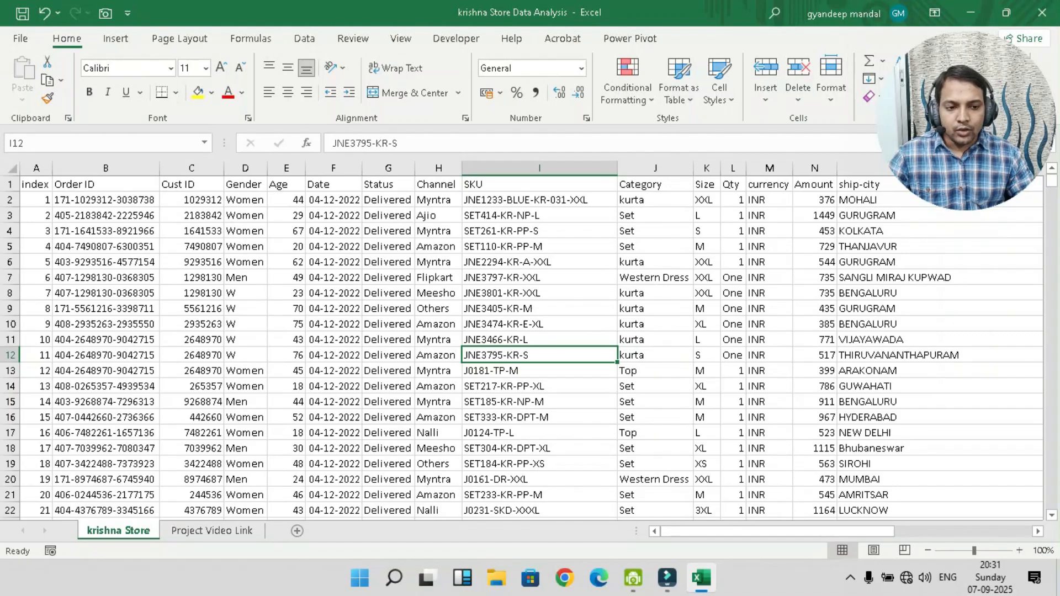
{"action": "left_click_drag", "start_coordinate": [847, 32], "coordinate": [884, 59]}
{"action": "left_click_drag", "start_coordinate": [983, 134], "coordinate": [961, 94]}
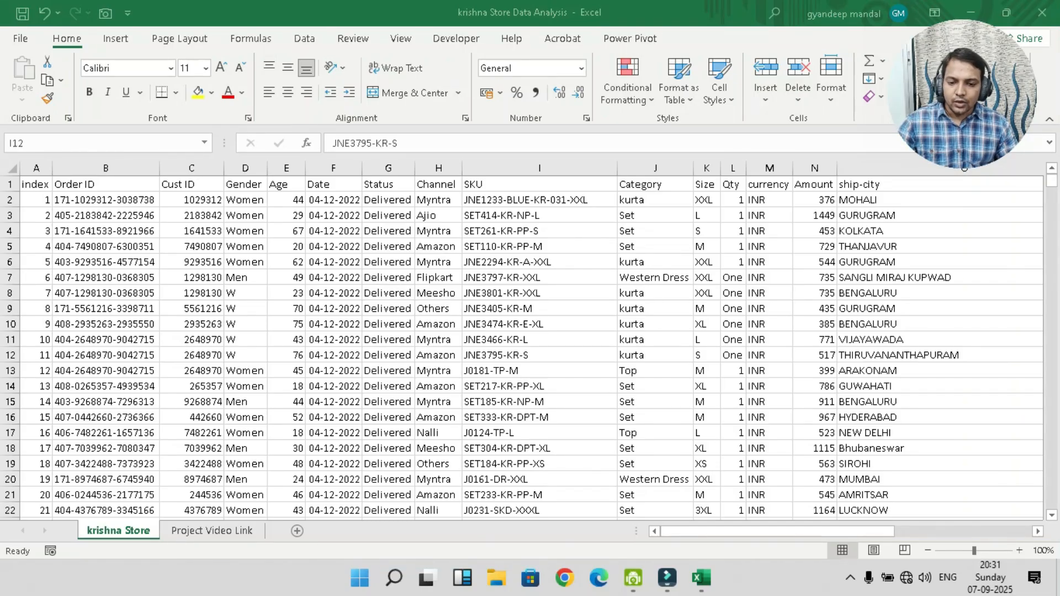
Look over the order rows and all columns of the krishna Store sheet, through to B2B
{"action": "scroll", "coordinate": [530, 348], "scroll_direction": "down", "scroll_amount": 2}
{"action": "scroll", "coordinate": [530, 348], "scroll_direction": "down", "scroll_amount": 1}
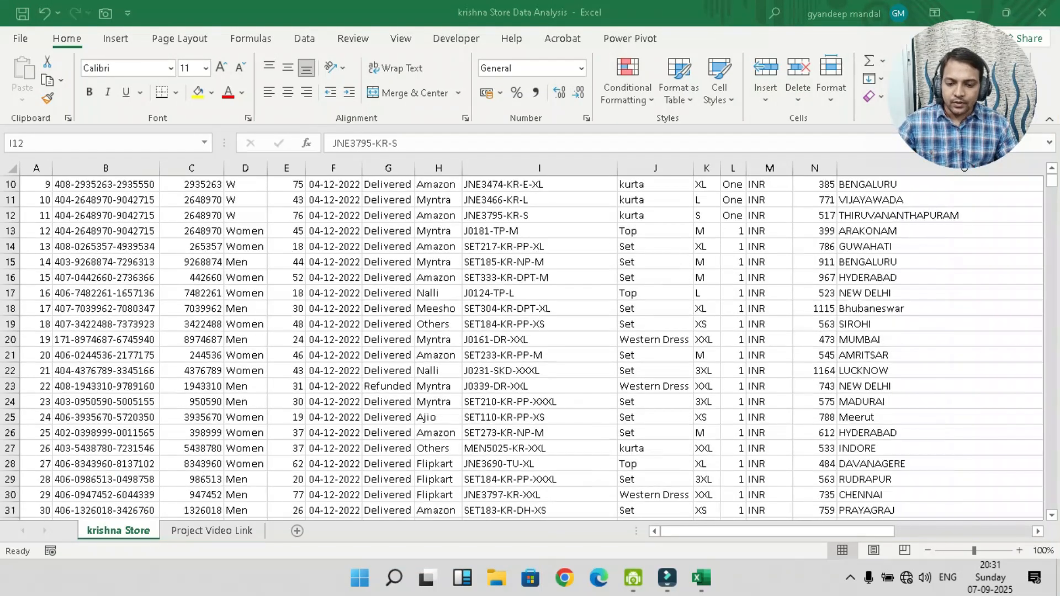
{"action": "scroll", "coordinate": [530, 348], "scroll_direction": "up", "scroll_amount": 3}
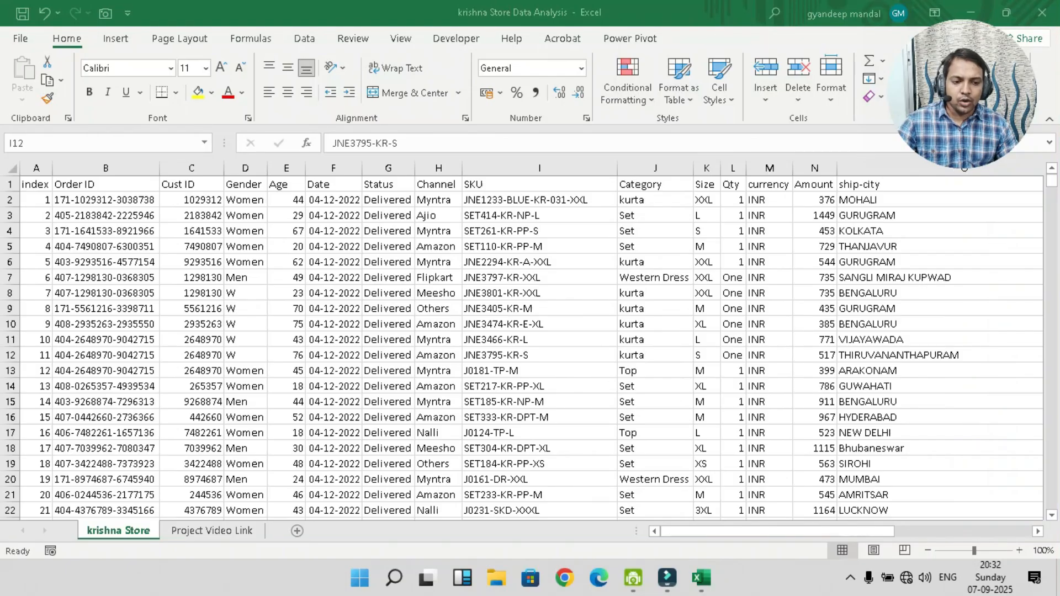
{"action": "key", "text": "alt+Tab"}
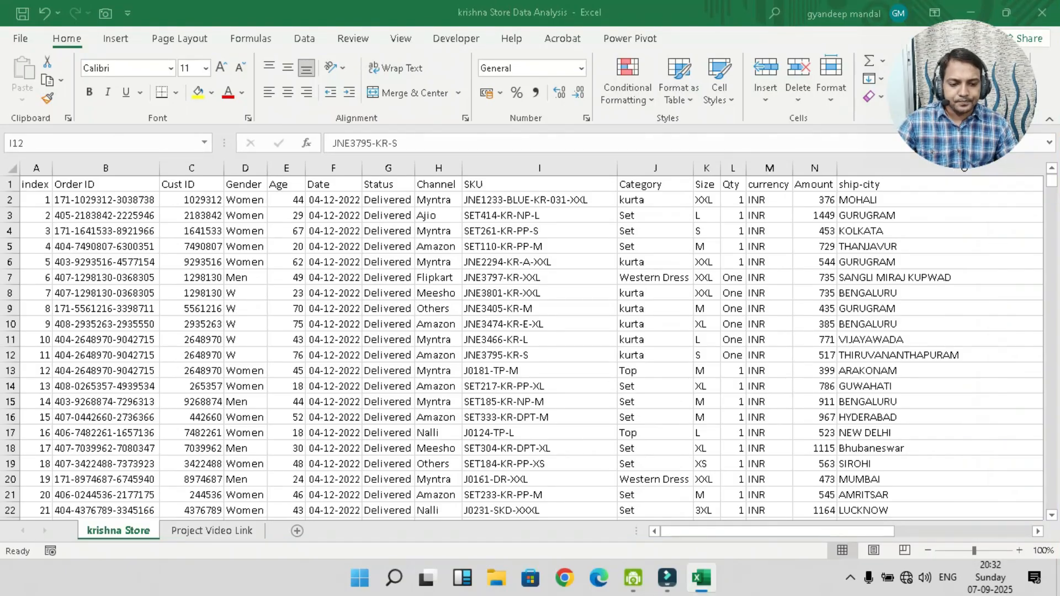
{"action": "left_click_drag", "start_coordinate": [774, 531], "coordinate": [913, 530]}
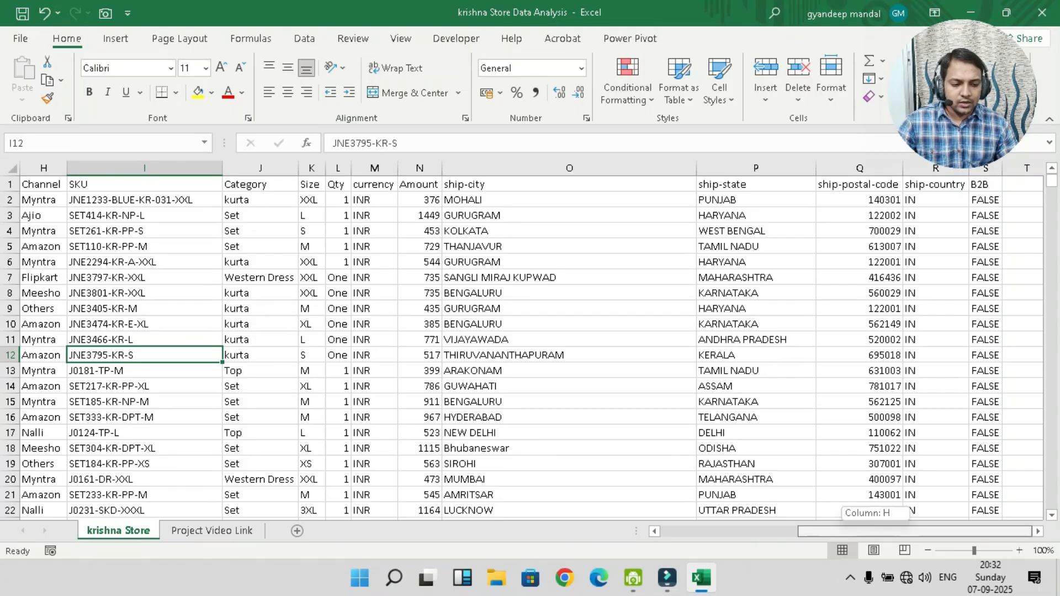
{"action": "left_click_drag", "start_coordinate": [894, 531], "coordinate": [751, 531]}
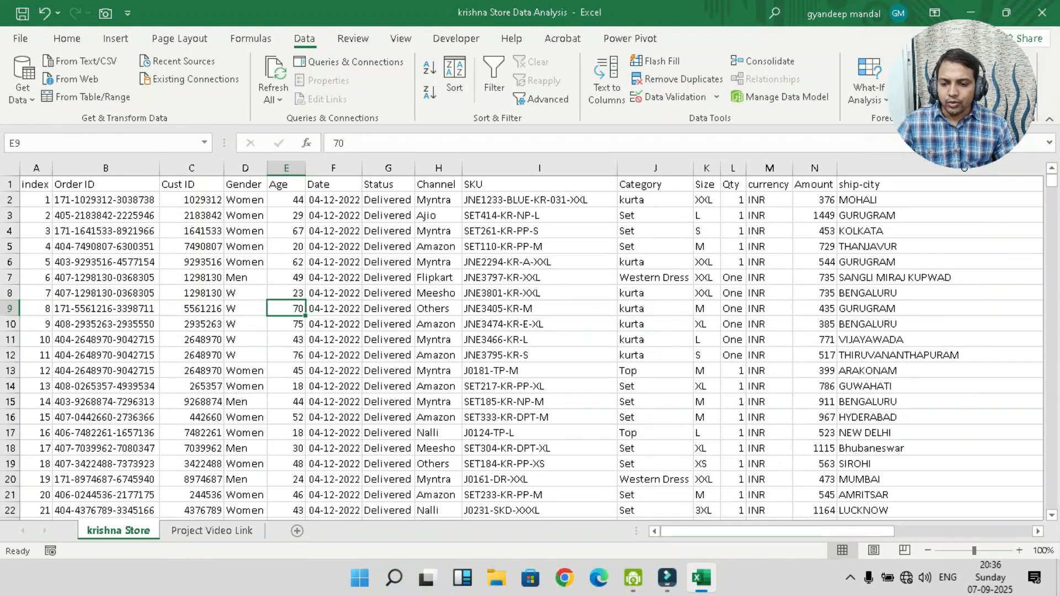
{"action": "scroll", "coordinate": [530, 348], "scroll_direction": "down", "scroll_amount": 5}
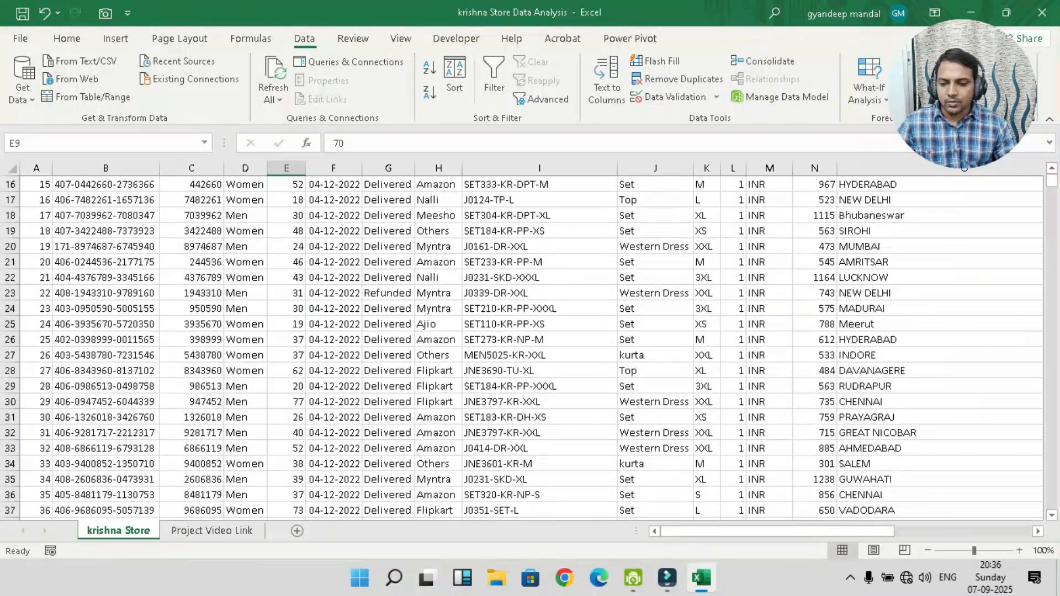
{"action": "scroll", "coordinate": [530, 348], "scroll_direction": "up", "scroll_amount": 5}
Add filters to the header row starting at A1 and filter the Gender column to show only M
{"action": "key", "text": "ctrl+Home"}
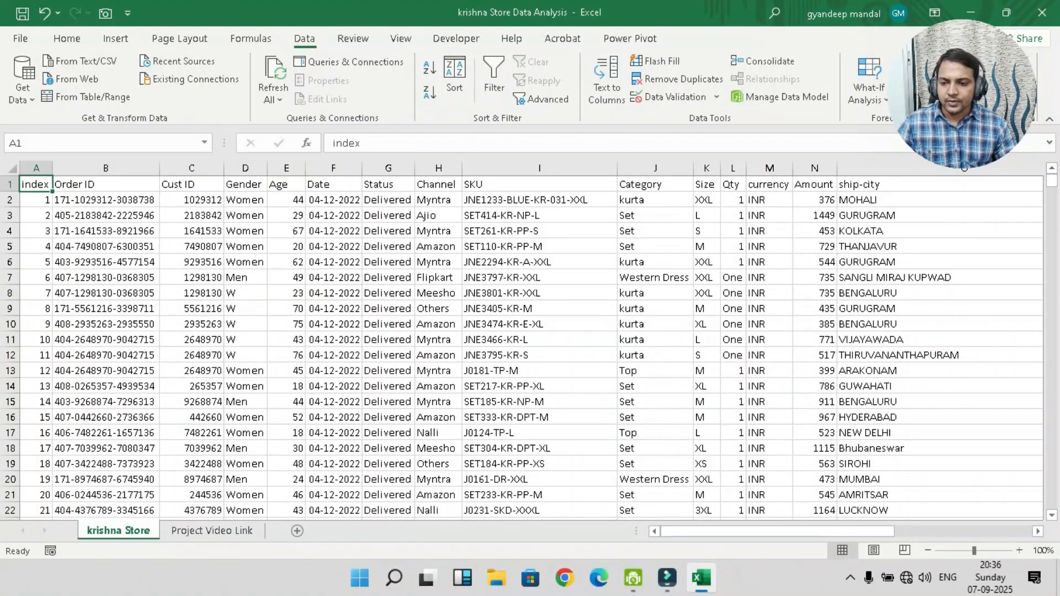
{"action": "left_click", "coordinate": [494, 83]}
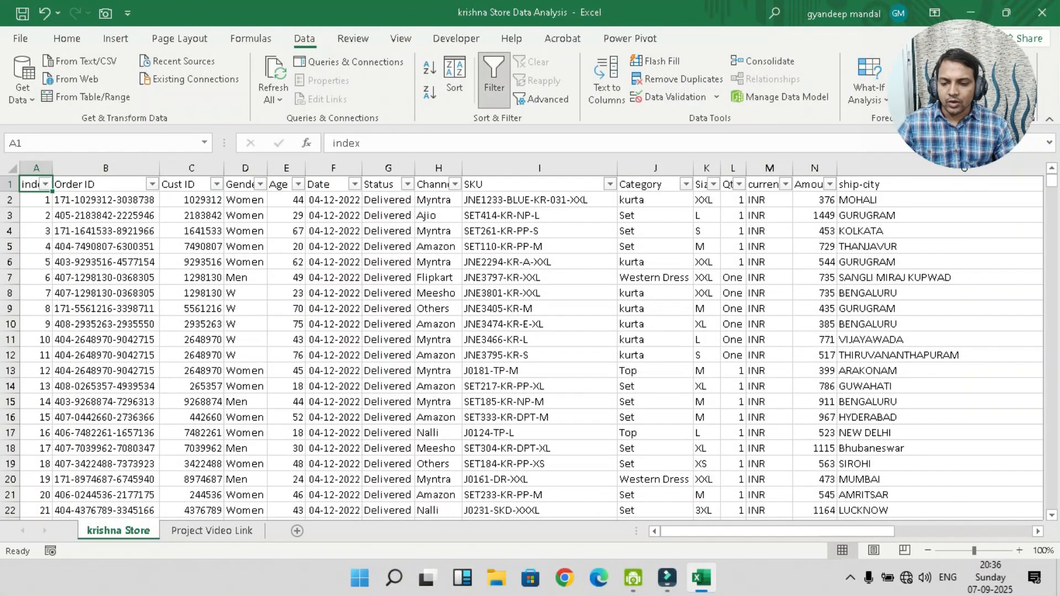
{"action": "left_click", "coordinate": [260, 184]}
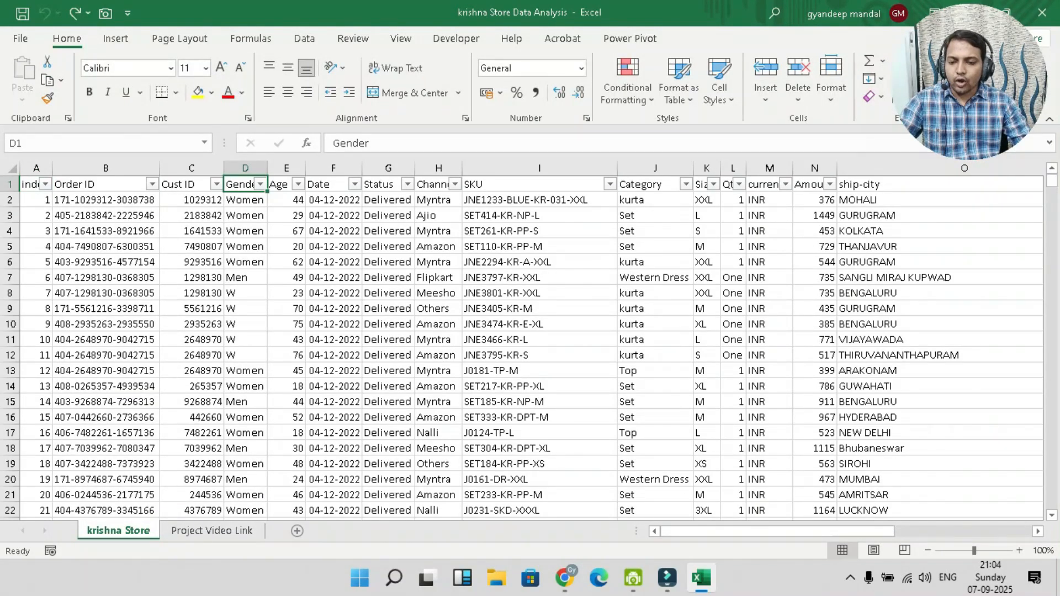
{"action": "left_click", "coordinate": [259, 184]}
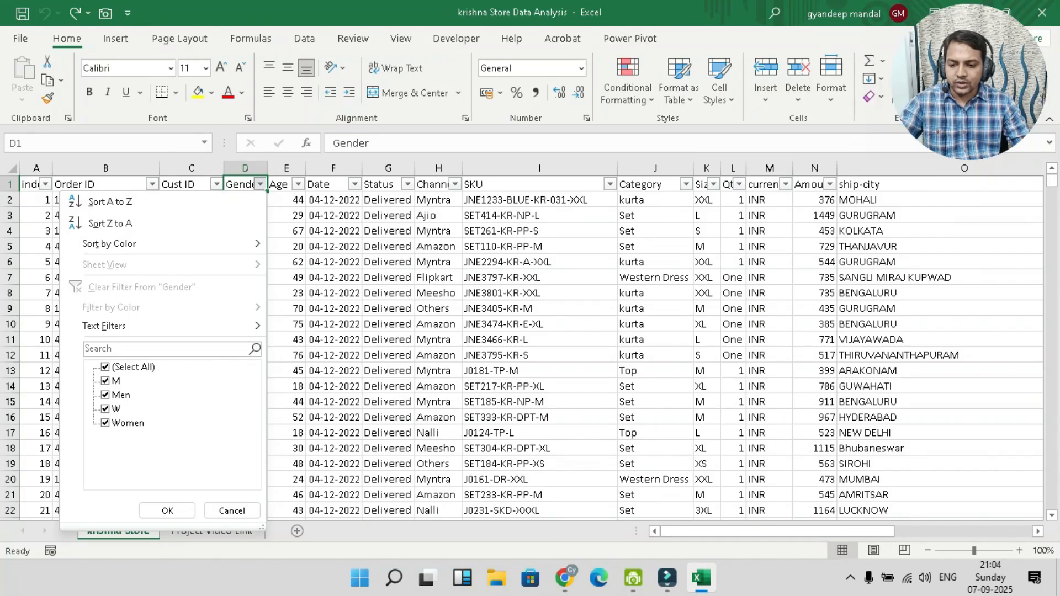
{"action": "left_click", "coordinate": [105, 367]}
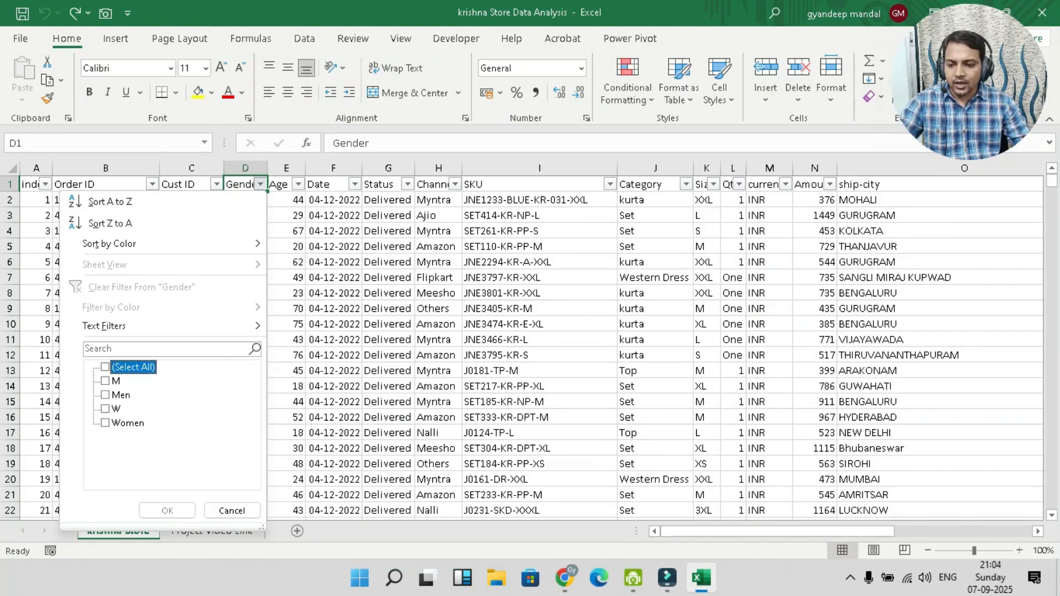
{"action": "left_click", "coordinate": [105, 381]}
{"action": "left_click", "coordinate": [167, 511]}
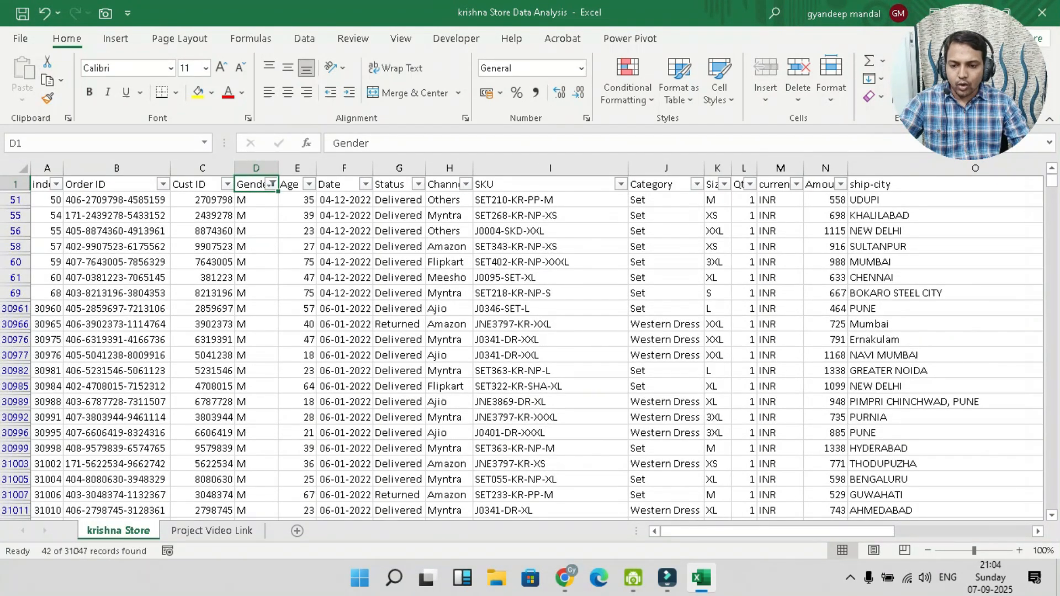
Replace every M with Men in the filtered Gender column
{"action": "left_click", "coordinate": [256, 168]}
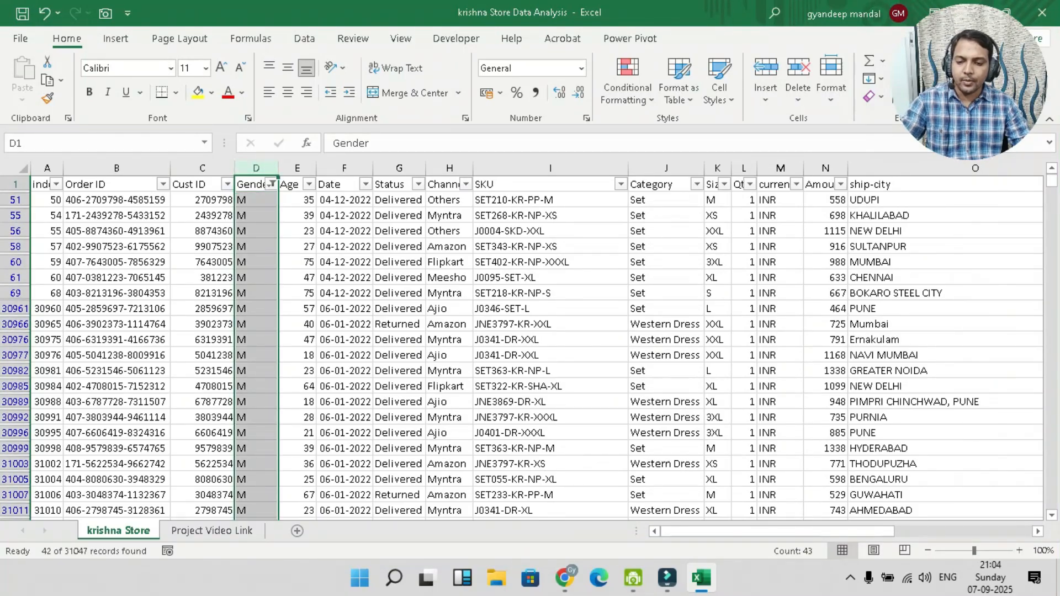
{"action": "key", "text": "ctrl+f"}
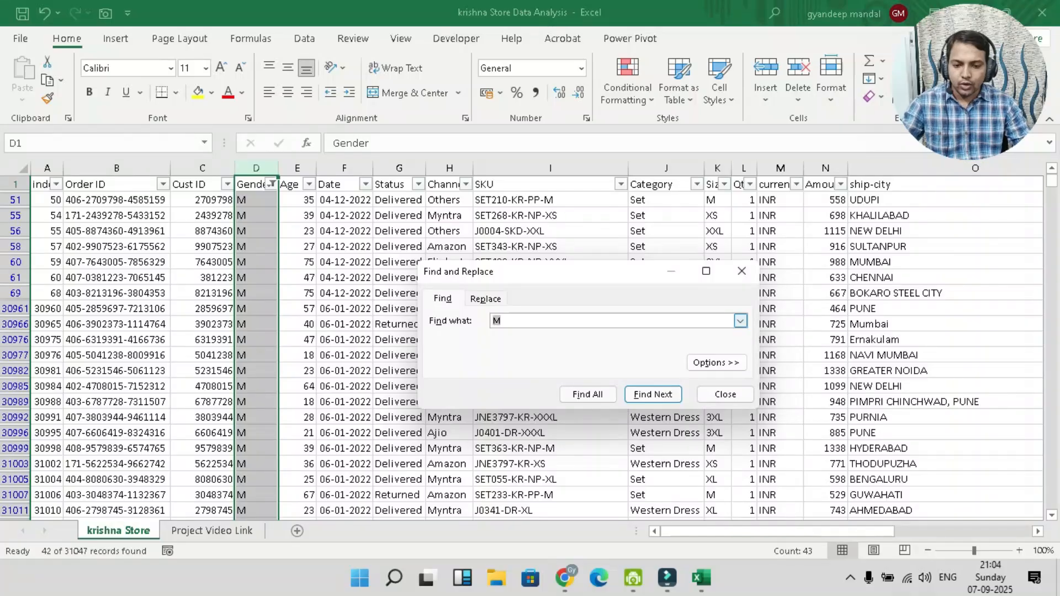
{"action": "key", "text": "ctrl+h"}
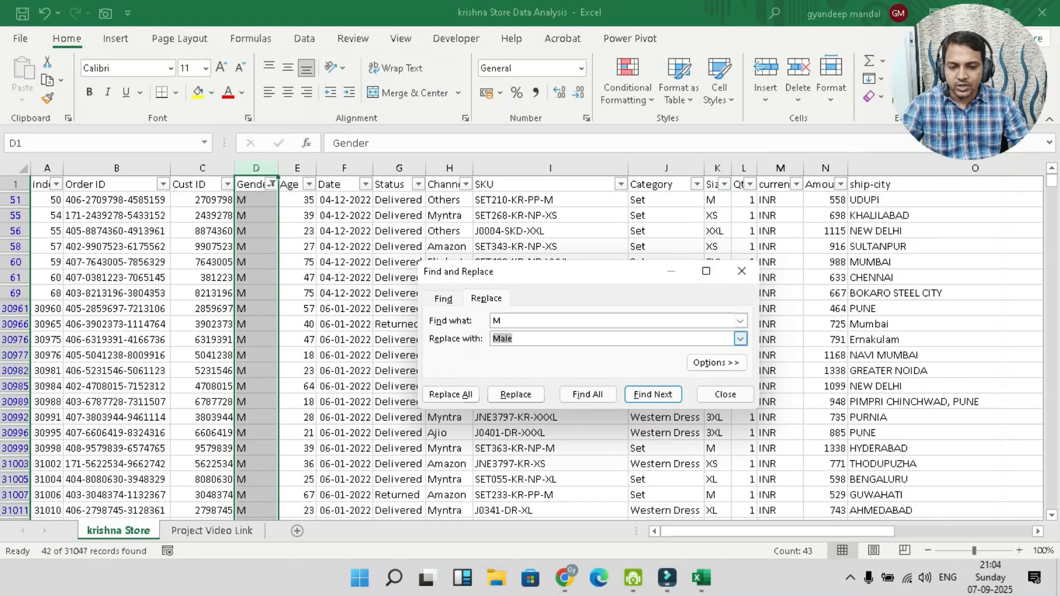
{"action": "type", "text": "M"}
{"action": "key", "text": "BackSpace"}
{"action": "type", "text": "Men"}
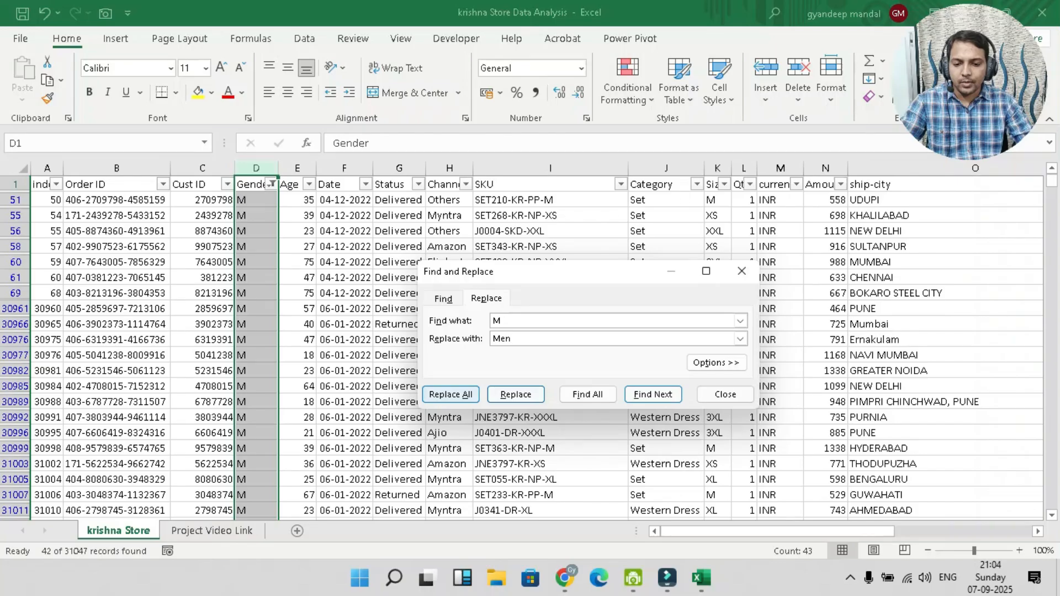
{"action": "left_click", "coordinate": [450, 394]}
{"action": "left_click", "coordinate": [535, 330]}
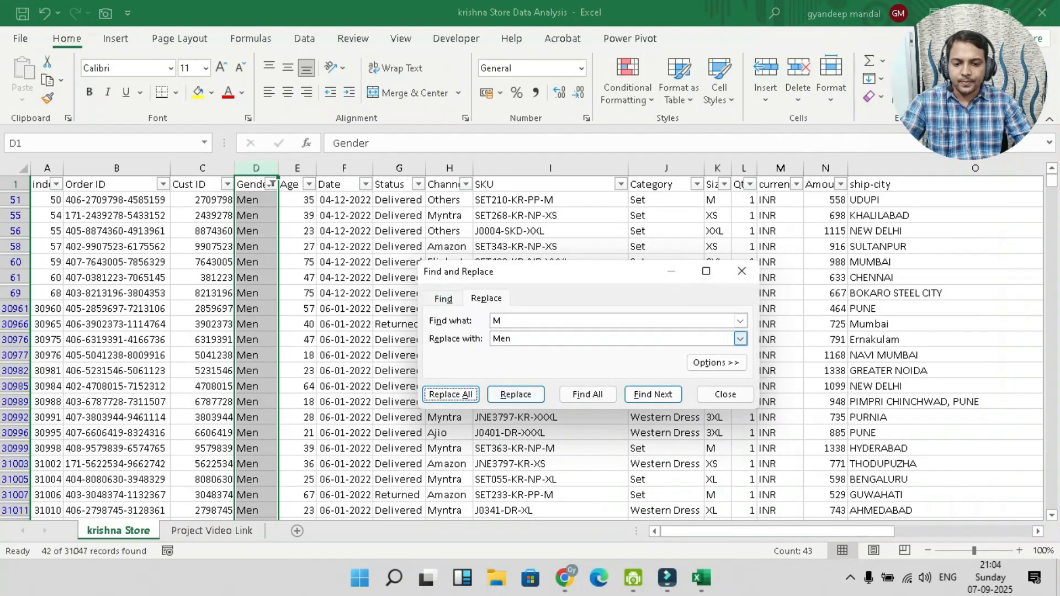
{"action": "left_click", "coordinate": [724, 394]}
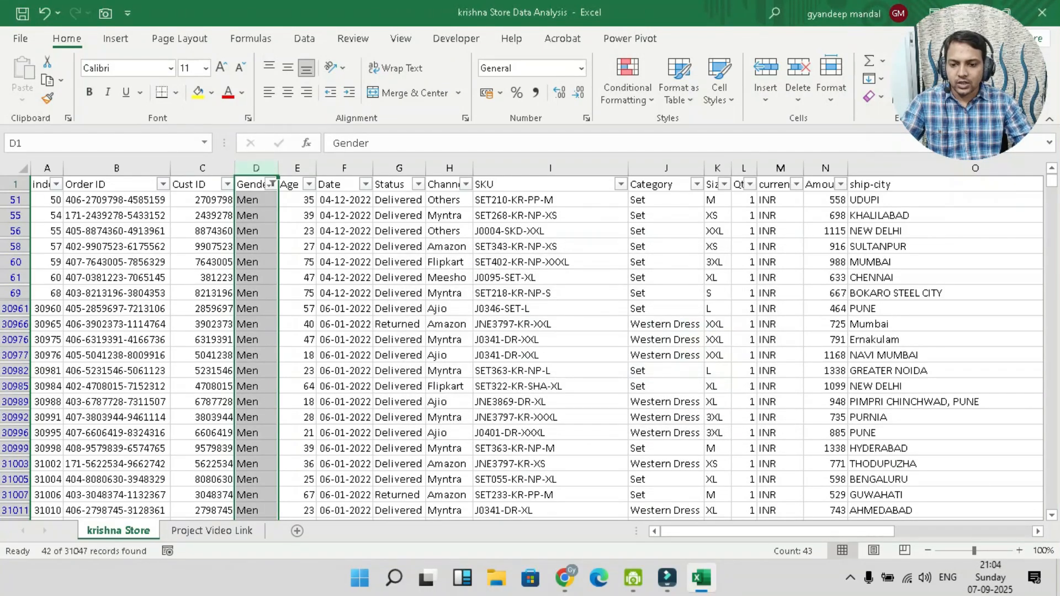
Change the Gender column filter to show only the W entries
{"action": "left_click", "coordinate": [271, 183]}
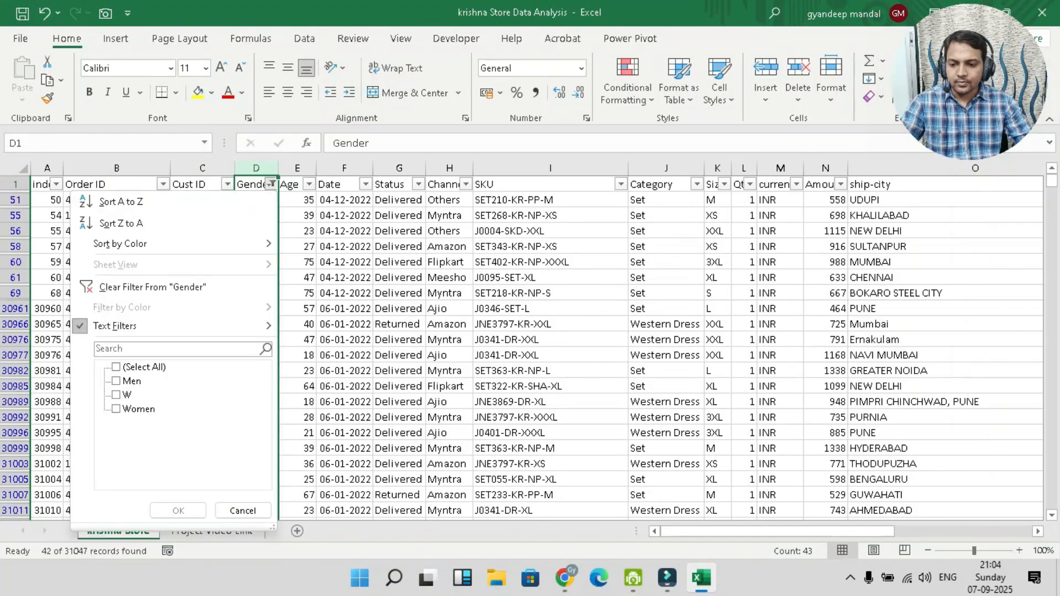
{"action": "left_click", "coordinate": [116, 395]}
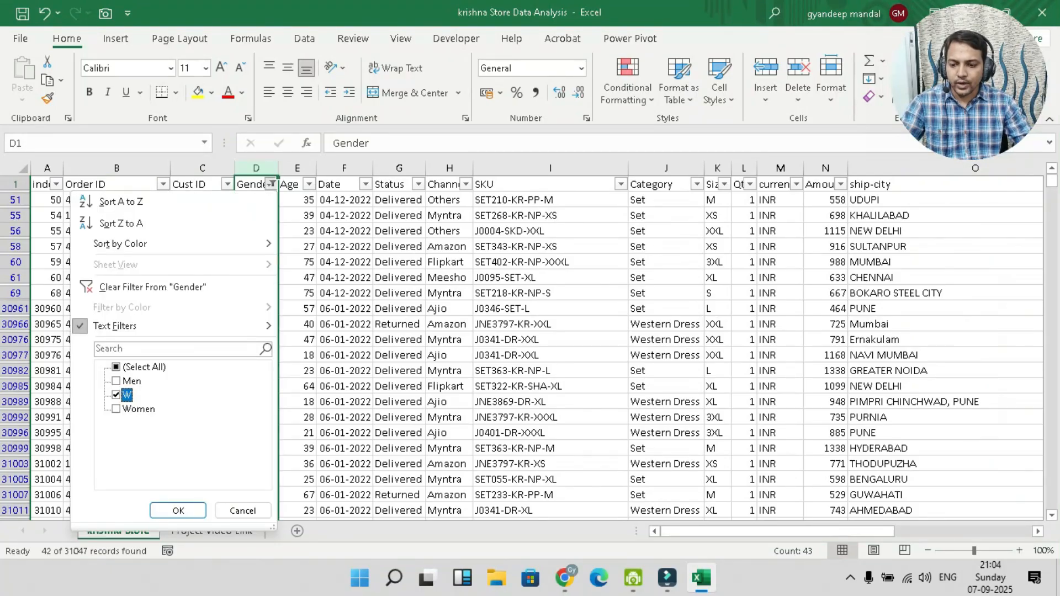
{"action": "left_click", "coordinate": [178, 510]}
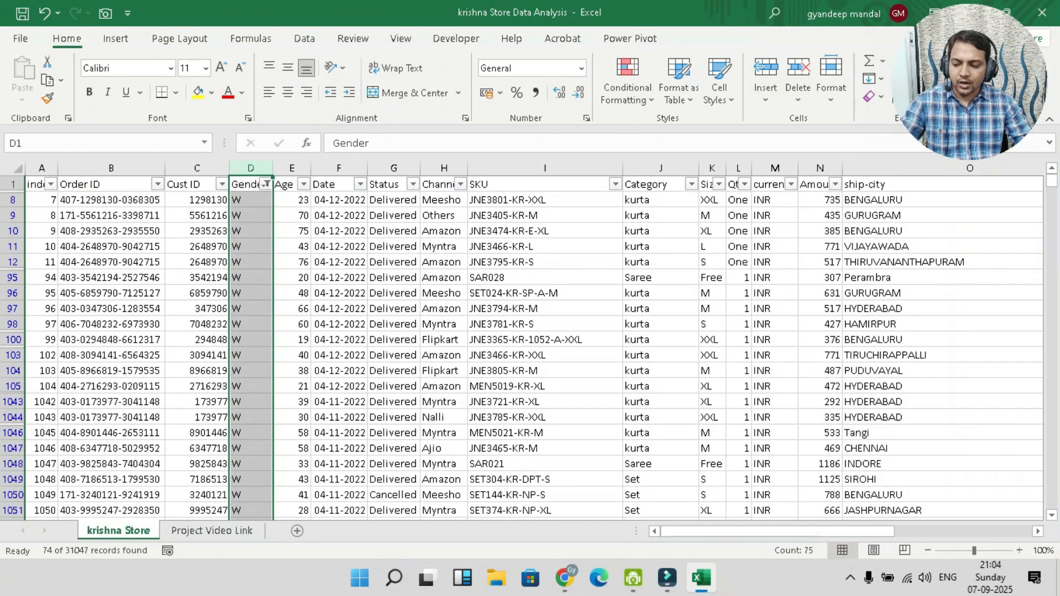
Replace every W with Women in the filtered Gender column
{"action": "key", "text": "ctrl+f"}
{"action": "type", "text": "M"}
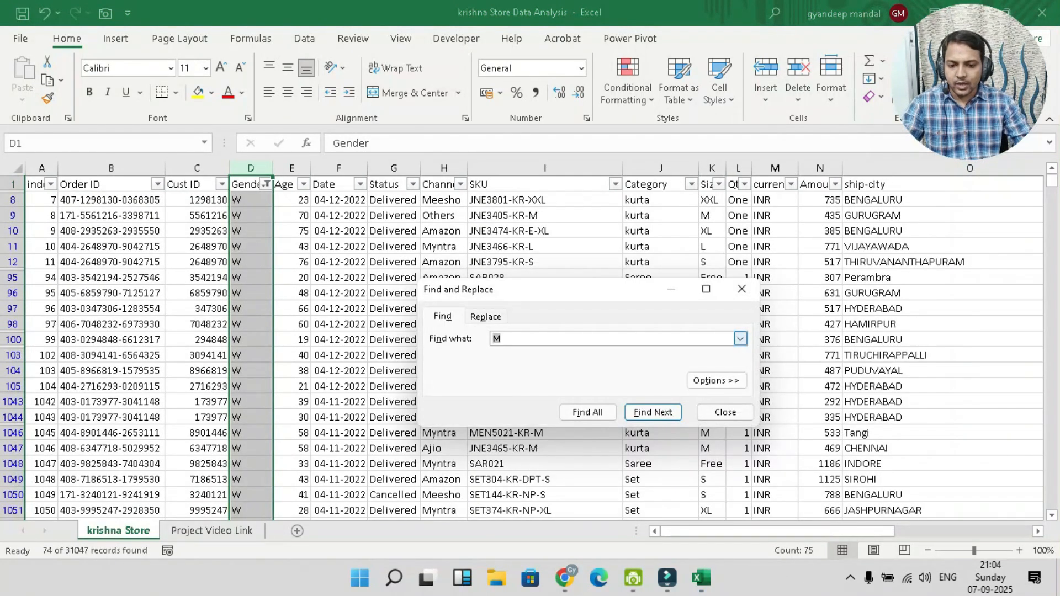
{"action": "key", "text": "BackSpace"}
{"action": "type", "text": "w"}
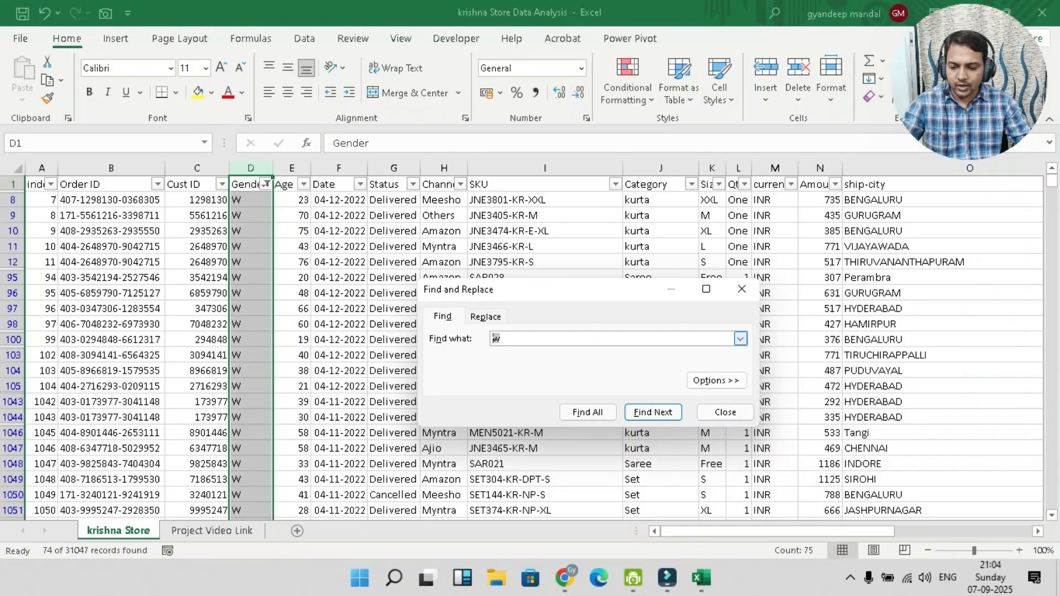
{"action": "type", "text": "W"}
{"action": "key", "text": "ctrl+h"}
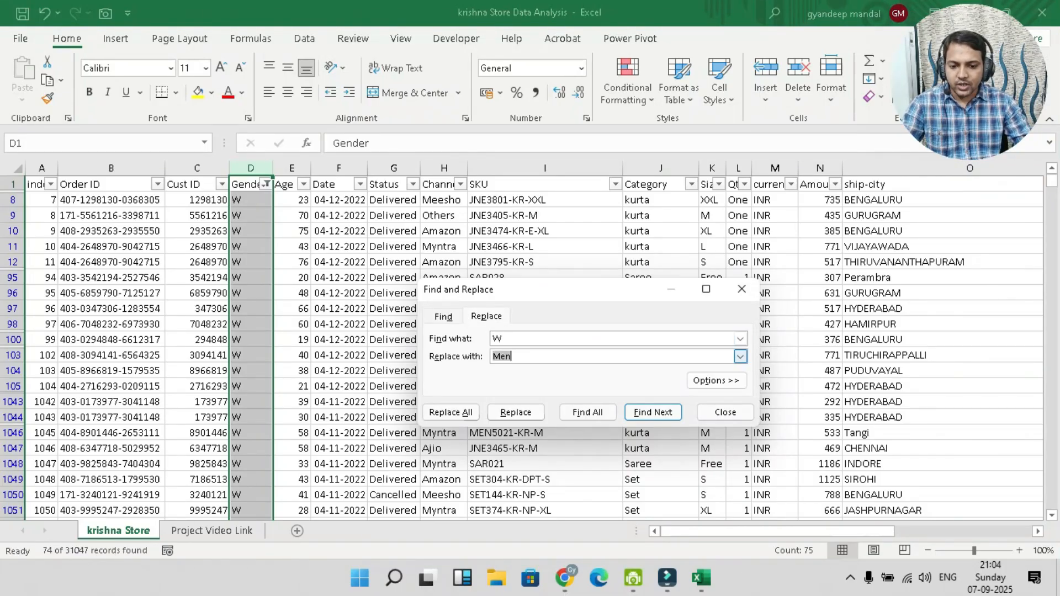
{"action": "type", "text": "w"}
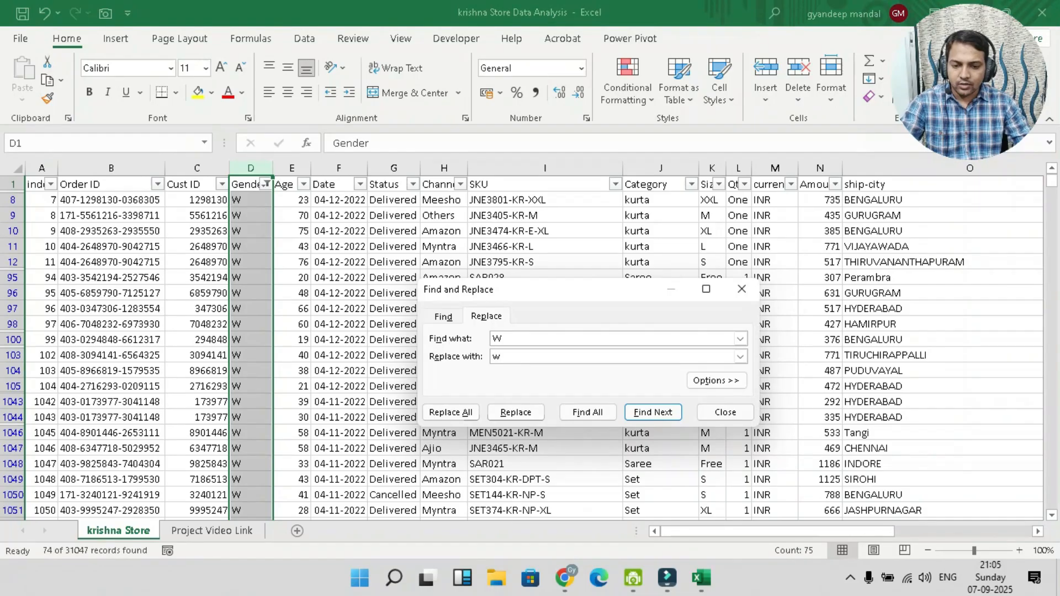
{"action": "type", "text": "Om"}
{"action": "key", "text": "BackSpace"}
{"action": "key", "text": "BackSpace"}
{"action": "key", "text": "BackSpace"}
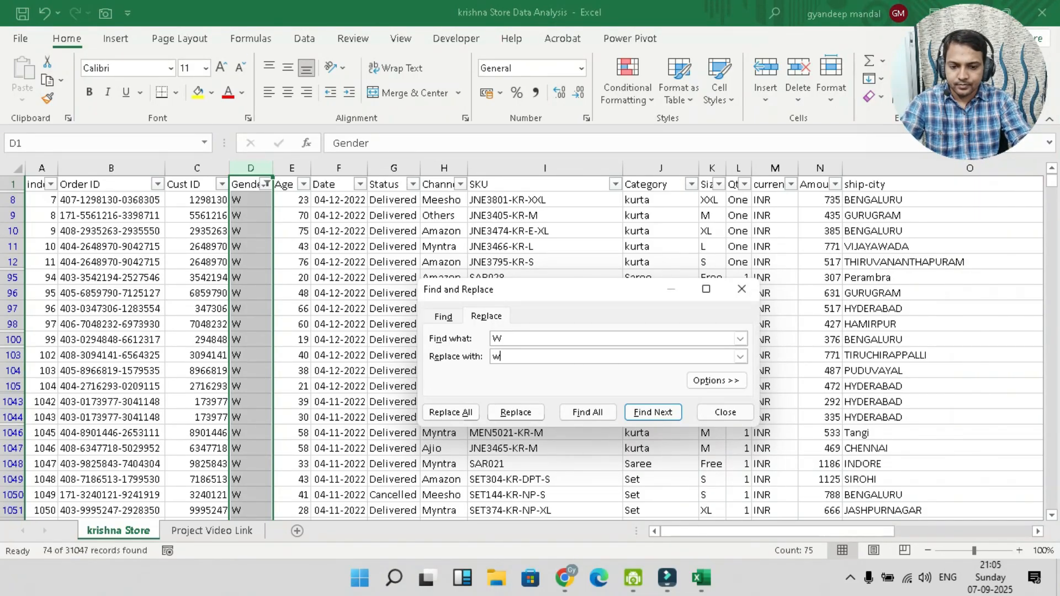
{"action": "type", "text": "W"}
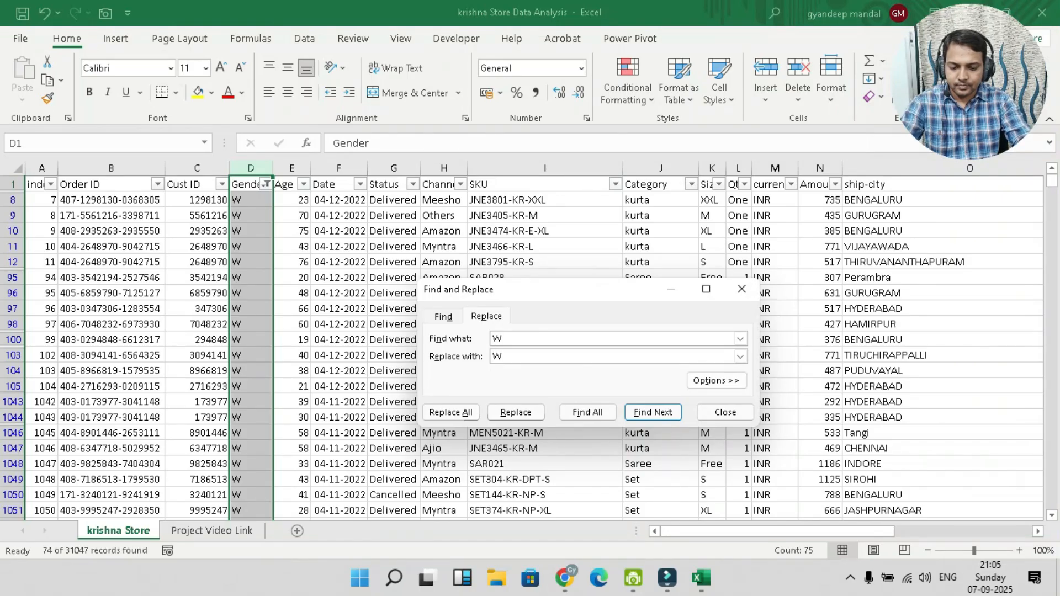
{"action": "type", "text": "omen"}
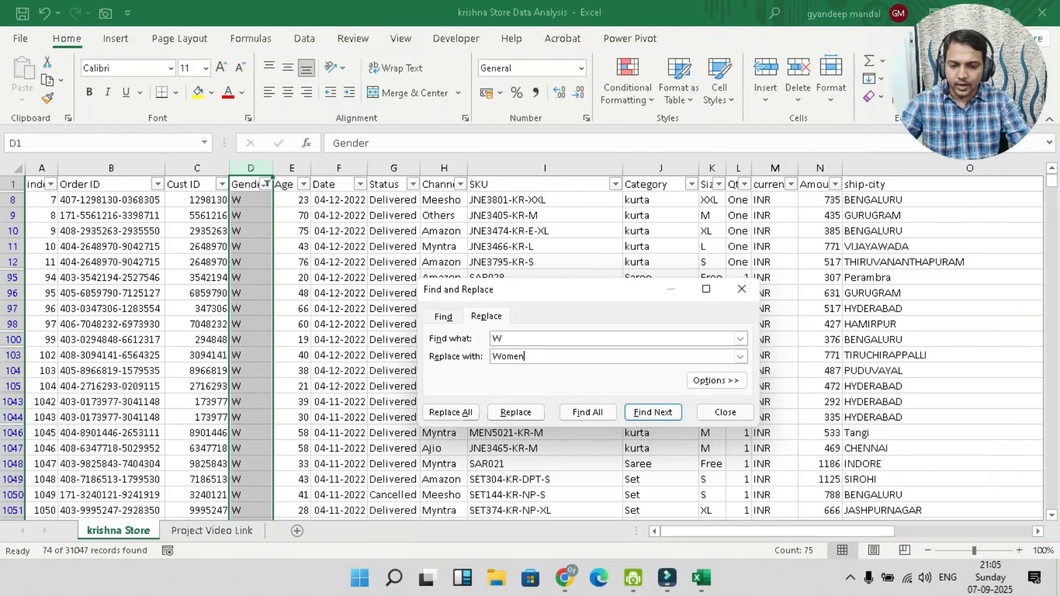
{"action": "left_click", "coordinate": [451, 412]}
{"action": "left_click", "coordinate": [534, 329]}
{"action": "left_click", "coordinate": [724, 412]}
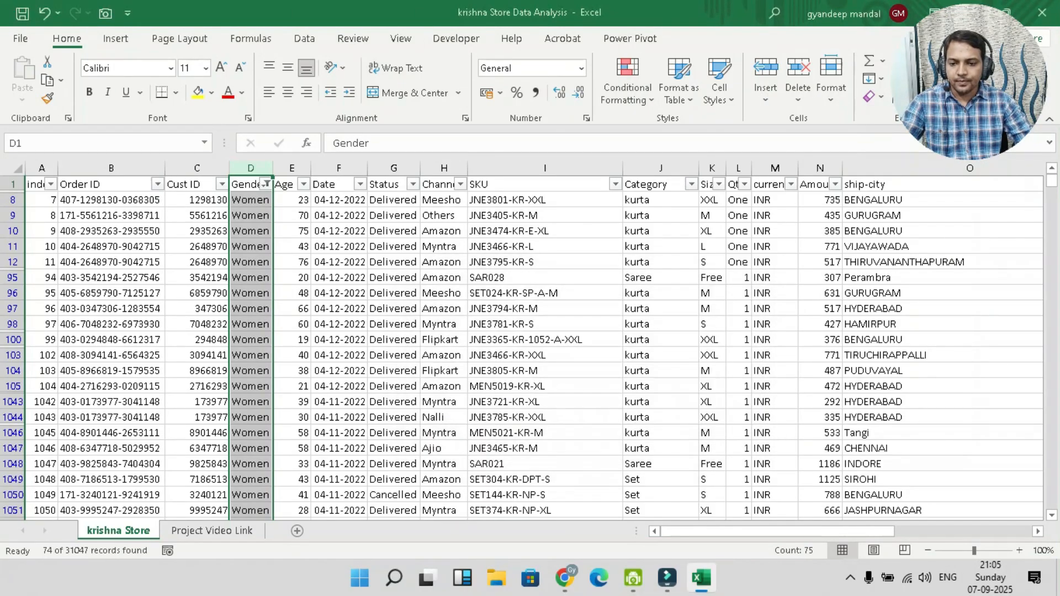
Reset the Gender filter to show all values again
{"action": "left_click", "coordinate": [266, 184]}
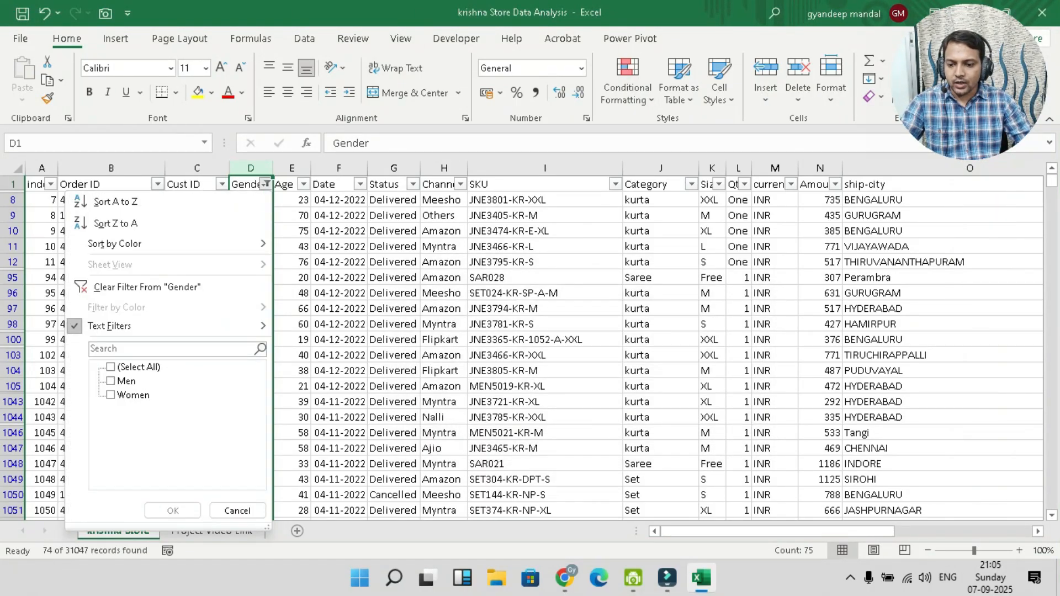
{"action": "left_click", "coordinate": [111, 367]}
{"action": "left_click", "coordinate": [173, 511]}
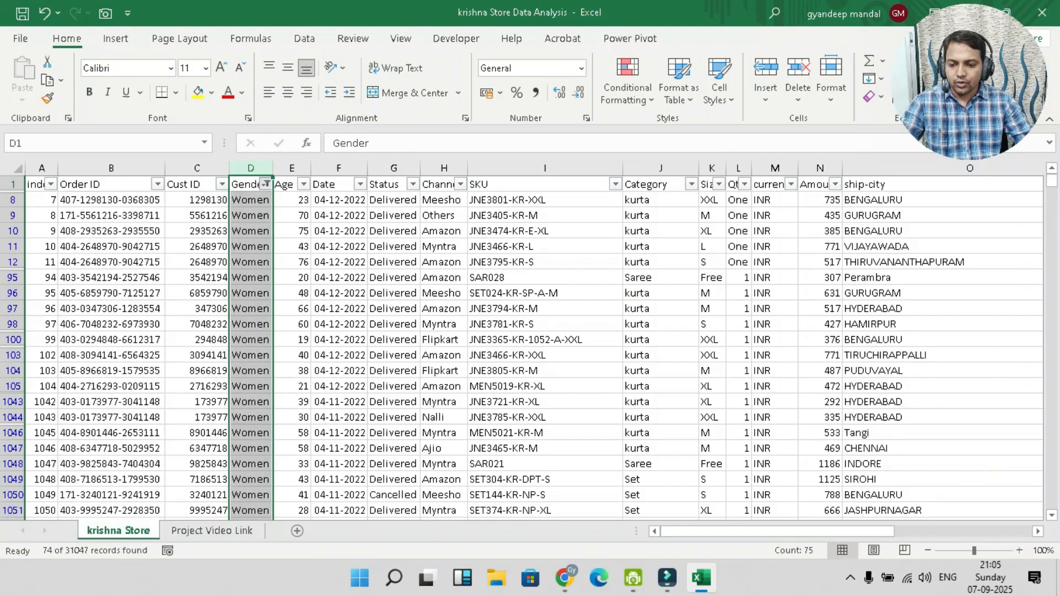
Check the distinct values of the Age column for inconsistencies, leaving all of them selected
{"action": "left_click", "coordinate": [298, 184]}
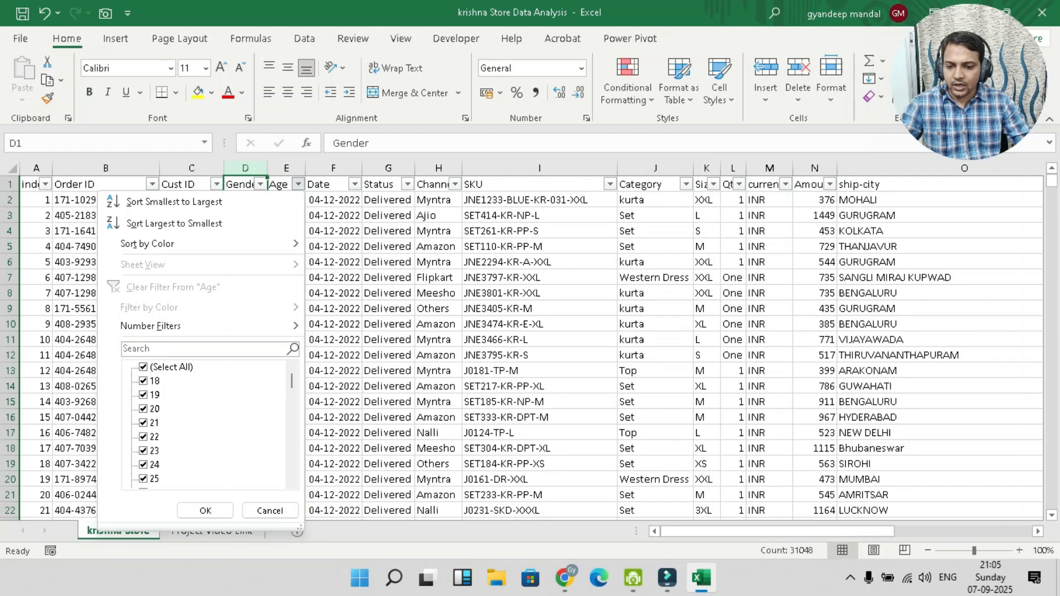
{"action": "scroll", "coordinate": [210, 425], "scroll_direction": "down", "scroll_amount": 6}
{"action": "scroll", "coordinate": [210, 425], "scroll_direction": "up", "scroll_amount": 6}
{"action": "left_click", "coordinate": [205, 510]}
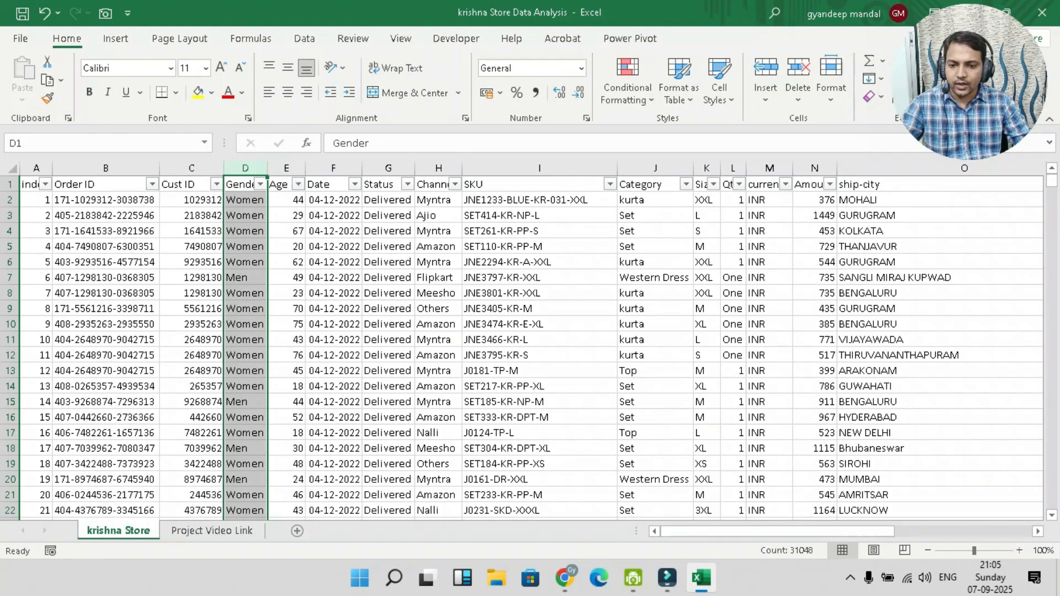
Check the years and months listed for the Date column, without applying a filter
{"action": "left_click", "coordinate": [328, 183]}
{"action": "left_click", "coordinate": [354, 184]}
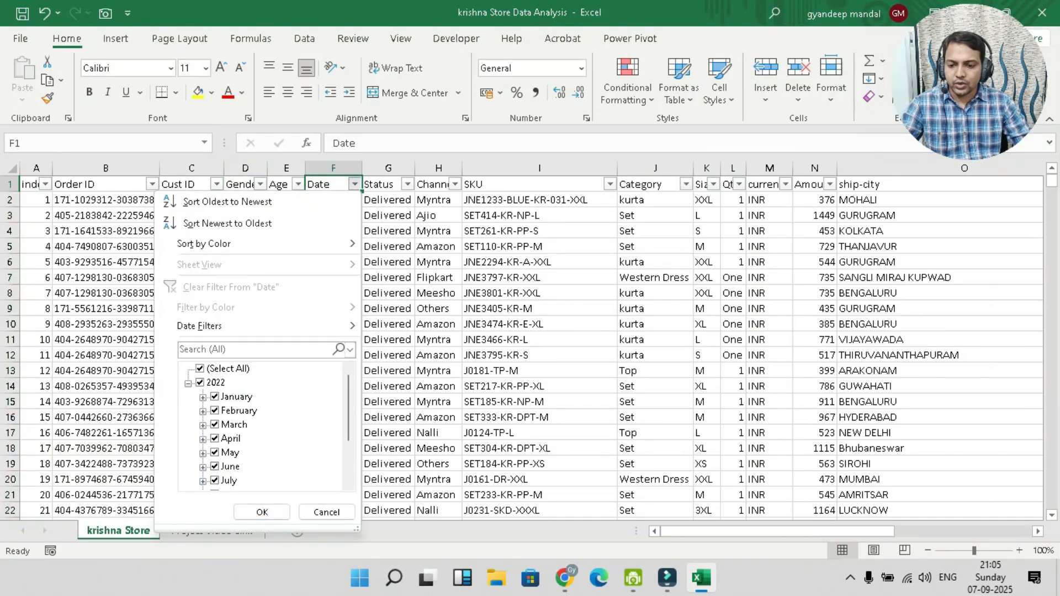
{"action": "left_click", "coordinate": [203, 398]}
{"action": "left_click", "coordinate": [203, 397]}
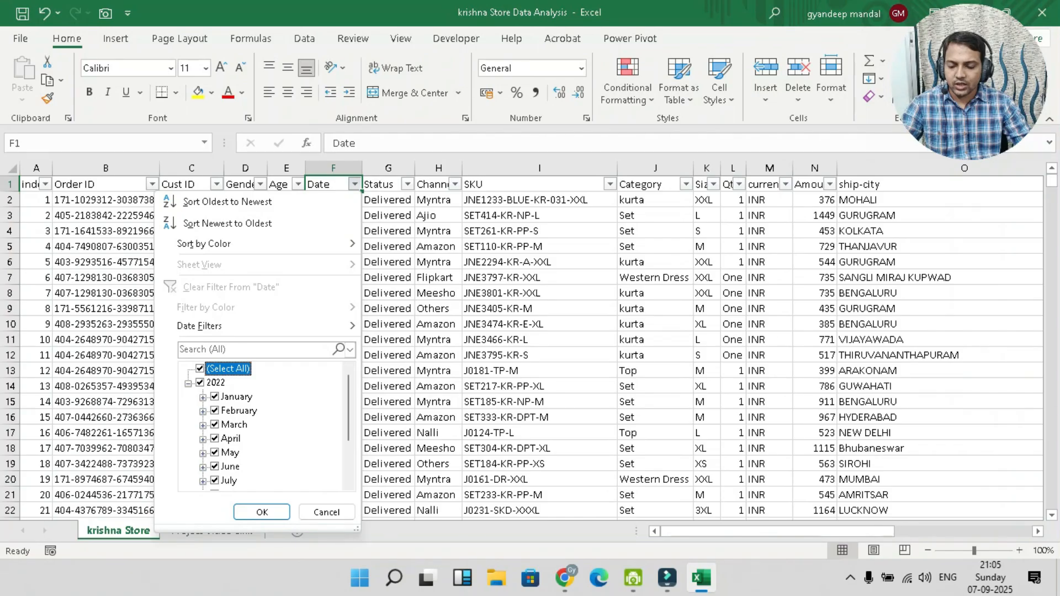
{"action": "scroll", "coordinate": [262, 425], "scroll_direction": "down", "scroll_amount": 2}
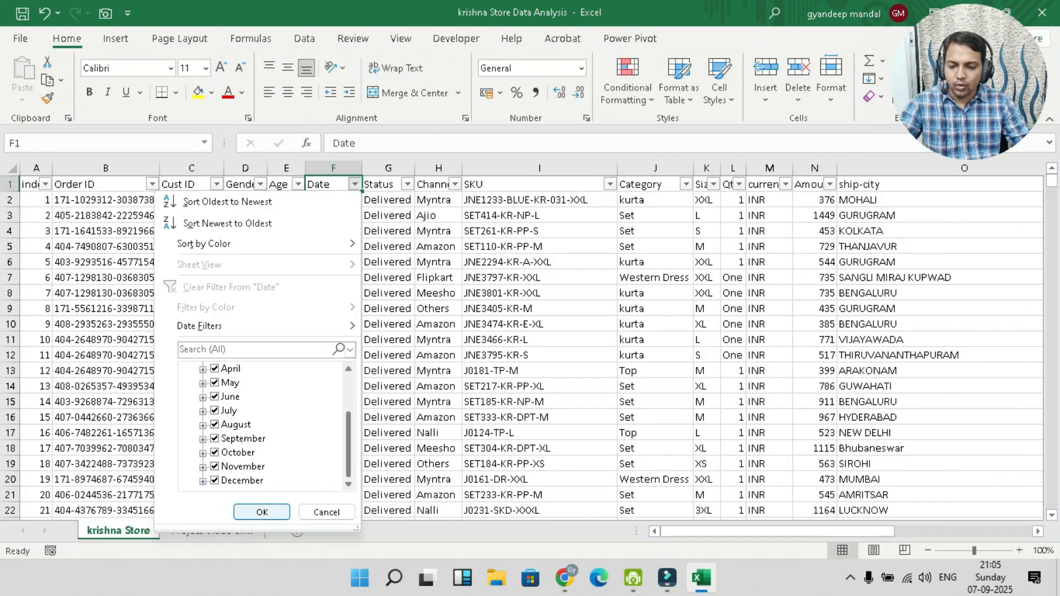
{"action": "key", "text": "Escape"}
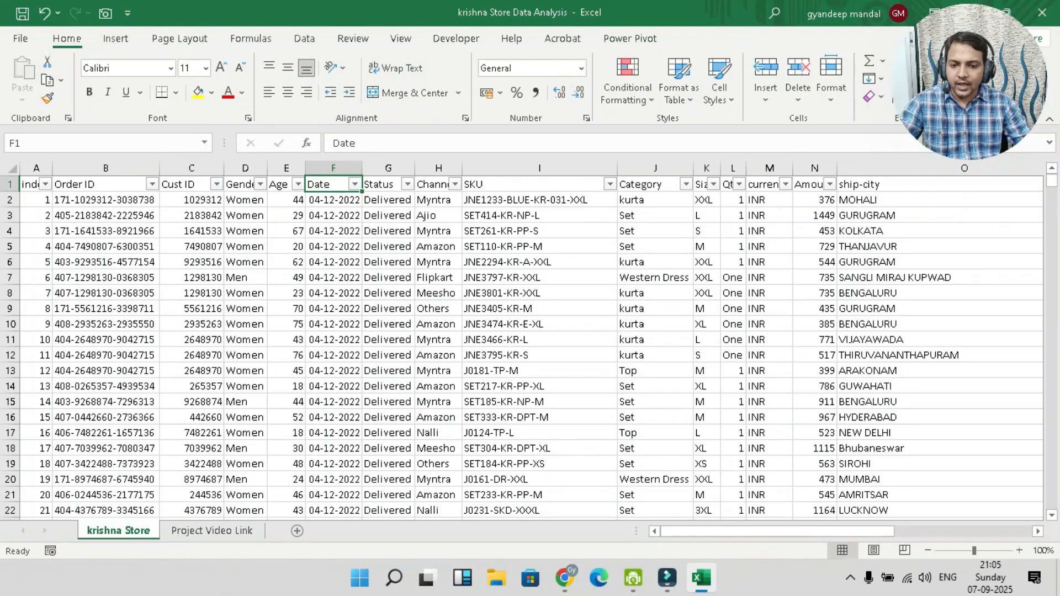
Check the distinct values of the Status and Channel columns for inconsistent spellings, keeping every value selected
{"action": "left_click", "coordinate": [407, 184]}
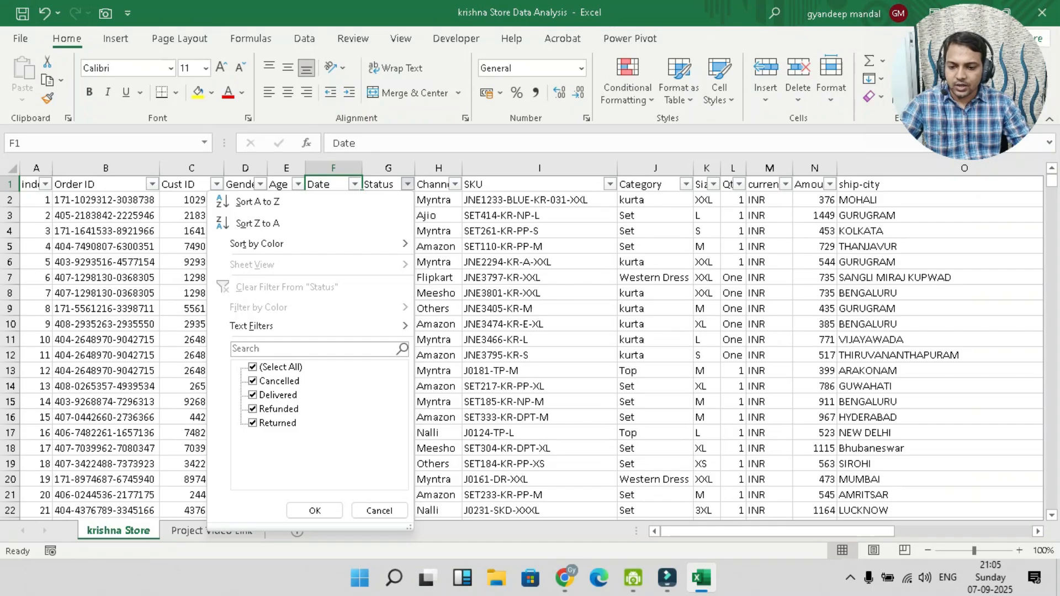
{"action": "left_click", "coordinate": [315, 510]}
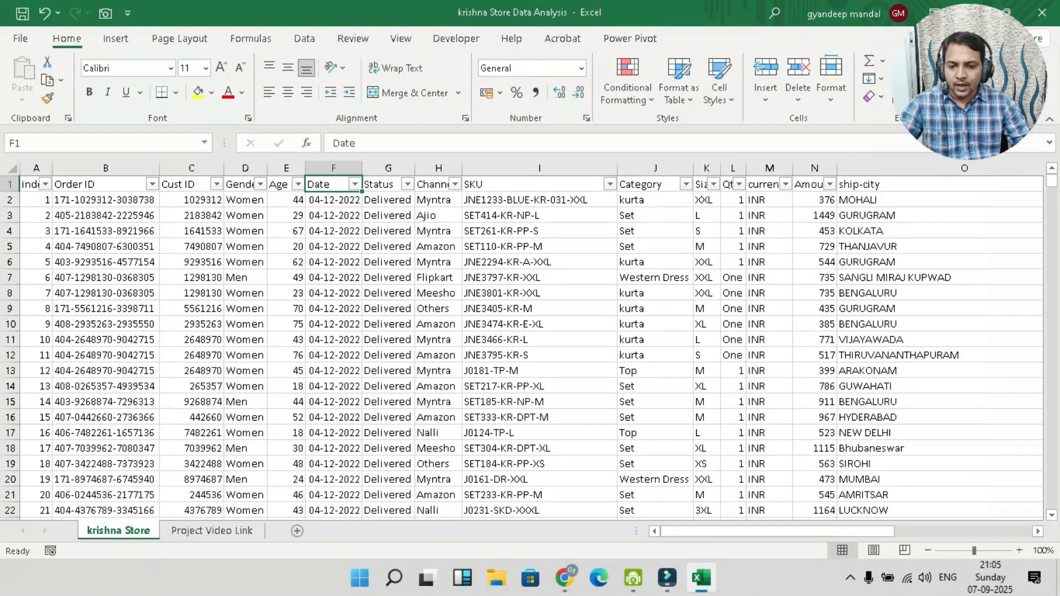
{"action": "left_click", "coordinate": [455, 183]}
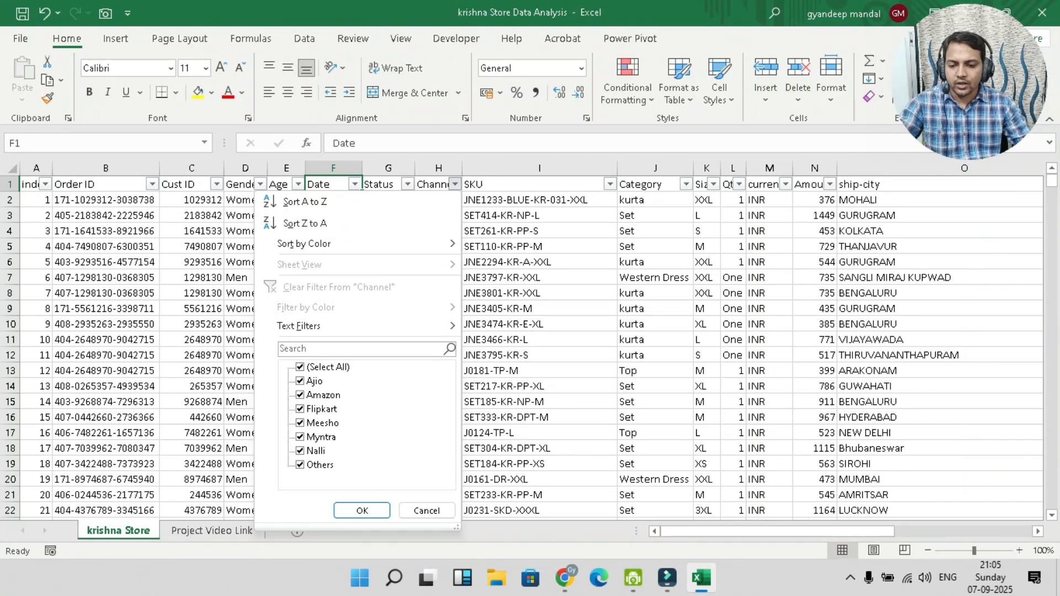
{"action": "left_click", "coordinate": [362, 510]}
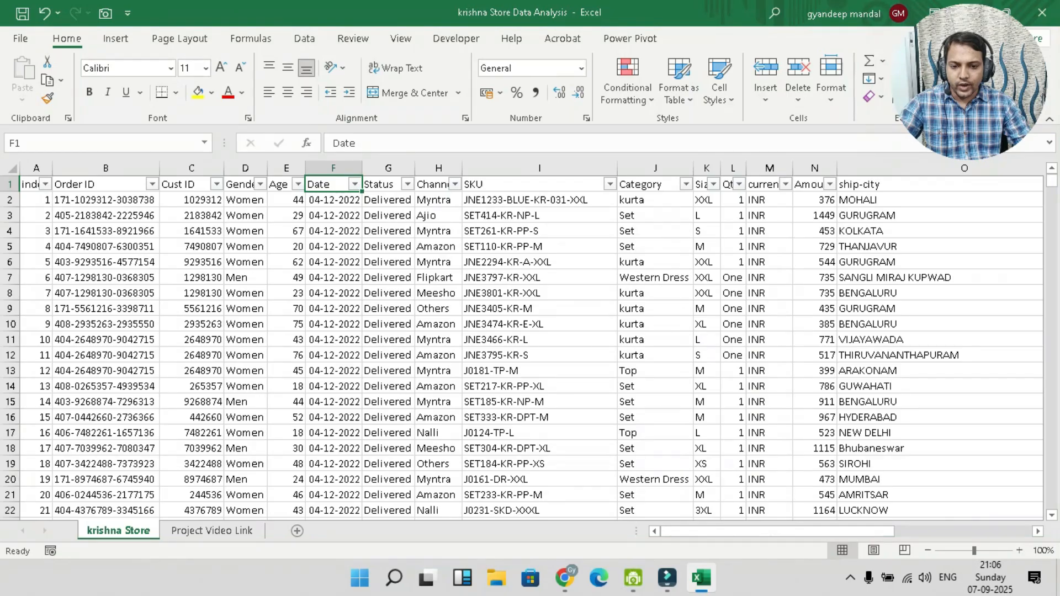
Check the distinct values of the SKU and Category columns for inconsistencies, keeping every value selected
{"action": "left_click", "coordinate": [610, 184]}
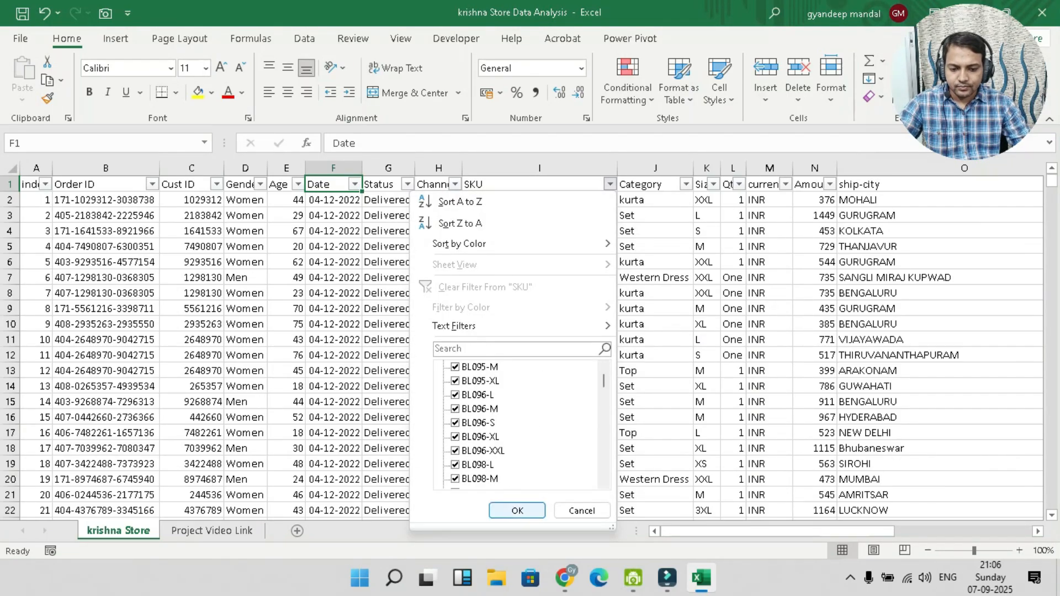
{"action": "left_click", "coordinate": [517, 510]}
{"action": "left_click", "coordinate": [685, 183]}
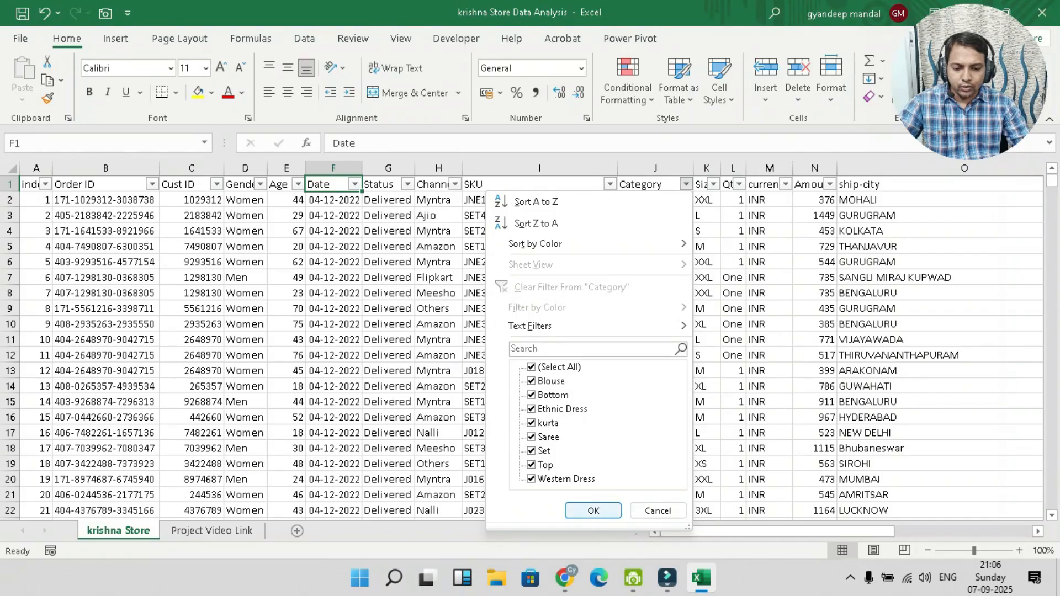
{"action": "key", "text": "Return"}
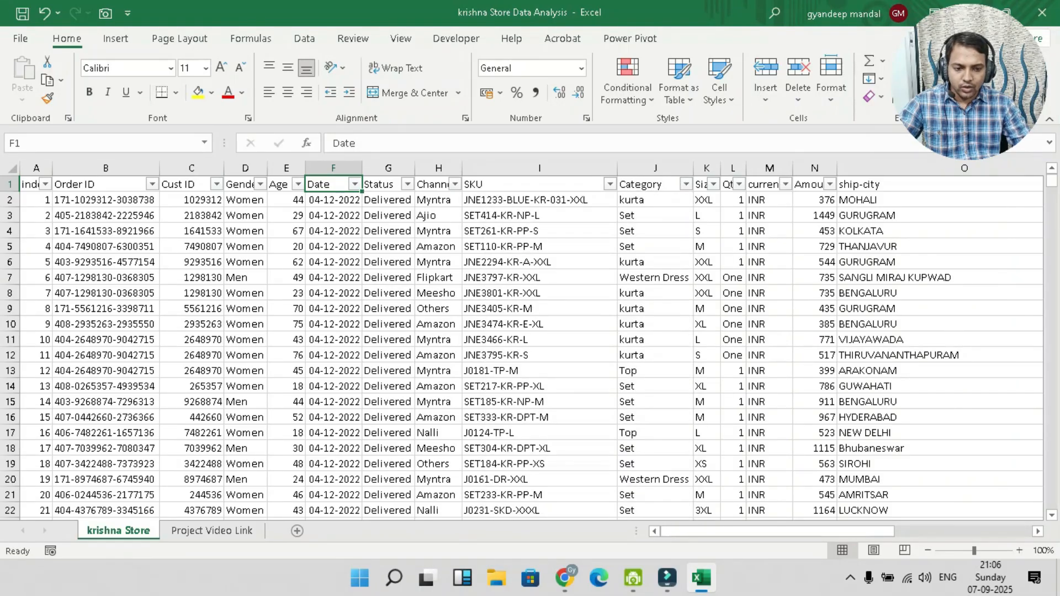
Check the distinct values of the Size column for inconsistencies, keeping every size selected
{"action": "left_click", "coordinate": [713, 184]}
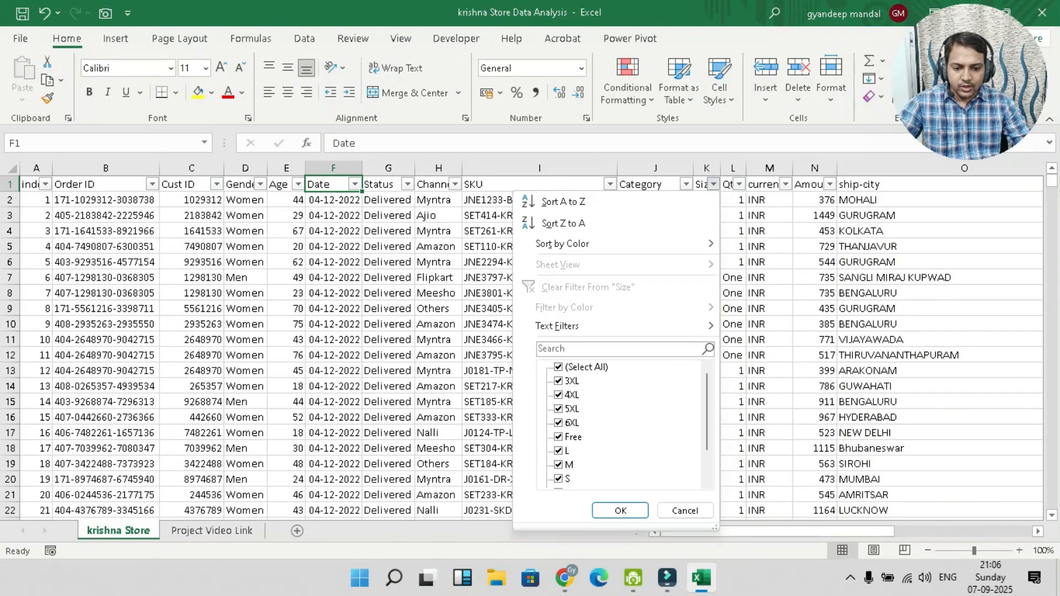
{"action": "scroll", "coordinate": [620, 422], "scroll_direction": "up", "scroll_amount": 1}
{"action": "scroll", "coordinate": [621, 422], "scroll_direction": "down", "scroll_amount": 1}
{"action": "left_click", "coordinate": [620, 510]}
Filter the Qty column to show only the entries written as One
{"action": "left_click", "coordinate": [739, 184]}
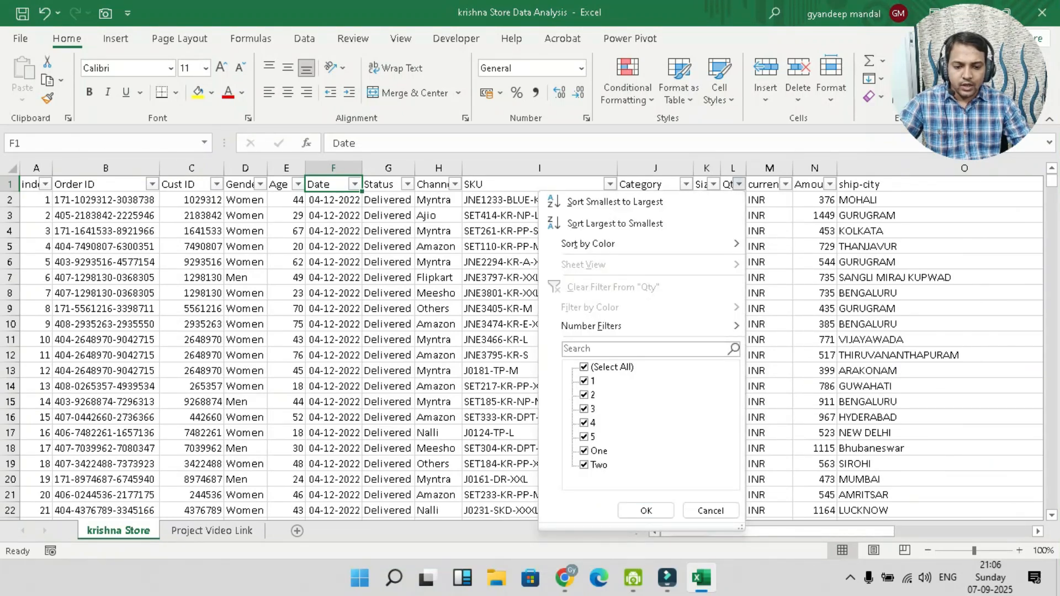
{"action": "left_click", "coordinate": [584, 367]}
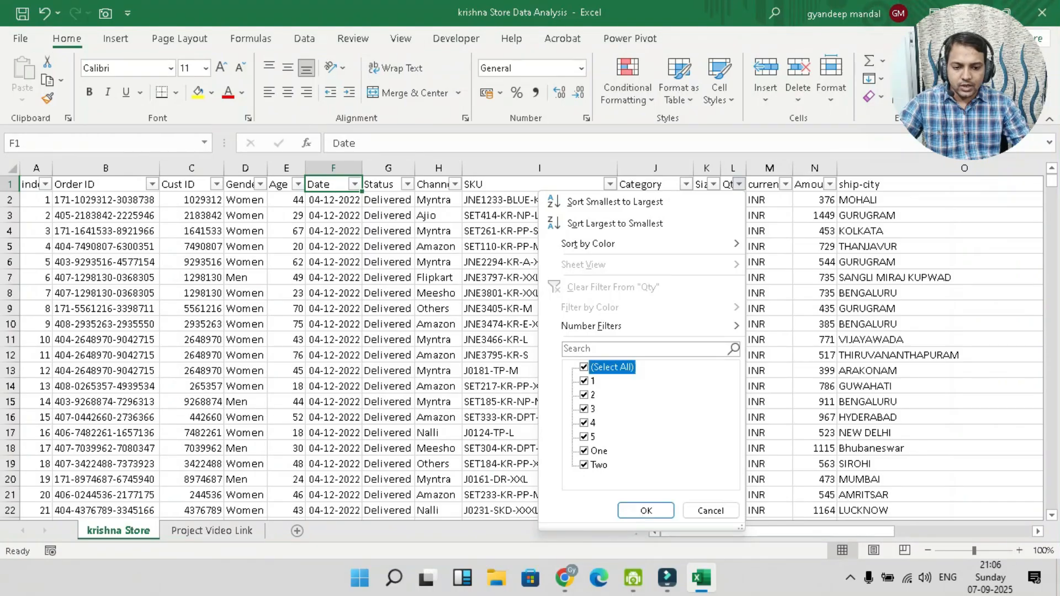
{"action": "left_click", "coordinate": [584, 451]}
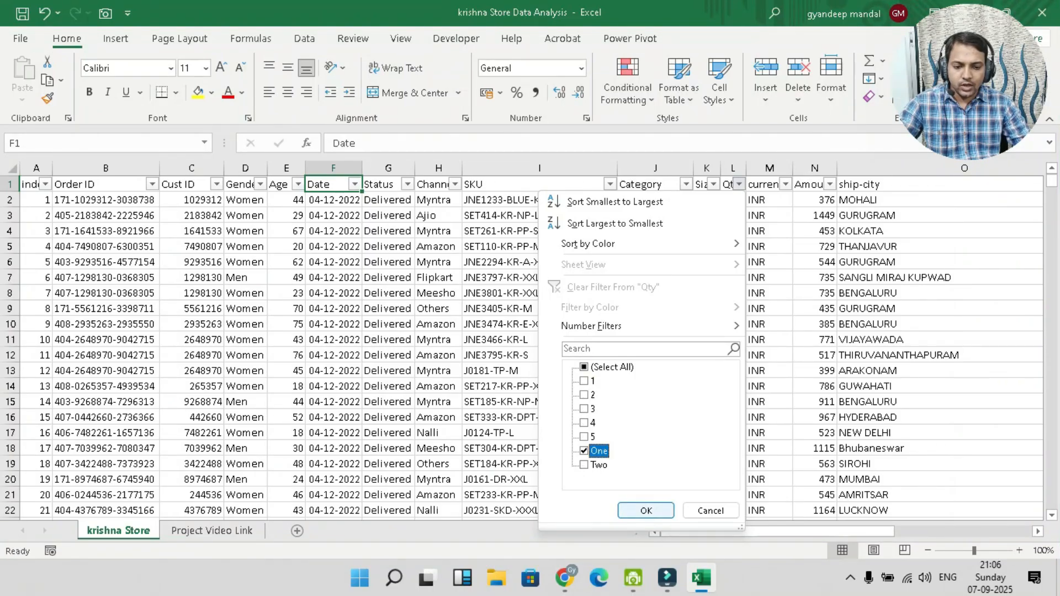
{"action": "left_click", "coordinate": [646, 511]}
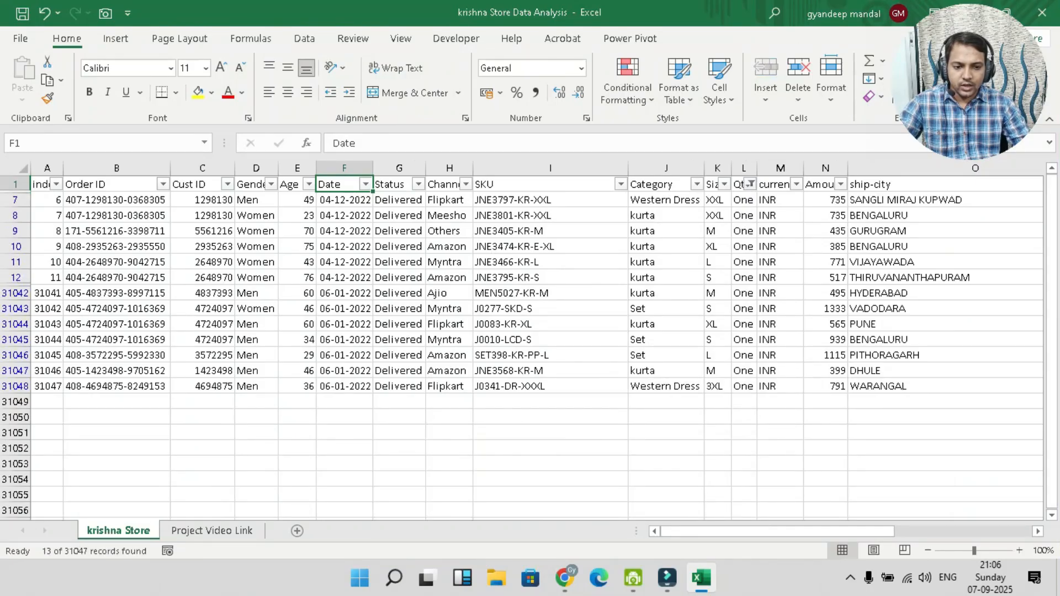
Replace every One with 1 in the filtered Qty column
{"action": "left_click", "coordinate": [743, 168]}
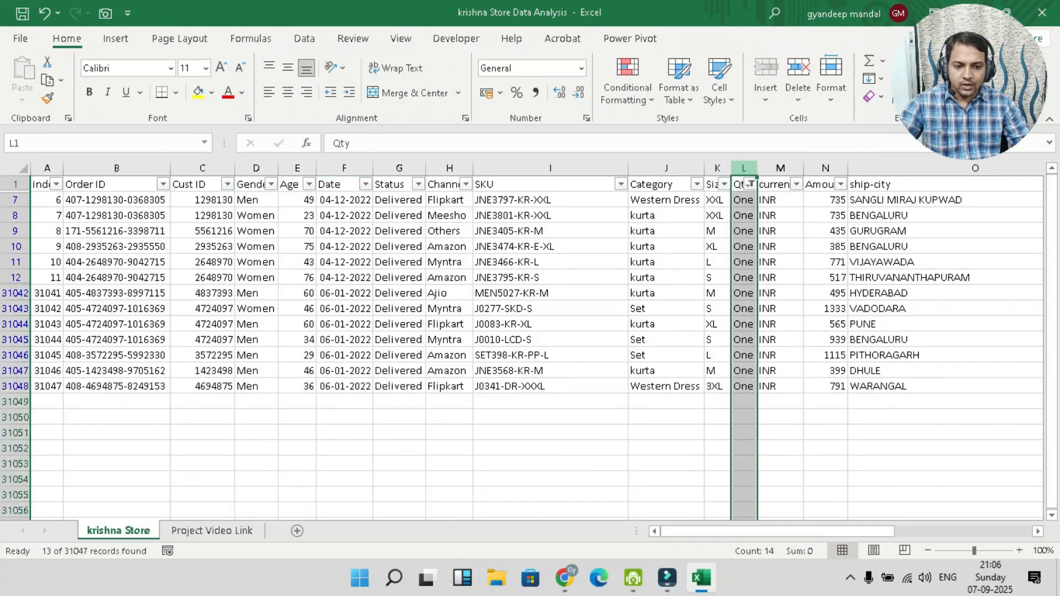
{"action": "left_click", "coordinate": [744, 231]}
{"action": "left_click_drag", "start_coordinate": [744, 200], "coordinate": [743, 386]}
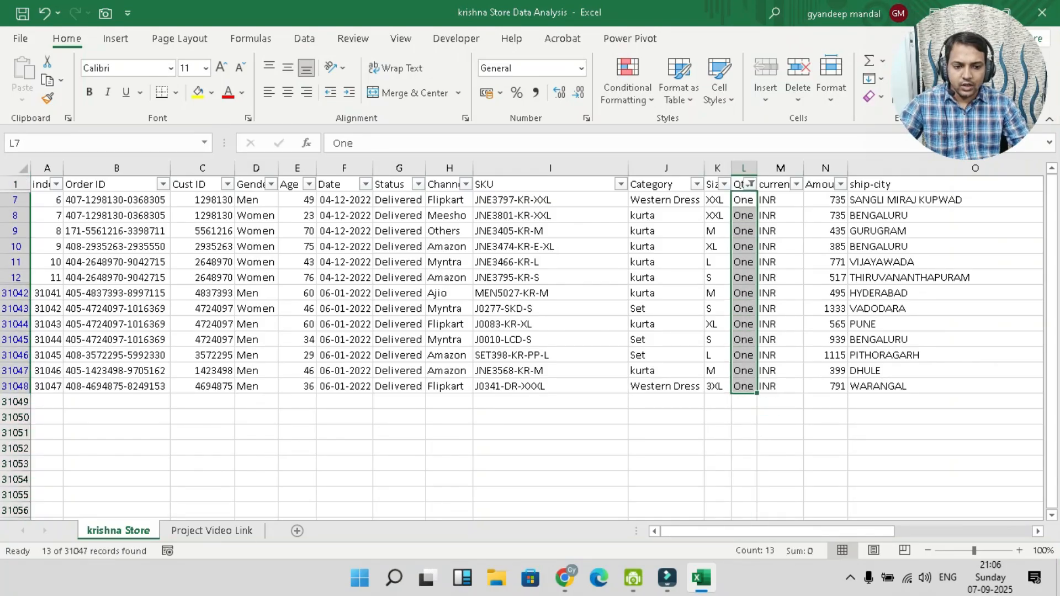
{"action": "left_click", "coordinate": [744, 168]}
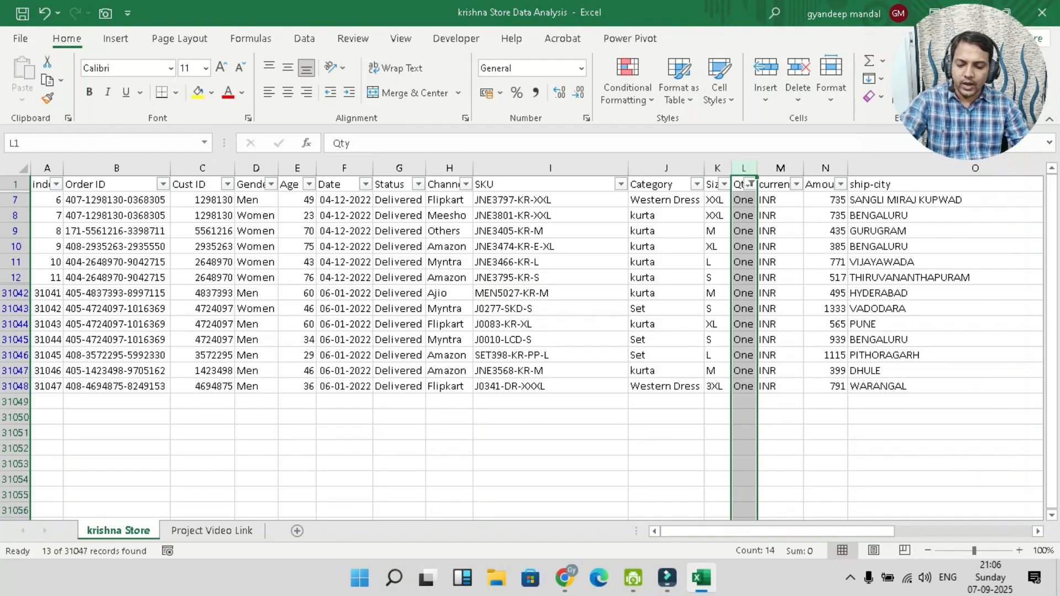
{"action": "key", "text": "ctrl+f"}
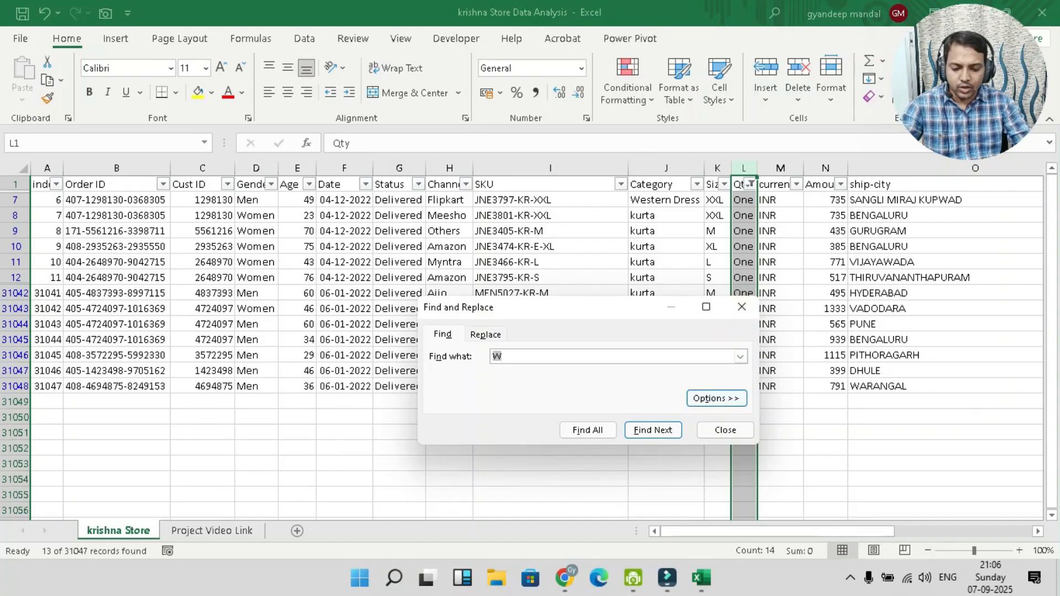
{"action": "type", "text": "One"}
{"action": "key", "text": "ctrl+h"}
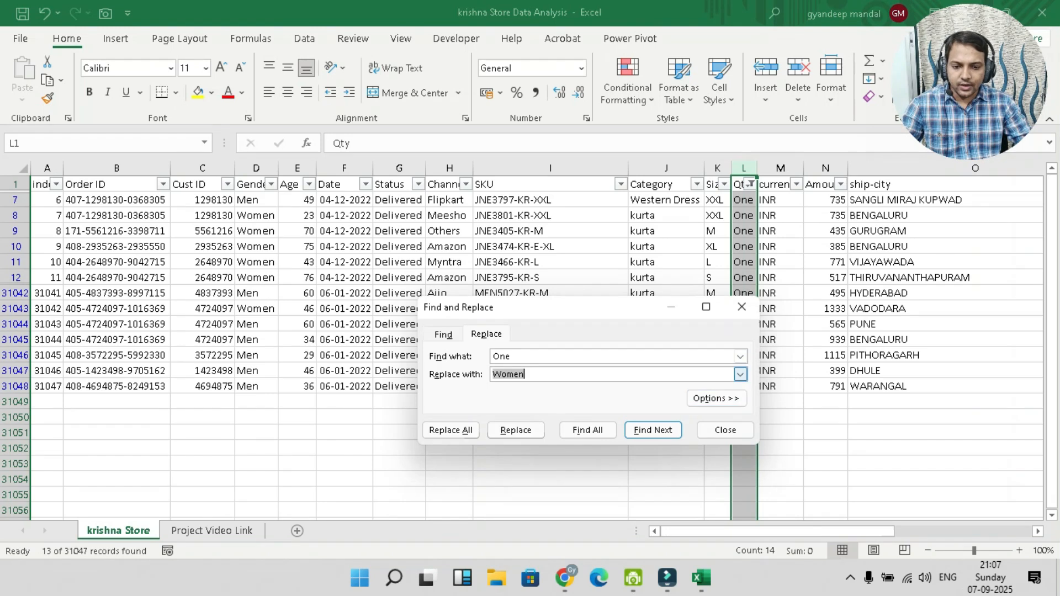
{"action": "type", "text": "1"}
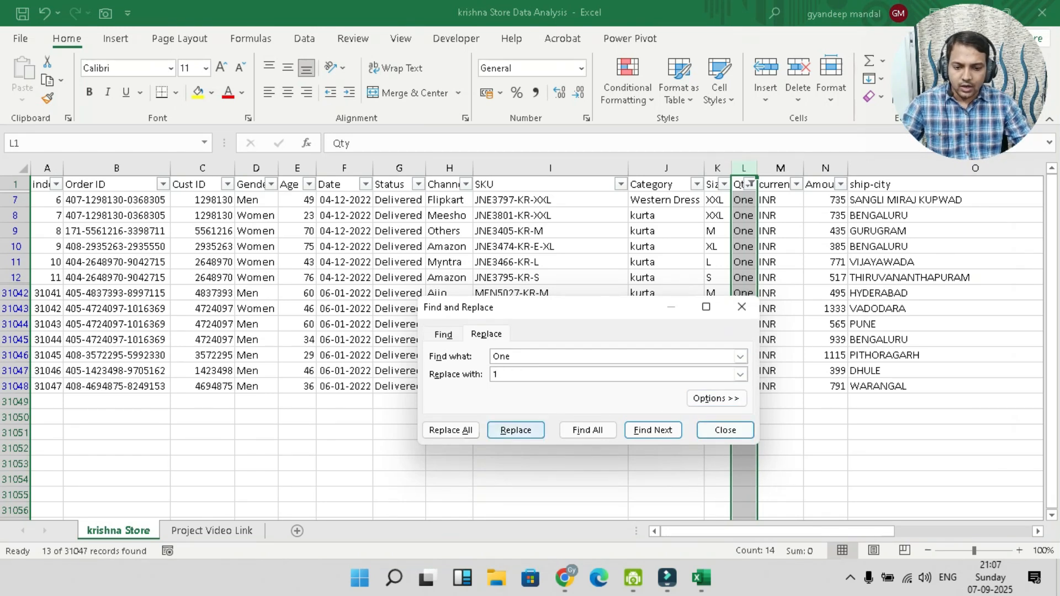
{"action": "left_click", "coordinate": [451, 430]}
{"action": "left_click", "coordinate": [536, 329]}
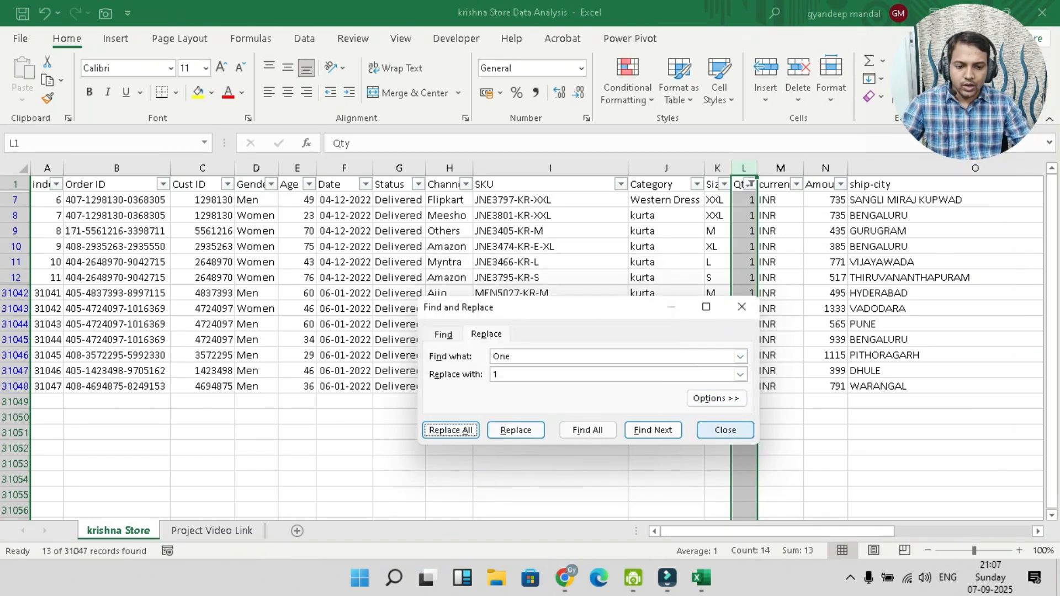
{"action": "left_click", "coordinate": [725, 430]}
Change the Qty column filter to show only the entries written as Two
{"action": "left_click", "coordinate": [750, 184]}
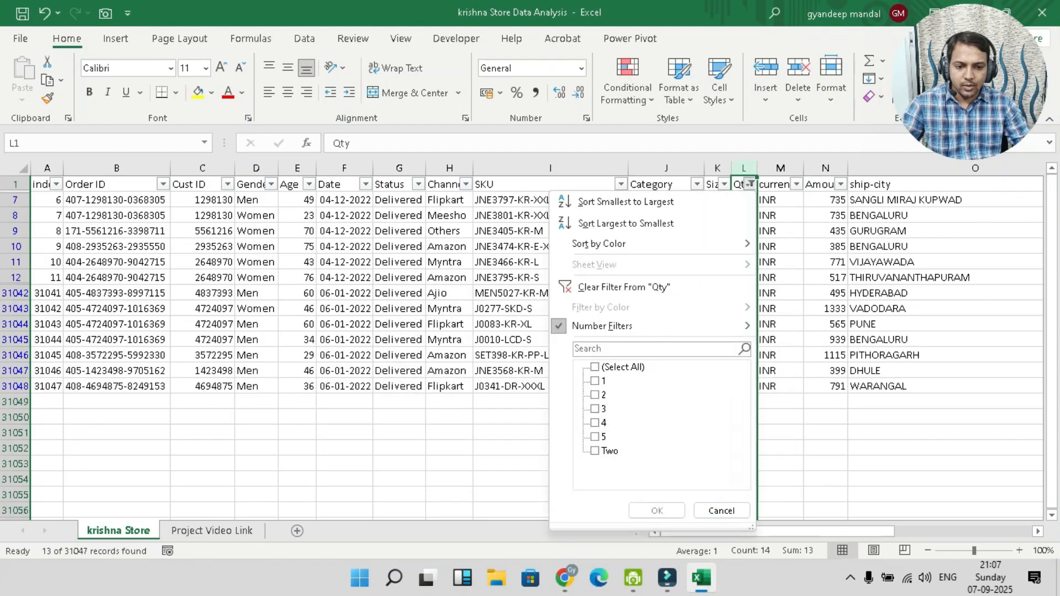
{"action": "left_click", "coordinate": [595, 450]}
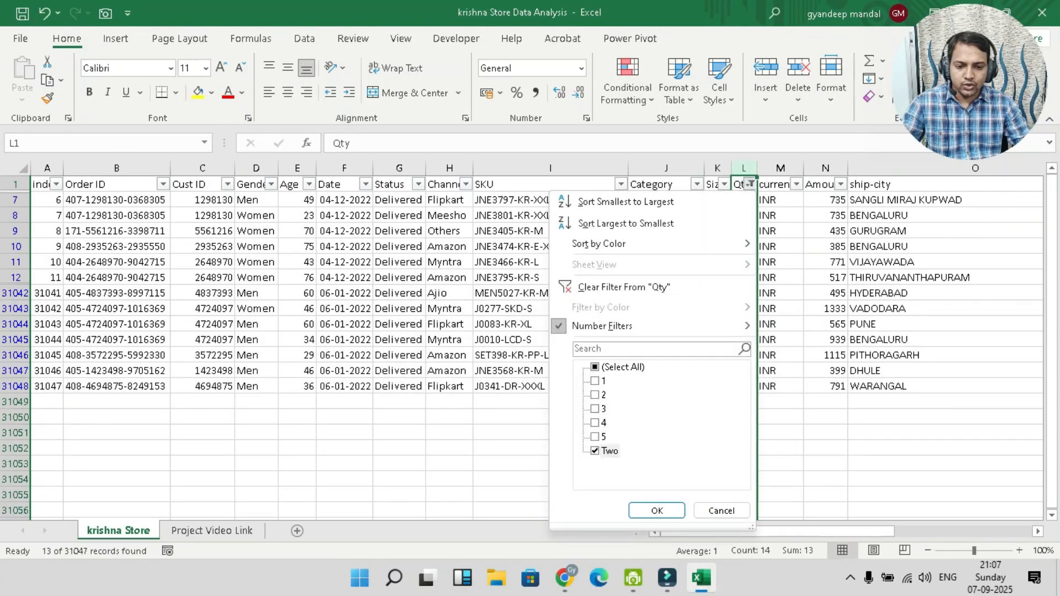
{"action": "left_click", "coordinate": [657, 510]}
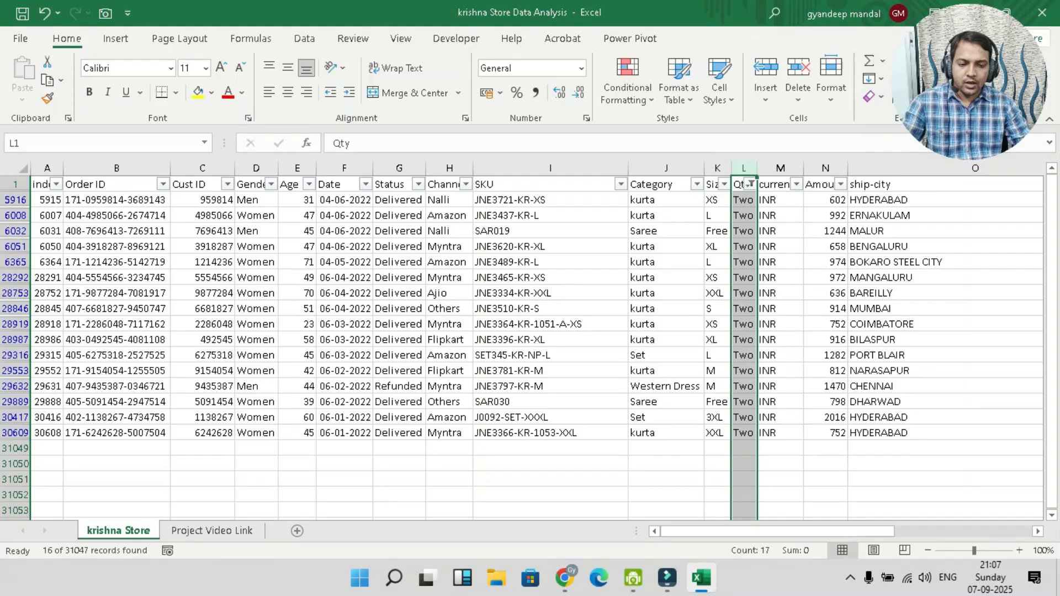
Replace every Two with 2 in the filtered Qty column
{"action": "key", "text": "ctrl+f"}
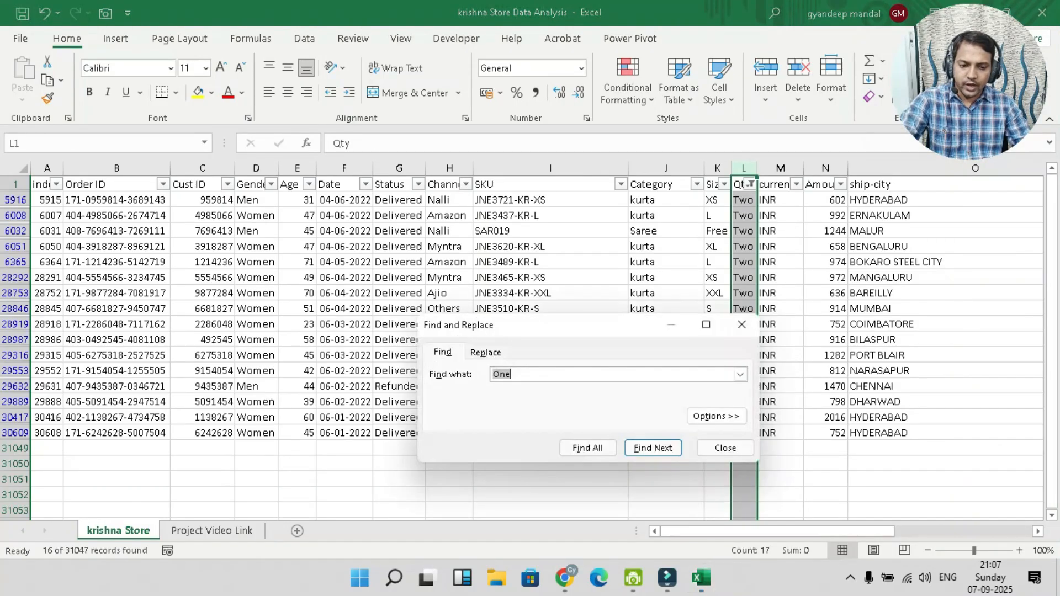
{"action": "type", "text": "Two"}
{"action": "key", "text": "ctrl+h"}
{"action": "type", "text": "1"}
{"action": "key", "text": "BackSpace"}
{"action": "type", "text": "2"}
{"action": "left_click", "coordinate": [450, 447]}
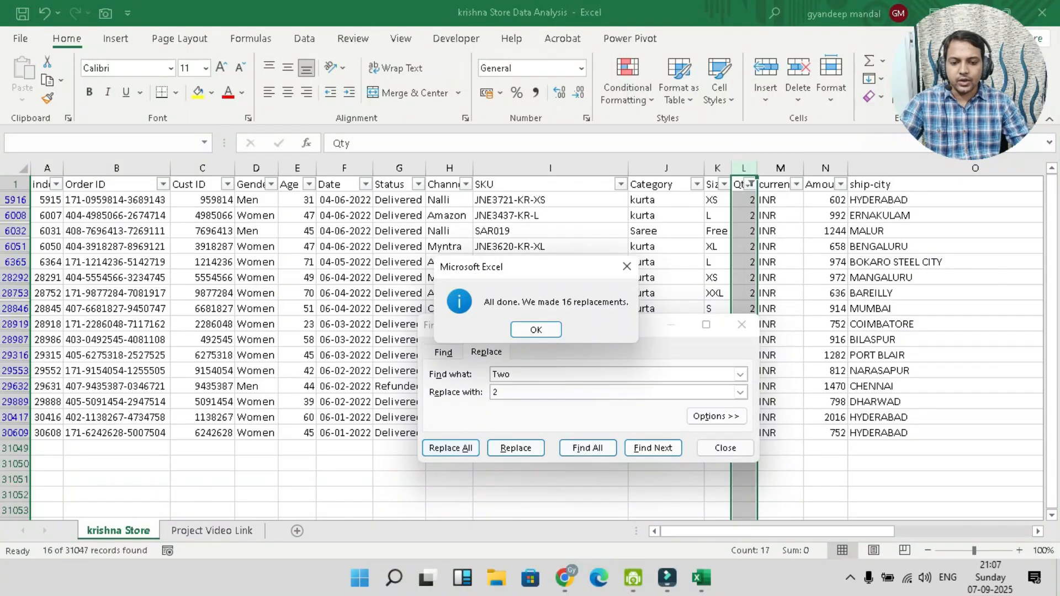
{"action": "left_click", "coordinate": [536, 329]}
{"action": "left_click", "coordinate": [725, 447]}
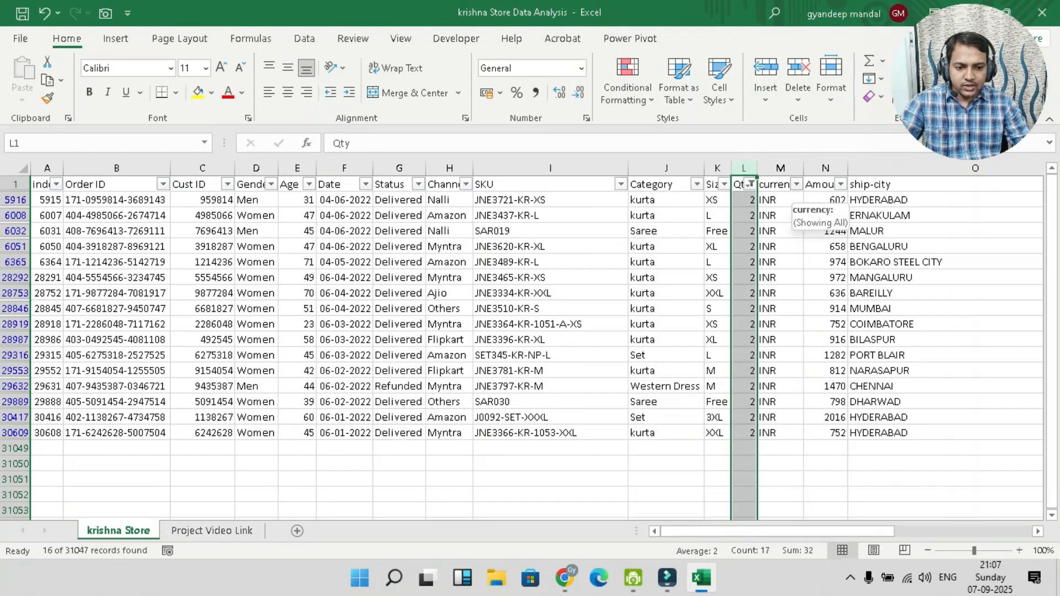
Reset the Qty filter so that all order rows are shown again
{"action": "left_click", "coordinate": [750, 183]}
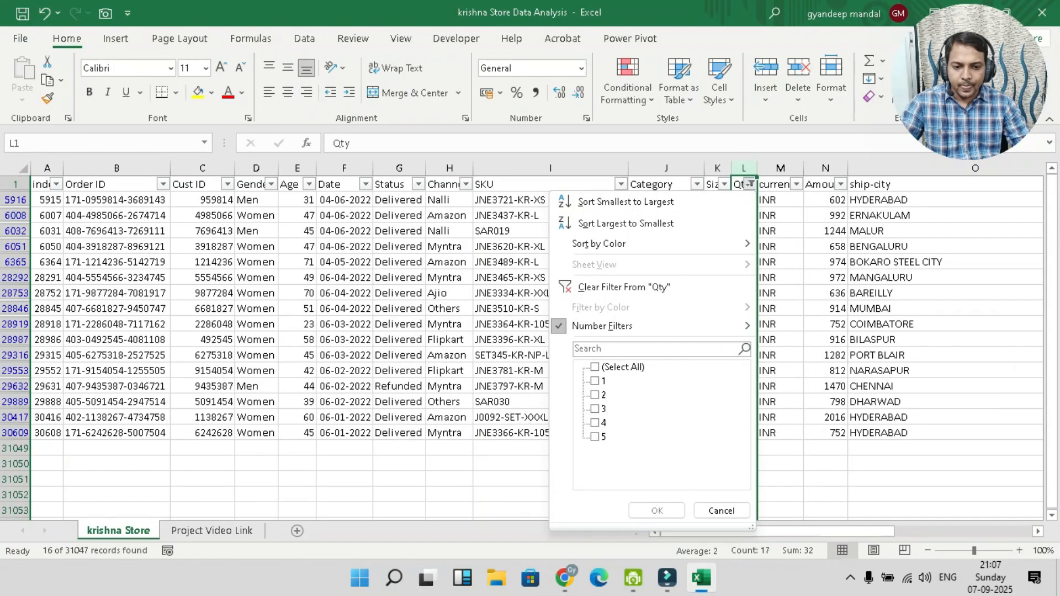
{"action": "left_click", "coordinate": [656, 510]}
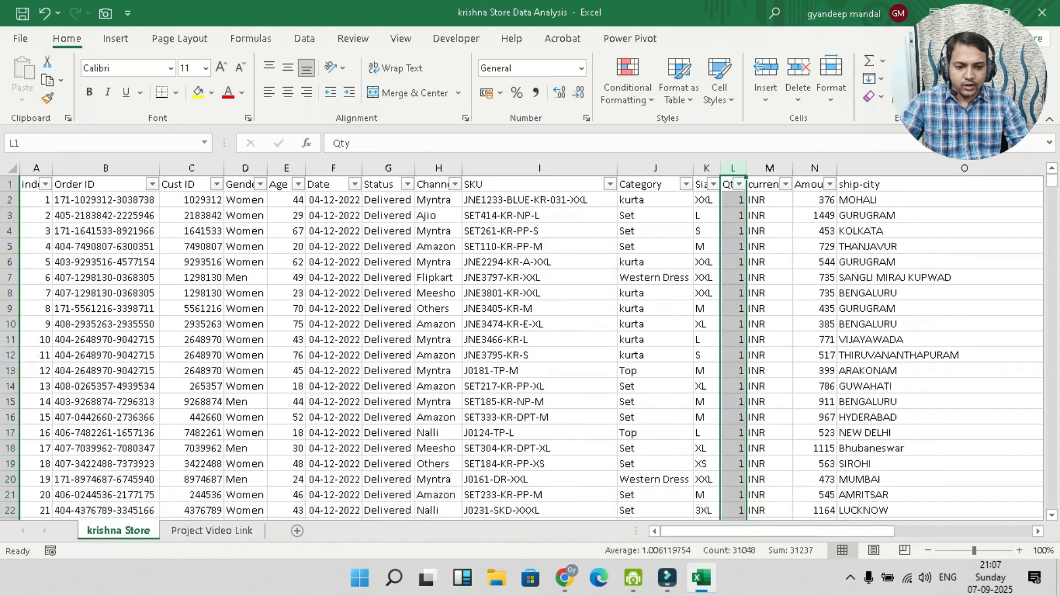
{"action": "scroll", "coordinate": [530, 348], "scroll_direction": "down", "scroll_amount": 1}
{"action": "scroll", "coordinate": [530, 348], "scroll_direction": "up", "scroll_amount": 1}
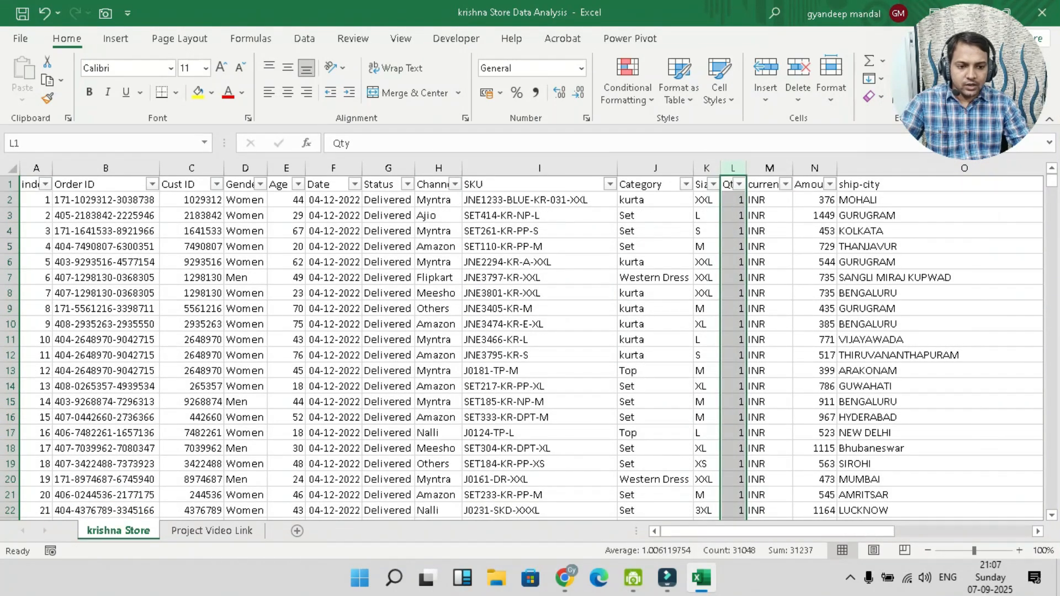
Examine the distinct values in the Amount column's filter list for inconsistencies, keeping all values selected
{"action": "left_click", "coordinate": [830, 184]}
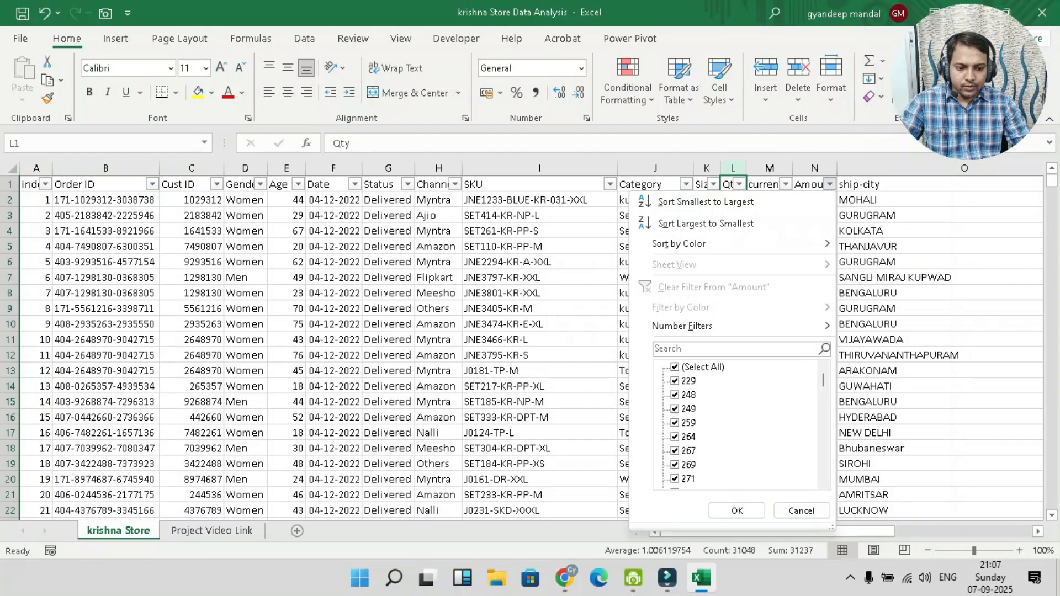
{"action": "scroll", "coordinate": [739, 425], "scroll_direction": "down", "scroll_amount": 15}
{"action": "left_click_drag", "start_coordinate": [823, 457], "coordinate": [823, 377]}
{"action": "left_click", "coordinate": [736, 510]}
Examine the ship-city column's filter list from start to end for inconsistent city entries, keeping all values selected
{"action": "left_click_drag", "start_coordinate": [736, 531], "coordinate": [854, 531]}
{"action": "left_click", "coordinate": [741, 184]}
{"action": "left_click", "coordinate": [742, 184]}
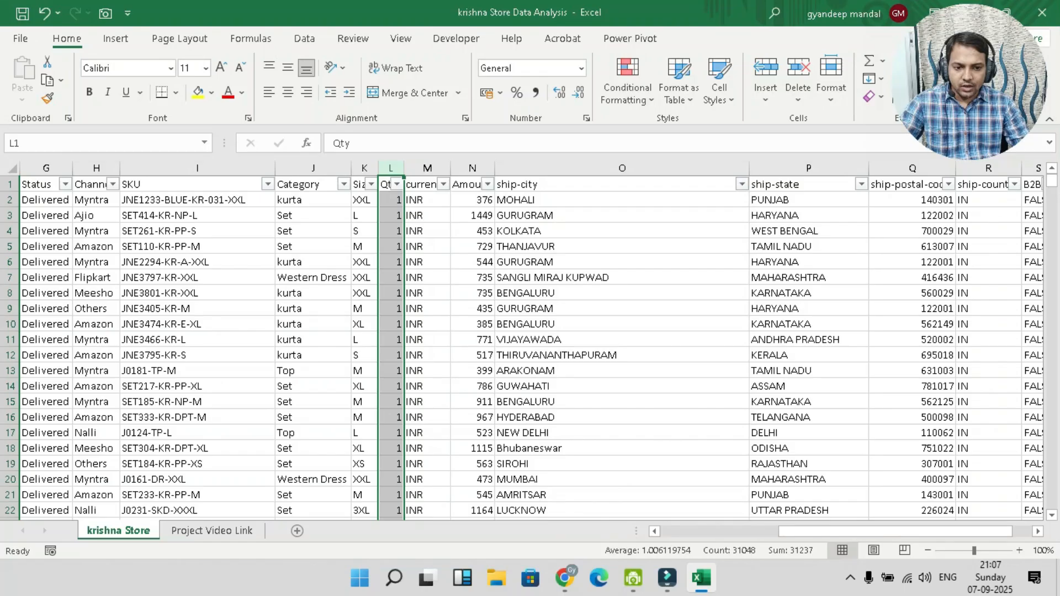
{"action": "left_click", "coordinate": [621, 231]}
{"action": "left_click", "coordinate": [742, 184]}
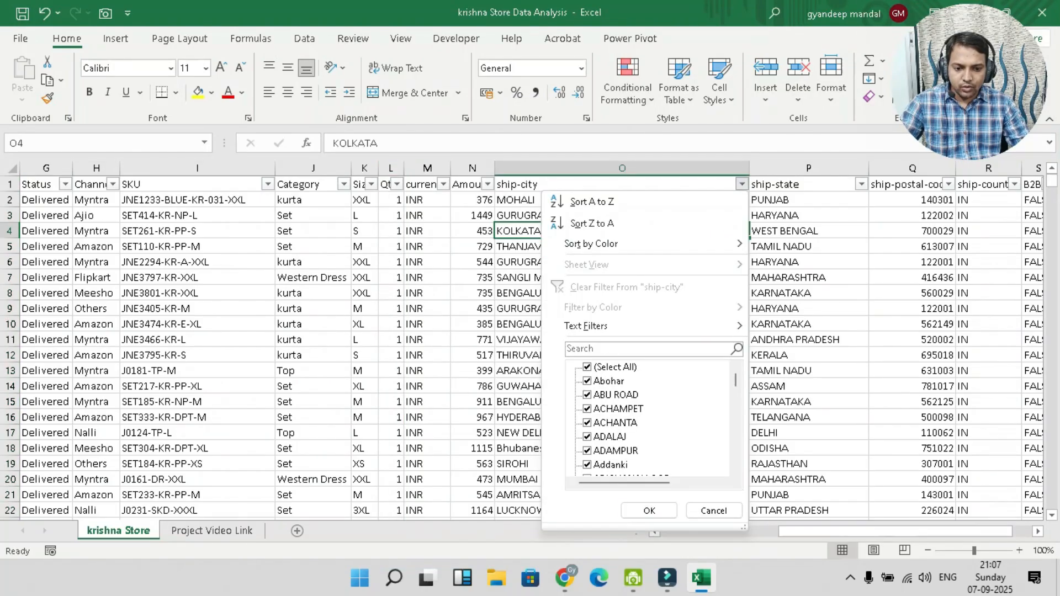
{"action": "scroll", "coordinate": [651, 414], "scroll_direction": "down", "scroll_amount": 15}
{"action": "scroll", "coordinate": [651, 414], "scroll_direction": "down", "scroll_amount": 20}
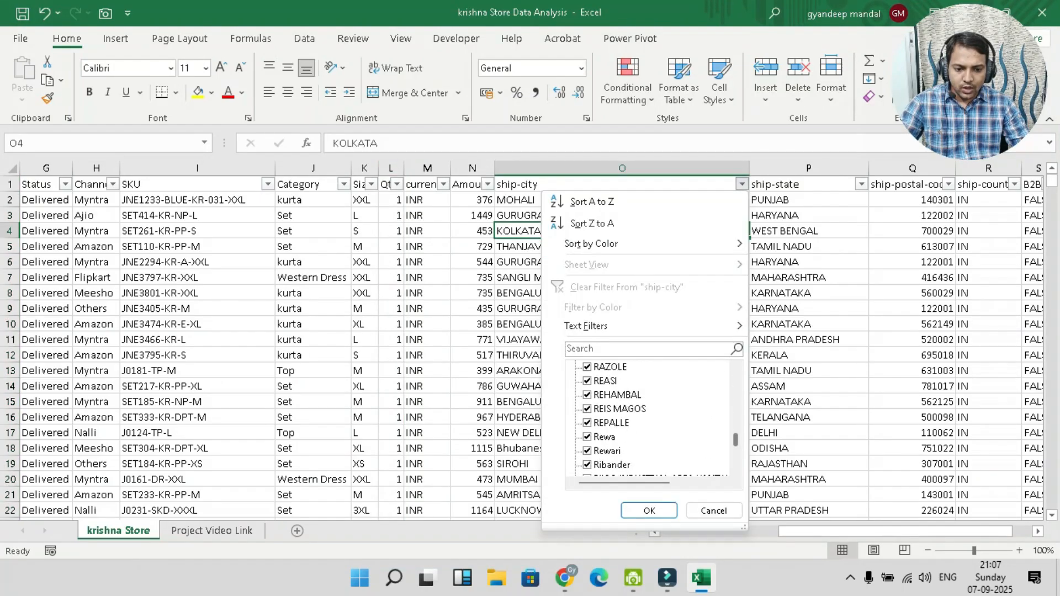
{"action": "left_click_drag", "start_coordinate": [735, 456], "coordinate": [735, 379]}
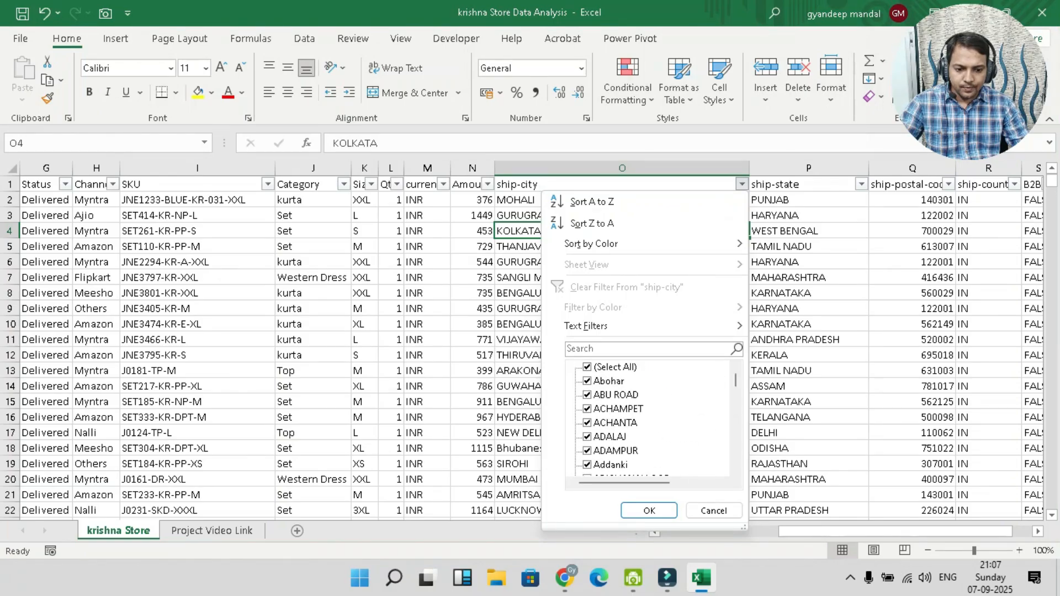
{"action": "left_click", "coordinate": [649, 510]}
Examine the filter lists of the ship-state and ship-postal-code columns for inconsistent entries, keeping all values selected
{"action": "left_click", "coordinate": [861, 185]}
{"action": "left_click", "coordinate": [861, 184]}
{"action": "left_click", "coordinate": [948, 184]}
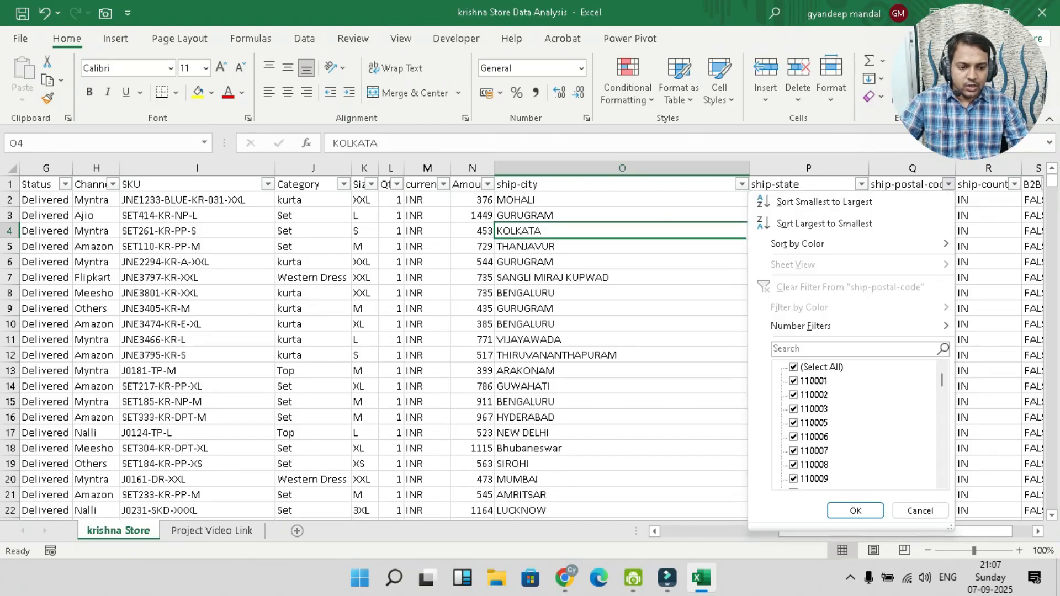
{"action": "scroll", "coordinate": [855, 422], "scroll_direction": "down", "scroll_amount": 20}
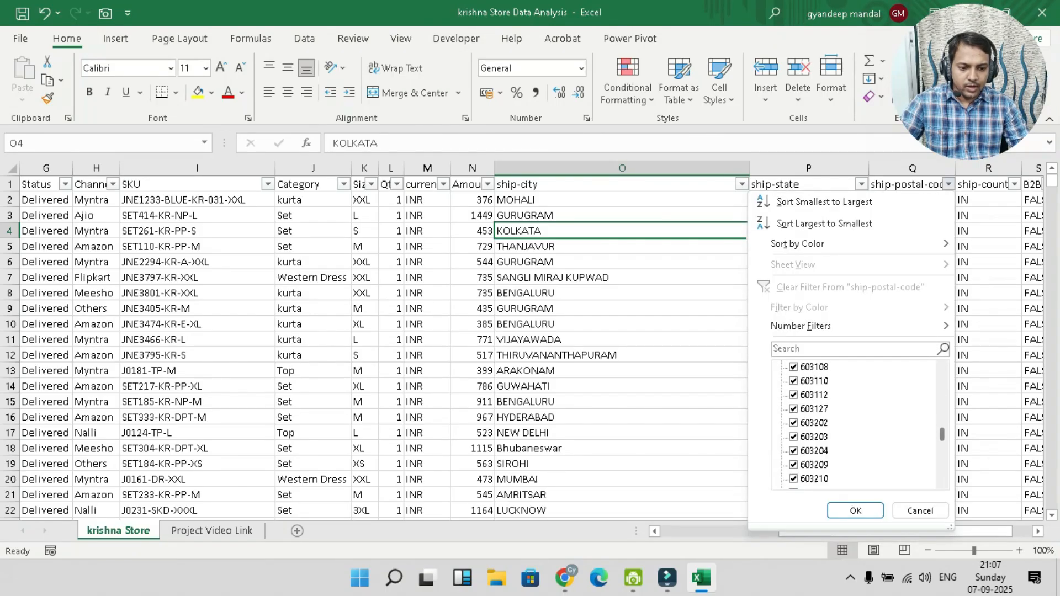
{"action": "scroll", "coordinate": [856, 423], "scroll_direction": "up", "scroll_amount": 10}
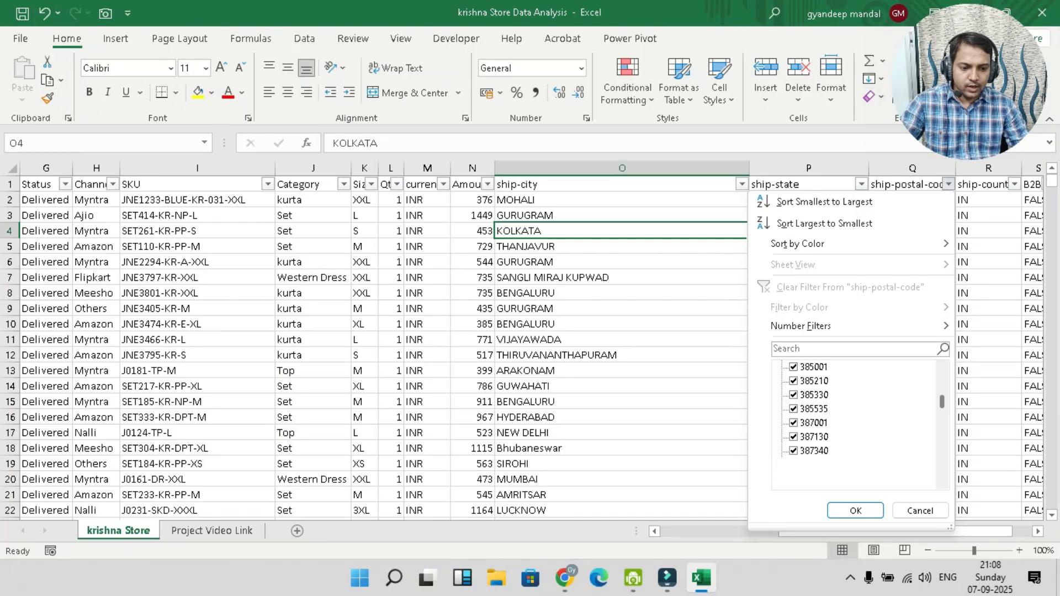
{"action": "scroll", "coordinate": [856, 422], "scroll_direction": "up", "scroll_amount": 5}
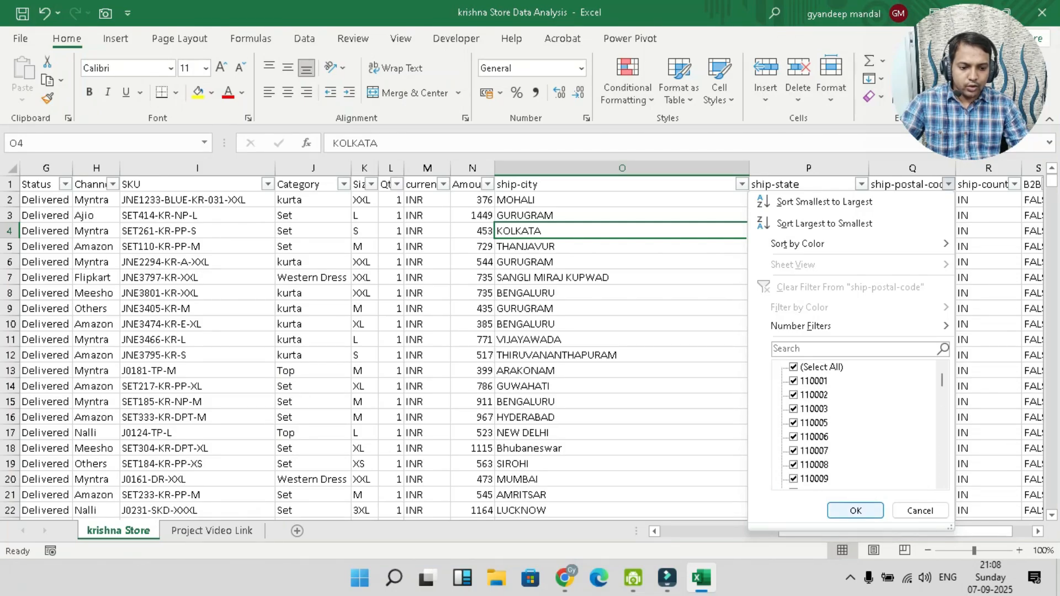
{"action": "left_click", "coordinate": [855, 509]}
{"action": "scroll", "coordinate": [783, 502], "scroll_direction": "right", "scroll_amount": 1}
{"action": "scroll", "coordinate": [779, 504], "scroll_direction": "right", "scroll_amount": 1}
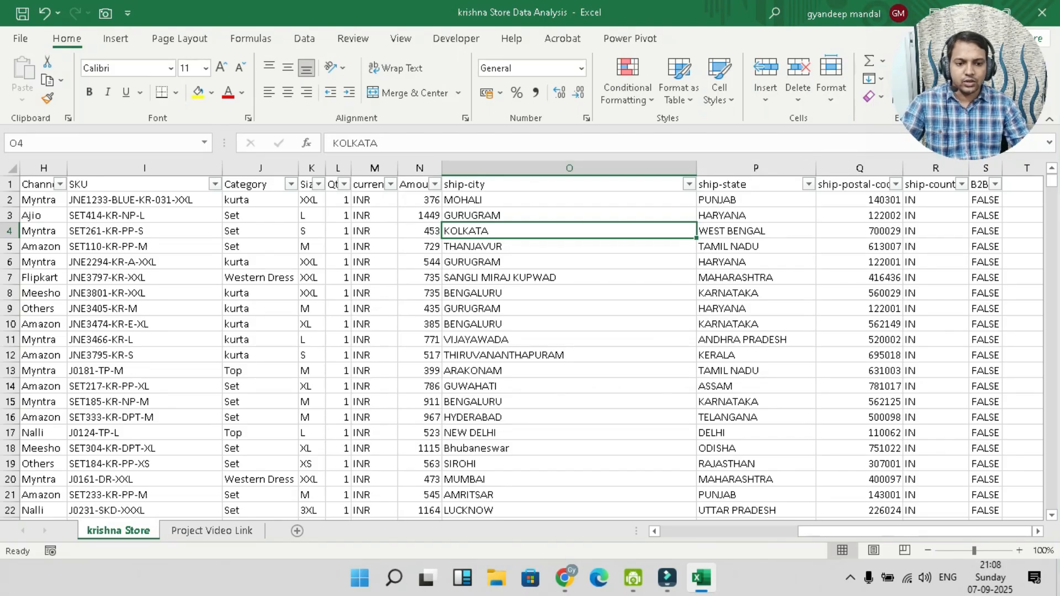
{"action": "scroll", "coordinate": [530, 342], "scroll_direction": "left", "scroll_amount": 5}
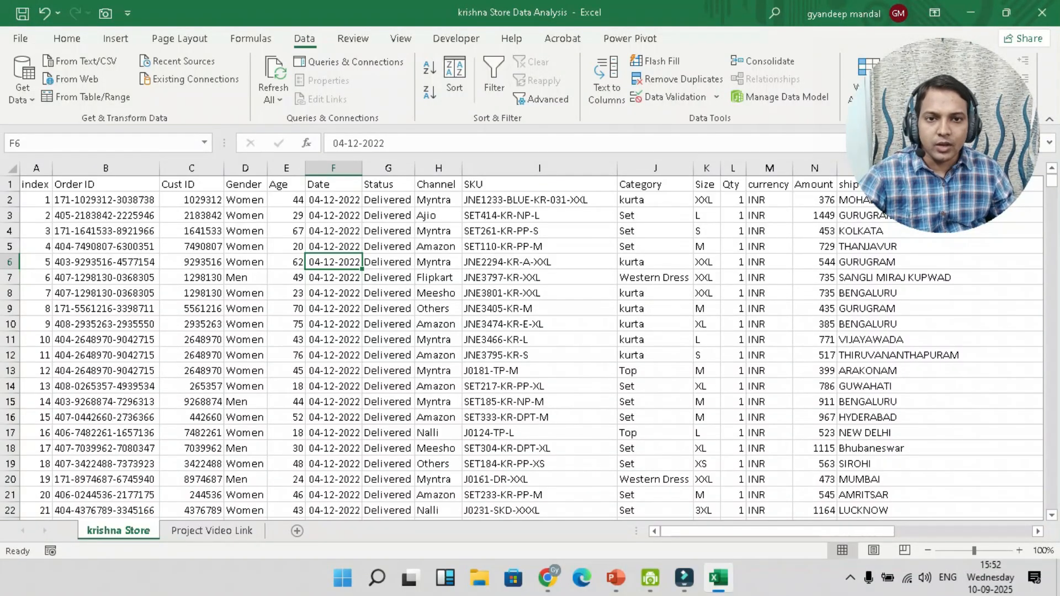
Switch to the PowerPoint presentation to review the Sample questions slide against the order data, and return to the Excel workbook
{"action": "left_click", "coordinate": [615, 578]}
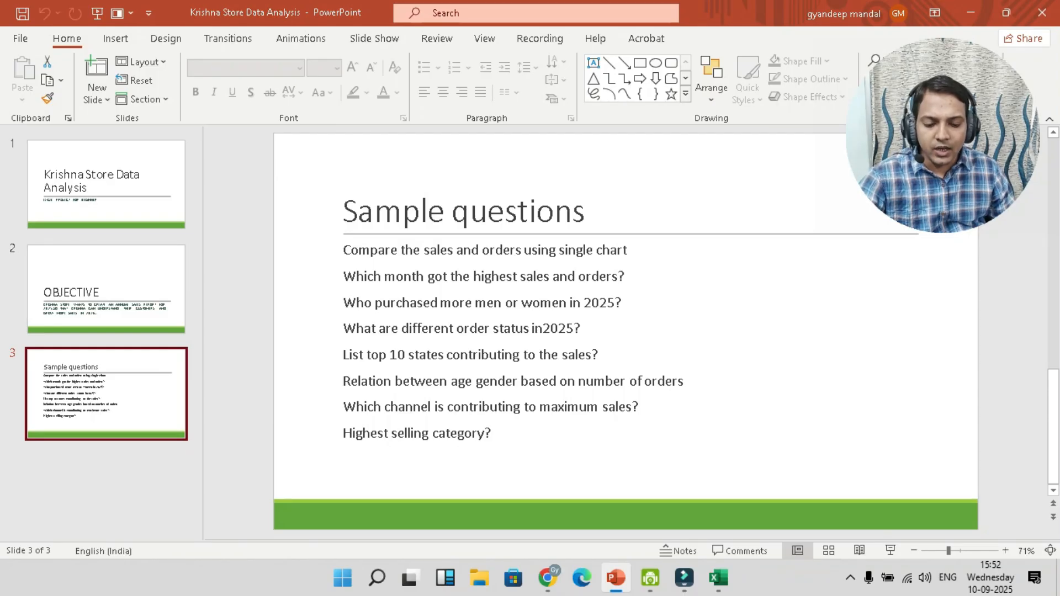
{"action": "key", "text": "alt+Tab"}
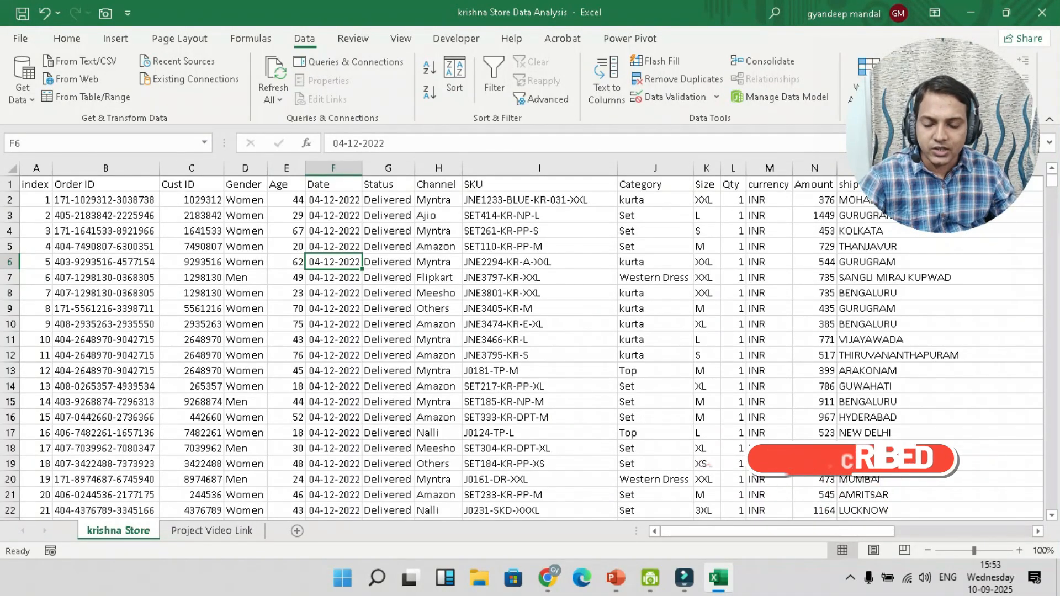
{"action": "left_click_drag", "start_coordinate": [800, 491], "coordinate": [840, 482]}
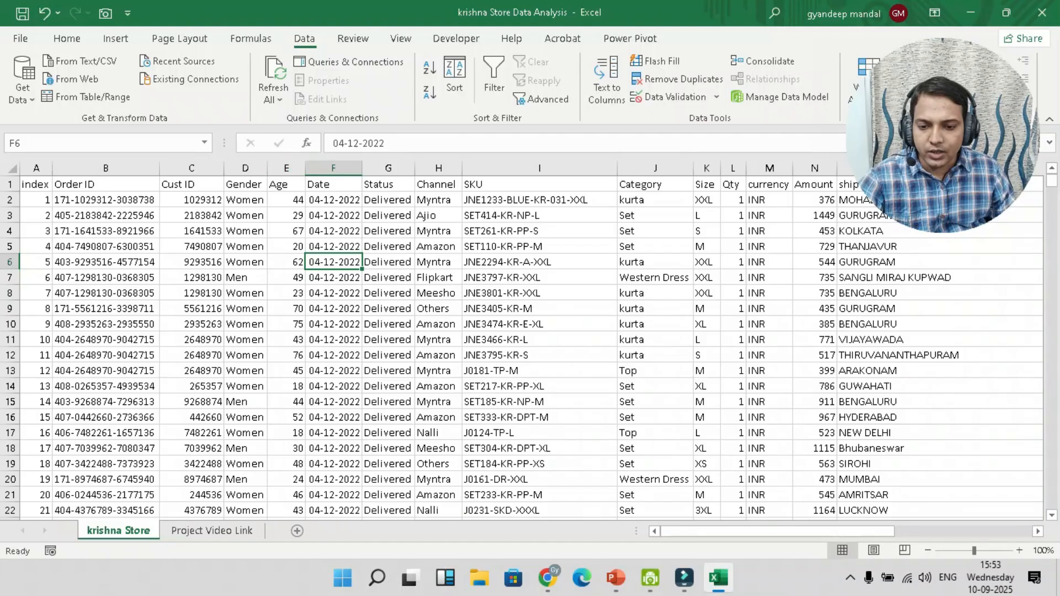
{"action": "left_click", "coordinate": [286, 262]}
{"action": "left_click", "coordinate": [616, 578]}
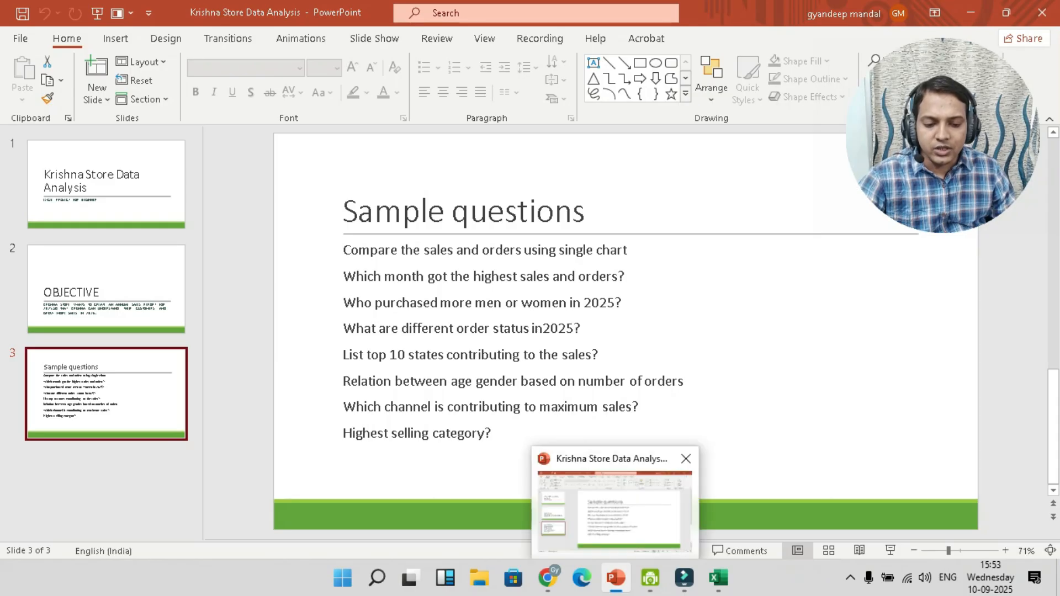
{"action": "left_click", "coordinate": [717, 578]}
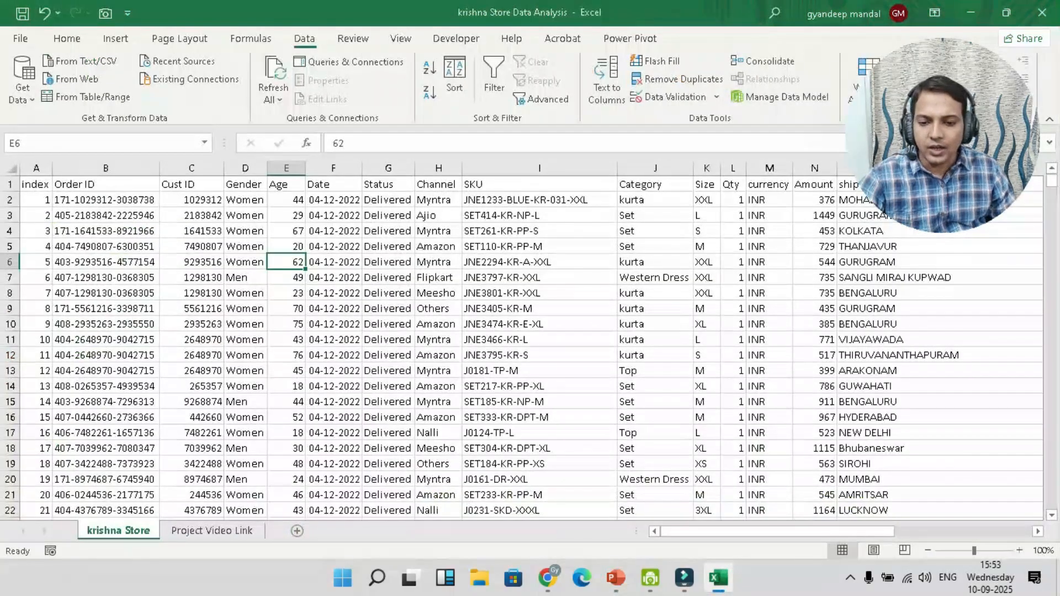
{"action": "left_click", "coordinate": [286, 167]}
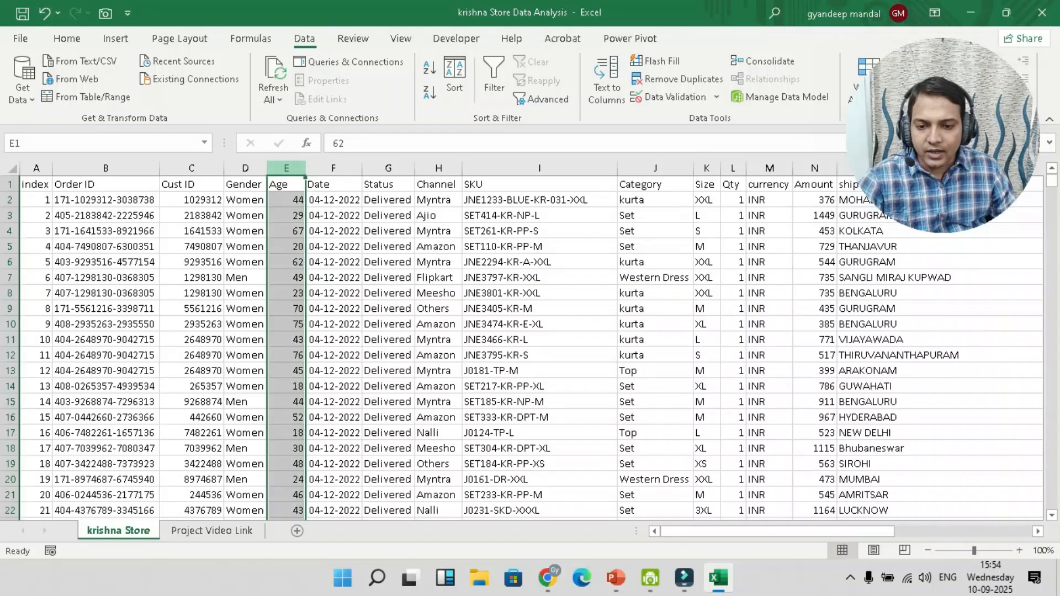
{"action": "right_click", "coordinate": [287, 168]}
{"action": "left_click", "coordinate": [328, 300]}
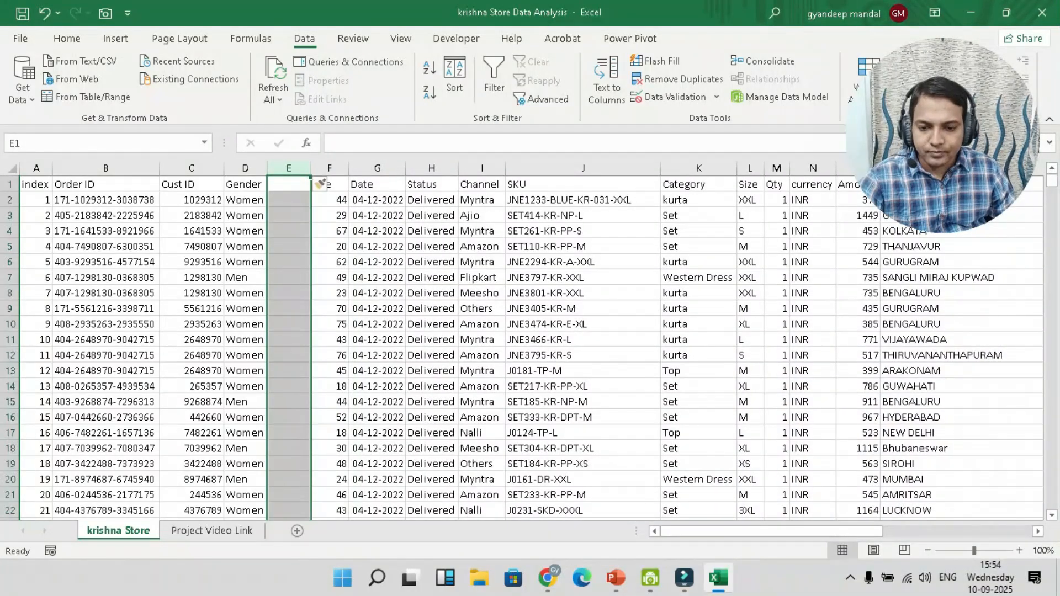
{"action": "right_click", "coordinate": [293, 168]}
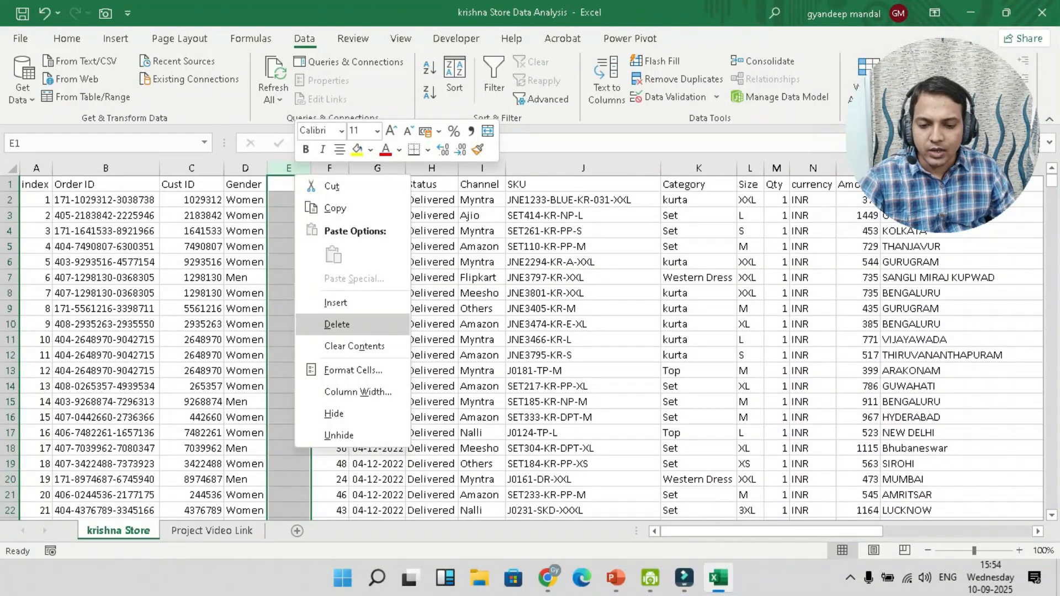
{"action": "left_click", "coordinate": [336, 324]}
Insert a column between Age and Date, enter the heading age group, and widen the column to fit it
{"action": "right_click", "coordinate": [333, 168]}
{"action": "key", "text": "Escape"}
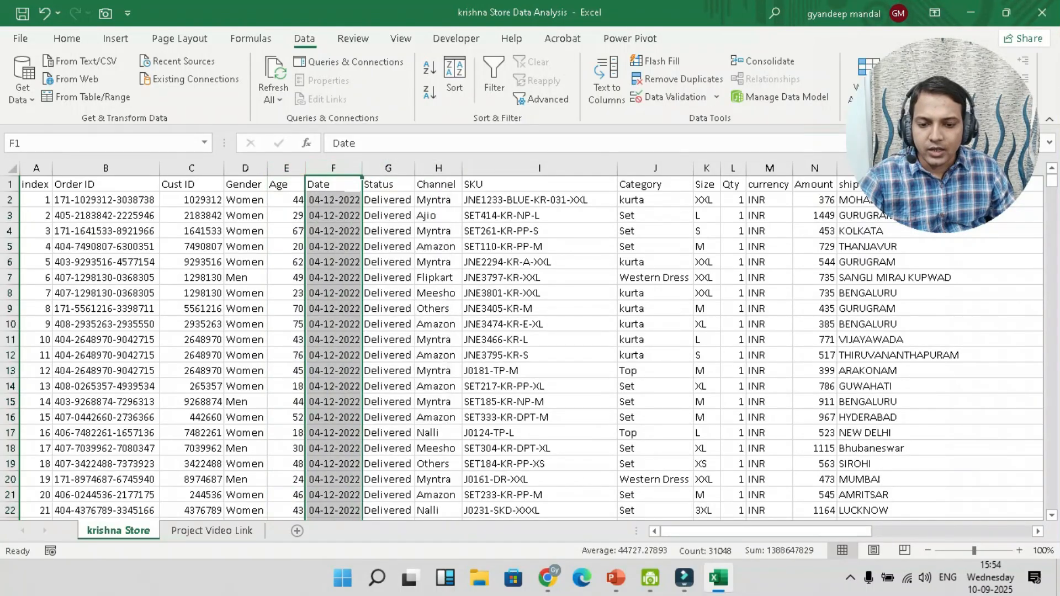
{"action": "key", "text": "ctrl+plus"}
{"action": "double_click", "coordinate": [324, 184]}
{"action": "type", "text": "age group"}
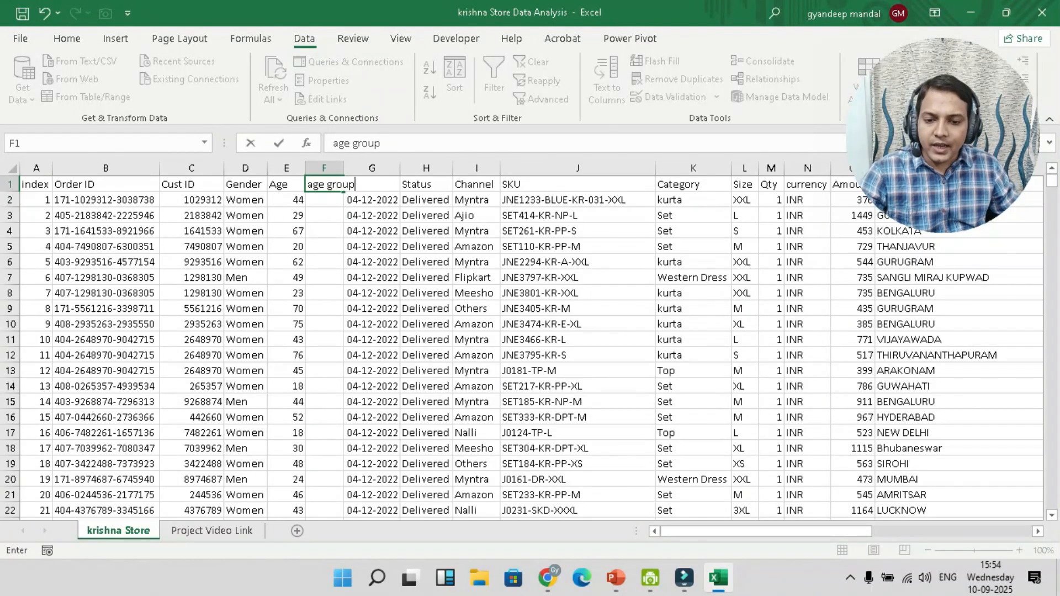
{"action": "left_click", "coordinate": [372, 262]}
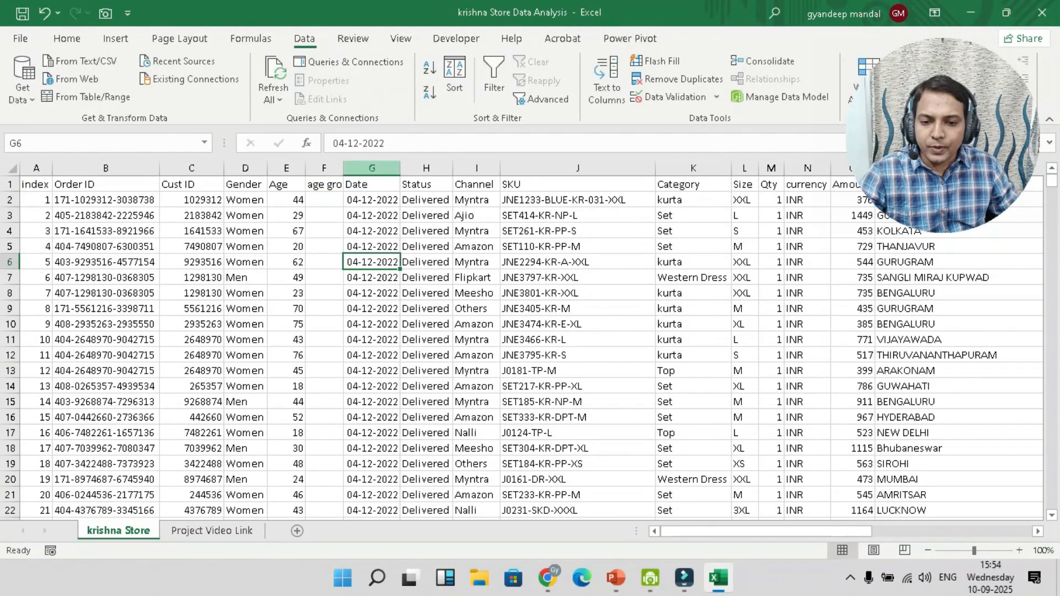
{"action": "left_click_drag", "start_coordinate": [343, 168], "coordinate": [382, 169]}
Begin an IF formula in cell F2 that returns "senior" when the age in E2 is >=60
{"action": "left_click", "coordinate": [343, 200]}
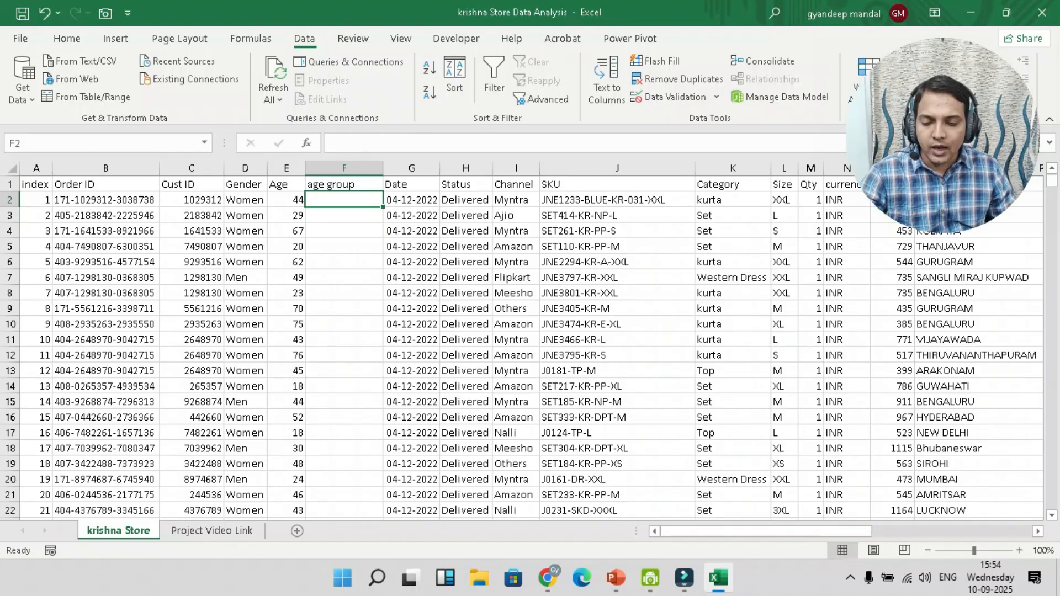
{"action": "type", "text": "=if("}
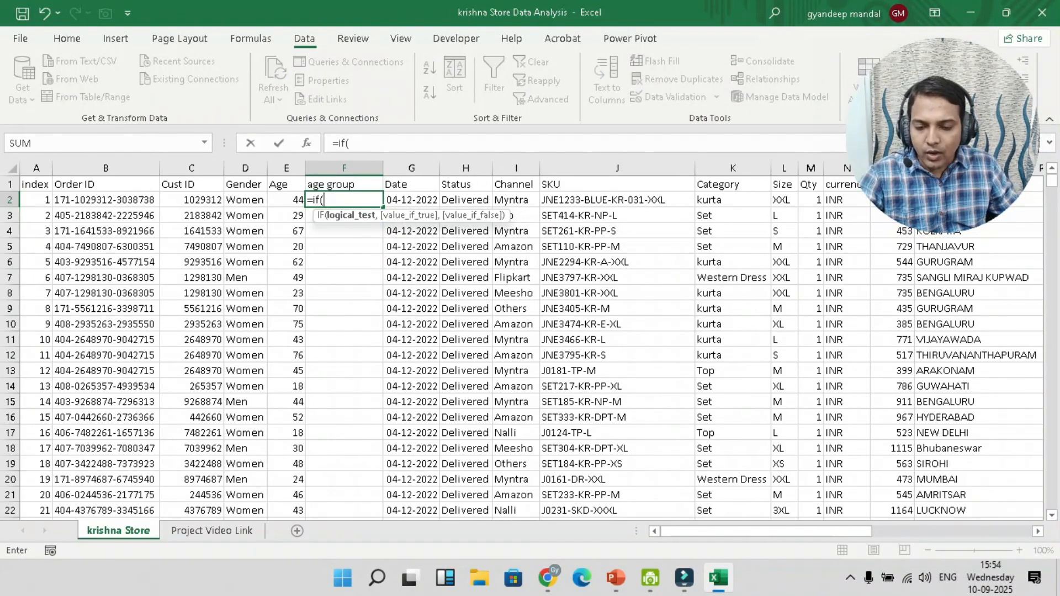
{"action": "key", "text": "Left"}
{"action": "type", "text": ">=60"}
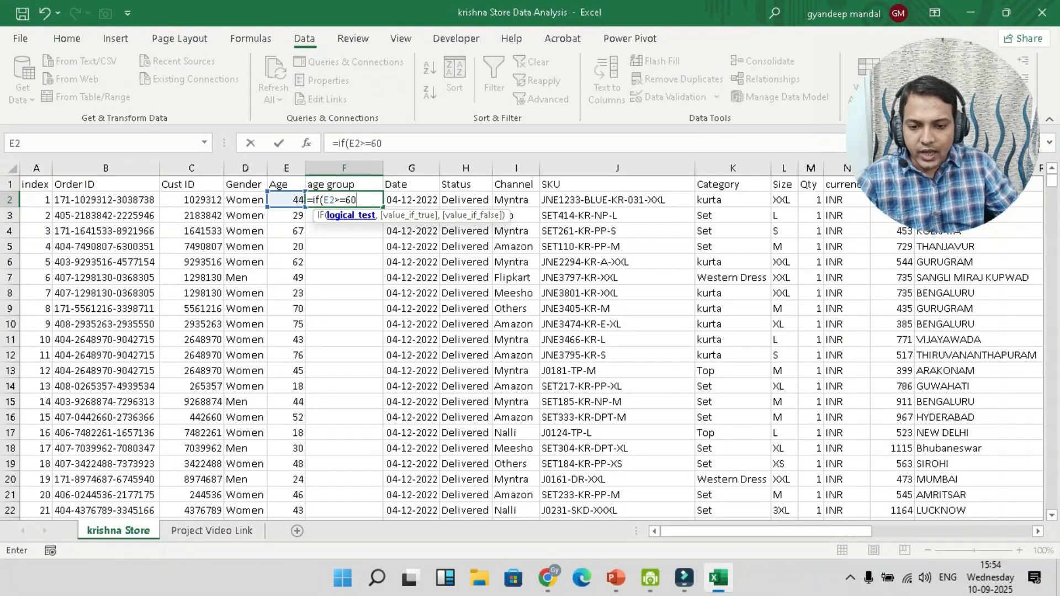
{"action": "type", "text": ","}
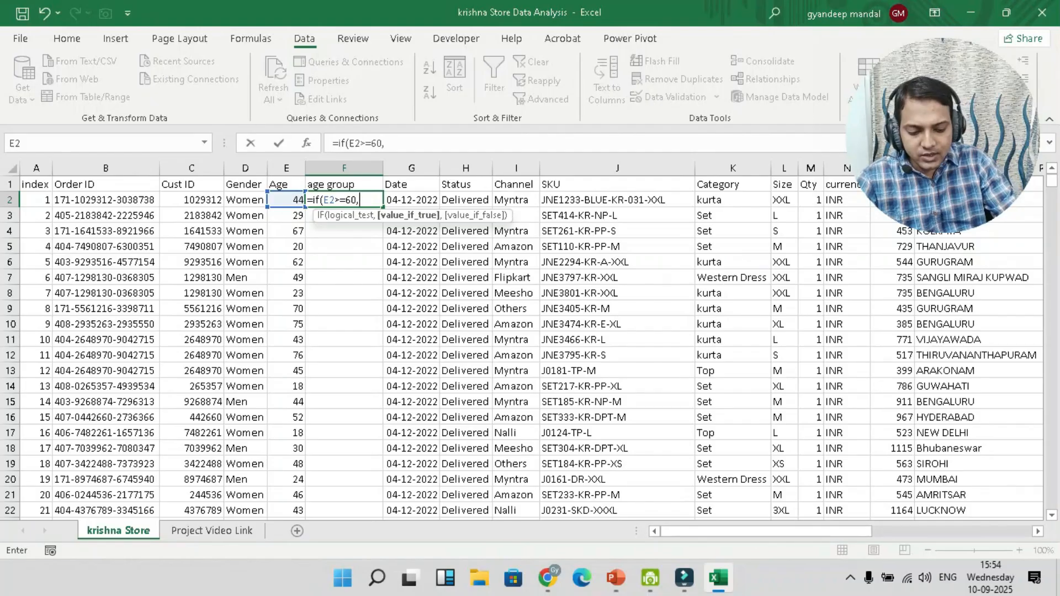
{"action": "type", "text": "\"serior\""}
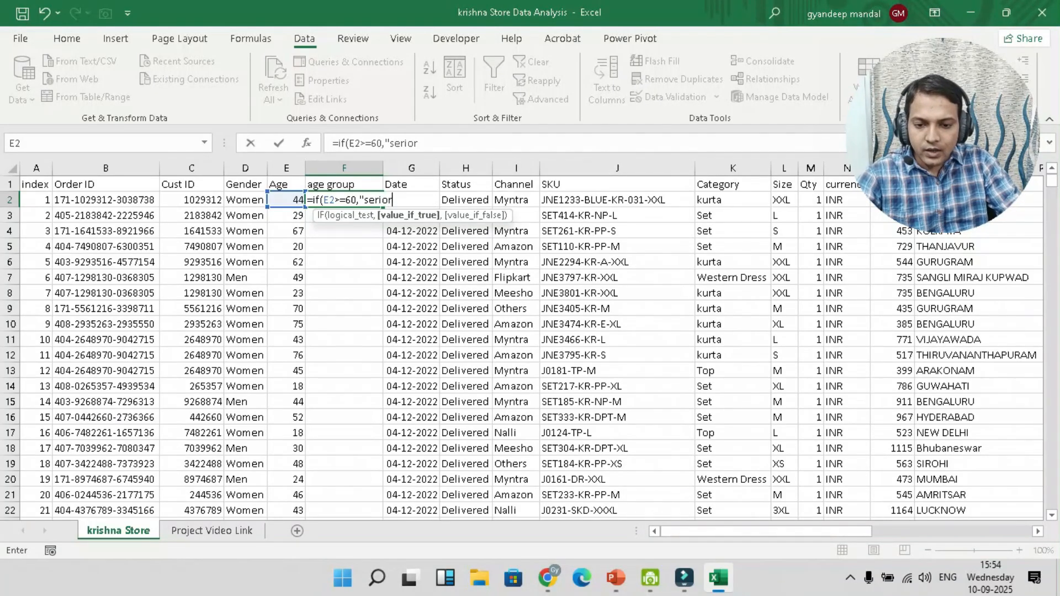
{"action": "key", "text": "BackSpace"}
{"action": "key", "text": "BackSpace"}
{"action": "key", "text": "BackSpace"}
{"action": "key", "text": "BackSpace"}
{"action": "key", "text": "BackSpace"}
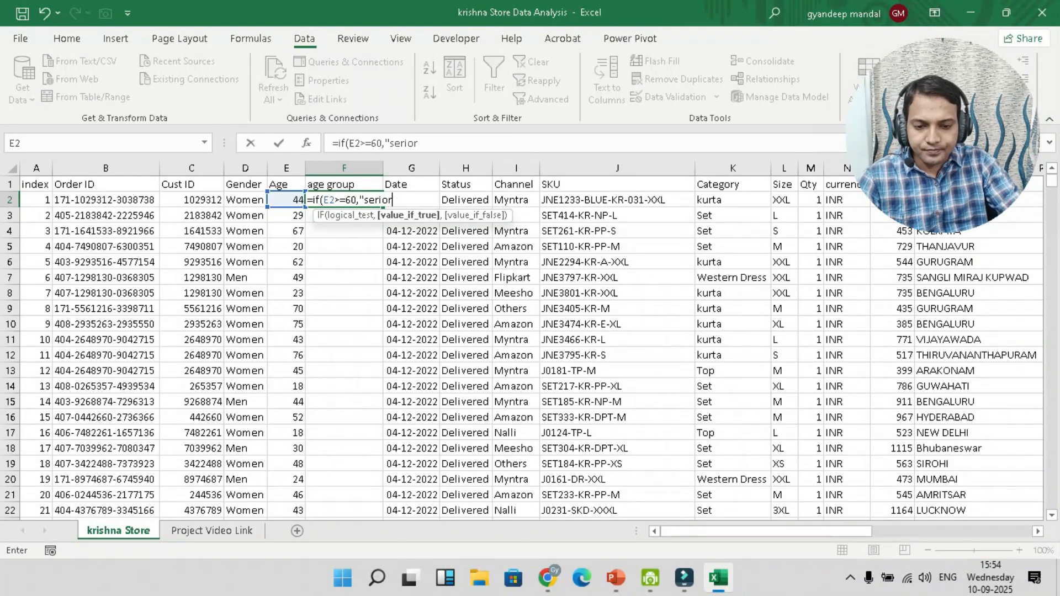
{"action": "type", "text": "nior"}
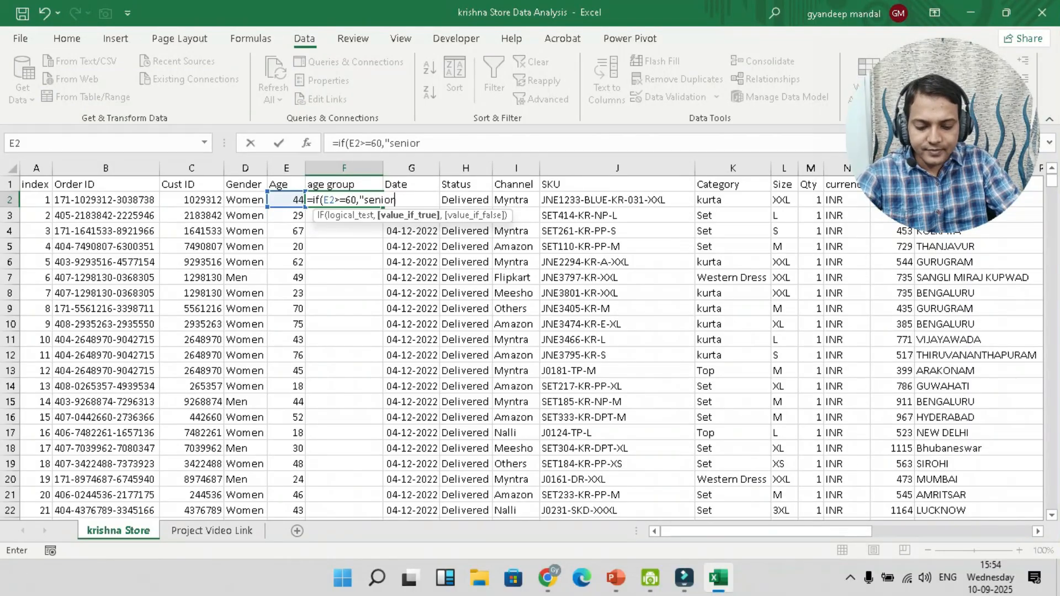
Extend the age group formula in F2 with a nested IF that returns "adult" when E2 is >=21
{"action": "type", "text": "\",if("}
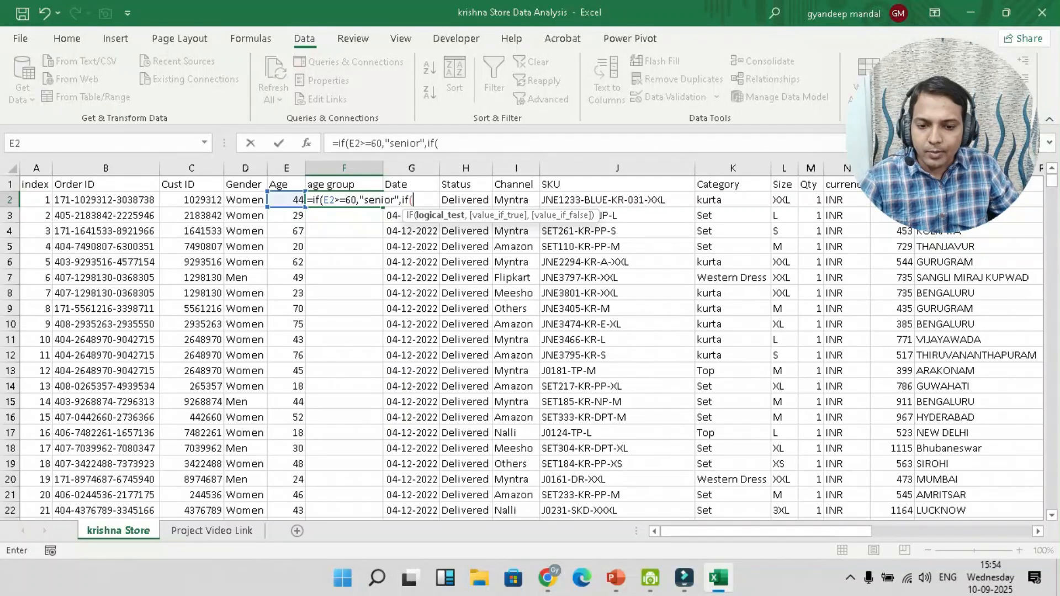
{"action": "type", "text": "E2>"}
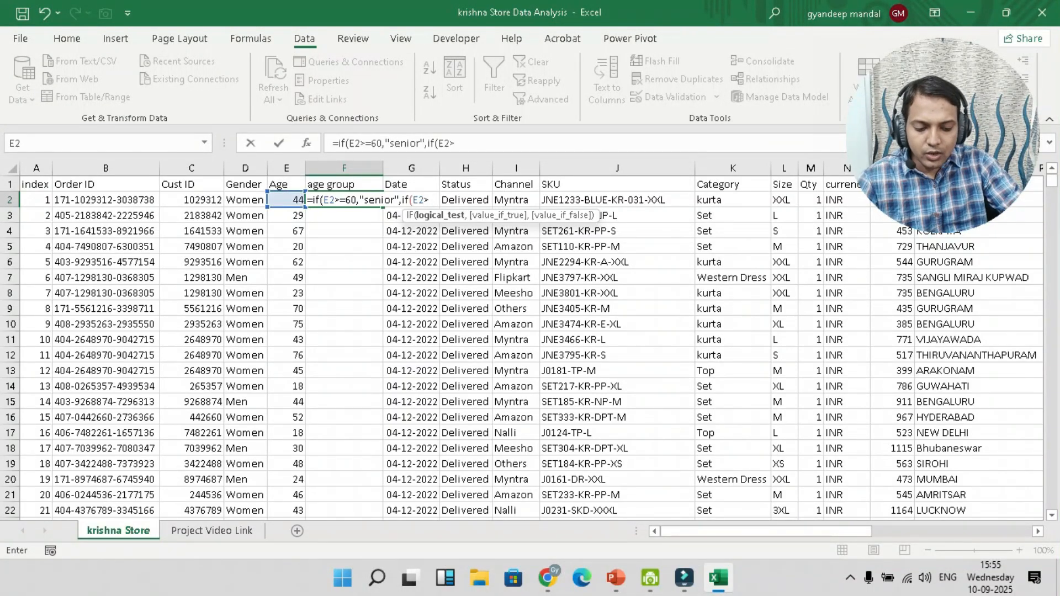
{"action": "type", "text": "=21"}
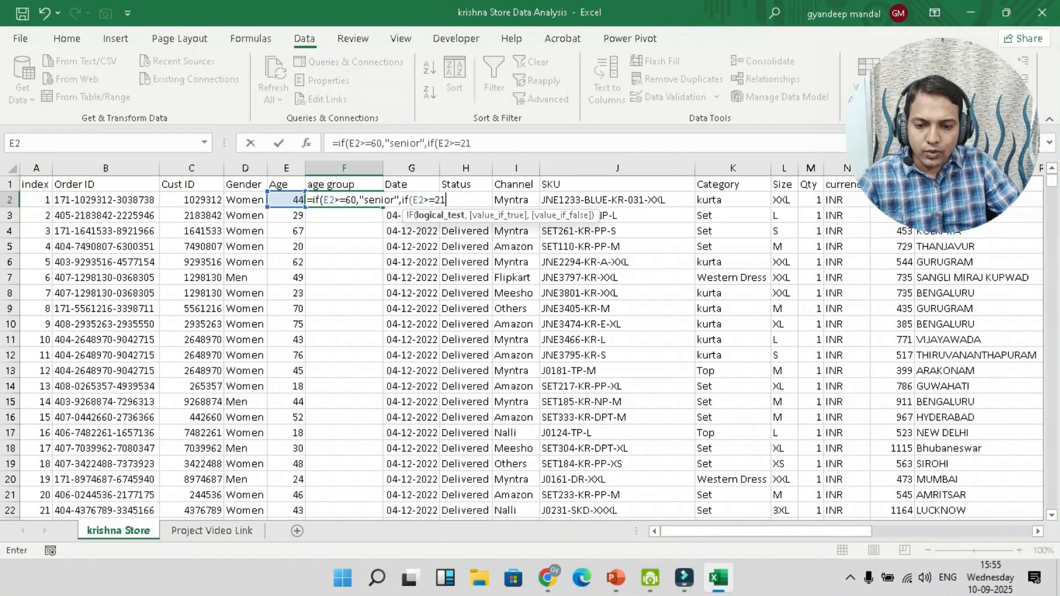
{"action": "type", "text": ","}
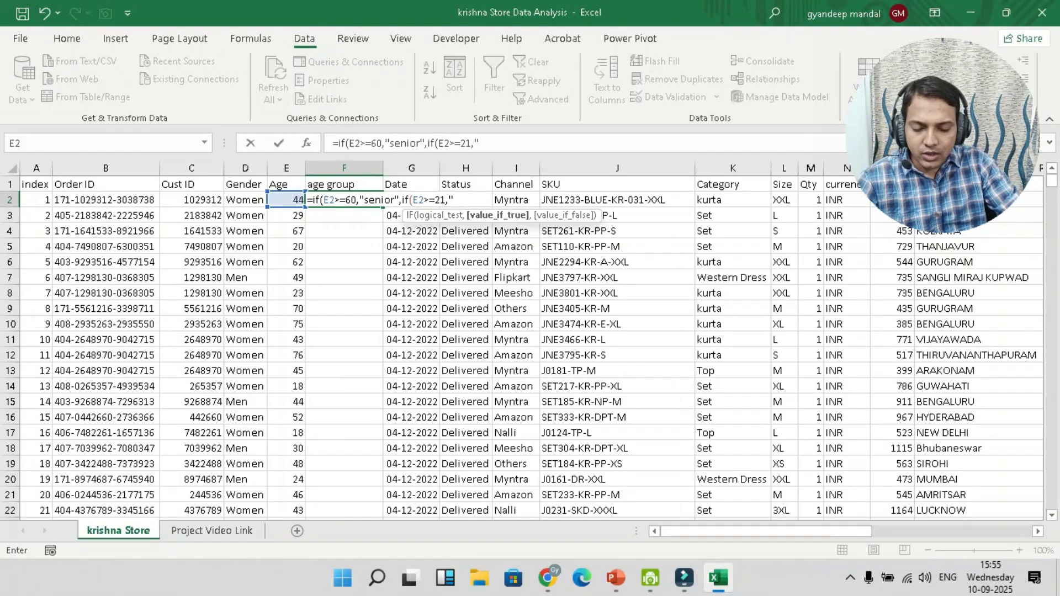
{"action": "type", "text": "adu"}
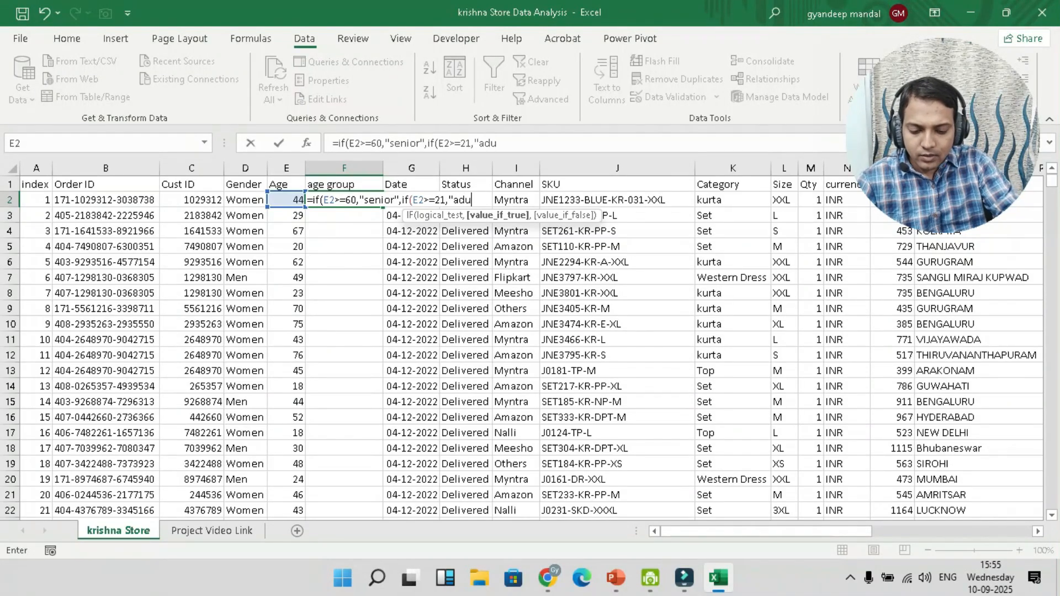
{"action": "type", "text": "lt"}
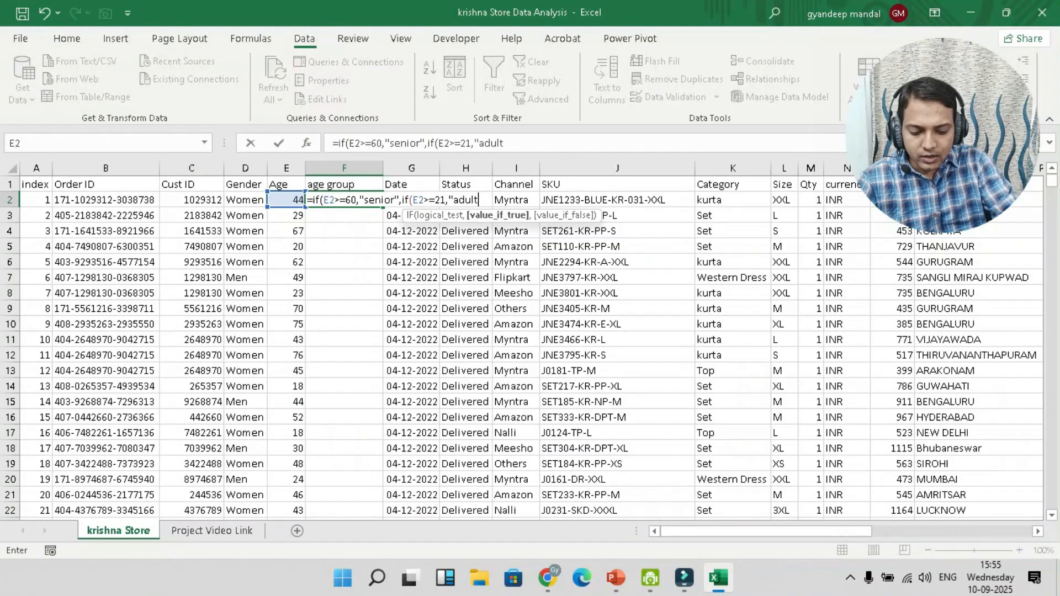
{"action": "type", "text": "\","}
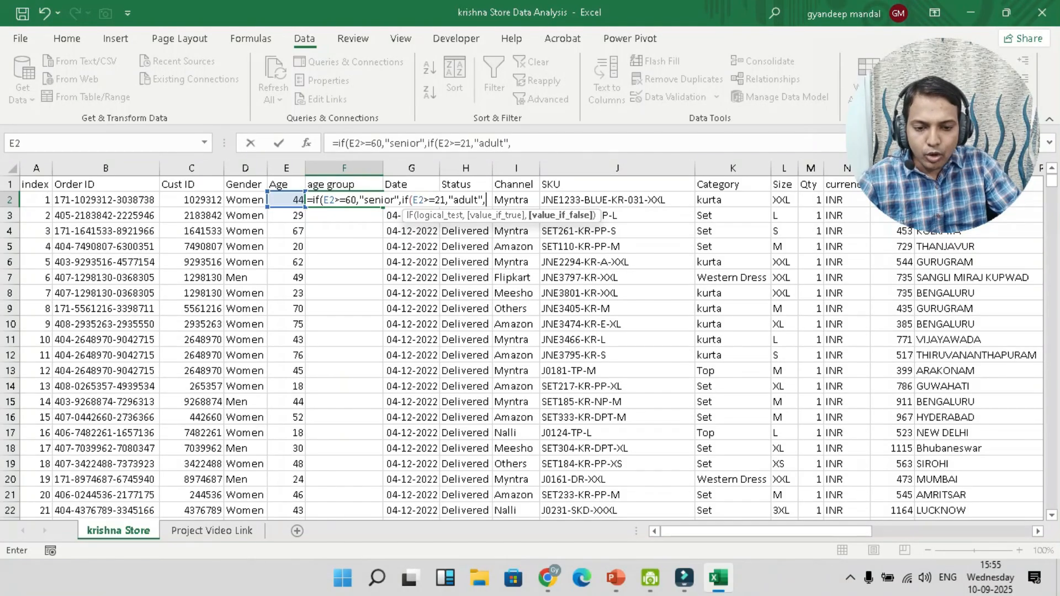
Finish the nested IF in F2 with "teenegar" as the value for all younger ages, and enter the formula
{"action": "type", "text": "\""}
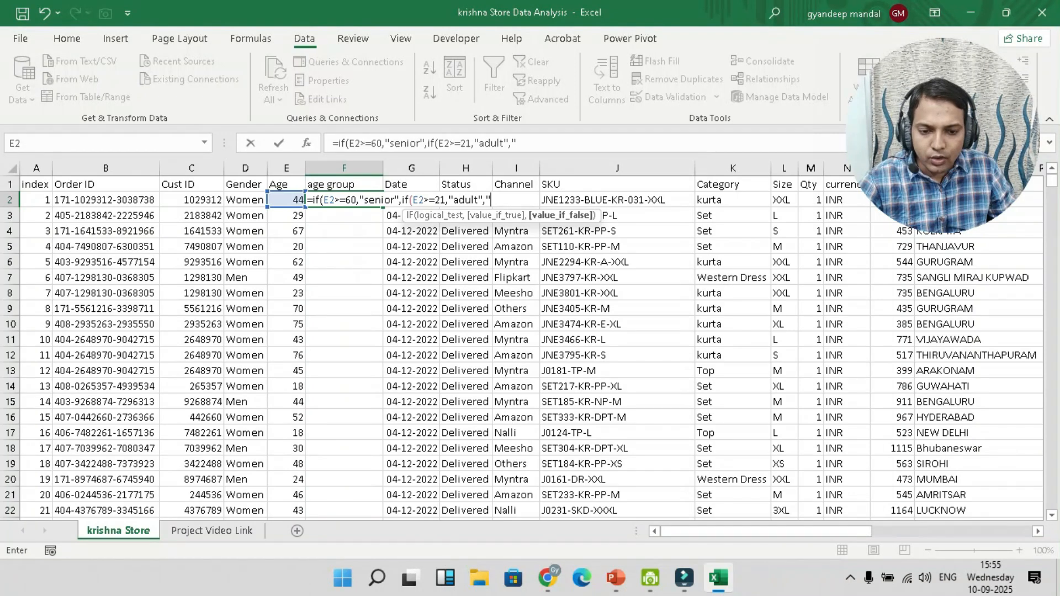
{"action": "type", "text": "teene"}
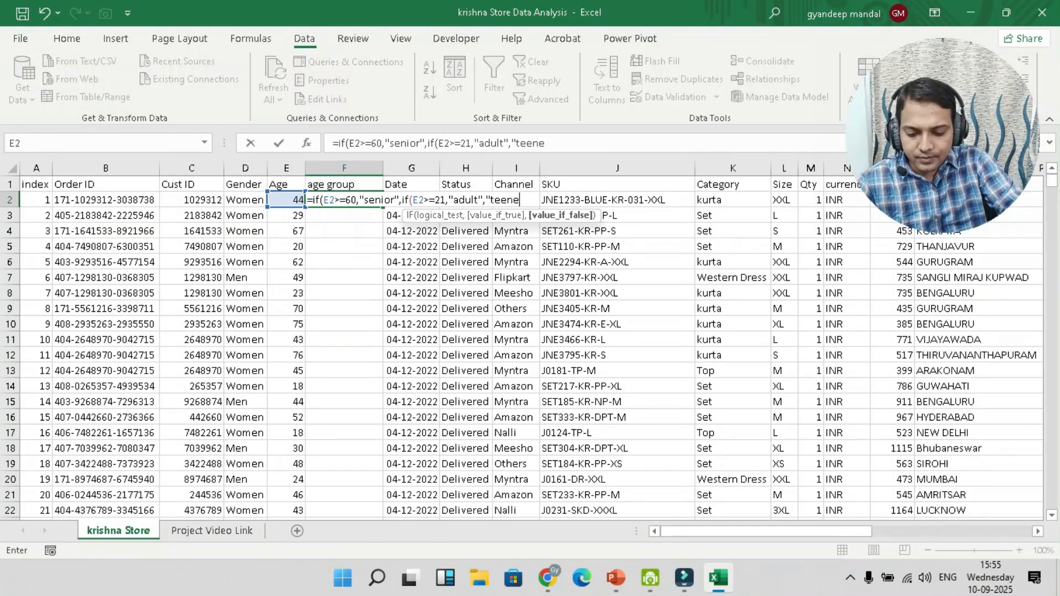
{"action": "type", "text": "r\""}
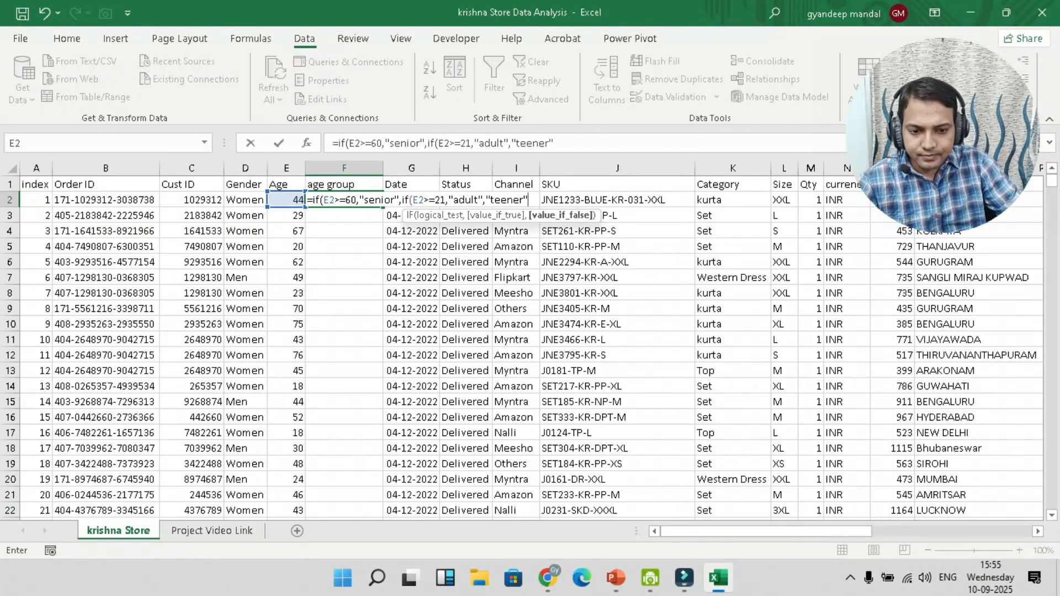
{"action": "key", "text": "BackSpace"}
{"action": "key", "text": "BackSpace"}
{"action": "key", "text": "BackSpace"}
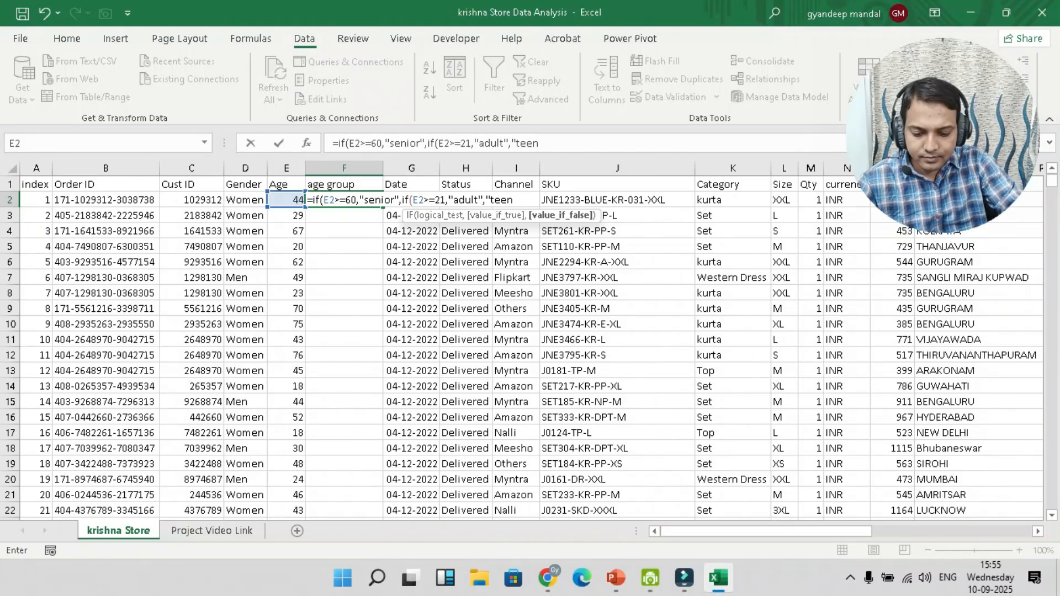
{"action": "type", "text": "eger"}
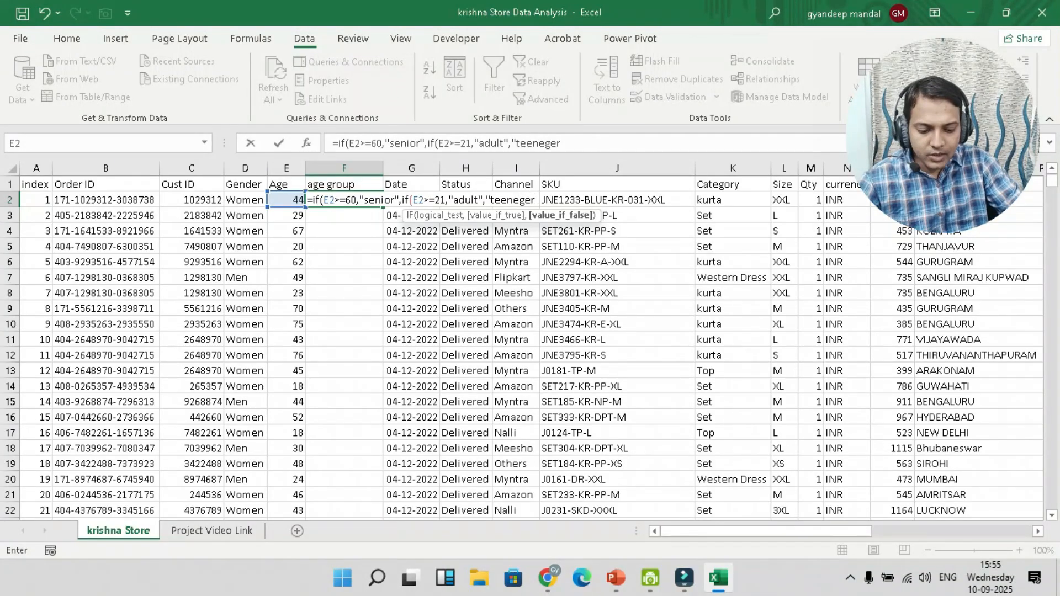
{"action": "key", "text": "BackSpace"}
{"action": "key", "text": "BackSpace"}
{"action": "type", "text": "ar/"}
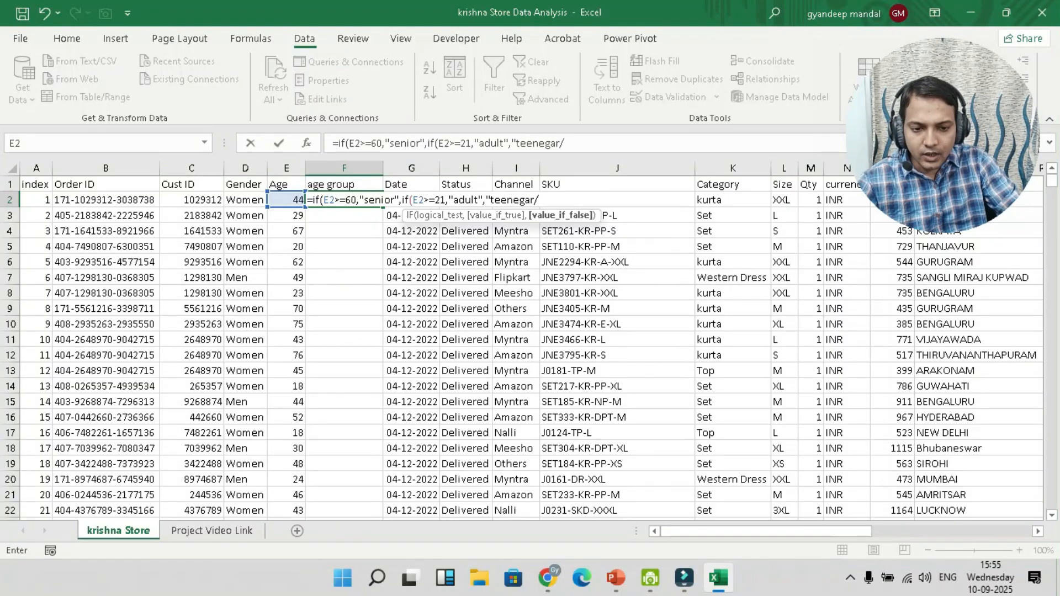
{"action": "key", "text": "BackSpace"}
{"action": "type", "text": "\""}
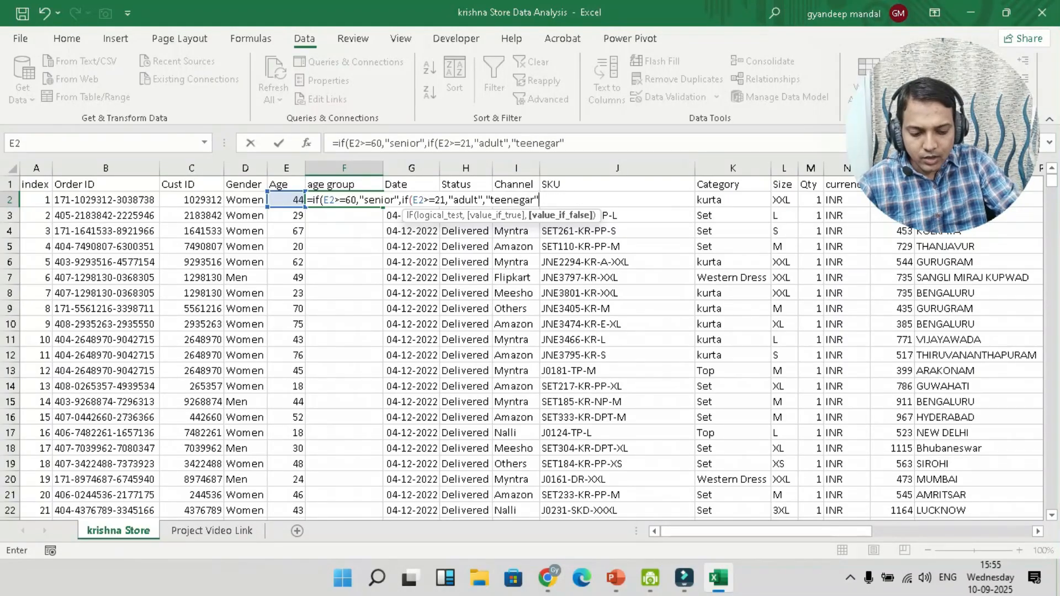
{"action": "type", "text": "))"}
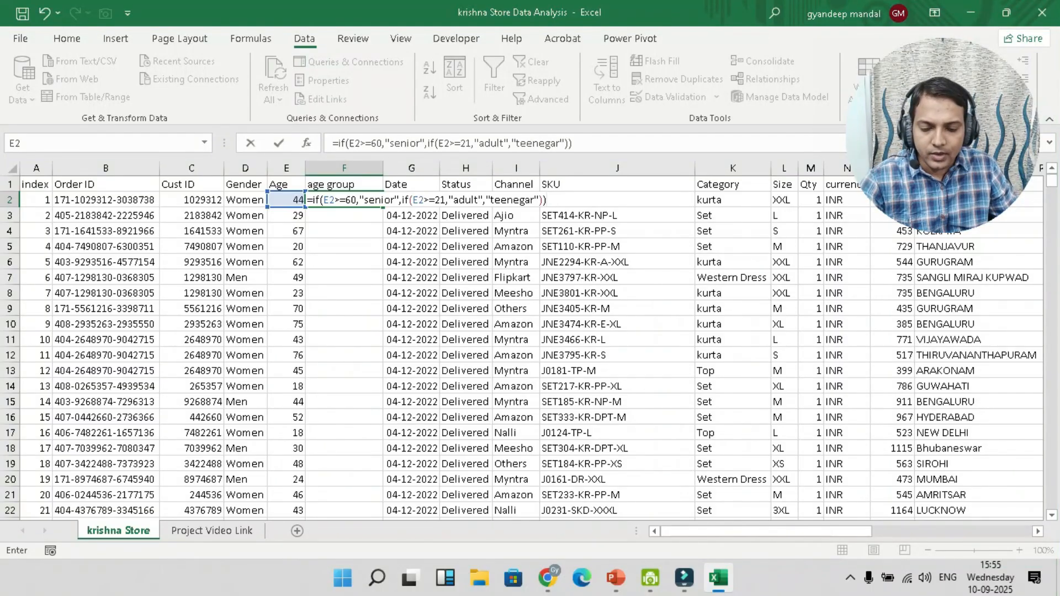
{"action": "key", "text": "Return"}
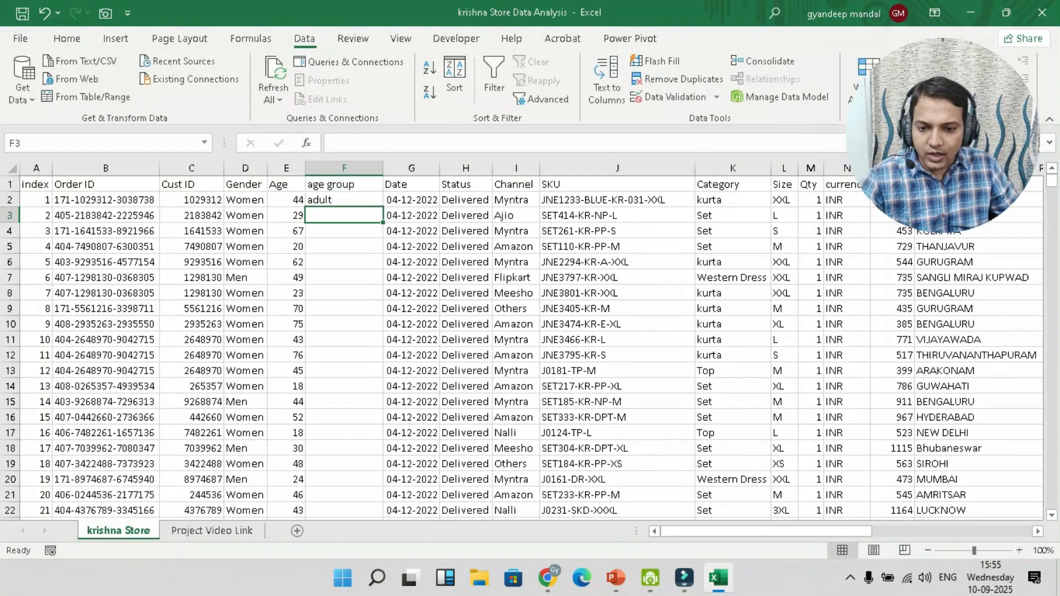
Try filling the age group formula from F2 down to F8, and clear the copies back to F2 alone
{"action": "left_click", "coordinate": [345, 199]}
{"action": "left_click_drag", "start_coordinate": [383, 207], "coordinate": [382, 238]}
{"action": "scroll", "coordinate": [519, 345], "scroll_direction": "up", "scroll_amount": 2}
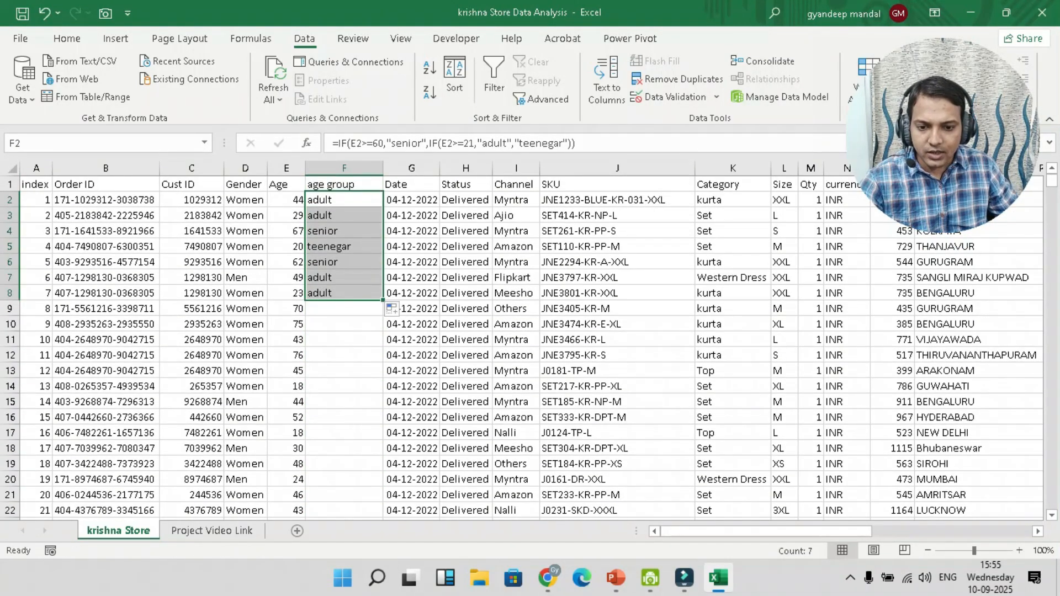
{"action": "left_click", "coordinate": [345, 200]}
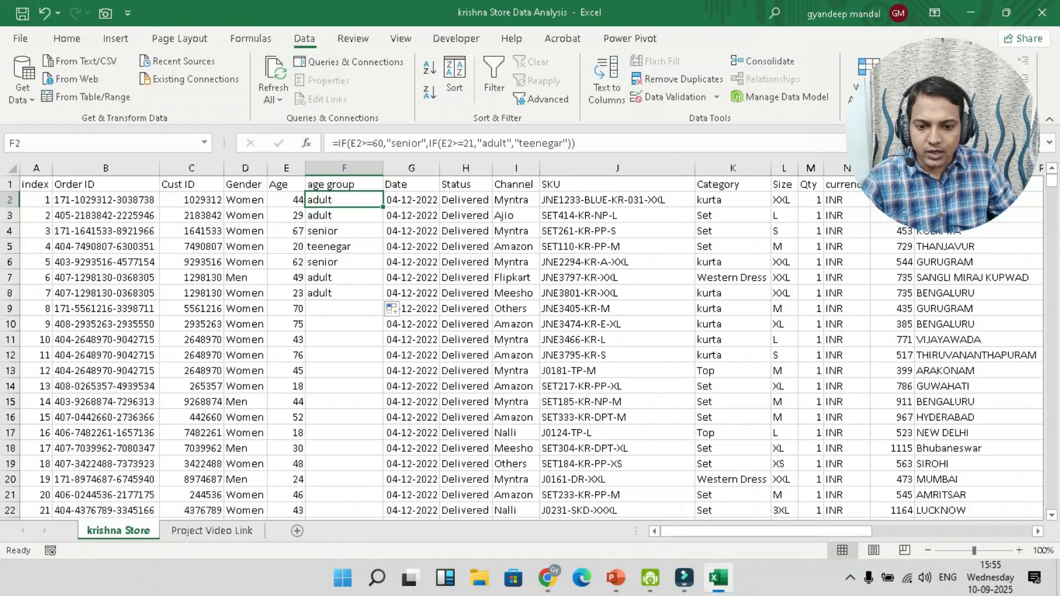
{"action": "key", "text": "ctrl+shift+Down"}
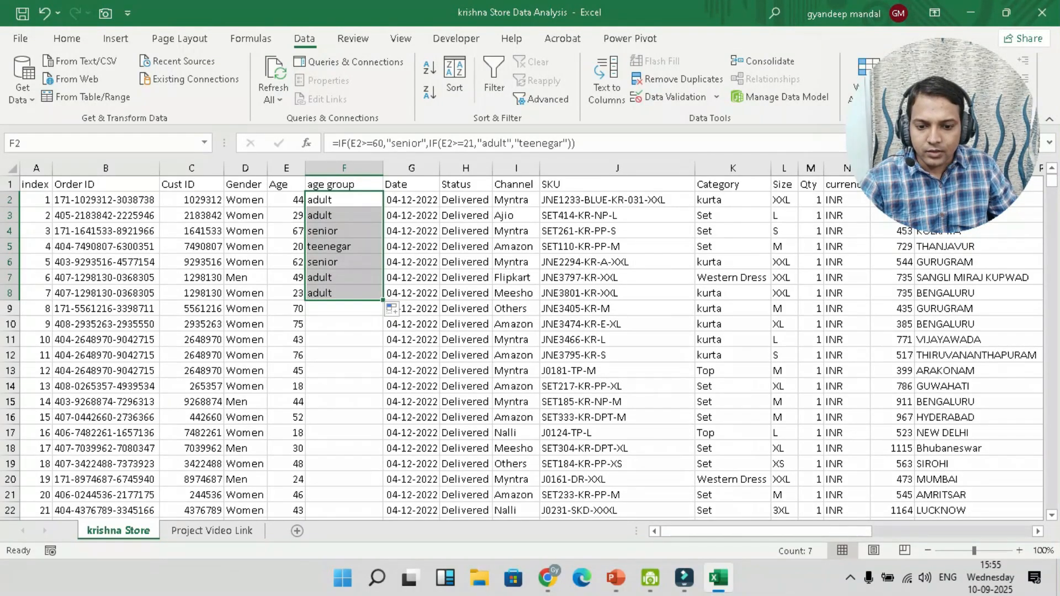
{"action": "left_click_drag", "start_coordinate": [382, 301], "coordinate": [382, 207]}
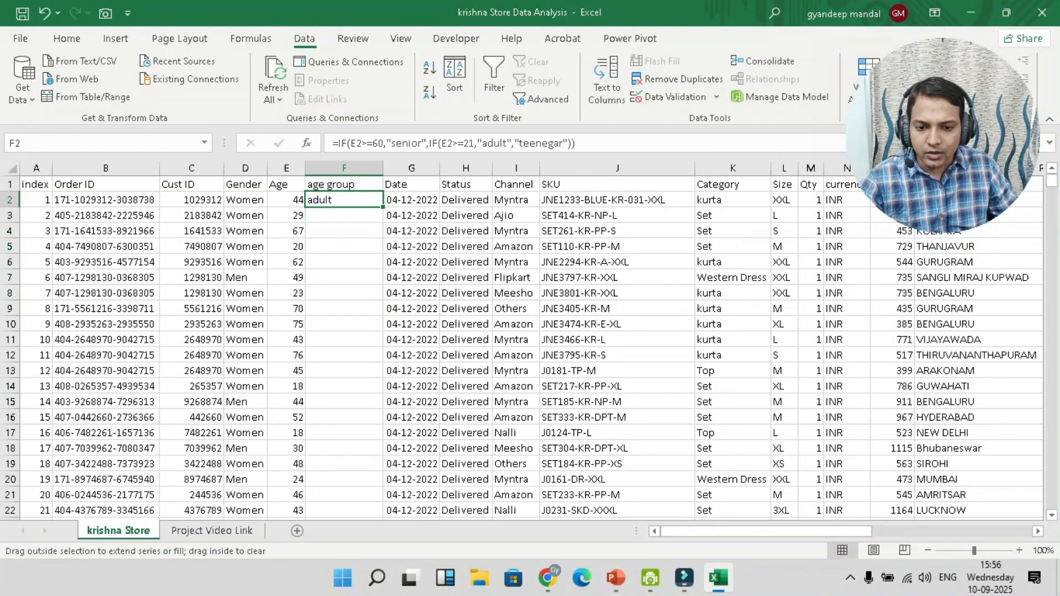
Fill the age group formula from F2 down the whole column and check the assigned groups against the ages
{"action": "double_click", "coordinate": [382, 207]}
{"action": "scroll", "coordinate": [383, 207], "scroll_direction": "down", "scroll_amount": 10}
{"action": "scroll", "coordinate": [530, 347], "scroll_direction": "down", "scroll_amount": 20}
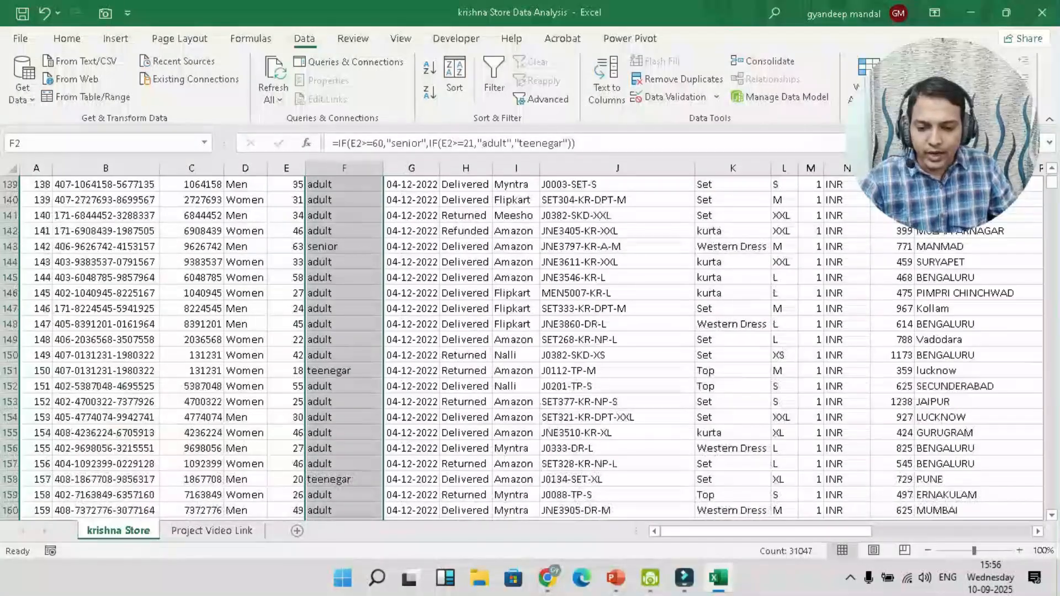
{"action": "left_click", "coordinate": [344, 247]}
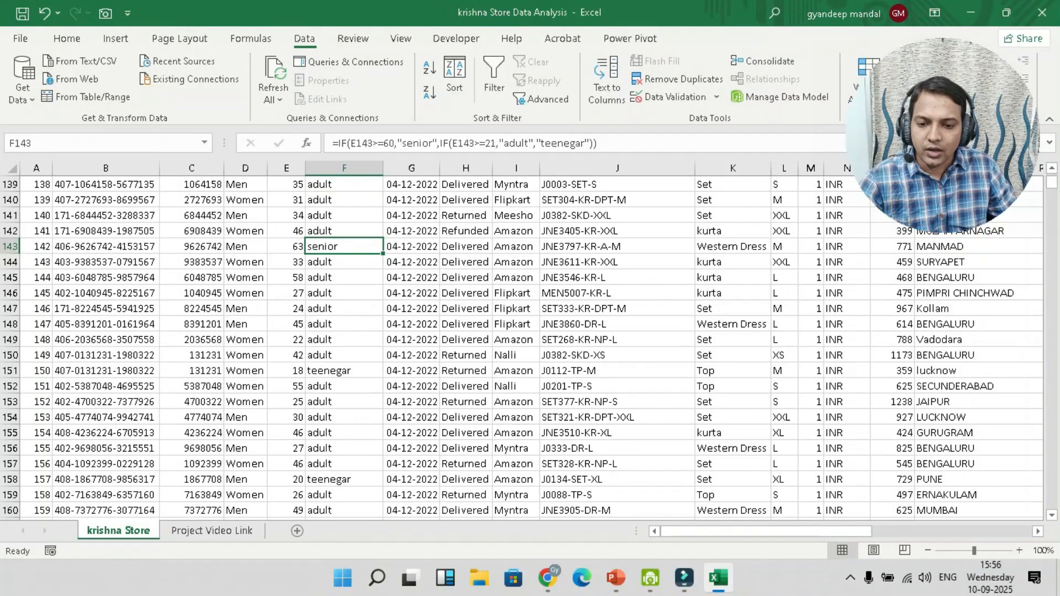
{"action": "scroll", "coordinate": [530, 348], "scroll_direction": "up", "scroll_amount": 15}
{"action": "scroll", "coordinate": [530, 348], "scroll_direction": "up", "scroll_amount": 20}
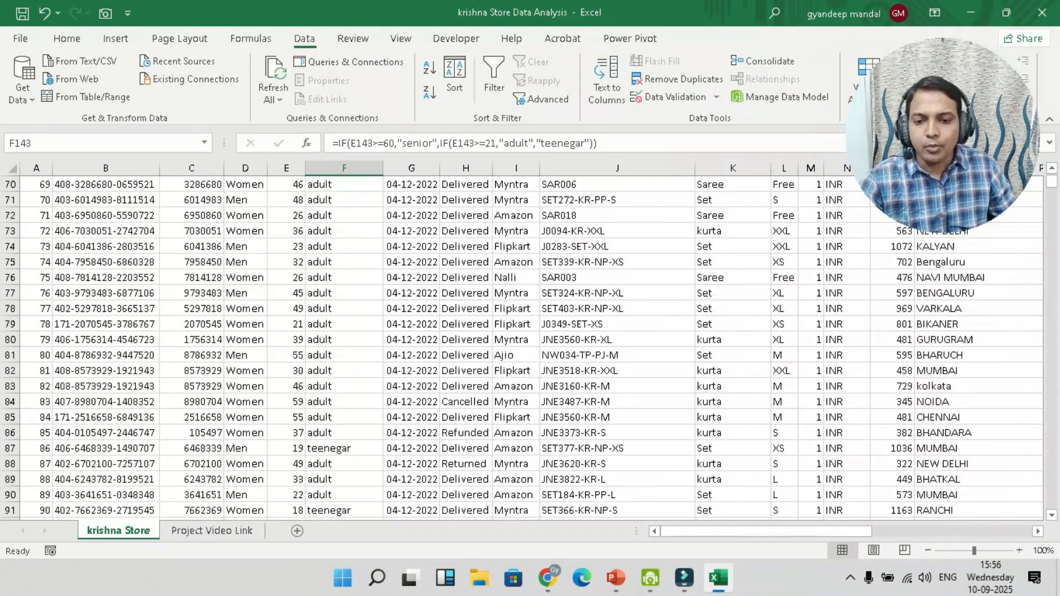
{"action": "scroll", "coordinate": [530, 348], "scroll_direction": "up", "scroll_amount": 2}
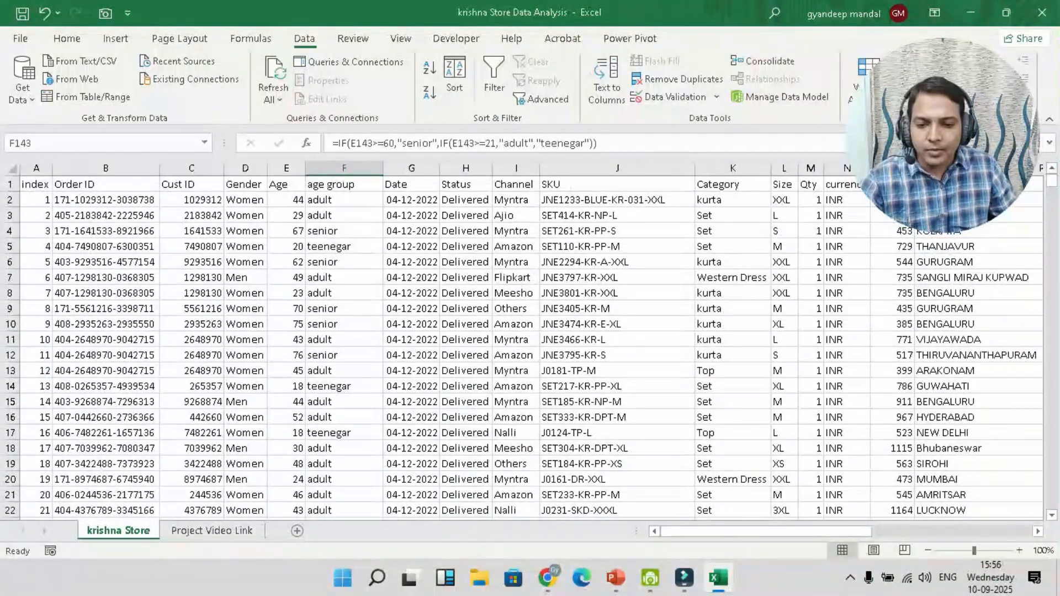
{"action": "left_click", "coordinate": [343, 200]}
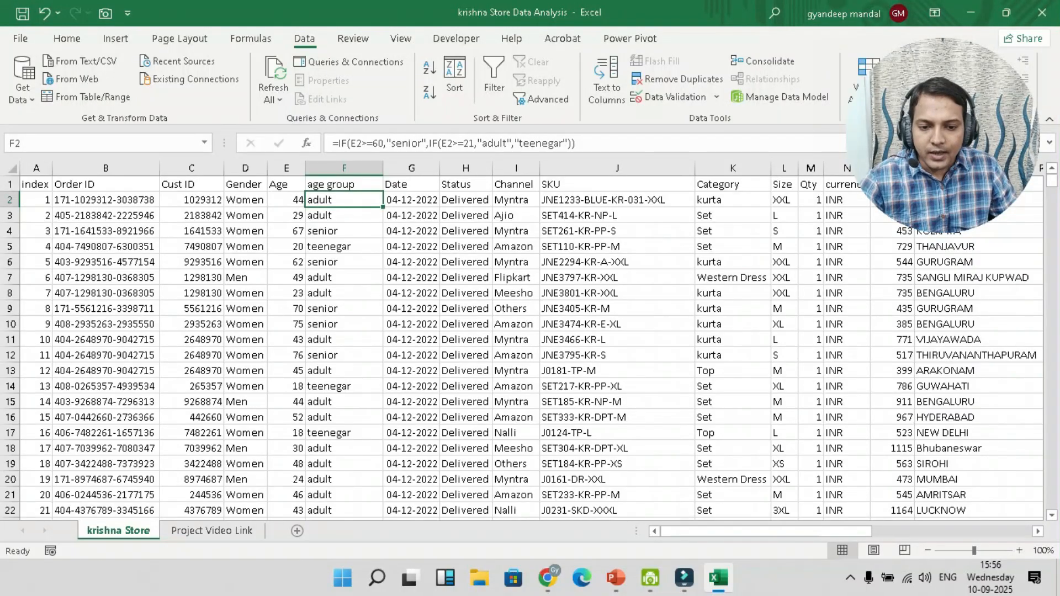
{"action": "left_click", "coordinate": [412, 184]}
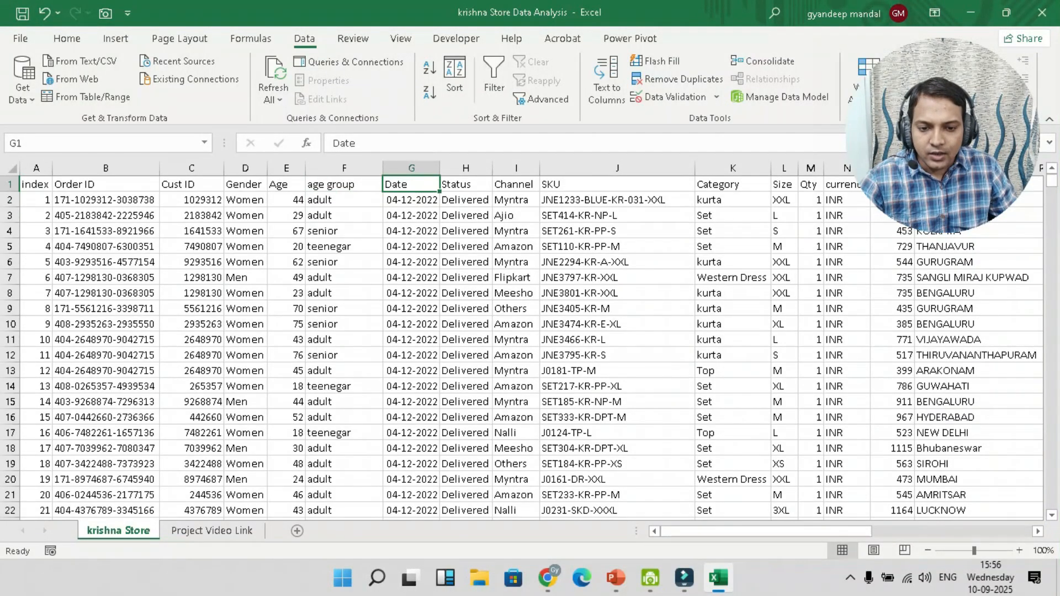
{"action": "left_click", "coordinate": [462, 185]}
{"action": "right_click", "coordinate": [462, 184]}
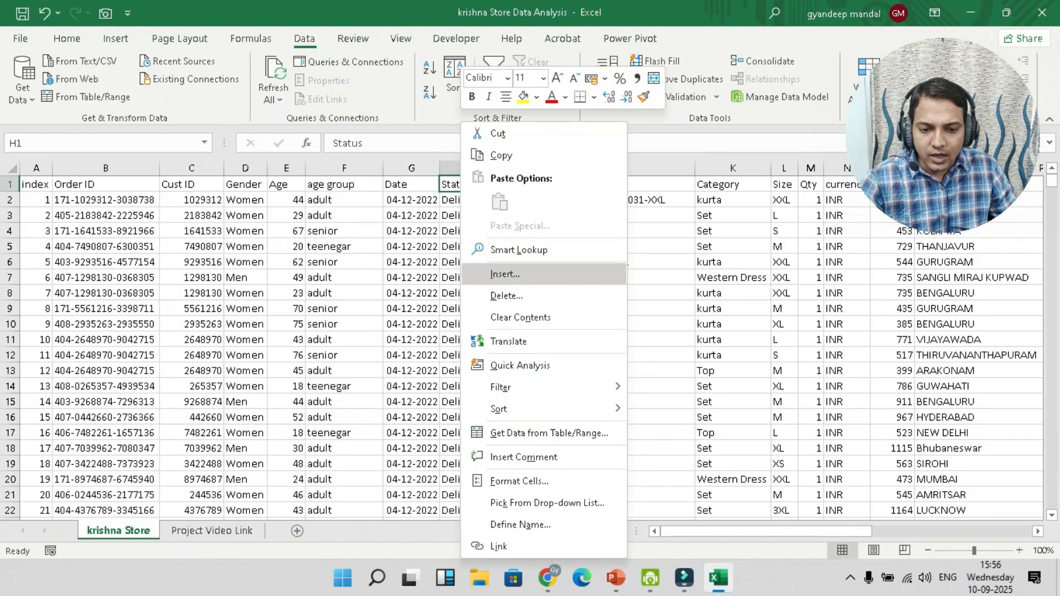
{"action": "left_click", "coordinate": [505, 274]}
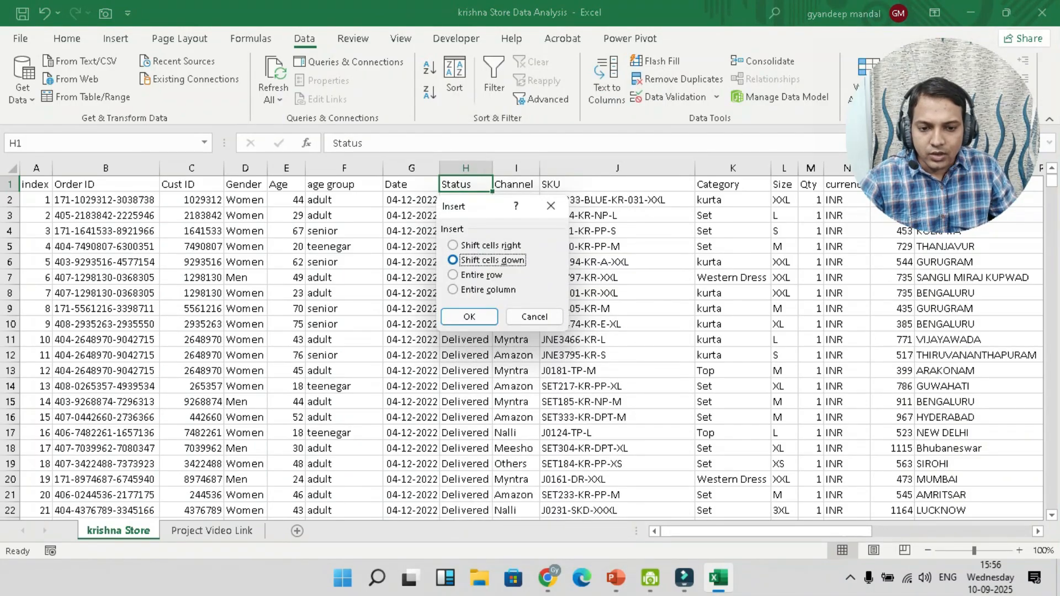
{"action": "left_click", "coordinate": [533, 317]}
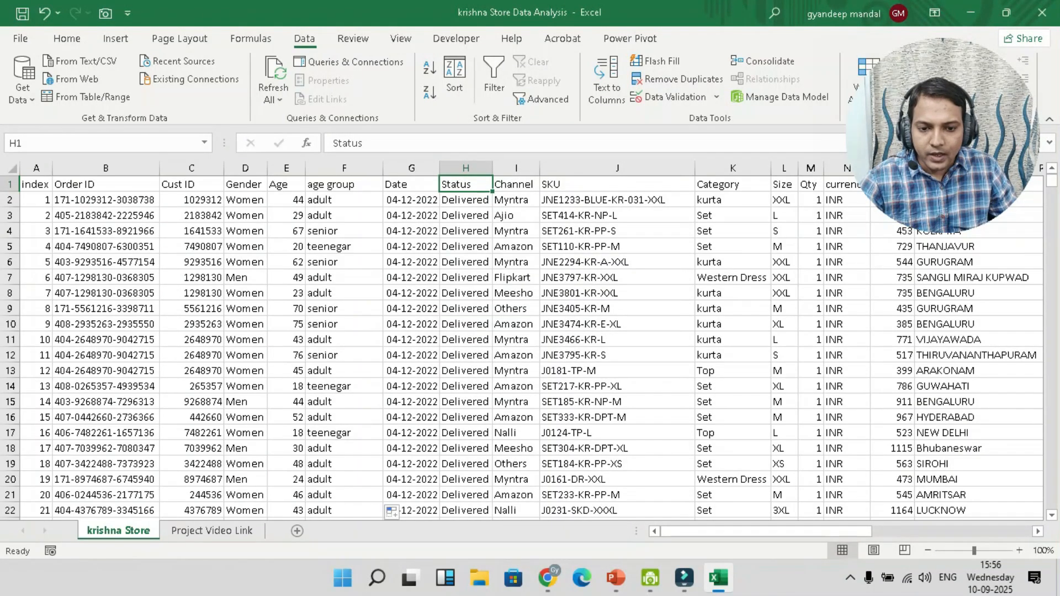
Insert a column between Date and Status and enter the heading months in H1
{"action": "right_click", "coordinate": [466, 168]}
{"action": "left_click", "coordinate": [507, 298]}
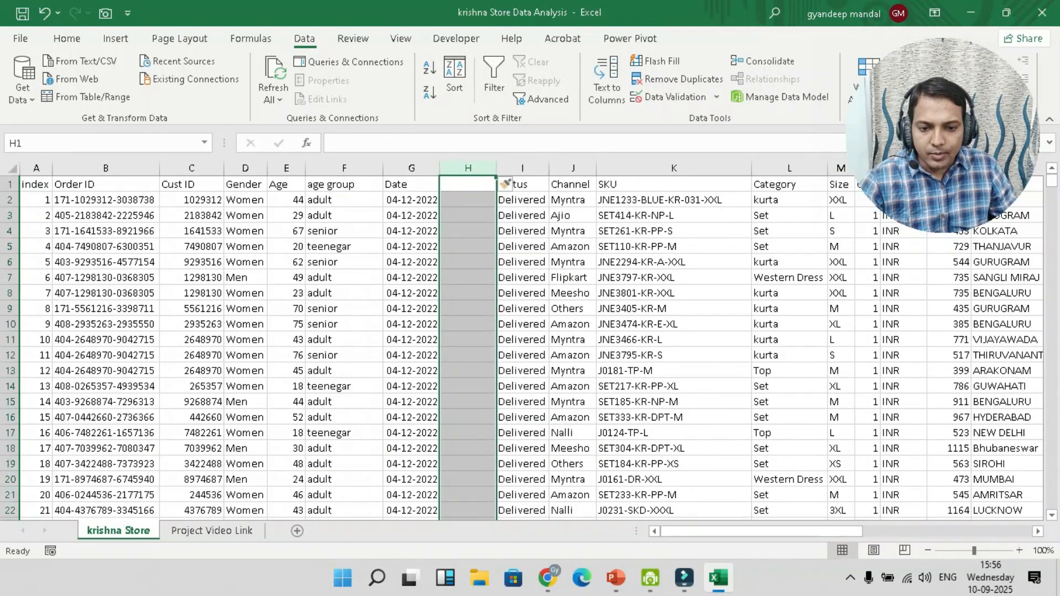
{"action": "left_click", "coordinate": [468, 184]}
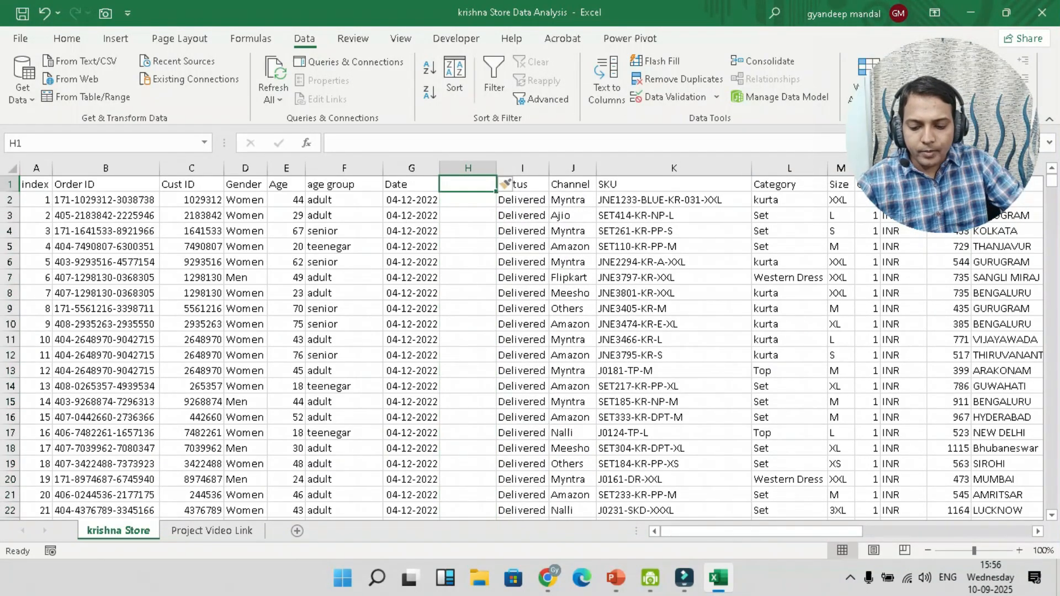
{"action": "type", "text": "months"}
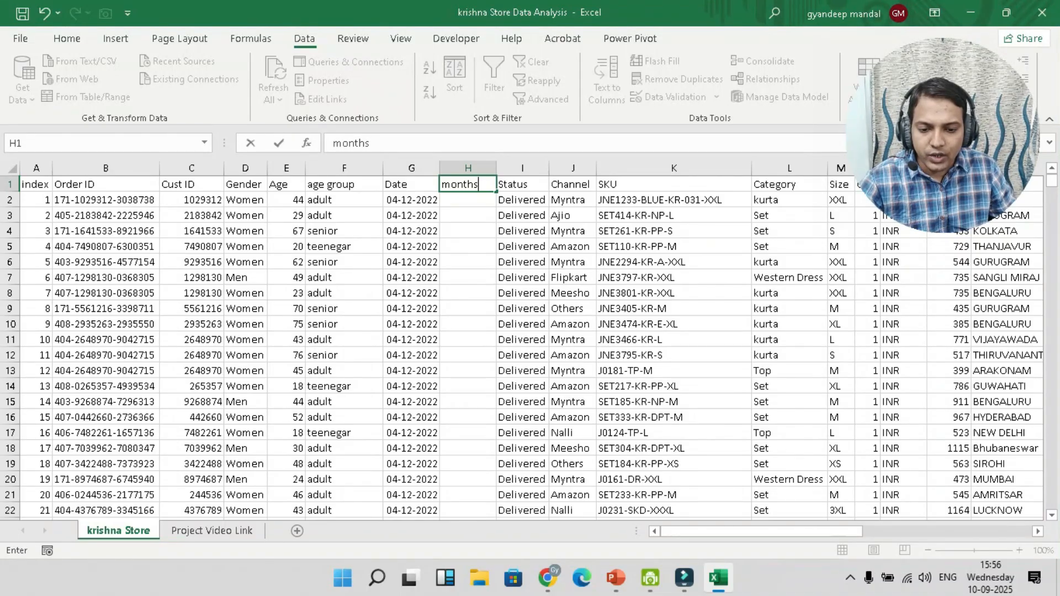
{"action": "key", "text": "Return"}
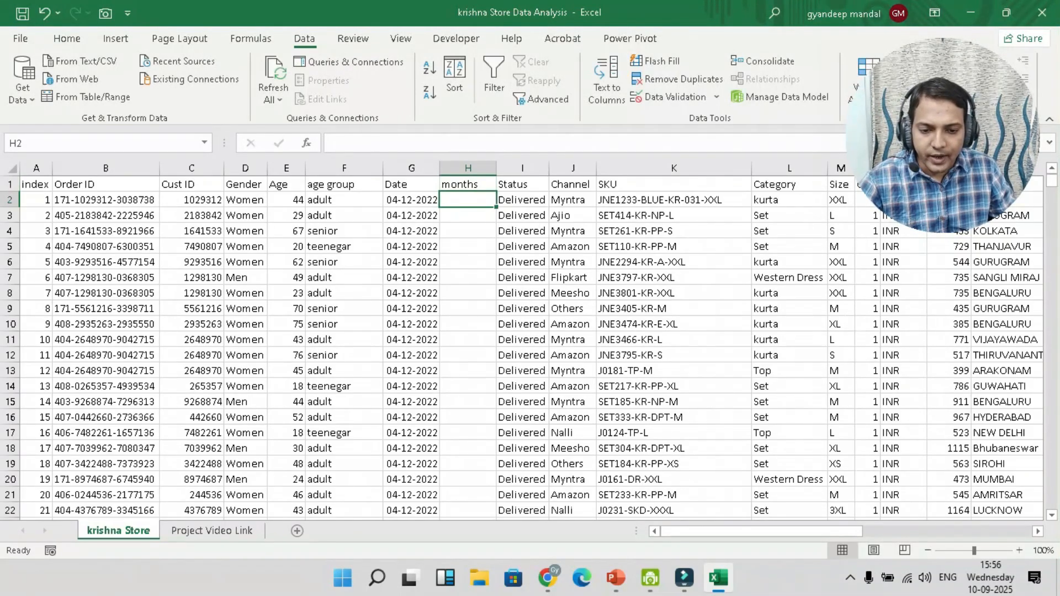
Enter the formula =TEXT(G2,"mmm") in H2 to extract the abbreviated month from the date
{"action": "type", "text": "="}
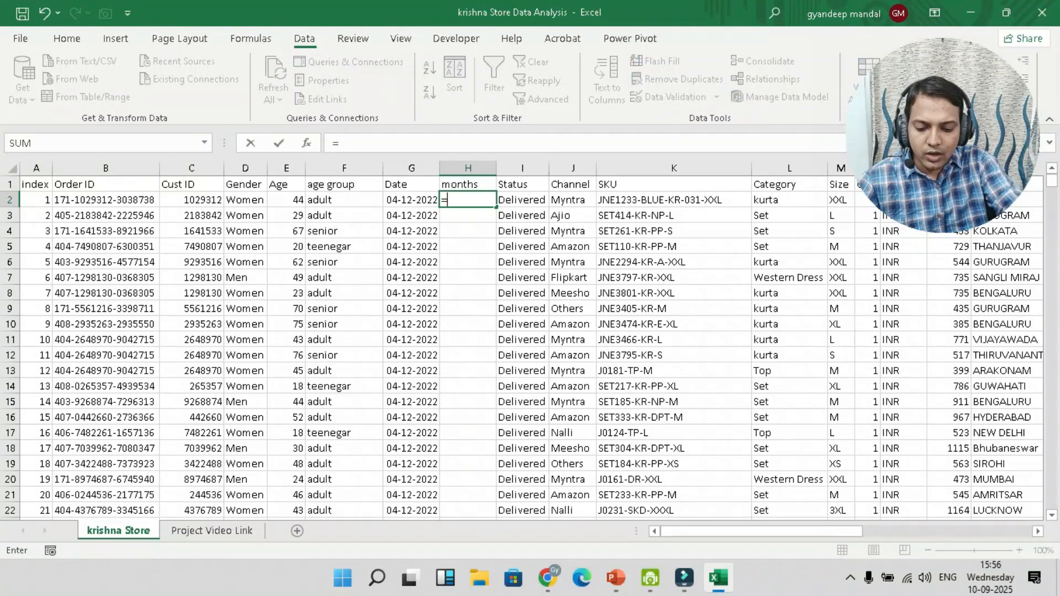
{"action": "type", "text": "text("}
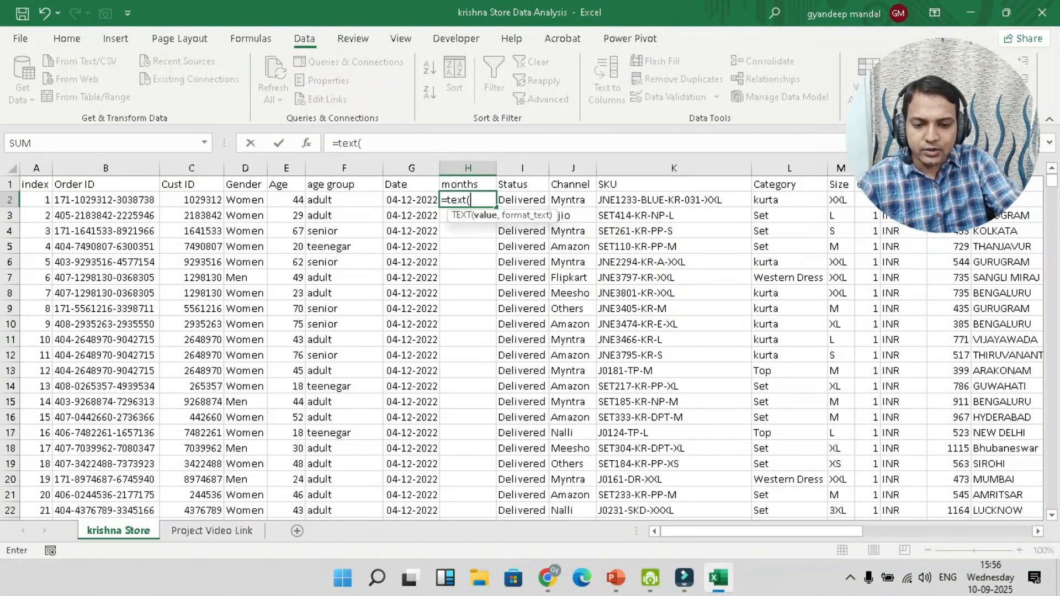
{"action": "key", "text": "Left"}
{"action": "type", "text": ",\"m"}
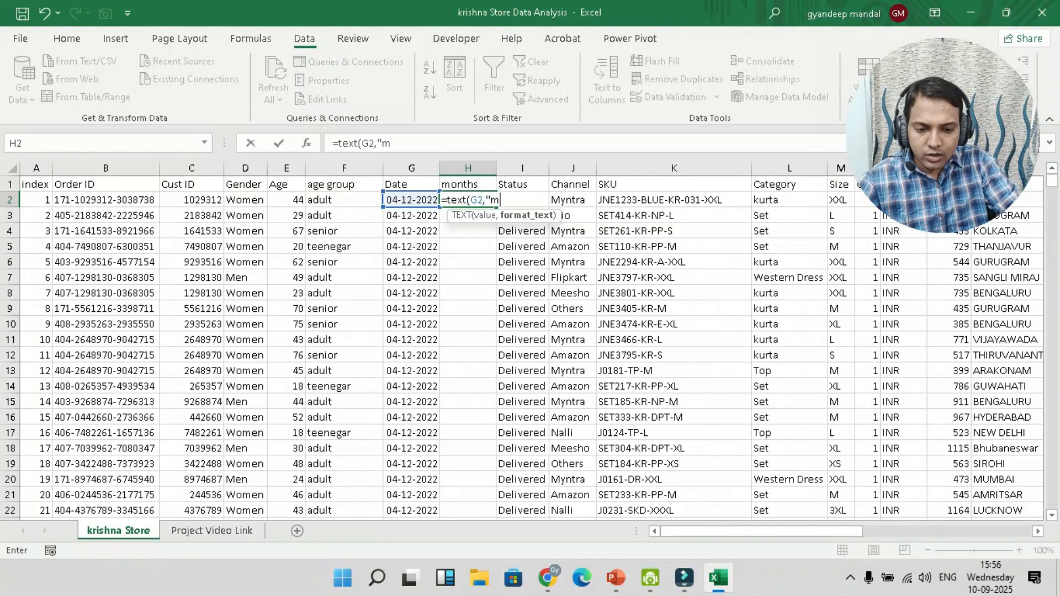
{"action": "type", "text": "mm\")"}
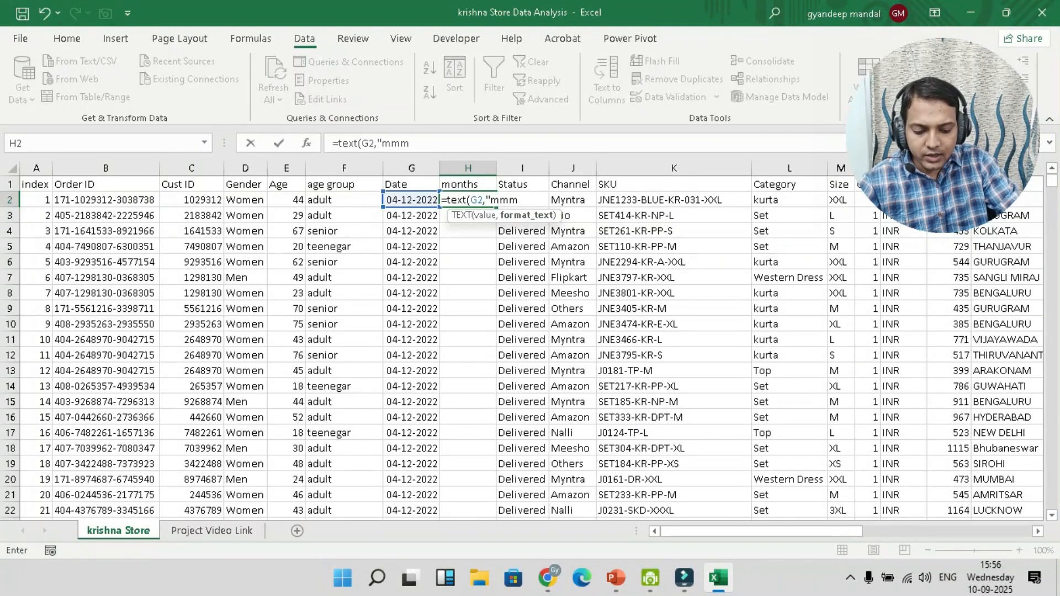
{"action": "key", "text": "Return"}
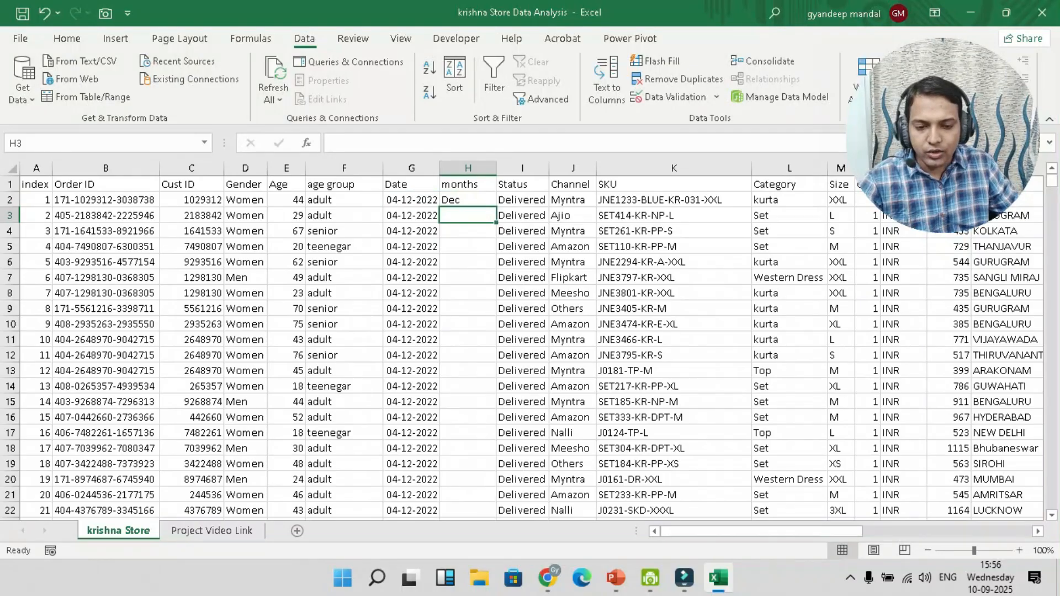
Try the full month name by changing the format code in the H2 formula to "mmmm"
{"action": "key", "text": "Up"}
{"action": "key", "text": "F2"}
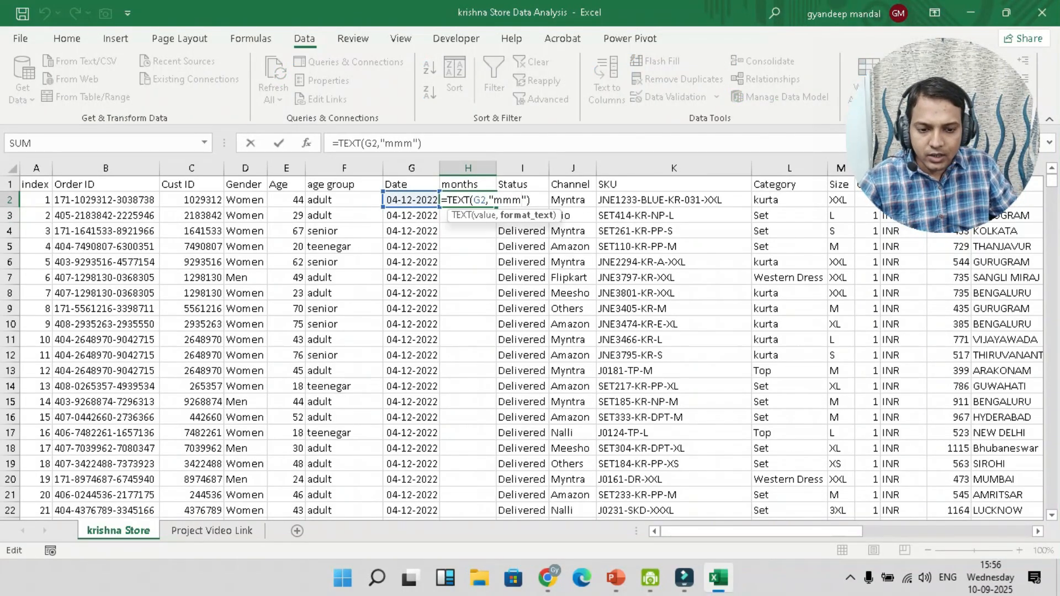
{"action": "key", "text": "Left"}
{"action": "key", "text": "Left"}
{"action": "type", "text": "m"}
{"action": "key", "text": "Return"}
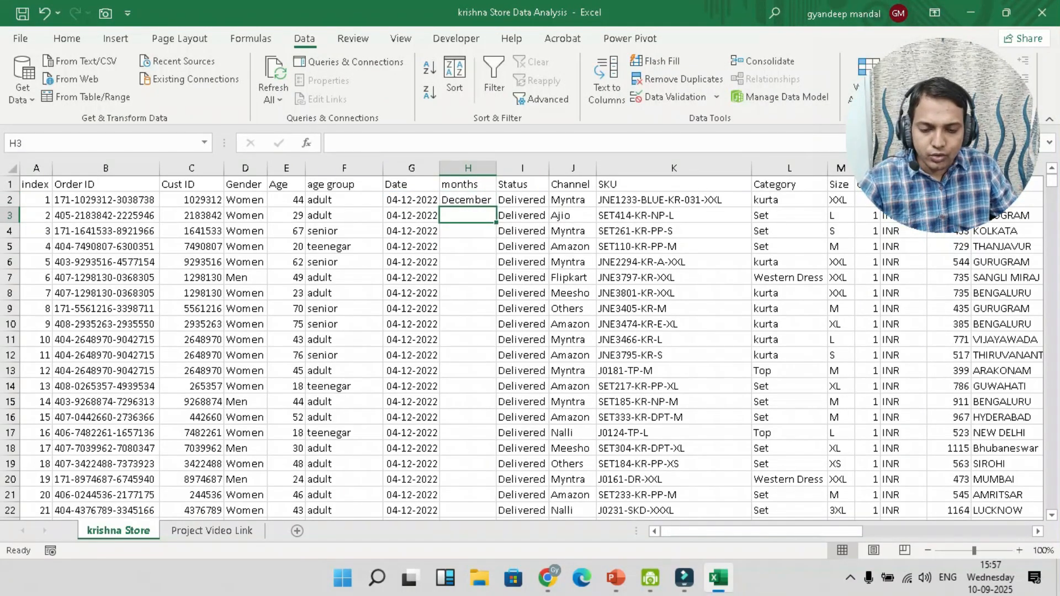
Return the format code in the H2 formula to "mmm"
{"action": "key", "text": "Up"}
{"action": "key", "text": "F2"}
{"action": "key", "text": "Left"}
{"action": "key", "text": "Left"}
{"action": "key", "text": "BackSpace"}
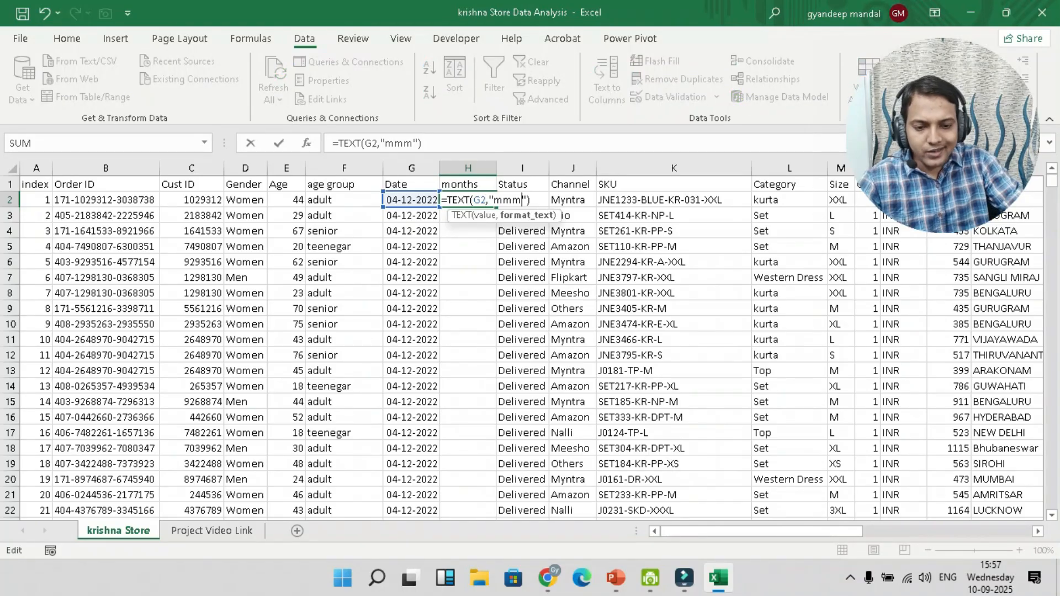
{"action": "key", "text": "Return"}
Fill the month formula from H2 down the whole months column and check the results against the dates
{"action": "key", "text": "Up"}
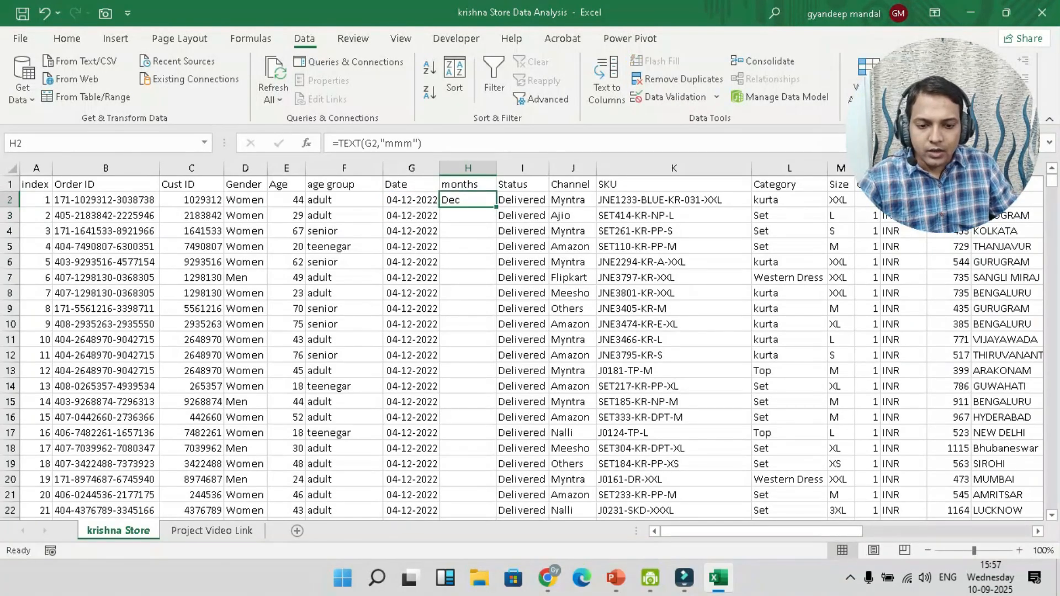
{"action": "double_click", "coordinate": [495, 207]}
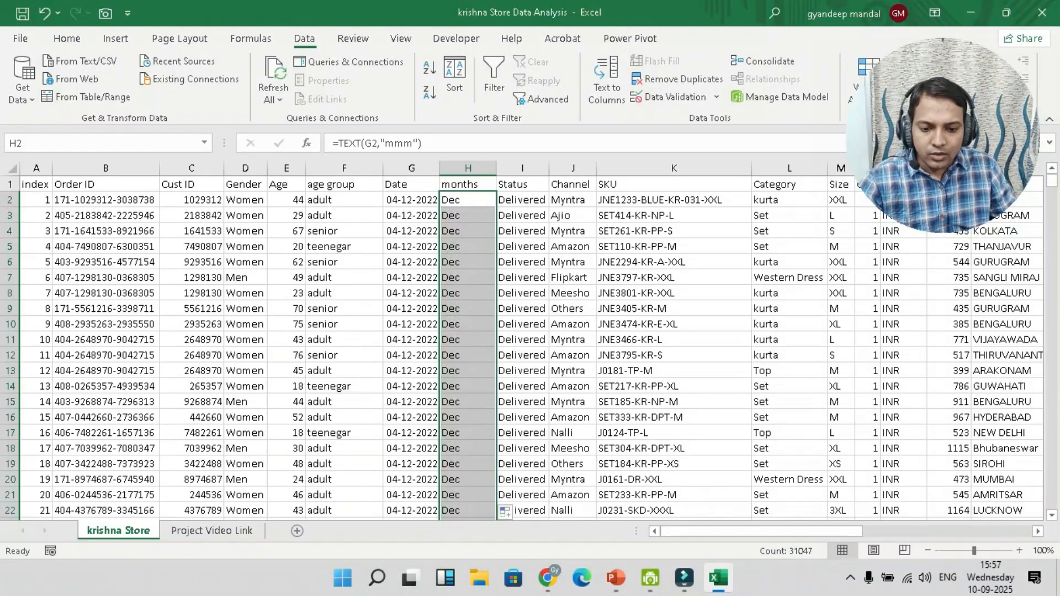
{"action": "scroll", "coordinate": [530, 348], "scroll_direction": "down", "scroll_amount": 20}
{"action": "scroll", "coordinate": [529, 348], "scroll_direction": "down", "scroll_amount": 20}
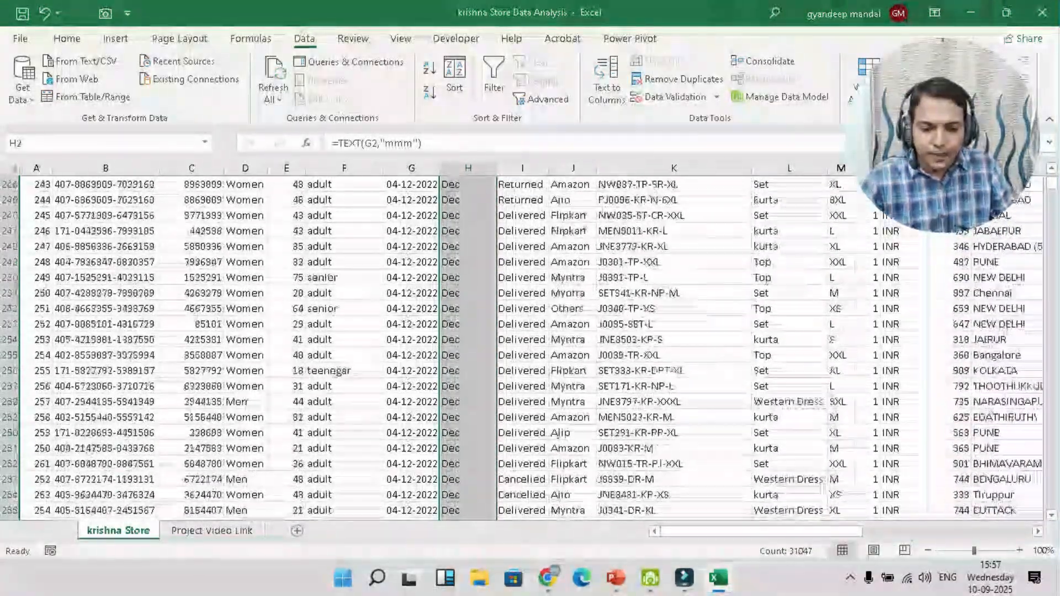
{"action": "scroll", "coordinate": [530, 348], "scroll_direction": "down", "scroll_amount": 11}
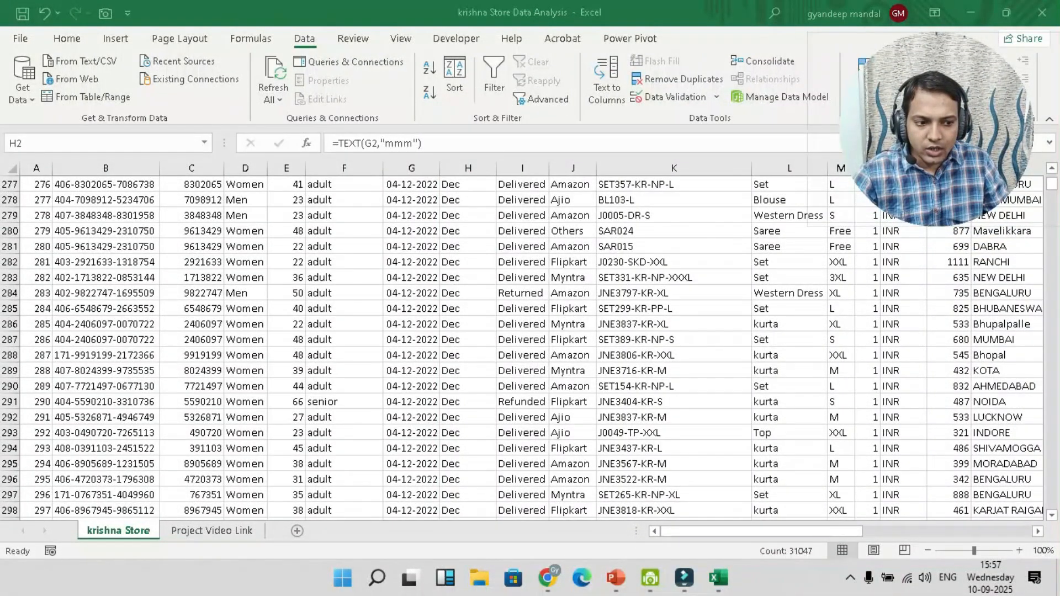
{"action": "mouse_move", "coordinate": [1051, 184]}
{"action": "left_mouse_down"}
{"action": "mouse_move", "coordinate": [1052, 228]}
{"action": "mouse_move", "coordinate": [1051, 177]}
{"action": "left_mouse_up"}
{"action": "left_click", "coordinate": [468, 246]}
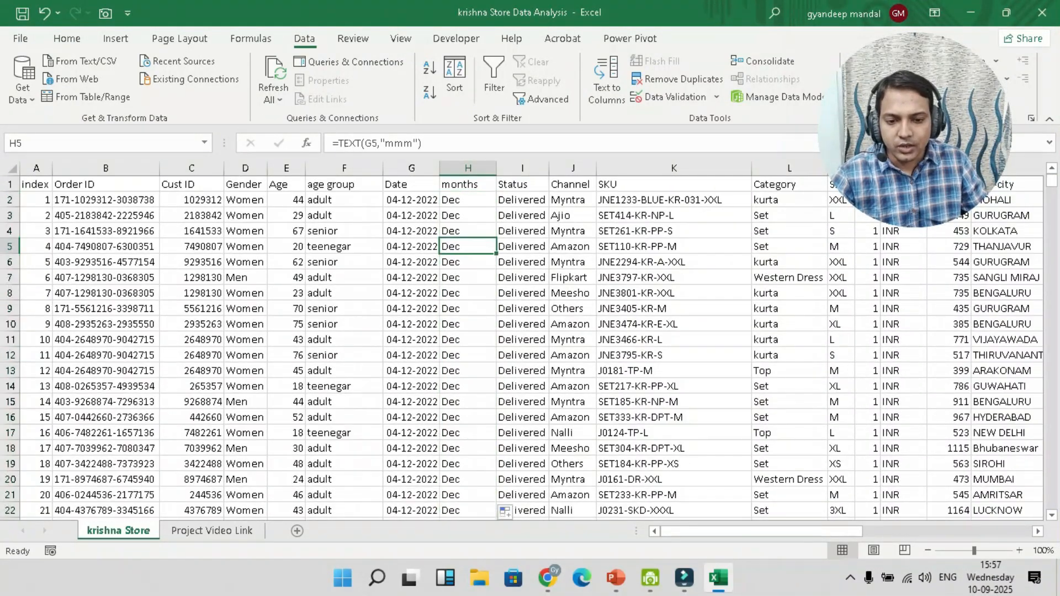
{"action": "left_click_drag", "start_coordinate": [896, 154], "coordinate": [930, 162]}
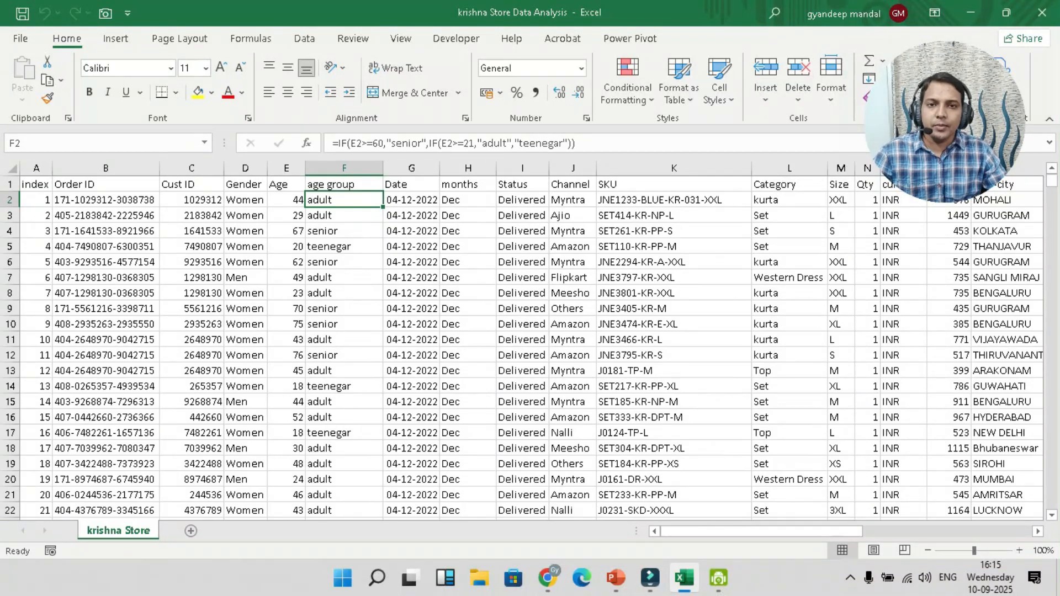
Switch to the PowerPoint presentation and review the sample questions on comparing sales and orders and on the highest month
{"action": "left_click", "coordinate": [616, 577]}
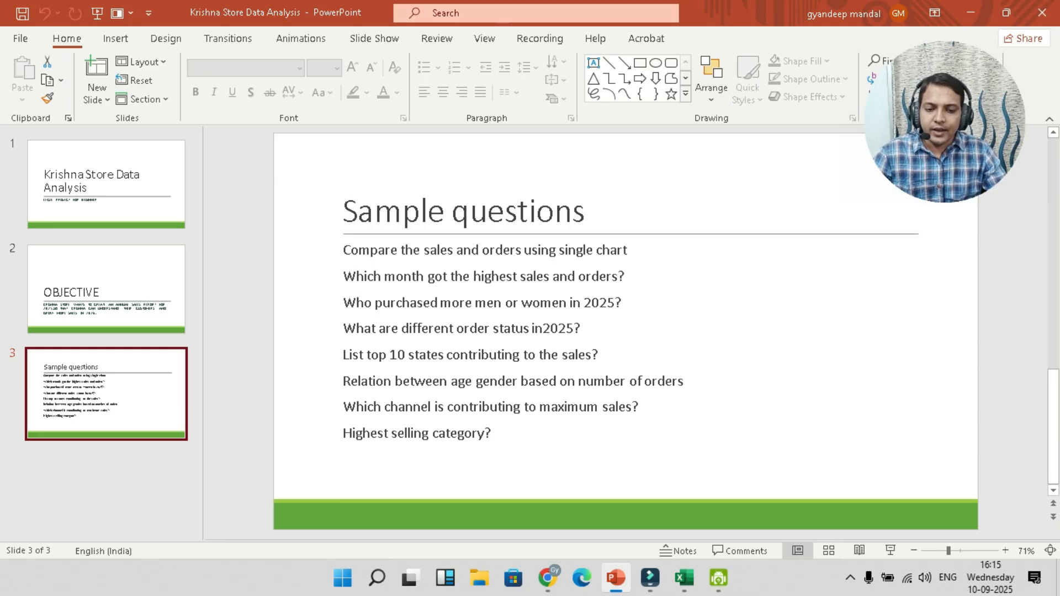
{"action": "left_click_drag", "start_coordinate": [344, 250], "coordinate": [627, 250]}
{"action": "left_click", "coordinate": [415, 276]}
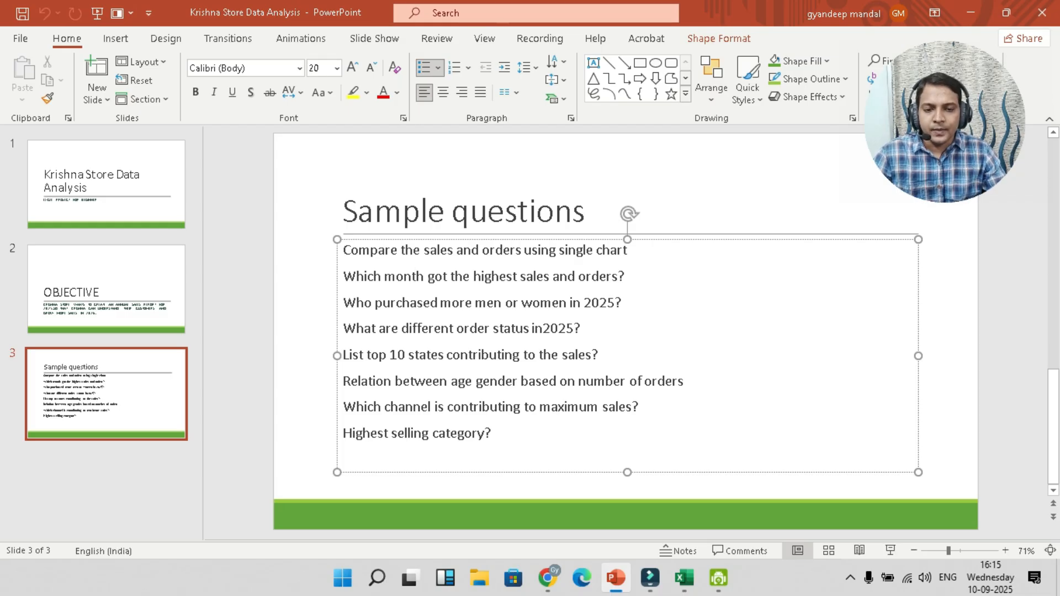
Switch back to Excel and replace all age group formulas from F2 down with their plain values, then check the first cells
{"action": "left_click", "coordinate": [684, 577]}
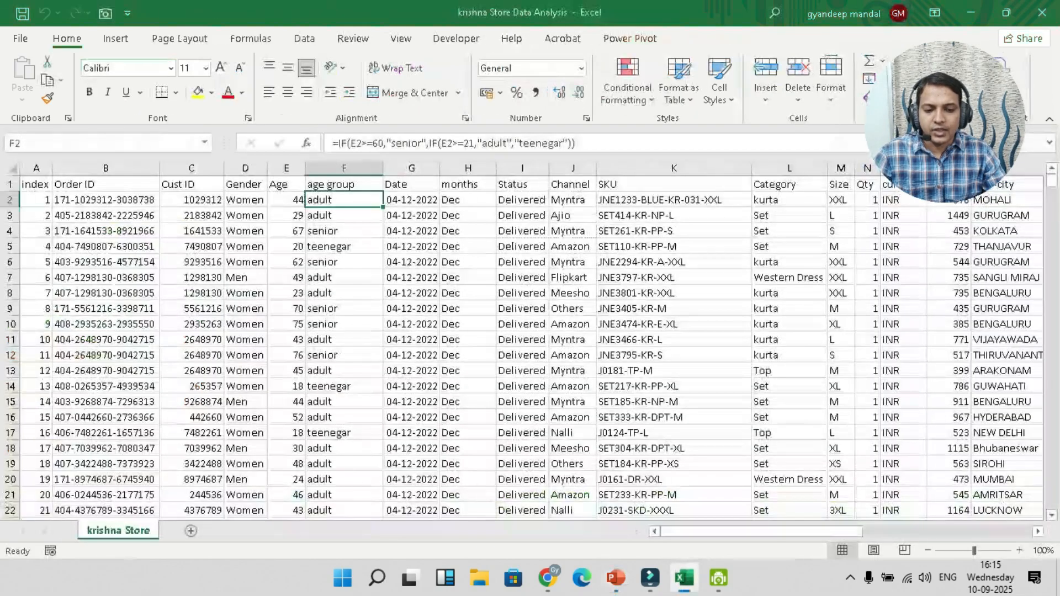
{"action": "left_click", "coordinate": [344, 215]}
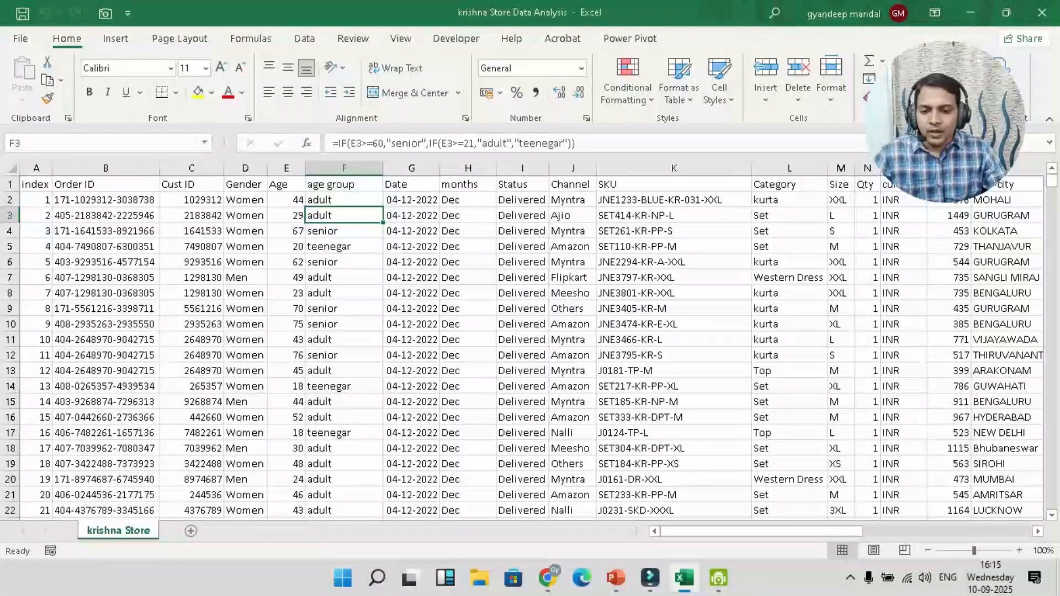
{"action": "left_click", "coordinate": [344, 200]}
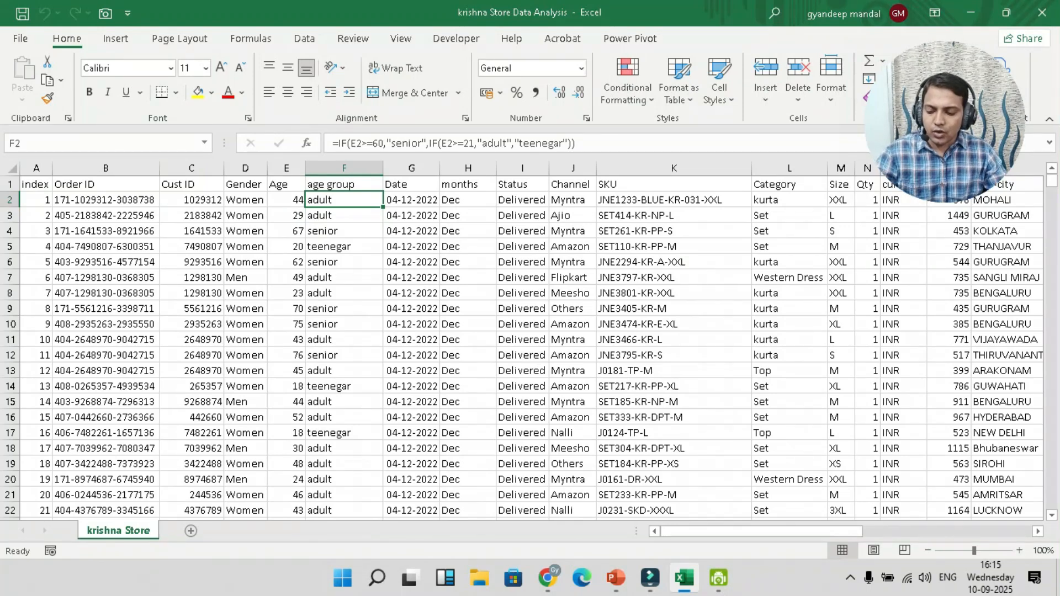
{"action": "key", "text": "ctrl+shift+Down"}
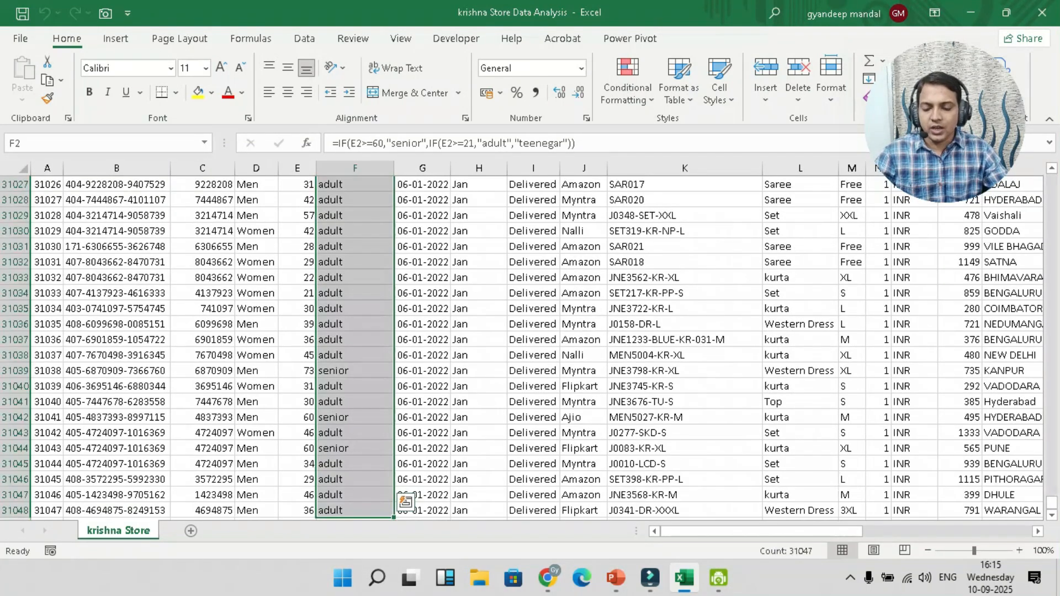
{"action": "scroll", "coordinate": [530, 342], "scroll_direction": "up", "scroll_amount": 3}
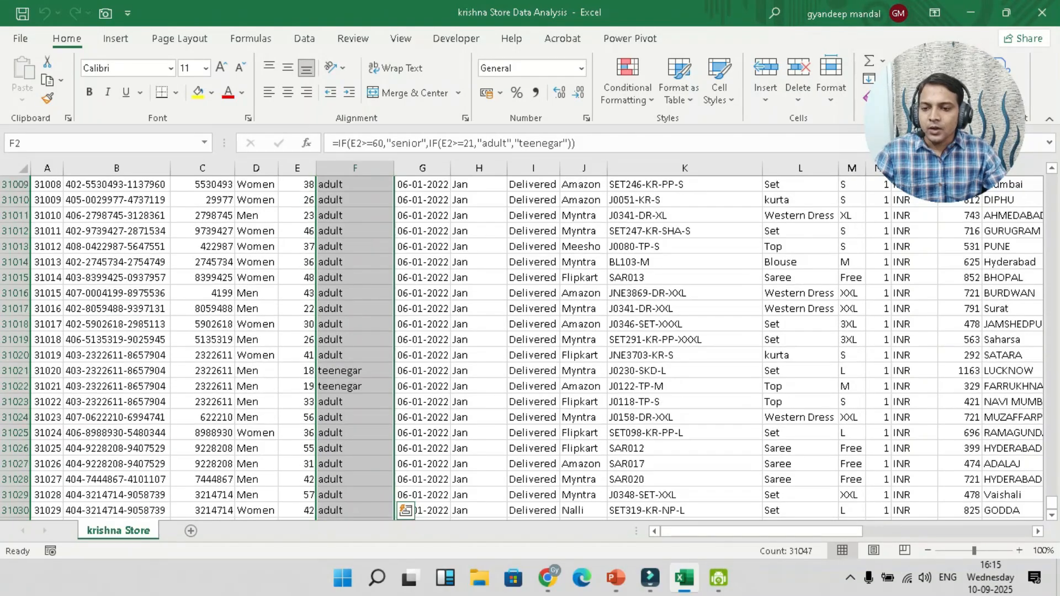
{"action": "left_click", "coordinate": [61, 80]}
{"action": "left_click", "coordinate": [80, 102]}
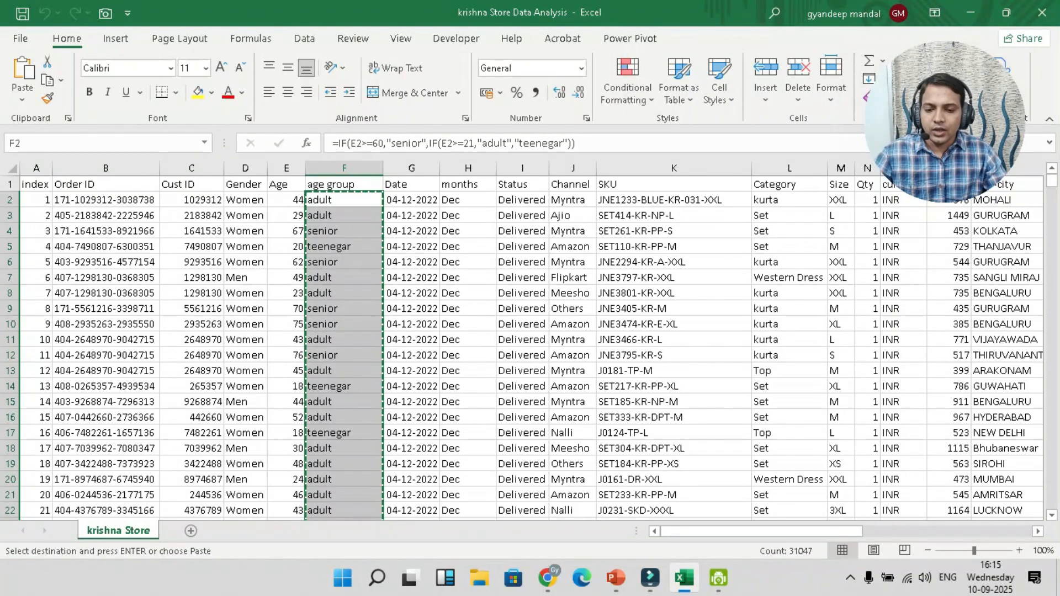
{"action": "left_click", "coordinate": [22, 99]}
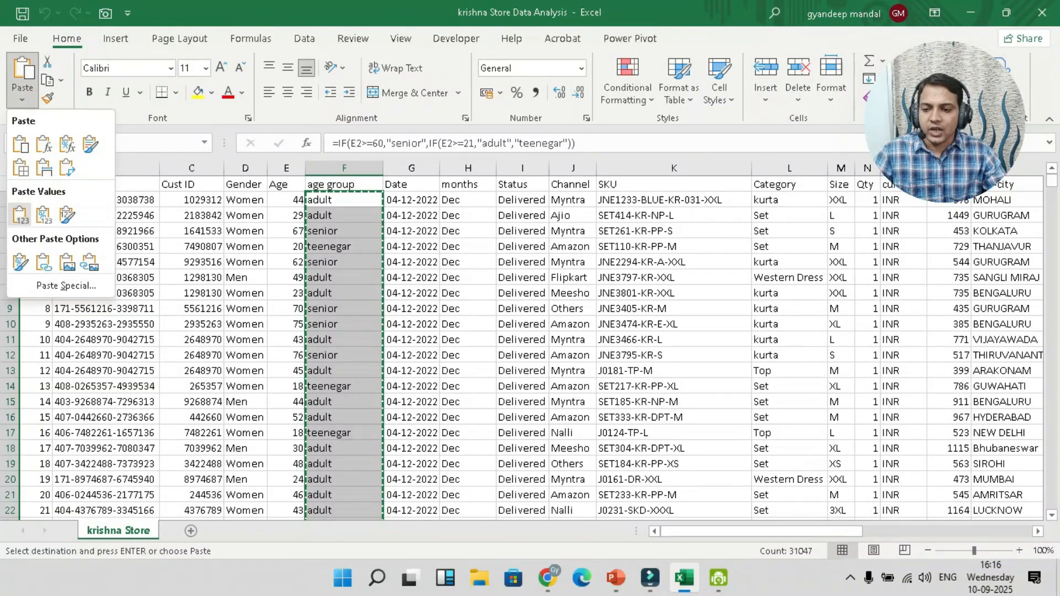
{"action": "left_click", "coordinate": [20, 215]}
{"action": "key", "text": "Down"}
{"action": "key", "text": "Down"}
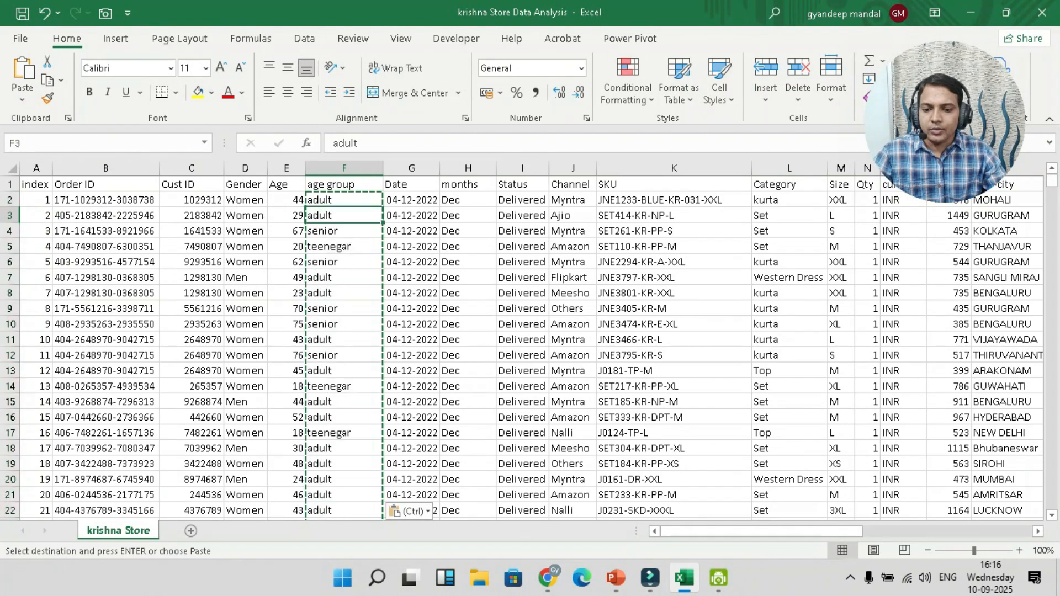
{"action": "key", "text": "Up"}
{"action": "key", "text": "Up"}
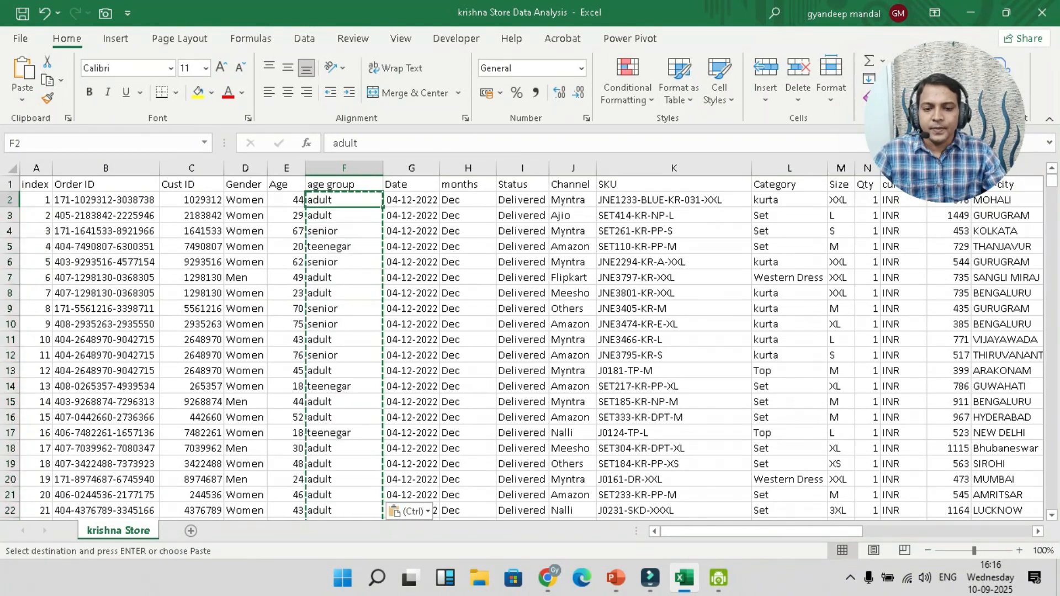
Replace all months formulas from H2 down to the last row with their plain values
{"action": "key", "text": "Right"}
{"action": "key", "text": "Right"}
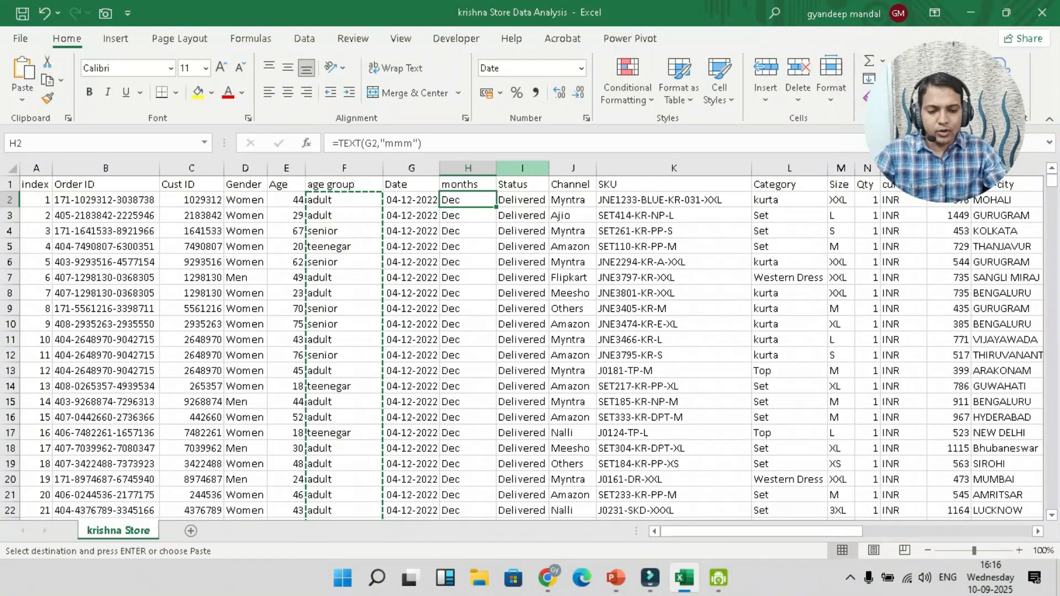
{"action": "key", "text": "ctrl+shift+Down"}
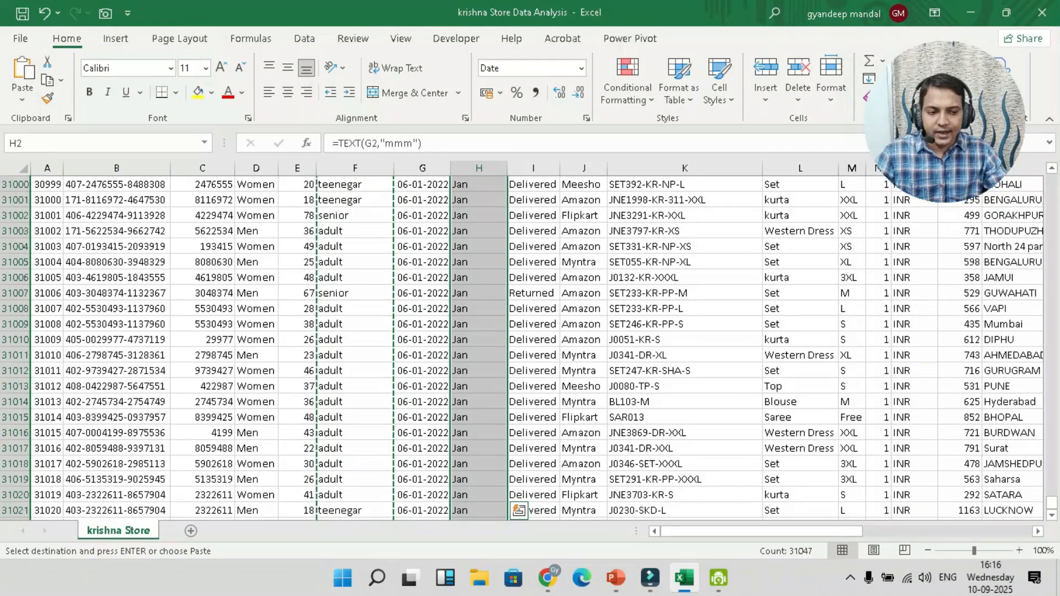
{"action": "key", "text": "ctrl+BackSpace"}
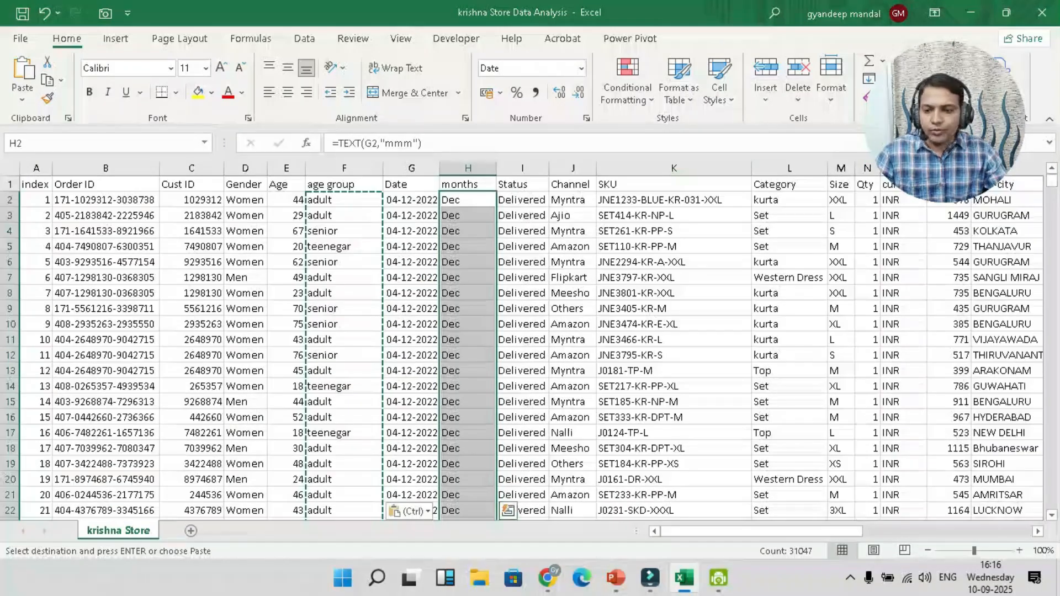
{"action": "left_click", "coordinate": [60, 80]}
{"action": "left_click", "coordinate": [61, 101]}
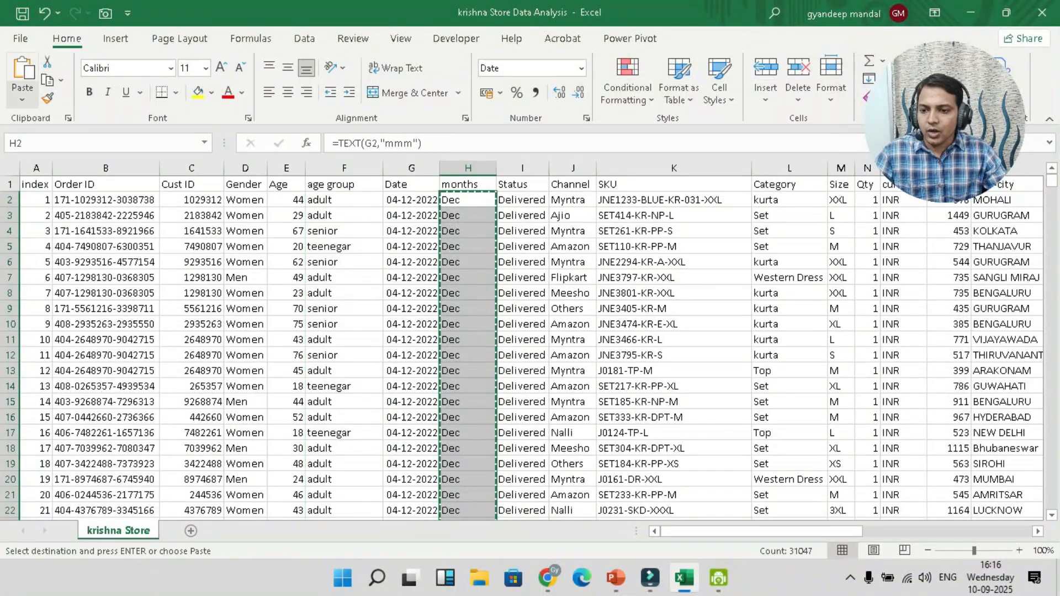
{"action": "left_click", "coordinate": [22, 99]}
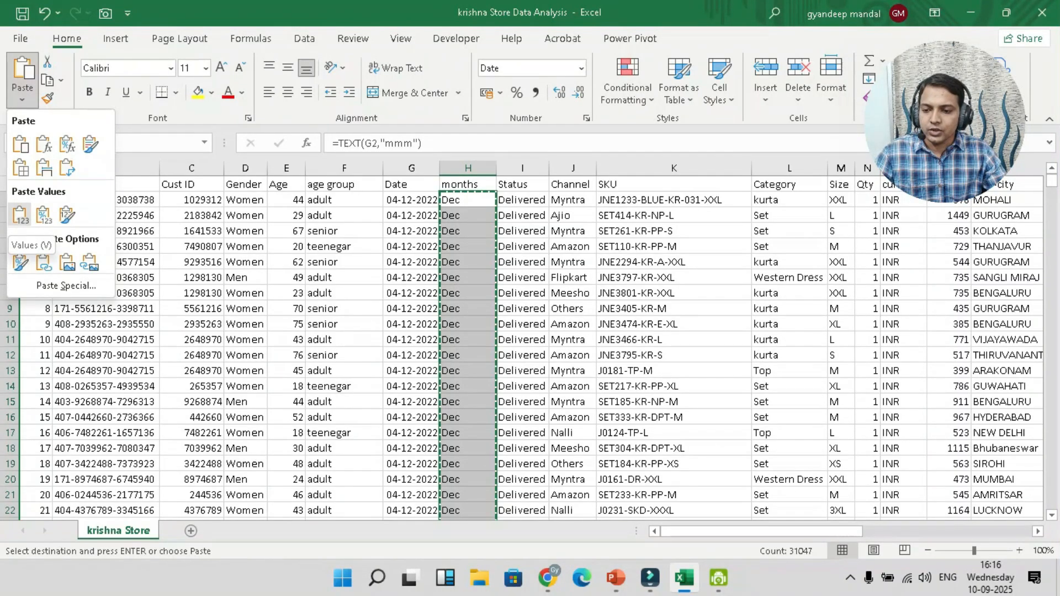
{"action": "left_click", "coordinate": [20, 215]}
Check whether cells H2 to H4 of the months column contain plain text or formulas
{"action": "left_click", "coordinate": [467, 200]}
{"action": "left_click", "coordinate": [467, 230]}
{"action": "left_click", "coordinate": [467, 199]}
{"action": "left_click", "coordinate": [468, 230]}
{"action": "left_click", "coordinate": [468, 215]}
{"action": "left_click", "coordinate": [468, 200]}
{"action": "left_click", "coordinate": [467, 231]}
{"action": "left_click", "coordinate": [467, 200]}
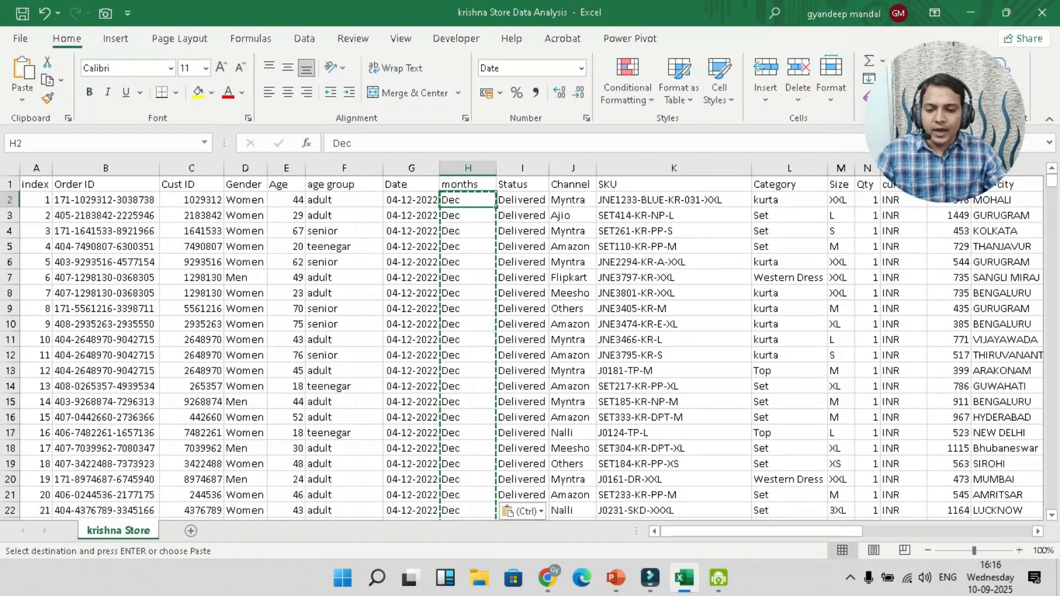
Add a new worksheet to the workbook and rename it "krishna store " with a trailing space
{"action": "left_click", "coordinate": [191, 531]}
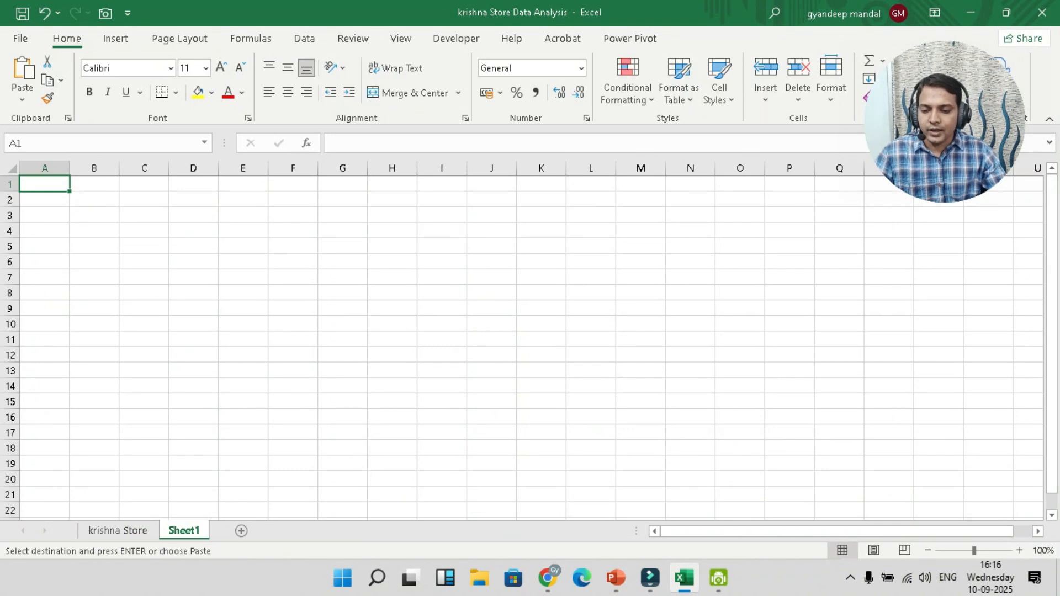
{"action": "right_click", "coordinate": [184, 529]}
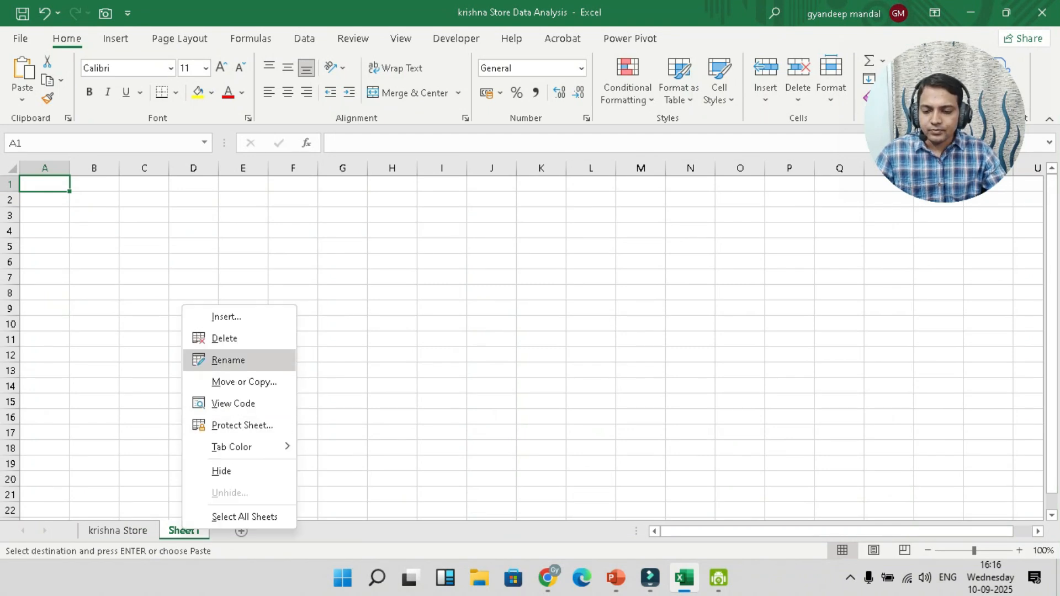
{"action": "left_click", "coordinate": [228, 360]}
{"action": "type", "text": "kr"}
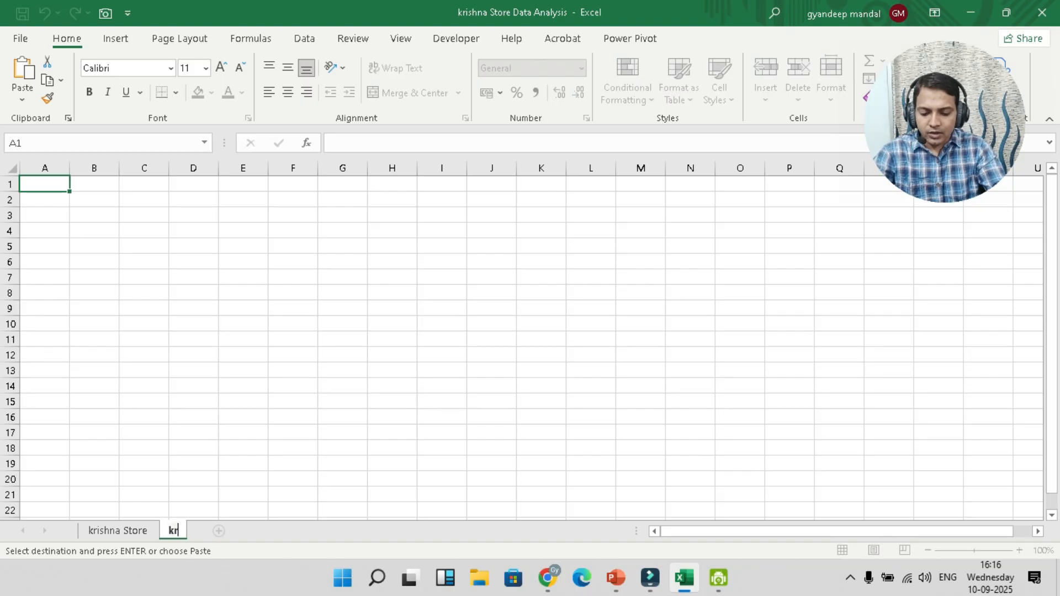
{"action": "type", "text": "ishna store"}
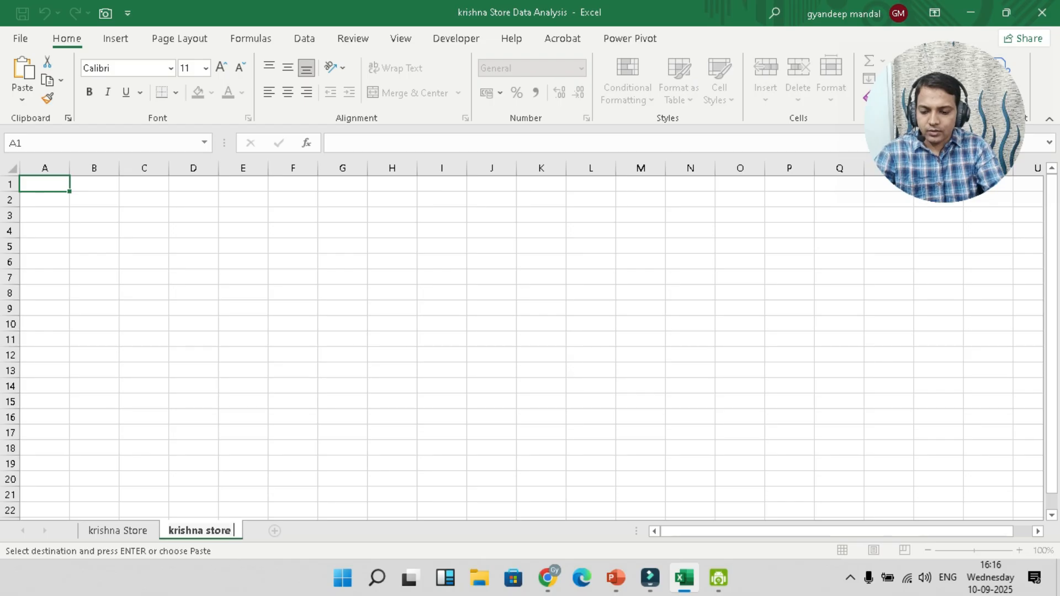
{"action": "left_click", "coordinate": [243, 339]}
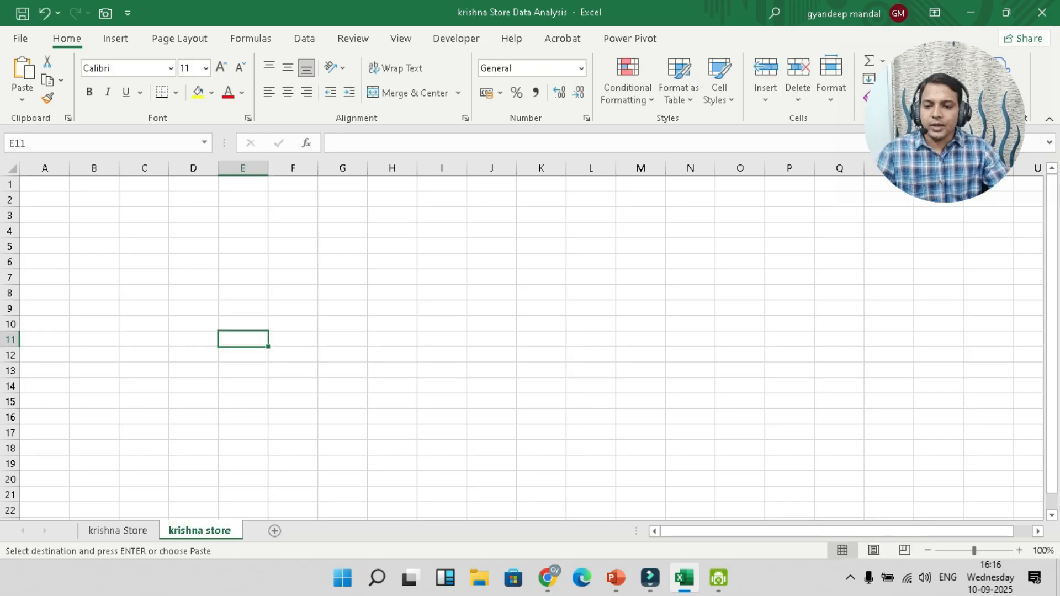
{"action": "left_click_drag", "start_coordinate": [944, 122], "coordinate": [961, 96]}
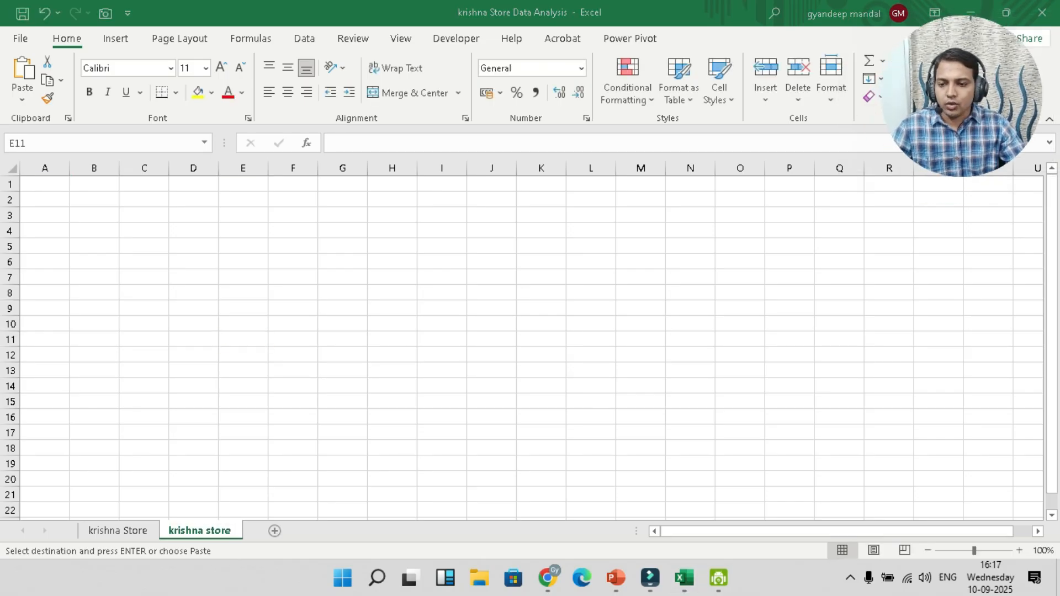
Select all the cells of the new krishna store sheet and hide the sheet's gridlines
{"action": "left_click_drag", "start_coordinate": [44, 184], "coordinate": [1043, 522]}
{"action": "scroll", "coordinate": [529, 347], "scroll_direction": "up", "scroll_amount": 2}
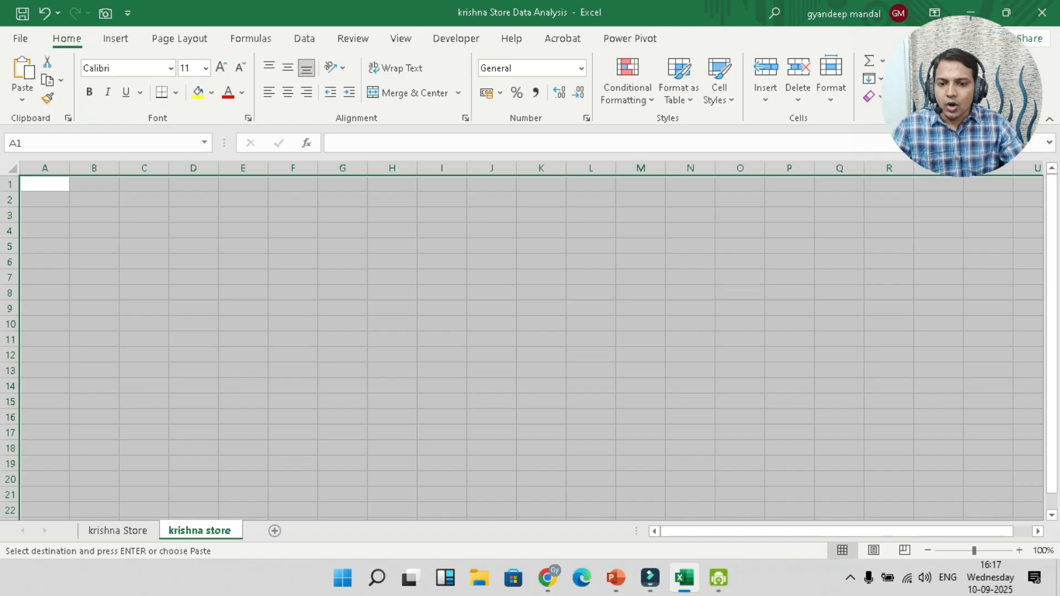
{"action": "left_click", "coordinate": [401, 38]}
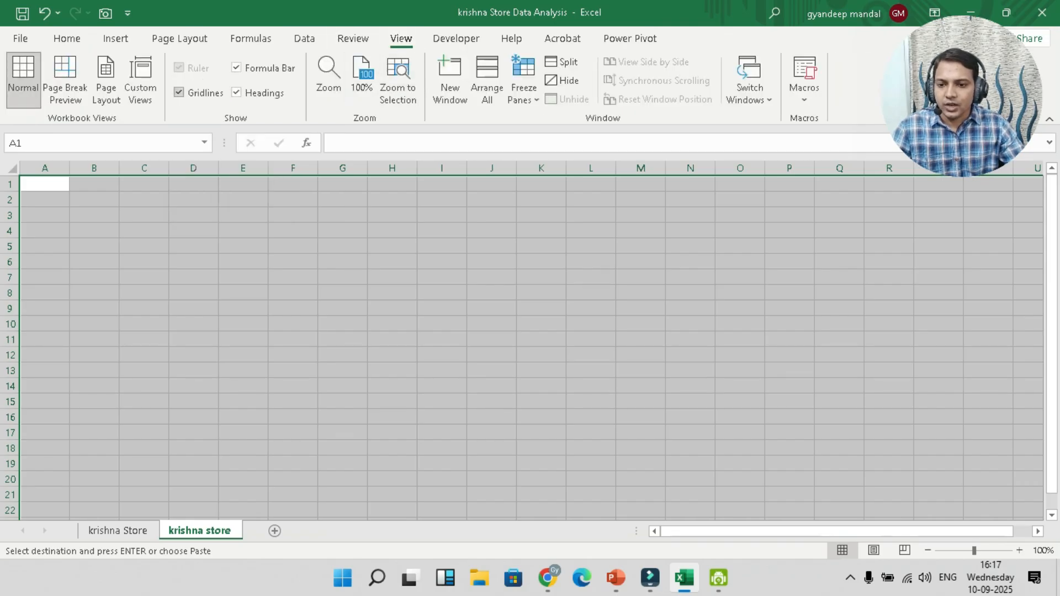
{"action": "left_click", "coordinate": [179, 92]}
Fill all the selected cells with the light gray background theme color
{"action": "left_click", "coordinate": [67, 38]}
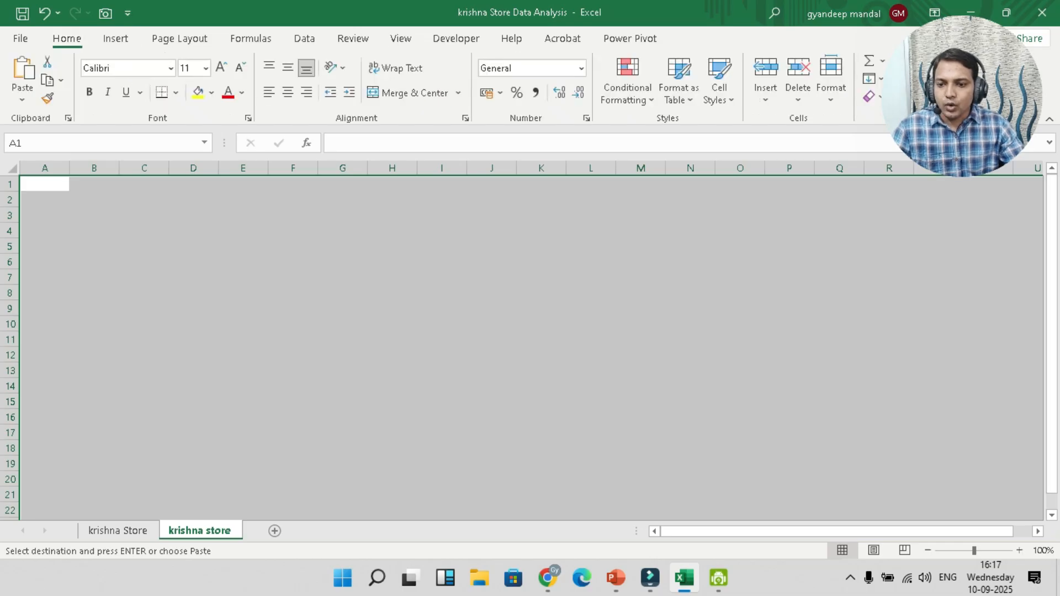
{"action": "left_click", "coordinate": [212, 92]}
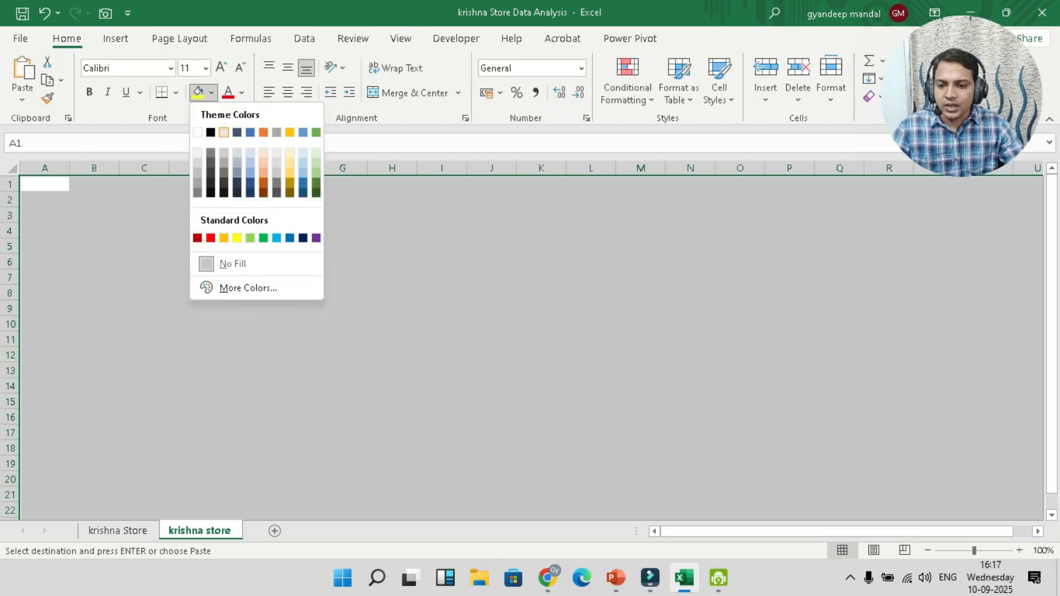
{"action": "left_click", "coordinate": [223, 132]}
{"action": "left_click", "coordinate": [211, 93]}
{"action": "left_click", "coordinate": [224, 132]}
{"action": "left_click", "coordinate": [193, 292]}
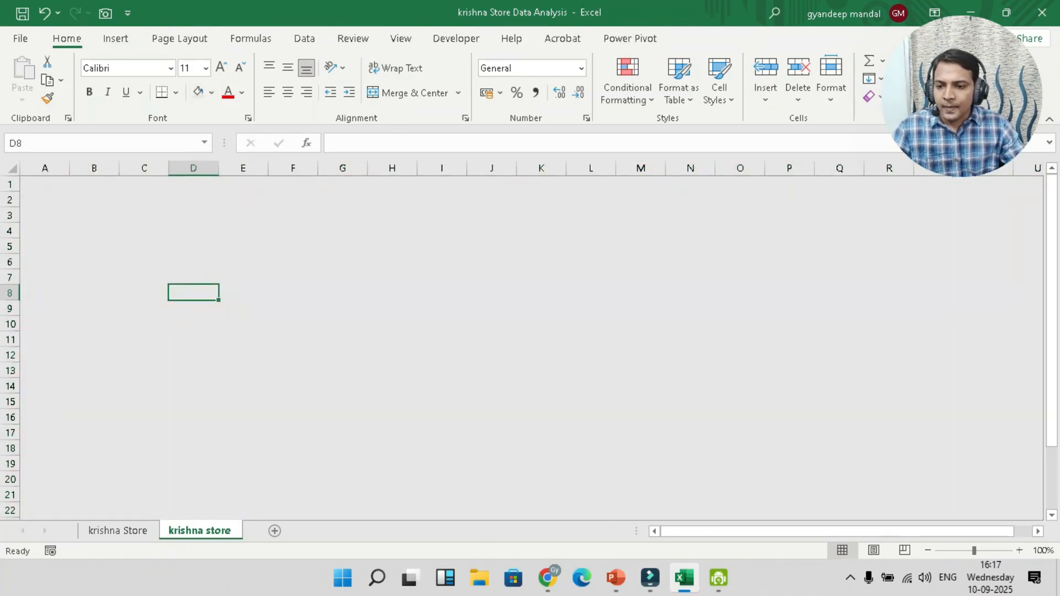
Merge and center cells A1 to U2 and enter the title "KRISHNA STORE ANNUAL REPORT -2025"
{"action": "left_click_drag", "start_coordinate": [44, 184], "coordinate": [1032, 200]}
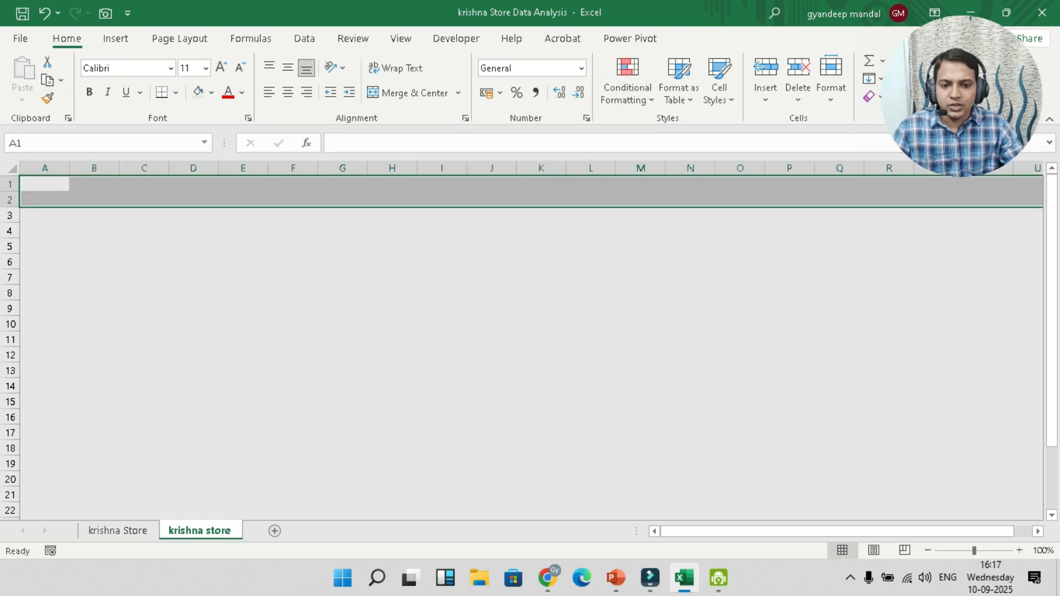
{"action": "left_click", "coordinate": [414, 93]}
{"action": "double_click", "coordinate": [425, 191]}
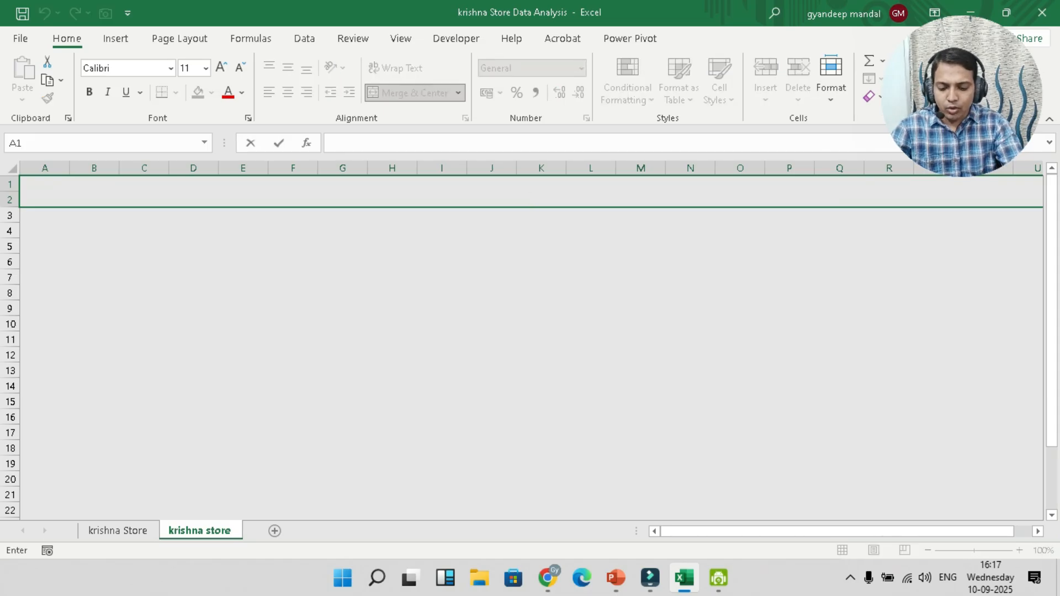
{"action": "type", "text": "krishna"}
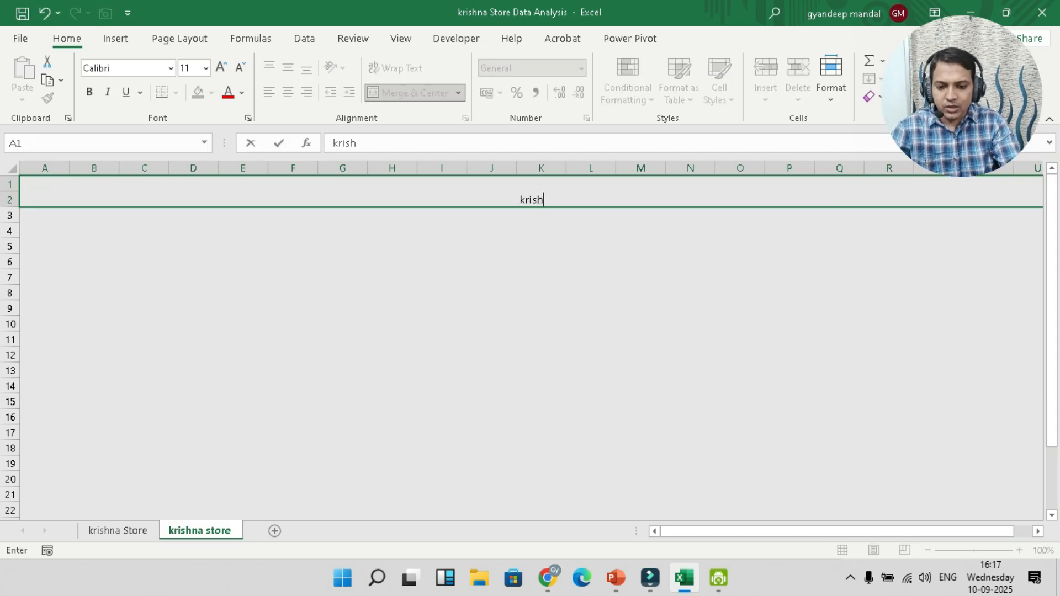
{"action": "key", "text": "BackSpace"}
{"action": "key", "text": "BackSpace"}
{"action": "key", "text": "BackSpace"}
{"action": "key", "text": "BackSpace"}
{"action": "key", "text": "BackSpace"}
{"action": "key", "text": "BackSpace"}
{"action": "key", "text": "BackSpace"}
{"action": "type", "text": "KRISHNA STORE"}
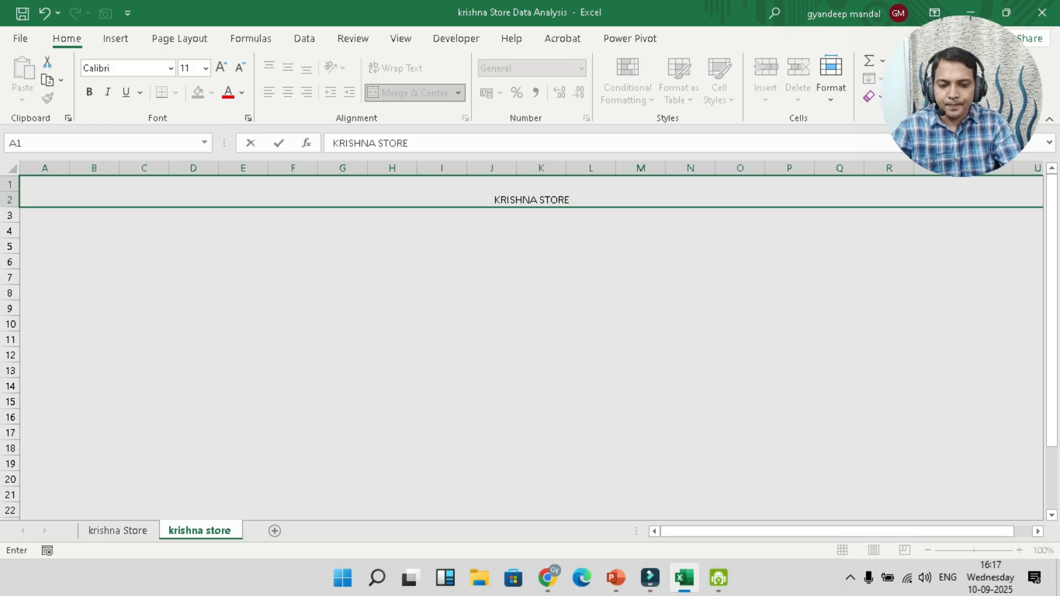
{"action": "type", "text": " ANNUAL"}
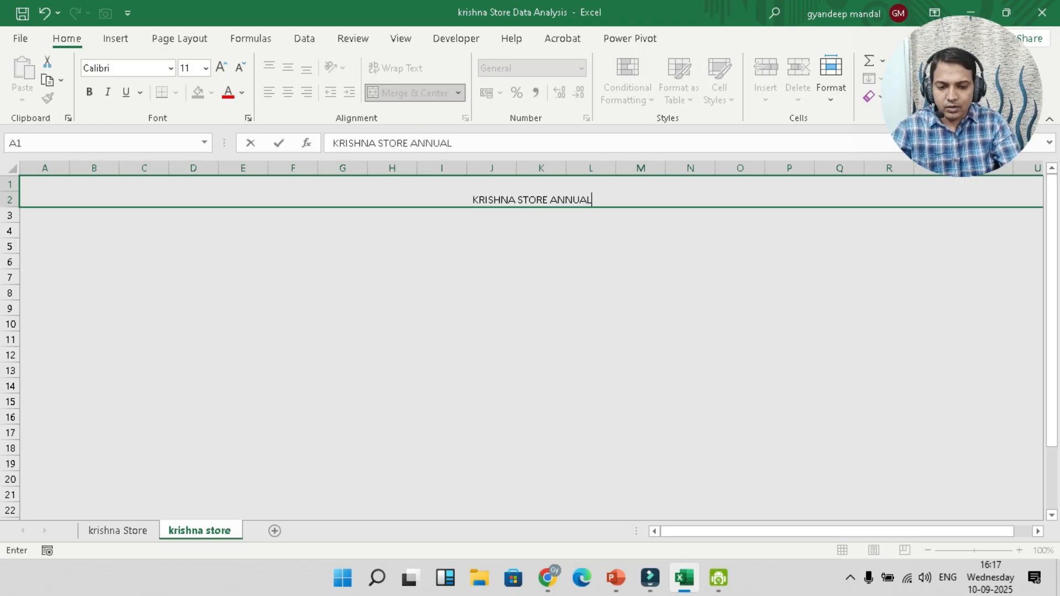
{"action": "type", "text": " REPORT"}
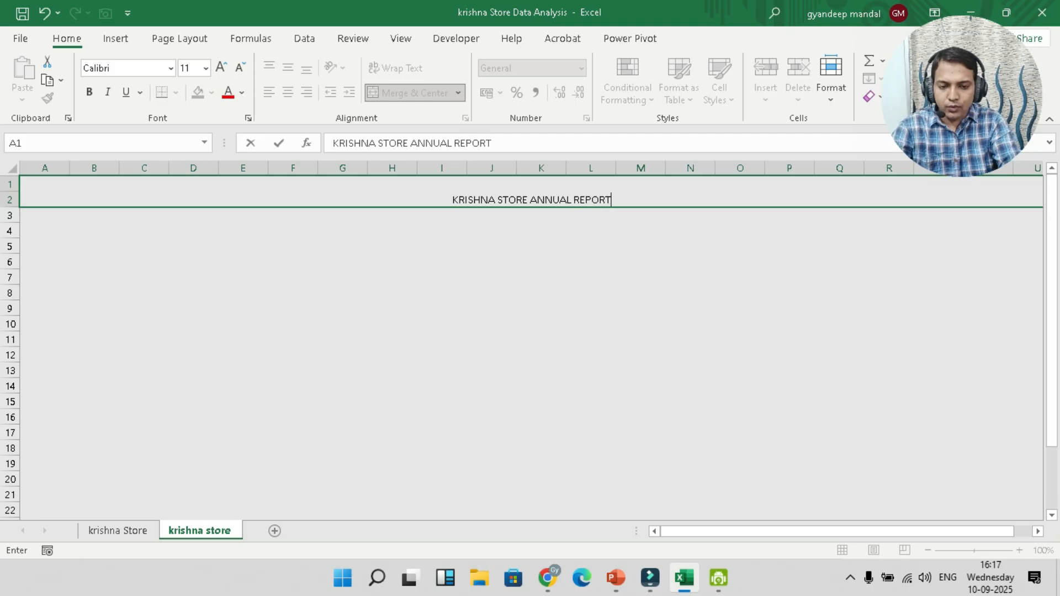
{"action": "type", "text": " -2025"}
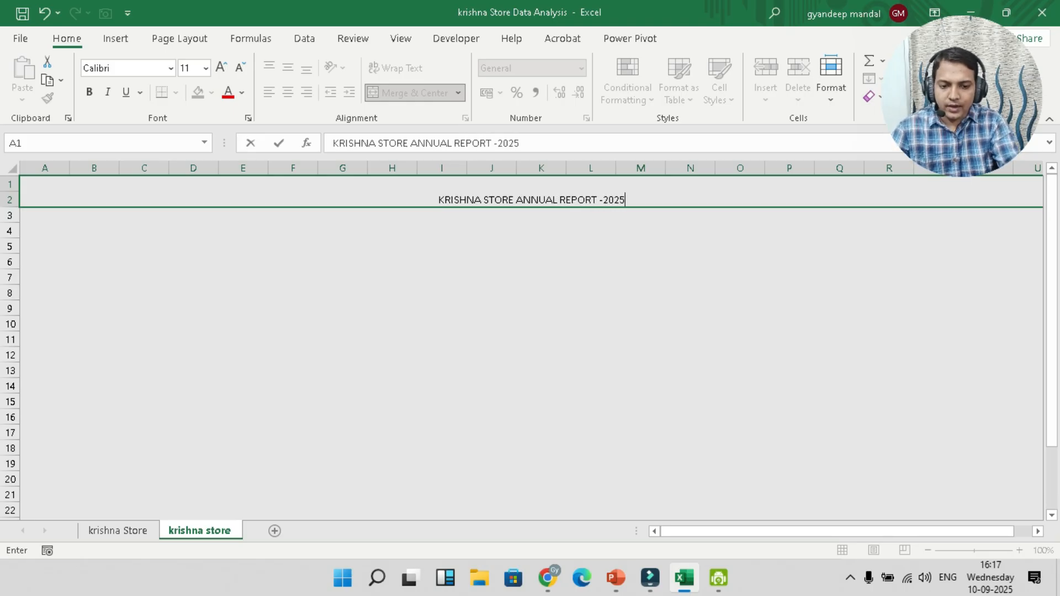
Make the report title bold and enlarge it to font size 20
{"action": "key", "text": "shift+Home"}
{"action": "key", "text": "ctrl+b"}
{"action": "key", "text": "ctrl+shift+period"}
{"action": "key", "text": "ctrl+shift+period"}
{"action": "key", "text": "ctrl+shift+period"}
{"action": "key", "text": "ctrl+shift+period"}
{"action": "key", "text": "ctrl+shift+period"}
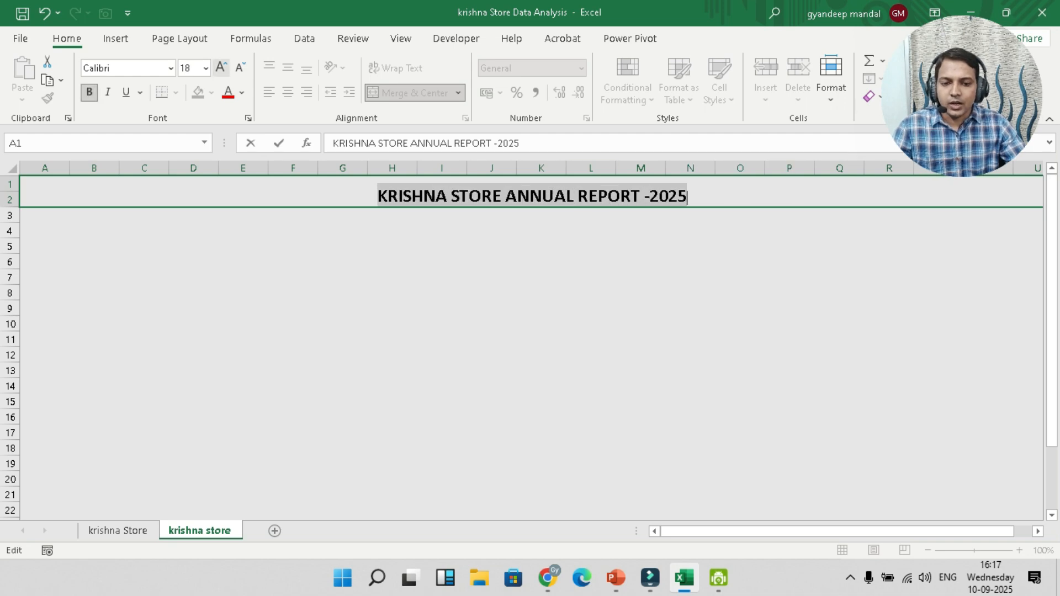
{"action": "key", "text": "alt+h"}
{"action": "key", "text": "f"}
{"action": "key", "text": "c"}
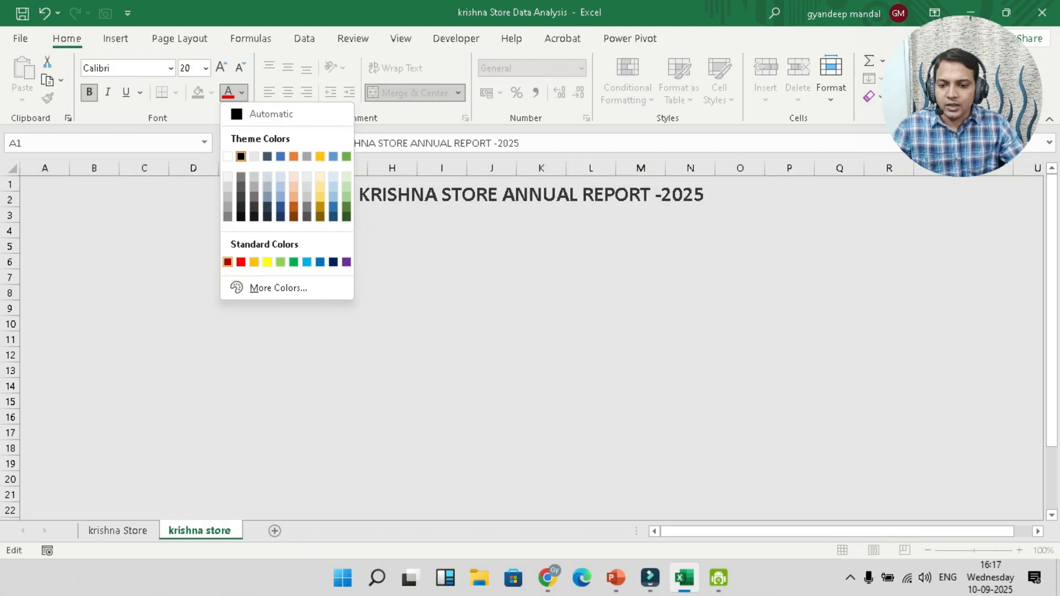
{"action": "key", "text": "Escape"}
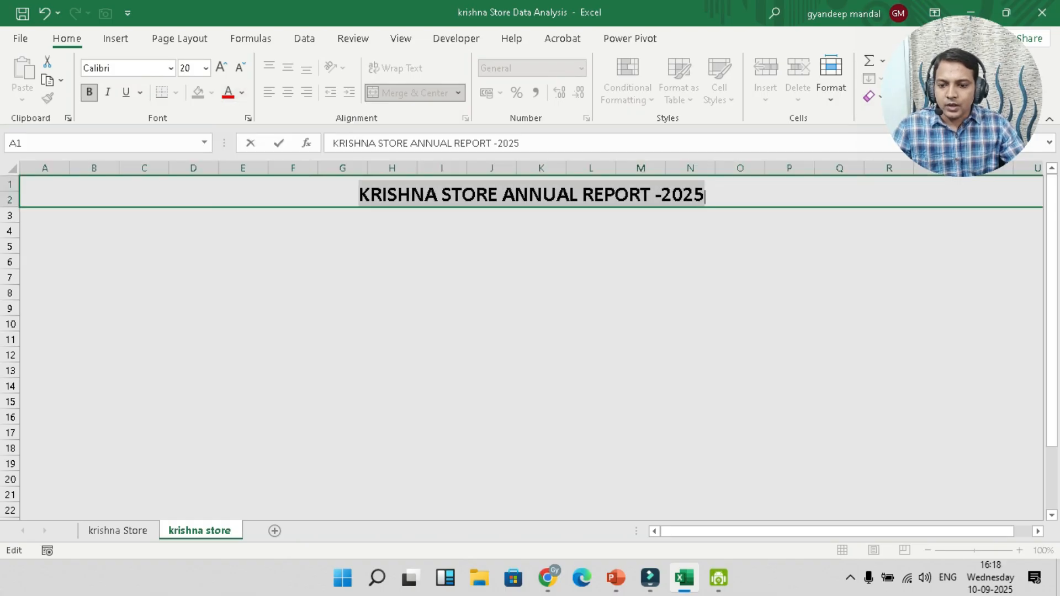
{"action": "left_click", "coordinate": [242, 261]}
Fill the merged title cell with a light gold theme color
{"action": "left_click", "coordinate": [265, 192]}
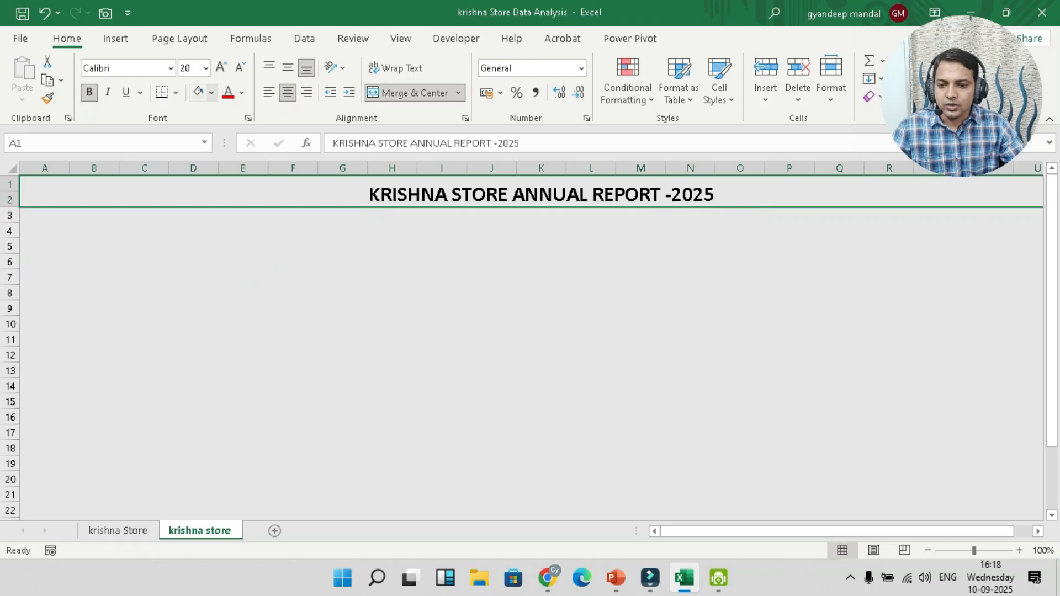
{"action": "left_click", "coordinate": [211, 92]}
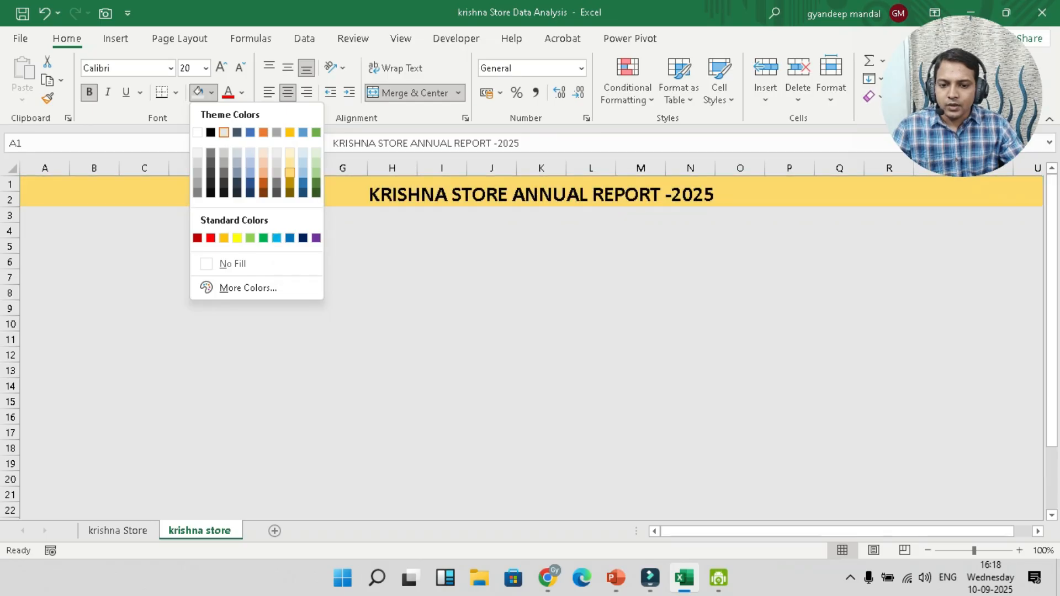
{"action": "left_click", "coordinate": [290, 172]}
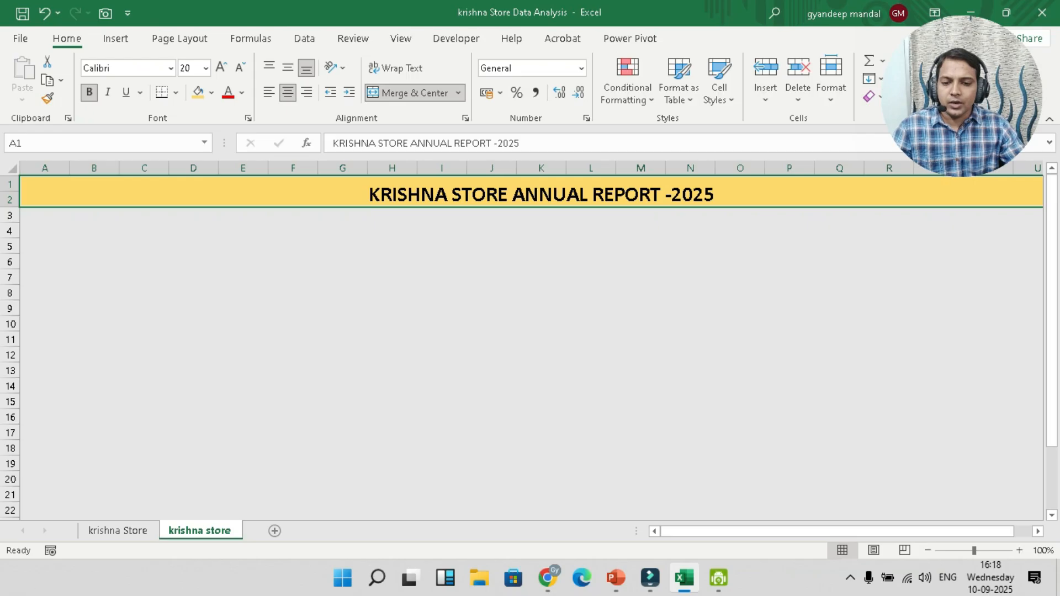
{"action": "key", "text": "F2"}
{"action": "key", "text": "shift+Home"}
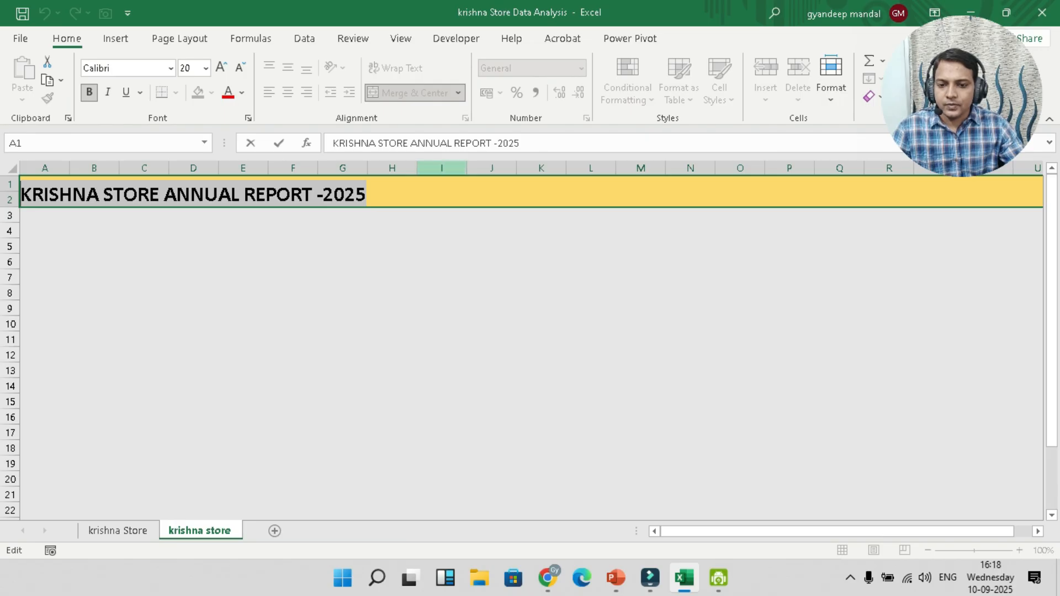
{"action": "left_click", "coordinate": [442, 168]}
{"action": "left_click", "coordinate": [342, 215]}
{"action": "double_click", "coordinate": [323, 195]}
{"action": "left_click_drag", "start_coordinate": [369, 194], "coordinate": [21, 193]}
{"action": "left_click", "coordinate": [164, 195]}
{"action": "left_click", "coordinate": [193, 230]}
Align the report title to the vertical middle of its merged cell
{"action": "left_click", "coordinate": [431, 196]}
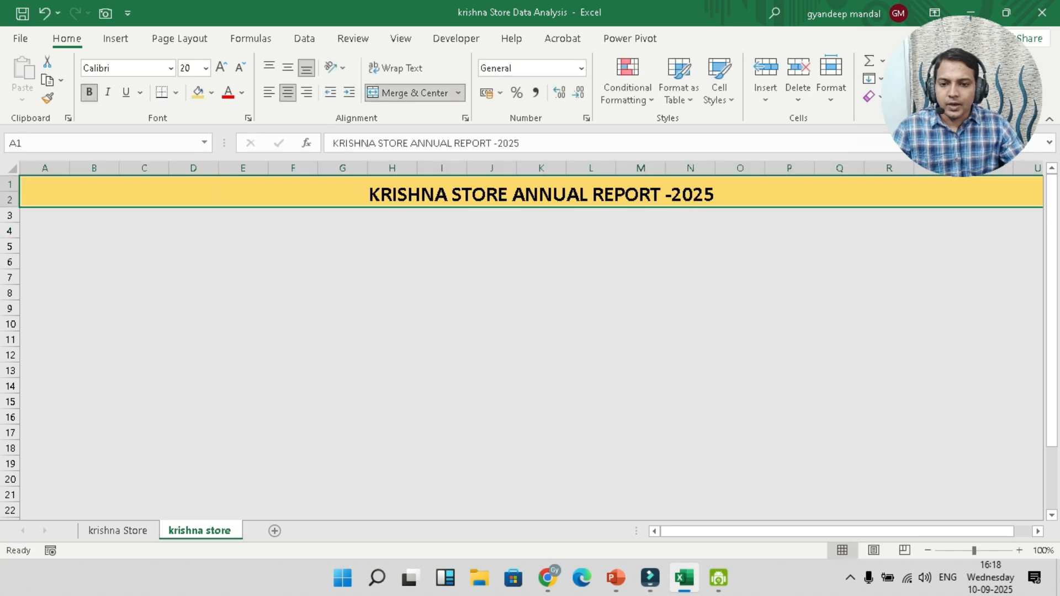
{"action": "left_click", "coordinate": [287, 68]}
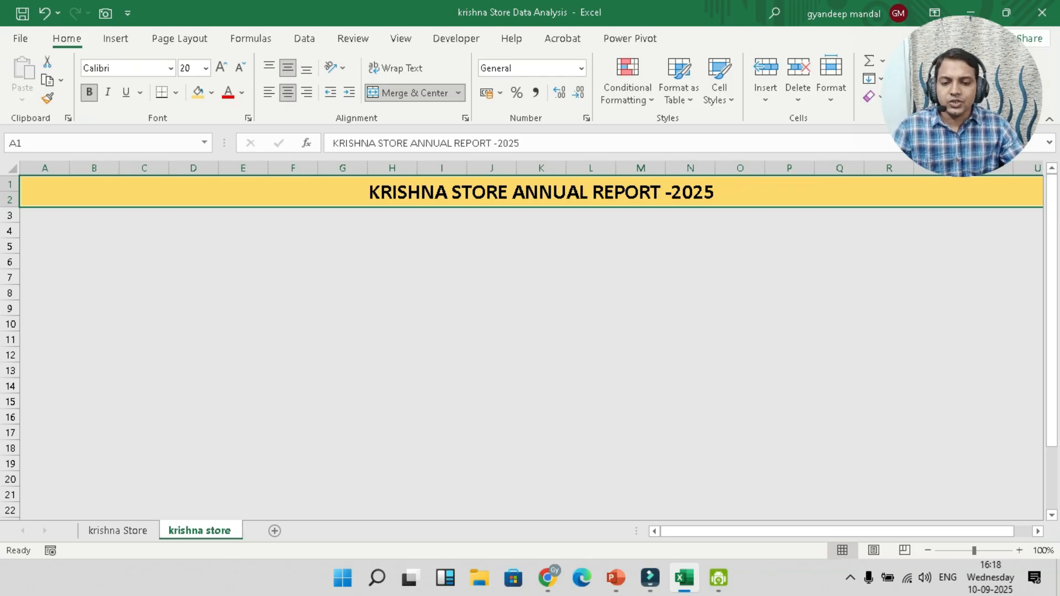
{"action": "left_click", "coordinate": [143, 230]}
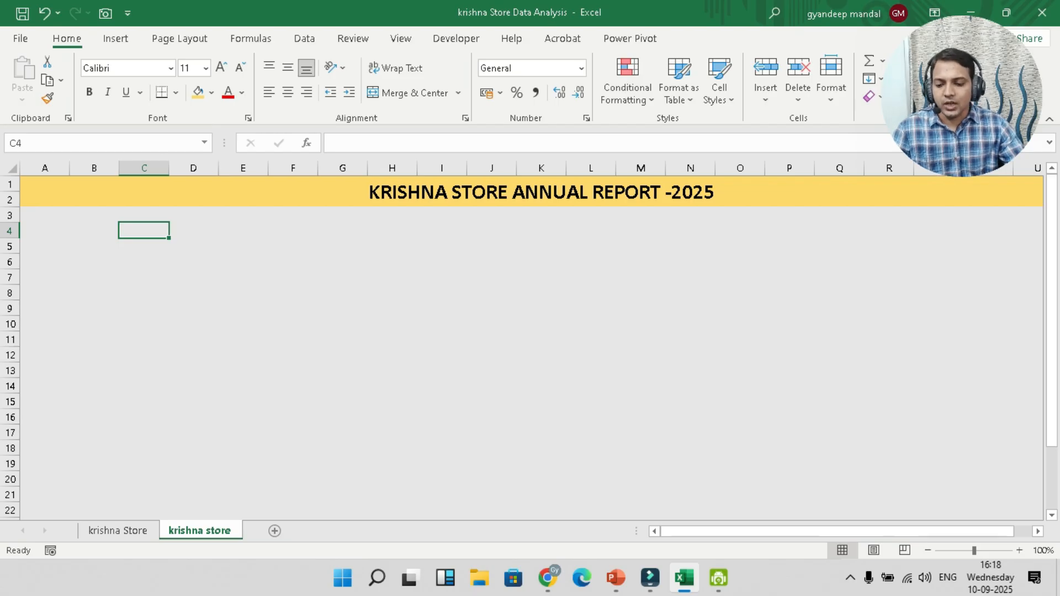
Create a PivotTable on a new worksheet from the krishna Store order data, range A1 to U31048
{"action": "key", "text": "ctrl+Page_Up"}
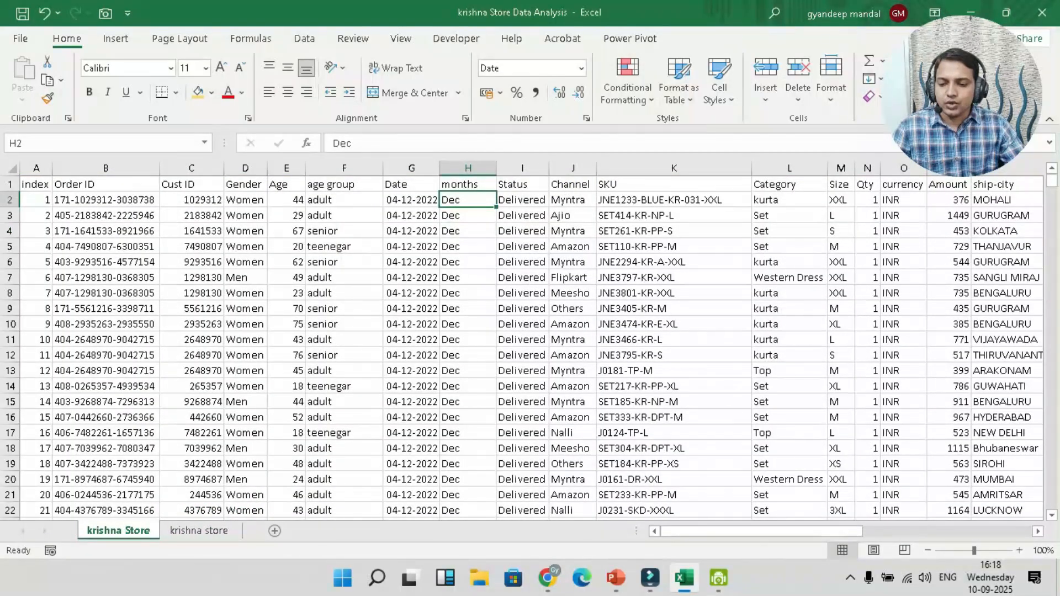
{"action": "key", "text": "ctrl+Home"}
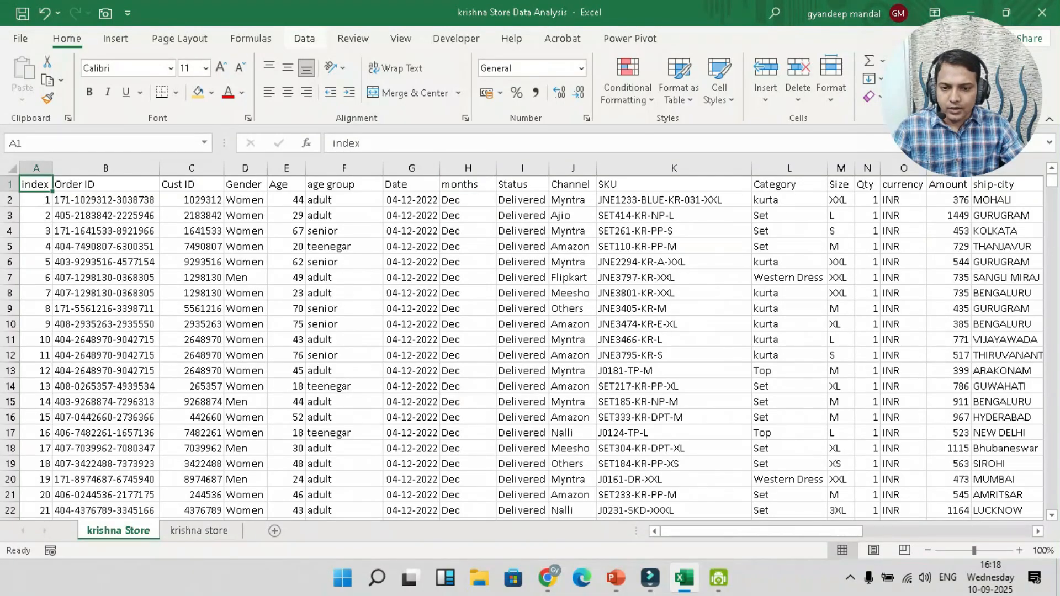
{"action": "left_click", "coordinate": [304, 38]}
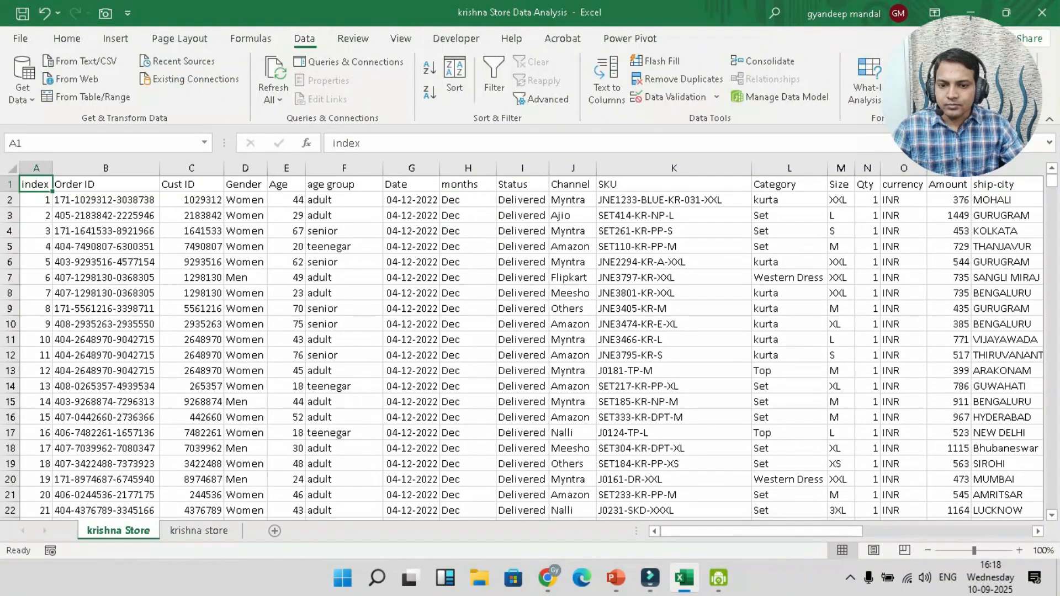
{"action": "left_click", "coordinate": [115, 38]}
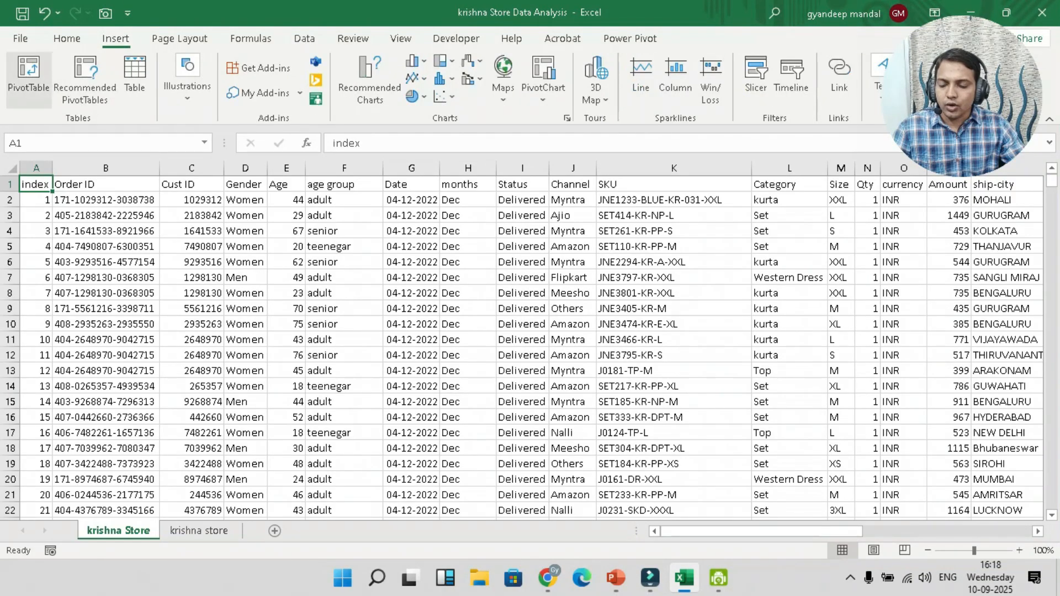
{"action": "left_click", "coordinate": [29, 74]}
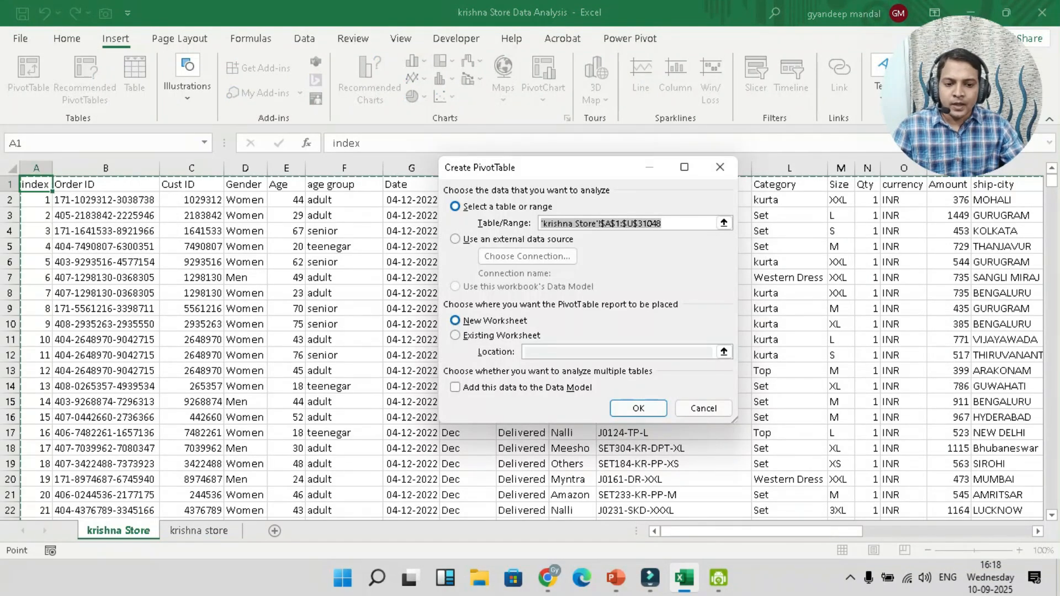
{"action": "key", "text": "Return"}
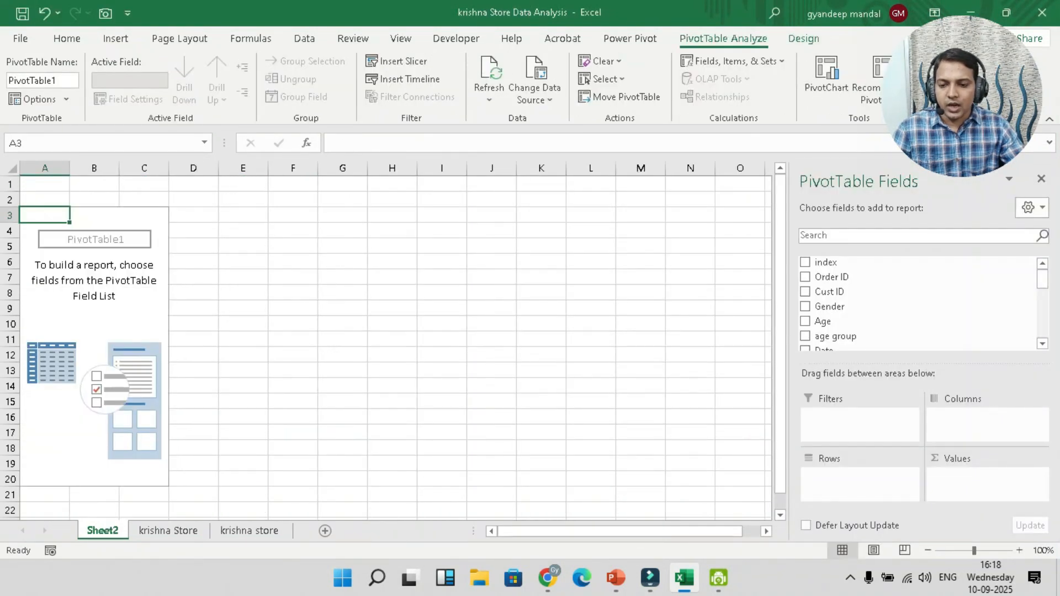
{"action": "scroll", "coordinate": [883, 304], "scroll_direction": "down", "scroll_amount": 5}
{"action": "scroll", "coordinate": [883, 304], "scroll_direction": "up", "scroll_amount": 5}
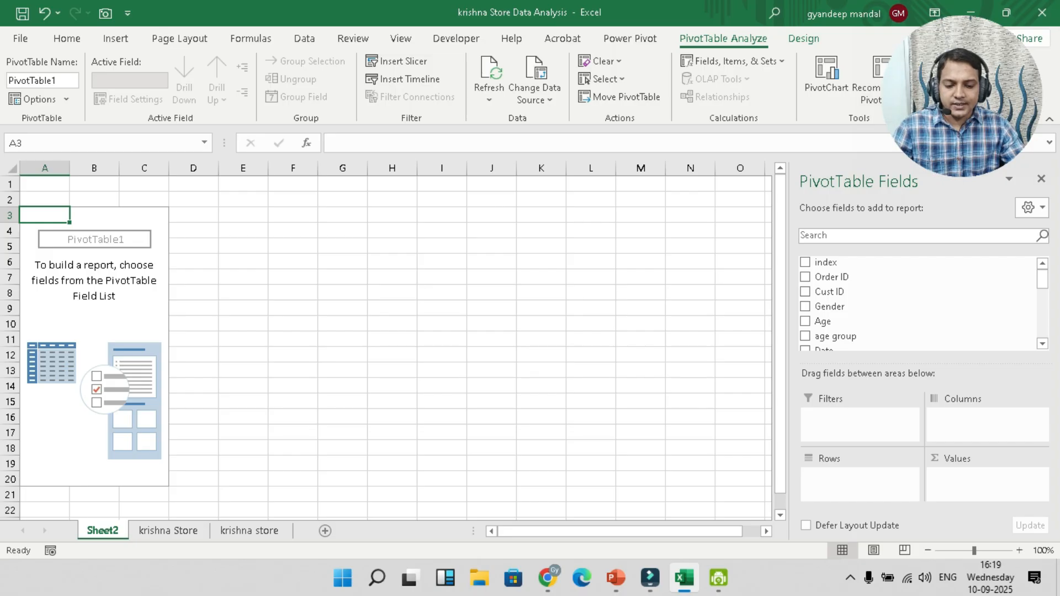
Add the Amount and Order ID fields to the PivotTable as Sum of Amount and Count of Order ID values
{"action": "scroll", "coordinate": [917, 328], "scroll_direction": "down", "scroll_amount": 1}
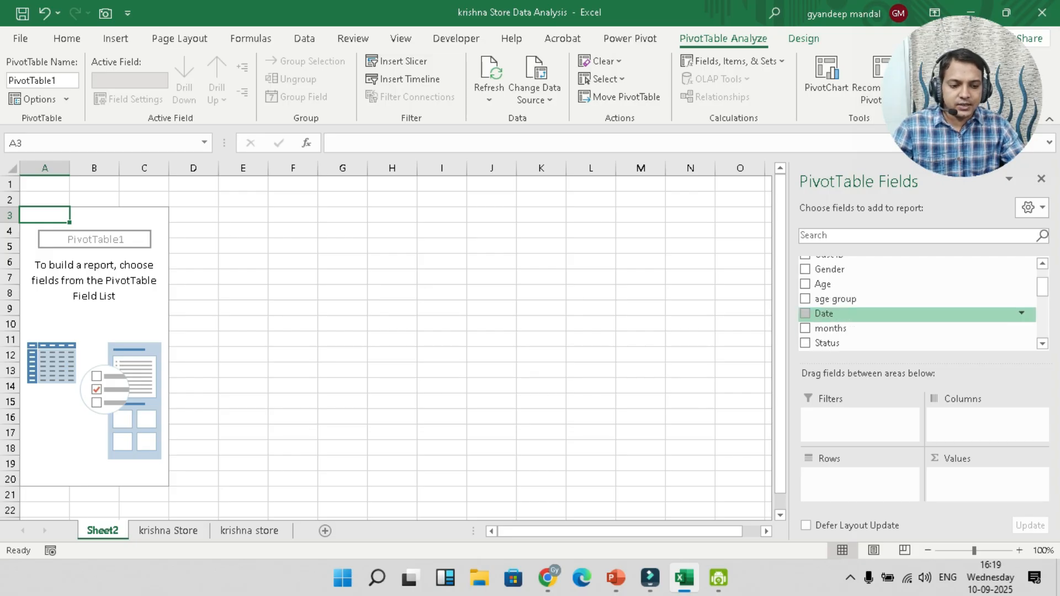
{"action": "scroll", "coordinate": [916, 327], "scroll_direction": "down", "scroll_amount": 4}
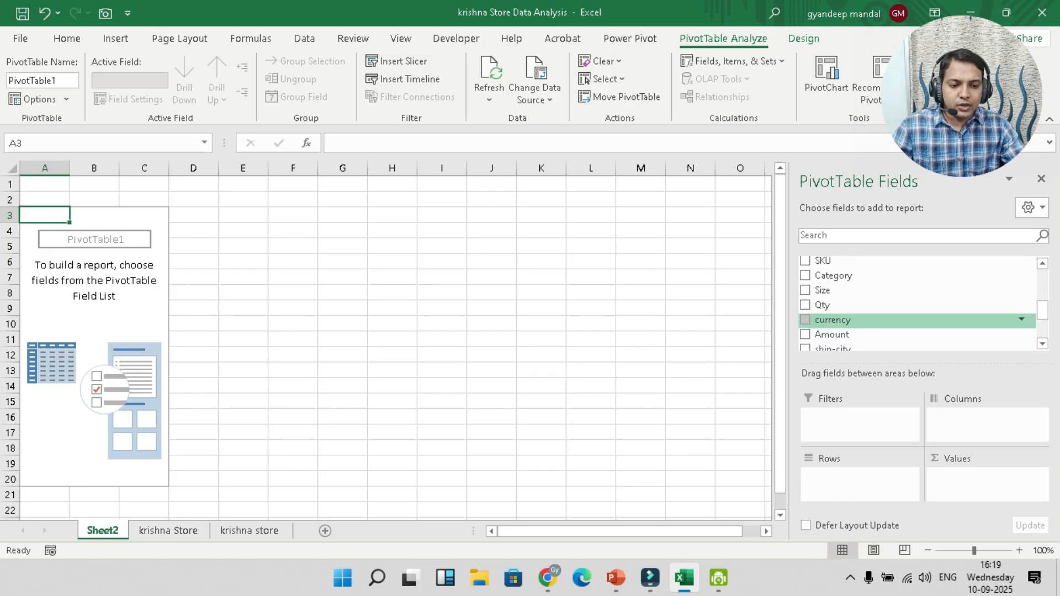
{"action": "left_click", "coordinate": [805, 297]}
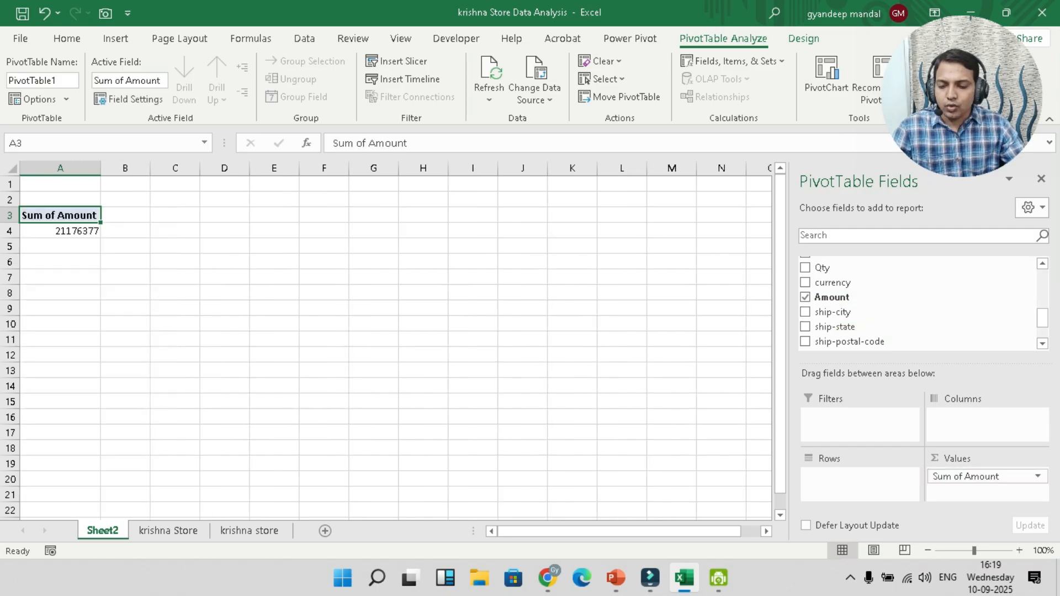
{"action": "scroll", "coordinate": [911, 298], "scroll_direction": "up", "scroll_amount": 4}
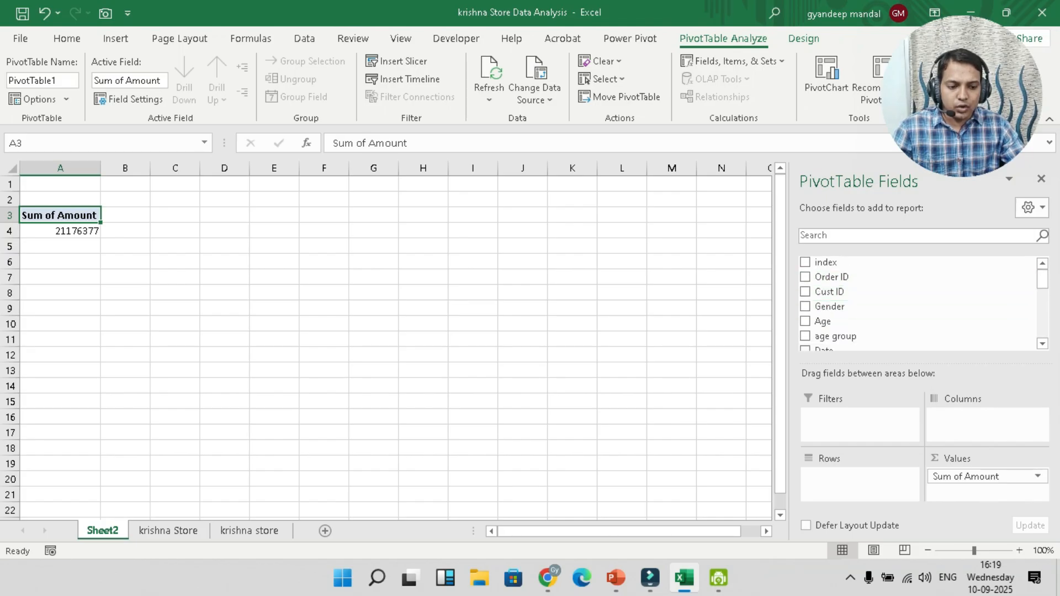
{"action": "left_click", "coordinate": [805, 277]}
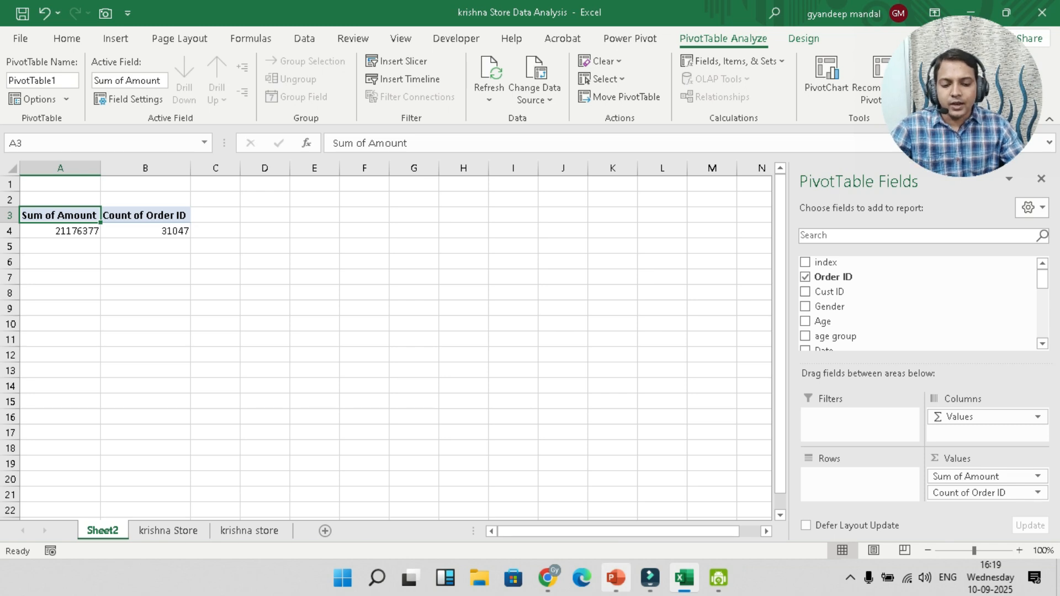
Check the sample questions slide in PowerPoint, return to Excel and break the PivotTable down by months in rows
{"action": "key", "text": "alt+Tab"}
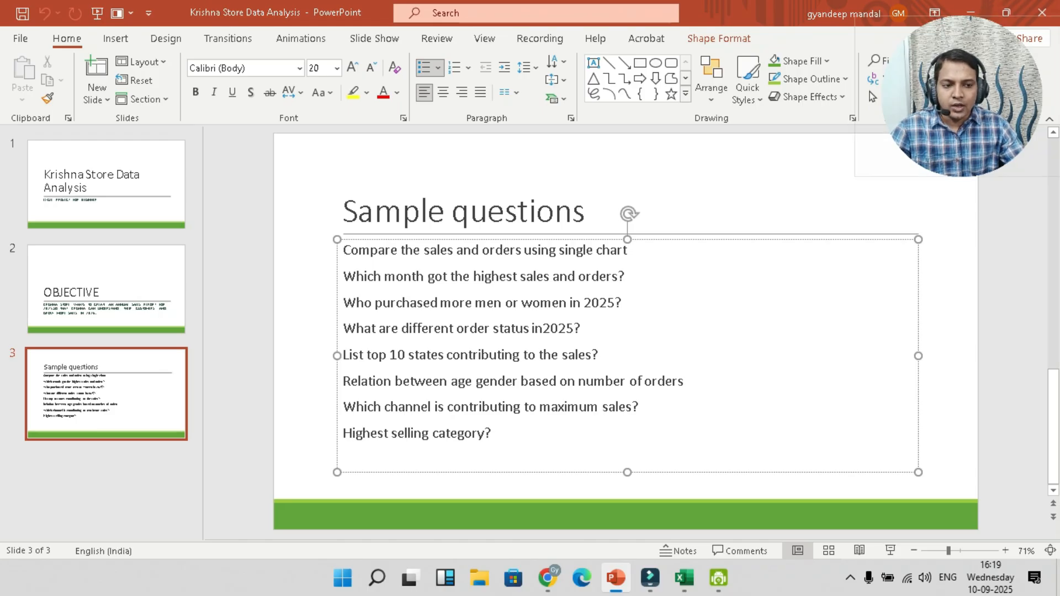
{"action": "key", "text": "alt+Tab"}
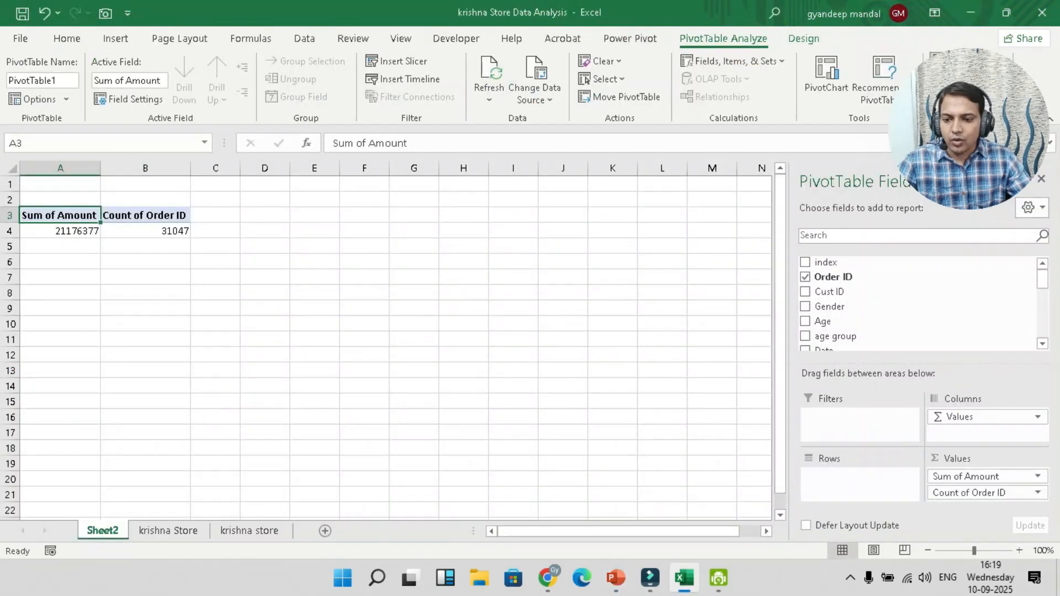
{"action": "scroll", "coordinate": [883, 320], "scroll_direction": "down", "scroll_amount": 1}
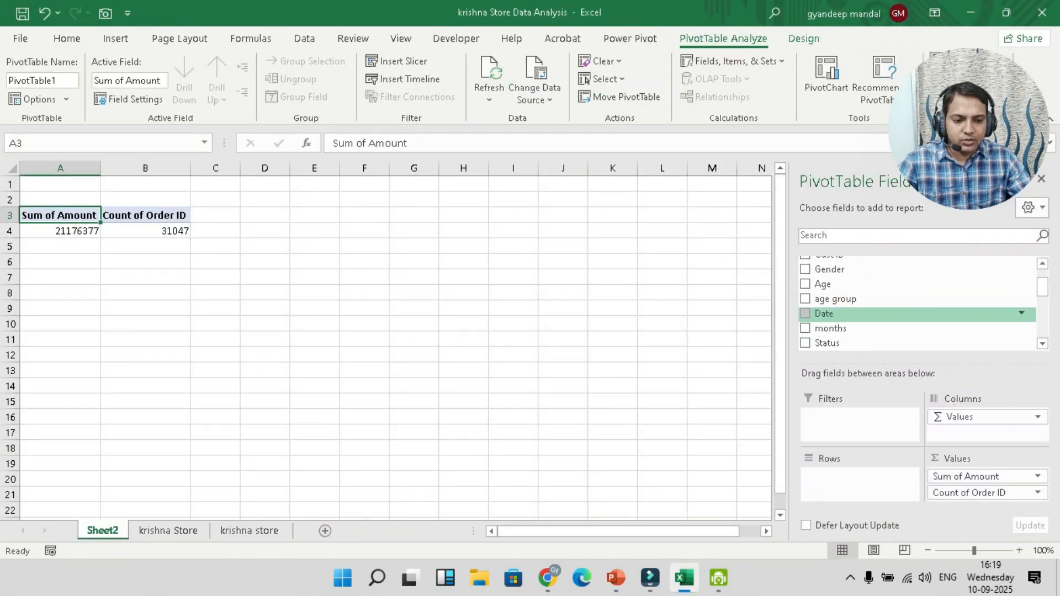
{"action": "left_click", "coordinate": [805, 328]}
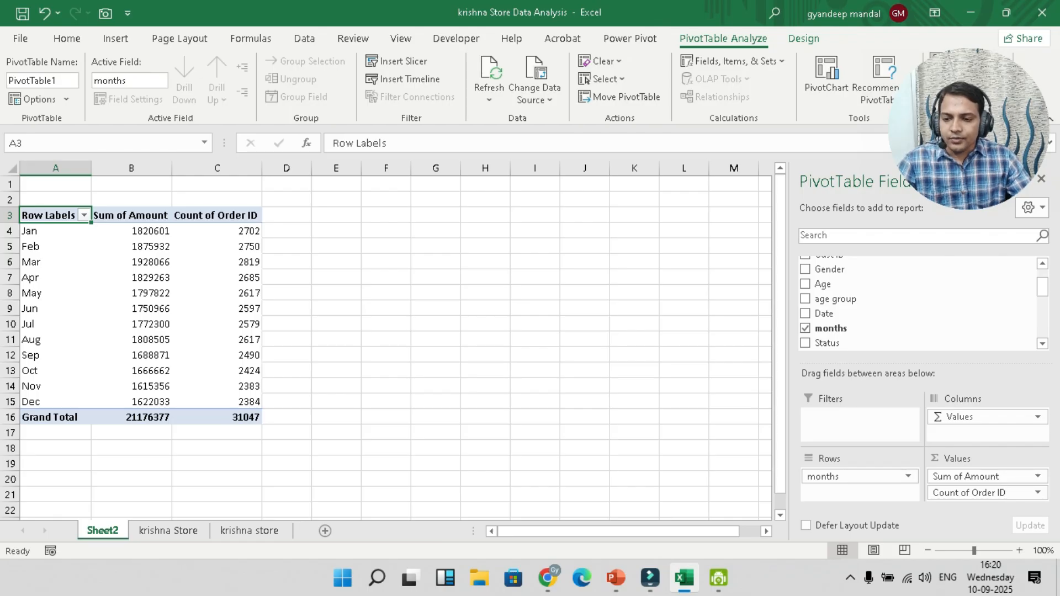
{"action": "left_click", "coordinate": [217, 232]}
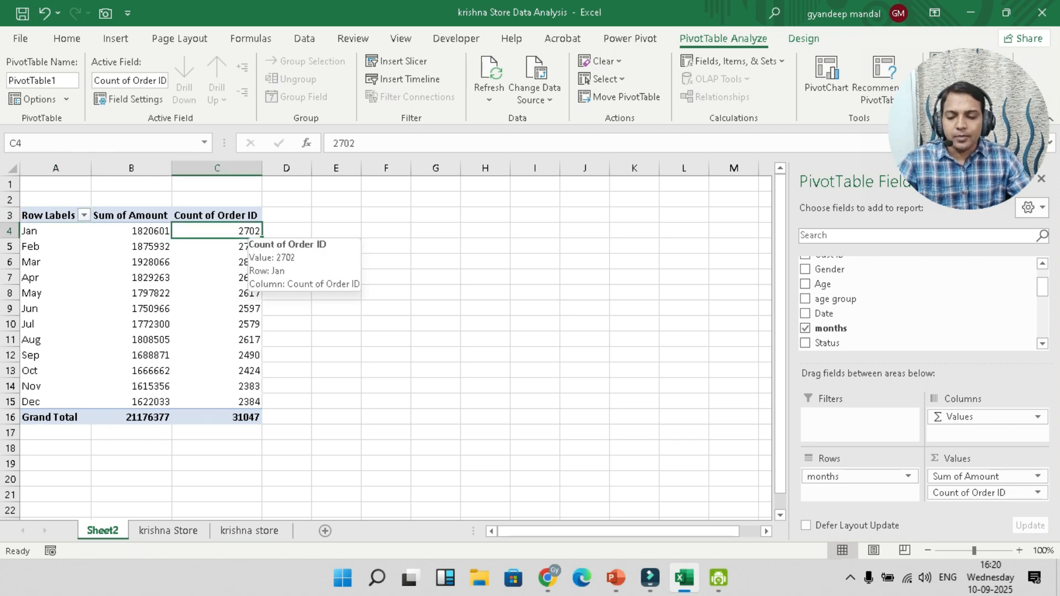
{"action": "left_click", "coordinate": [128, 231]}
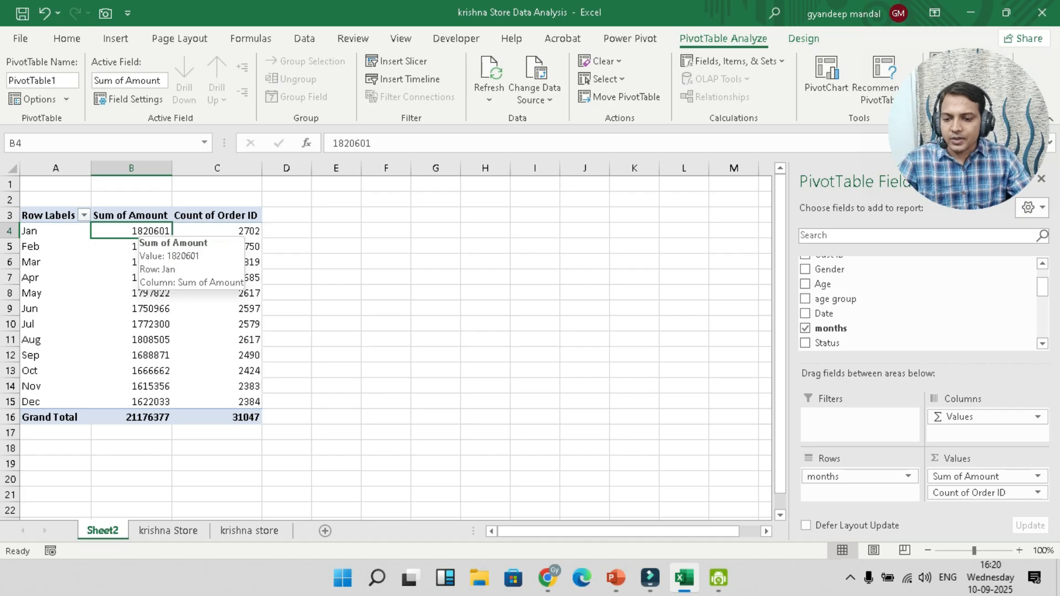
{"action": "left_click", "coordinate": [24, 417]}
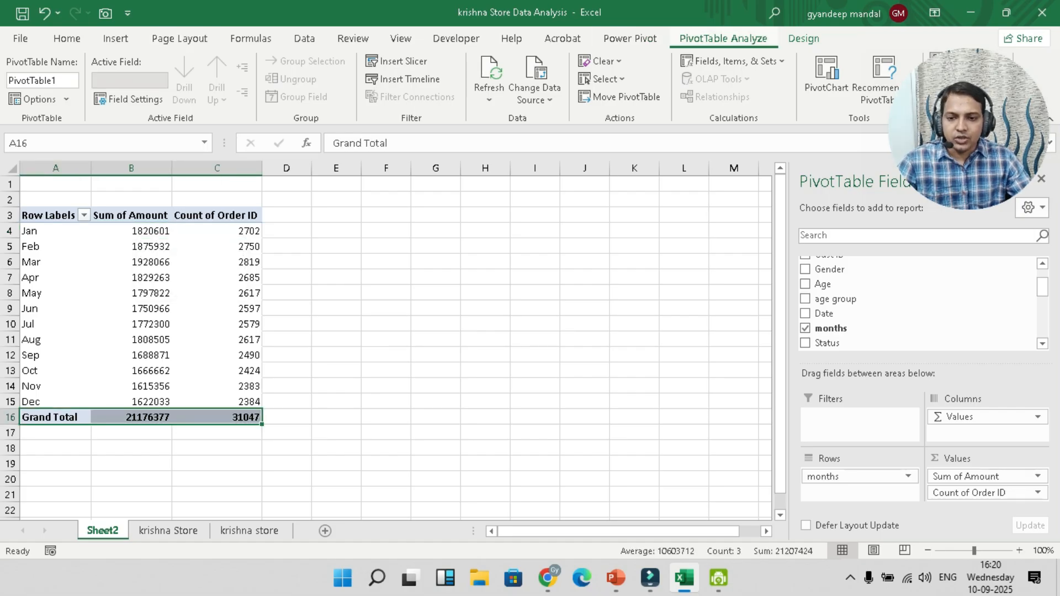
{"action": "left_click", "coordinate": [630, 38]}
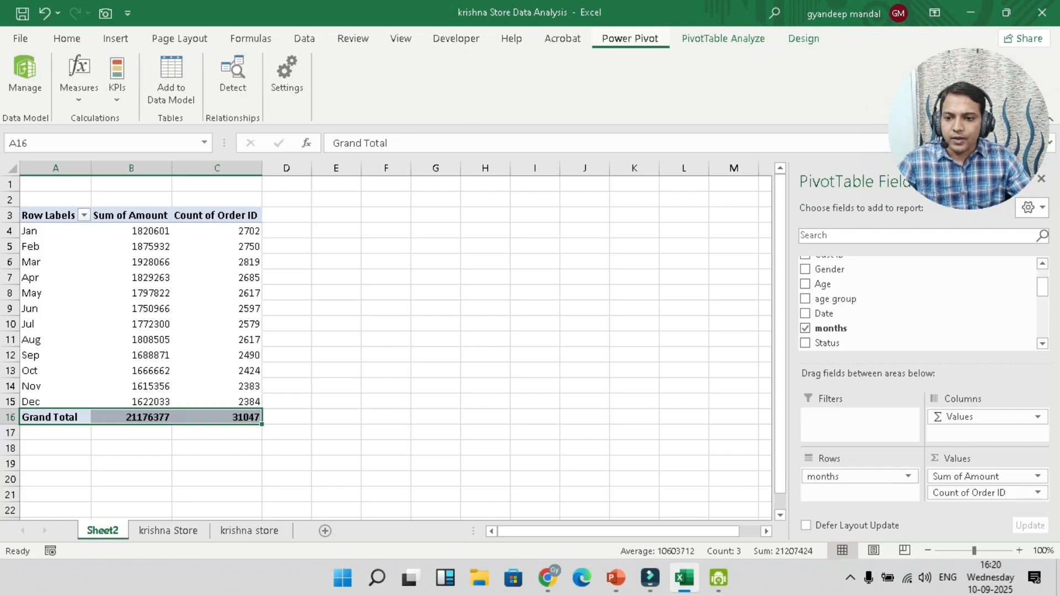
{"action": "left_click", "coordinate": [723, 38]}
{"action": "left_click", "coordinate": [336, 355]}
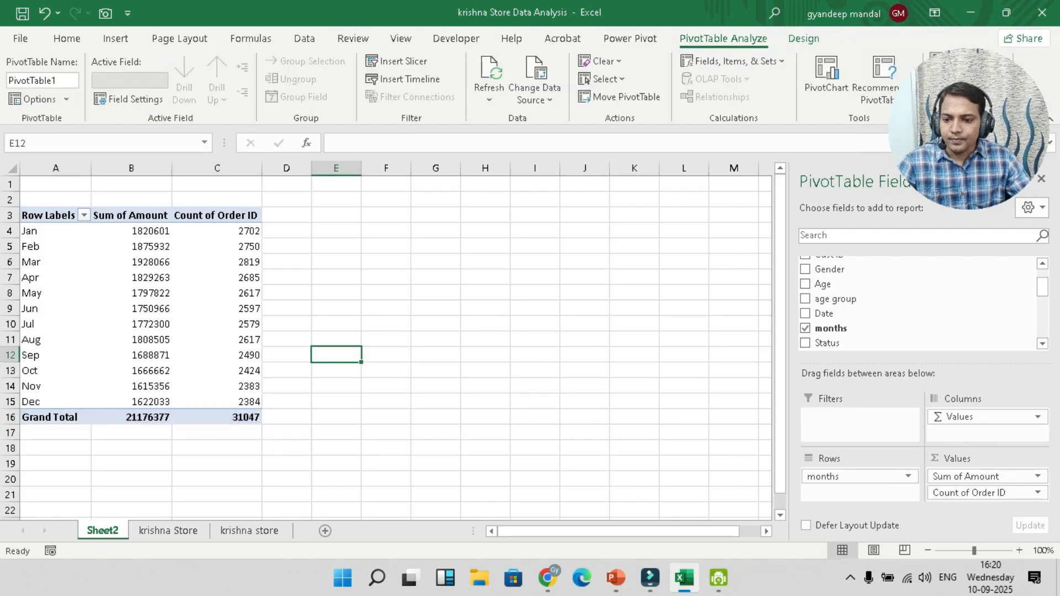
Turn off the PivotTable's grand totals for rows and columns
{"action": "left_click", "coordinate": [50, 215]}
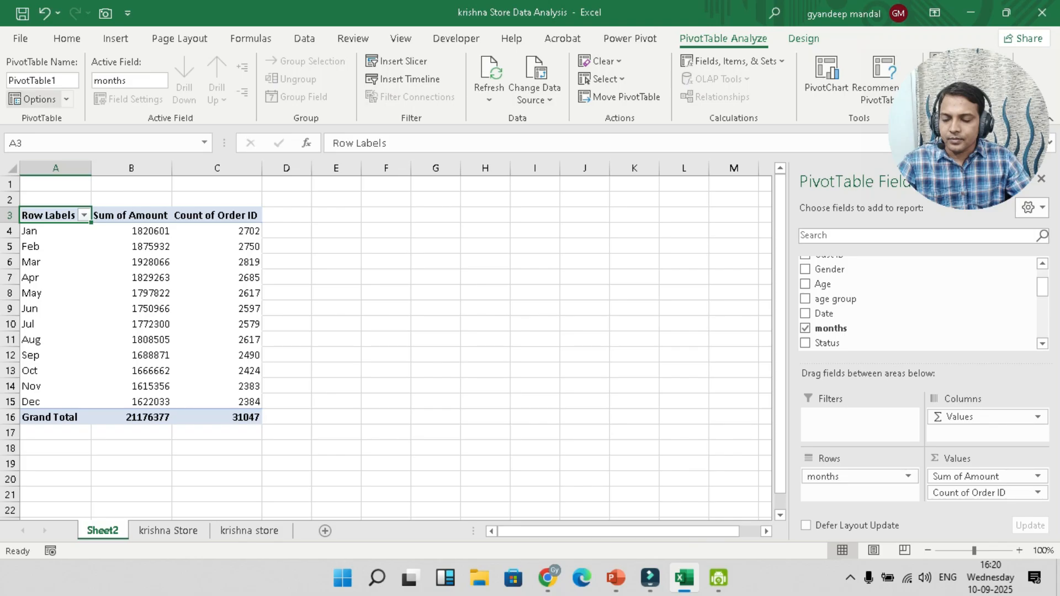
{"action": "left_click", "coordinate": [51, 209]}
{"action": "left_click", "coordinate": [56, 432]}
{"action": "left_click", "coordinate": [55, 417]}
{"action": "key", "text": "ctrl+shift+Right"}
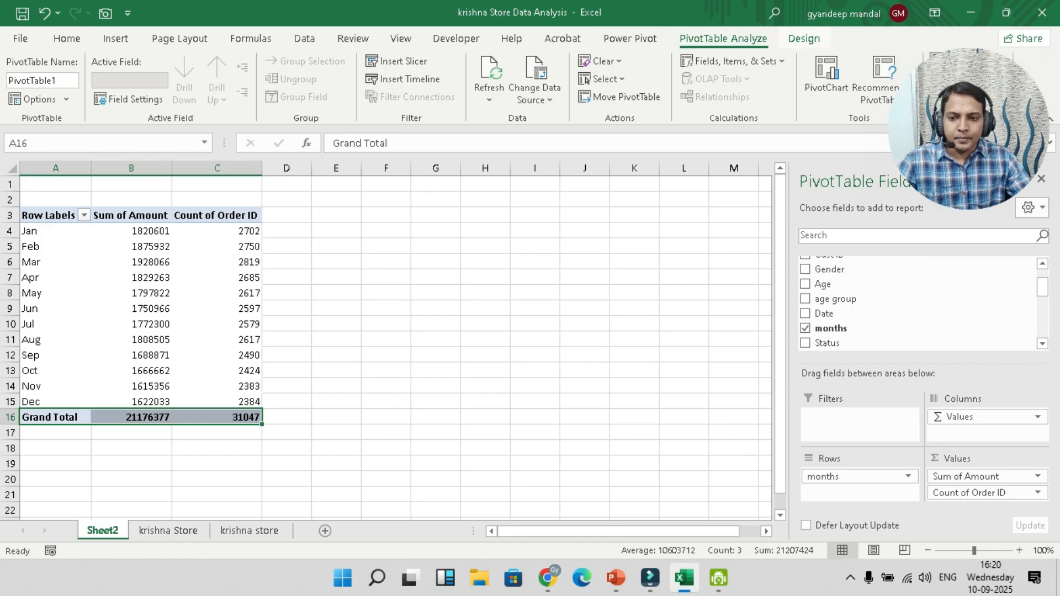
{"action": "left_click", "coordinate": [803, 39]}
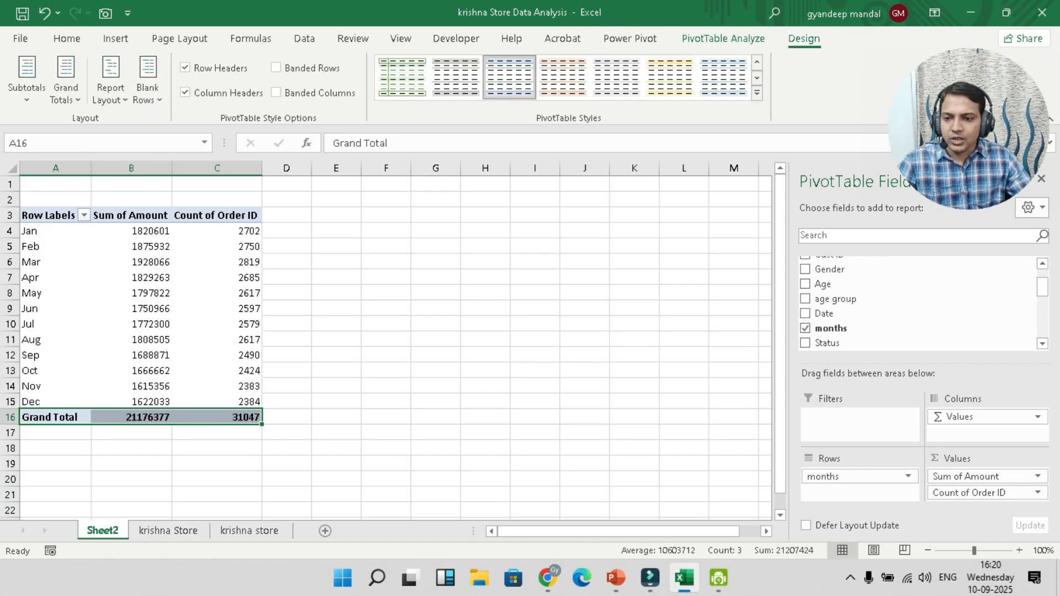
{"action": "left_click", "coordinate": [66, 88]}
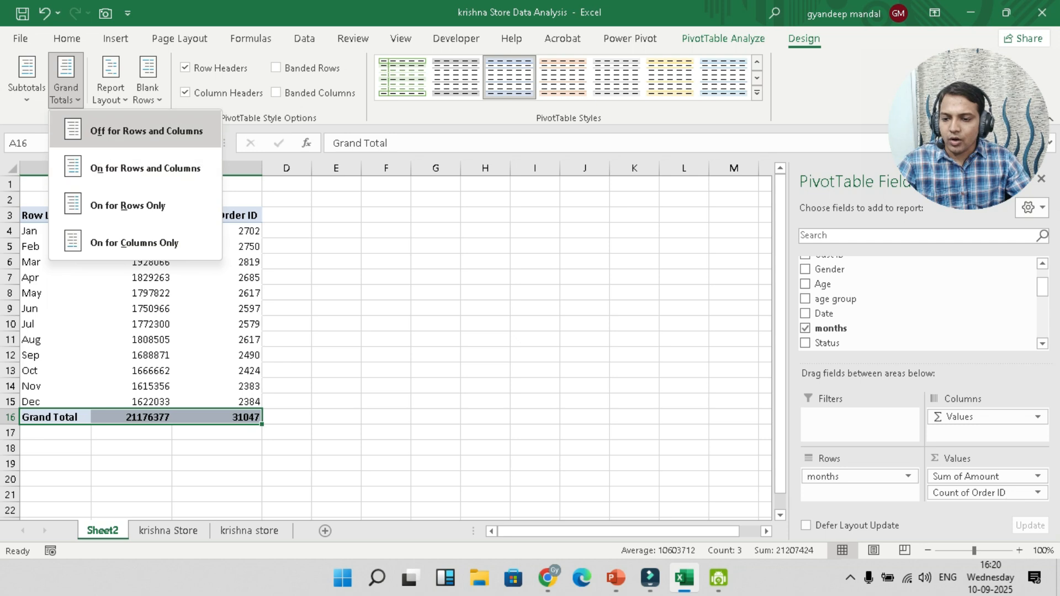
{"action": "left_click", "coordinate": [146, 131]}
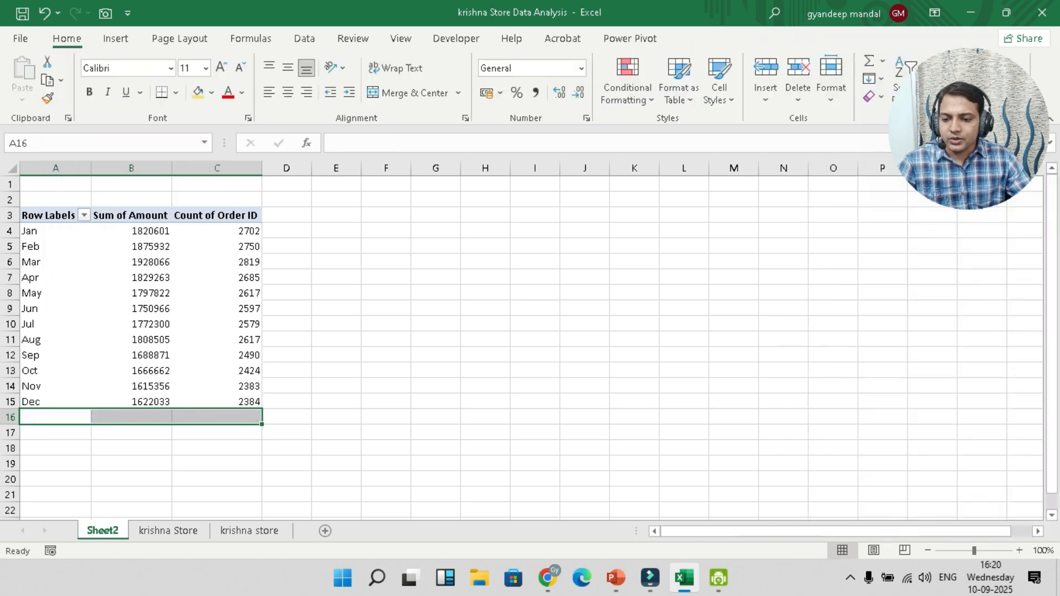
{"action": "left_click", "coordinate": [386, 401]}
Insert a combo PivotChart with Sum of Amount as clustered columns and Count of Order ID as a line on the secondary axis
{"action": "left_click_drag", "start_coordinate": [51, 216], "coordinate": [223, 402]}
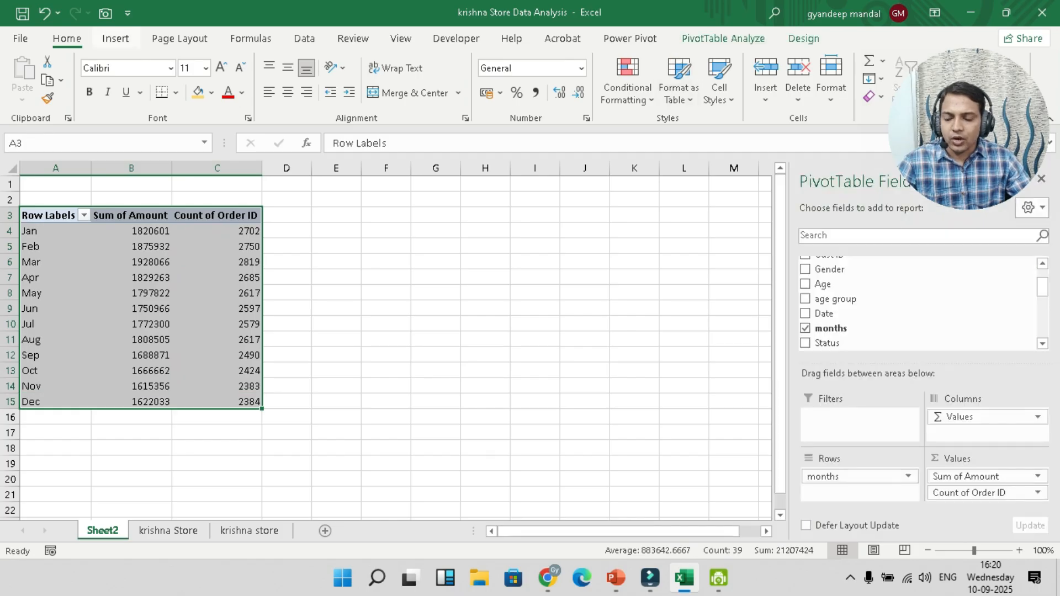
{"action": "left_click", "coordinate": [115, 38]}
{"action": "left_click", "coordinate": [543, 88]}
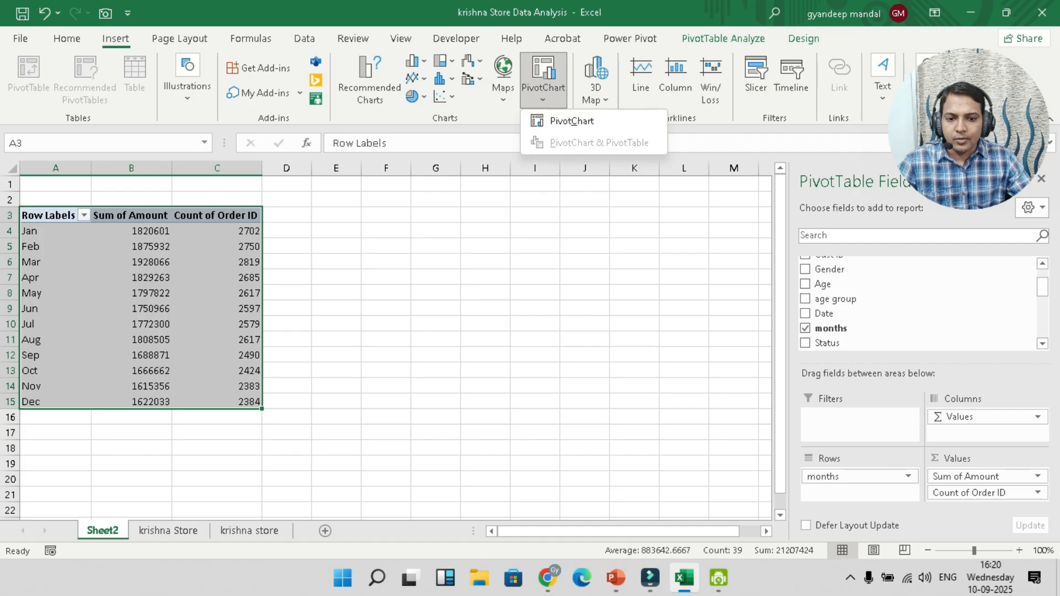
{"action": "left_click", "coordinate": [571, 120]}
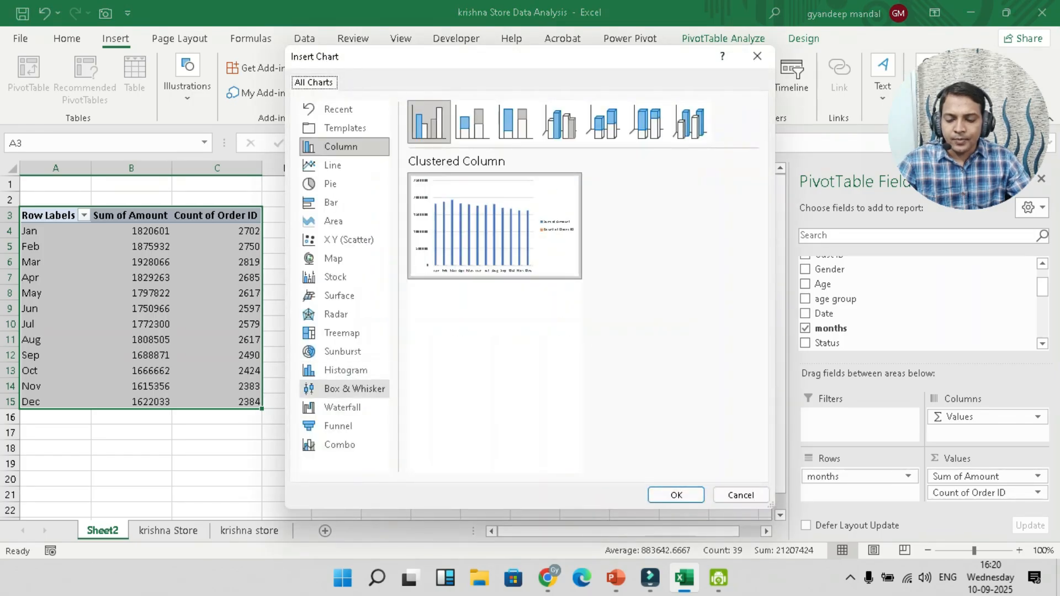
{"action": "left_click", "coordinate": [340, 445]}
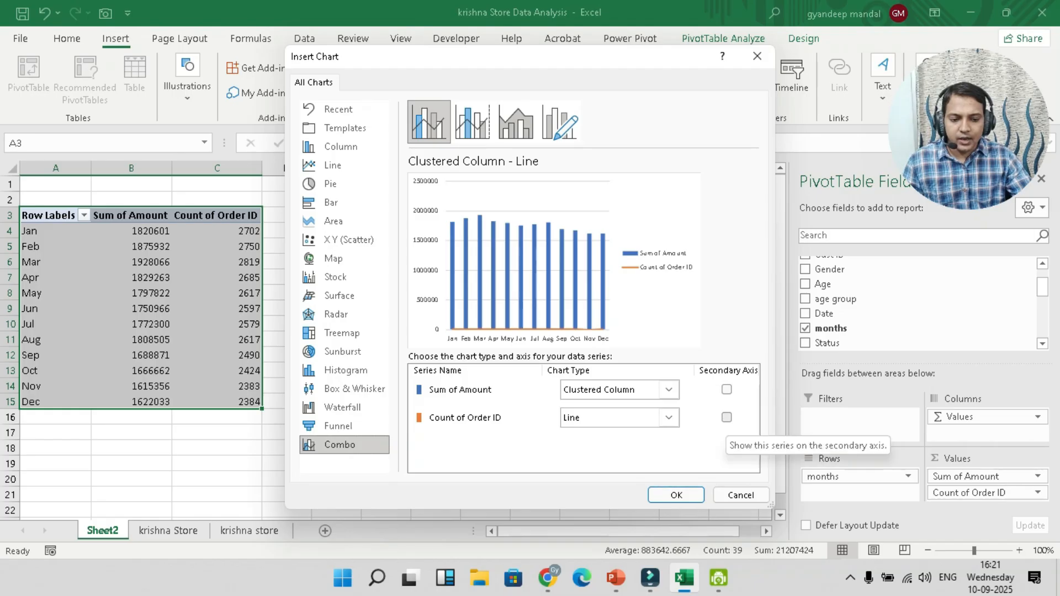
{"action": "left_click", "coordinate": [726, 417]}
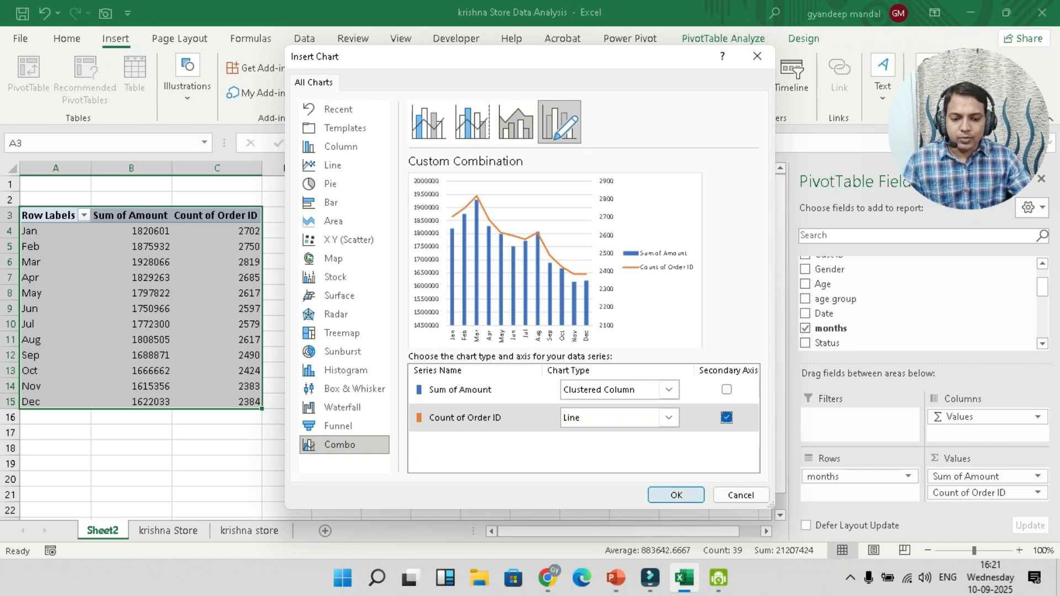
{"action": "key", "text": "Return"}
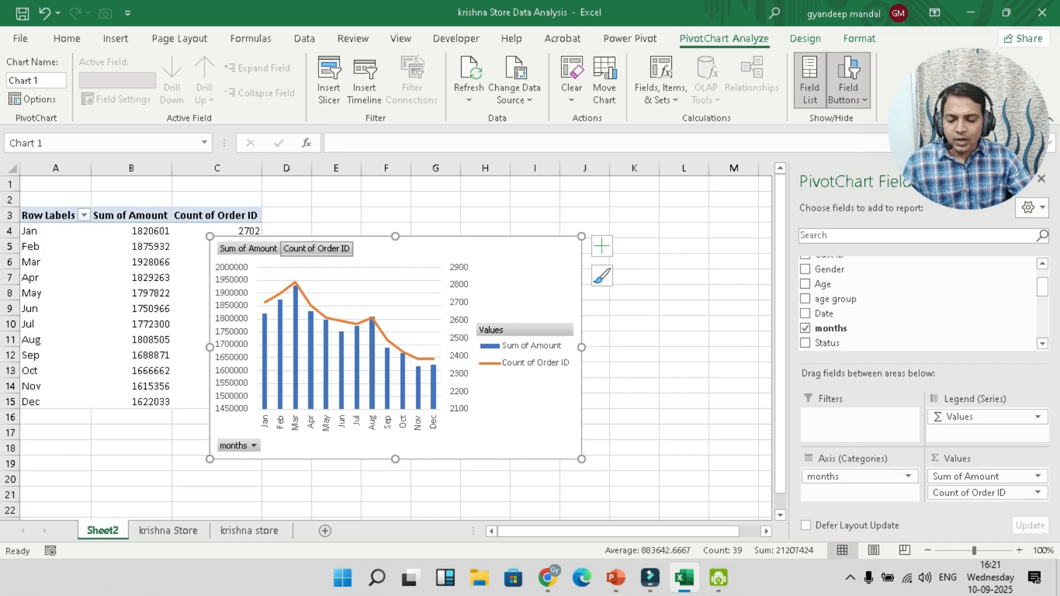
Hide all field buttons on the PivotChart and widen the chart slightly to column J
{"action": "right_click", "coordinate": [317, 249]}
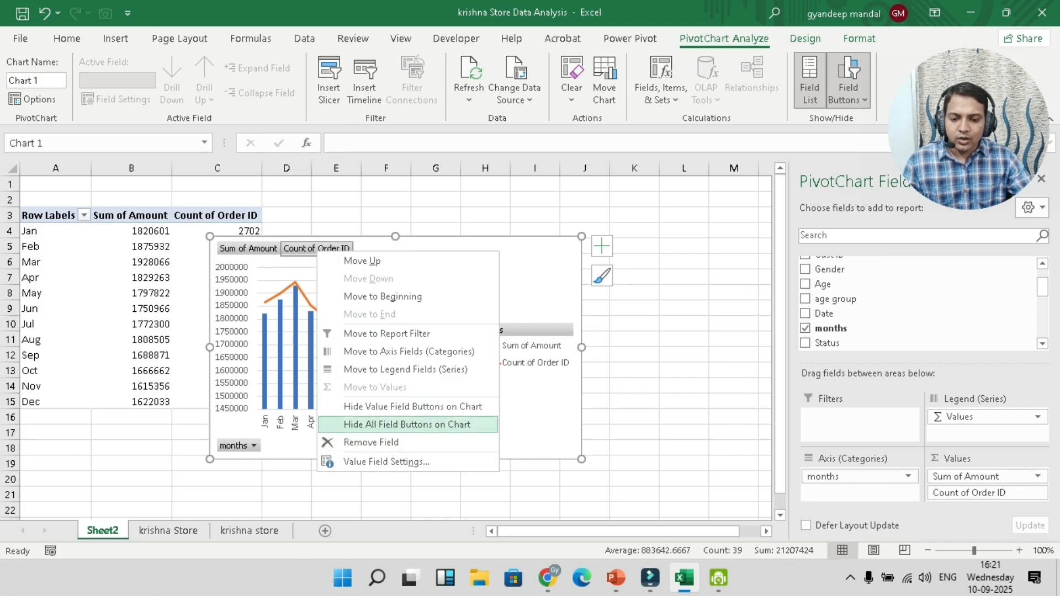
{"action": "key", "text": "Return"}
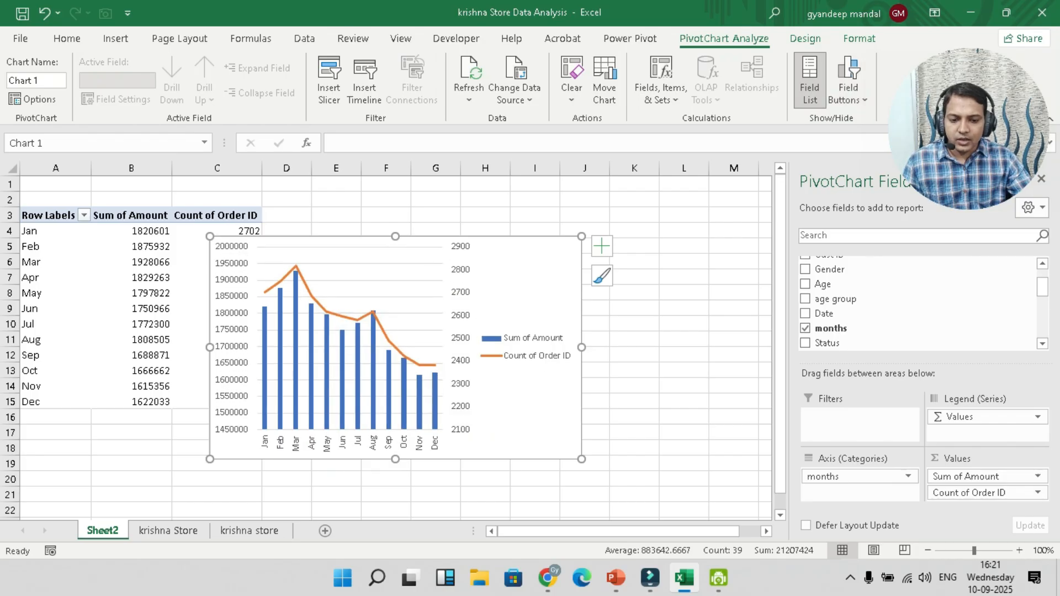
{"action": "left_click_drag", "start_coordinate": [581, 348], "coordinate": [626, 347]}
Lower the upper edge of the chart's plot area to leave empty space above the columns
{"action": "left_click", "coordinate": [408, 281]}
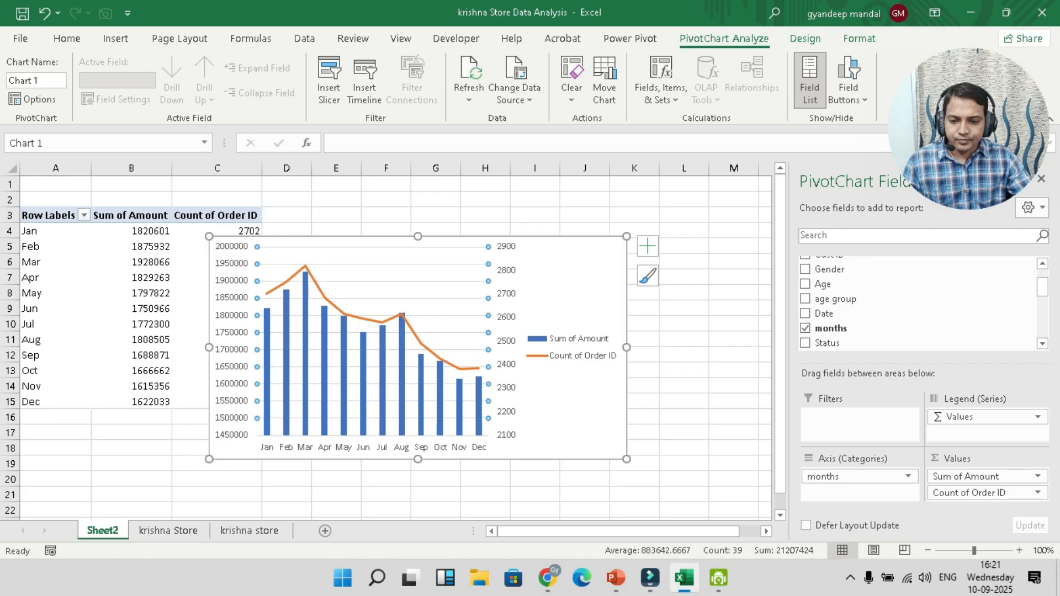
{"action": "key", "text": "Delete"}
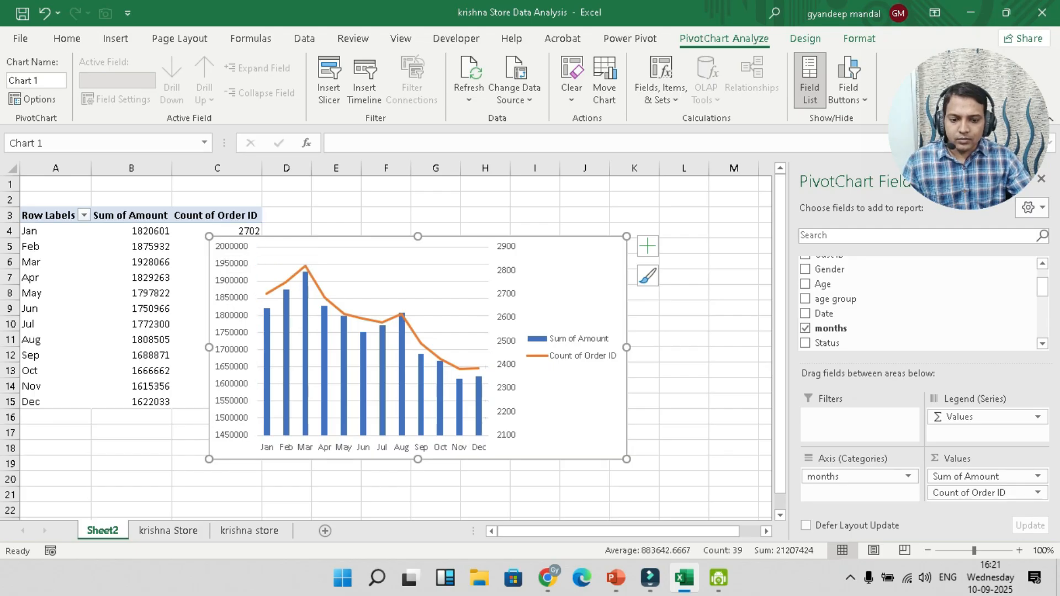
{"action": "left_click", "coordinate": [506, 341]}
{"action": "left_click", "coordinate": [442, 289]}
{"action": "left_click", "coordinate": [231, 340]}
{"action": "left_click", "coordinate": [569, 287]}
{"action": "left_click", "coordinate": [442, 289]}
{"action": "left_click_drag", "start_coordinate": [373, 246], "coordinate": [373, 281]}
{"action": "left_click", "coordinate": [569, 287]}
Add a chart title to the PivotChart and remove its gridlines, leaving data labels off
{"action": "left_click", "coordinate": [648, 246]}
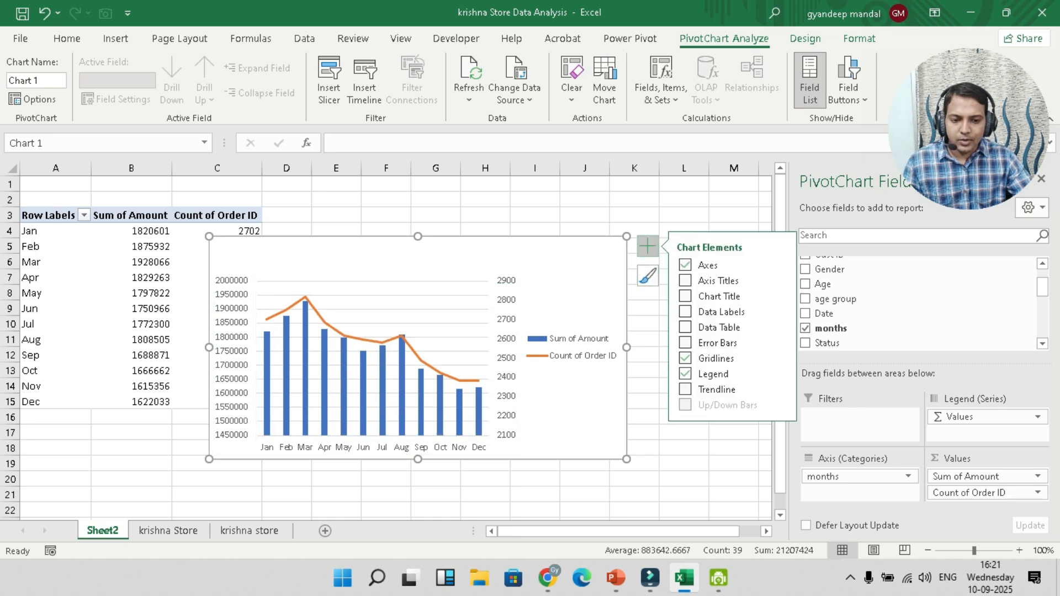
{"action": "left_click", "coordinate": [685, 311]}
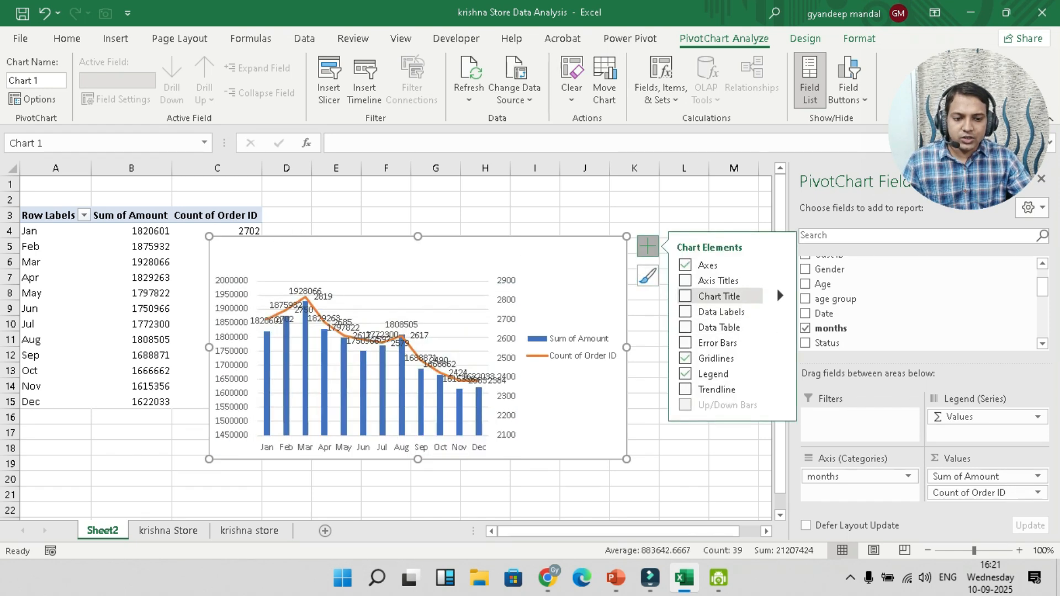
{"action": "left_click", "coordinate": [684, 296]}
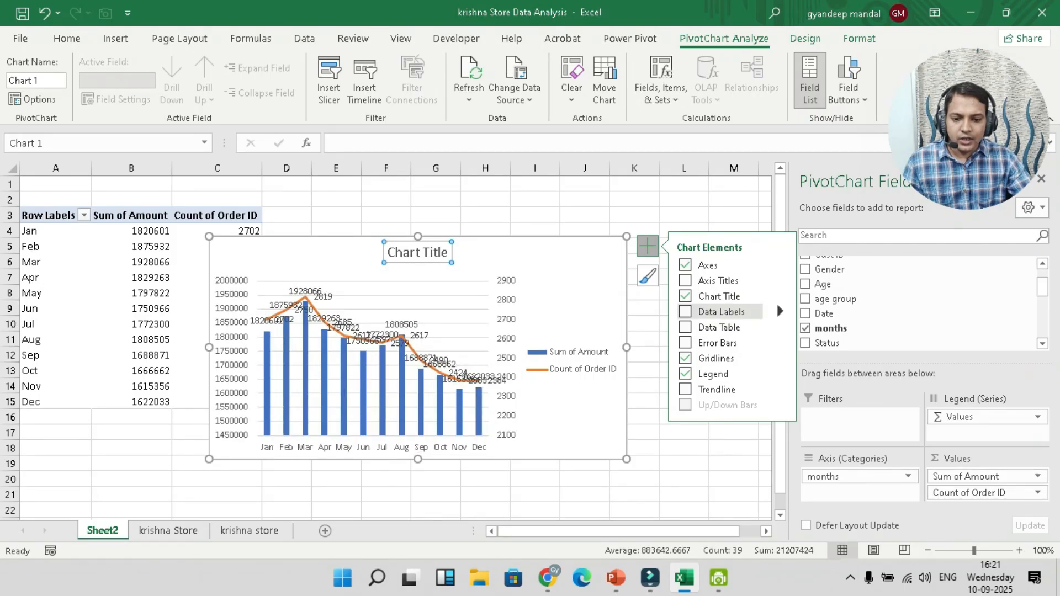
{"action": "left_click", "coordinate": [685, 359]}
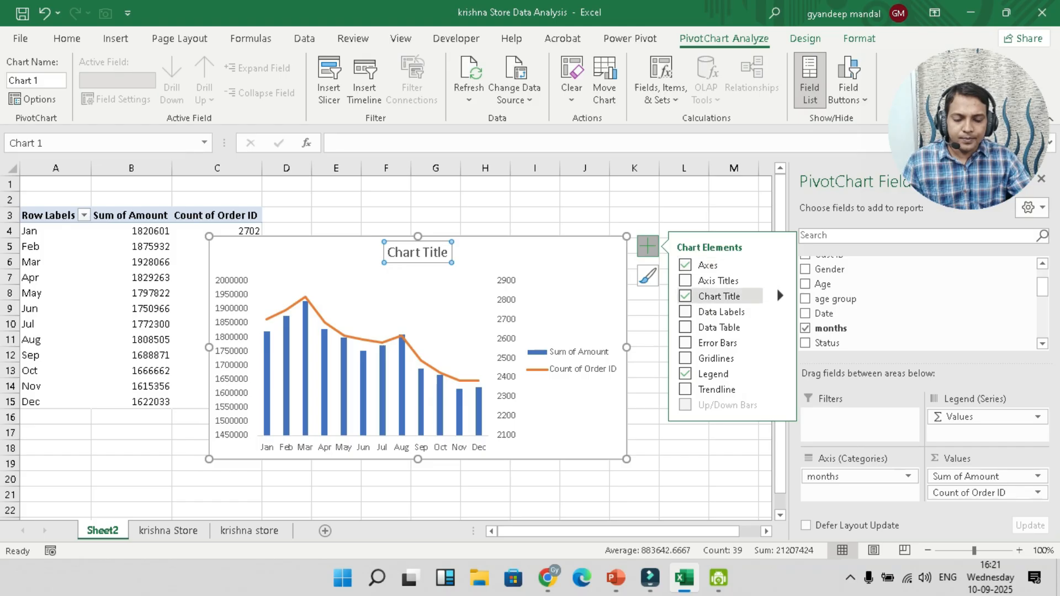
{"action": "key", "text": "Escape"}
Move the legend above the plot area, shift the chart title left of it, and widen the legend into a single row
{"action": "left_click", "coordinate": [571, 360]}
{"action": "left_click_drag", "start_coordinate": [571, 360], "coordinate": [527, 259]}
{"action": "left_click", "coordinate": [417, 252]}
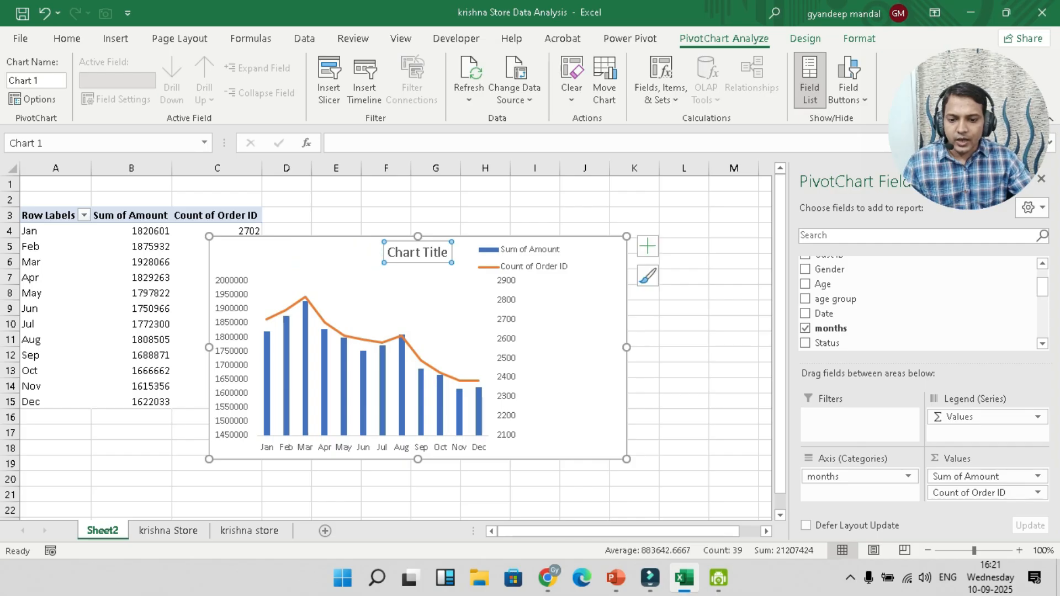
{"action": "left_click_drag", "start_coordinate": [417, 253], "coordinate": [327, 255]}
{"action": "left_click", "coordinate": [523, 258]}
{"action": "left_click_drag", "start_coordinate": [473, 258], "coordinate": [398, 258]}
{"action": "left_click_drag", "start_coordinate": [573, 276], "coordinate": [613, 277]}
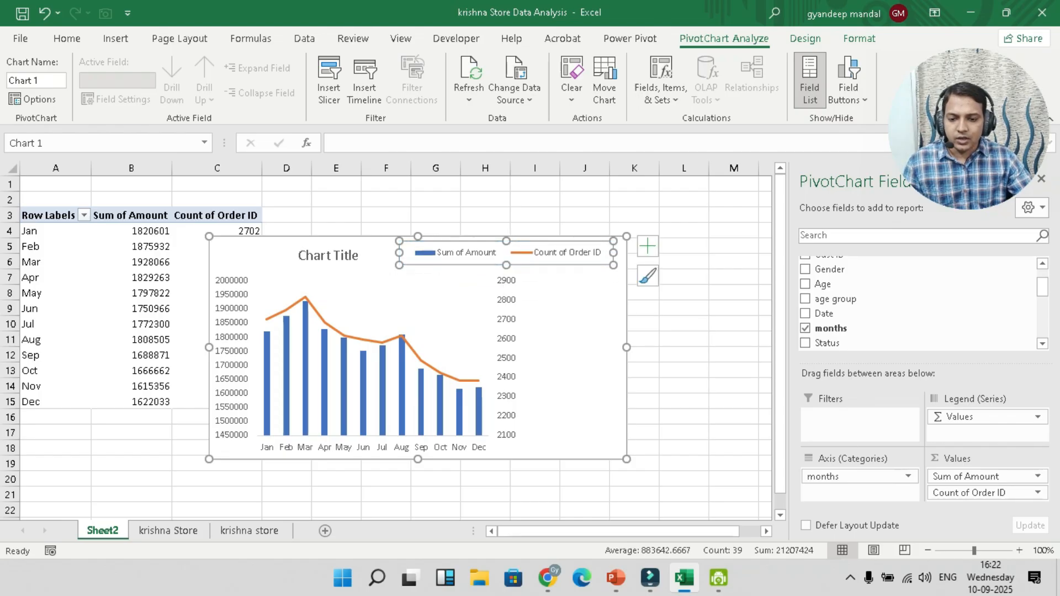
Replace the placeholder chart title with ORDERS VS SALES
{"action": "left_click", "coordinate": [346, 255]}
{"action": "double_click", "coordinate": [346, 255]}
{"action": "left_click_drag", "start_coordinate": [299, 256], "coordinate": [360, 256]}
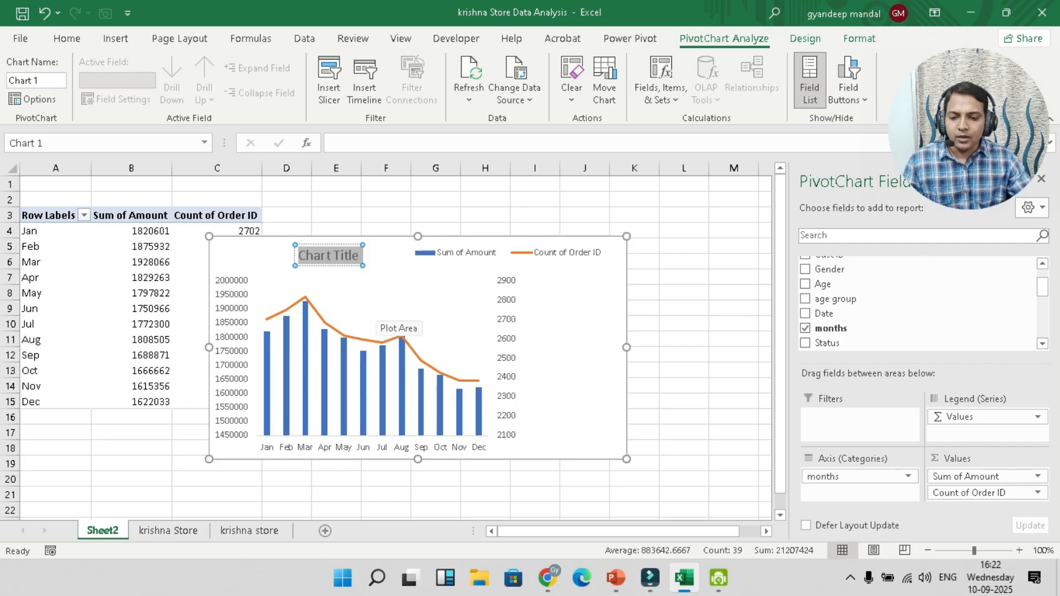
{"action": "type", "text": "ORDERS VA"}
{"action": "key", "text": "BackSpace"}
{"action": "type", "text": "S SALES"}
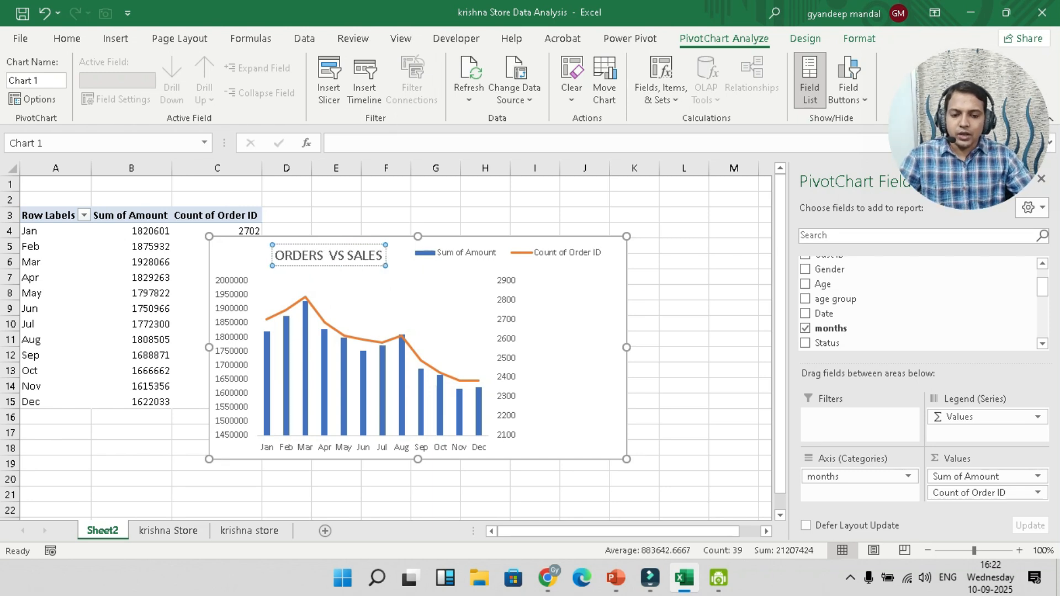
{"action": "left_click", "coordinate": [563, 342]}
Color the ORDERS VS SALES chart title text red
{"action": "left_click", "coordinate": [301, 255]}
{"action": "left_click_drag", "start_coordinate": [299, 256], "coordinate": [407, 255]}
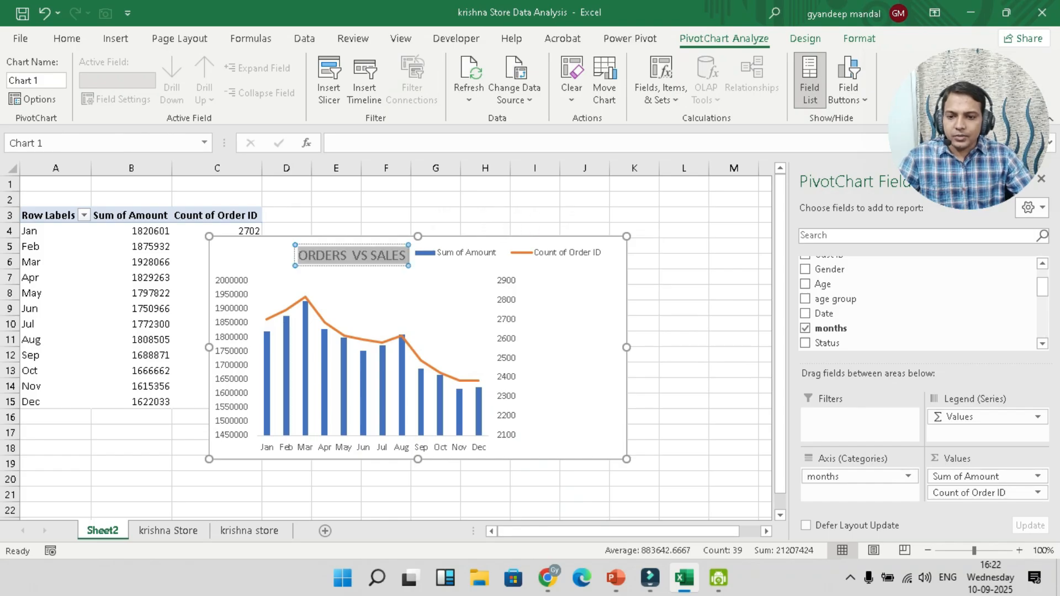
{"action": "left_click", "coordinate": [67, 38]}
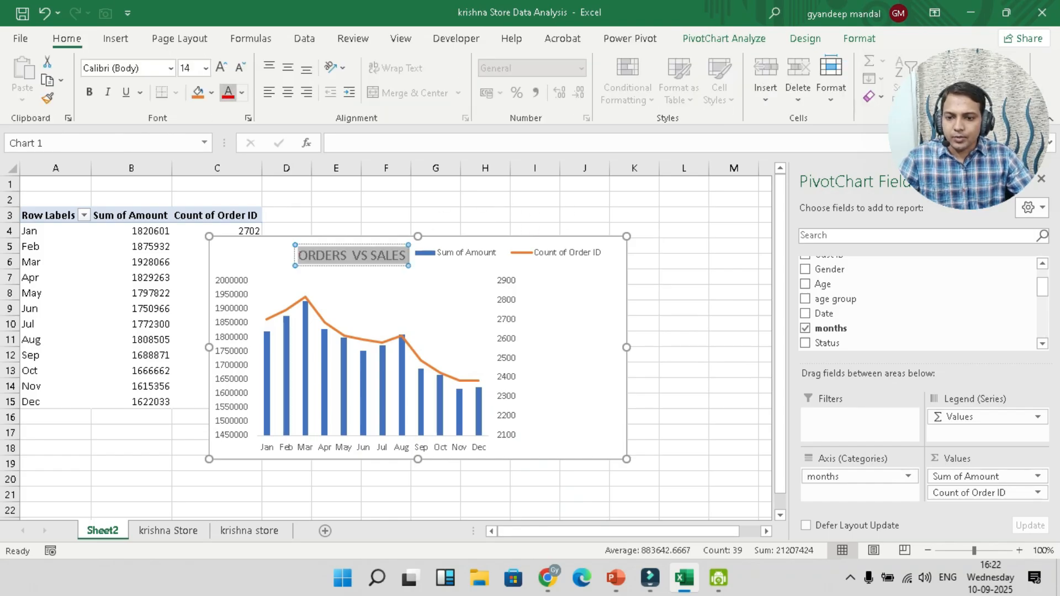
{"action": "left_click", "coordinate": [228, 92]}
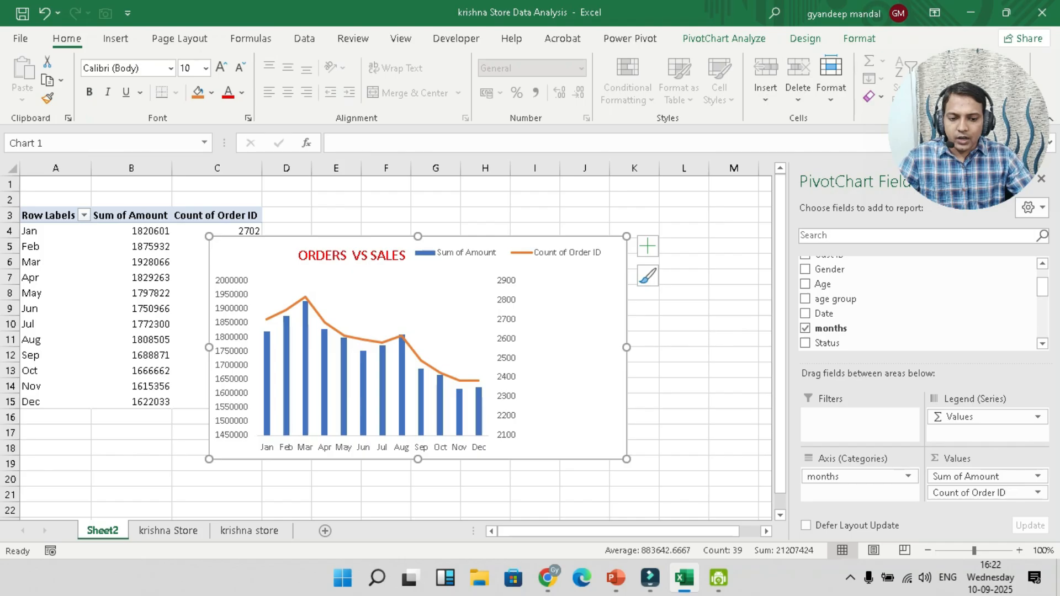
{"action": "left_click", "coordinate": [503, 347]}
Widen the plot area to fill the chart, shrink the chart slightly, and move it clear of the PivotTable
{"action": "left_click", "coordinate": [464, 326]}
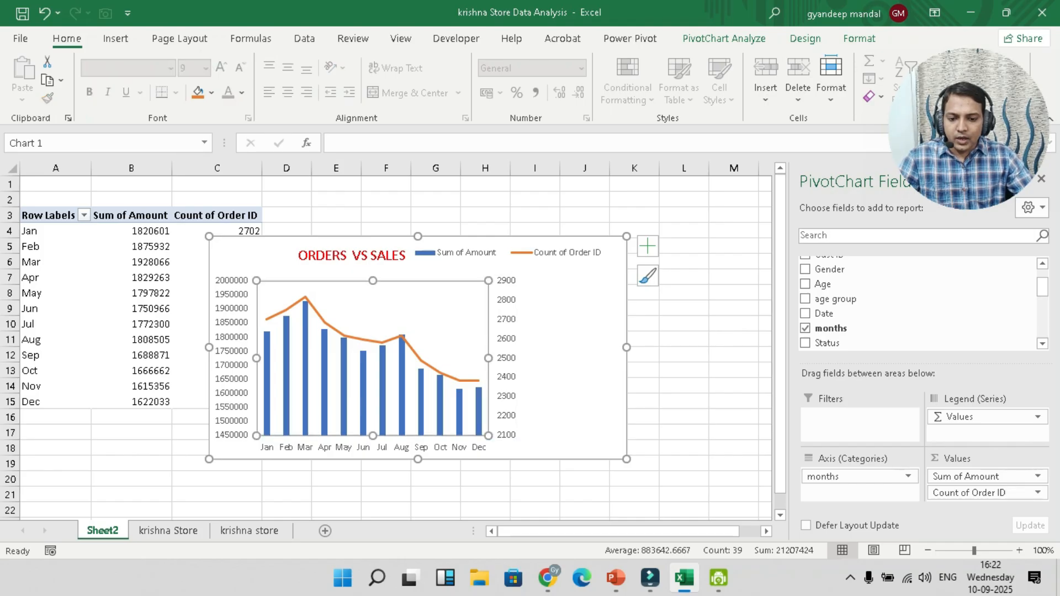
{"action": "left_click_drag", "start_coordinate": [488, 358], "coordinate": [581, 358]}
{"action": "left_click_drag", "start_coordinate": [626, 459], "coordinate": [612, 445]}
{"action": "left_click_drag", "start_coordinate": [475, 267], "coordinate": [550, 261]}
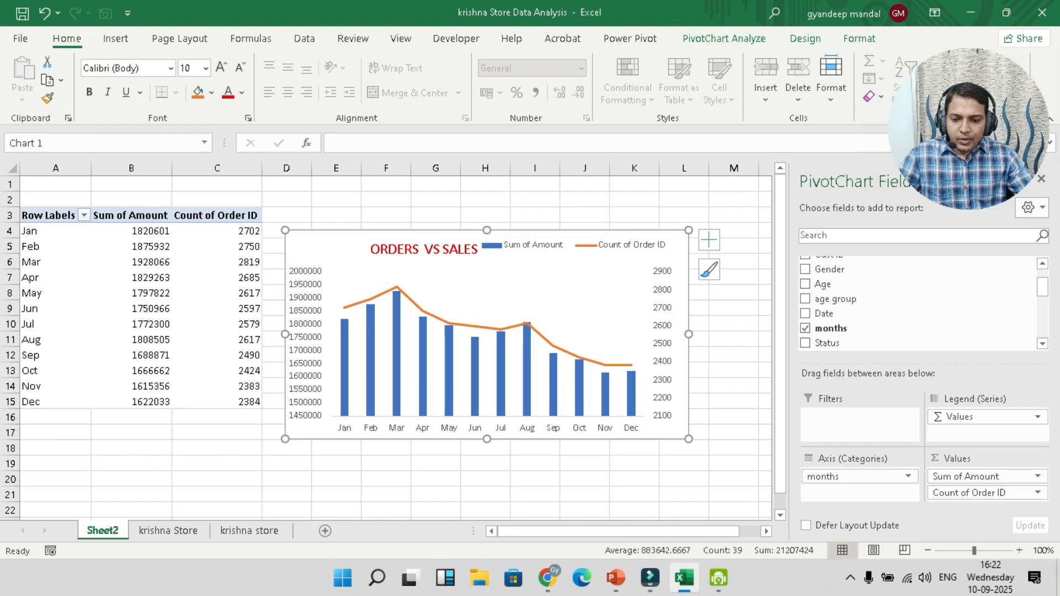
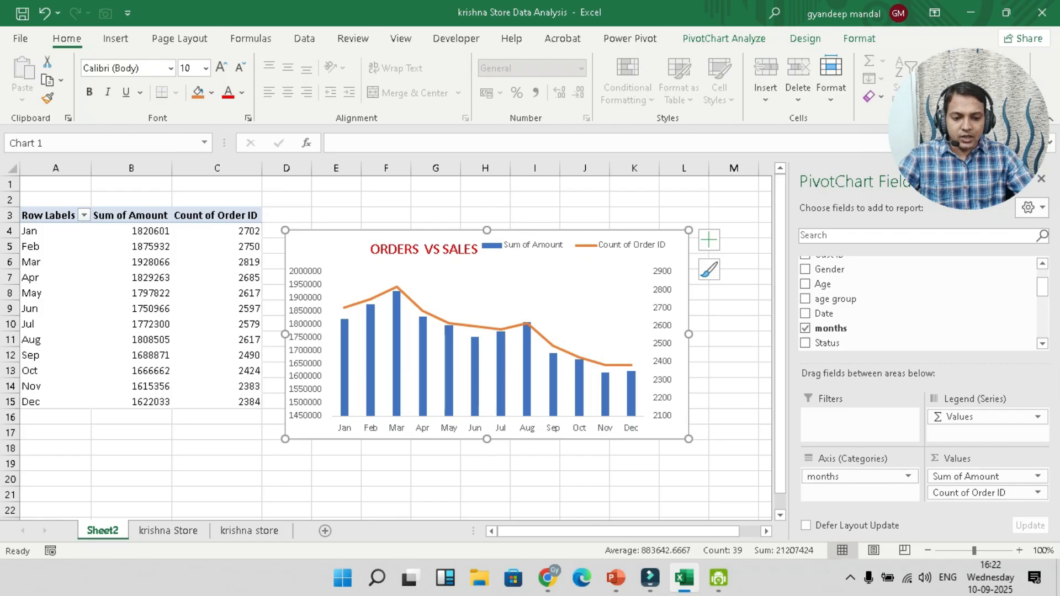
Apply the custom number format code =0.00,,"M" to the chart's primary vertical axis showing the sales amounts
{"action": "left_click", "coordinate": [334, 332]}
{"action": "left_click", "coordinate": [309, 338]}
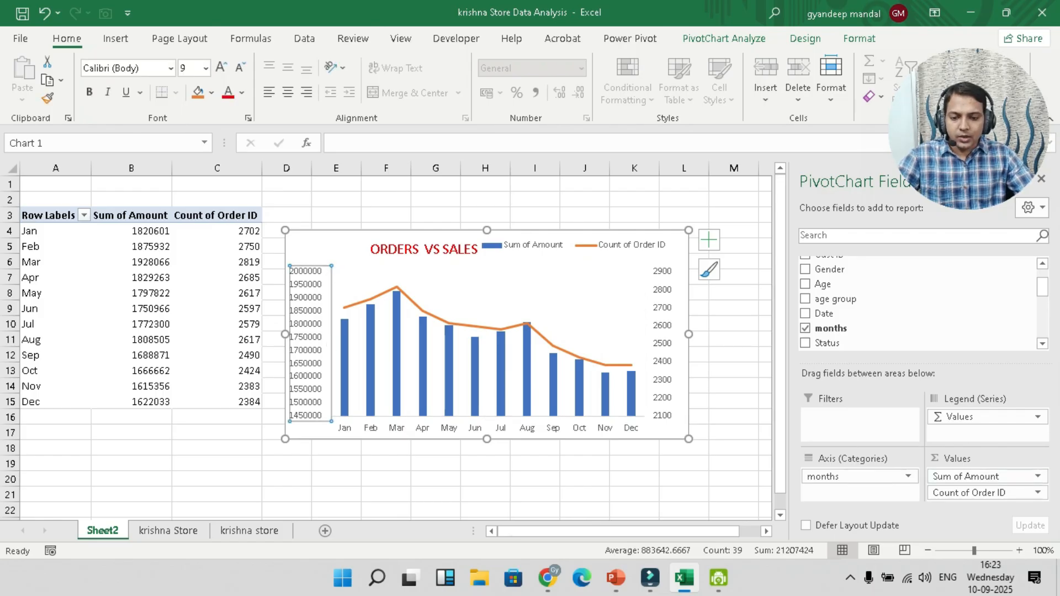
{"action": "left_click", "coordinate": [1041, 179]}
{"action": "scroll", "coordinate": [905, 479], "scroll_direction": "down", "scroll_amount": 4}
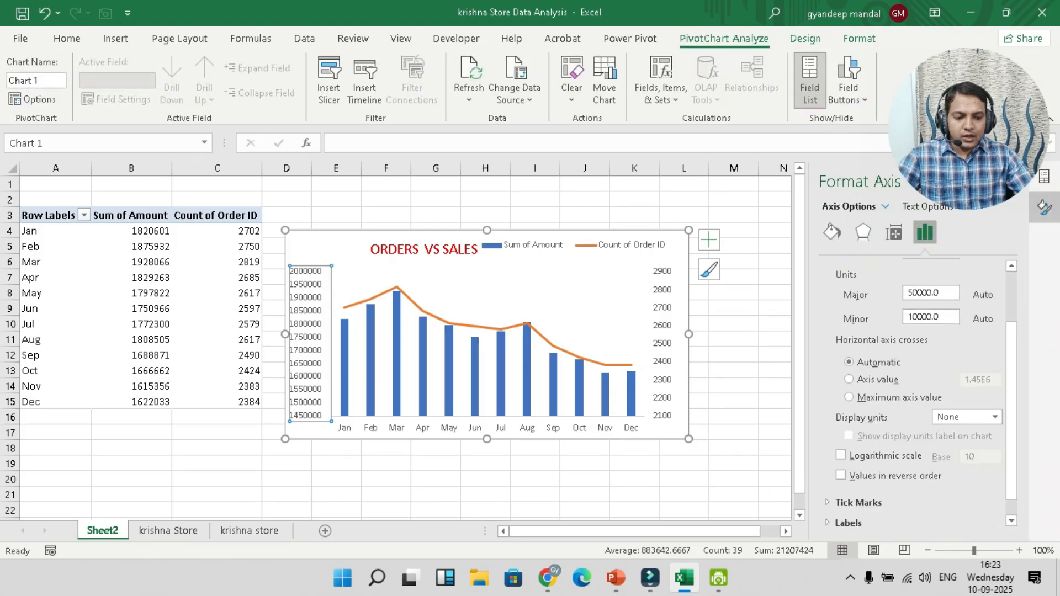
{"action": "left_click", "coordinate": [852, 520]}
{"action": "scroll", "coordinate": [905, 497], "scroll_direction": "down", "scroll_amount": 2}
{"action": "scroll", "coordinate": [910, 469], "scroll_direction": "down", "scroll_amount": 1}
{"action": "left_click", "coordinate": [911, 493]}
{"action": "key", "text": "ctrl+a"}
{"action": "type", "text": "="}
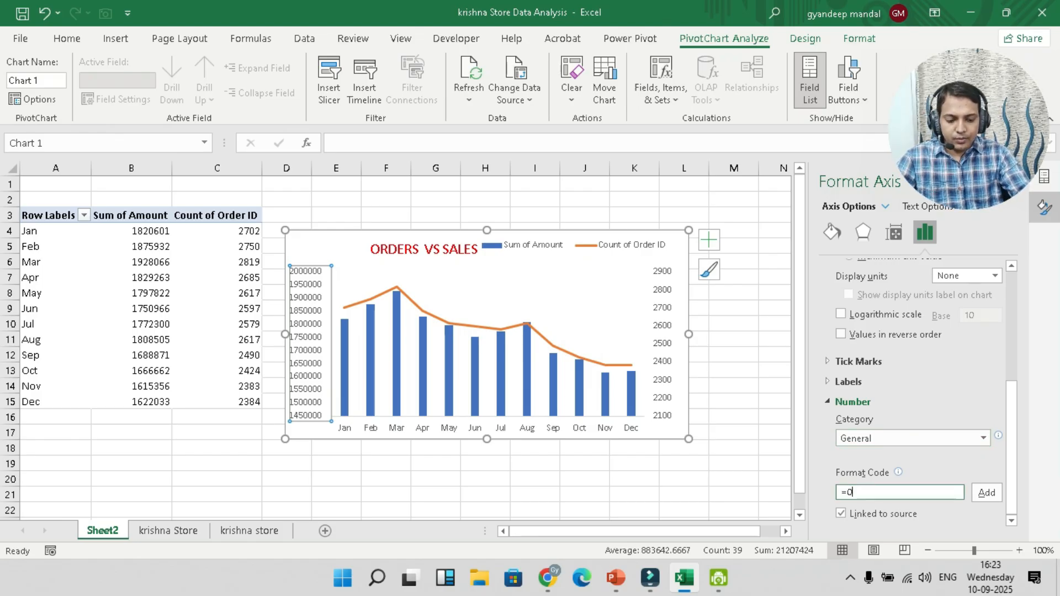
{"action": "type", "text": "0.00"}
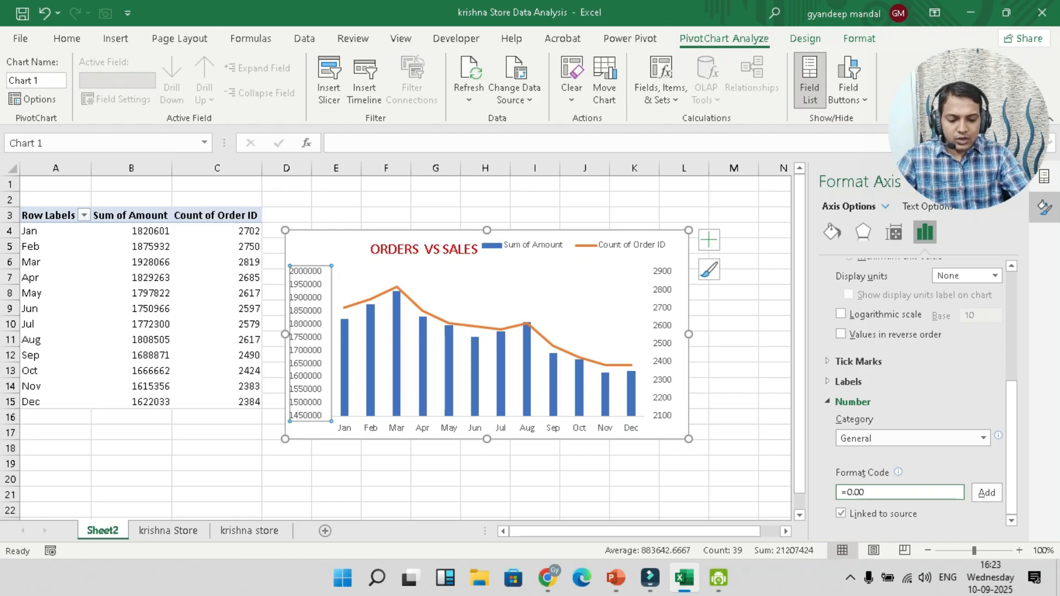
{"action": "key", "text": "BackSpace"}
{"action": "key", "text": "BackSpace"}
{"action": "key", "text": "BackSpace"}
{"action": "key", "text": "BackSpace"}
{"action": "key", "text": "BackSpace"}
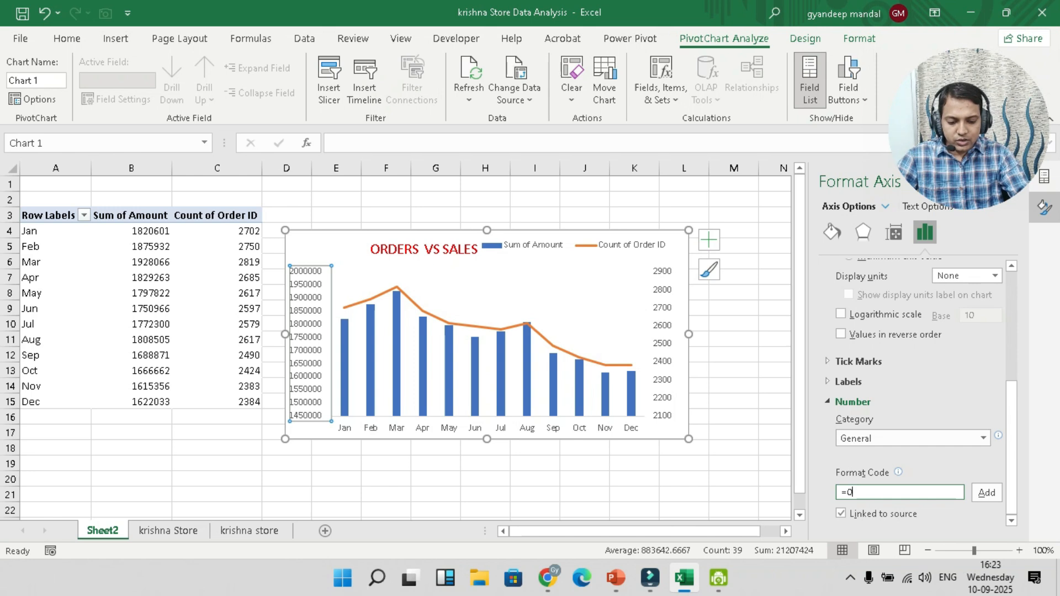
{"action": "type", "text": ".00"}
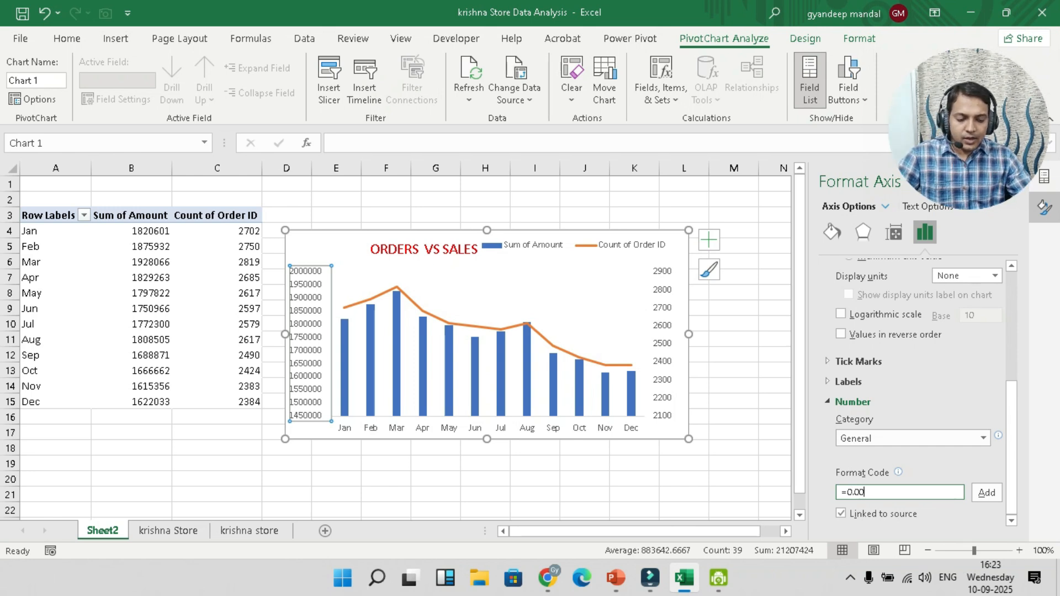
{"action": "type", "text": ",,\"M"}
{"action": "key", "text": "Tab"}
{"action": "key", "text": "Return"}
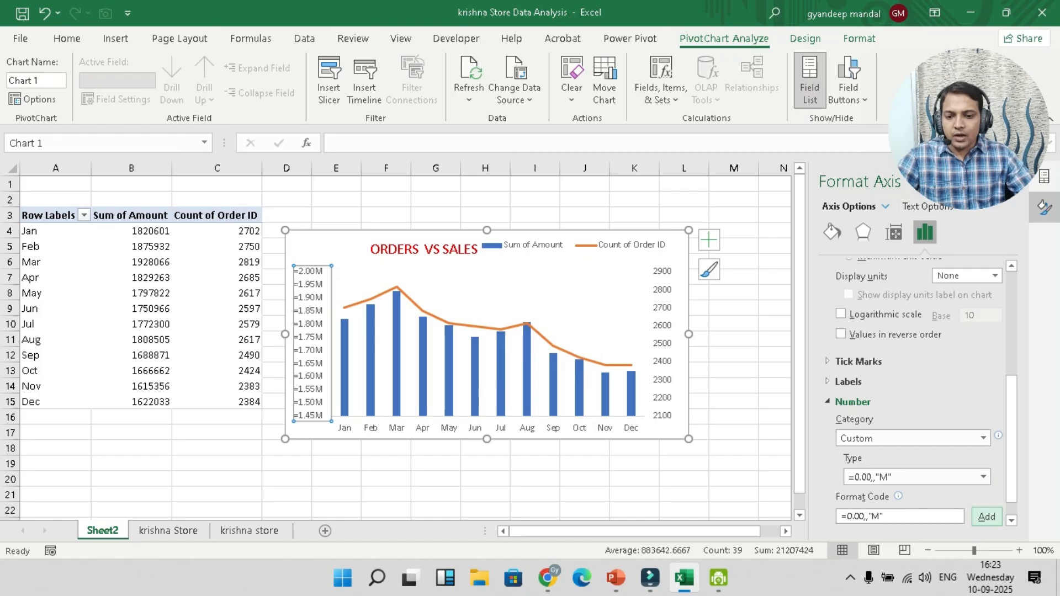
Correct the sales axis format code to 0.00,,"M" without the equals sign, and move the chart slightly up
{"action": "left_click", "coordinate": [982, 477]}
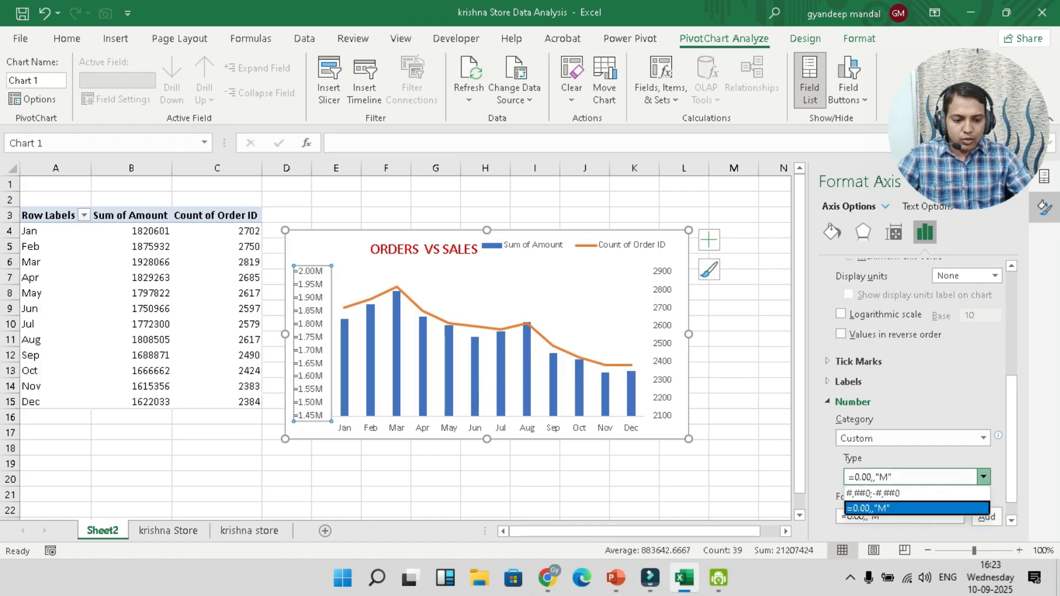
{"action": "left_click", "coordinate": [841, 518]}
{"action": "key", "text": "BackSpace"}
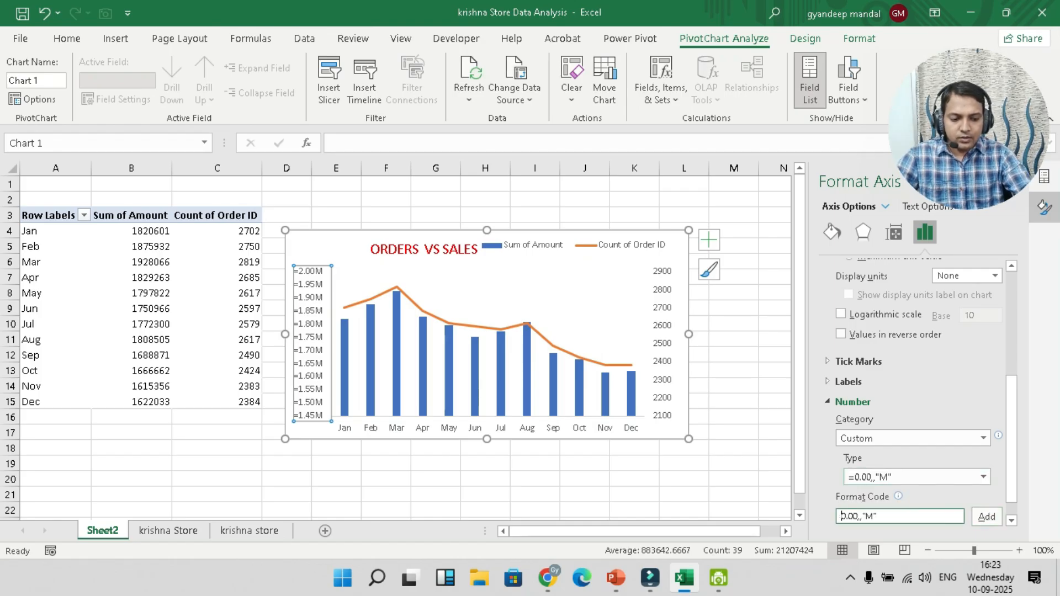
{"action": "left_click", "coordinate": [983, 477]}
{"action": "left_click", "coordinate": [983, 477]}
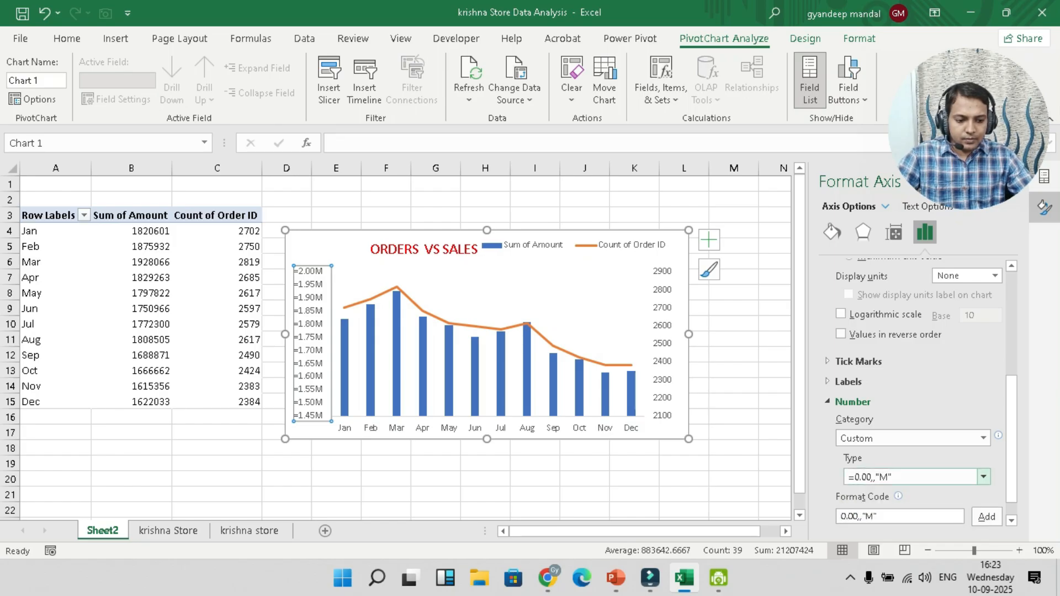
{"action": "left_click", "coordinate": [986, 517]}
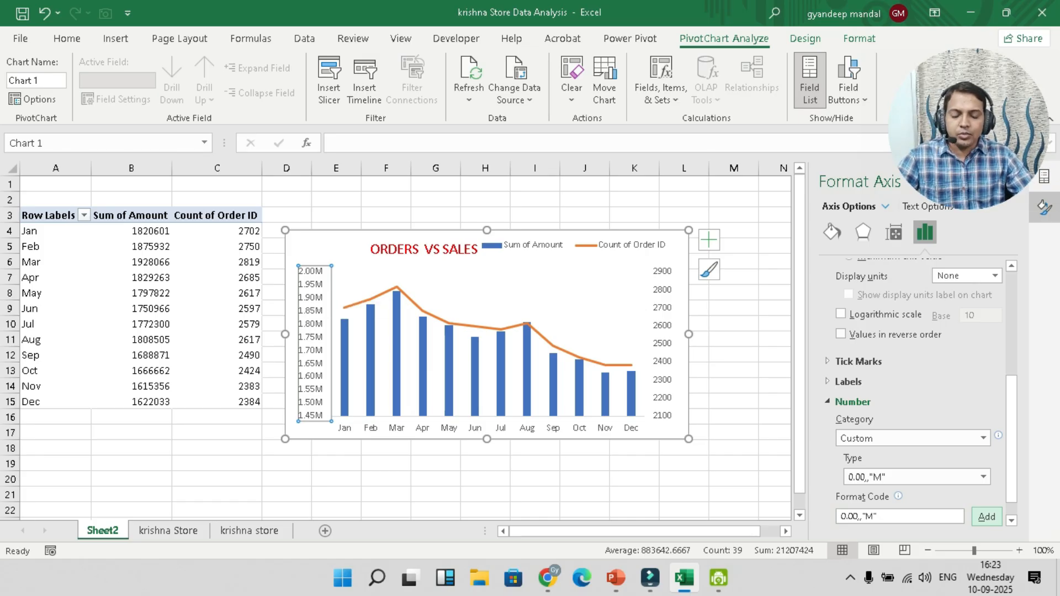
{"action": "left_click_drag", "start_coordinate": [331, 246], "coordinate": [343, 230]}
Rename Sheet2 as ORDERS VS SALES
{"action": "right_click", "coordinate": [102, 530]}
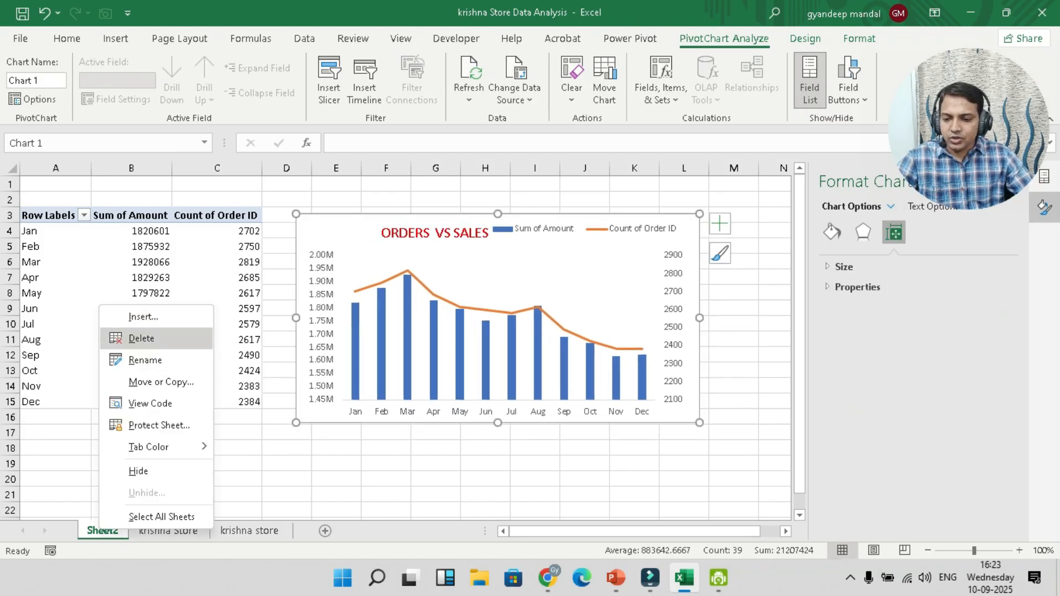
{"action": "left_click", "coordinate": [144, 360]}
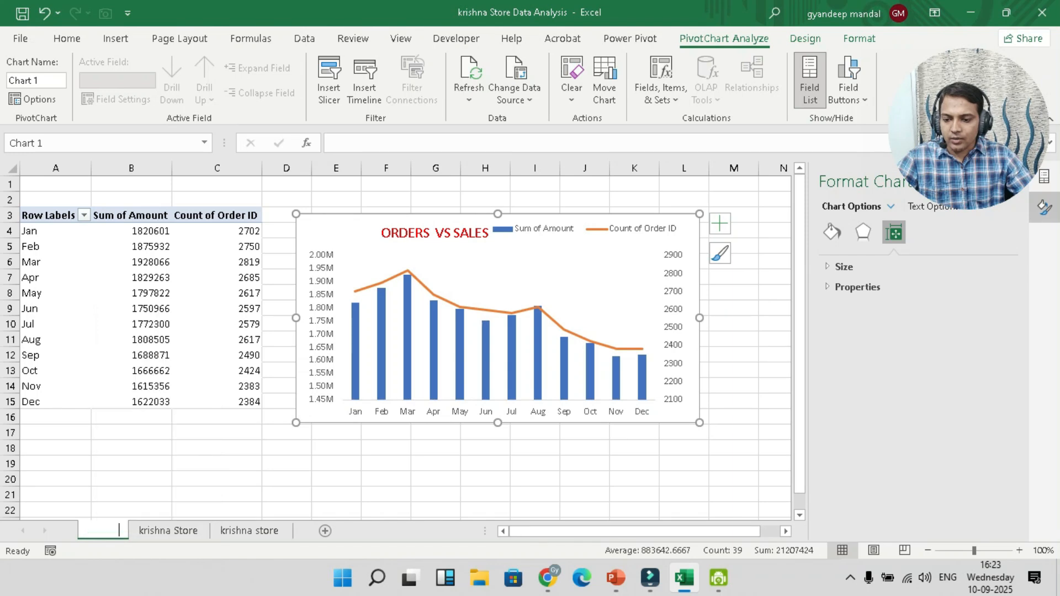
{"action": "type", "text": "ORDERS"}
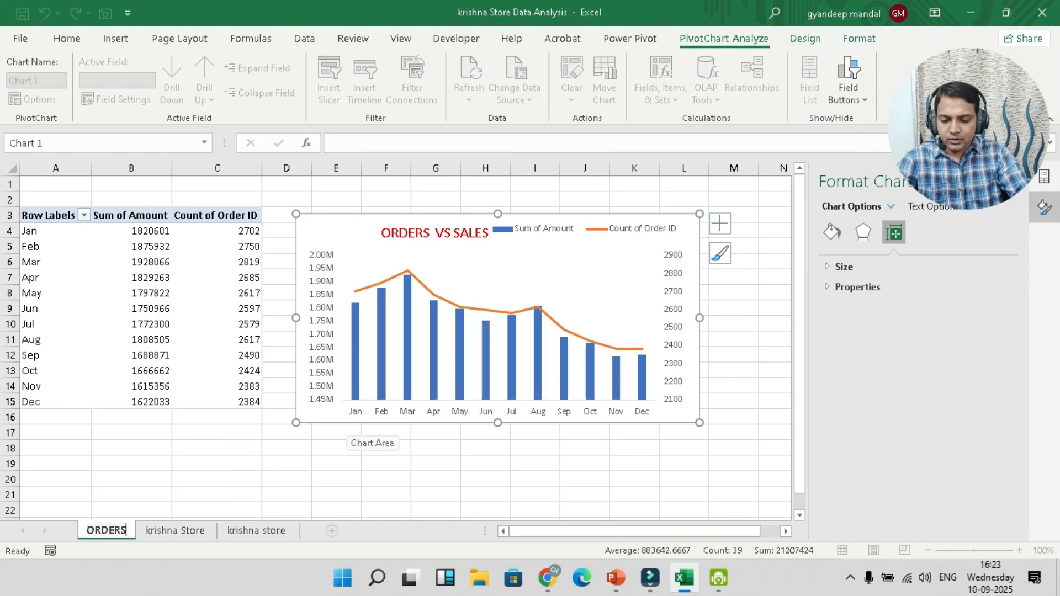
{"action": "type", "text": " VS SALES"}
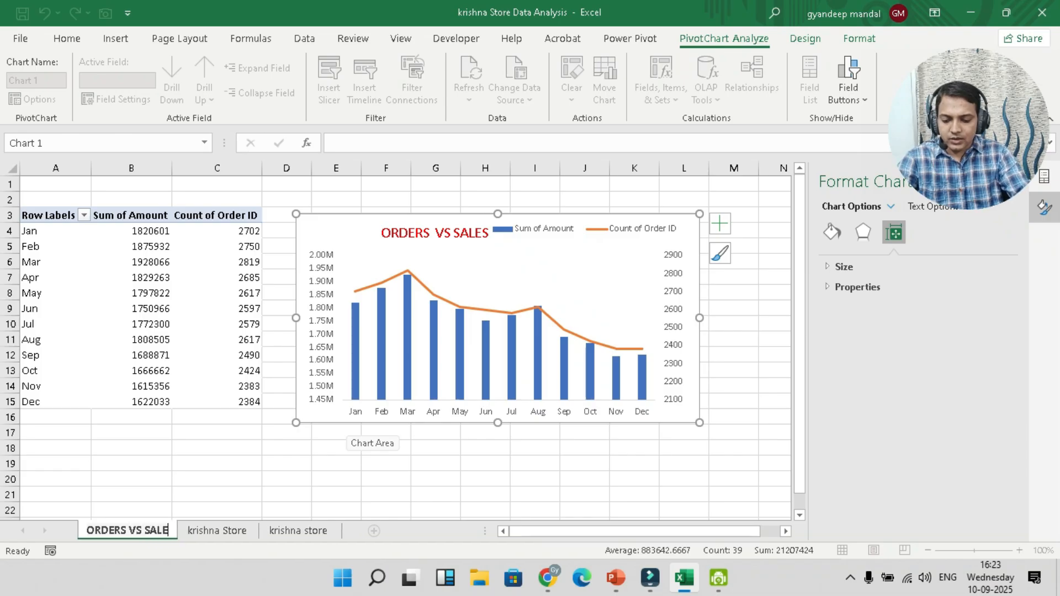
{"action": "left_click", "coordinate": [386, 495]}
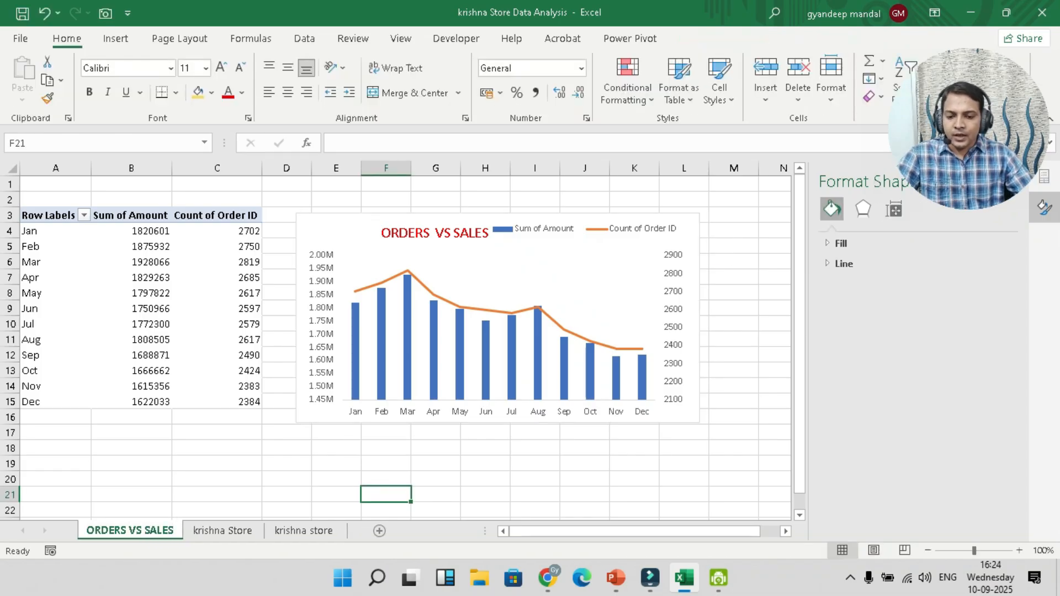
Copy the ORDERS VS SALES chart and paste it into the annual report sheet at C7 using the destination theme
{"action": "left_click", "coordinate": [579, 282]}
{"action": "left_click", "coordinate": [340, 232]}
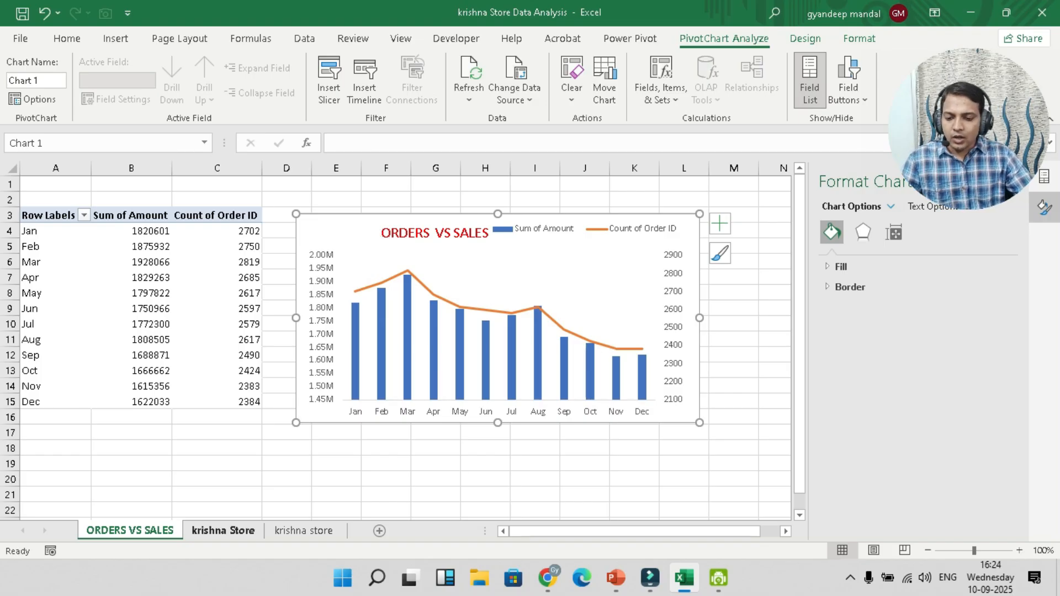
{"action": "left_click", "coordinate": [222, 529]}
{"action": "left_click", "coordinate": [303, 530]}
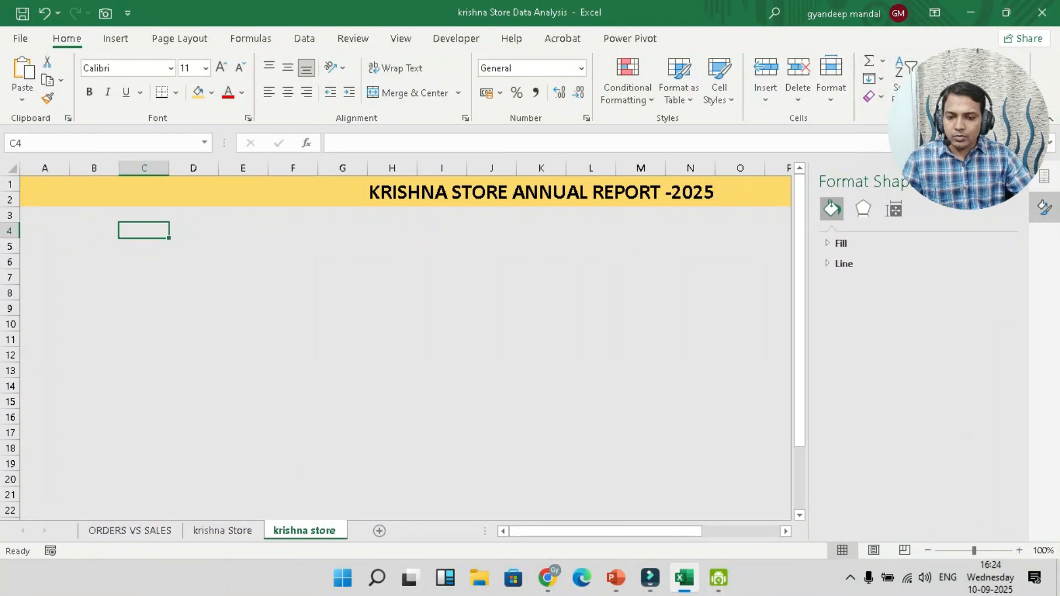
{"action": "right_click", "coordinate": [128, 277]}
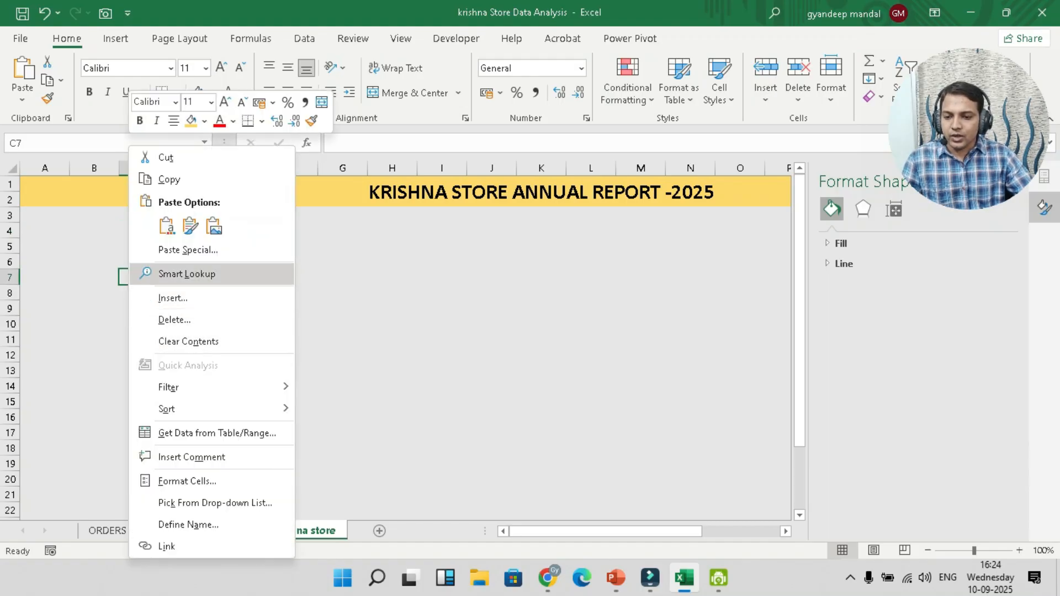
{"action": "left_click", "coordinate": [166, 226]}
Place the pasted chart below the report heading at row 4 and shrink it to end around column H, row 15
{"action": "left_click_drag", "start_coordinate": [366, 323], "coordinate": [282, 271]}
{"action": "left_click_drag", "start_coordinate": [439, 426], "coordinate": [396, 410]}
{"action": "left_click", "coordinate": [441, 355]}
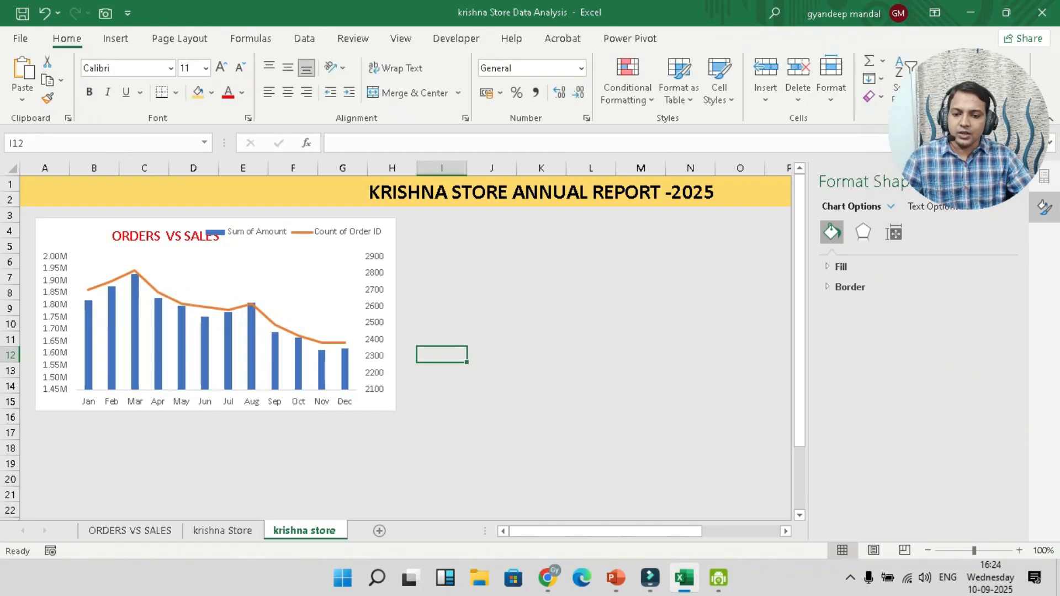
Shift the ORDERS VS SALES title left in the pasted chart so it clears the legend
{"action": "left_click", "coordinate": [146, 236]}
{"action": "left_click", "coordinate": [146, 236]}
{"action": "left_click_drag", "start_coordinate": [147, 247], "coordinate": [100, 245]}
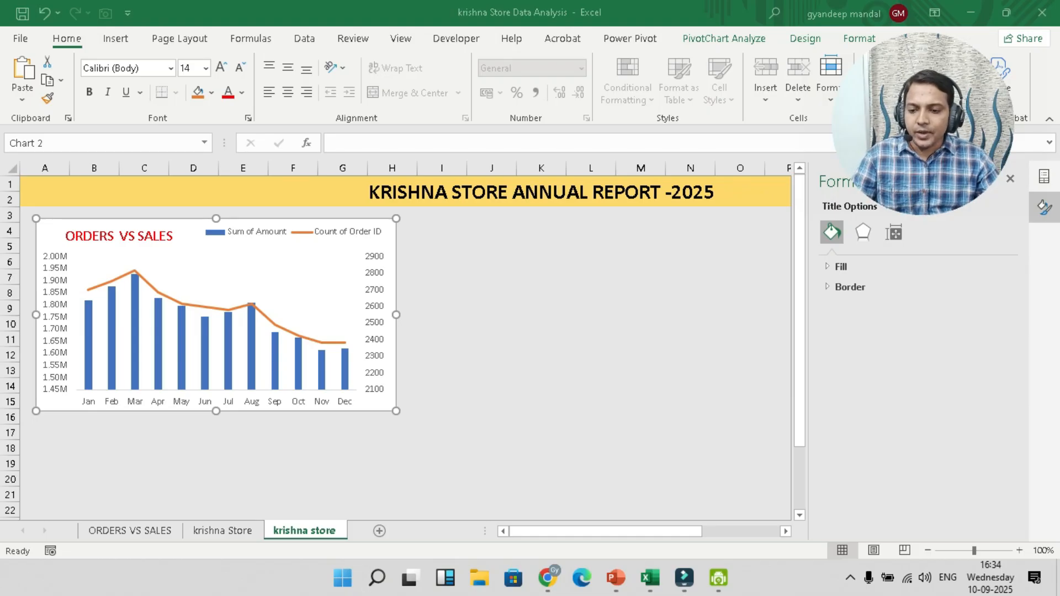
{"action": "mouse_move", "coordinate": [134, 369]}
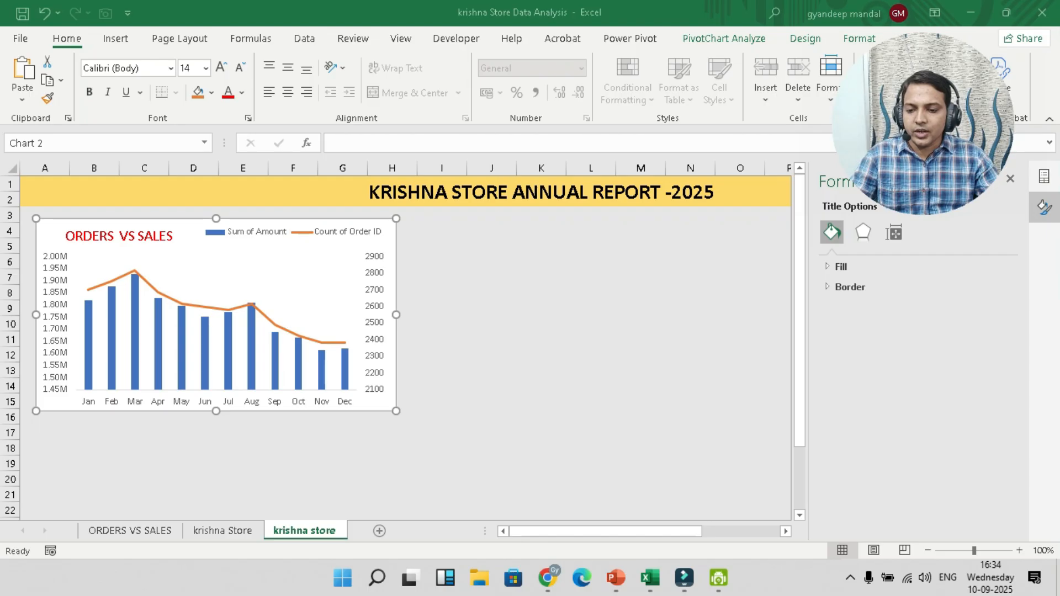
{"action": "mouse_move", "coordinate": [135, 271]}
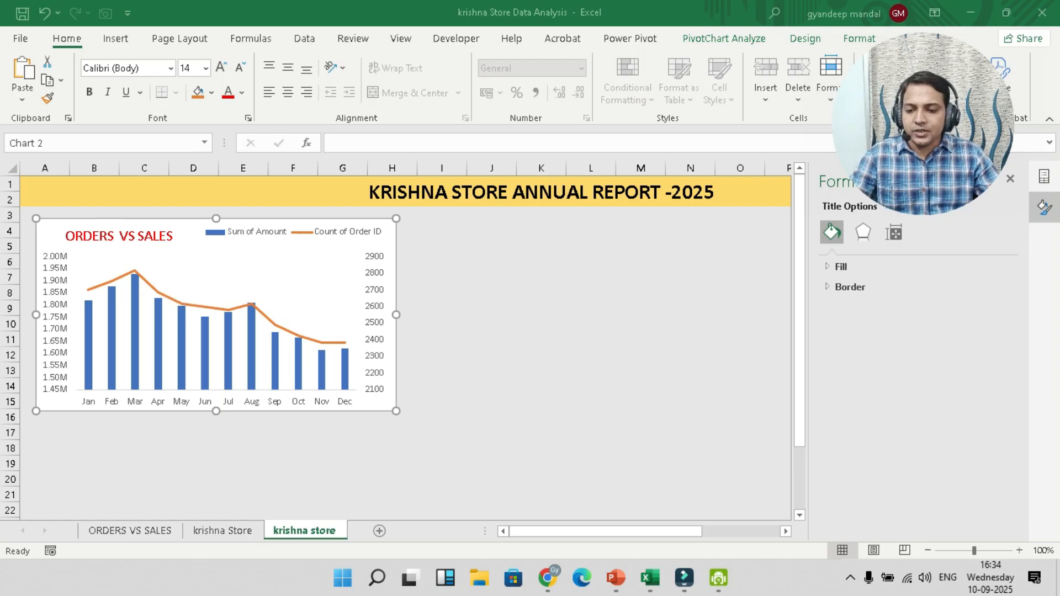
{"action": "mouse_move", "coordinate": [344, 365]}
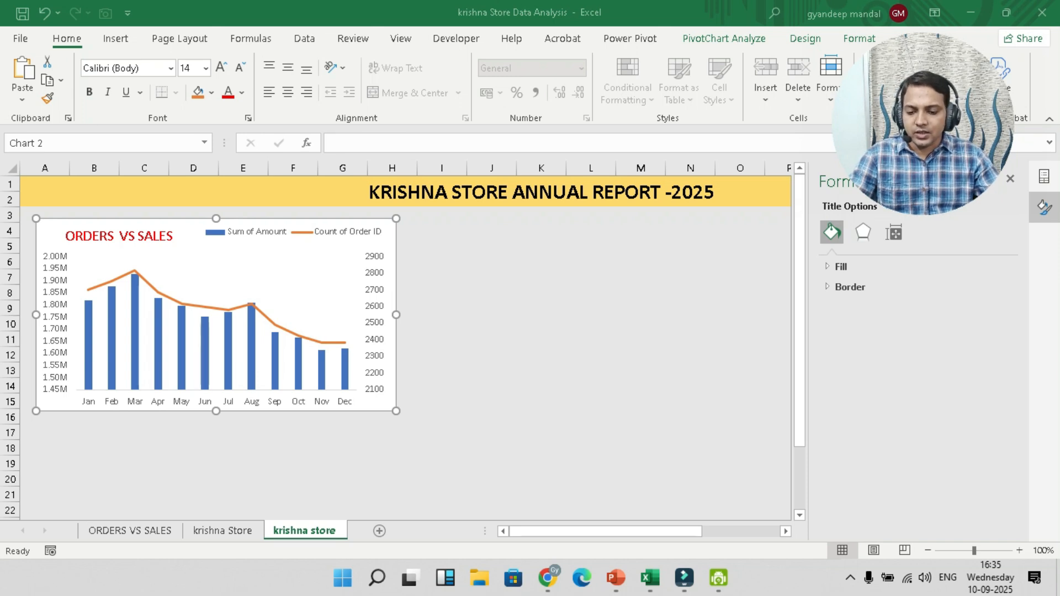
Rename the report sheet holding the ORDERS VS SALES chart as ANNUAL REPORT
{"action": "left_click", "coordinate": [222, 530]}
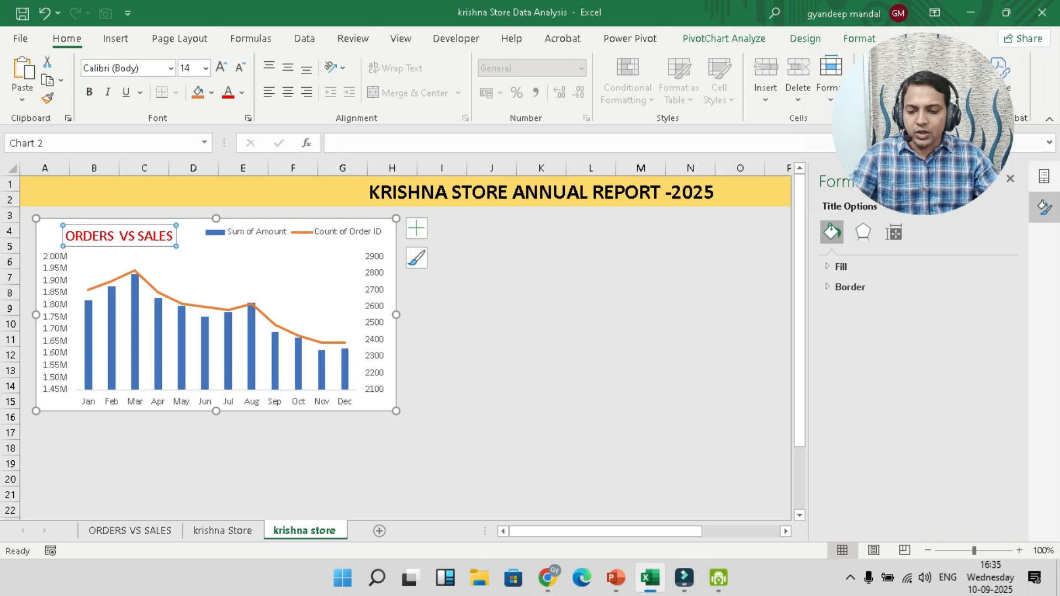
{"action": "left_click", "coordinate": [222, 531]}
{"action": "left_click", "coordinate": [309, 530]}
{"action": "right_click", "coordinate": [313, 527]}
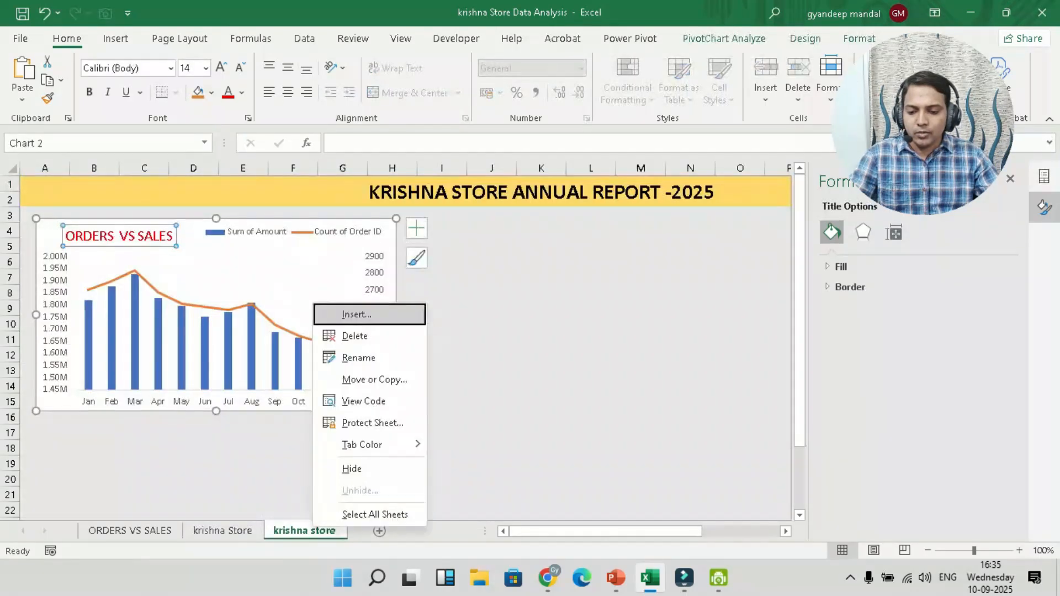
{"action": "left_click", "coordinate": [358, 358]}
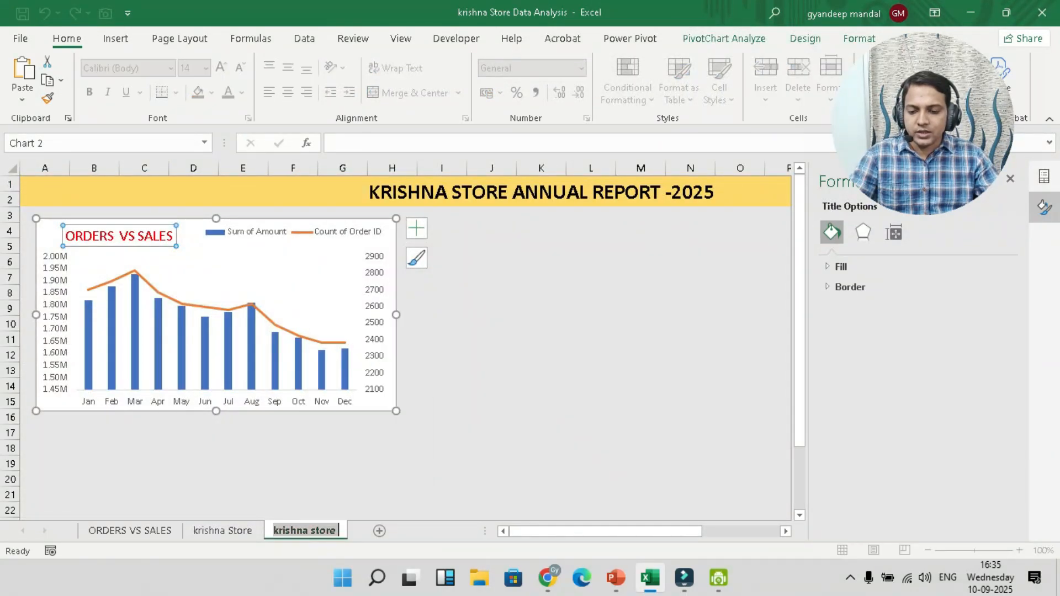
{"action": "type", "text": "ANN"}
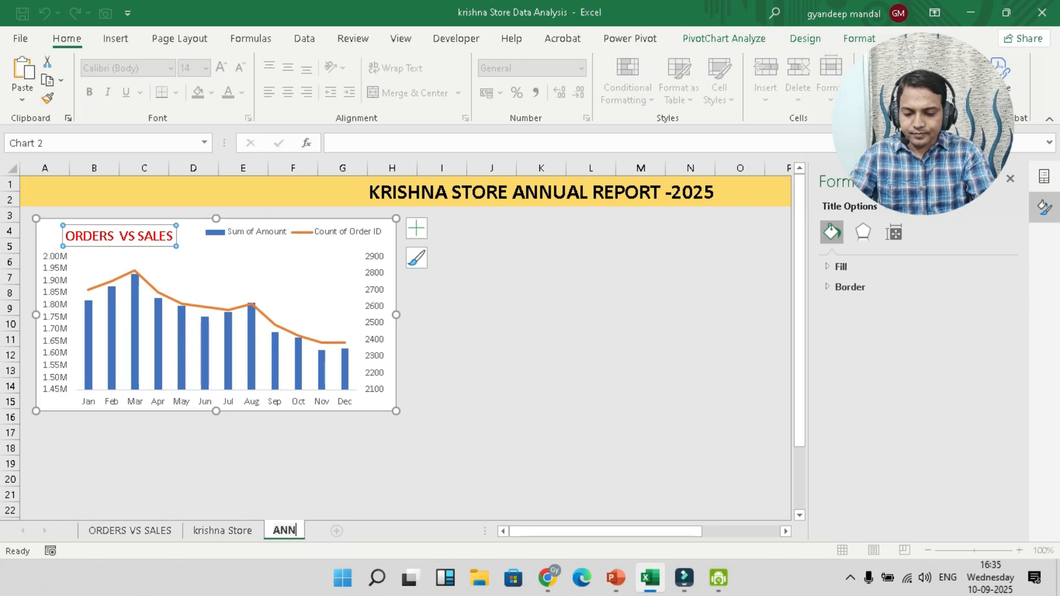
{"action": "type", "text": "UAL REPORT"}
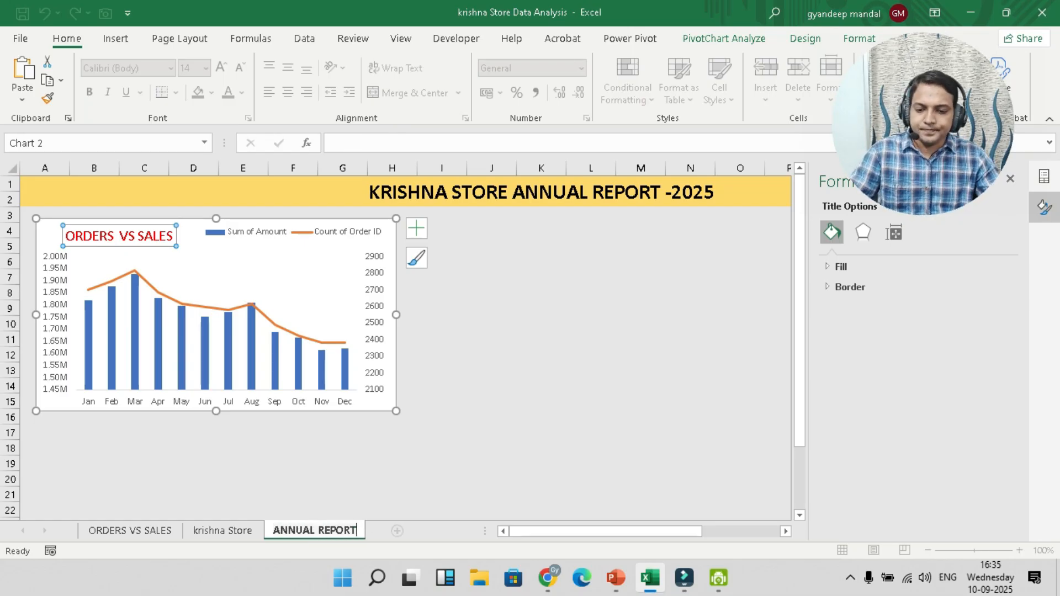
{"action": "left_click", "coordinate": [442, 401]}
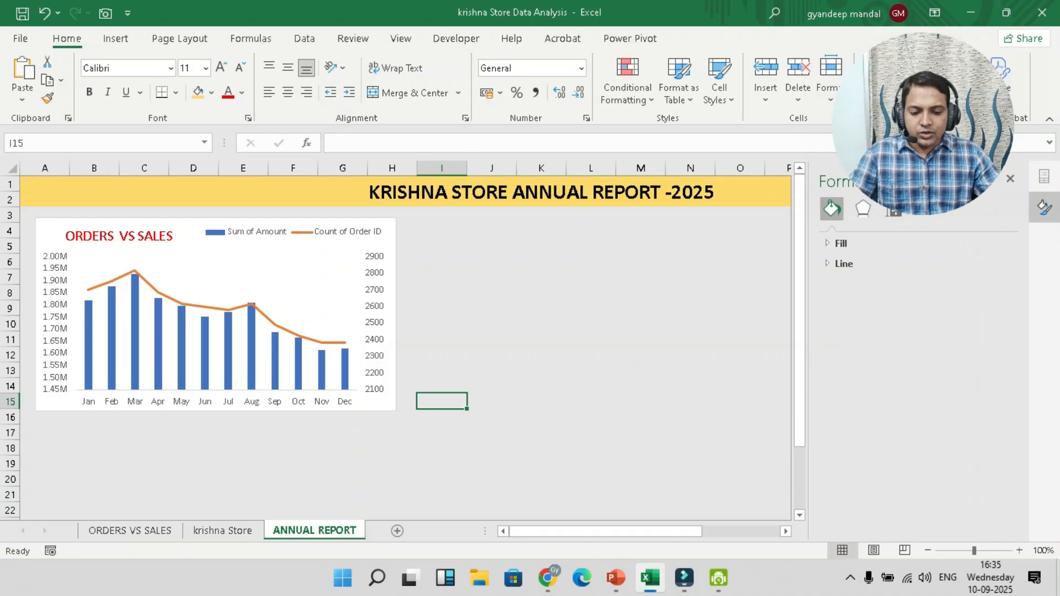
Create a PivotTable on a new worksheet from the krishna Store data range A1:U31048
{"action": "left_click", "coordinate": [616, 577]}
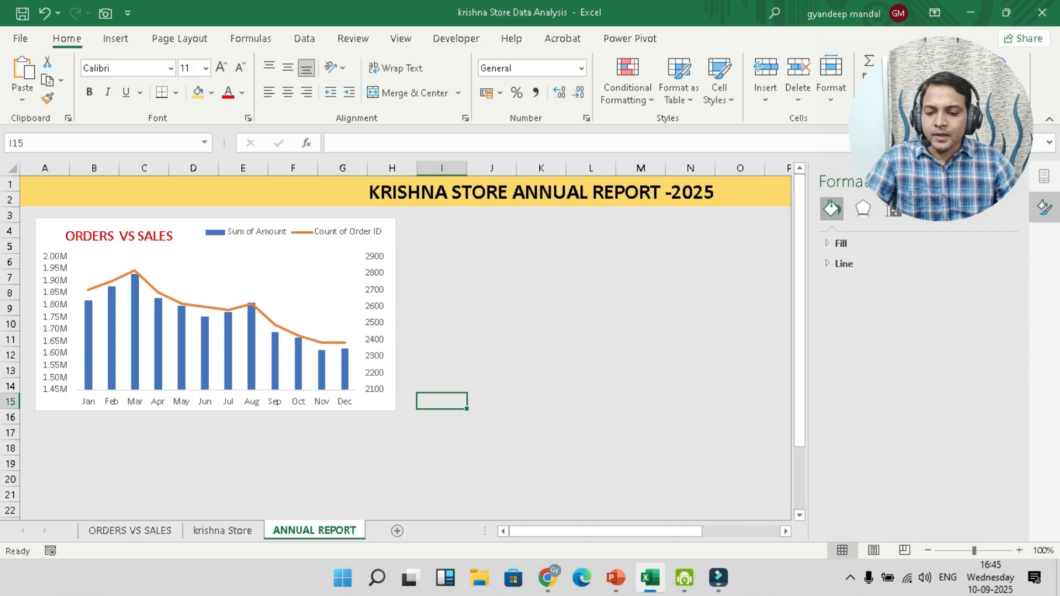
{"action": "left_click", "coordinate": [223, 530]}
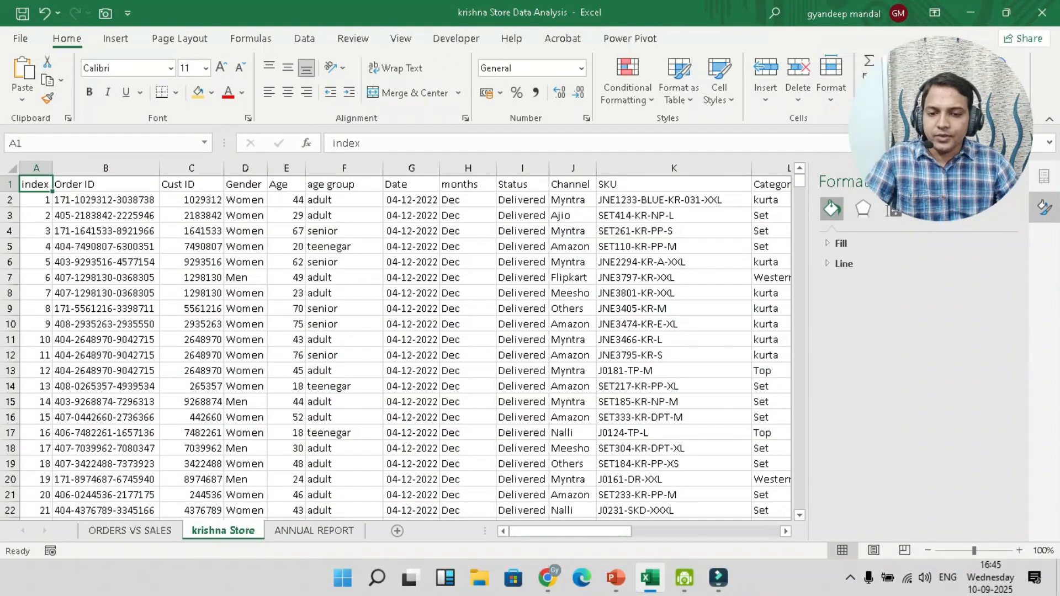
{"action": "left_click", "coordinate": [116, 38]}
{"action": "left_click", "coordinate": [28, 77]}
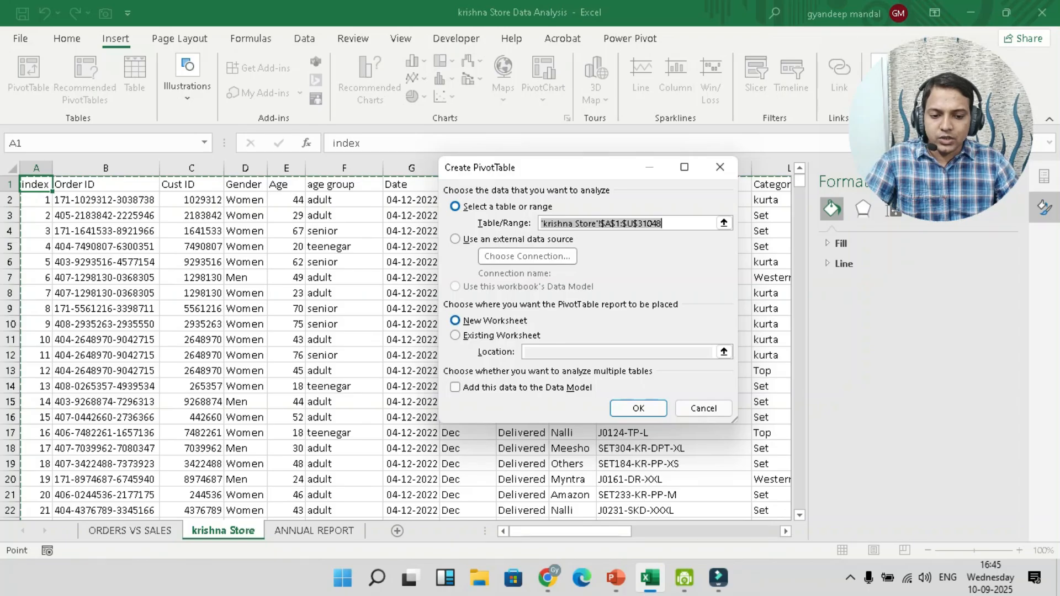
{"action": "left_click", "coordinate": [638, 408]}
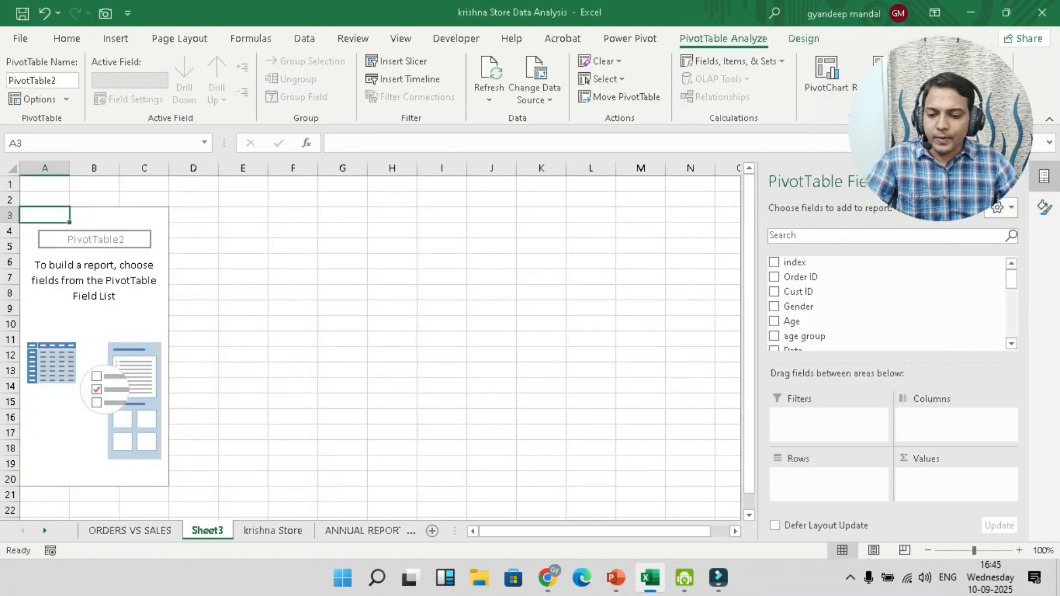
Rename the new PivotTable sheet as MEN & WOMEN
{"action": "right_click", "coordinate": [207, 530]}
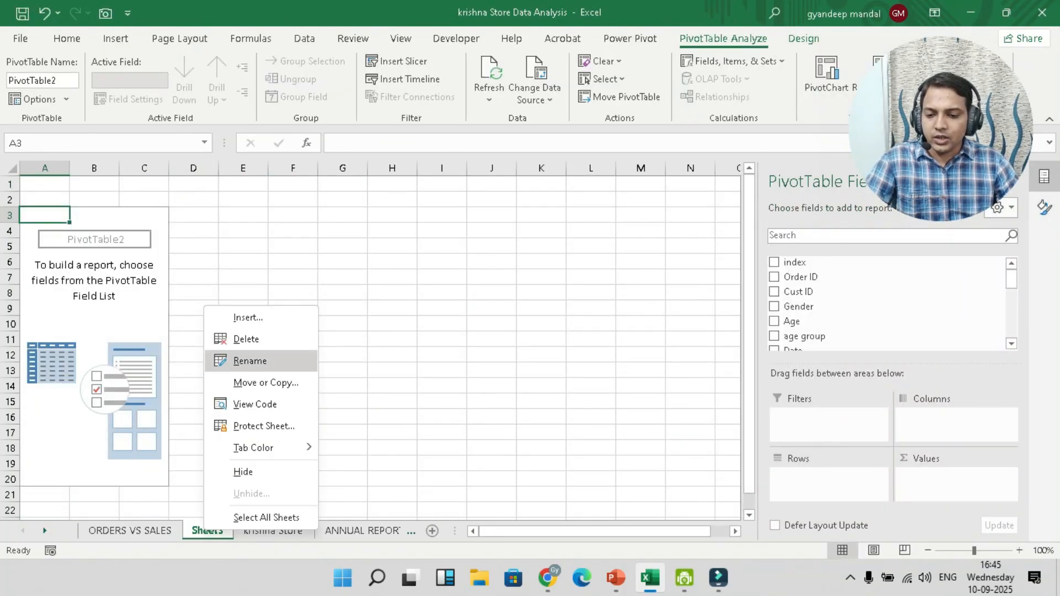
{"action": "left_click", "coordinate": [250, 360]}
{"action": "type", "text": "MEM"}
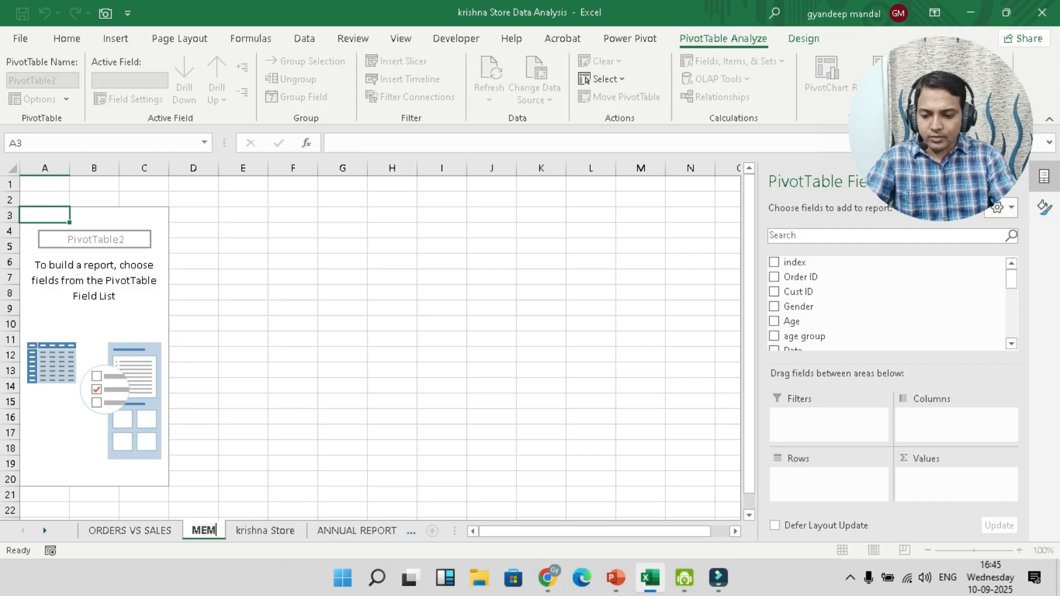
{"action": "key", "text": "BackSpace"}
{"action": "type", "text": "N &"}
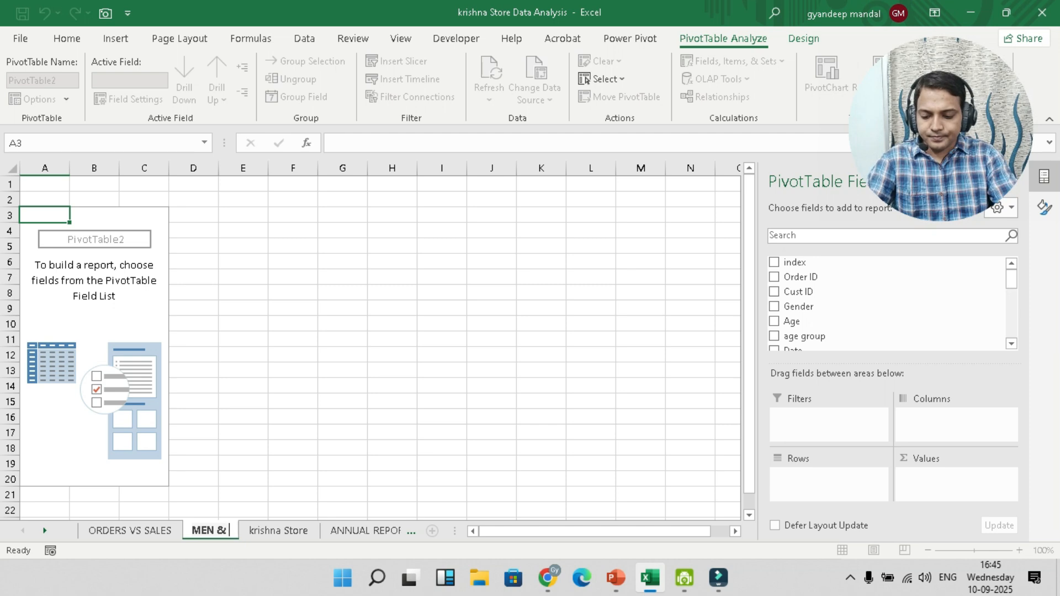
{"action": "type", "text": " WOMEN"}
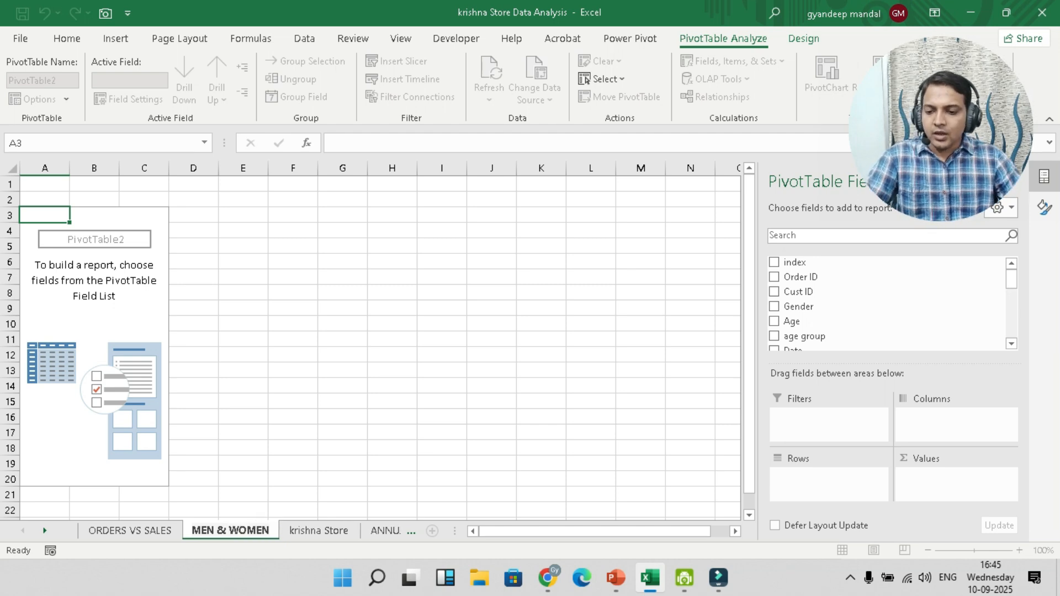
{"action": "left_click", "coordinate": [292, 261]}
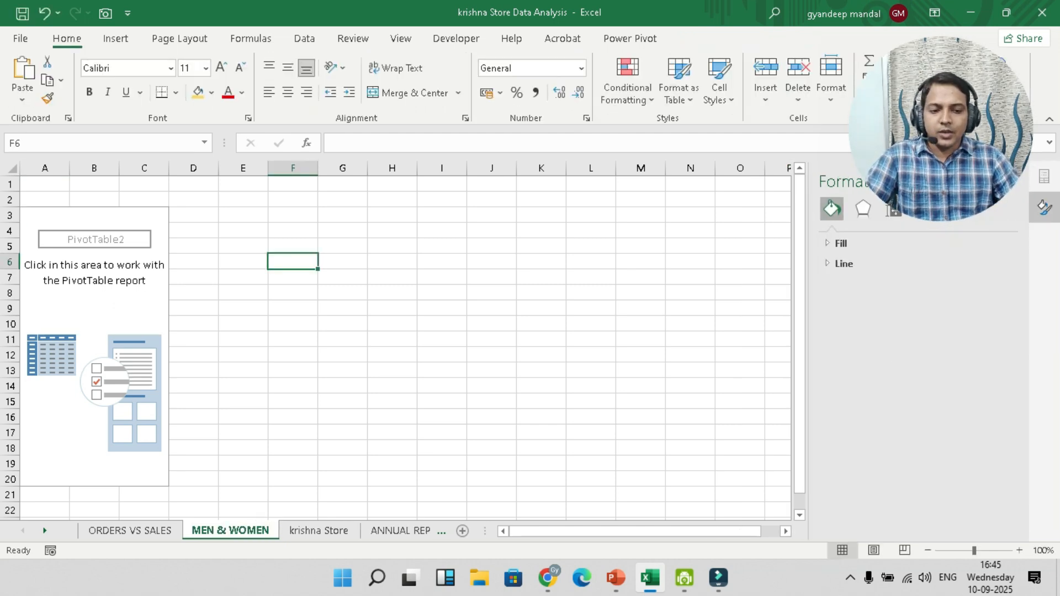
Add the Amount field to the values of the empty PivotTable on the MEN & WOMEN sheet
{"action": "left_click", "coordinate": [144, 231]}
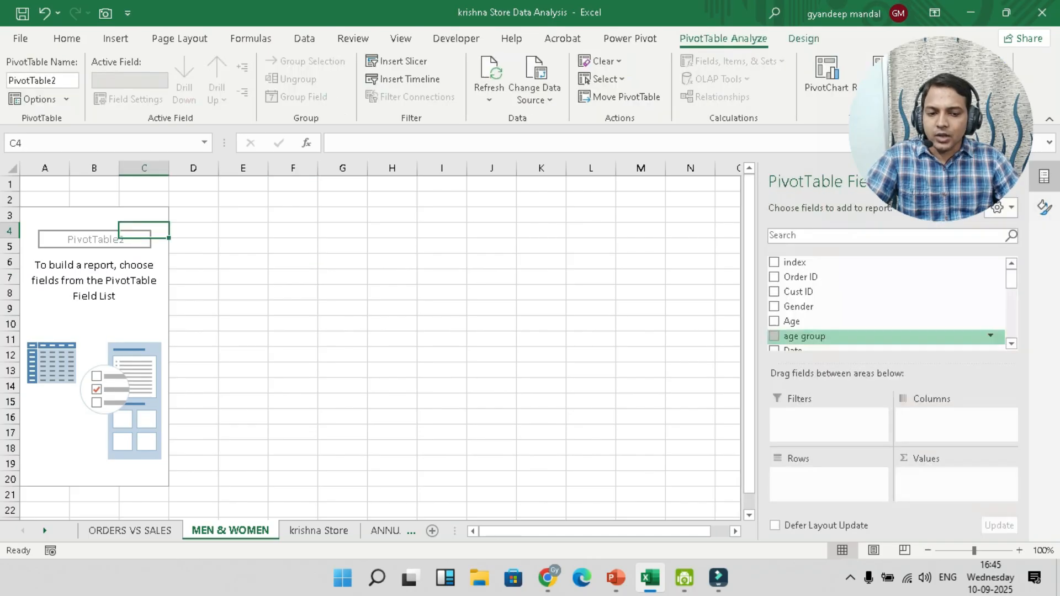
{"action": "left_click_drag", "start_coordinate": [1012, 279], "coordinate": [1011, 298]}
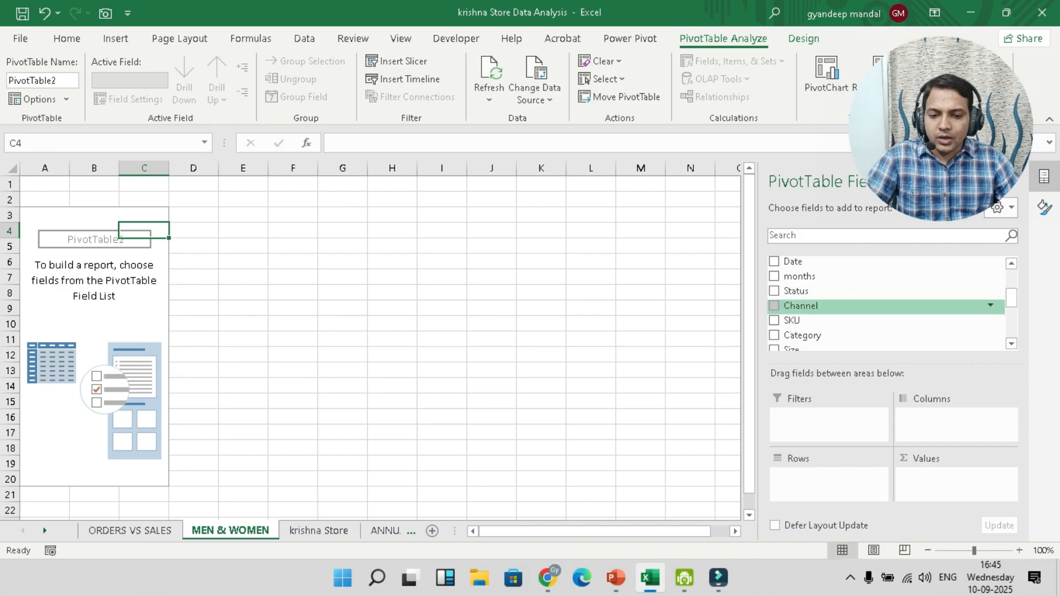
{"action": "scroll", "coordinate": [828, 323], "scroll_direction": "down", "scroll_amount": 3}
{"action": "scroll", "coordinate": [883, 323], "scroll_direction": "down", "scroll_amount": 2}
{"action": "scroll", "coordinate": [883, 323], "scroll_direction": "up", "scroll_amount": 5}
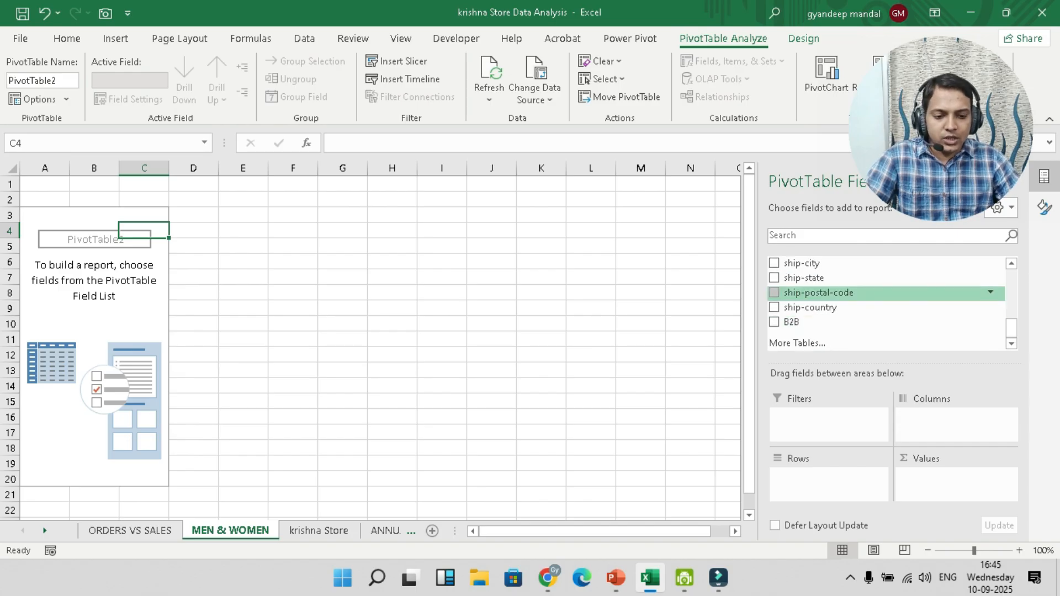
{"action": "scroll", "coordinate": [883, 323], "scroll_direction": "down", "scroll_amount": 2}
{"action": "left_click", "coordinate": [773, 285]}
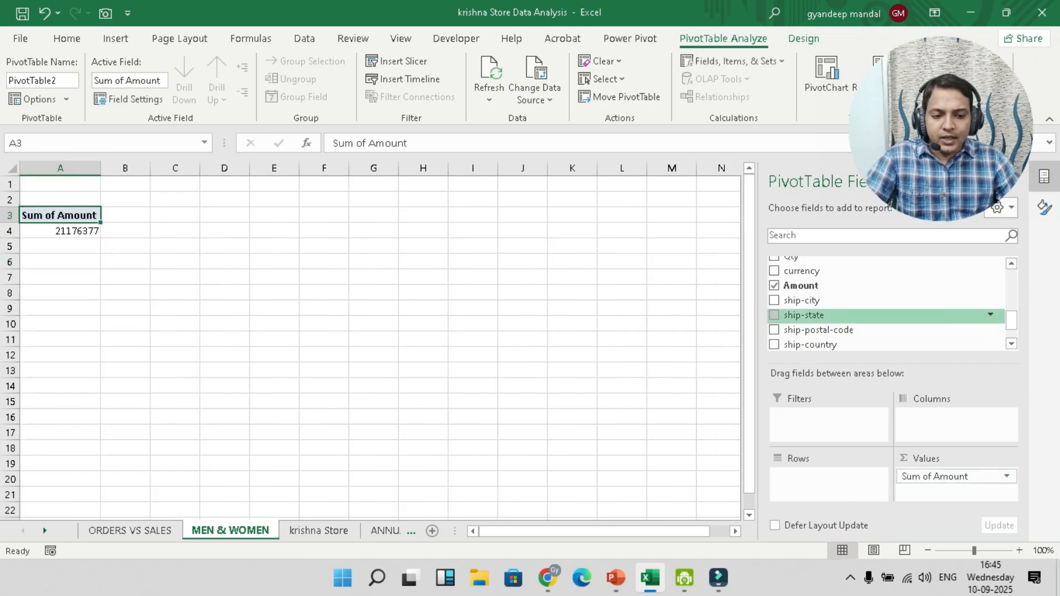
Add the Gender field to the PivotTable's rows
{"action": "scroll", "coordinate": [883, 314], "scroll_direction": "up", "scroll_amount": 3}
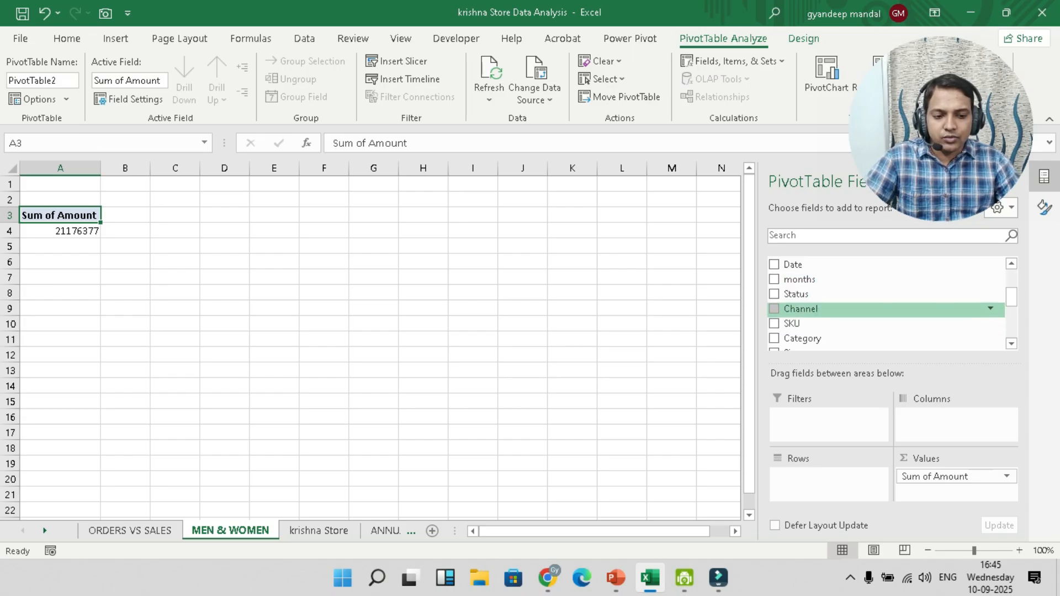
{"action": "scroll", "coordinate": [883, 303], "scroll_direction": "up", "scroll_amount": 2}
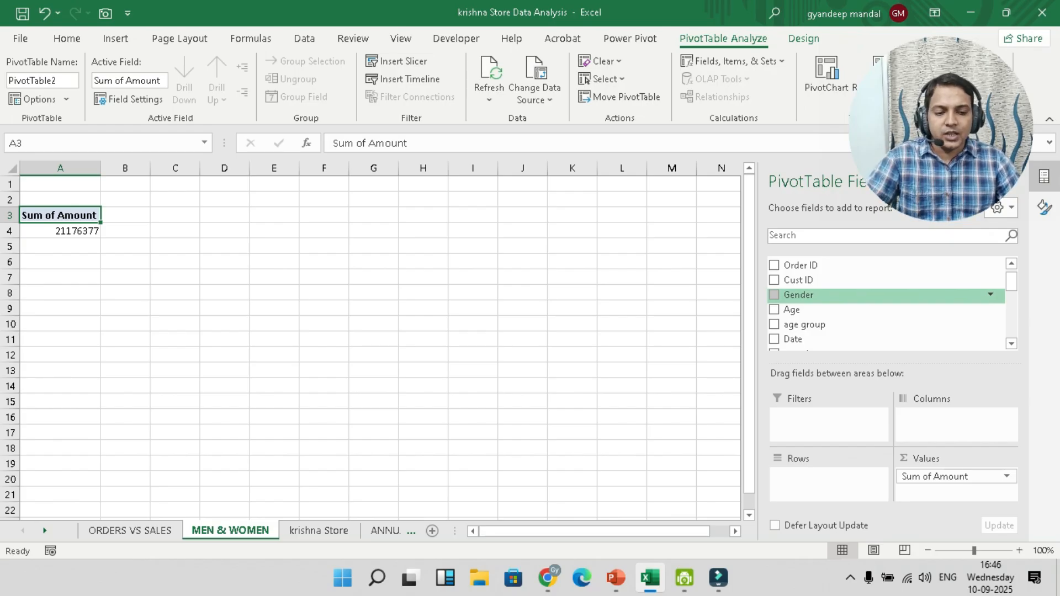
{"action": "left_click_drag", "start_coordinate": [800, 295], "coordinate": [829, 483]}
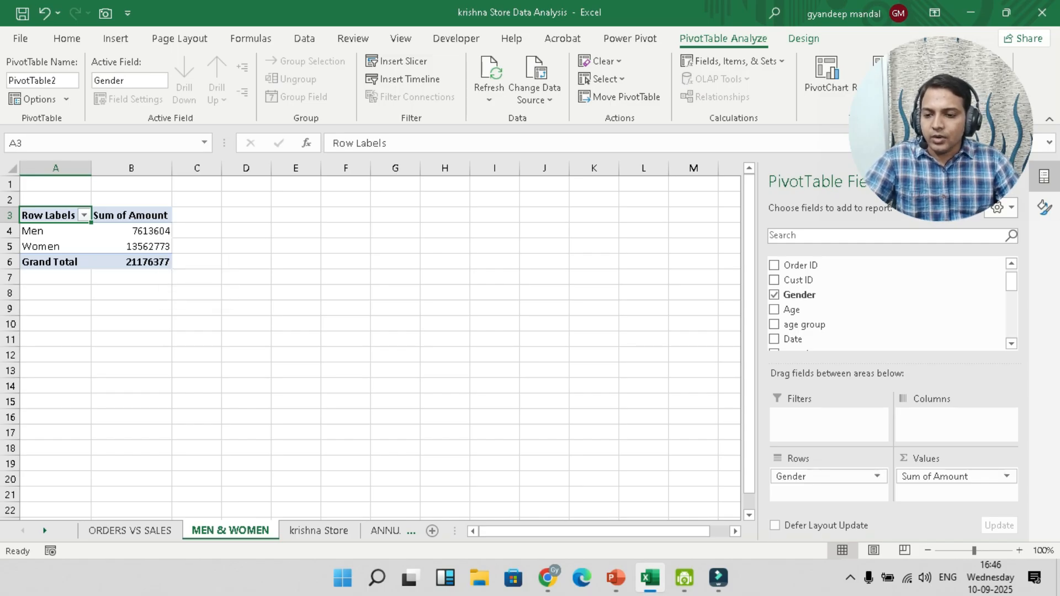
Turn off the PivotTable's grand totals for rows and columns
{"action": "left_click", "coordinate": [22, 263]}
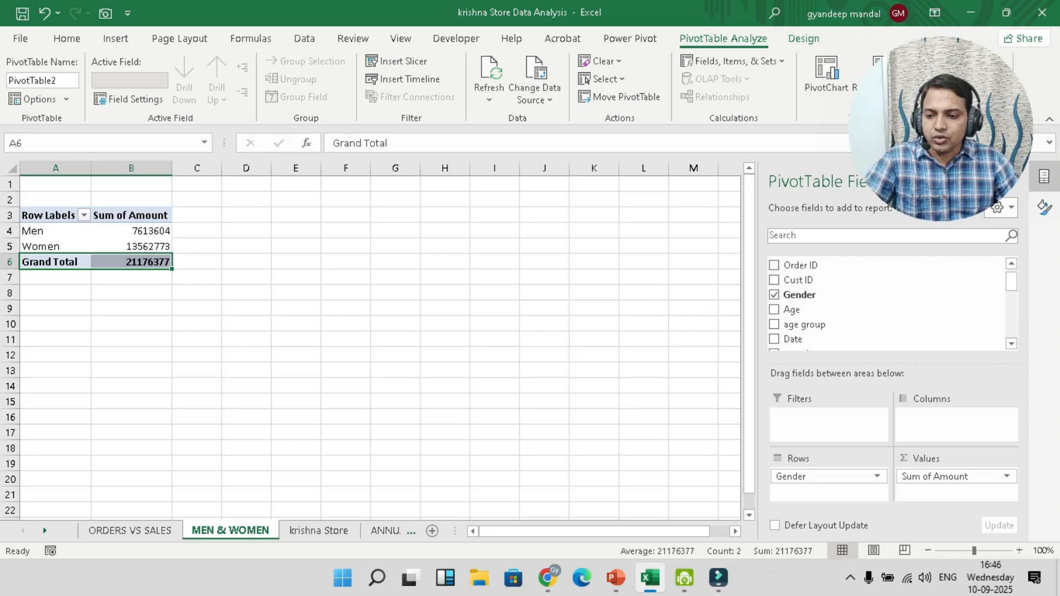
{"action": "left_click", "coordinate": [804, 38]}
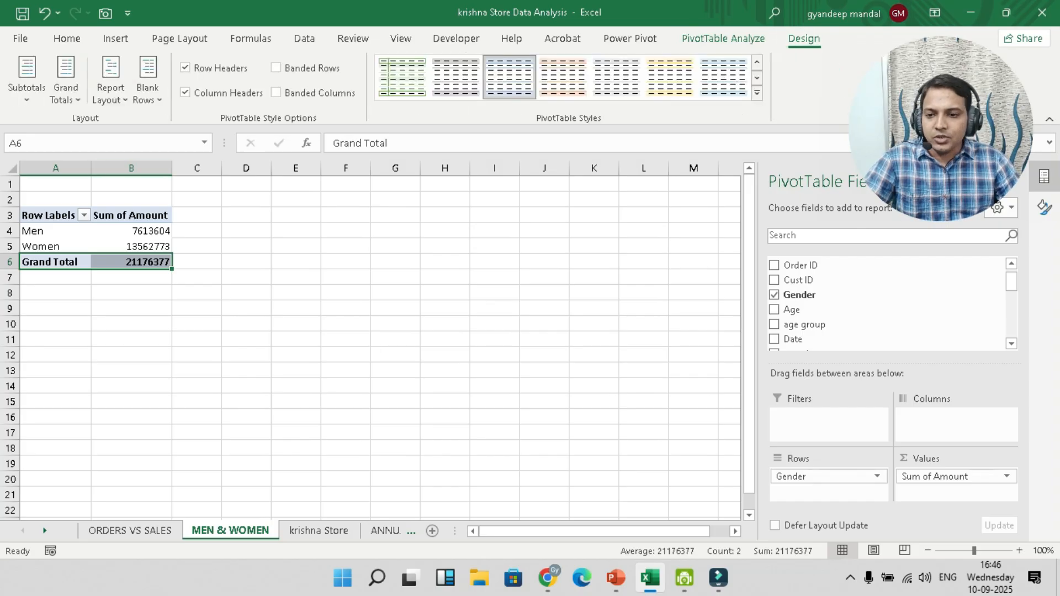
{"action": "left_click", "coordinate": [65, 88]}
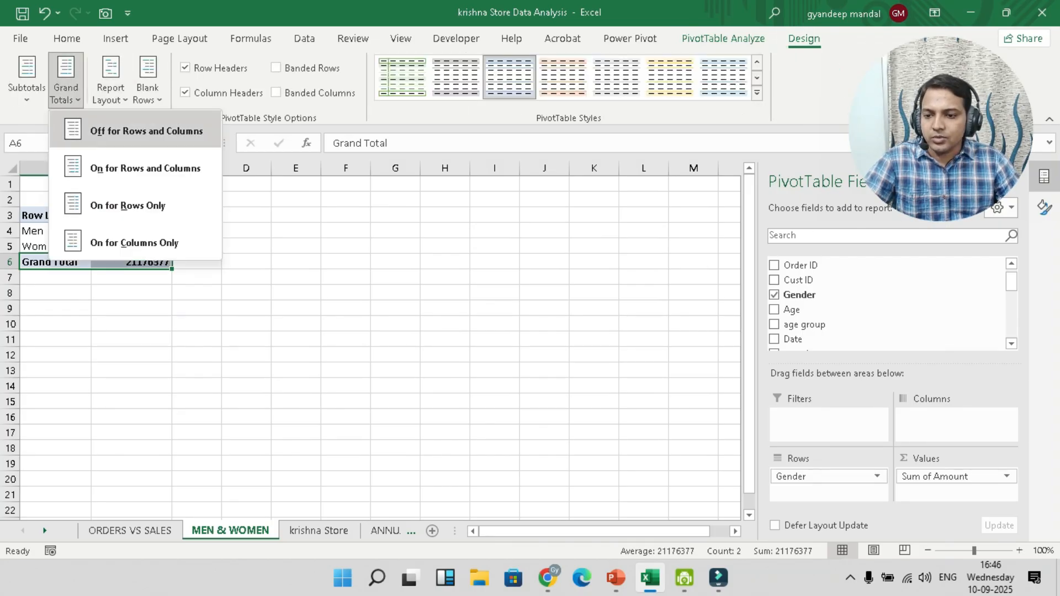
{"action": "left_click", "coordinate": [135, 131]}
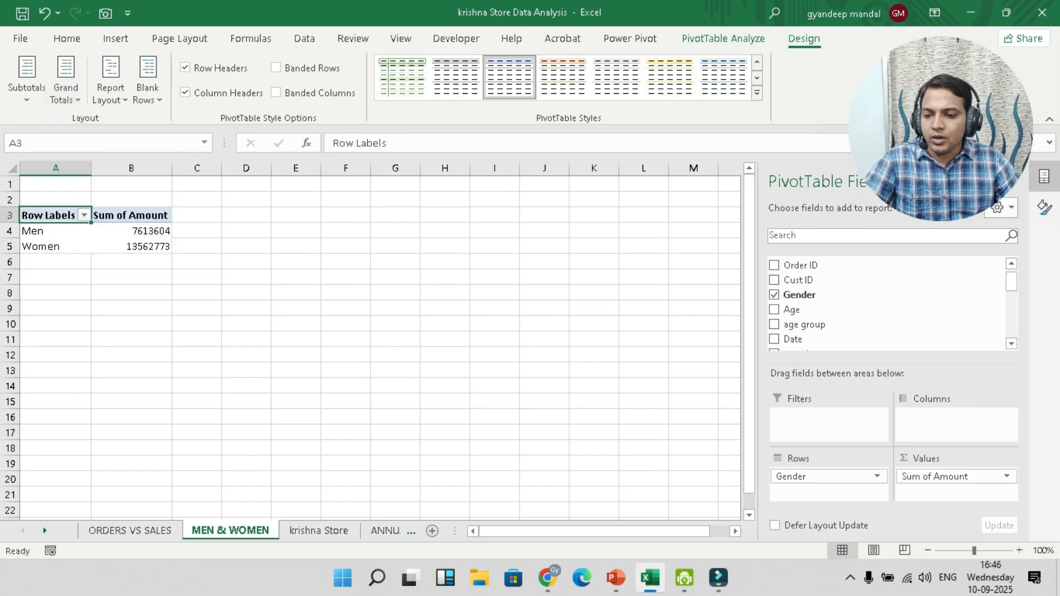
{"action": "left_click", "coordinate": [55, 308]}
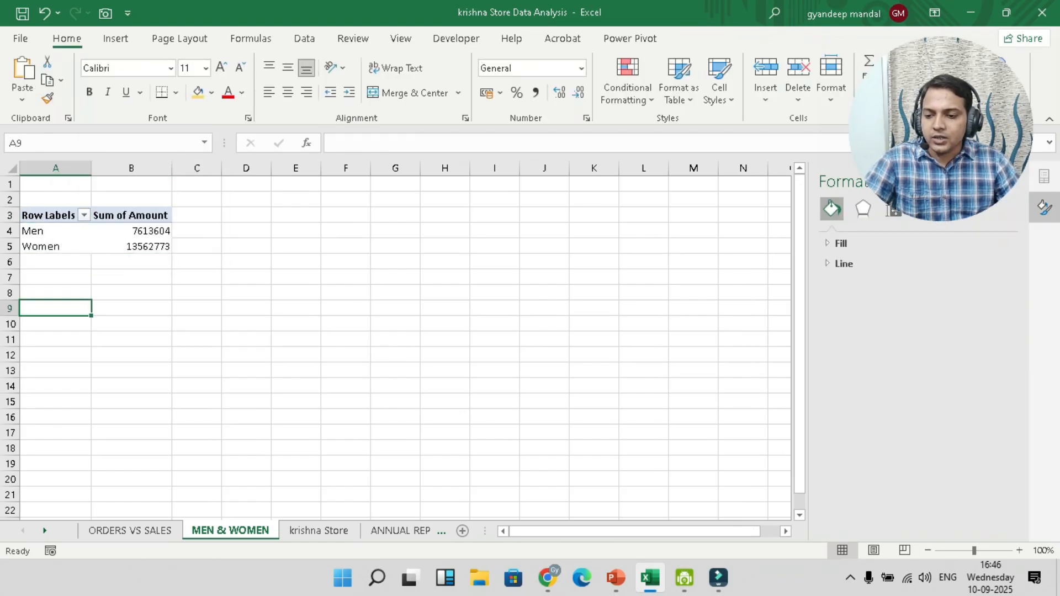
Insert a pie PivotChart from the Men and Women amounts in A4:B5
{"action": "left_click_drag", "start_coordinate": [55, 231], "coordinate": [133, 246]}
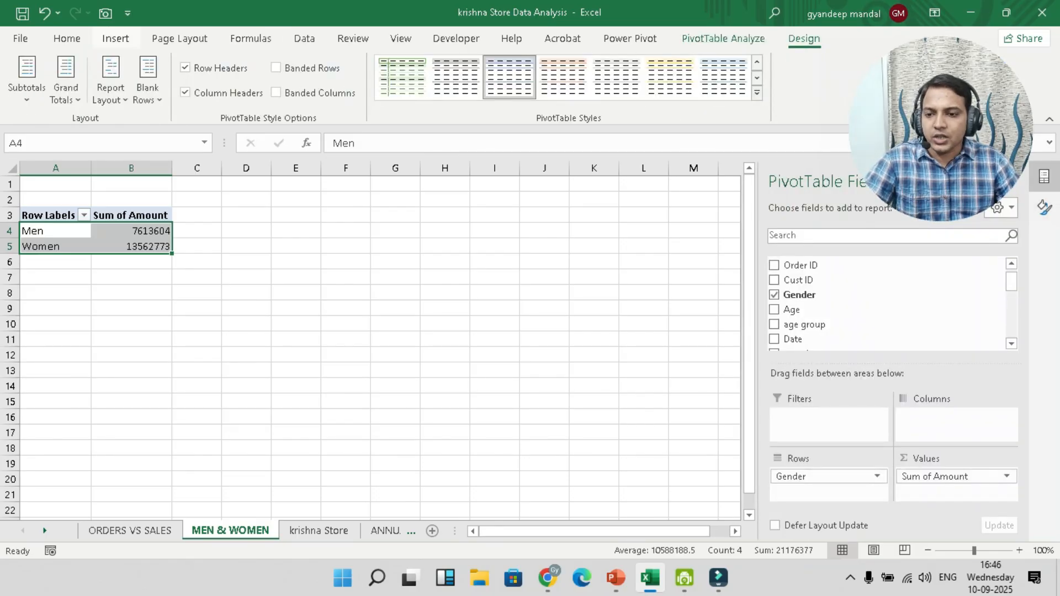
{"action": "left_click", "coordinate": [115, 38]}
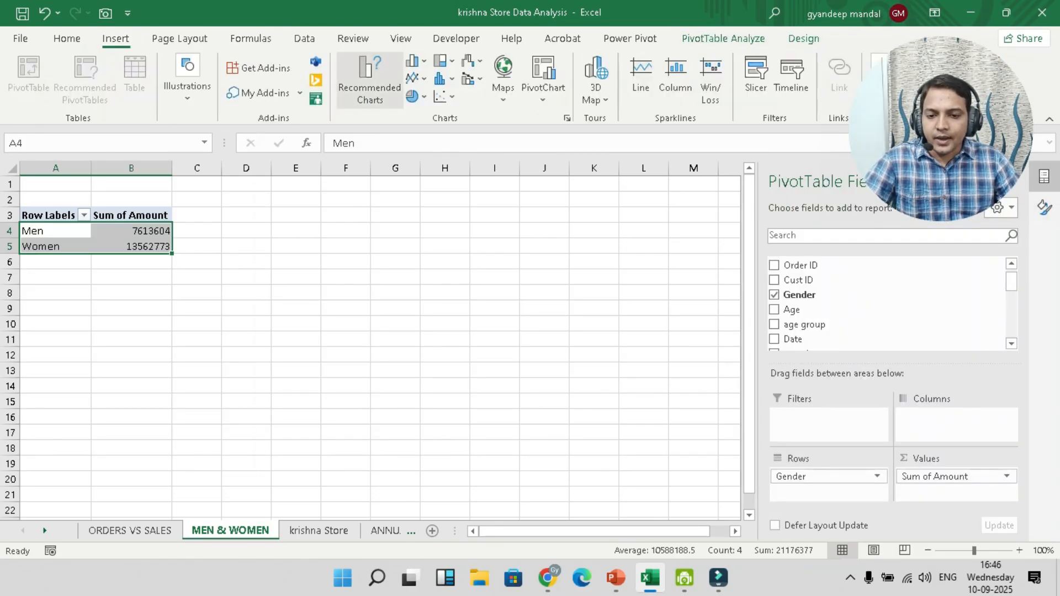
{"action": "left_click", "coordinate": [370, 83]}
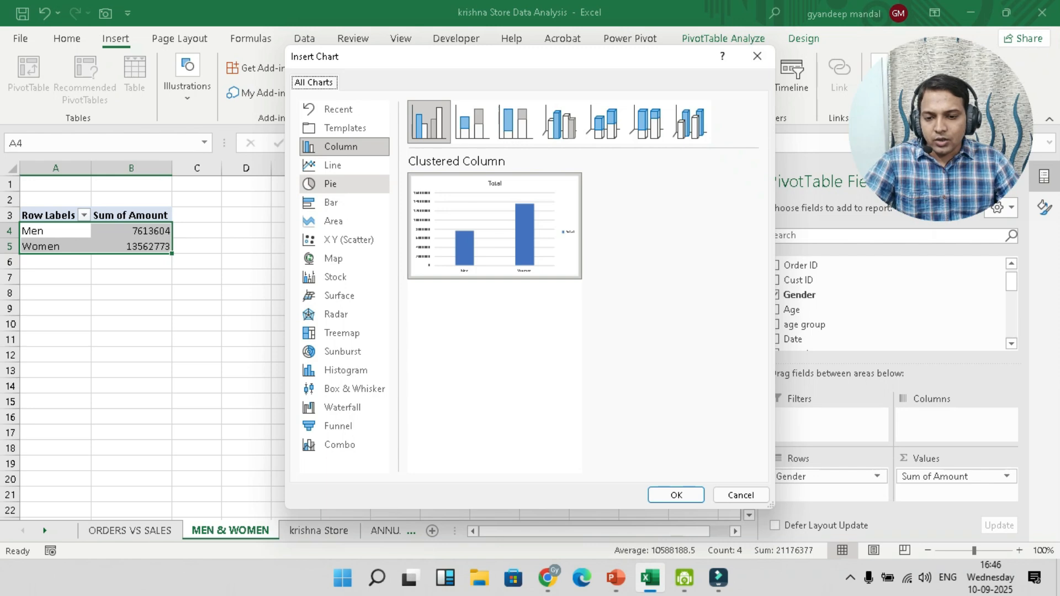
{"action": "left_click", "coordinate": [331, 185]}
{"action": "mouse_move", "coordinate": [486, 229]}
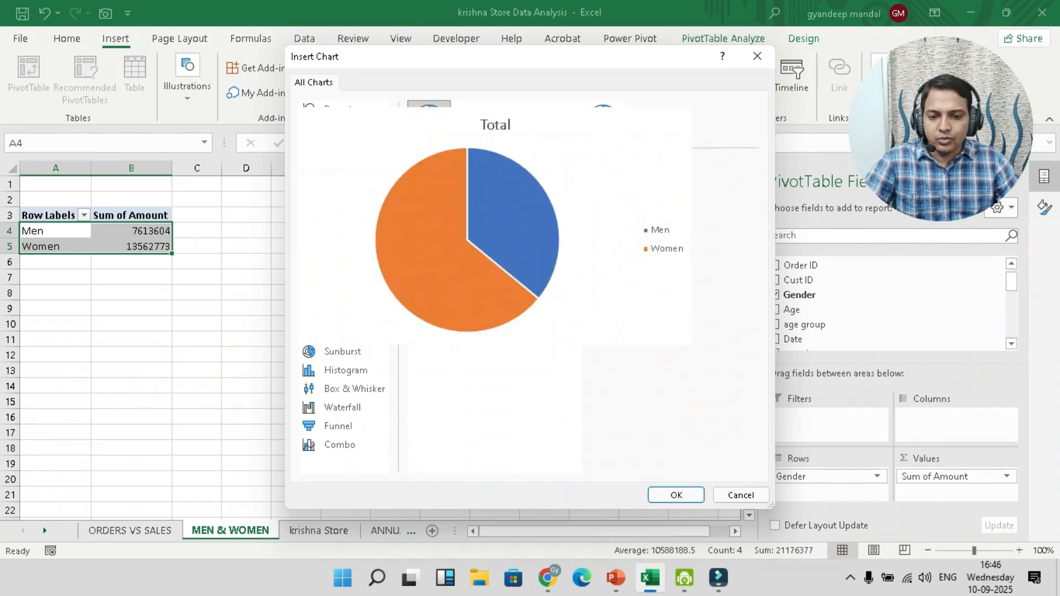
{"action": "left_click", "coordinate": [675, 495]}
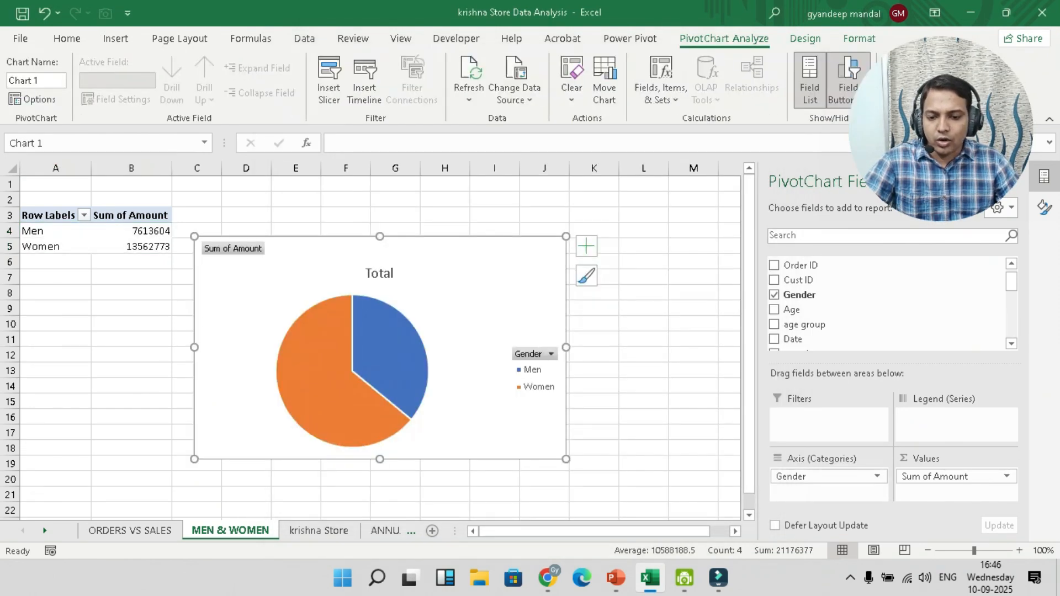
Hide all field buttons on the Men and Women pie chart
{"action": "right_click", "coordinate": [241, 249]}
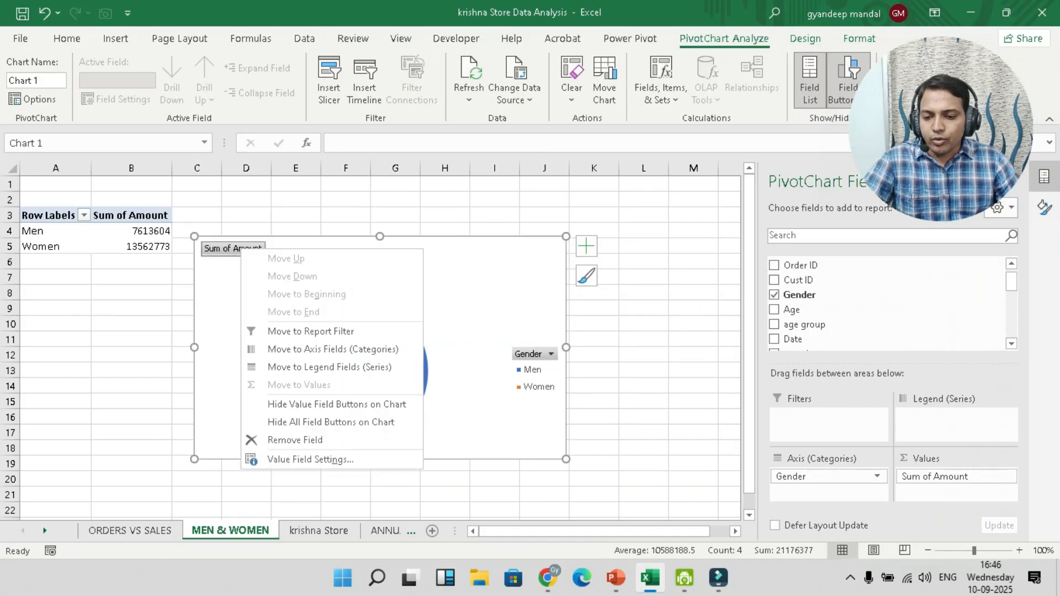
{"action": "left_click", "coordinate": [330, 422]}
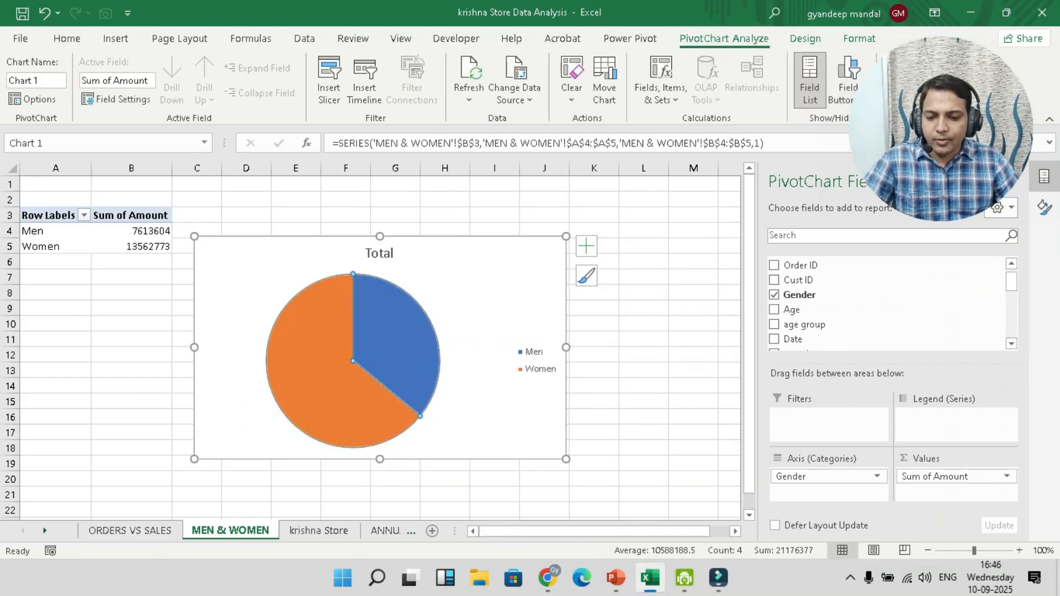
{"action": "left_click", "coordinate": [480, 305]}
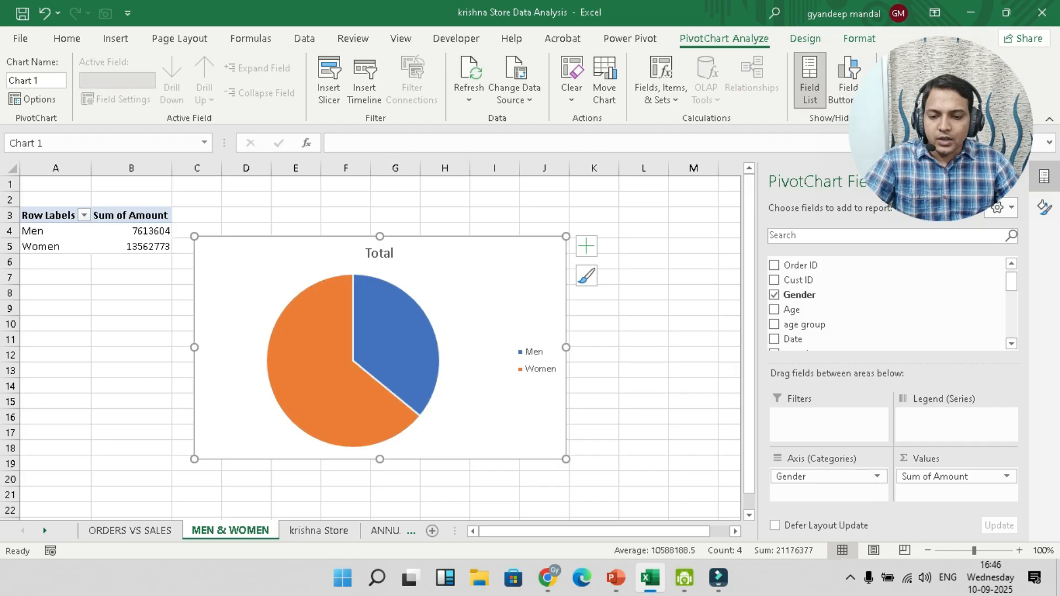
Add data callout labels showing category and percentage to the pie chart, positioned at Inside End
{"action": "left_click", "coordinate": [586, 245]}
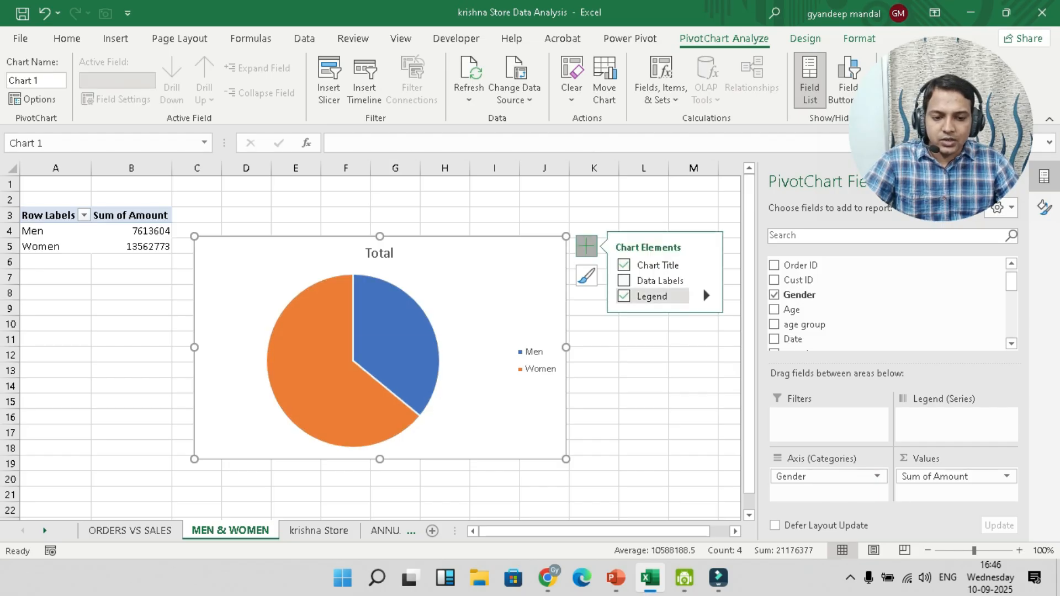
{"action": "left_click", "coordinate": [623, 280]}
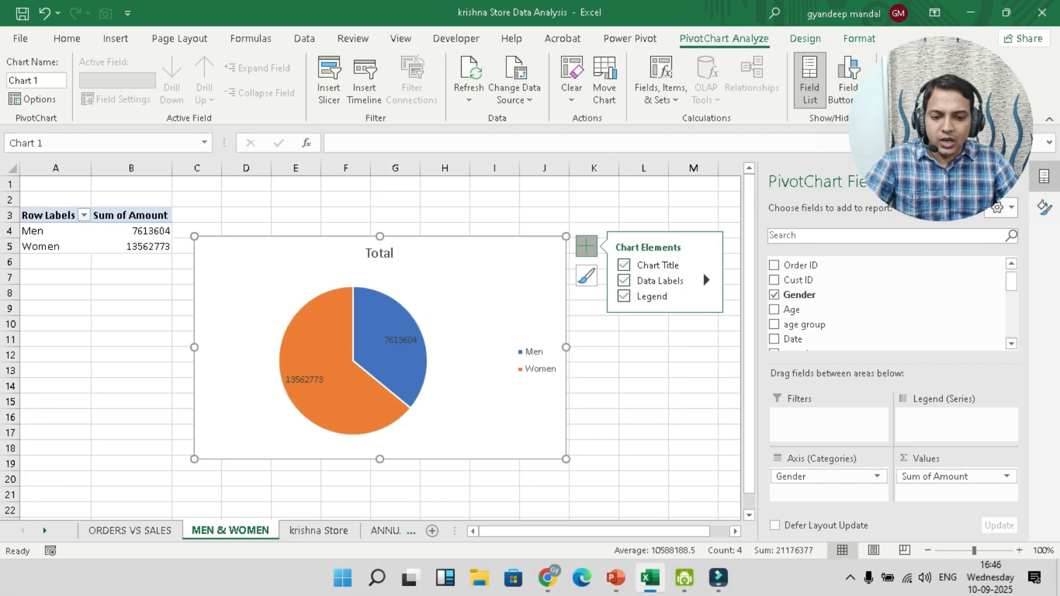
{"action": "left_click", "coordinate": [706, 280]}
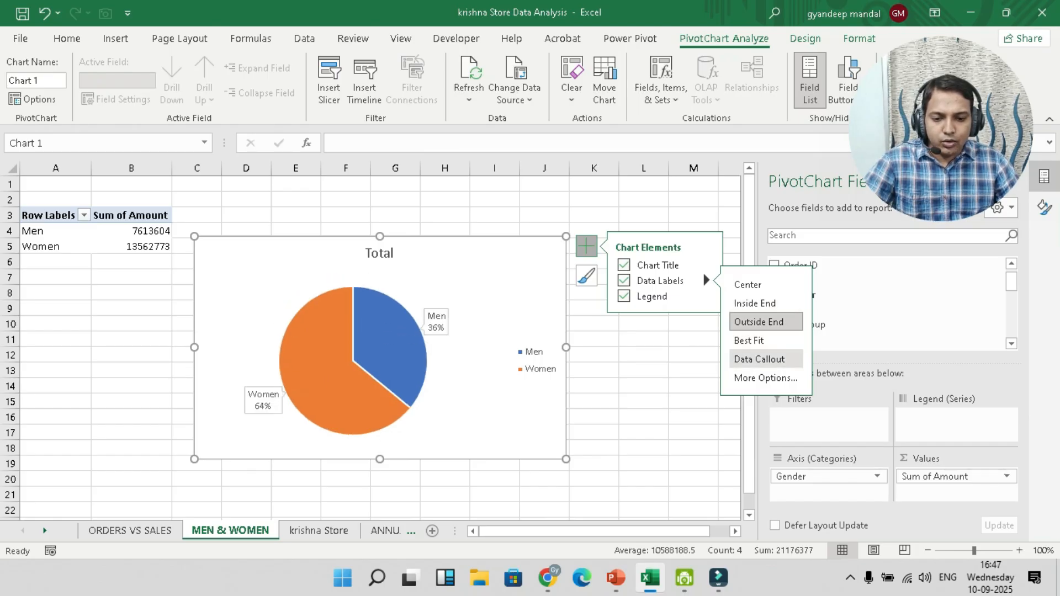
{"action": "left_click", "coordinate": [419, 331]}
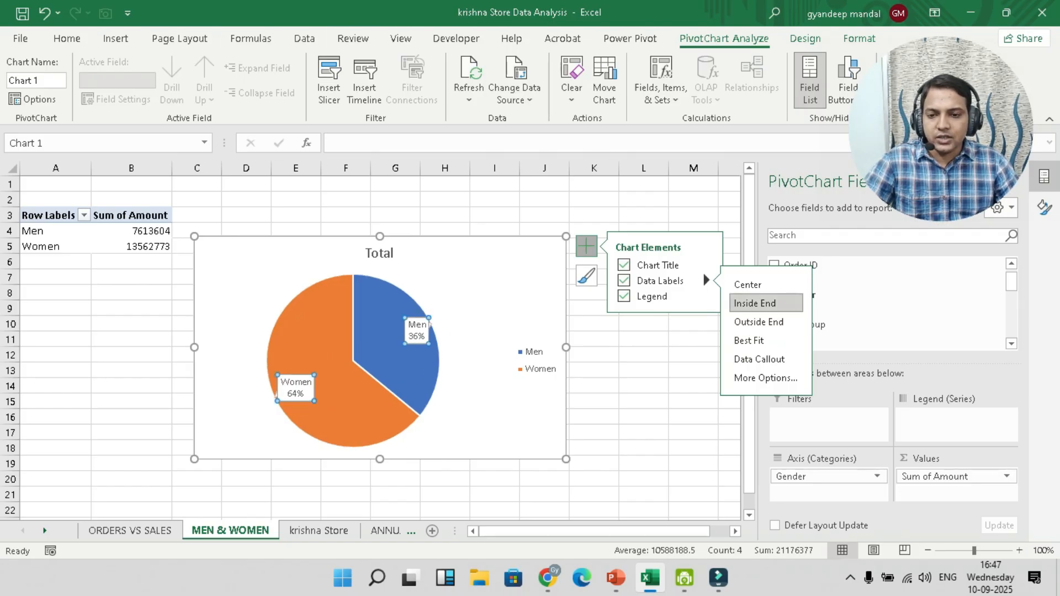
Remove the outline and the fill from the pie chart's data labels
{"action": "left_click_drag", "start_coordinate": [940, 129], "coordinate": [964, 182]}
{"action": "left_click", "coordinate": [859, 39]}
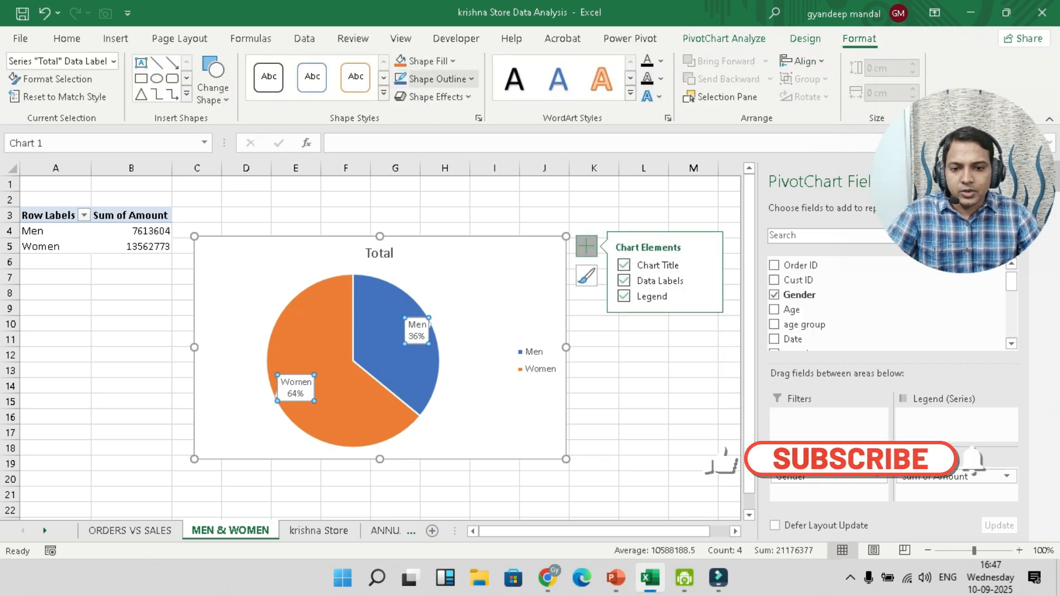
{"action": "left_click", "coordinate": [437, 79]}
{"action": "left_click", "coordinate": [445, 274]}
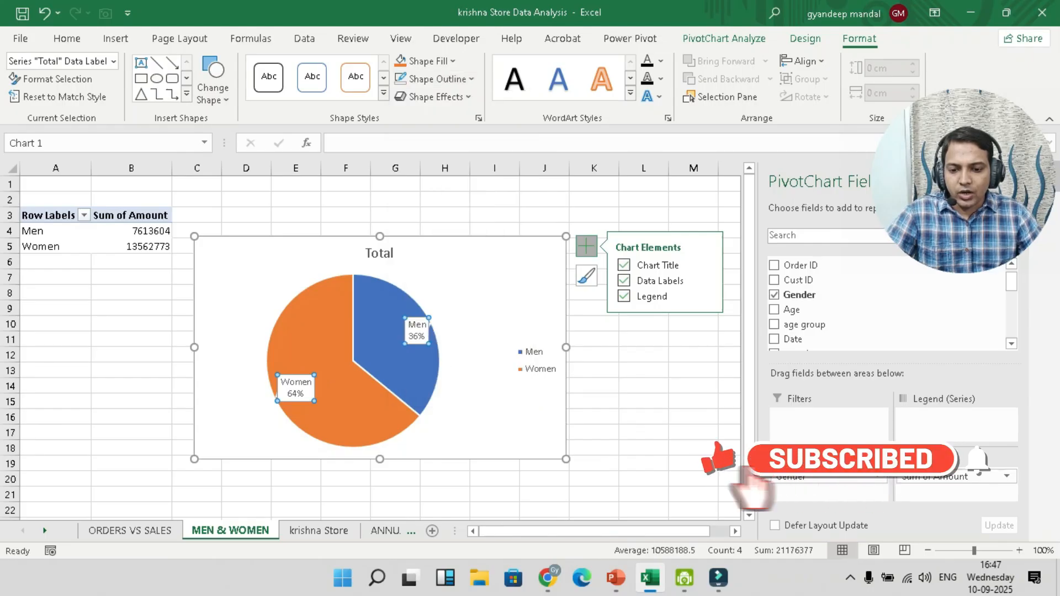
{"action": "left_click", "coordinate": [429, 60]}
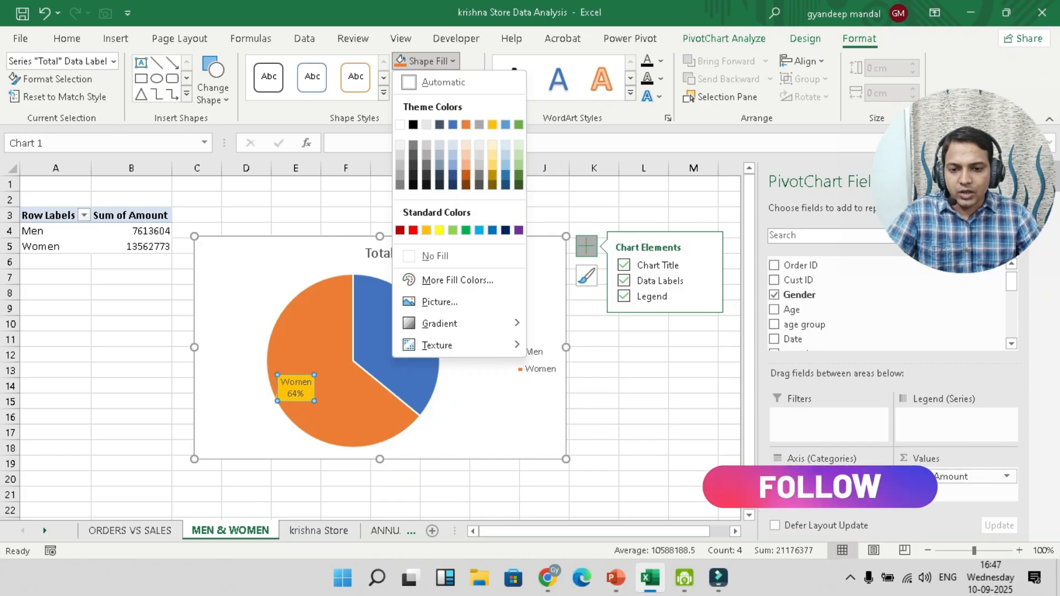
{"action": "left_click", "coordinate": [435, 256]}
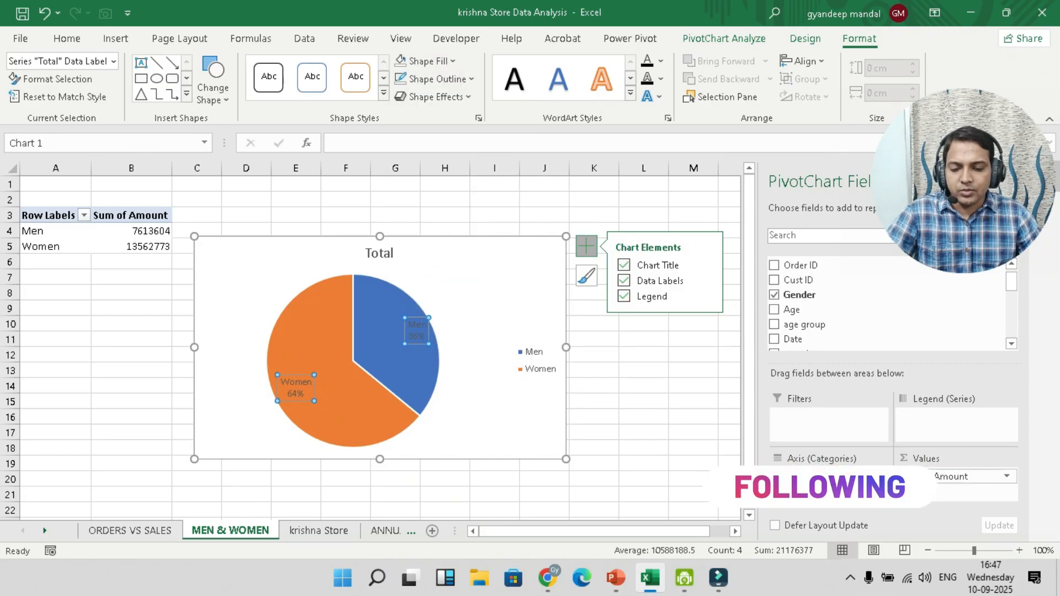
Format the pie chart's data labels as 11 pt bold white text
{"action": "left_click", "coordinate": [381, 348]}
{"action": "left_click", "coordinate": [416, 330]}
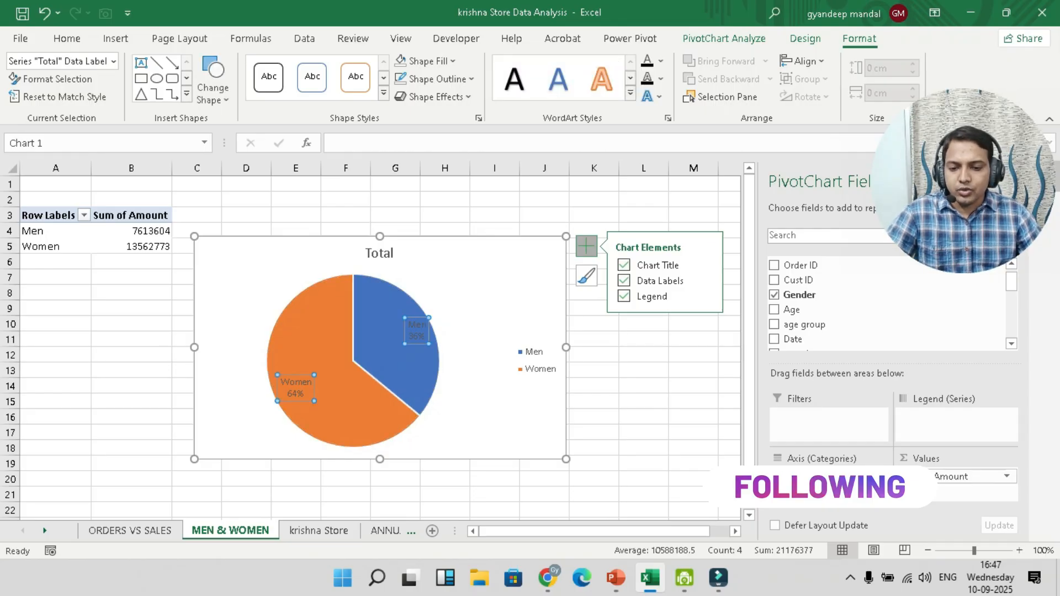
{"action": "left_click", "coordinate": [67, 38]}
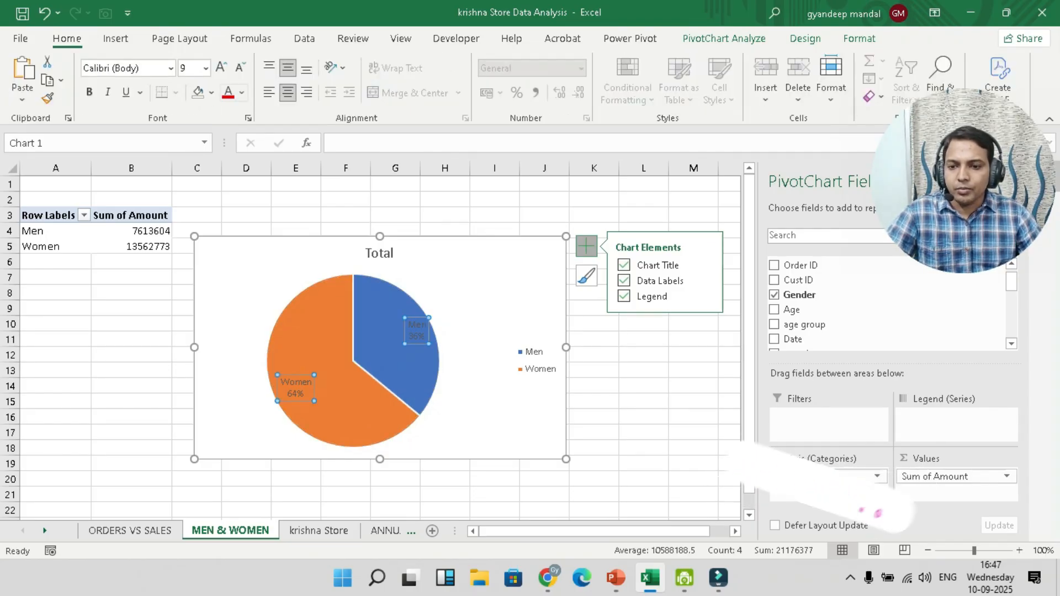
{"action": "left_click", "coordinate": [221, 67]}
{"action": "left_click", "coordinate": [221, 66]}
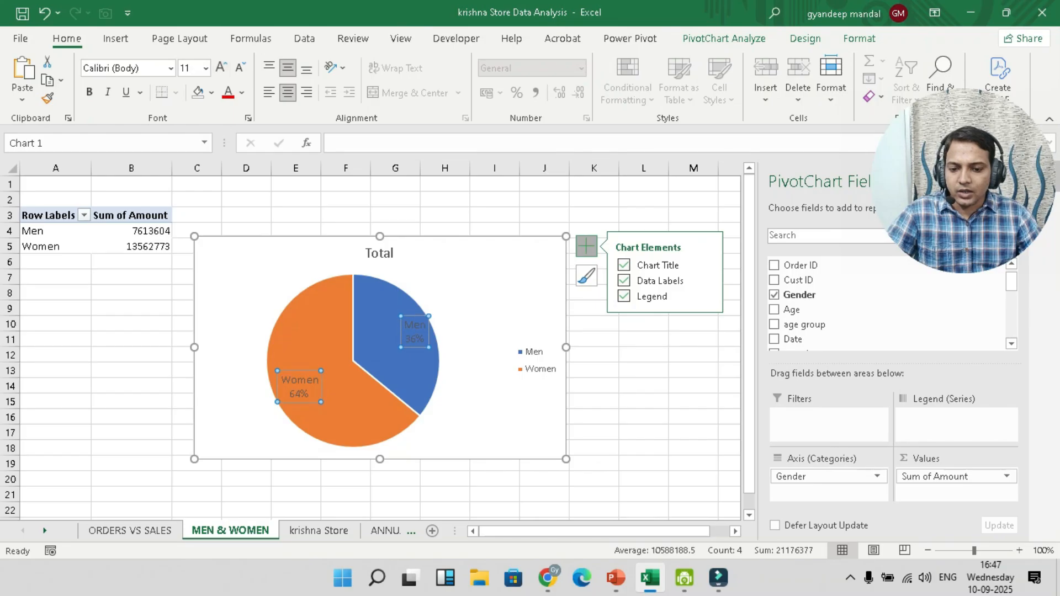
{"action": "left_click", "coordinate": [89, 92]}
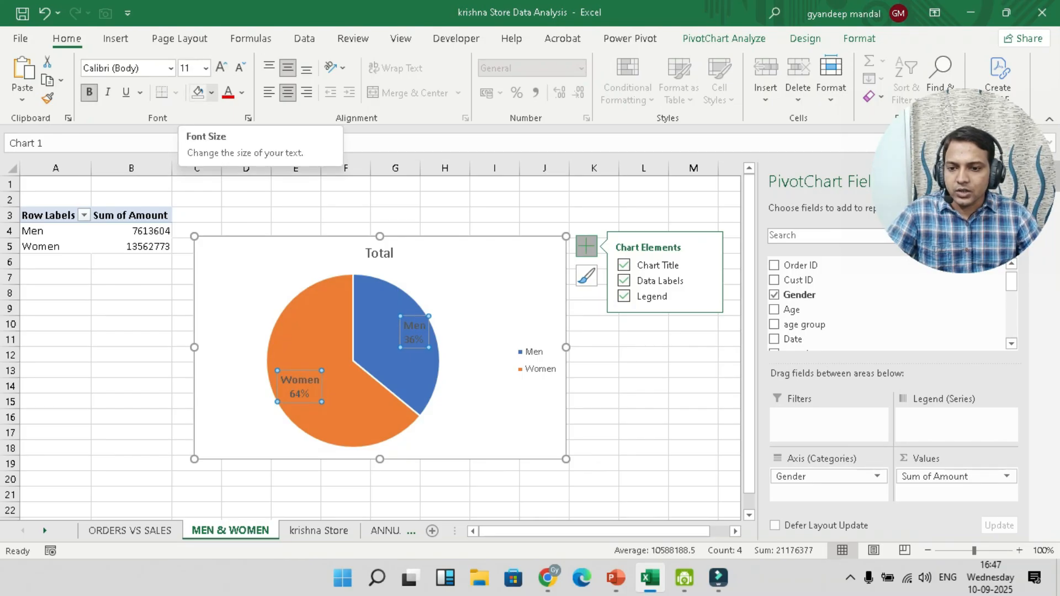
{"action": "left_click", "coordinate": [242, 92]}
{"action": "left_click", "coordinate": [227, 156]}
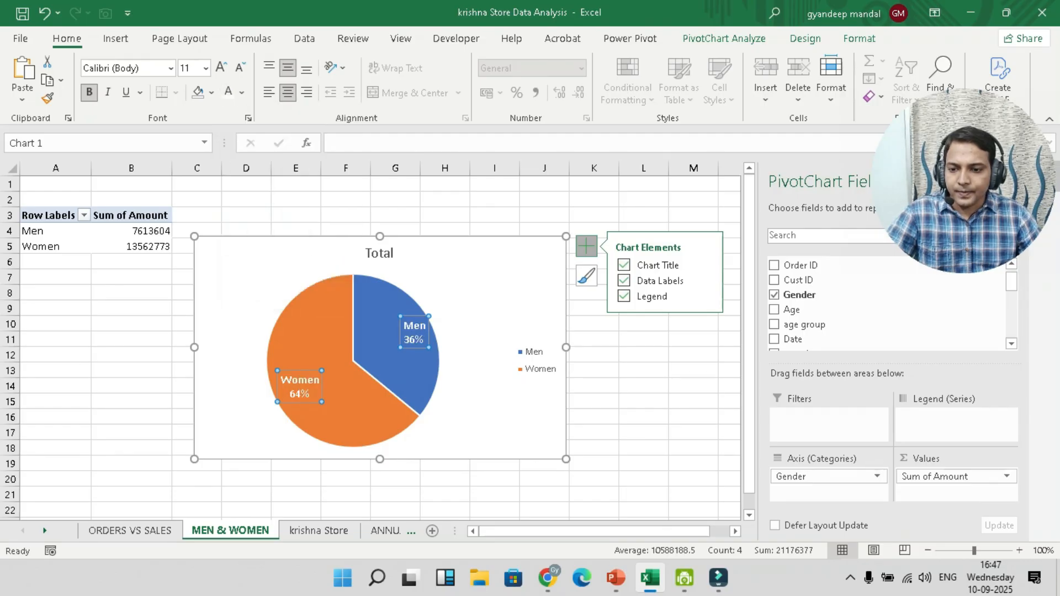
Delete the legend from the Men and Women pie chart
{"action": "left_click", "coordinate": [492, 310]}
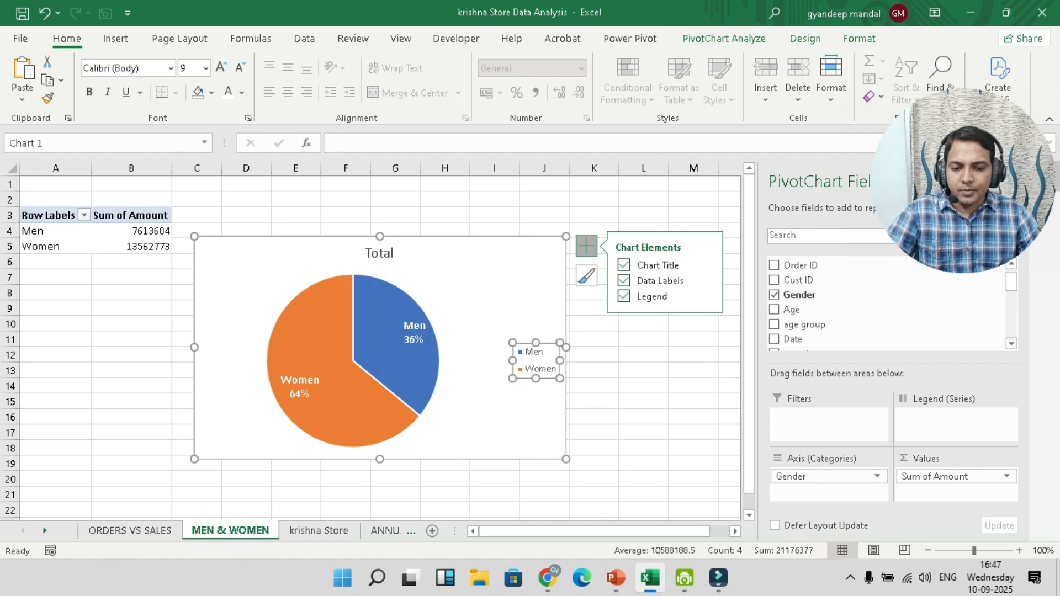
{"action": "left_click_drag", "start_coordinate": [536, 360], "coordinate": [511, 303]}
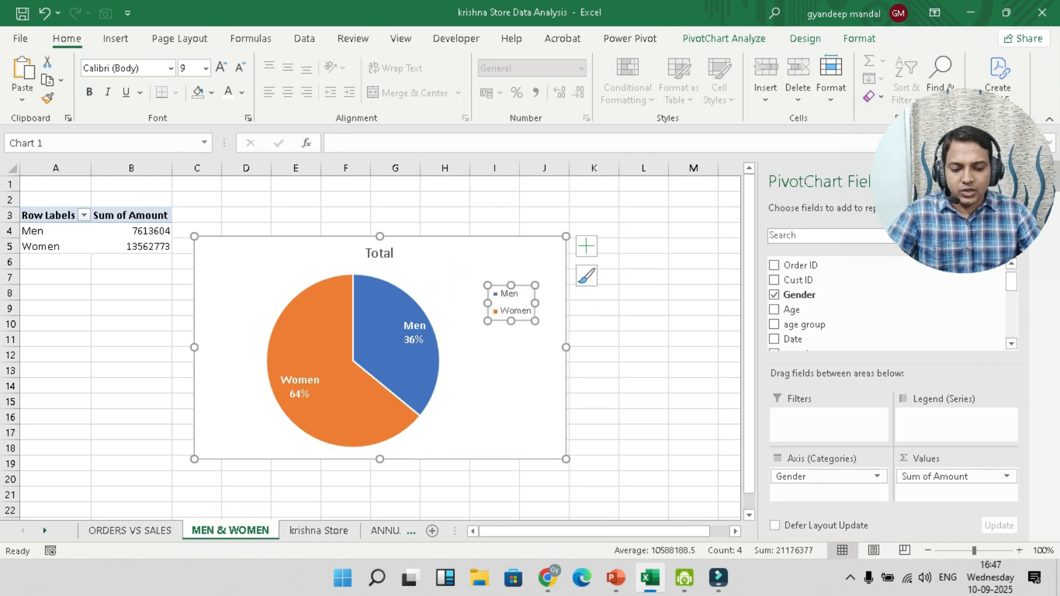
{"action": "key", "text": "Delete"}
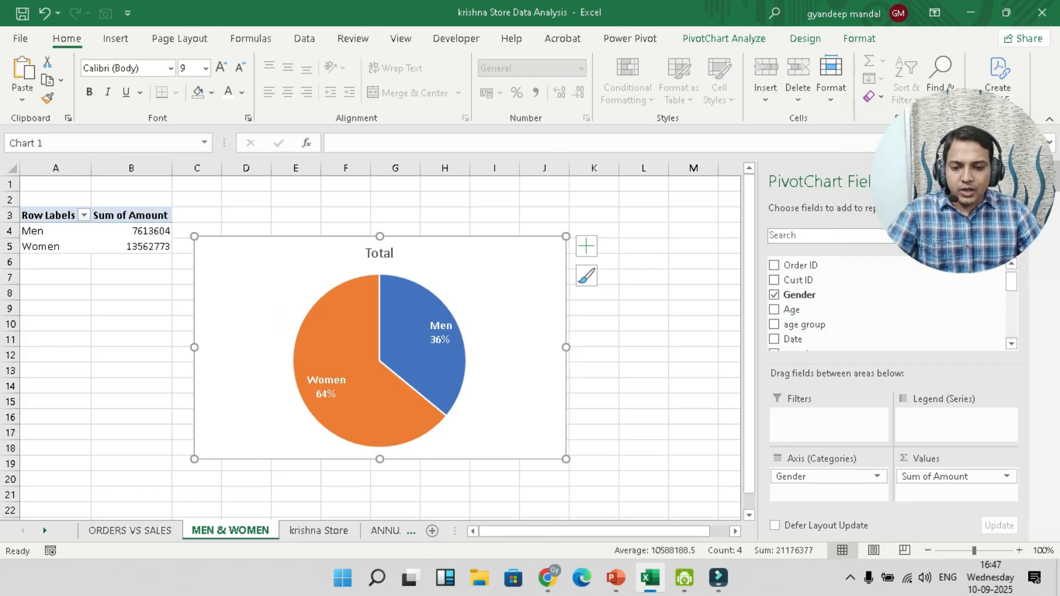
{"action": "left_click", "coordinate": [303, 289]}
{"action": "left_click", "coordinate": [251, 288]}
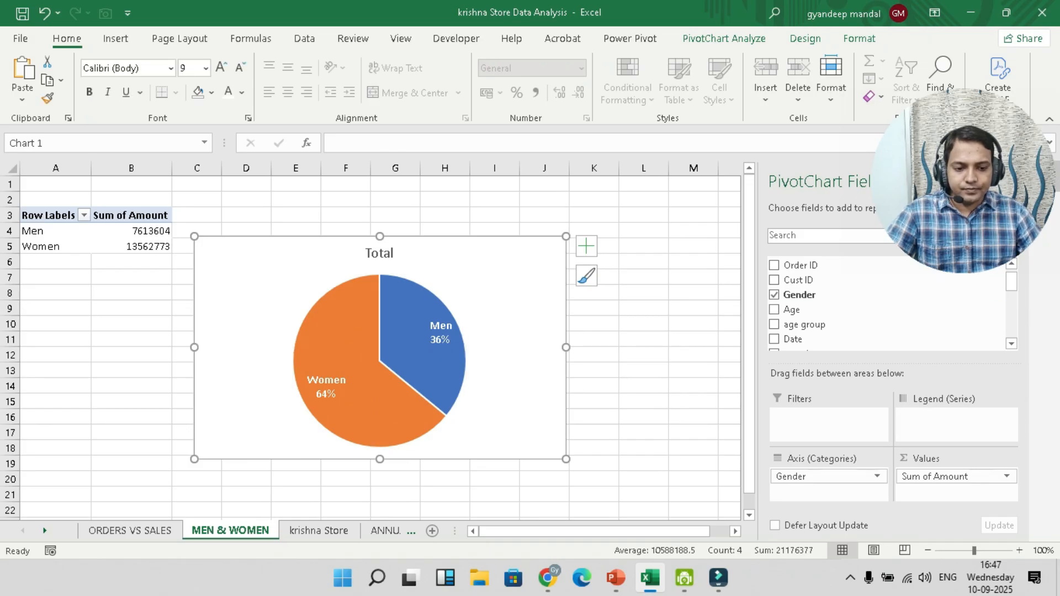
Select the Women slice alone and close the PivotChart field list to reveal the data point formatting options
{"action": "left_click", "coordinate": [417, 338]}
{"action": "left_click", "coordinate": [417, 338]}
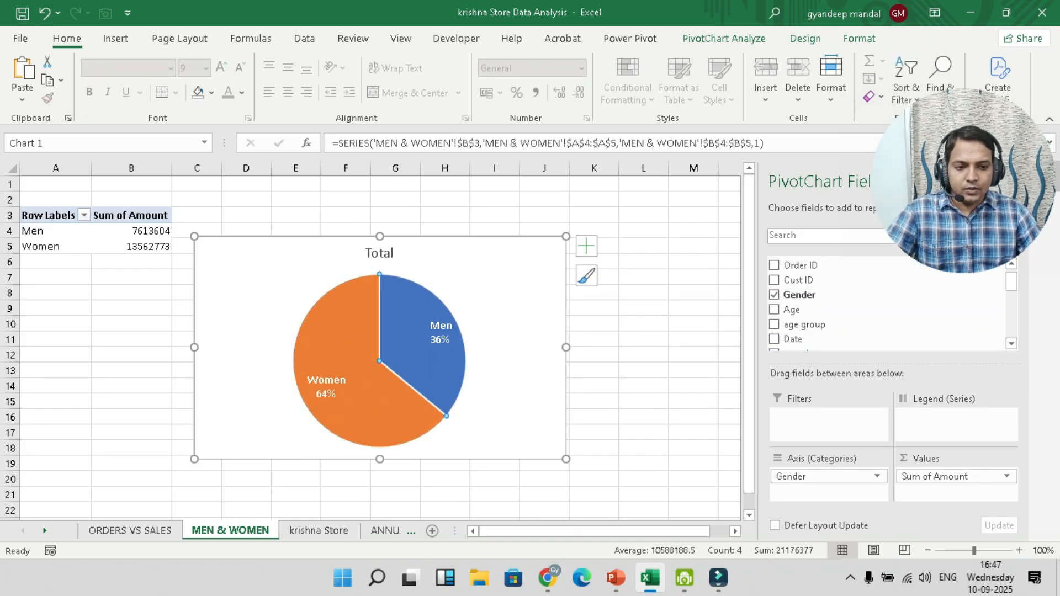
{"action": "left_click", "coordinate": [859, 39]}
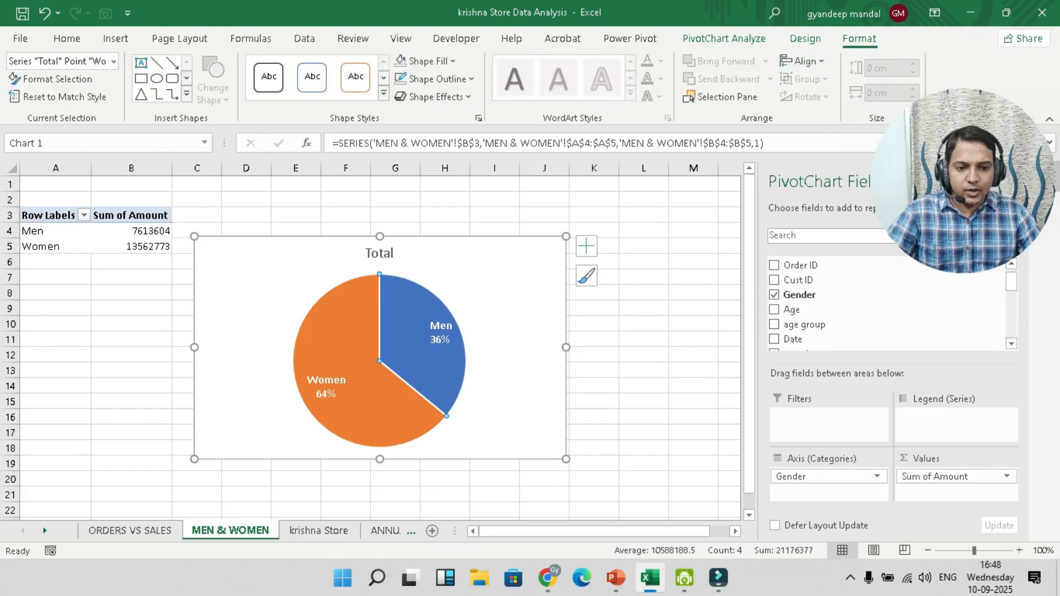
{"action": "left_click_drag", "start_coordinate": [964, 181], "coordinate": [814, 147]}
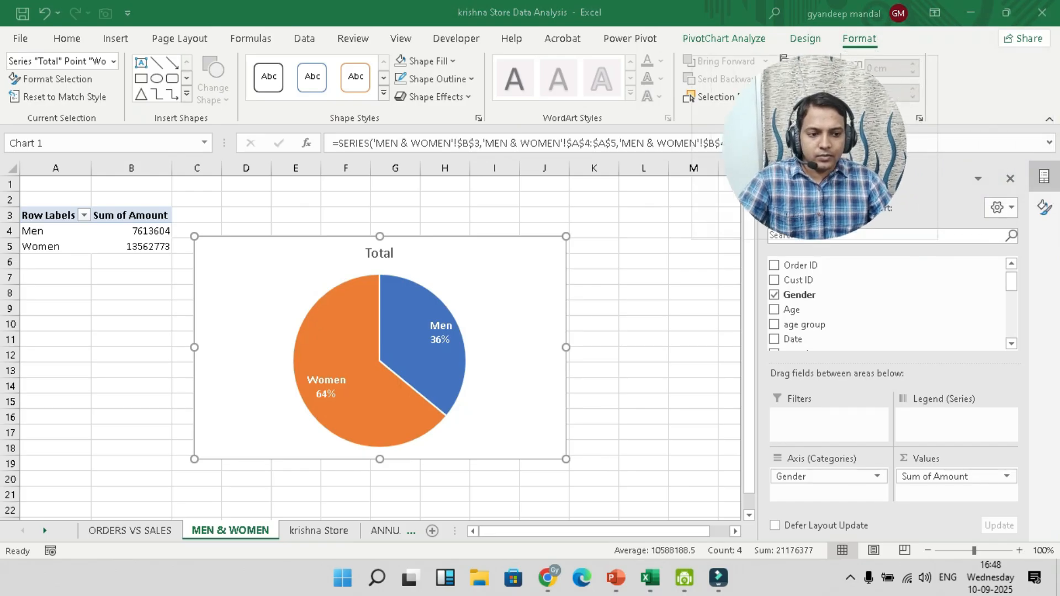
{"action": "left_click", "coordinate": [1010, 179]}
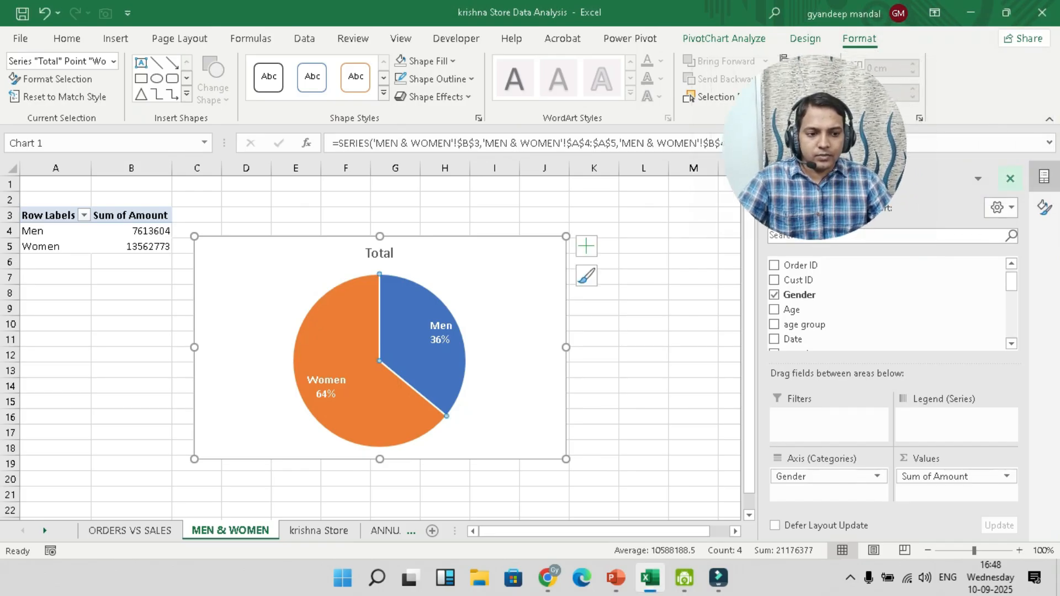
{"action": "left_click", "coordinate": [1010, 178]}
{"action": "left_click_drag", "start_coordinate": [816, 142], "coordinate": [949, 497]}
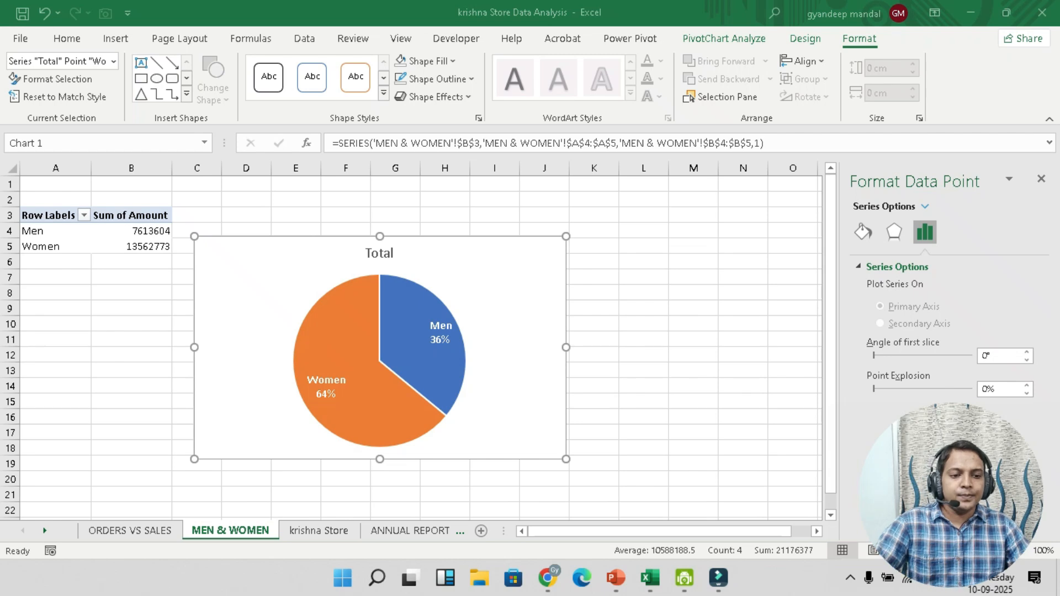
Look through the selected slice's fill, border, effects and series options, including the list of chart elements
{"action": "left_click", "coordinate": [862, 231]}
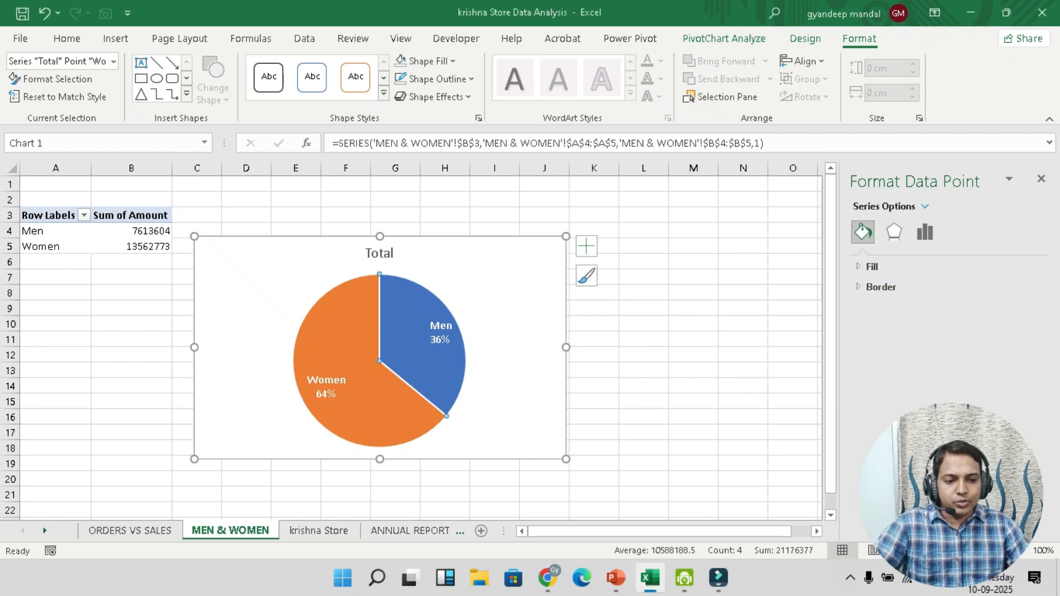
{"action": "left_click", "coordinate": [872, 267]}
{"action": "left_click", "coordinate": [872, 266]}
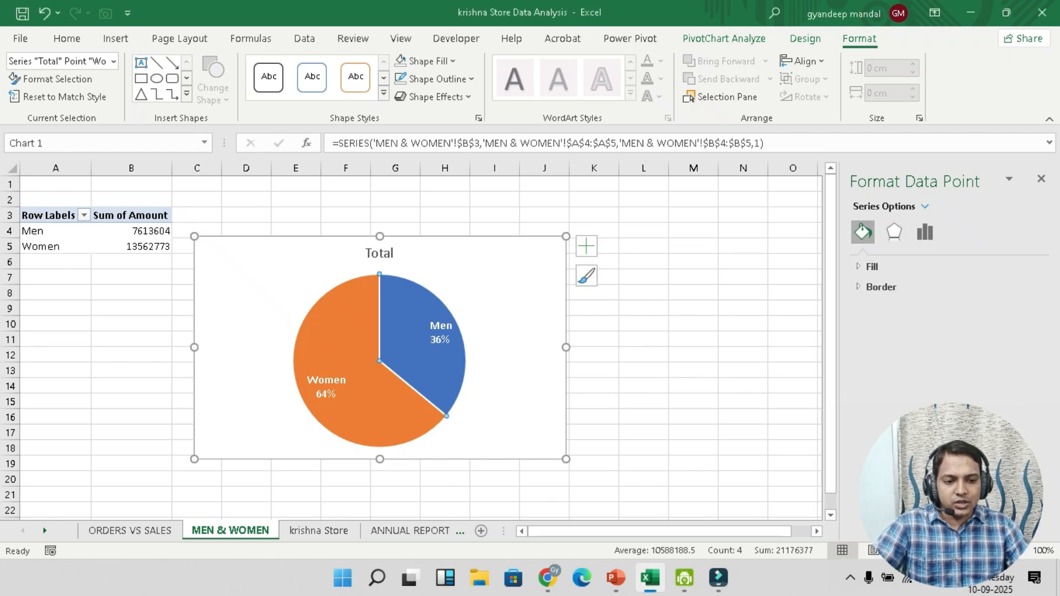
{"action": "left_click", "coordinate": [893, 232]}
{"action": "left_click", "coordinate": [925, 231]}
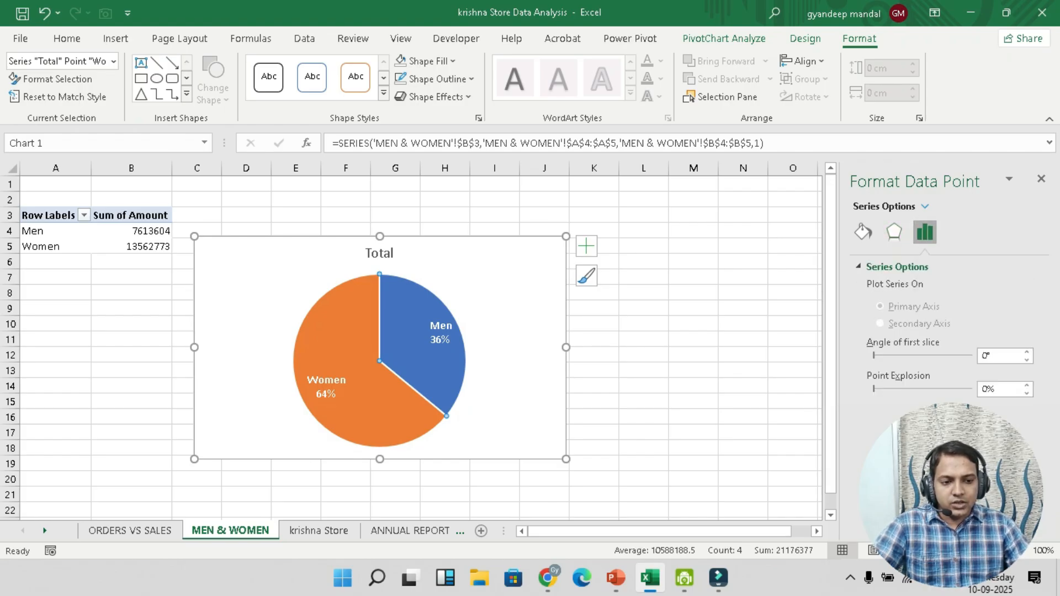
{"action": "left_click", "coordinate": [925, 205]}
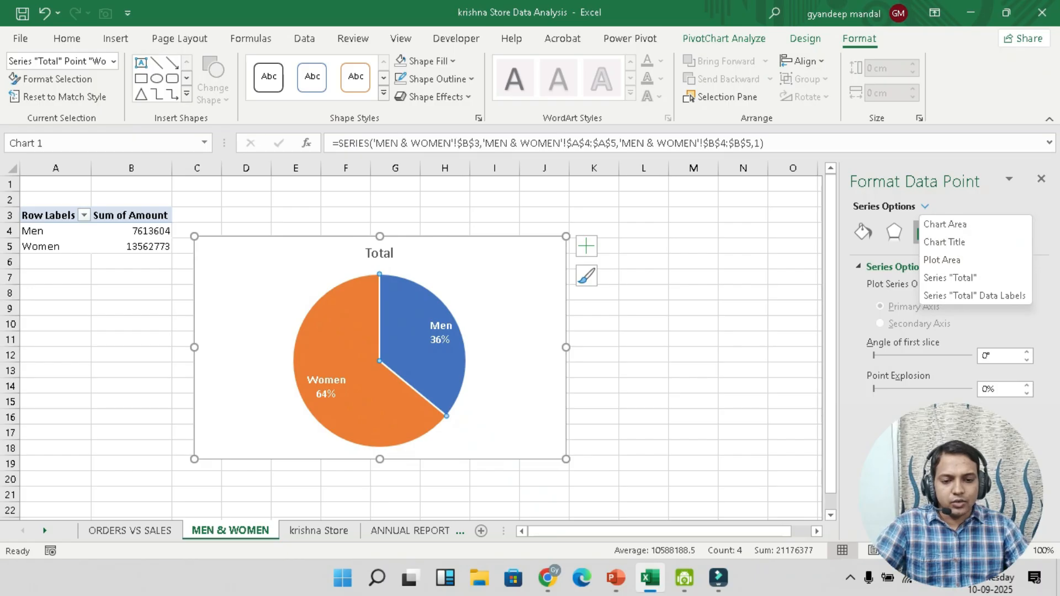
{"action": "key", "text": "Escape"}
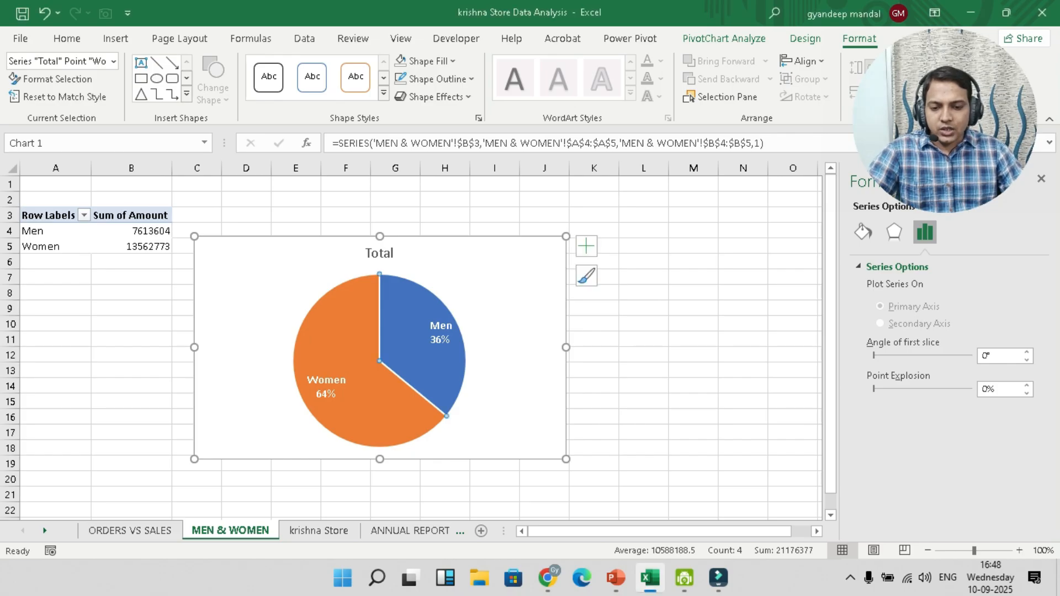
Try adding the value to the Men slice's data label in the pie chart
{"action": "left_click", "coordinate": [439, 333]}
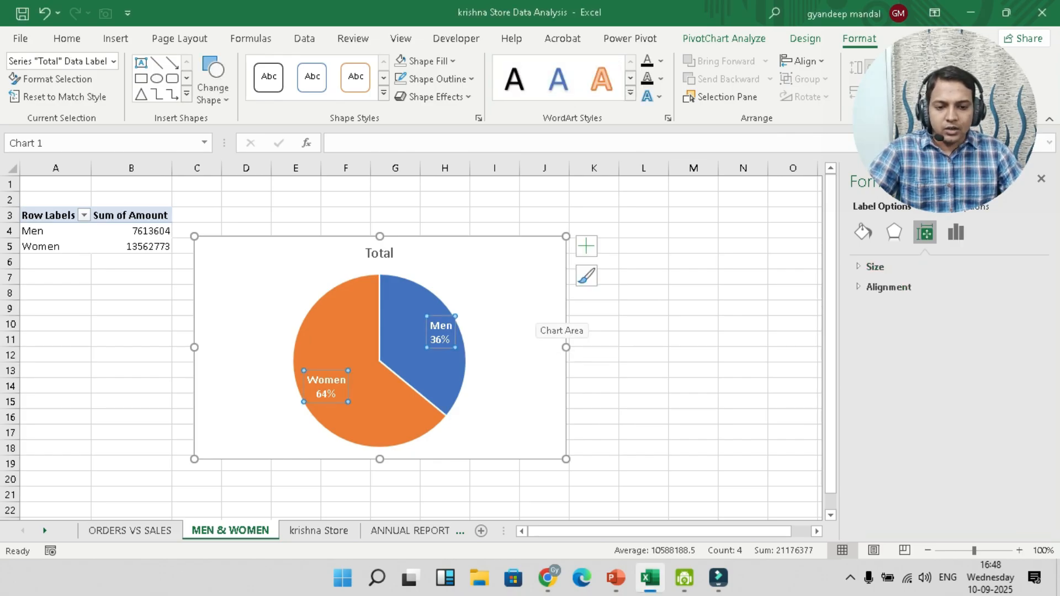
{"action": "left_click", "coordinate": [441, 331]}
{"action": "left_click", "coordinate": [586, 246]}
{"action": "left_click", "coordinate": [586, 246]}
{"action": "right_click", "coordinate": [439, 339]}
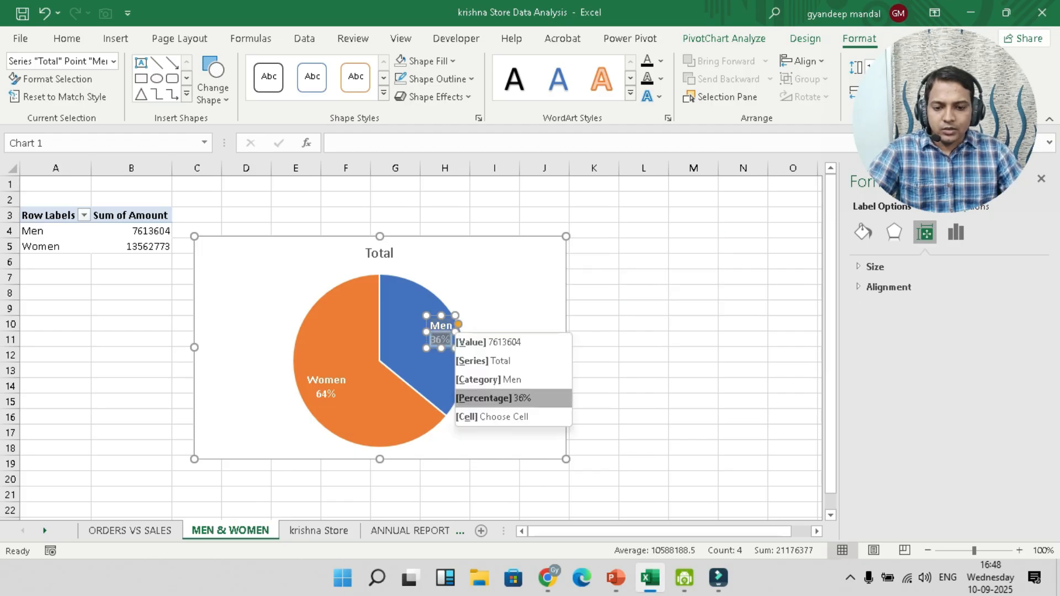
{"action": "left_click", "coordinate": [439, 338]}
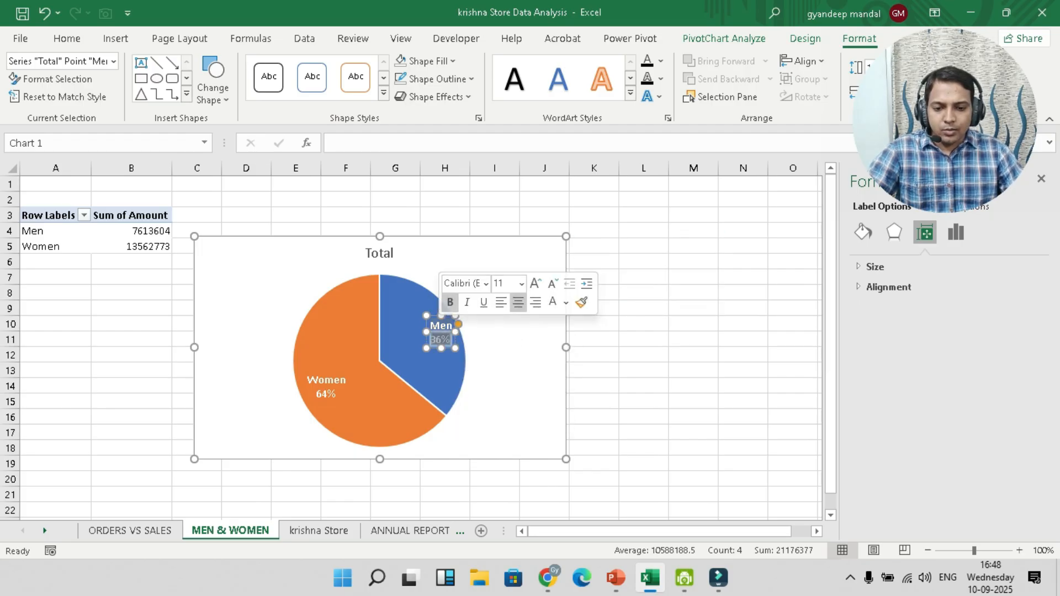
{"action": "left_click", "coordinate": [888, 286]}
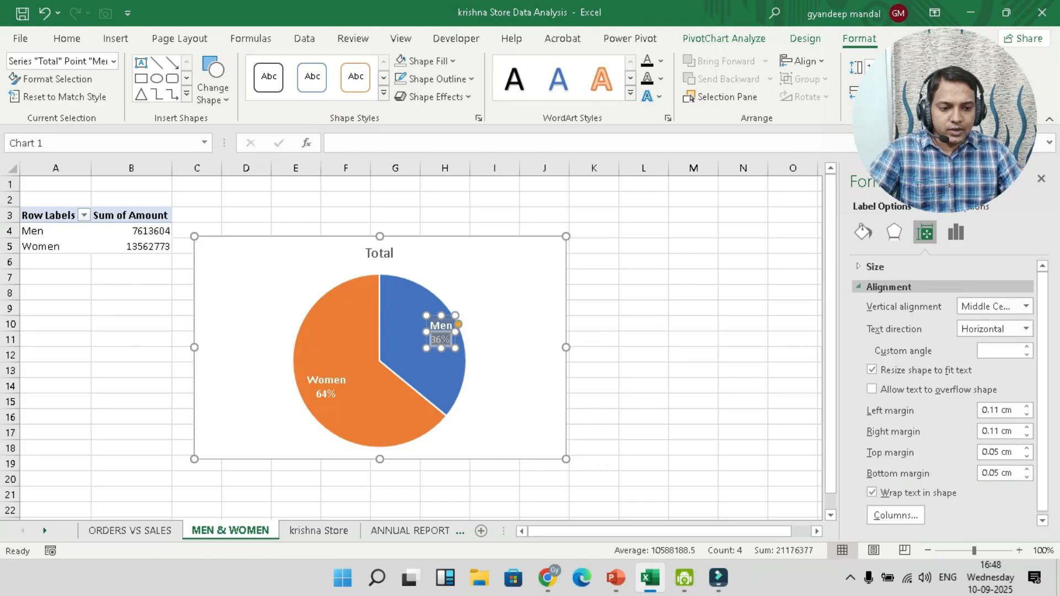
{"action": "left_click", "coordinate": [889, 286]}
{"action": "left_click", "coordinate": [874, 267]}
{"action": "left_click", "coordinate": [875, 267]}
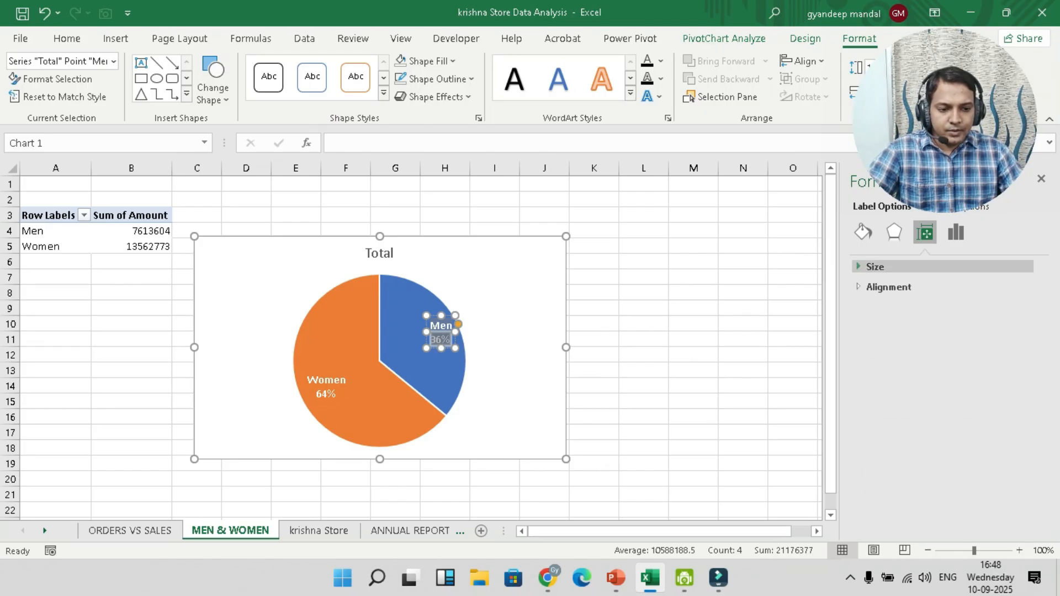
{"action": "left_click", "coordinate": [955, 232]}
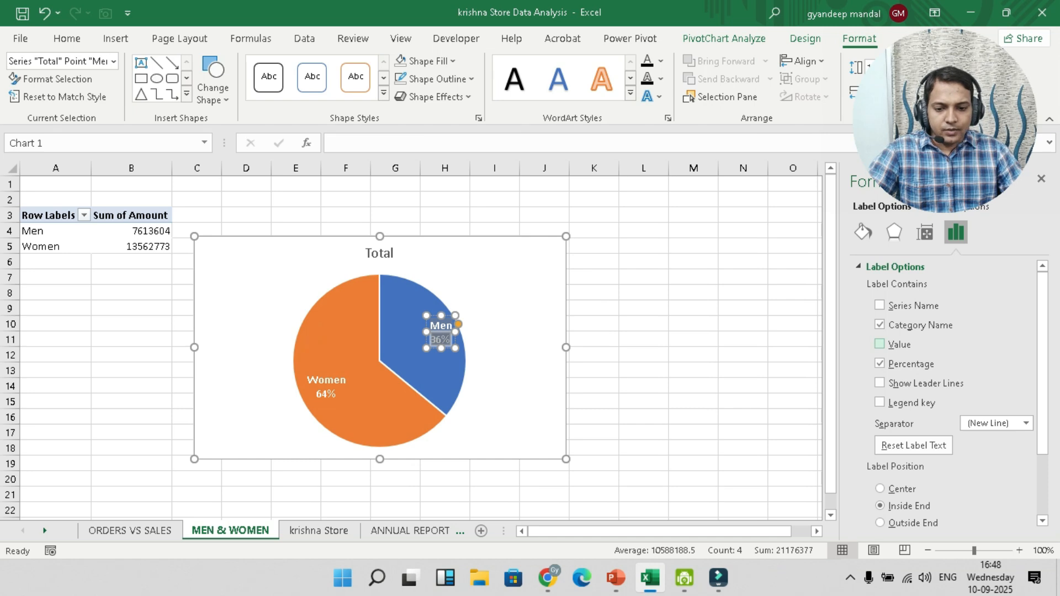
{"action": "left_click", "coordinate": [879, 344]}
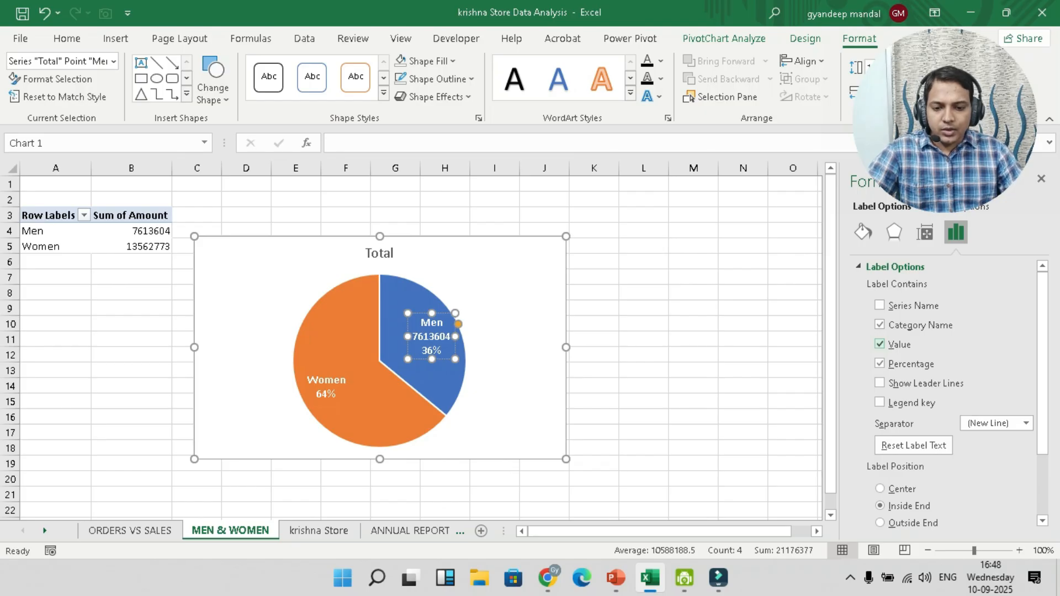
{"action": "left_click", "coordinate": [879, 343]}
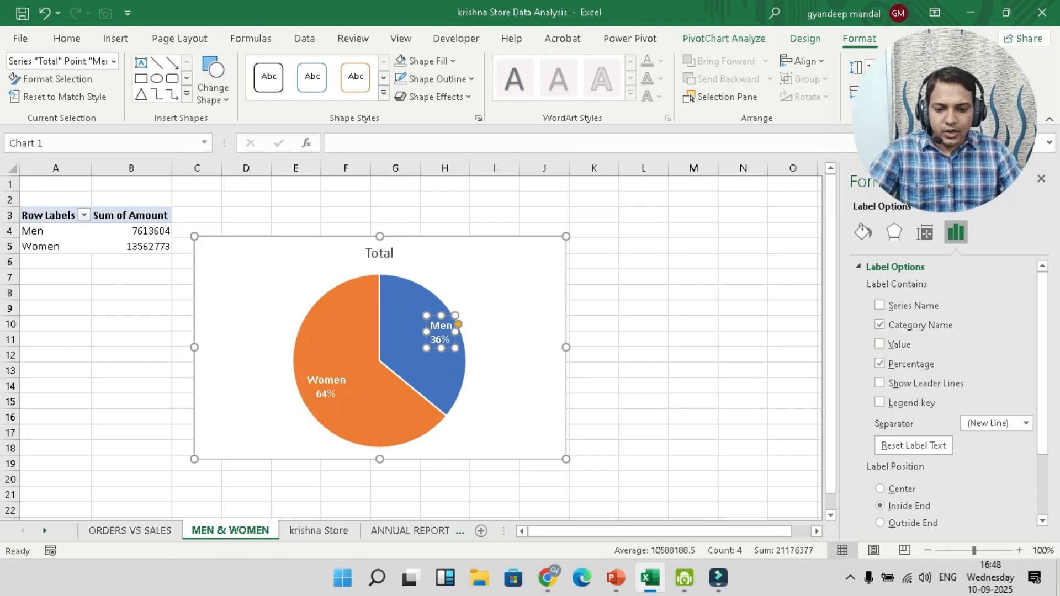
Widen the Men data label box and shrink the pie chart to a compact, nearly square frame
{"action": "left_click_drag", "start_coordinate": [426, 332], "coordinate": [407, 332]}
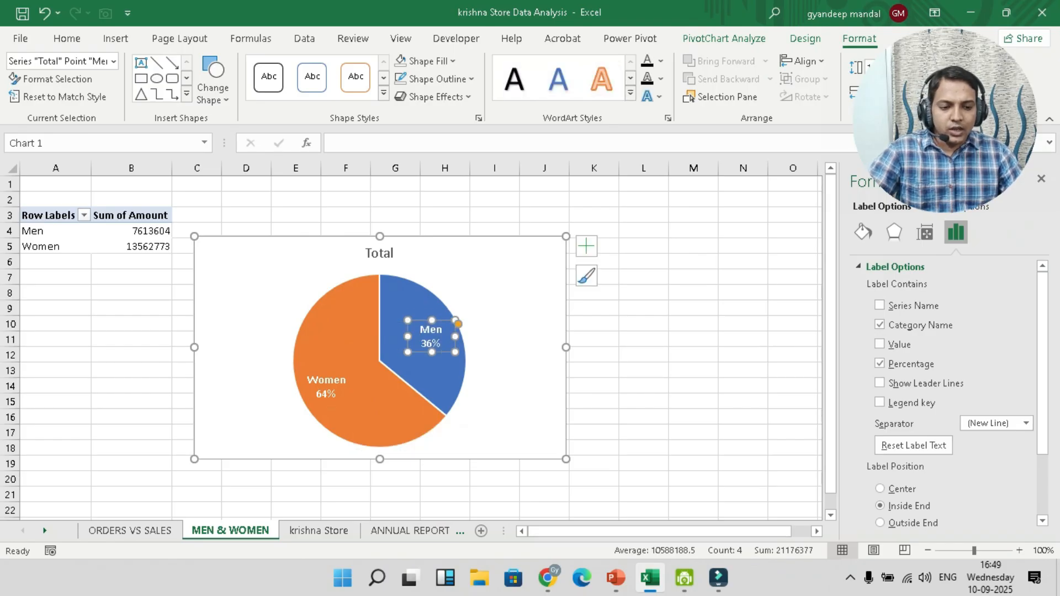
{"action": "left_click_drag", "start_coordinate": [565, 347], "coordinate": [421, 348]}
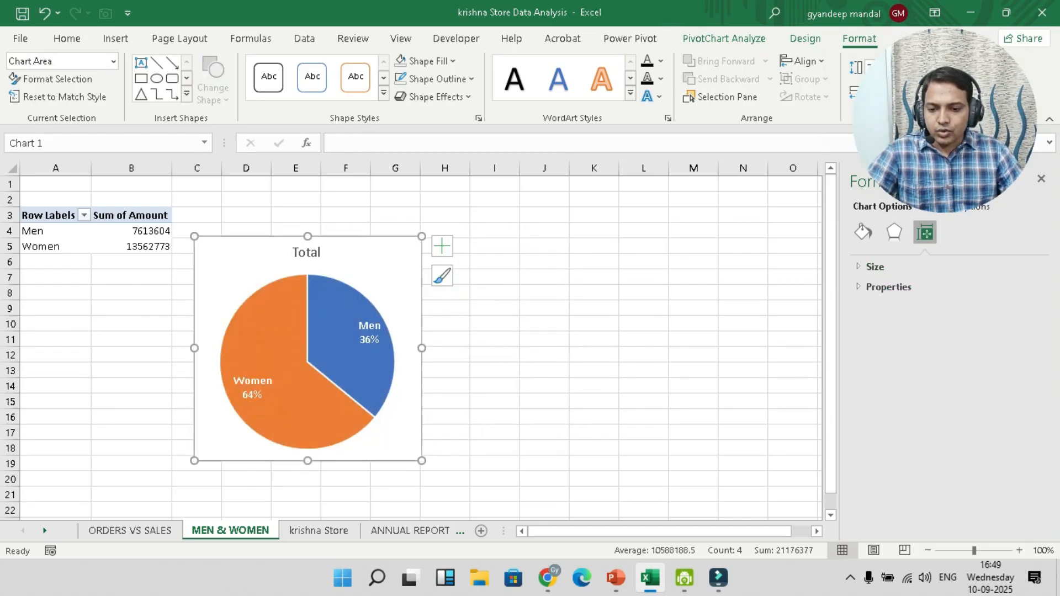
{"action": "left_click_drag", "start_coordinate": [421, 236], "coordinate": [414, 265]}
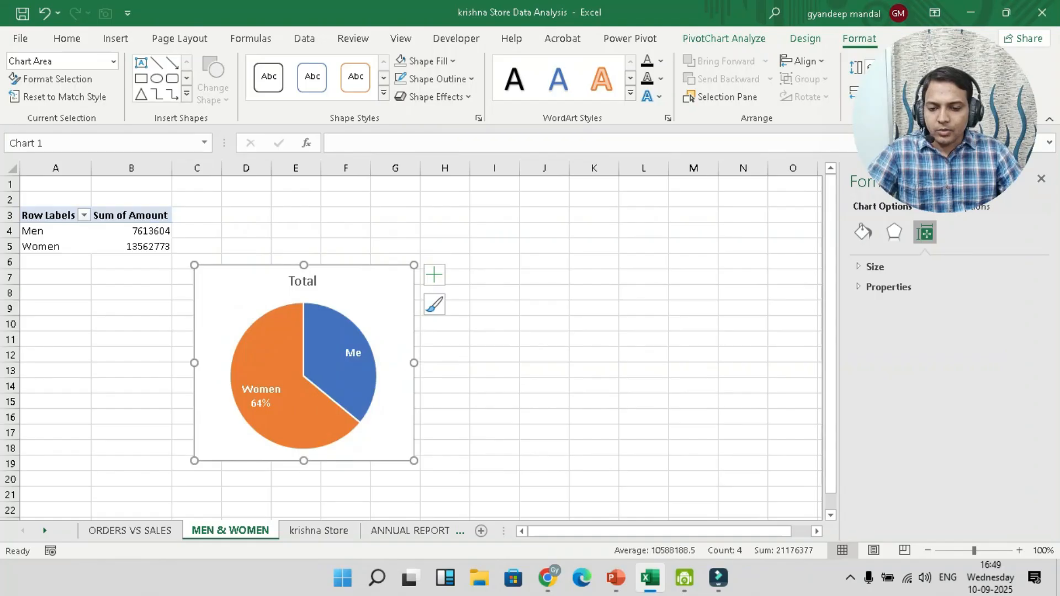
Change the pie chart's title to "MEN VS WOMEN PURCHASE"
{"action": "left_click", "coordinate": [302, 281]}
{"action": "double_click", "coordinate": [309, 281]}
{"action": "type", "text": "MEN VS WOMEN PURCHASE"}
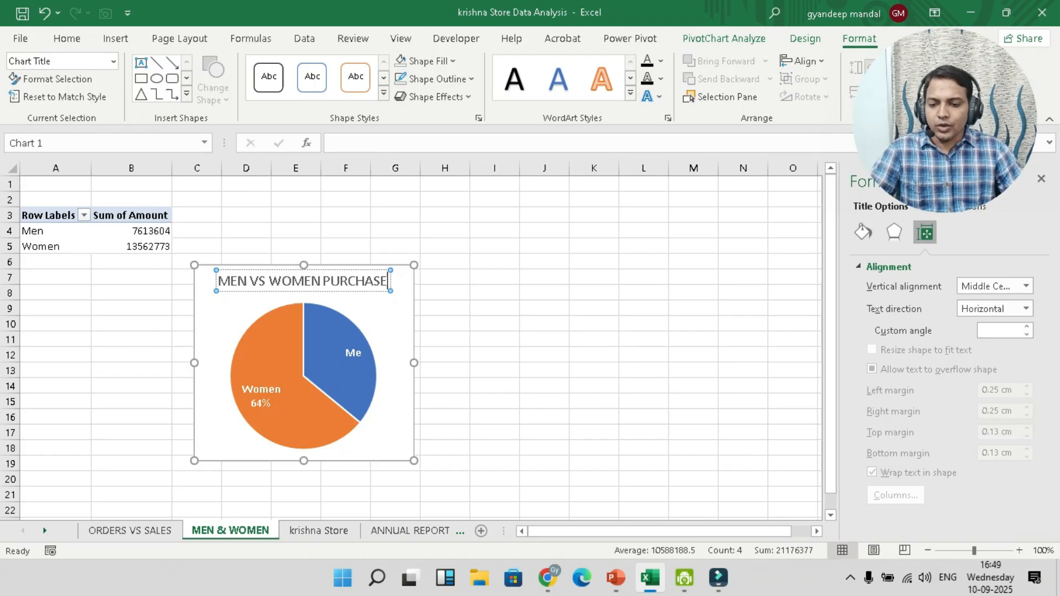
{"action": "key", "text": "Escape"}
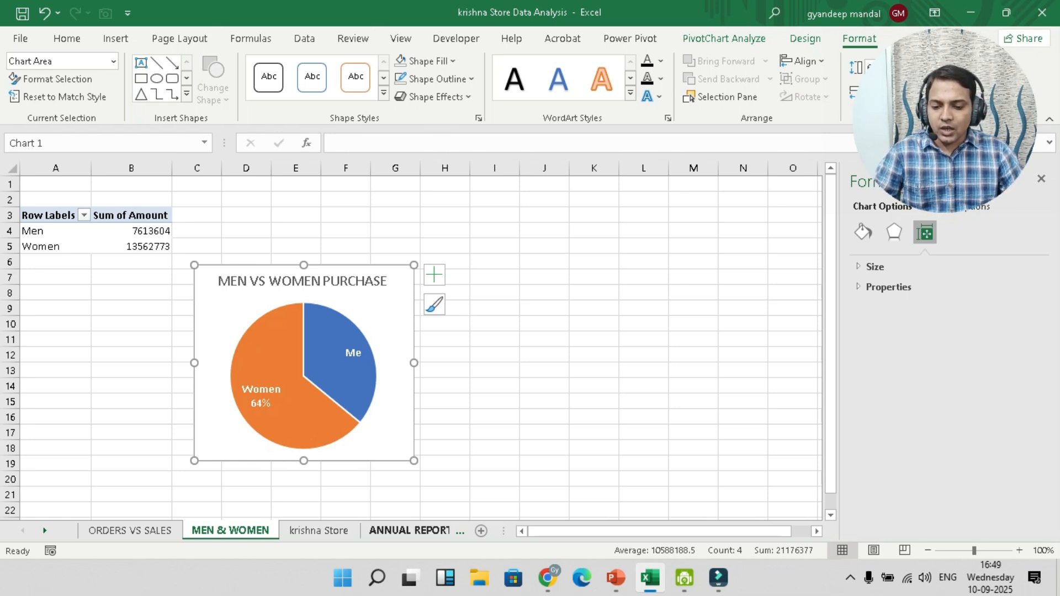
Copy the pie chart to the ANNUAL REPORT sheet and fit it beside the ORDERS VS SALES chart at matching height
{"action": "left_click", "coordinate": [409, 530]}
{"action": "key", "text": "ctrl+v"}
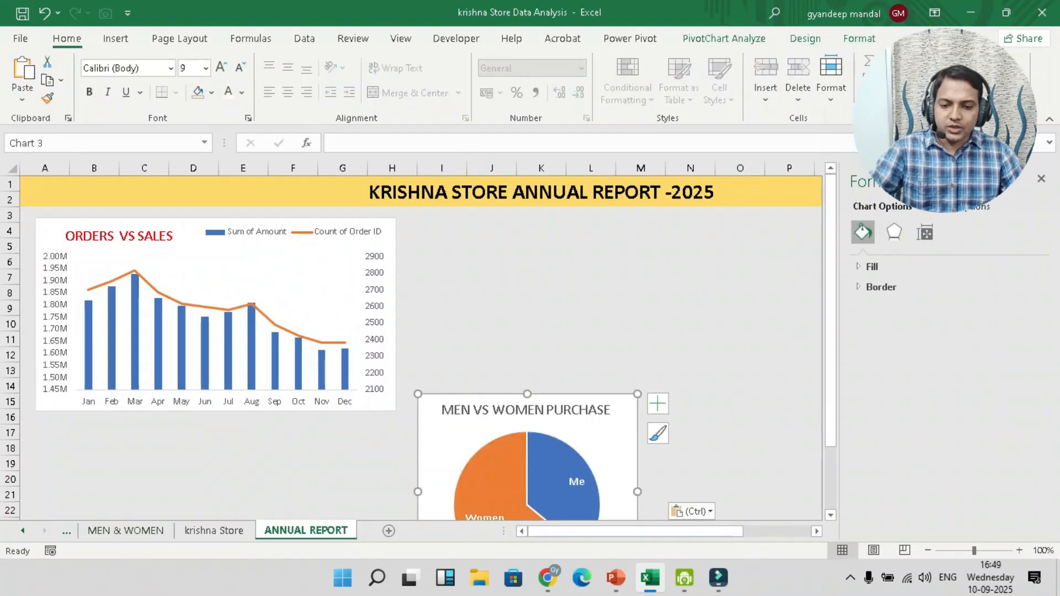
{"action": "left_click_drag", "start_coordinate": [442, 442], "coordinate": [435, 265]}
{"action": "left_click_drag", "start_coordinate": [630, 414], "coordinate": [623, 409]}
{"action": "left_click", "coordinate": [739, 401]}
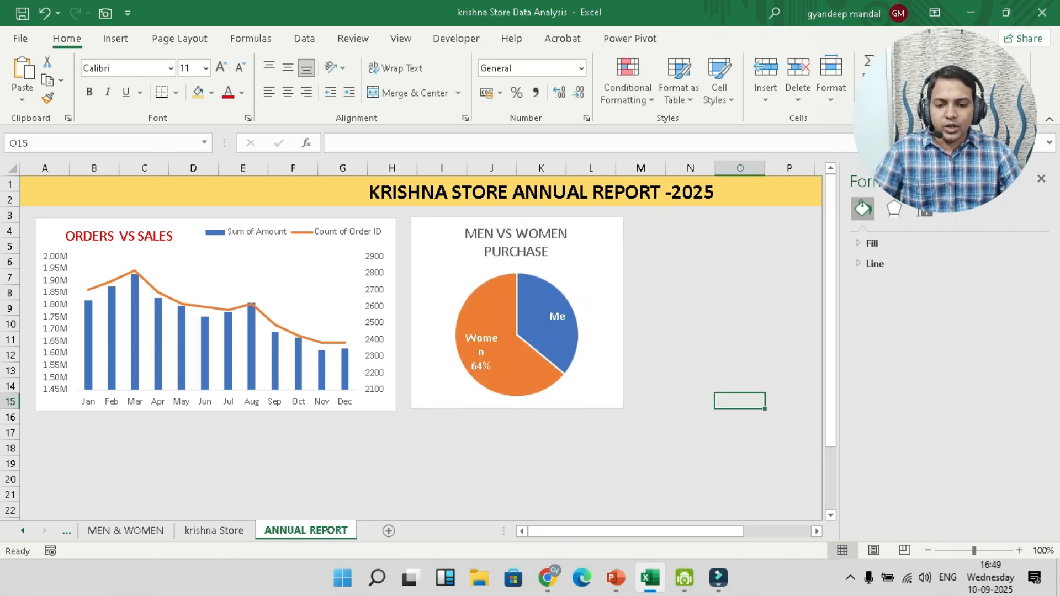
Resize the Men and Women data labels in the report's pie chart so their names and percentages fit
{"action": "left_click", "coordinate": [496, 369]}
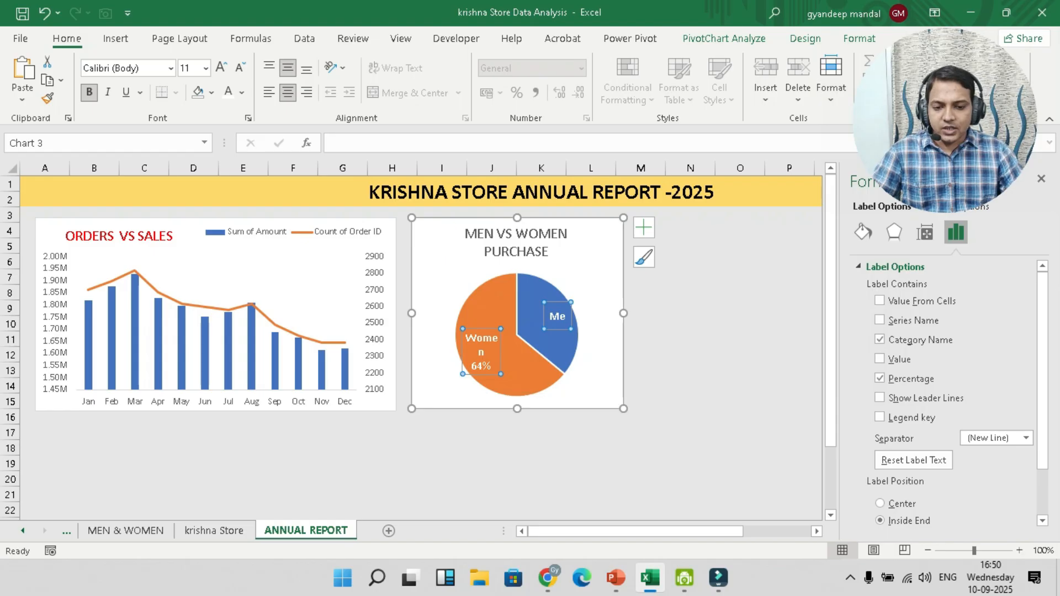
{"action": "left_click", "coordinate": [481, 352]}
{"action": "mouse_move", "coordinate": [501, 374]}
{"action": "left_mouse_down"}
{"action": "mouse_move", "coordinate": [526, 363]}
{"action": "mouse_move", "coordinate": [492, 372]}
{"action": "left_mouse_up"}
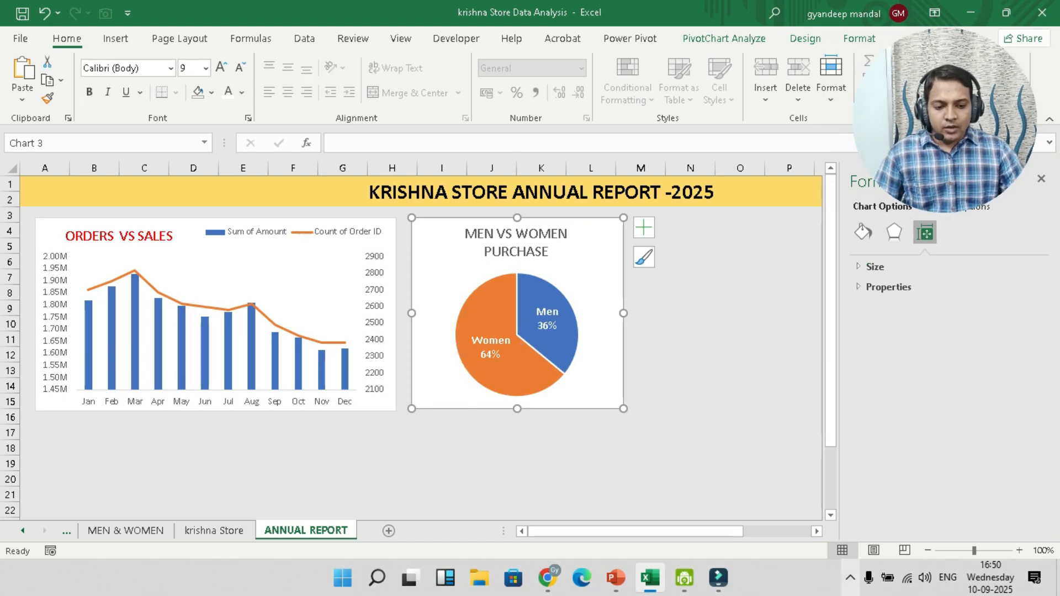
{"action": "left_click", "coordinate": [850, 578]}
{"action": "right_click", "coordinate": [850, 543]}
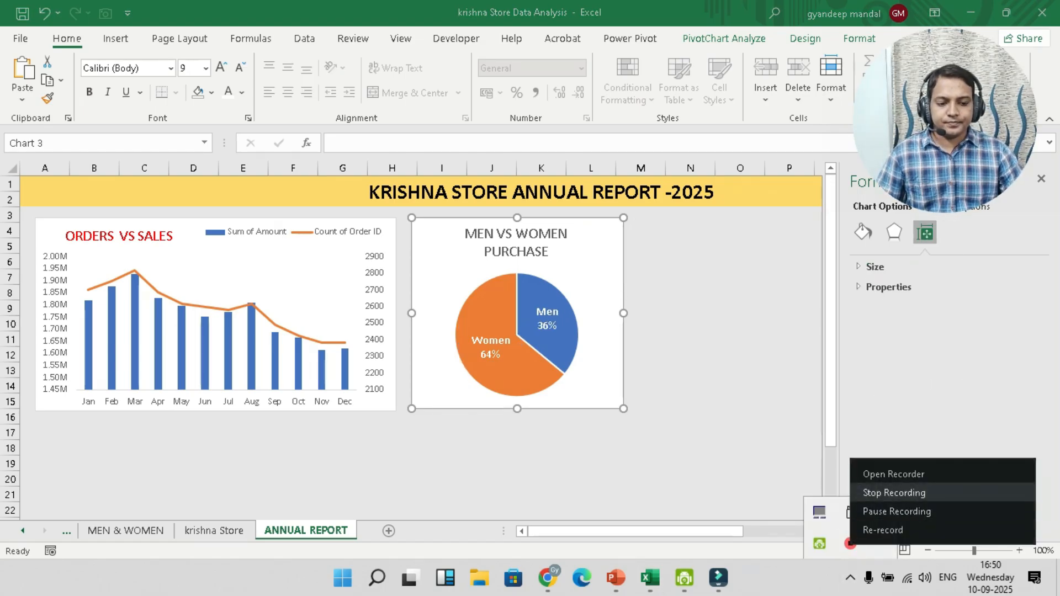
{"action": "left_click", "coordinate": [900, 492]}
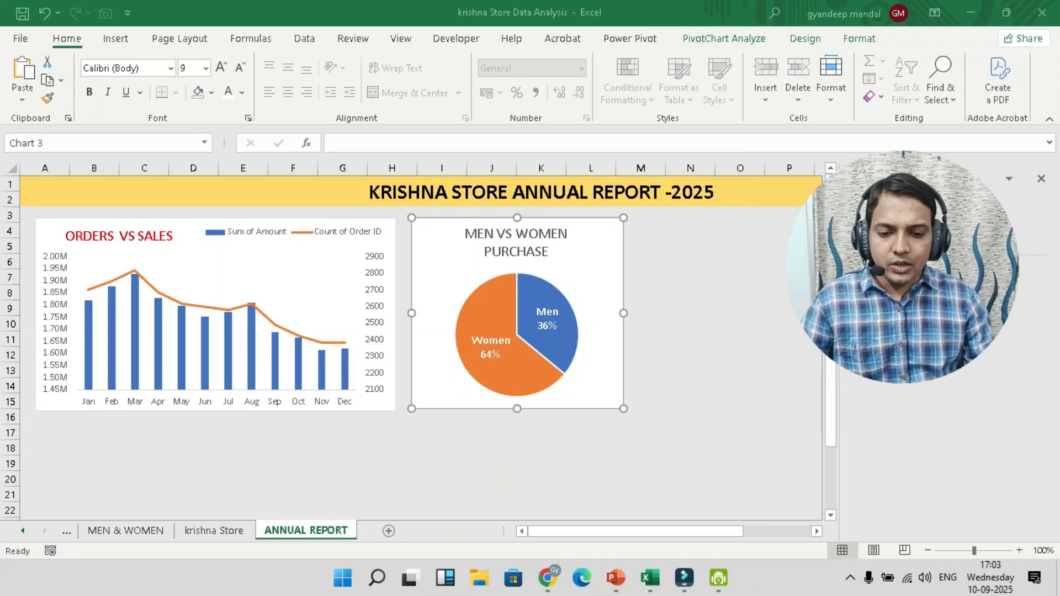
Change the title of the report's pie chart to "SALES: MEN VS WOMEN"
{"action": "left_click", "coordinate": [514, 253]}
{"action": "left_click", "coordinate": [514, 253]}
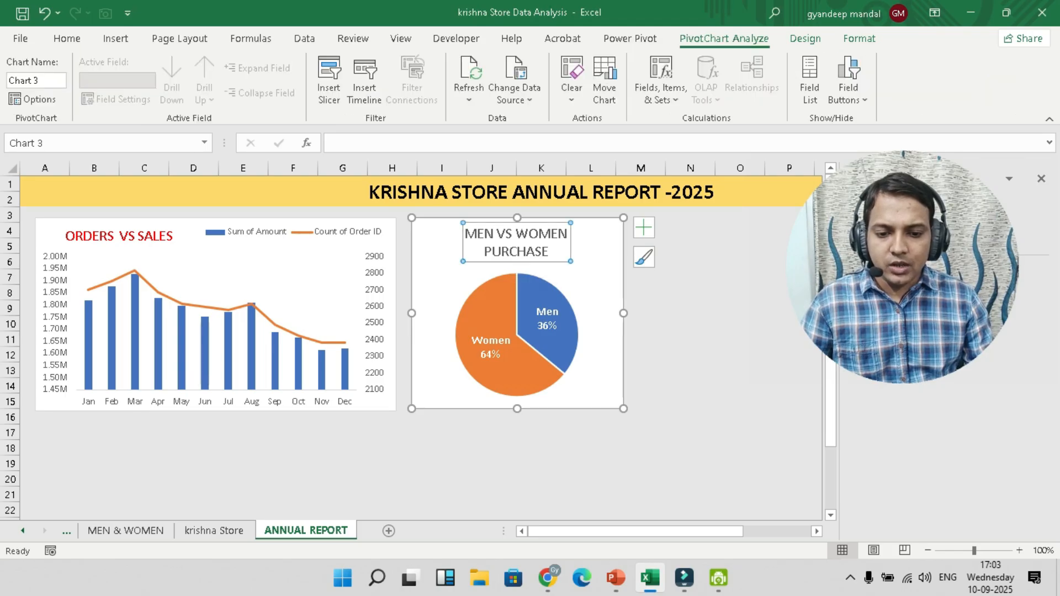
{"action": "double_click", "coordinate": [516, 252]}
{"action": "key", "text": "BackSpace"}
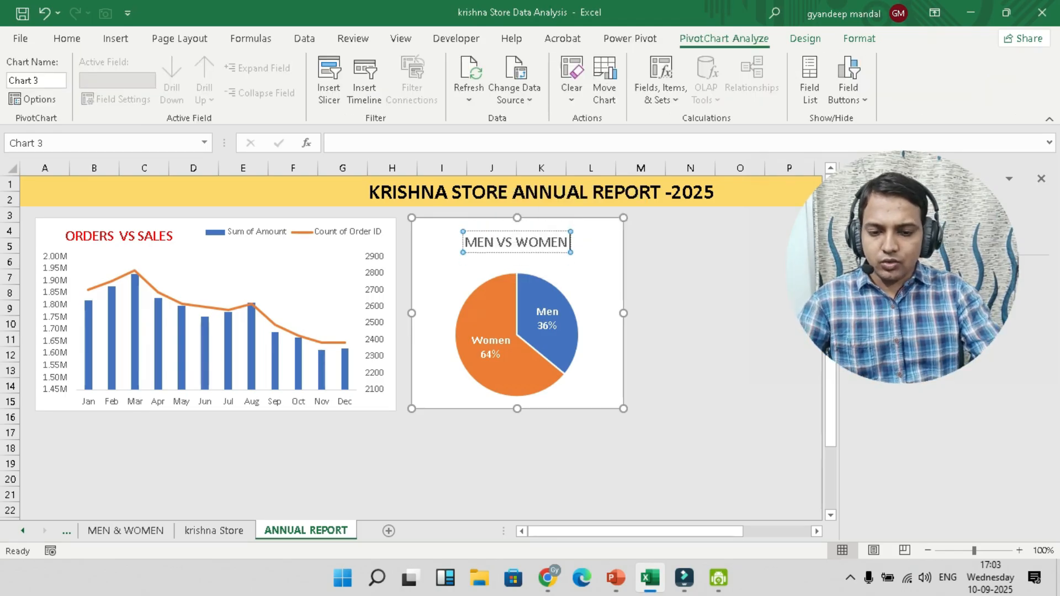
{"action": "type", "text": "SALES"}
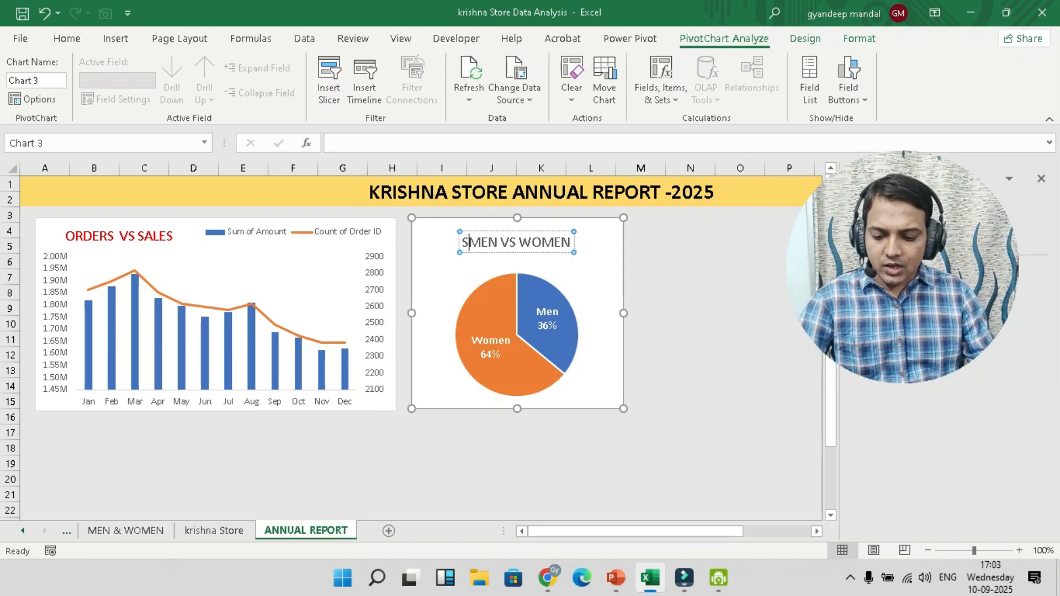
{"action": "type", "text": ":"}
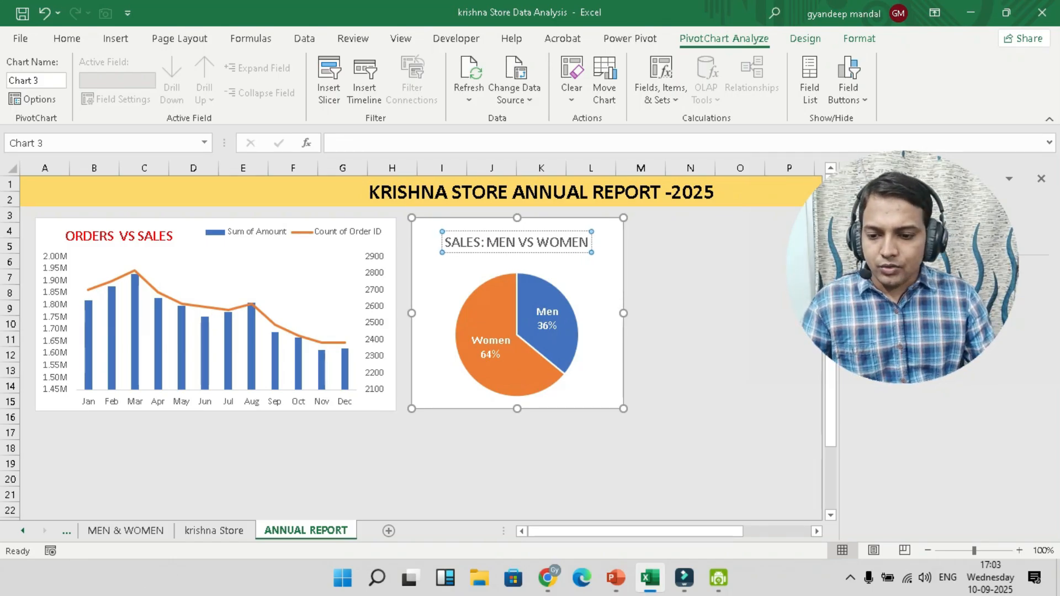
{"action": "left_click", "coordinate": [690, 308]}
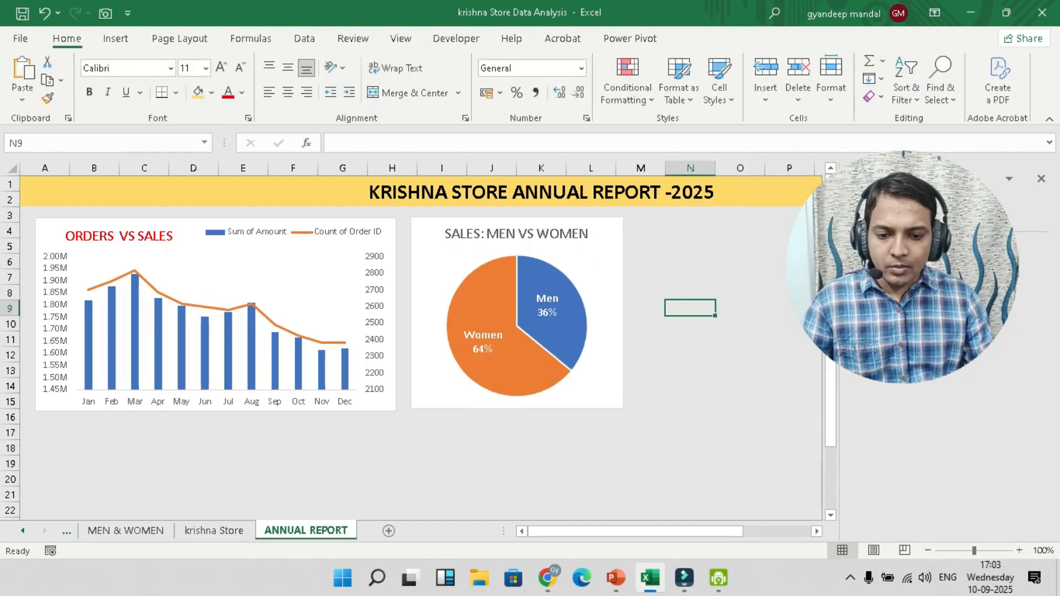
Create a PivotTable on a new worksheet from the full data range of the krishna Store sheet
{"action": "key", "text": "ctrl+Page_Up"}
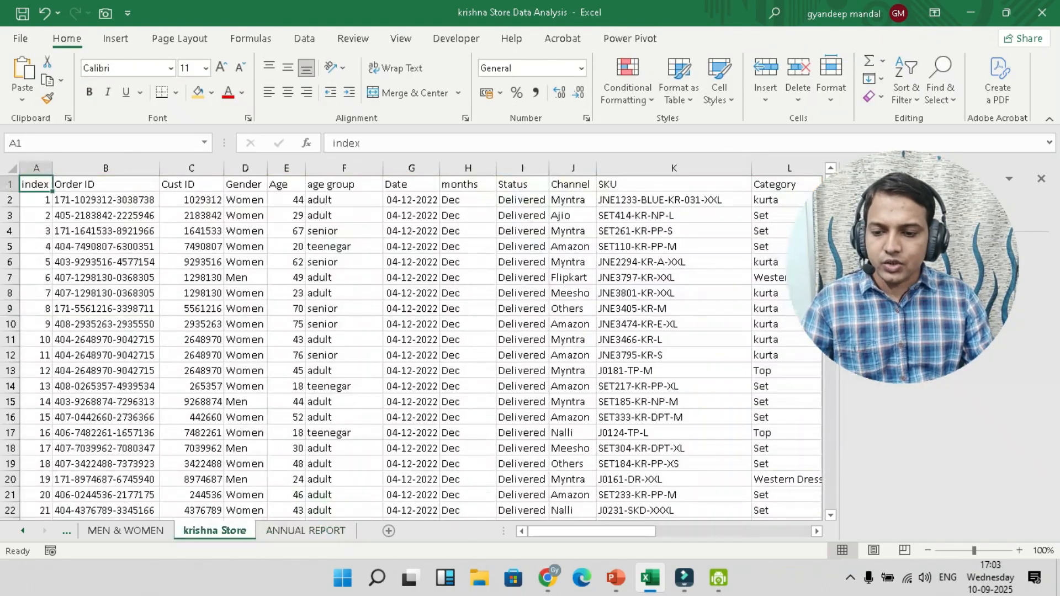
{"action": "left_click", "coordinate": [106, 215]}
{"action": "left_click", "coordinate": [106, 184]}
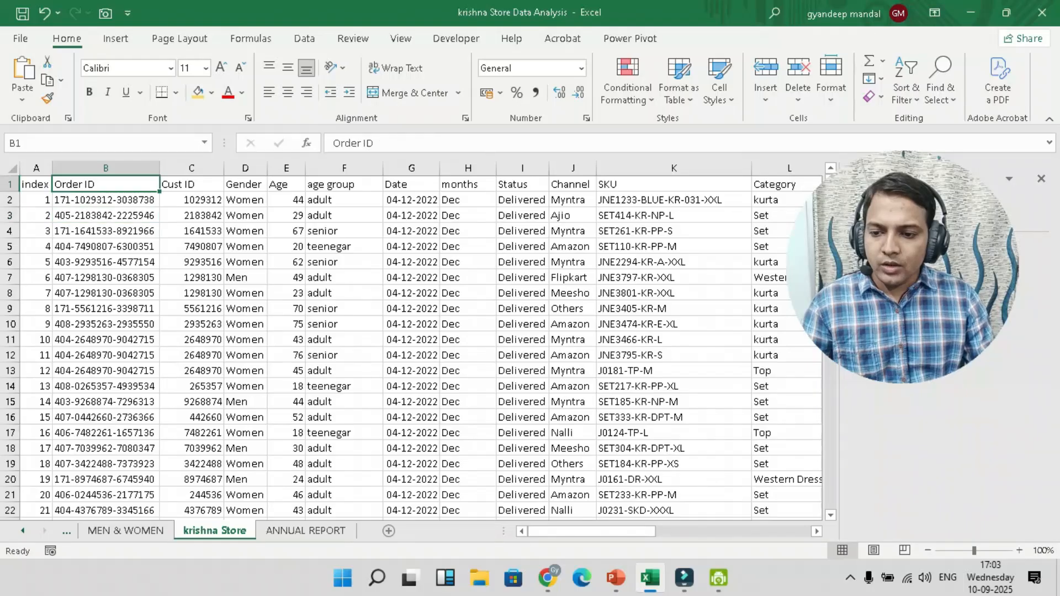
{"action": "left_click", "coordinate": [36, 185]}
{"action": "left_click", "coordinate": [115, 39]}
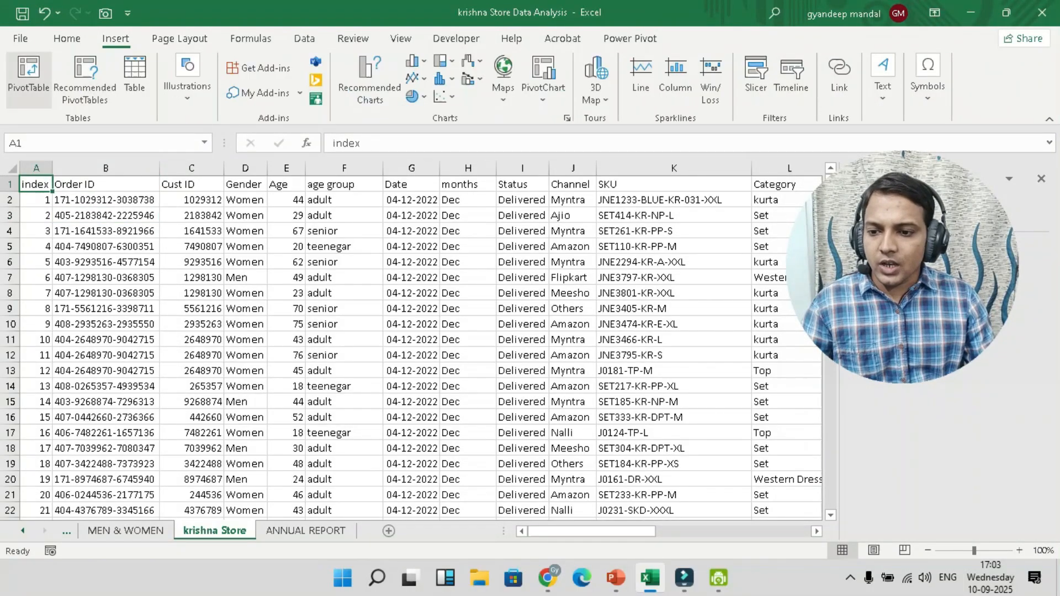
{"action": "left_click", "coordinate": [28, 74]}
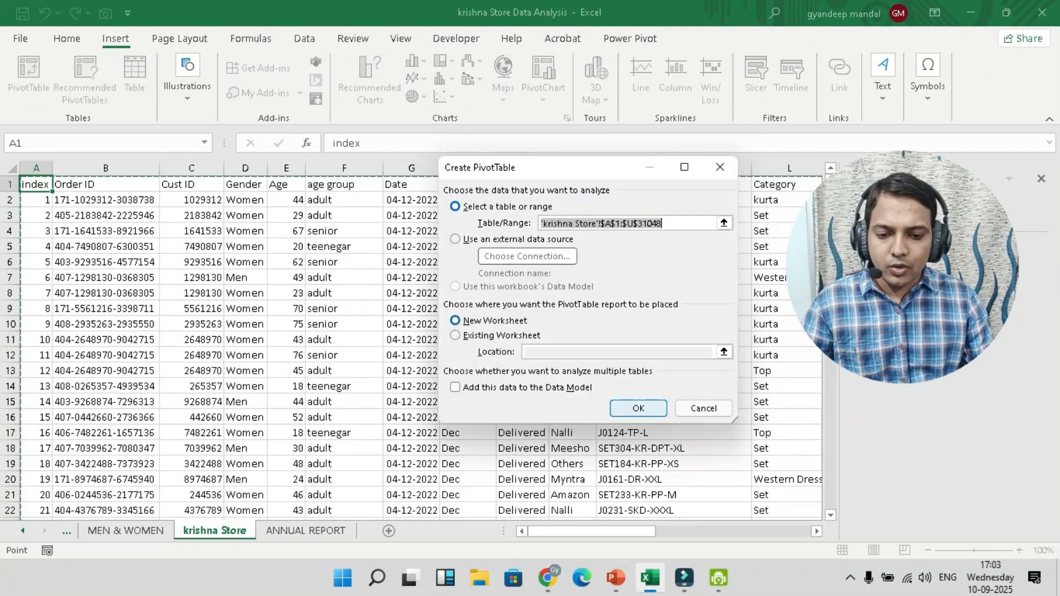
{"action": "key", "text": "Return"}
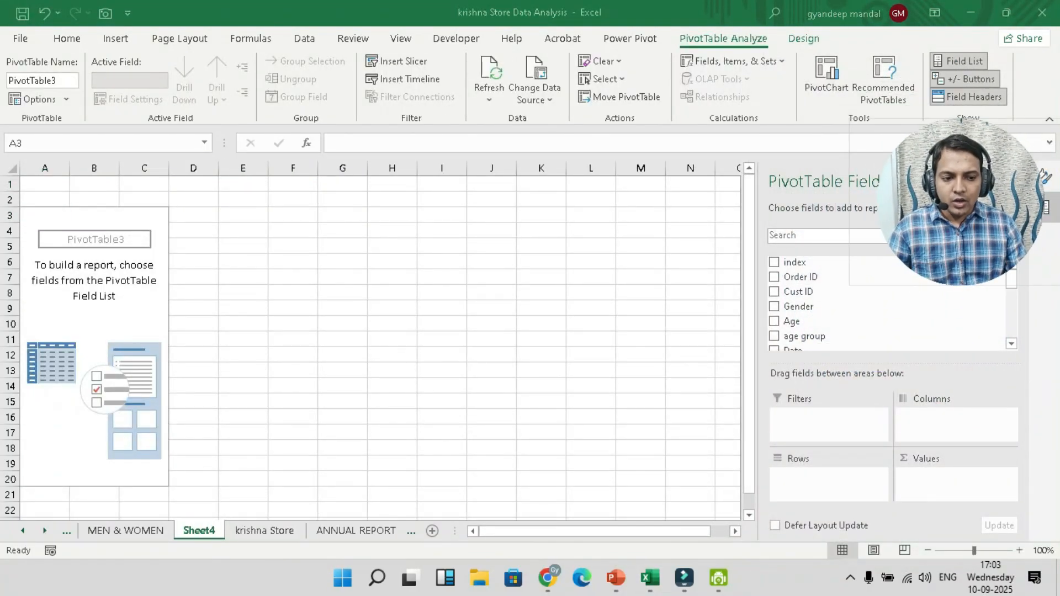
Add Status as the pivot table's rows and the count of Order ID as its values
{"action": "scroll", "coordinate": [888, 304], "scroll_direction": "down", "scroll_amount": 2}
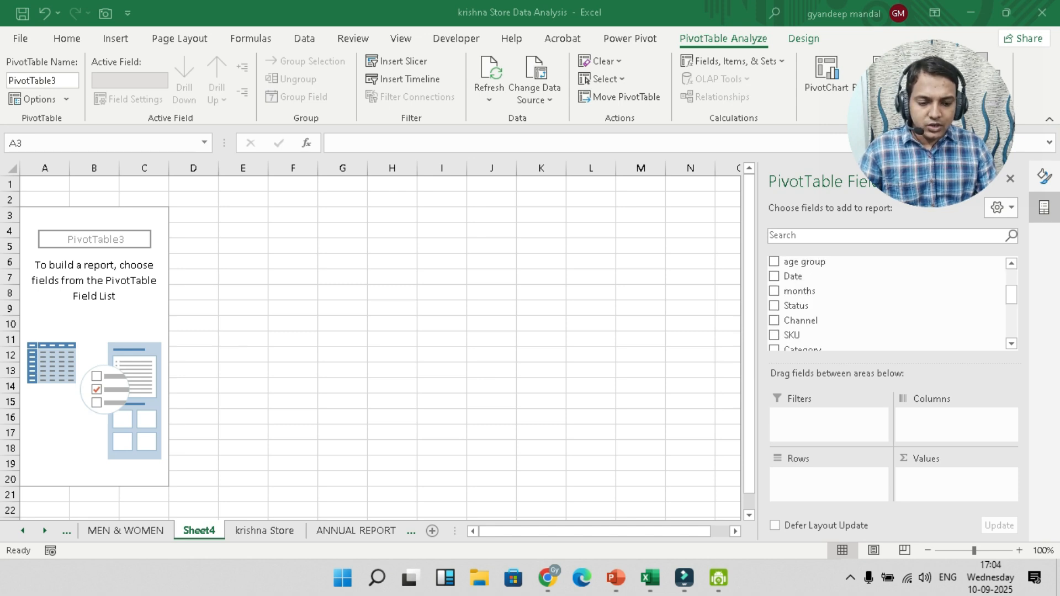
{"action": "left_click", "coordinate": [889, 307]}
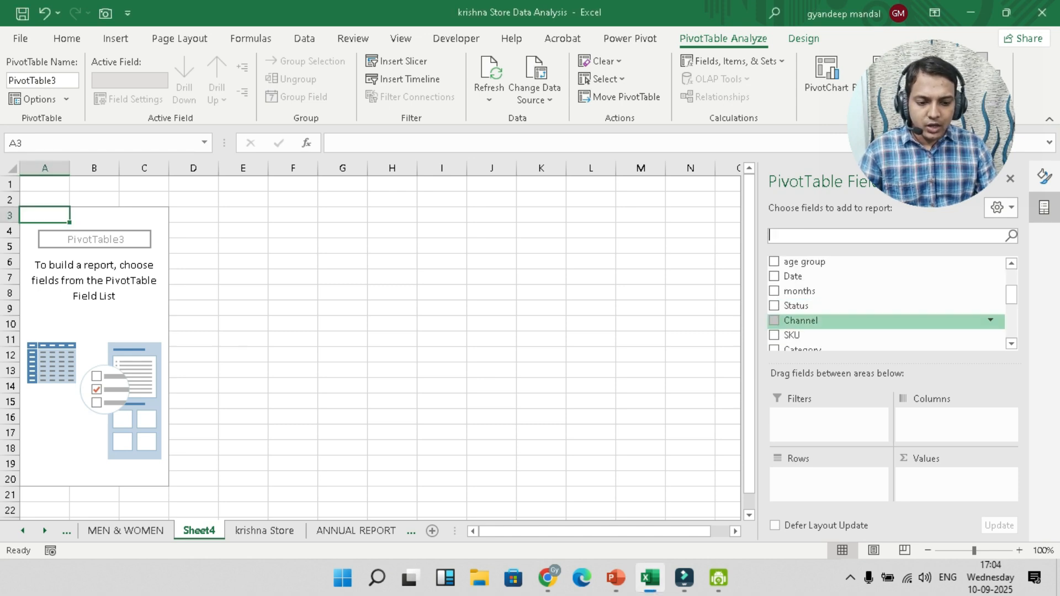
{"action": "left_click", "coordinate": [774, 305]}
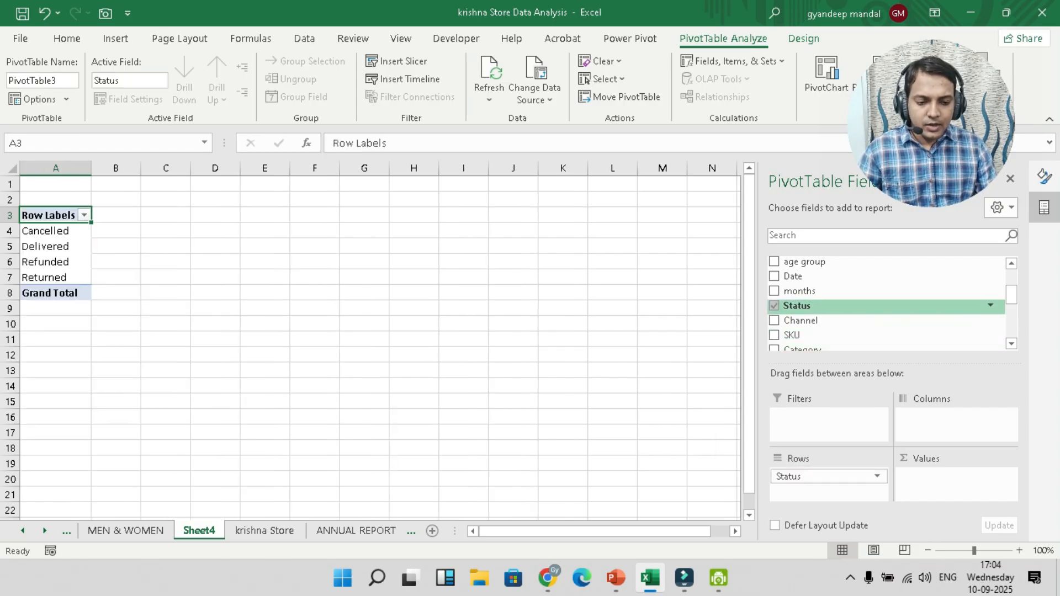
{"action": "scroll", "coordinate": [883, 305], "scroll_direction": "up", "scroll_amount": 2}
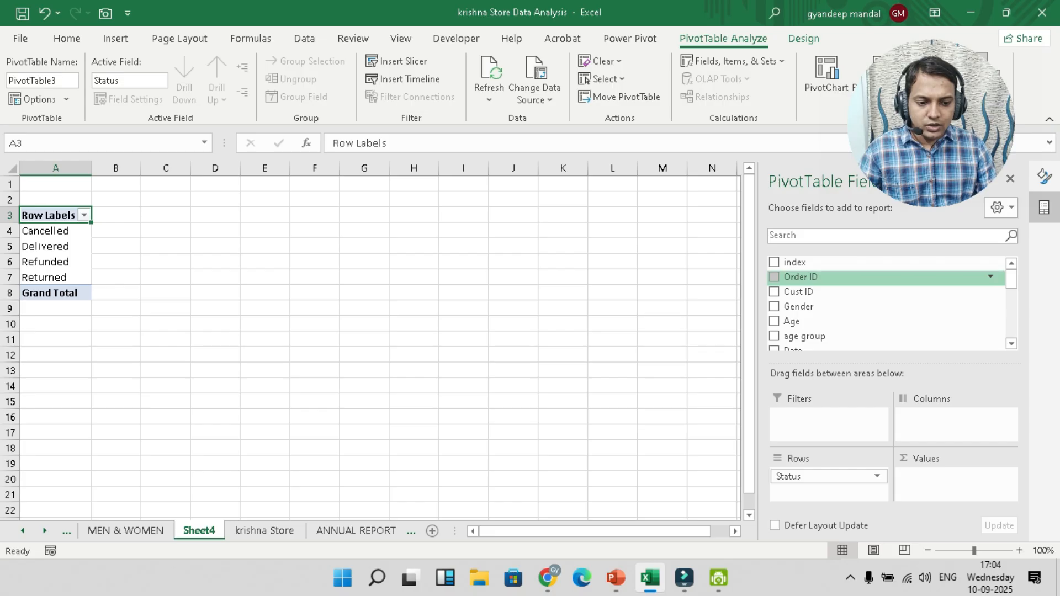
{"action": "left_click", "coordinate": [774, 277]}
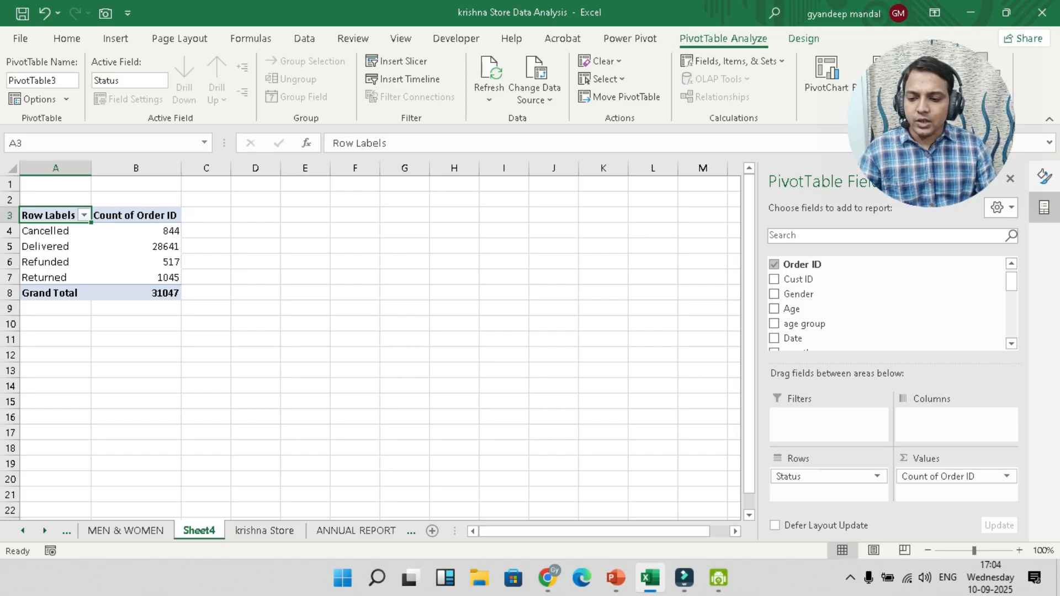
Turn off grand totals for the rows and columns of the Status pivot table
{"action": "left_click", "coordinate": [26, 293]}
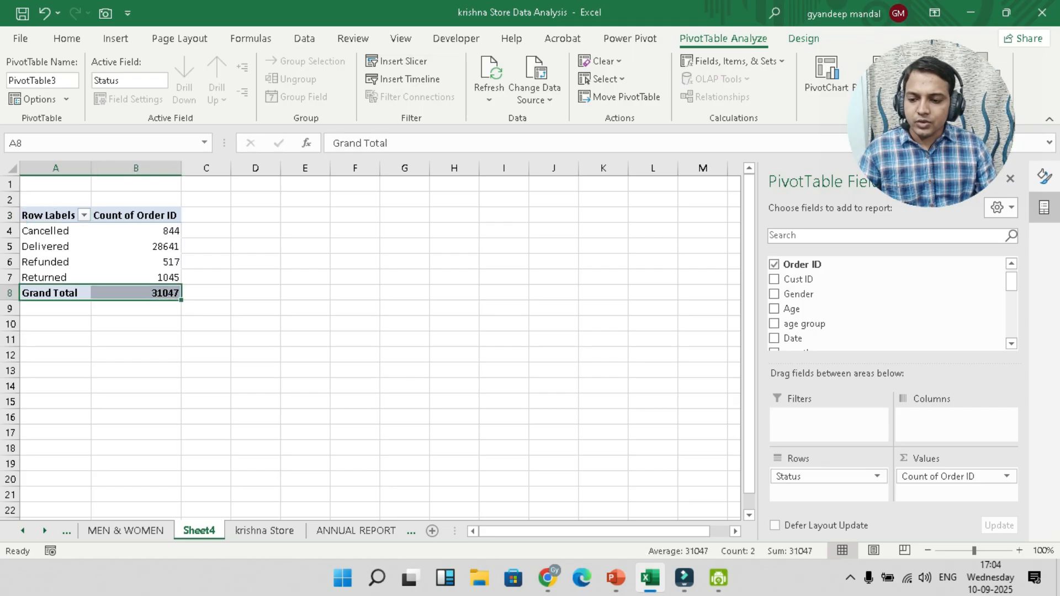
{"action": "left_click", "coordinate": [803, 38]}
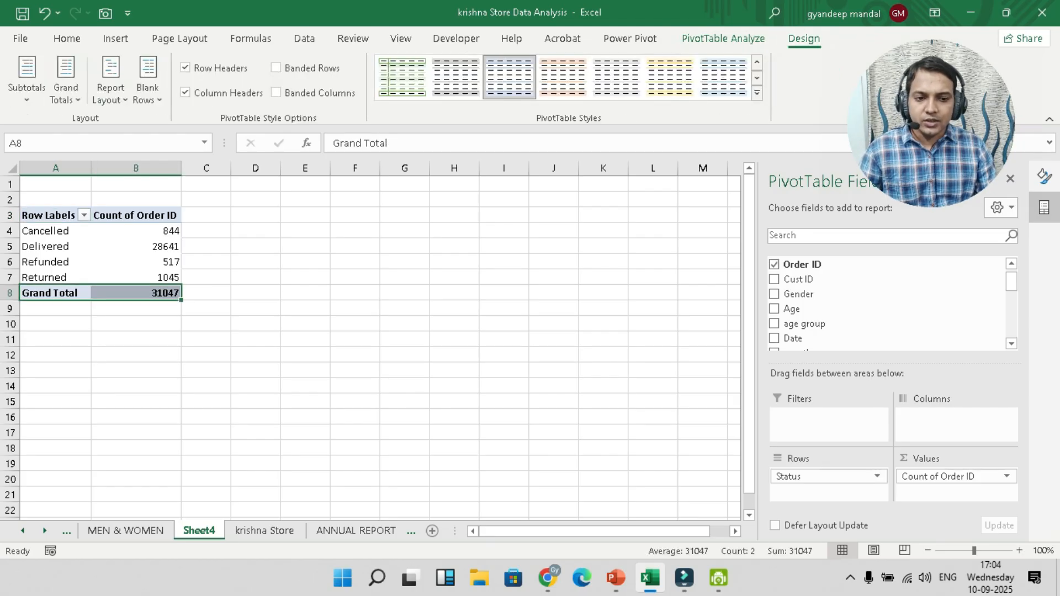
{"action": "left_click", "coordinate": [66, 82]}
{"action": "left_click", "coordinate": [146, 131]}
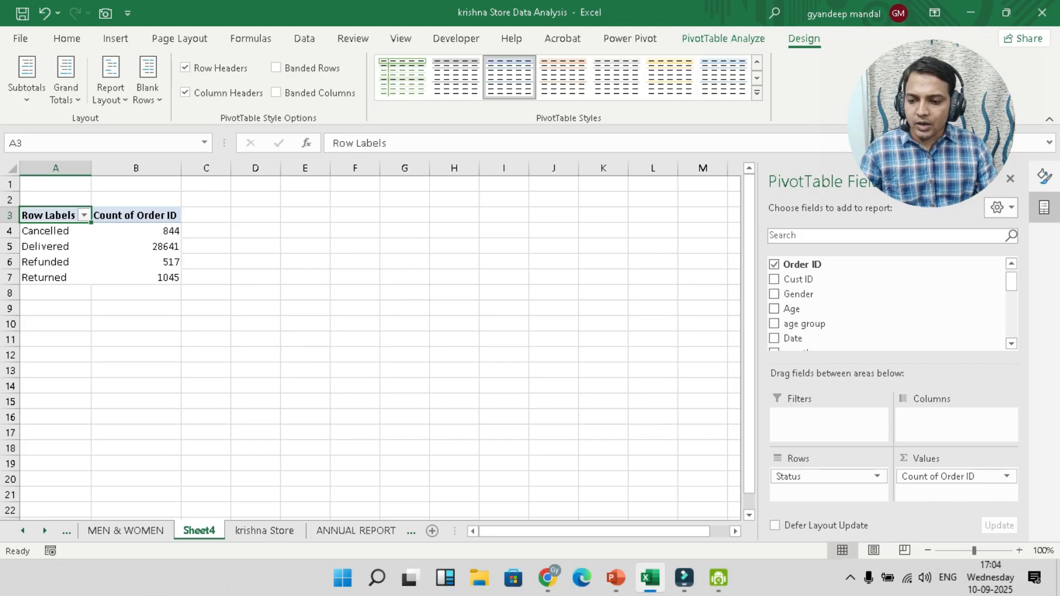
Insert a pie PivotChart from the Status order counts in A4:B7
{"action": "left_click_drag", "start_coordinate": [47, 215], "coordinate": [159, 278]}
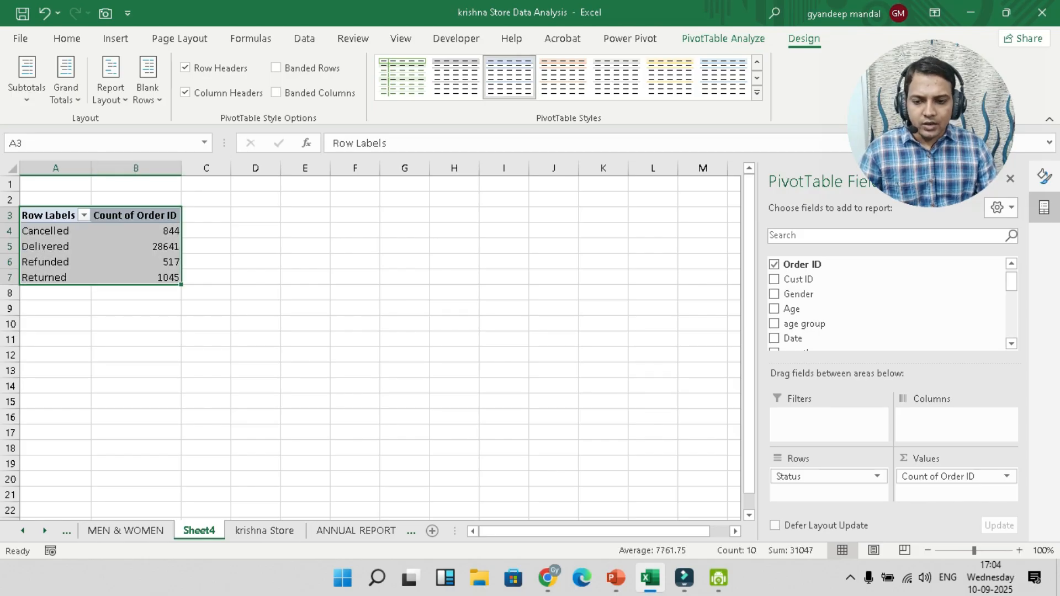
{"action": "left_click", "coordinate": [55, 247]}
{"action": "left_click_drag", "start_coordinate": [55, 232], "coordinate": [154, 277]}
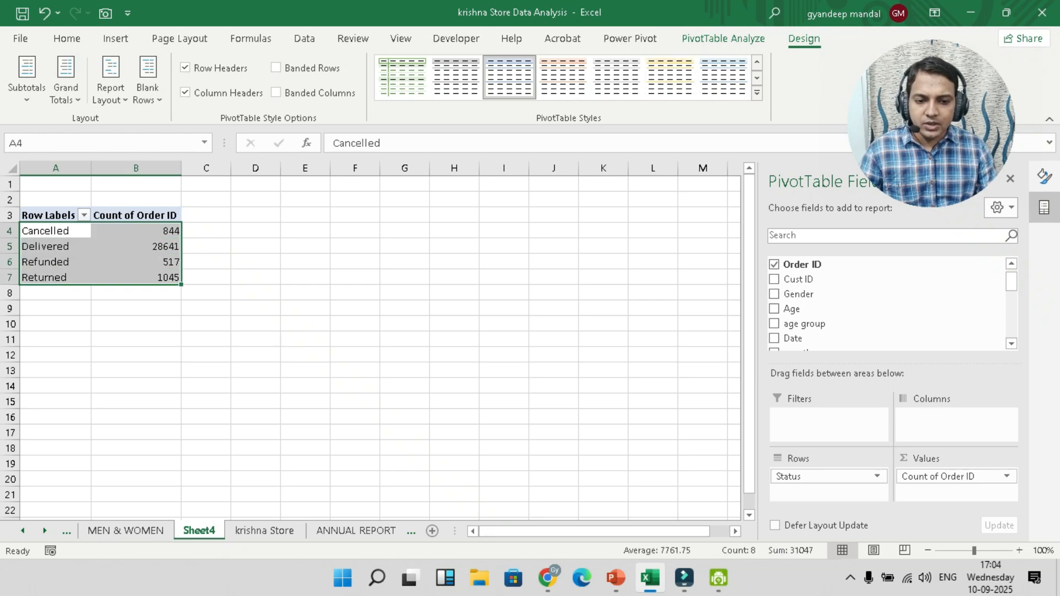
{"action": "left_click", "coordinate": [116, 38]}
{"action": "left_click", "coordinate": [370, 83]}
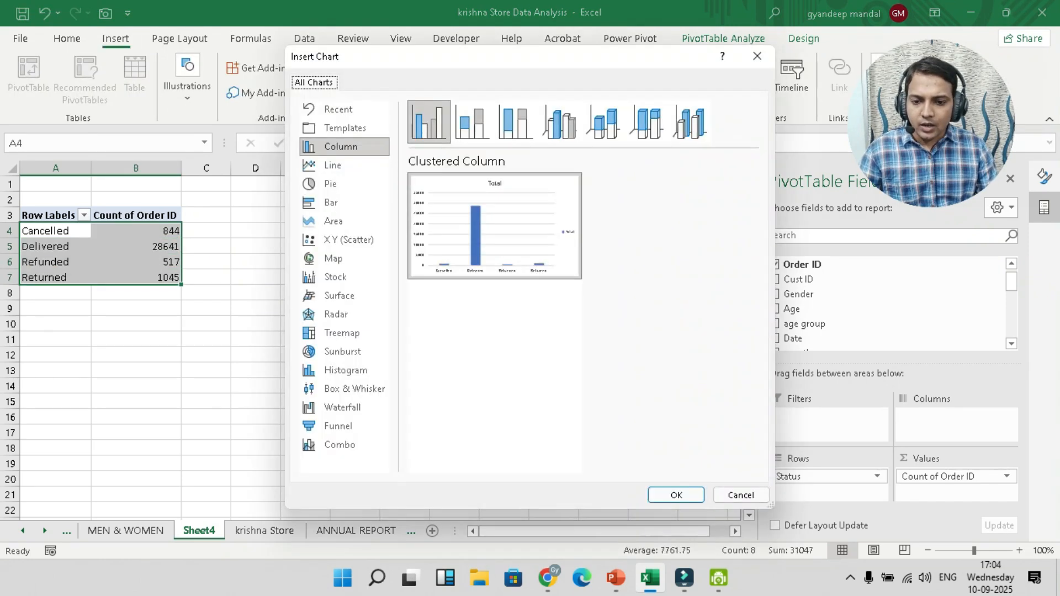
{"action": "left_click", "coordinate": [339, 180]}
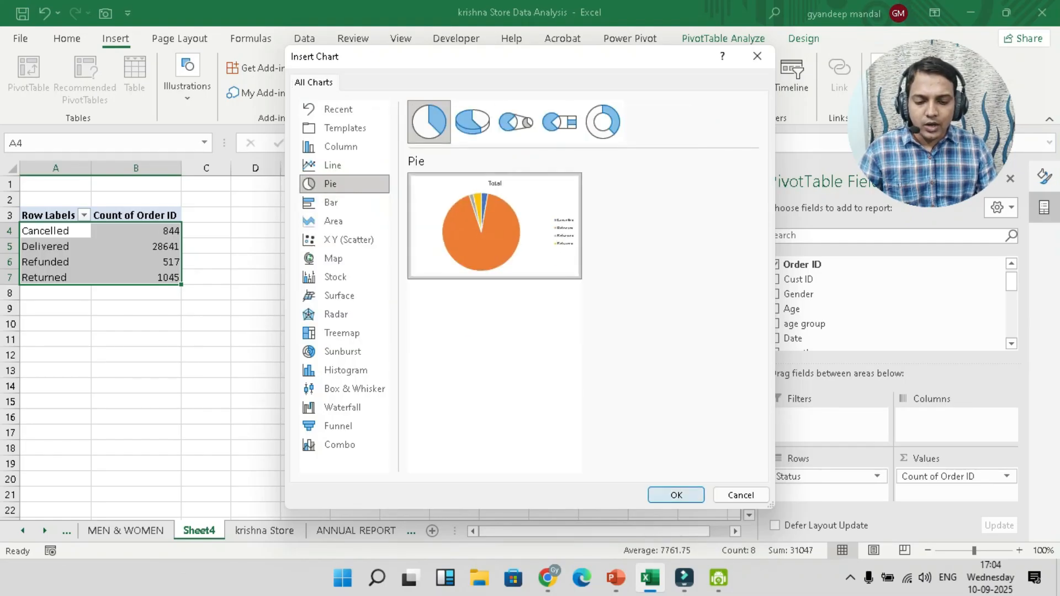
{"action": "left_click", "coordinate": [675, 495]}
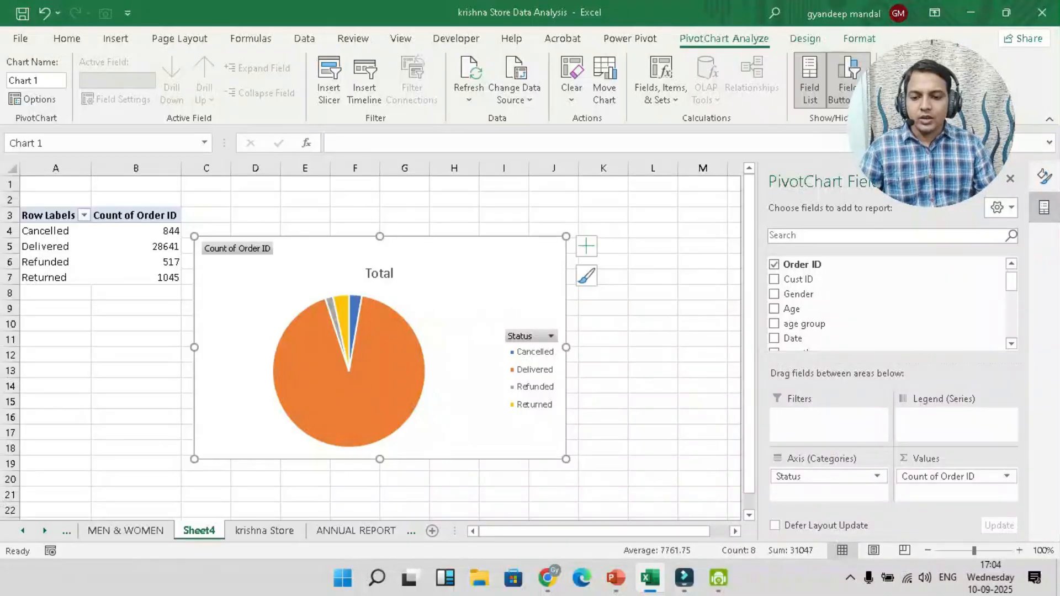
Add data callouts with status name and percentage to the pie chart, and close the PivotChart field list
{"action": "left_click", "coordinate": [586, 246]}
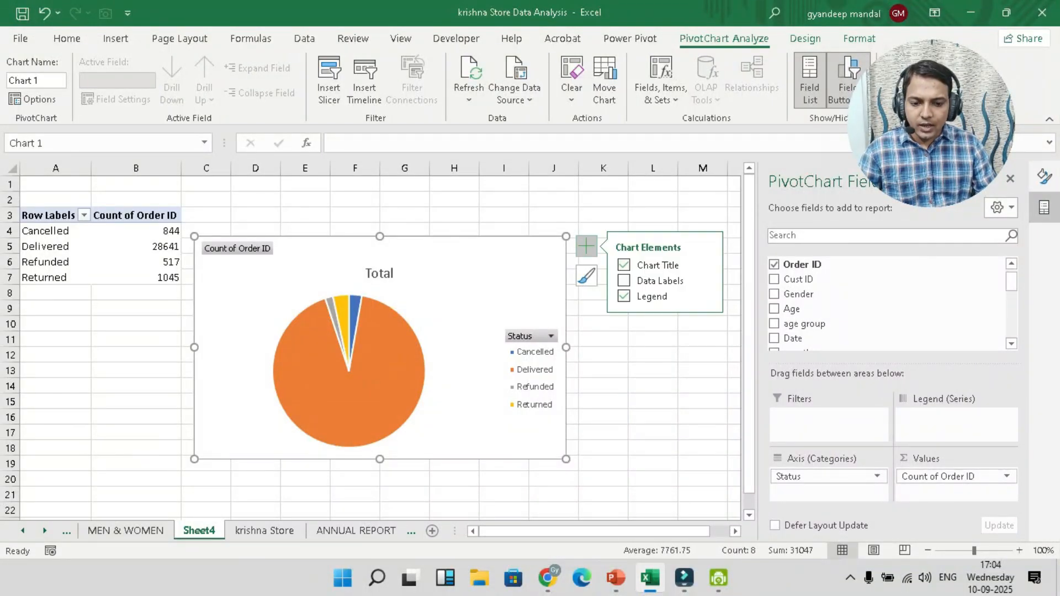
{"action": "left_click", "coordinate": [623, 280]}
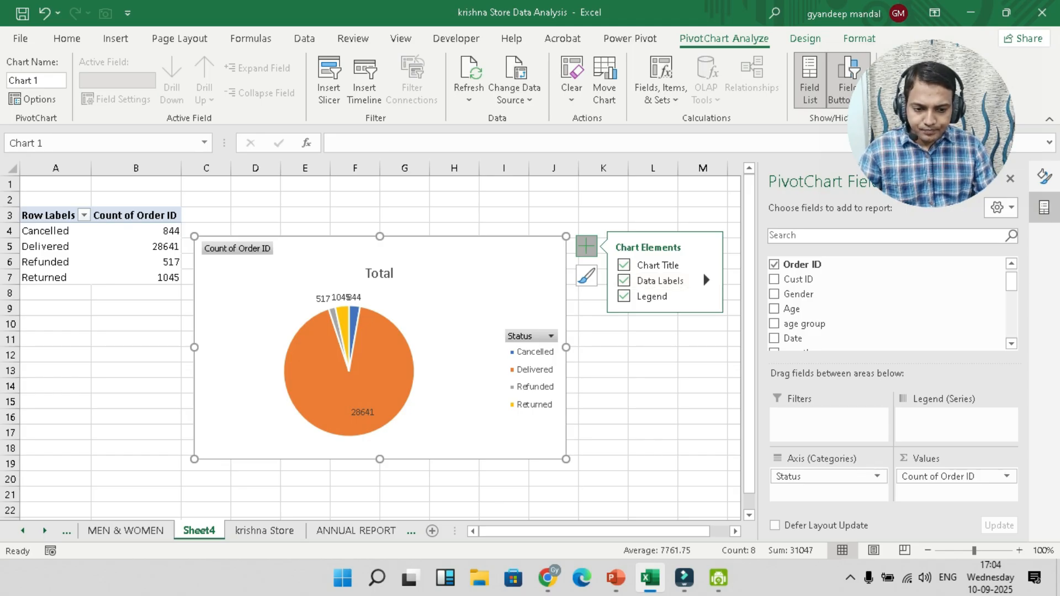
{"action": "left_click", "coordinate": [706, 280]}
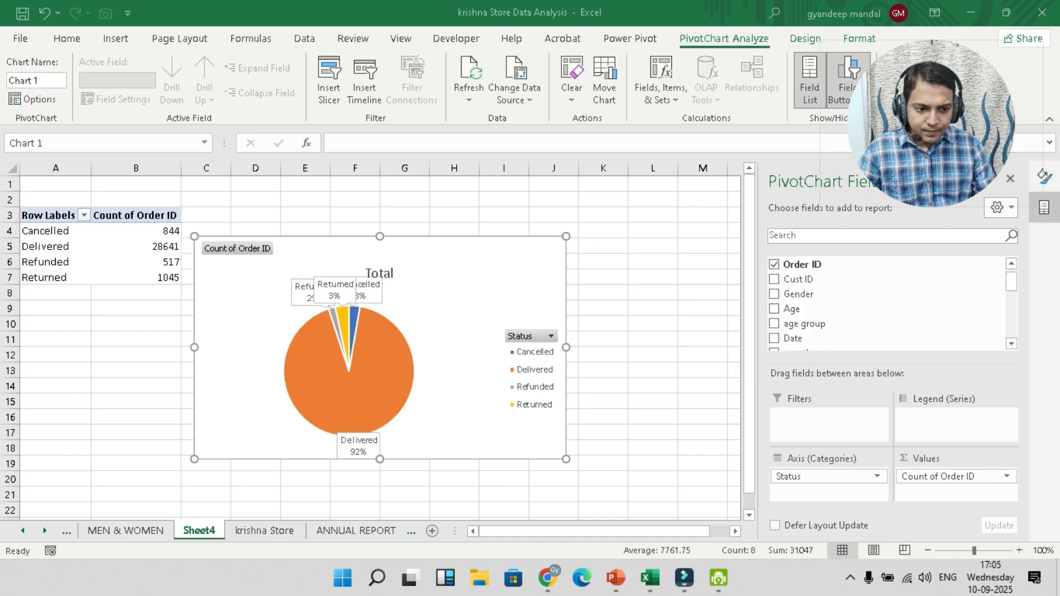
{"action": "left_click_drag", "start_coordinate": [932, 124], "coordinate": [832, 106]}
{"action": "left_click", "coordinate": [1010, 179]}
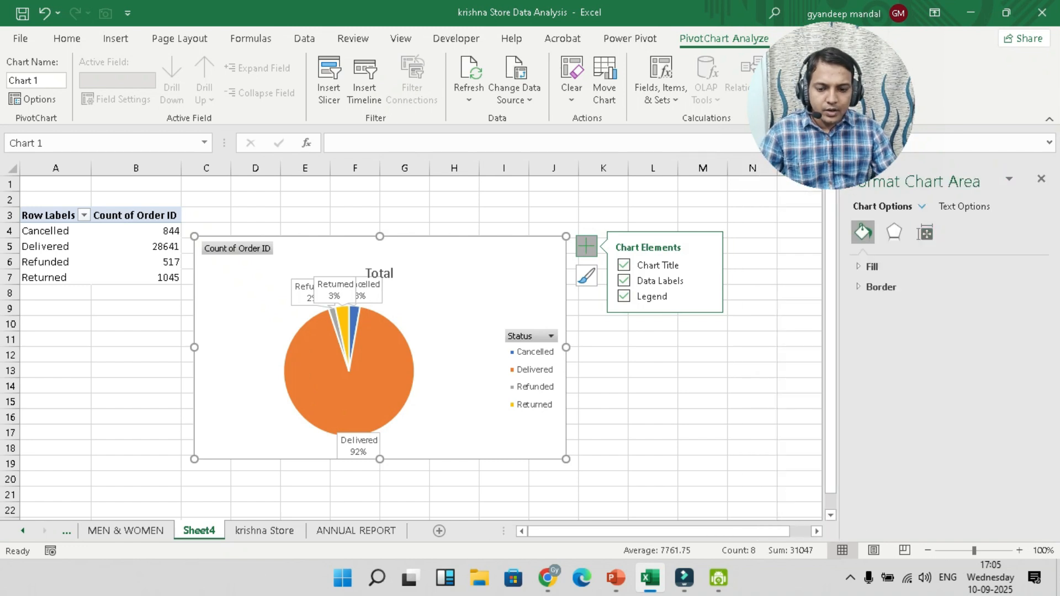
{"action": "left_click", "coordinate": [369, 375]}
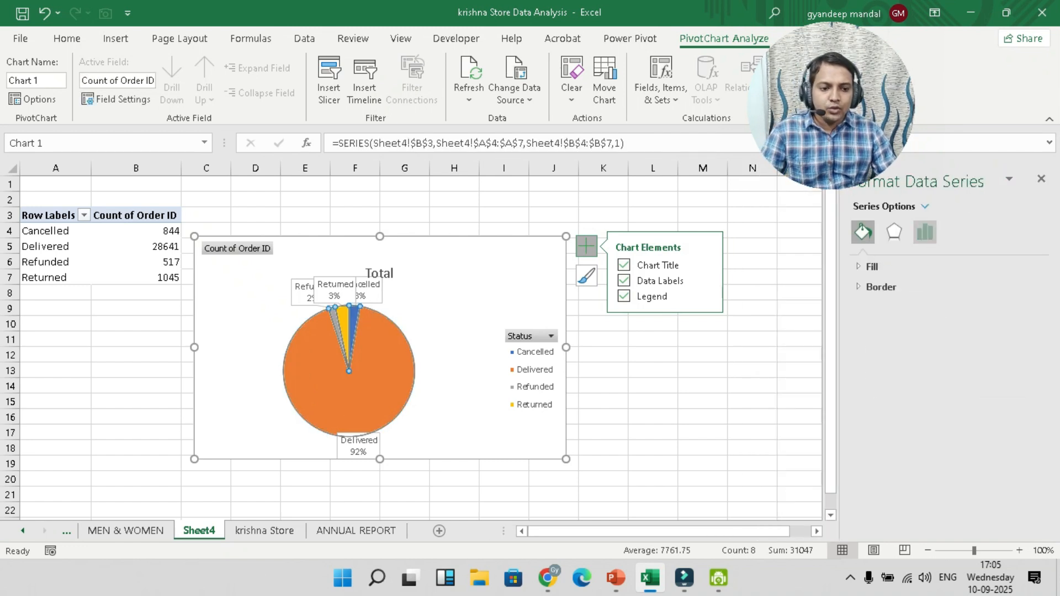
{"action": "left_click", "coordinate": [924, 232]}
{"action": "left_click", "coordinate": [893, 232]}
{"action": "left_click", "coordinate": [925, 232]}
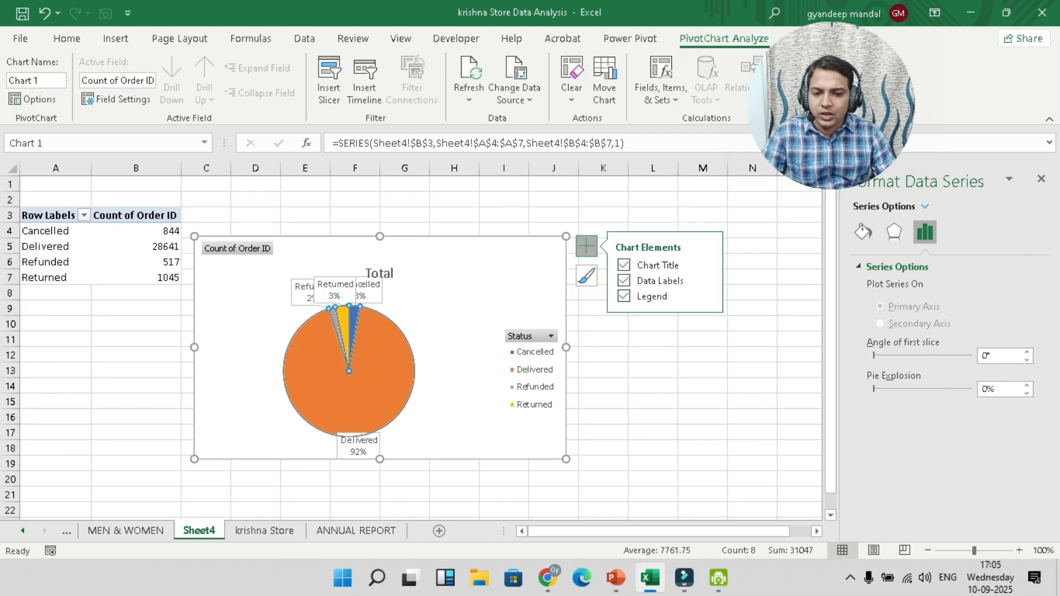
Hide all field buttons on the pie chart and delete its legend
{"action": "right_click", "coordinate": [525, 336]}
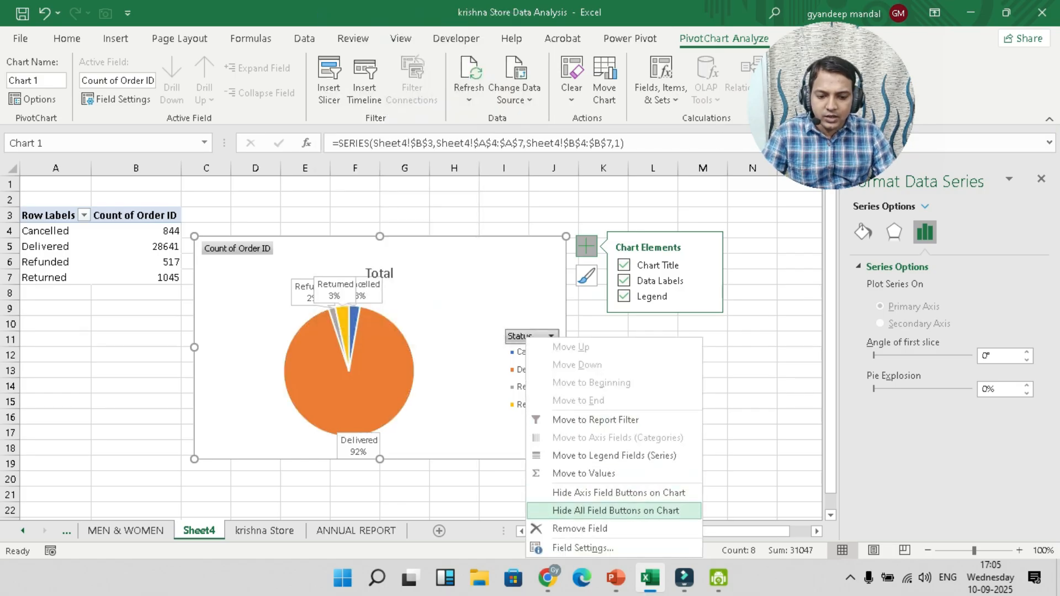
{"action": "left_click", "coordinate": [615, 511]}
{"action": "left_click", "coordinate": [538, 345]}
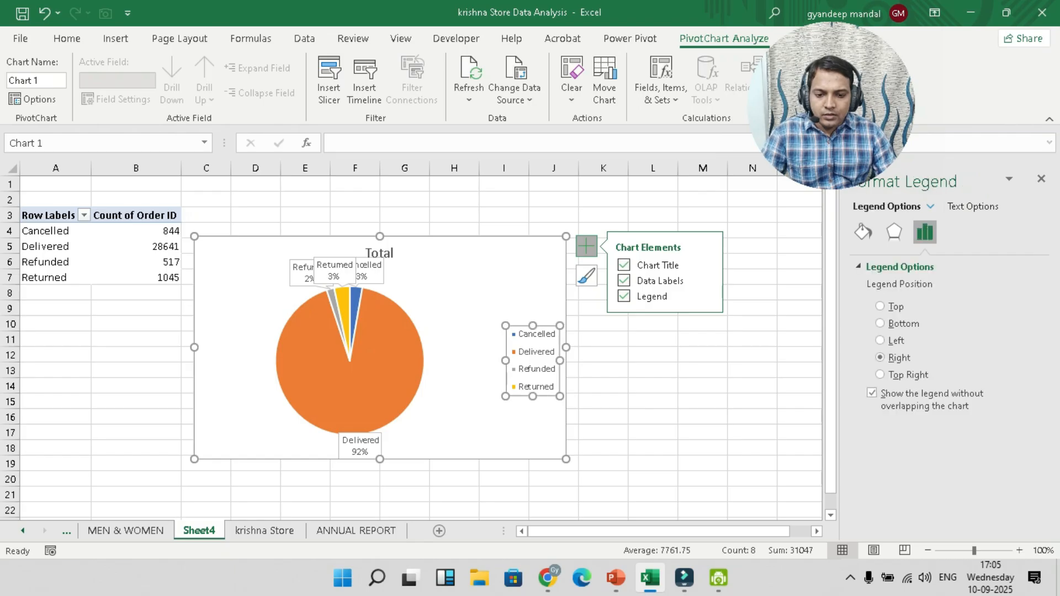
{"action": "key", "text": "Delete"}
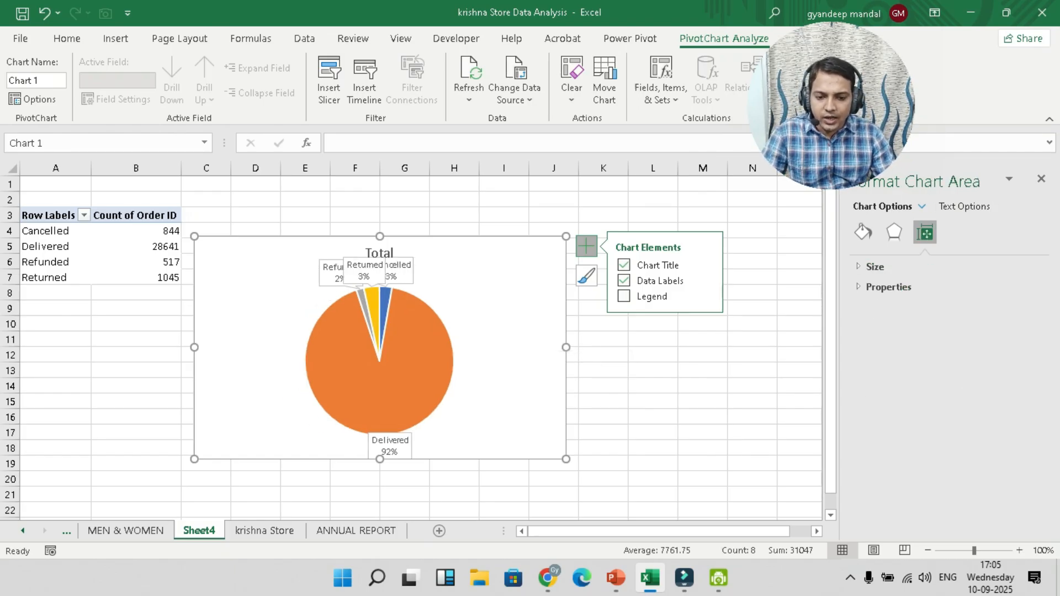
{"action": "left_click", "coordinate": [624, 296]}
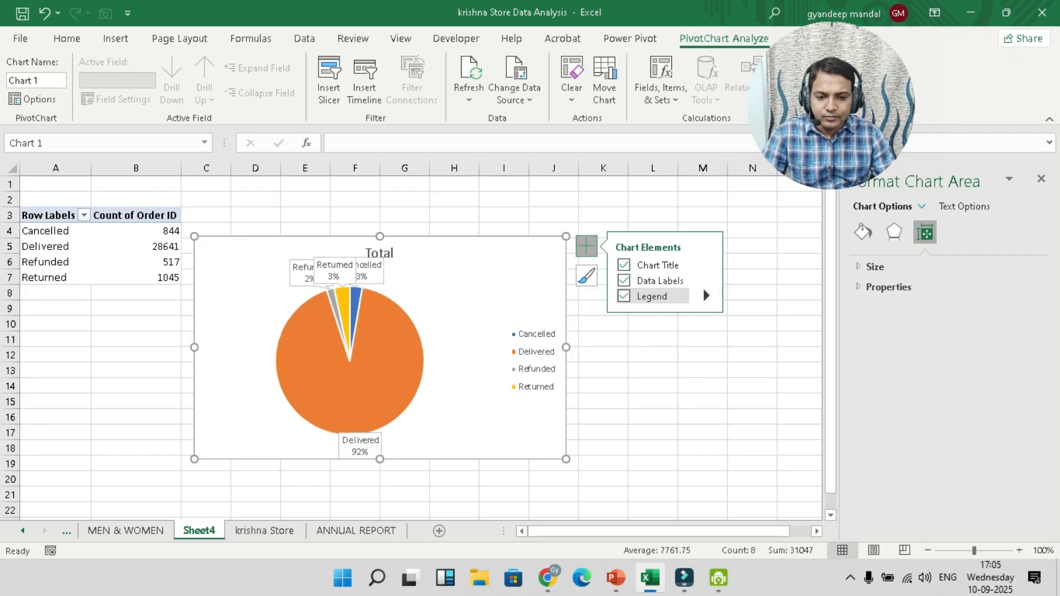
{"action": "left_click", "coordinate": [623, 296]}
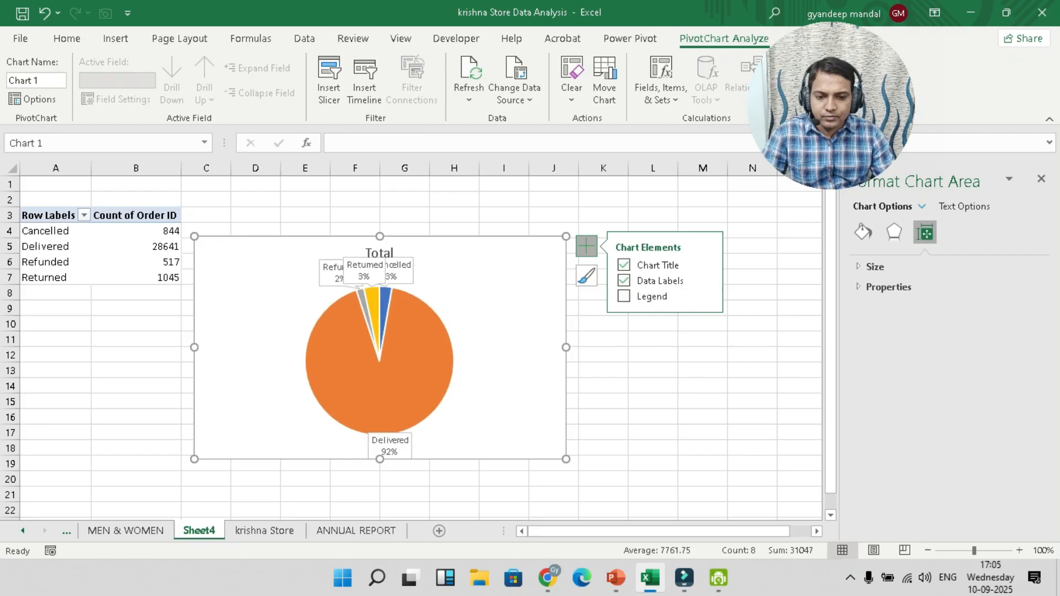
{"action": "left_click", "coordinate": [623, 296]}
{"action": "left_click", "coordinate": [624, 296]}
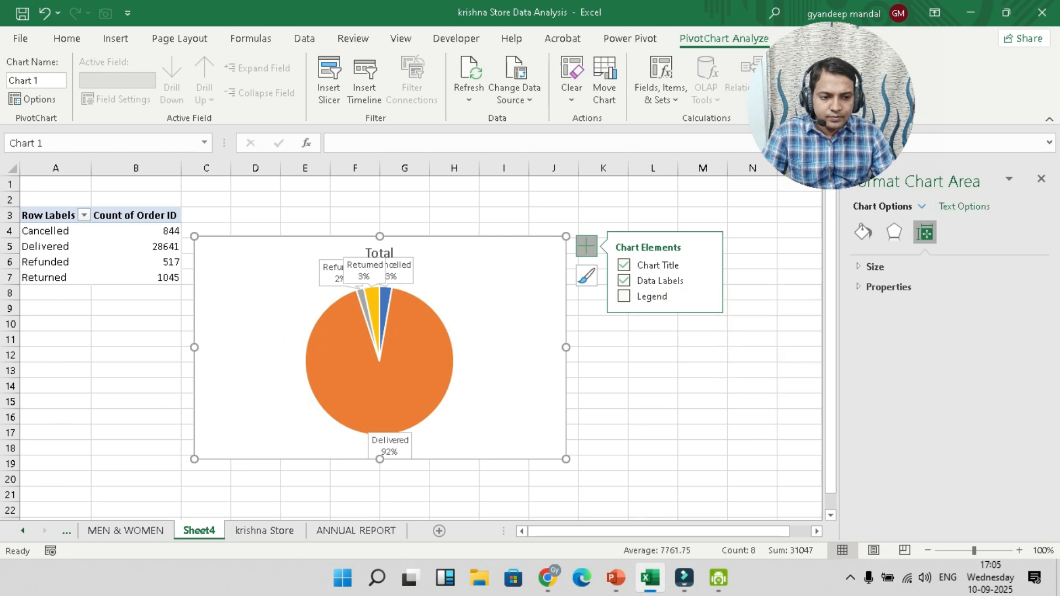
{"action": "left_click", "coordinate": [964, 206]}
{"action": "left_click", "coordinate": [883, 266]}
{"action": "left_click", "coordinate": [883, 266]}
{"action": "left_click", "coordinate": [893, 231]}
{"action": "left_click", "coordinate": [925, 232]}
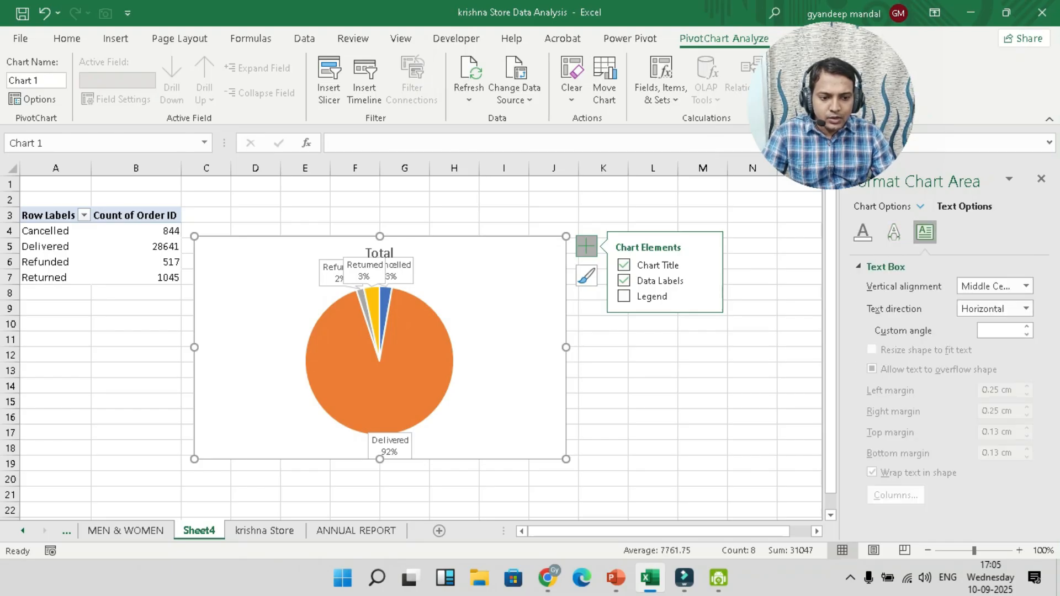
Set the pie's angle of first slice to 99° and move the Delivered label onto its orange slice
{"action": "left_click", "coordinate": [380, 387]}
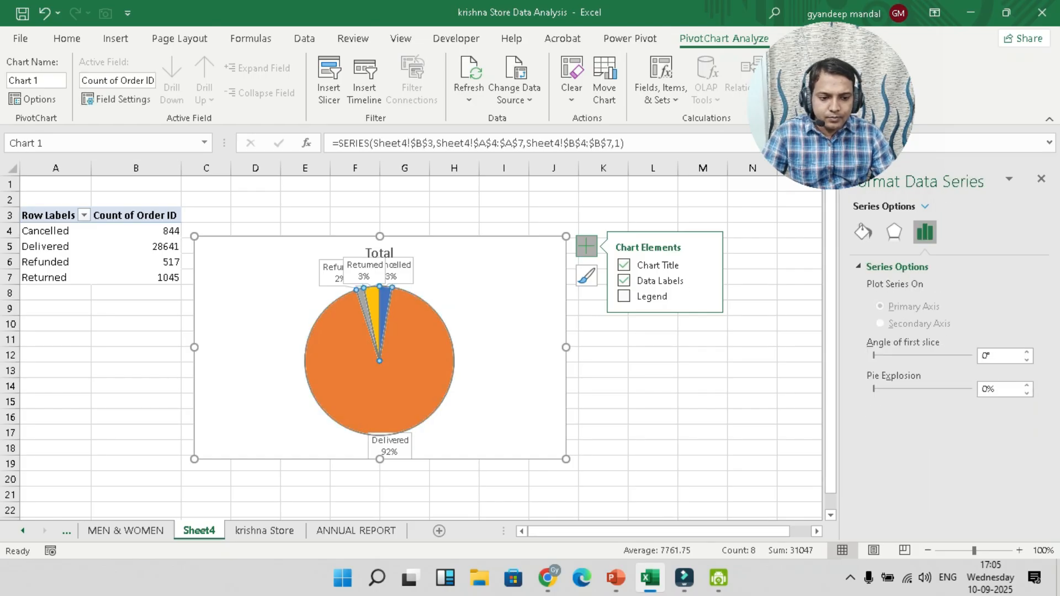
{"action": "left_click_drag", "start_coordinate": [873, 355], "coordinate": [901, 355]}
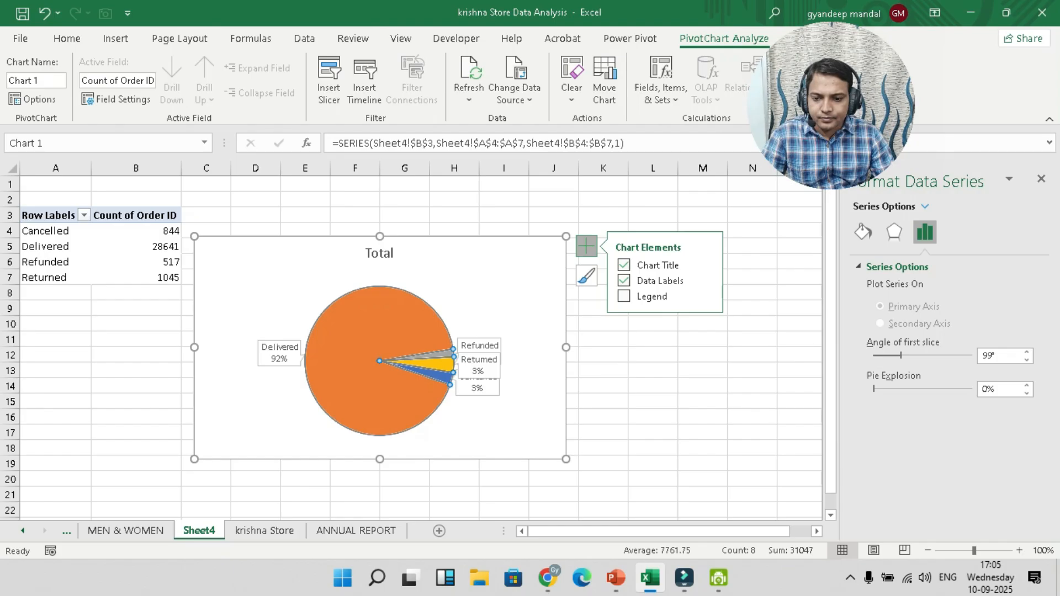
{"action": "left_click", "coordinate": [280, 352]}
{"action": "left_click", "coordinate": [280, 352]}
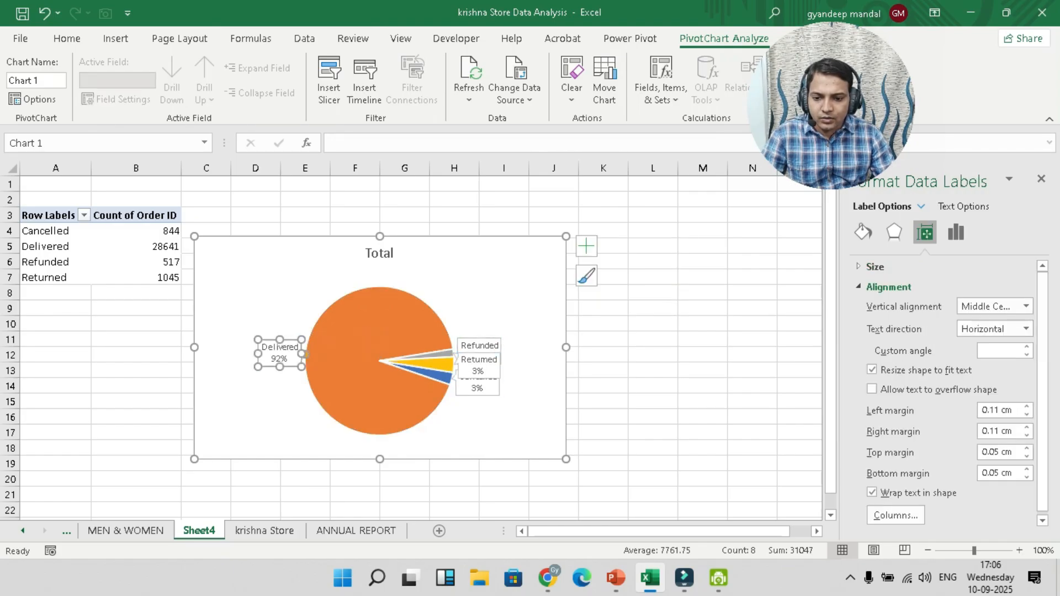
{"action": "left_click_drag", "start_coordinate": [280, 352], "coordinate": [341, 342]}
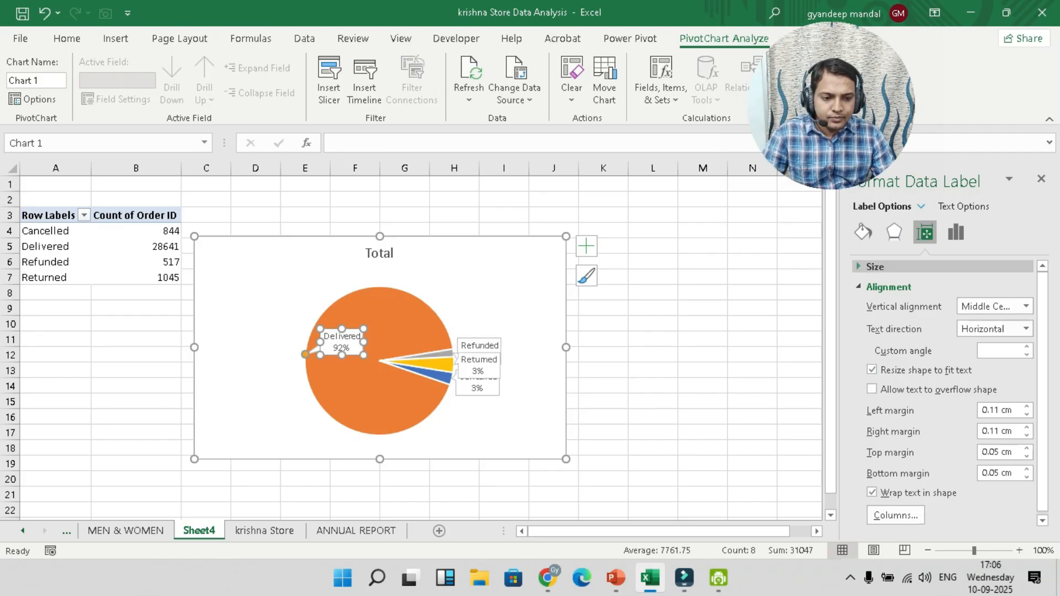
{"action": "left_click", "coordinate": [955, 231]}
{"action": "left_click", "coordinate": [879, 344]}
{"action": "left_click", "coordinate": [879, 344]}
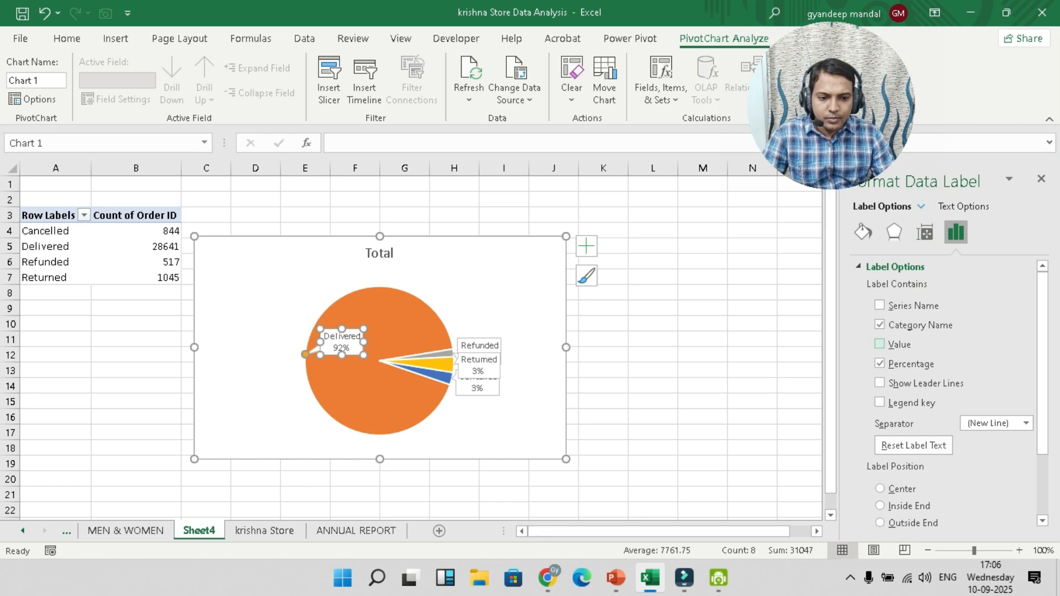
{"action": "left_click", "coordinate": [879, 363]}
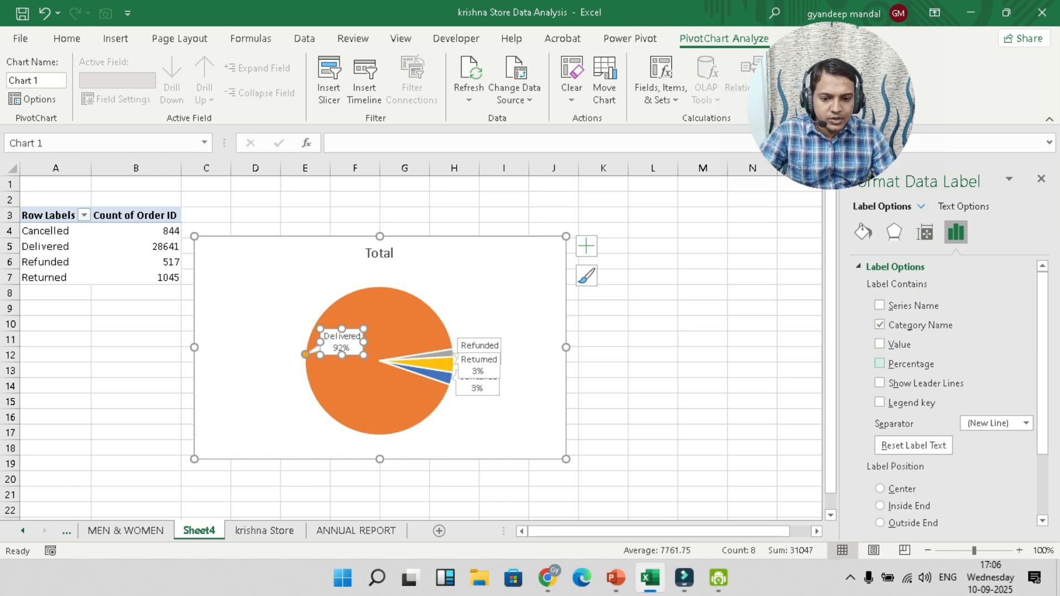
{"action": "left_click", "coordinate": [879, 363]}
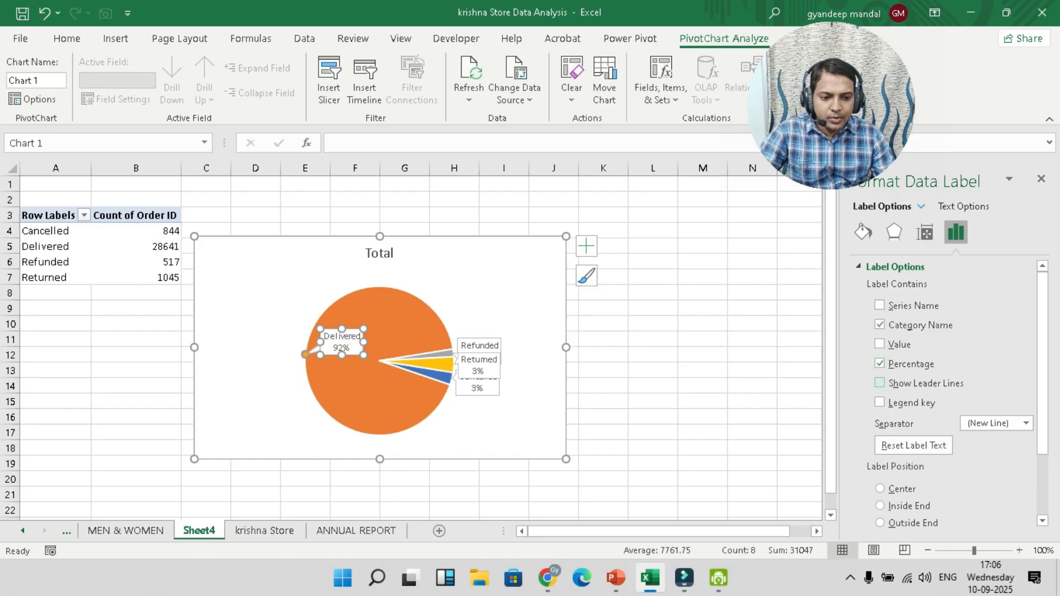
{"action": "left_click", "coordinate": [879, 325]}
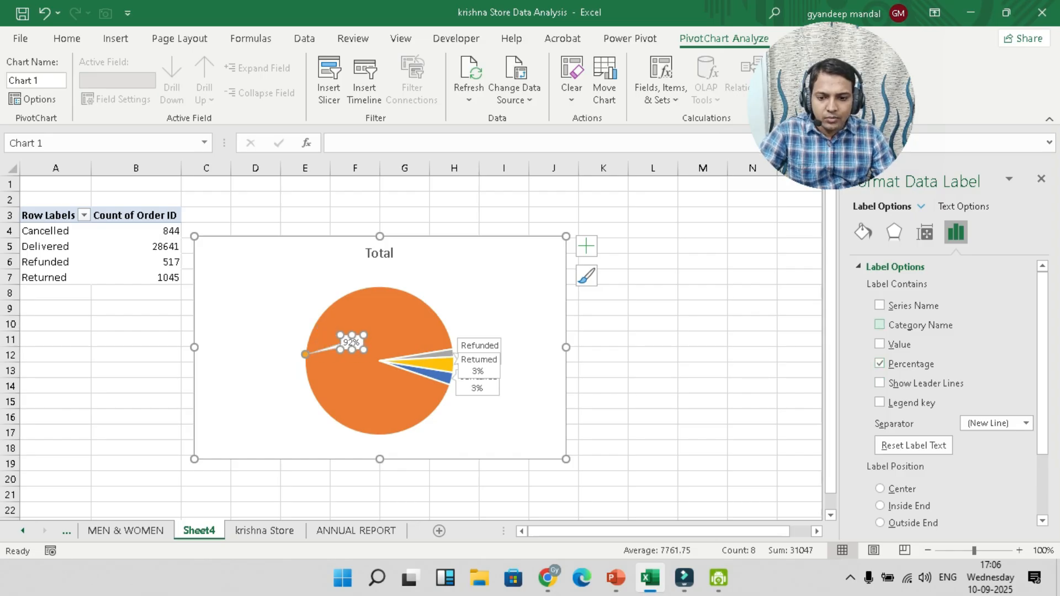
{"action": "left_click", "coordinate": [879, 325]}
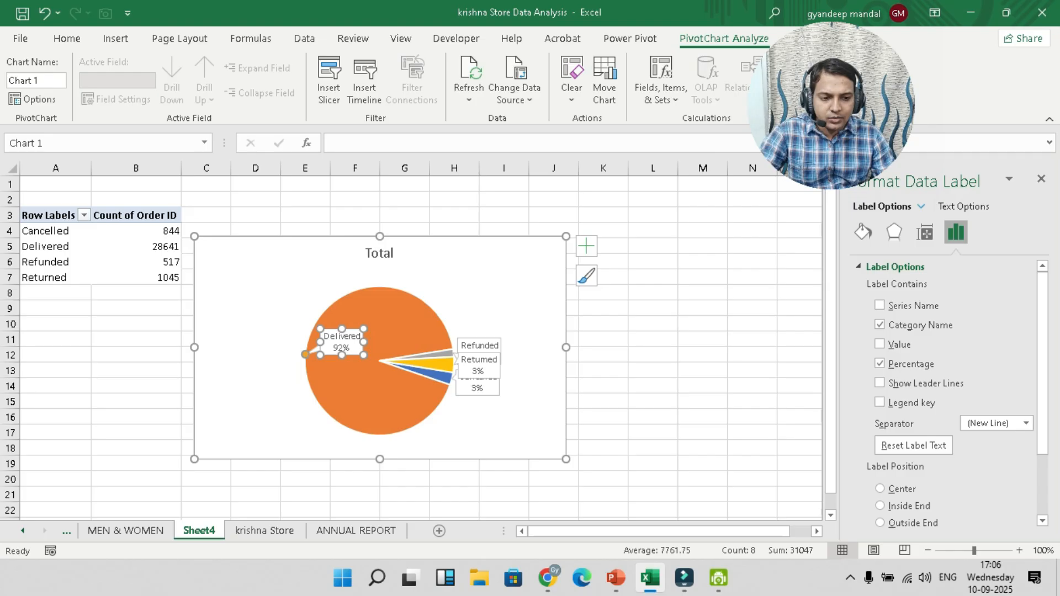
{"action": "left_click", "coordinate": [879, 305]}
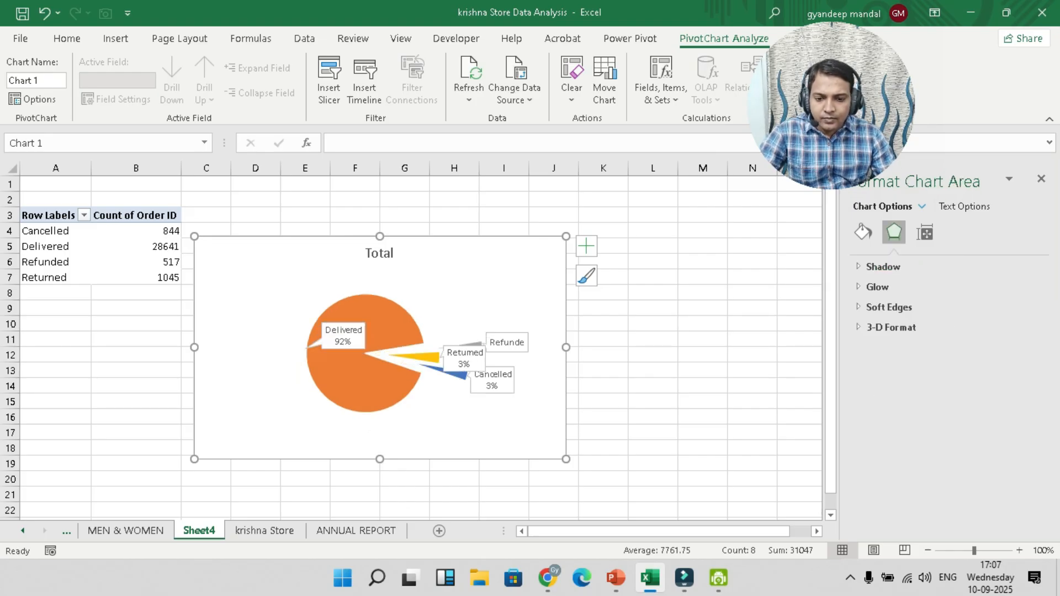
Bring the exploded slices of the status pie chart back together into a closed pie
{"action": "left_click", "coordinate": [439, 301]}
{"action": "left_click", "coordinate": [390, 327]}
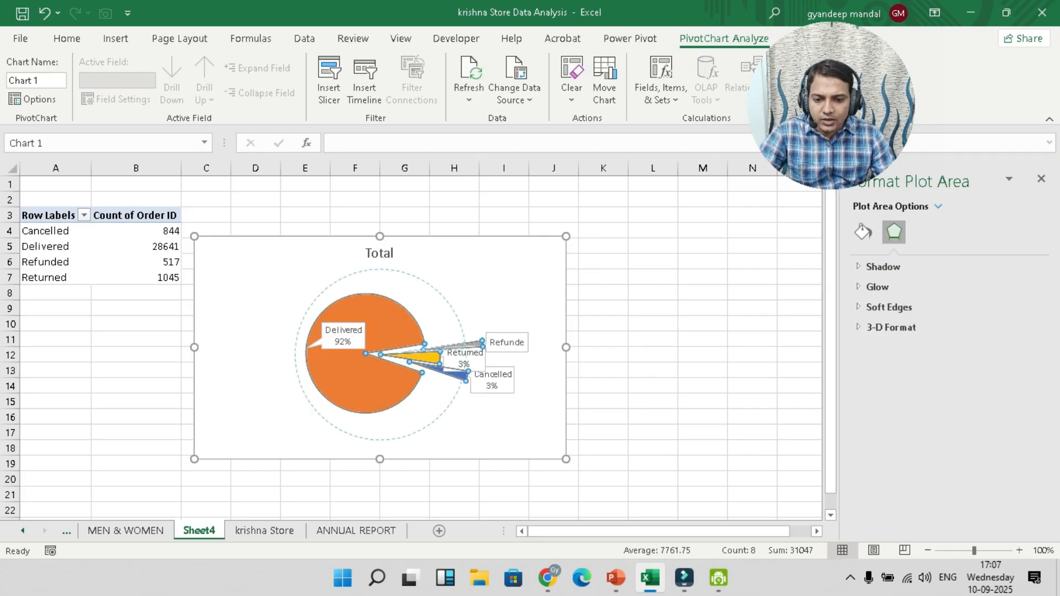
{"action": "left_click_drag", "start_coordinate": [391, 328], "coordinate": [381, 353]}
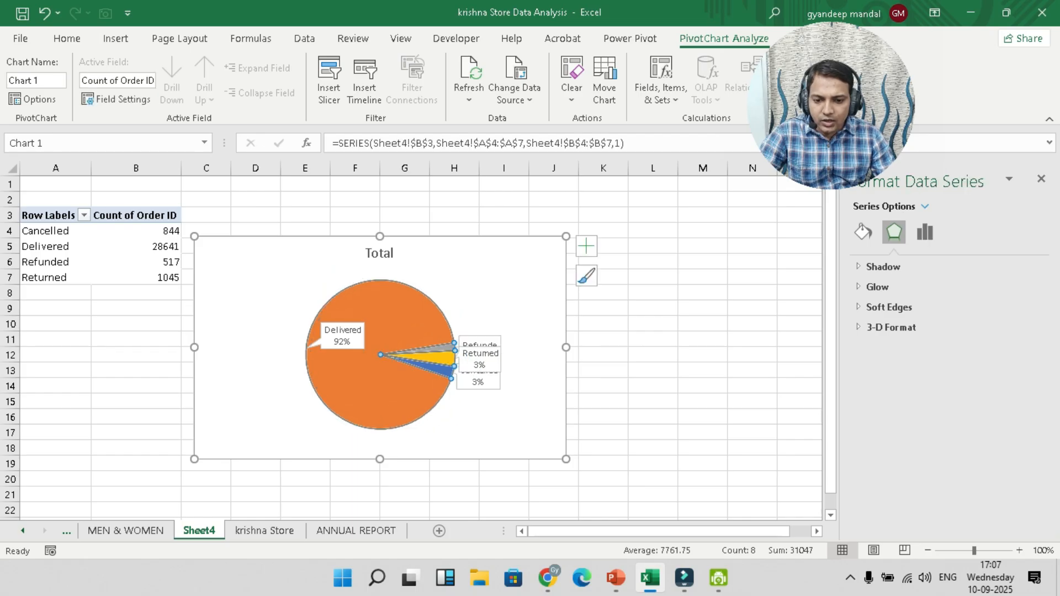
Spread the Refunded, Returned and Cancelled callouts apart beside the pie so that they no longer overlap
{"action": "left_click", "coordinate": [505, 411]}
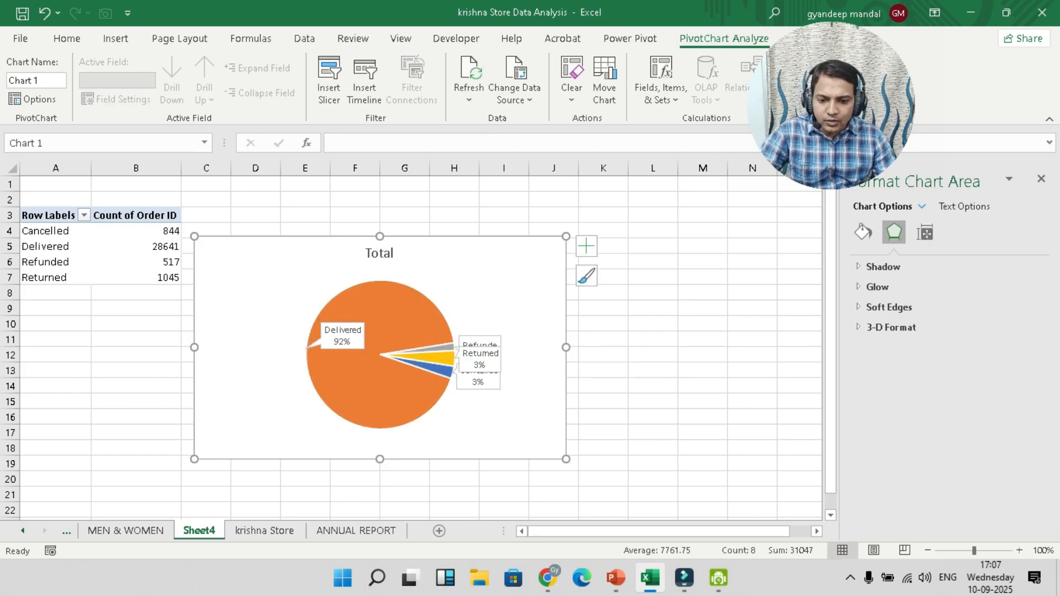
{"action": "left_click_drag", "start_coordinate": [469, 384], "coordinate": [394, 400]}
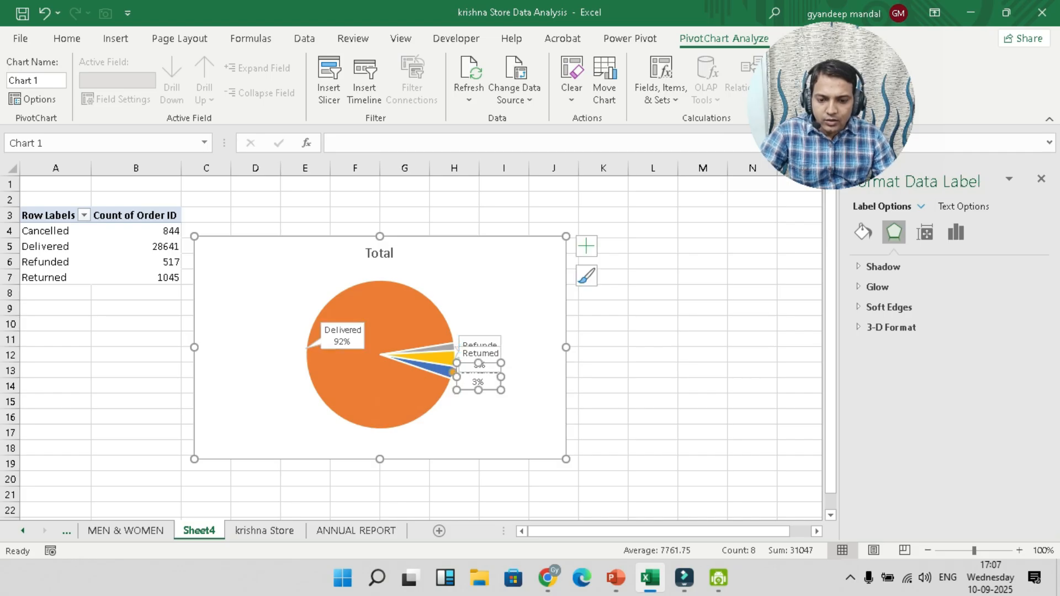
{"action": "left_click_drag", "start_coordinate": [479, 341], "coordinate": [479, 296]}
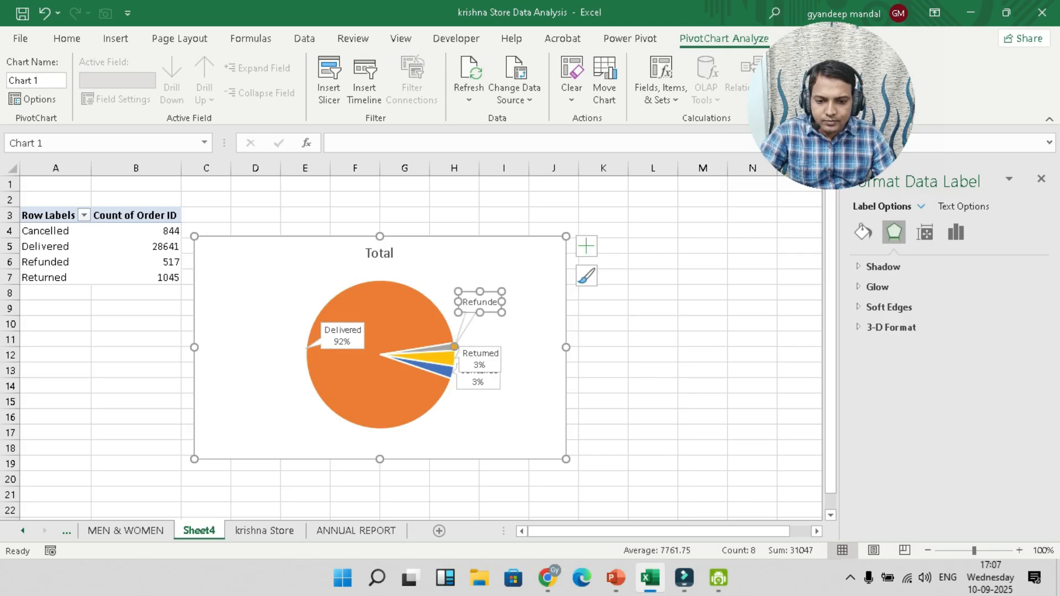
{"action": "left_click", "coordinate": [479, 358]}
{"action": "left_click_drag", "start_coordinate": [479, 359], "coordinate": [514, 344]}
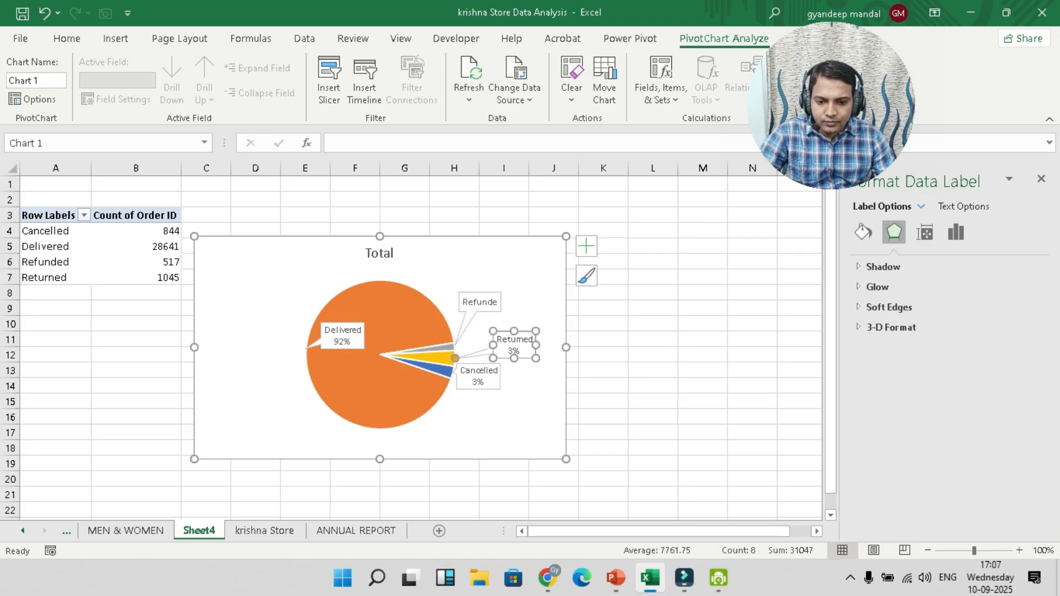
{"action": "left_click", "coordinate": [478, 375]}
{"action": "left_click_drag", "start_coordinate": [478, 376], "coordinate": [497, 418]}
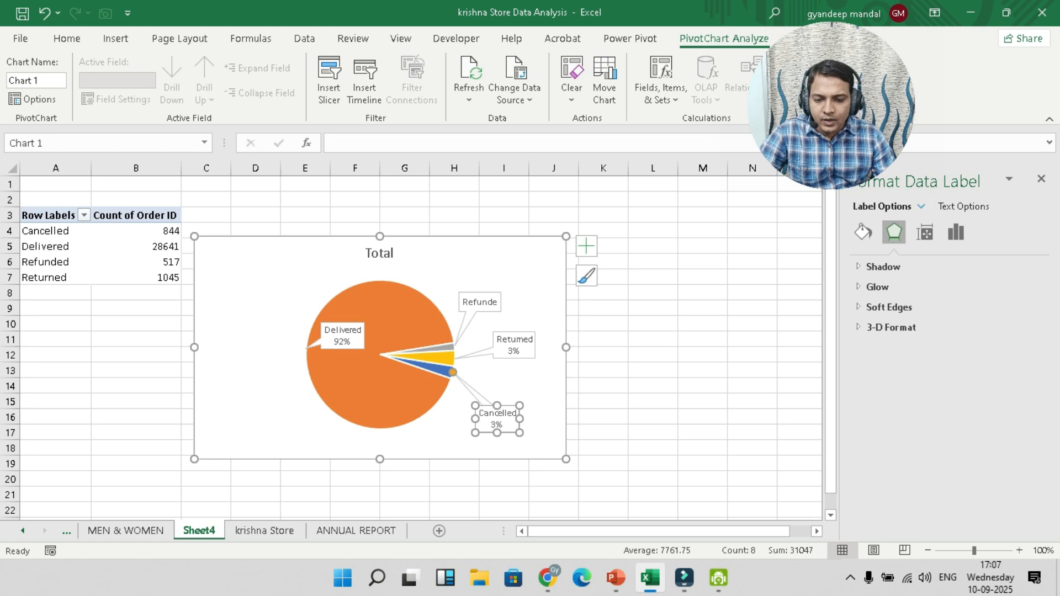
Shrink the status pie chart and change its title to ORDER STATUS
{"action": "left_click_drag", "start_coordinate": [565, 459], "coordinate": [452, 394]}
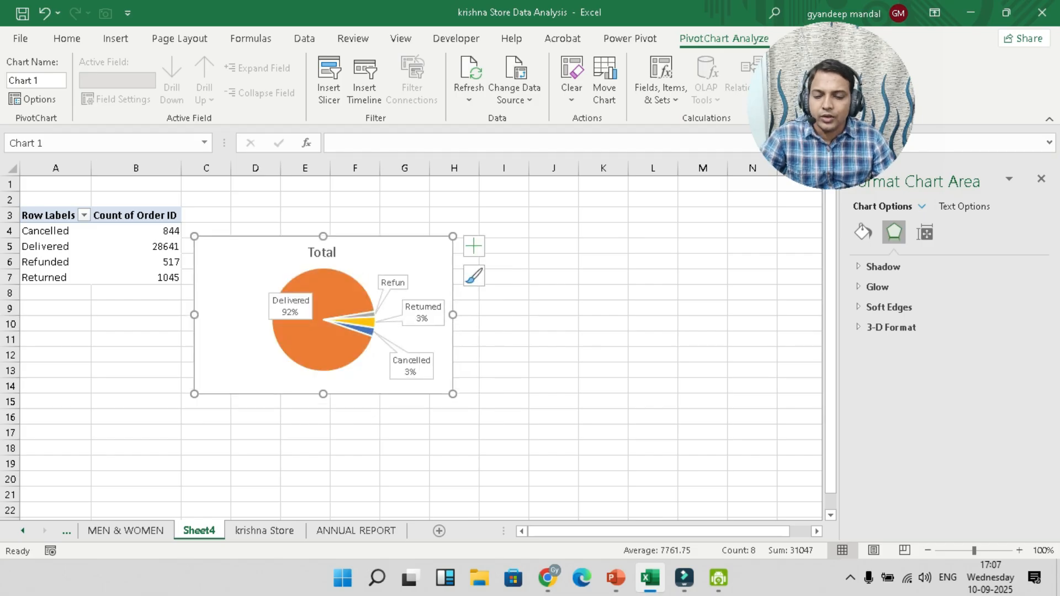
{"action": "left_click", "coordinate": [321, 252]}
{"action": "double_click", "coordinate": [322, 252]}
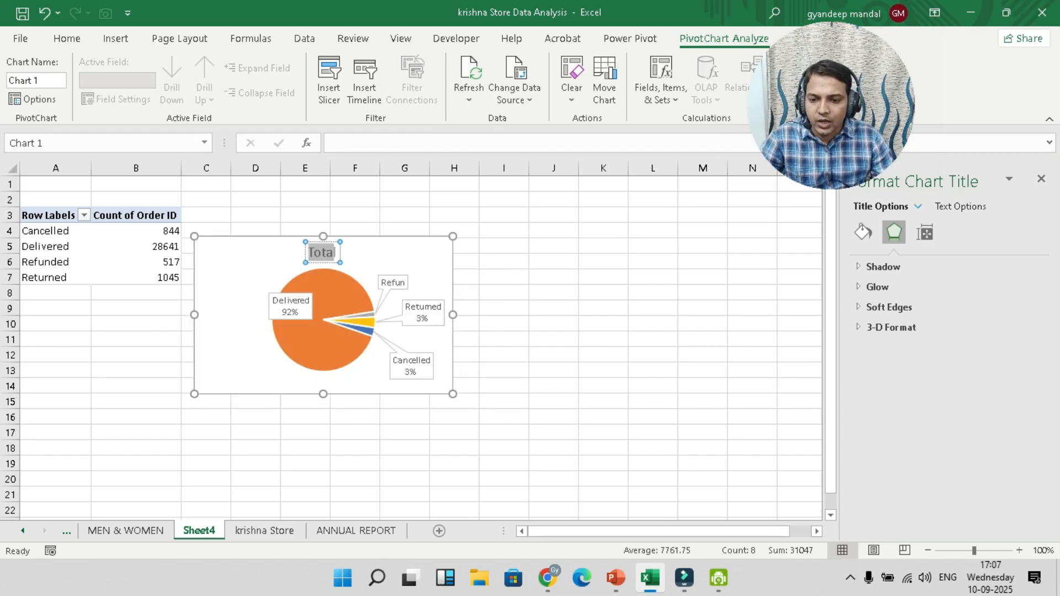
{"action": "type", "text": "ORDER"}
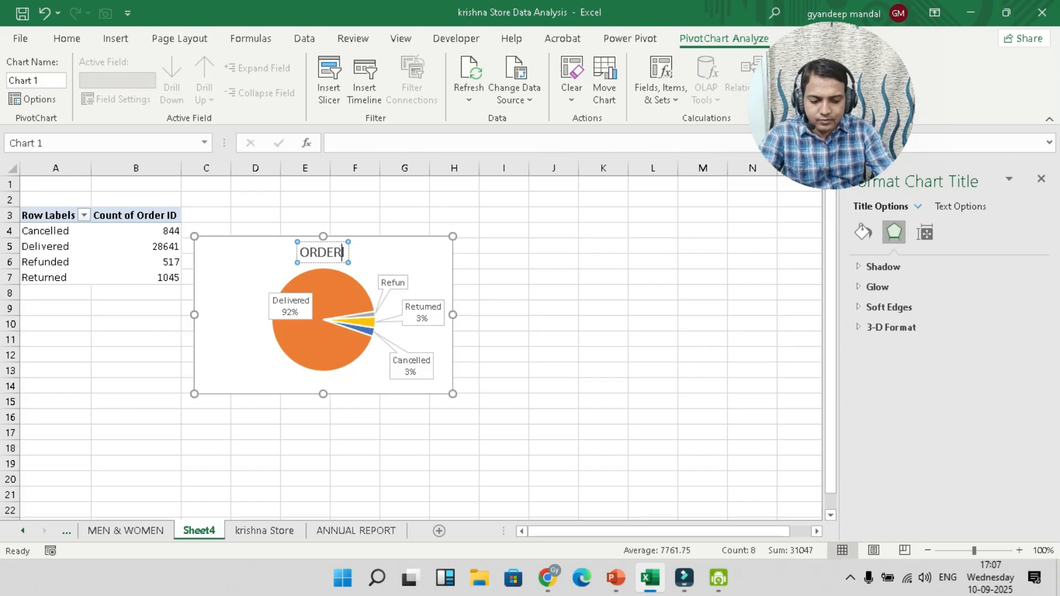
{"action": "key", "text": "BackSpace"}
{"action": "type", "text": "STATUS"}
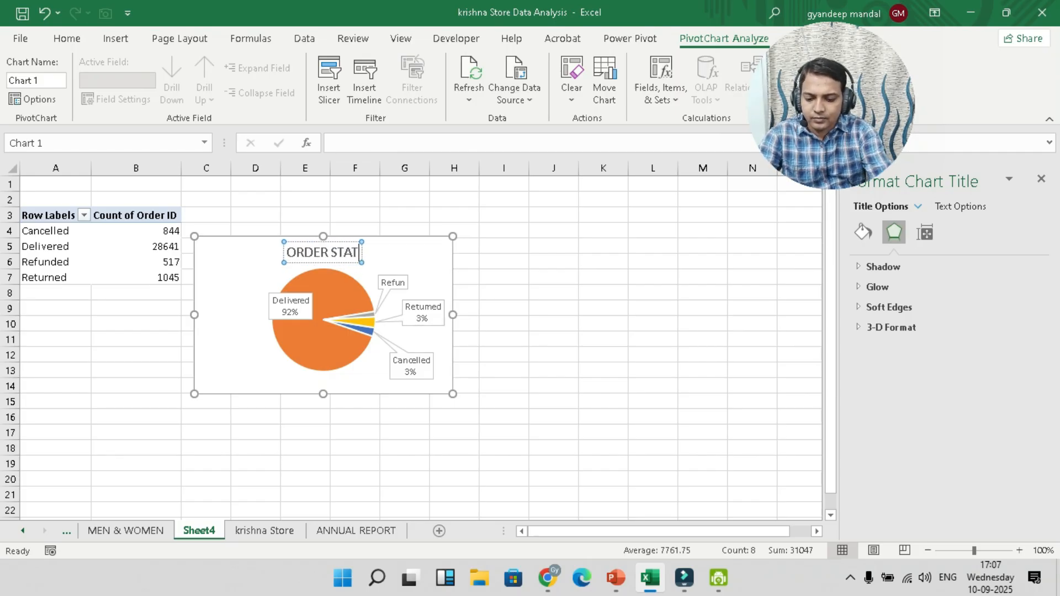
{"action": "left_click", "coordinate": [504, 339]}
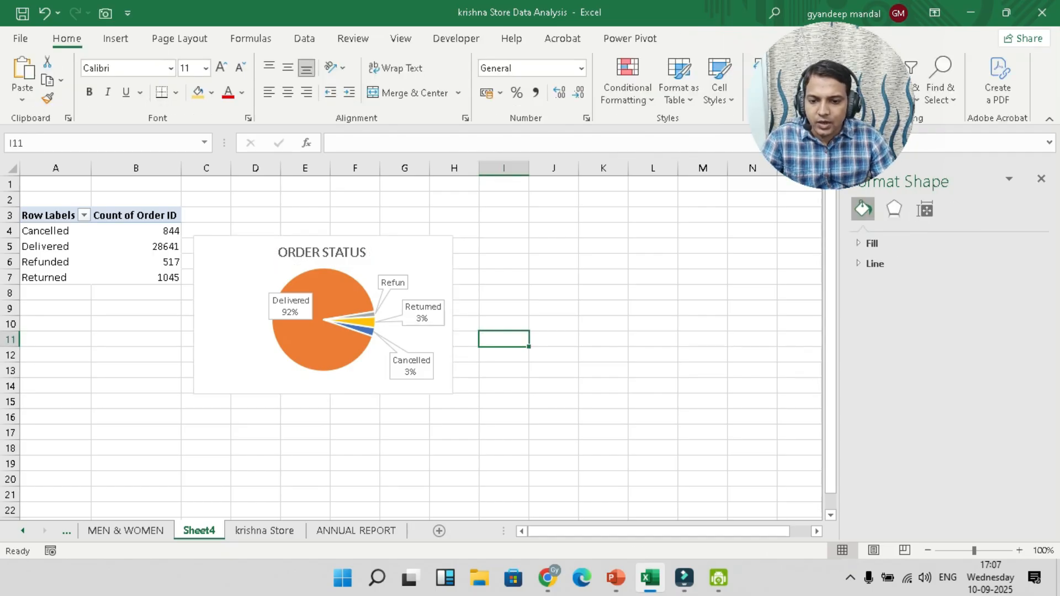
Copy the order status chart to the ANNUAL REPORT sheet, place it beside the men versus women chart, and close the formatting pane
{"action": "left_click", "coordinate": [432, 340]}
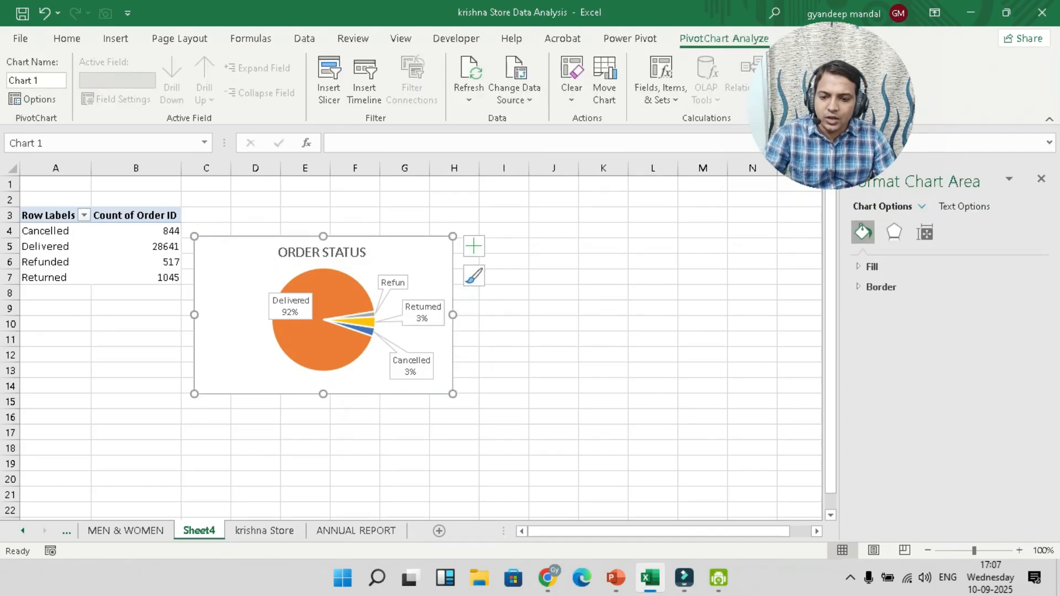
{"action": "left_click", "coordinate": [356, 531]}
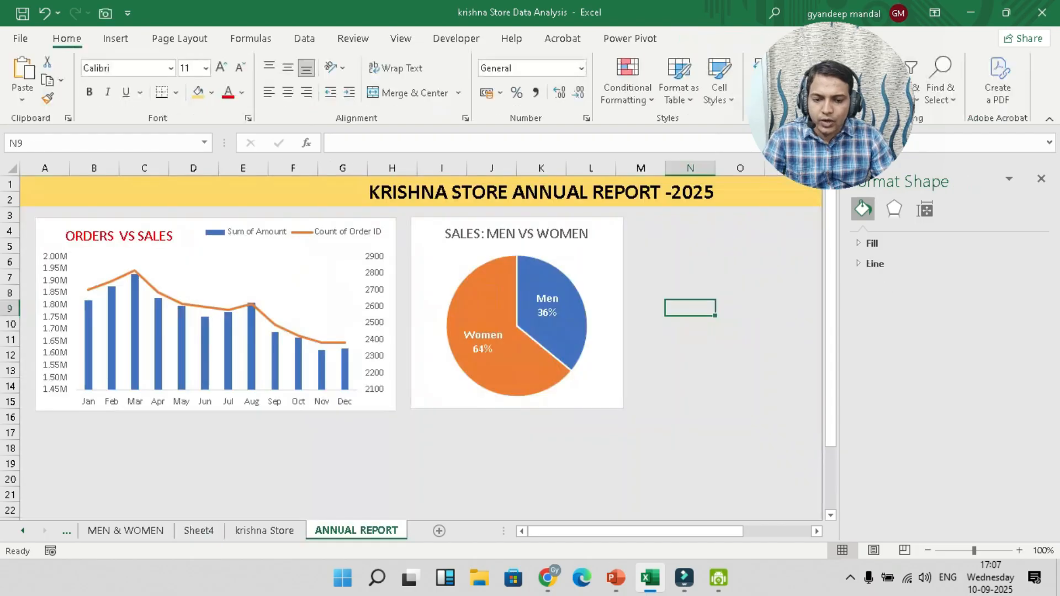
{"action": "key", "text": "ctrl+v"}
{"action": "left_click_drag", "start_coordinate": [703, 337], "coordinate": [675, 257]}
{"action": "left_click", "coordinate": [1041, 179]}
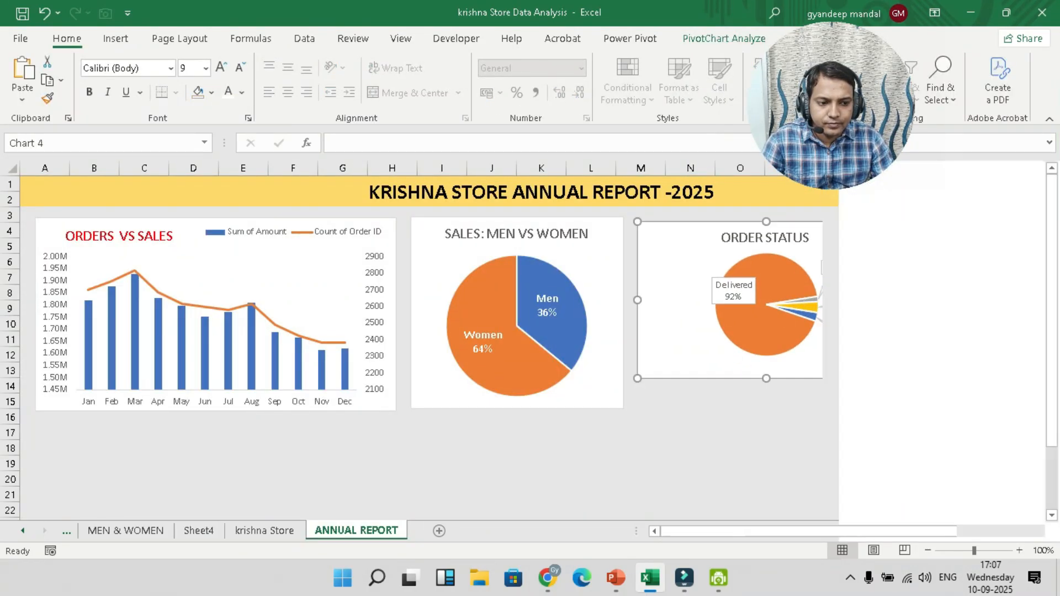
Narrow the order status chart on the report to about the width of the men versus women chart
{"action": "left_click", "coordinate": [898, 383]}
{"action": "left_click", "coordinate": [890, 373]}
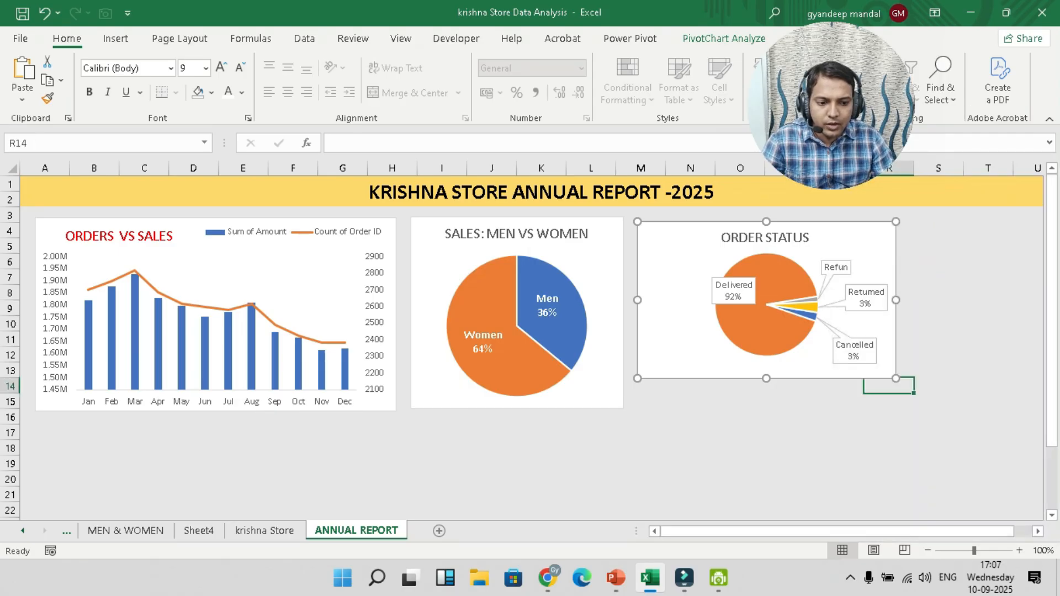
{"action": "left_click", "coordinate": [889, 372]}
{"action": "left_click_drag", "start_coordinate": [895, 378], "coordinate": [847, 376]}
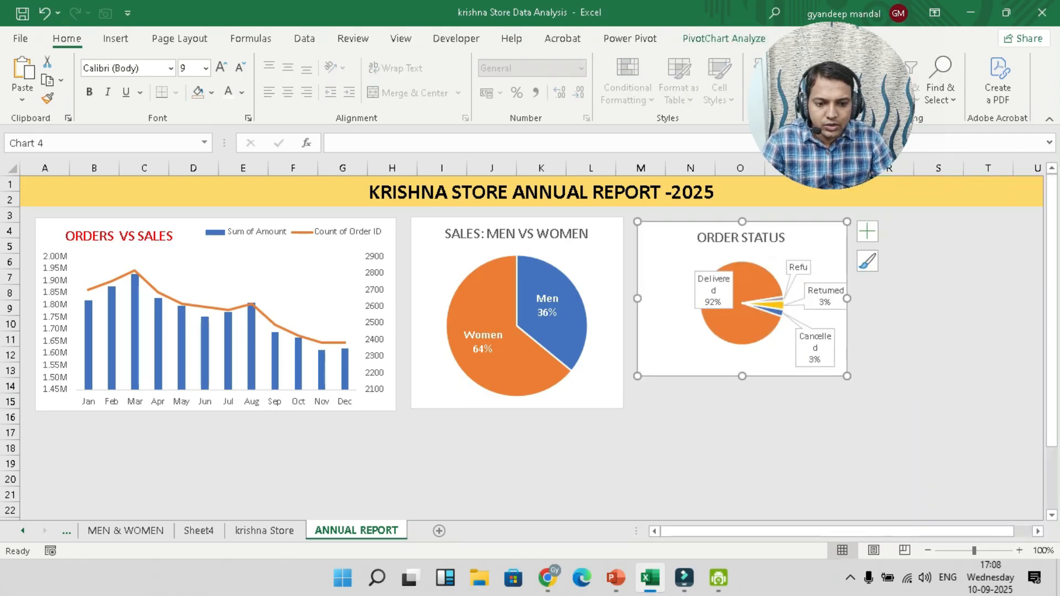
{"action": "key", "text": "Tab"}
{"action": "key", "text": "Tab"}
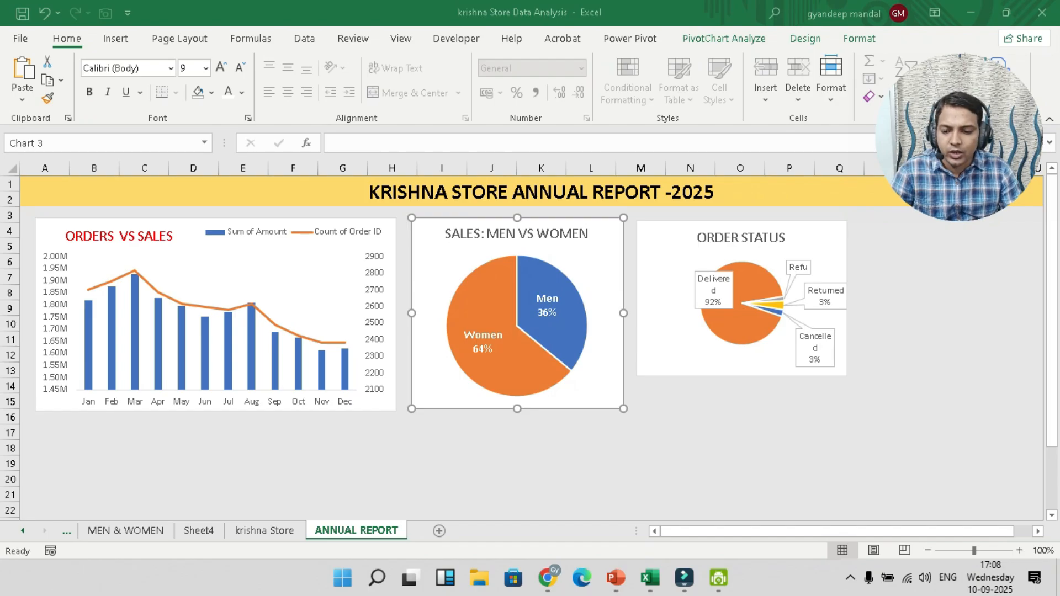
Rename the Sheet4 worksheet as ORDER STATUS
{"action": "left_click", "coordinate": [199, 531]}
{"action": "right_click", "coordinate": [198, 530]}
{"action": "left_click", "coordinate": [241, 359]}
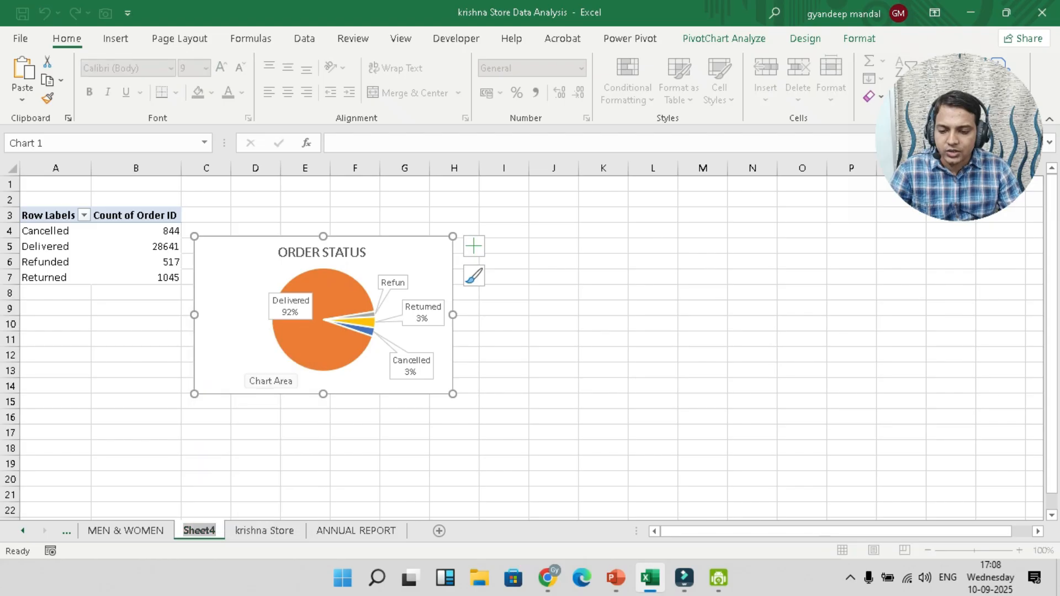
{"action": "type", "text": "ORDER STATUS"}
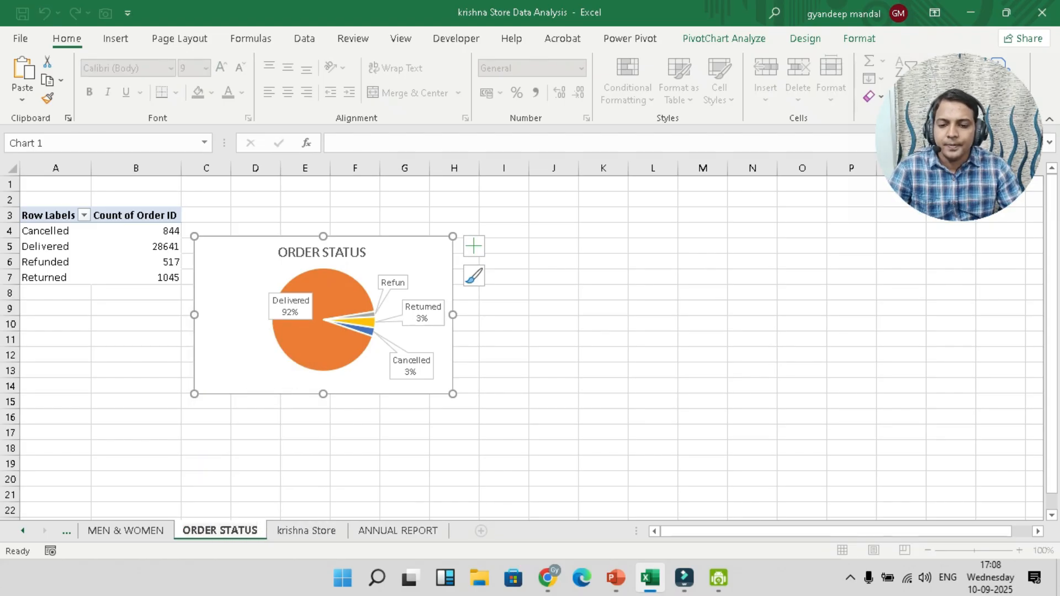
{"action": "left_click", "coordinate": [603, 339]}
Enlarge and reposition the Refunded callout on the ANNUAL REPORT order status chart so its full name and percentage fit
{"action": "left_click", "coordinate": [398, 530]}
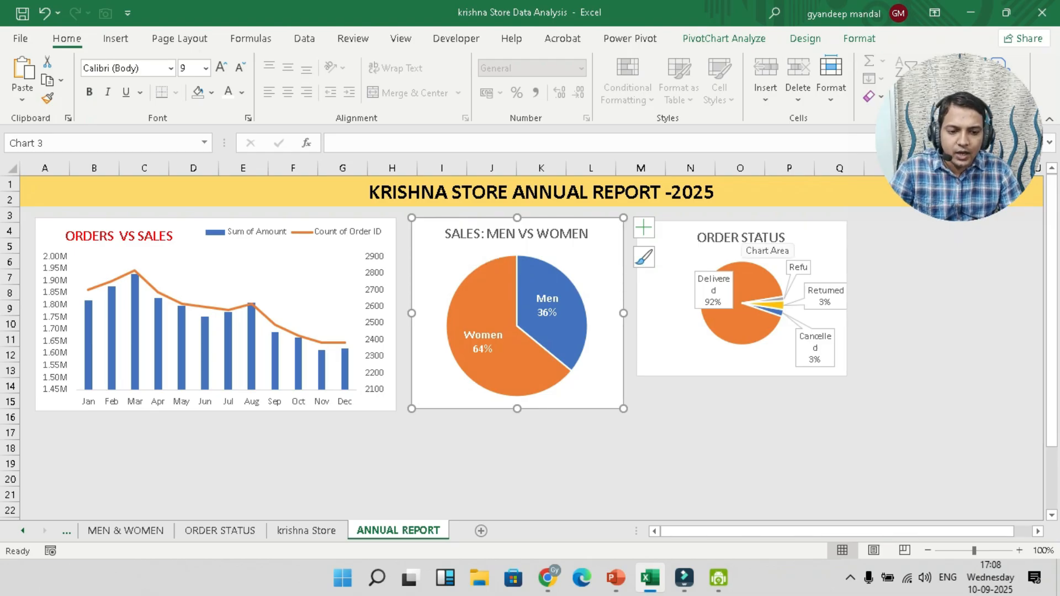
{"action": "left_click", "coordinate": [798, 267]}
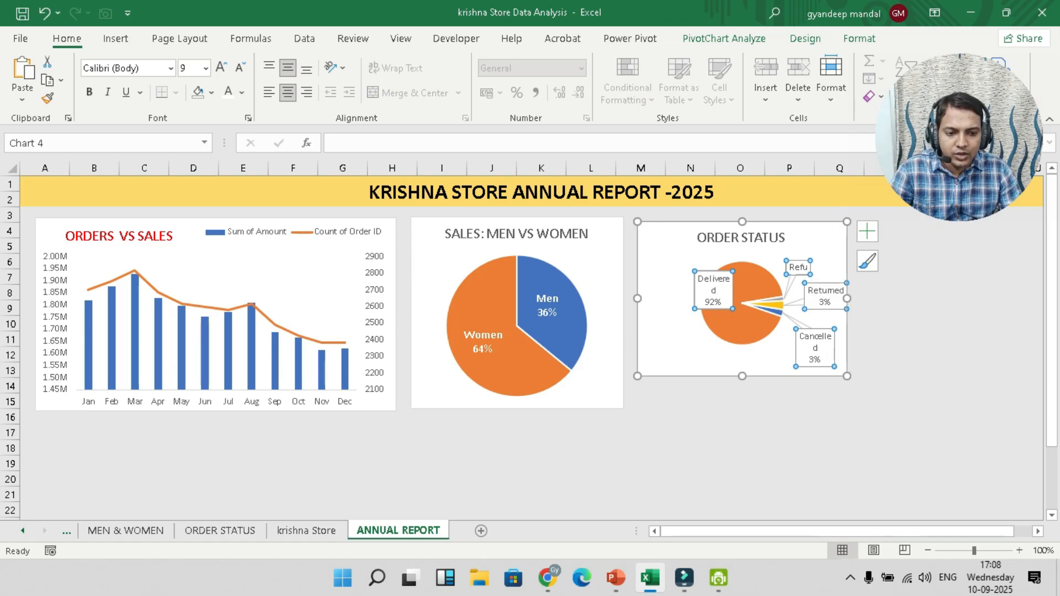
{"action": "left_click", "coordinate": [798, 267]}
{"action": "left_click_drag", "start_coordinate": [810, 269], "coordinate": [825, 269]}
{"action": "left_click", "coordinate": [740, 238]}
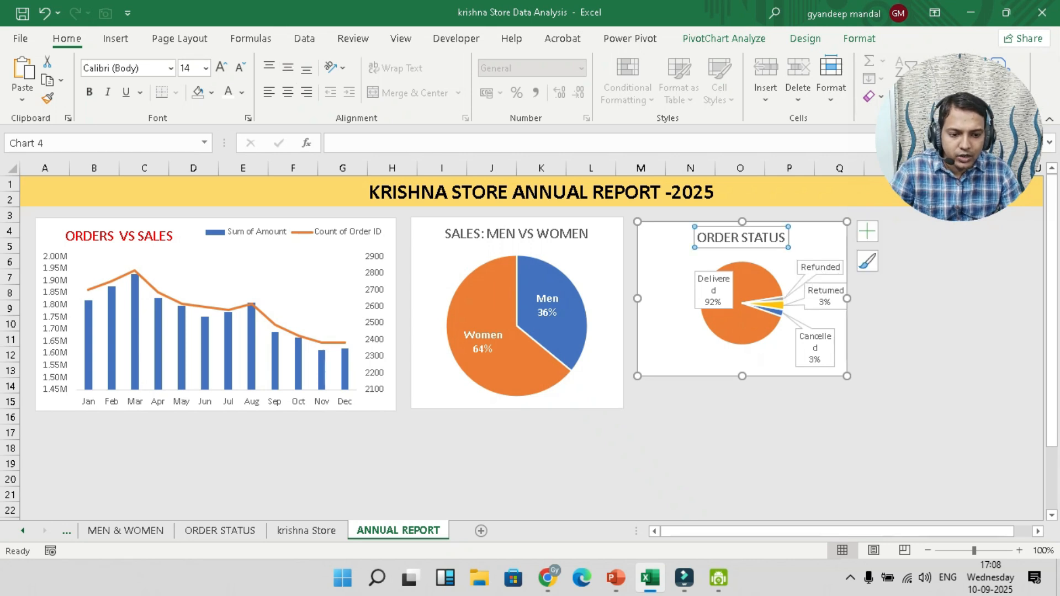
{"action": "left_click", "coordinate": [820, 267]}
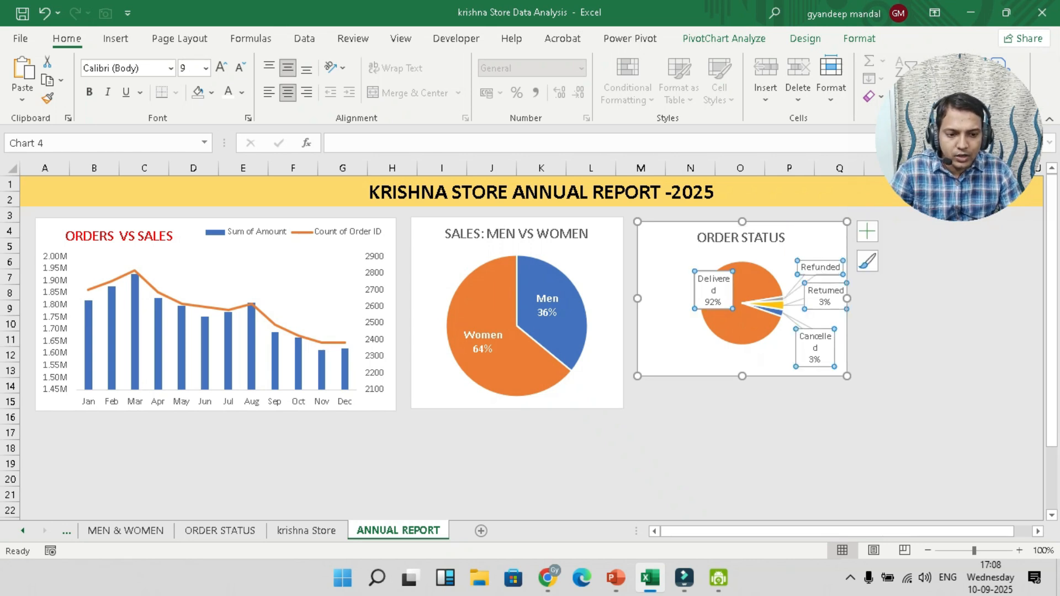
{"action": "left_click", "coordinate": [820, 268]}
{"action": "mouse_move", "coordinate": [820, 267]}
{"action": "left_mouse_down"}
{"action": "mouse_move", "coordinate": [820, 255]}
{"action": "mouse_move", "coordinate": [820, 271]}
{"action": "mouse_move", "coordinate": [784, 259]}
{"action": "mouse_move", "coordinate": [822, 280]}
{"action": "left_mouse_up"}
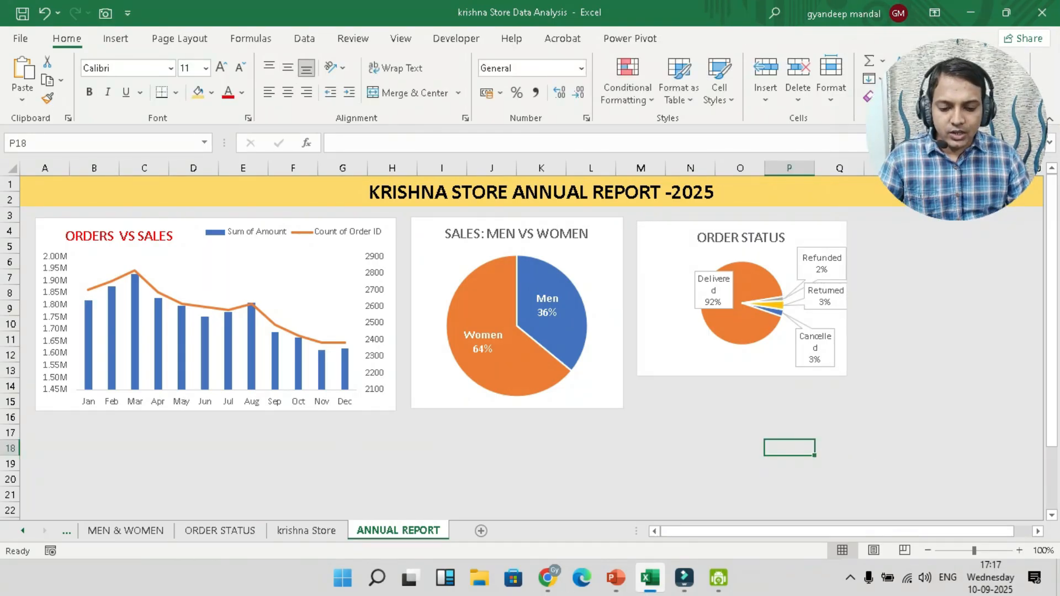
Check the sample questions slide in PowerPoint, and back in Excel insert a pivot table from the krishna Store data on a new worksheet
{"action": "left_click", "coordinate": [616, 578]}
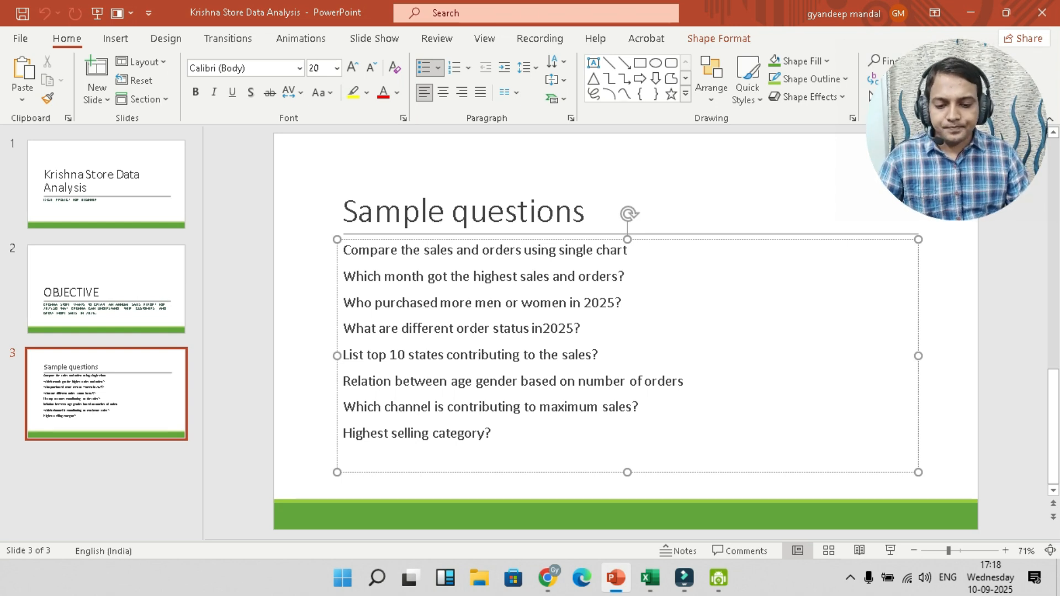
{"action": "left_click", "coordinate": [971, 13]}
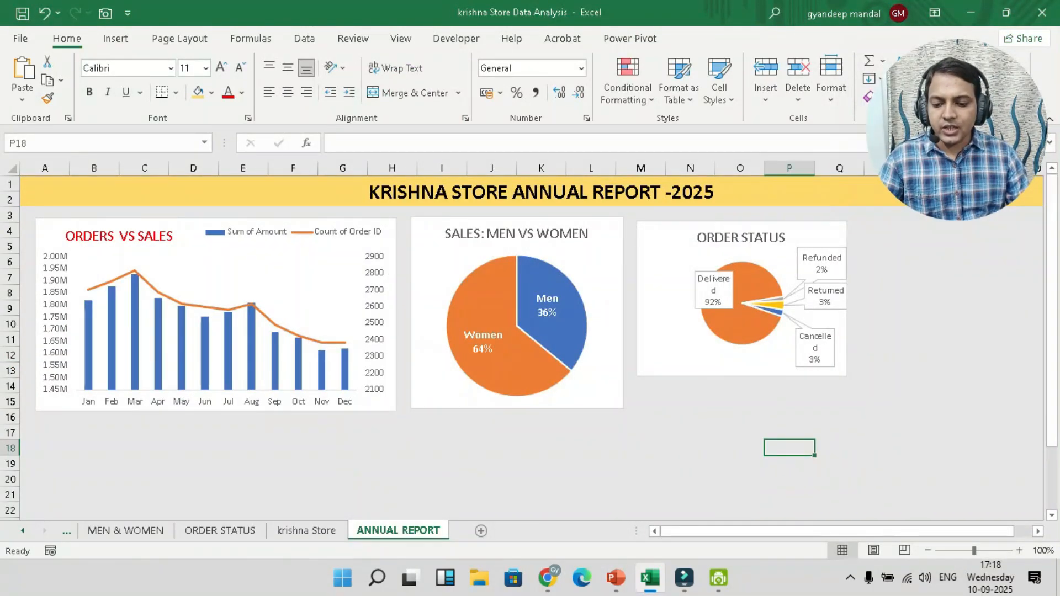
{"action": "left_click", "coordinate": [306, 530]}
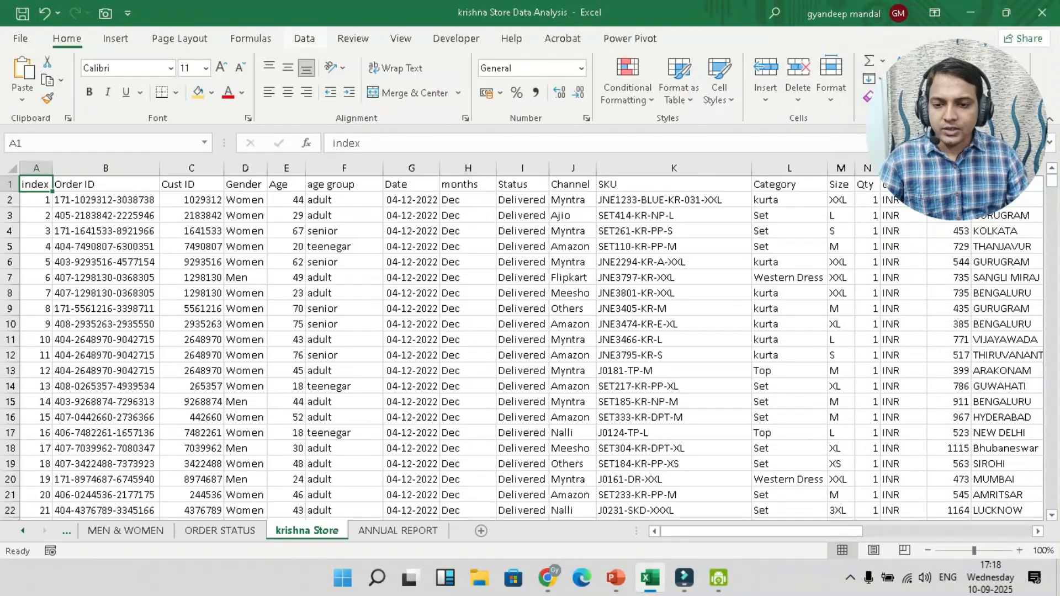
{"action": "left_click", "coordinate": [115, 38]}
{"action": "left_click", "coordinate": [28, 75]}
{"action": "key", "text": "Return"}
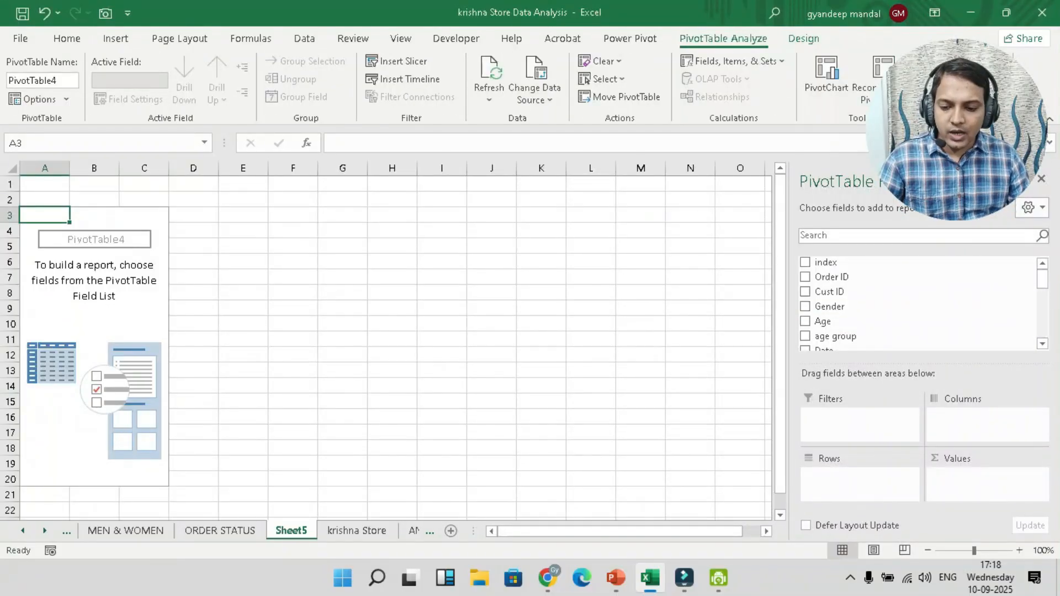
Recheck the top states question in PowerPoint and add ship-state as rows and Amount as summed values to the new pivot table
{"action": "scroll", "coordinate": [911, 317], "scroll_direction": "down", "scroll_amount": 4}
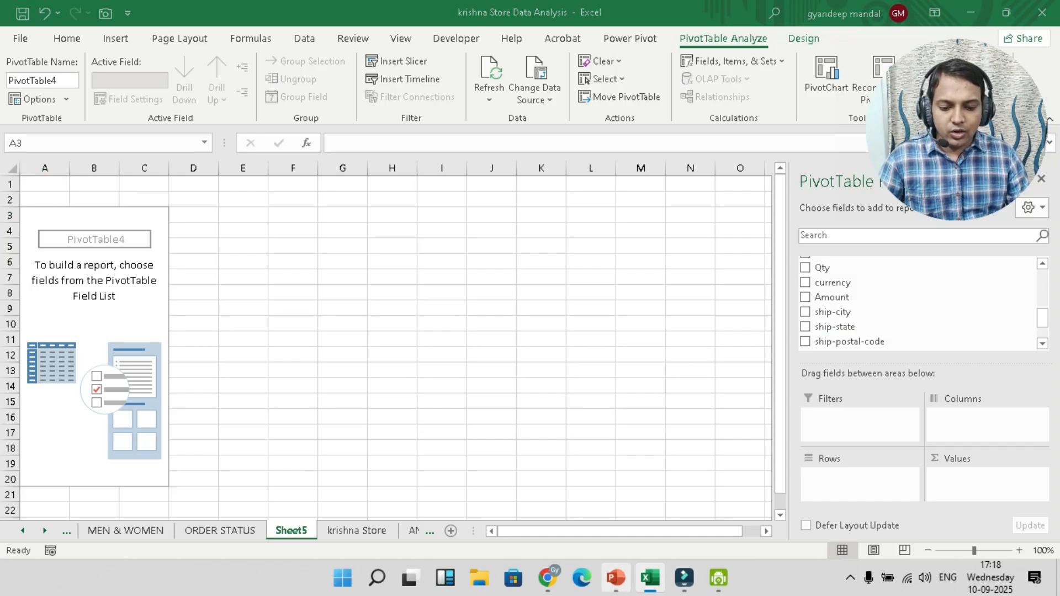
{"action": "left_click", "coordinate": [614, 578]}
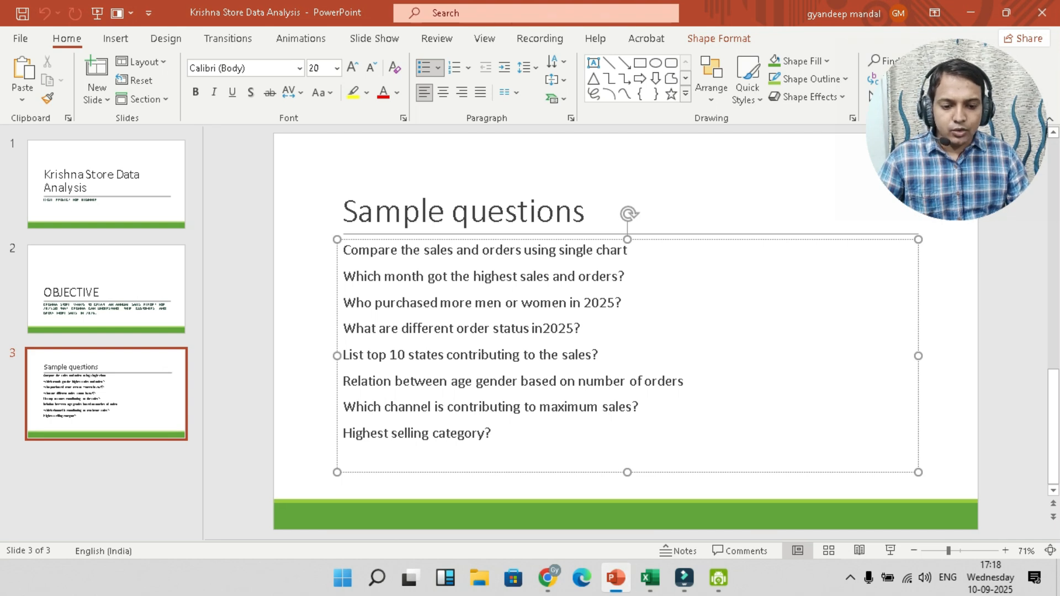
{"action": "key", "text": "alt+Tab"}
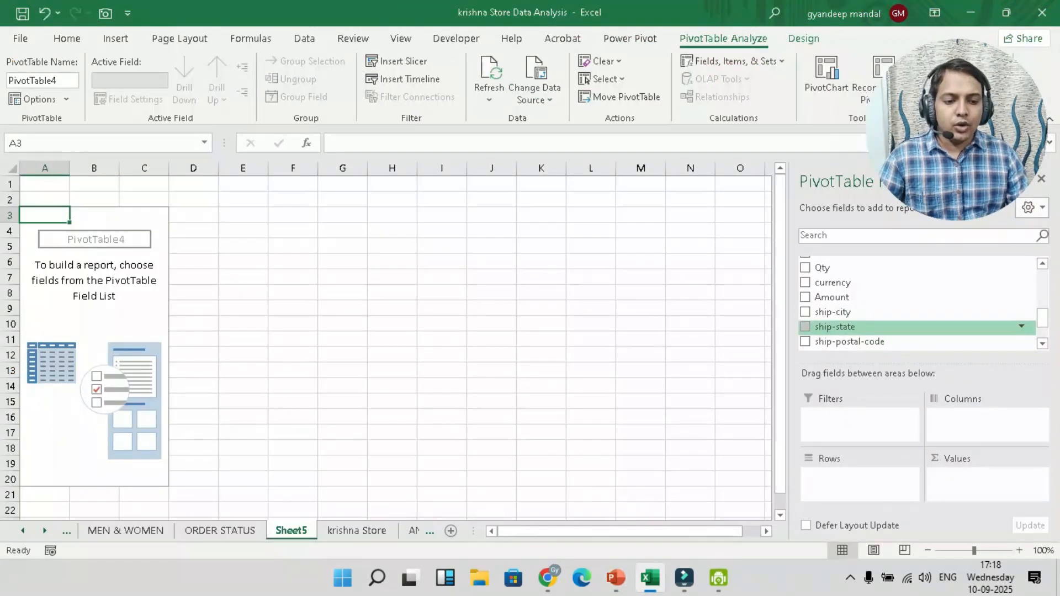
{"action": "left_click", "coordinate": [805, 326]}
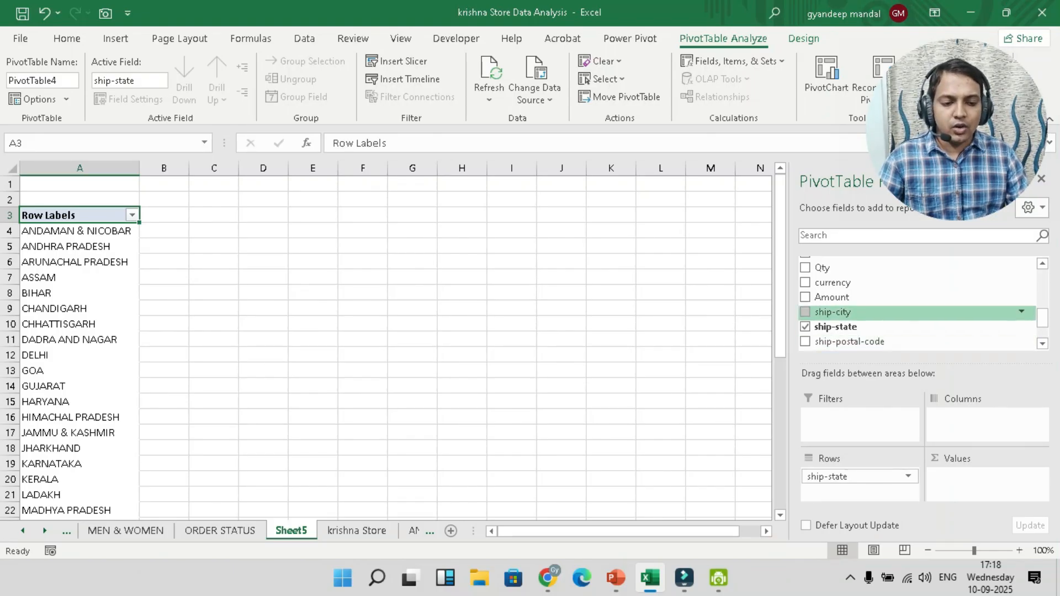
{"action": "scroll", "coordinate": [916, 316], "scroll_direction": "down", "scroll_amount": 1}
{"action": "scroll", "coordinate": [916, 320], "scroll_direction": "down", "scroll_amount": 1}
{"action": "scroll", "coordinate": [916, 320], "scroll_direction": "up", "scroll_amount": 3}
{"action": "scroll", "coordinate": [917, 320], "scroll_direction": "down", "scroll_amount": 1}
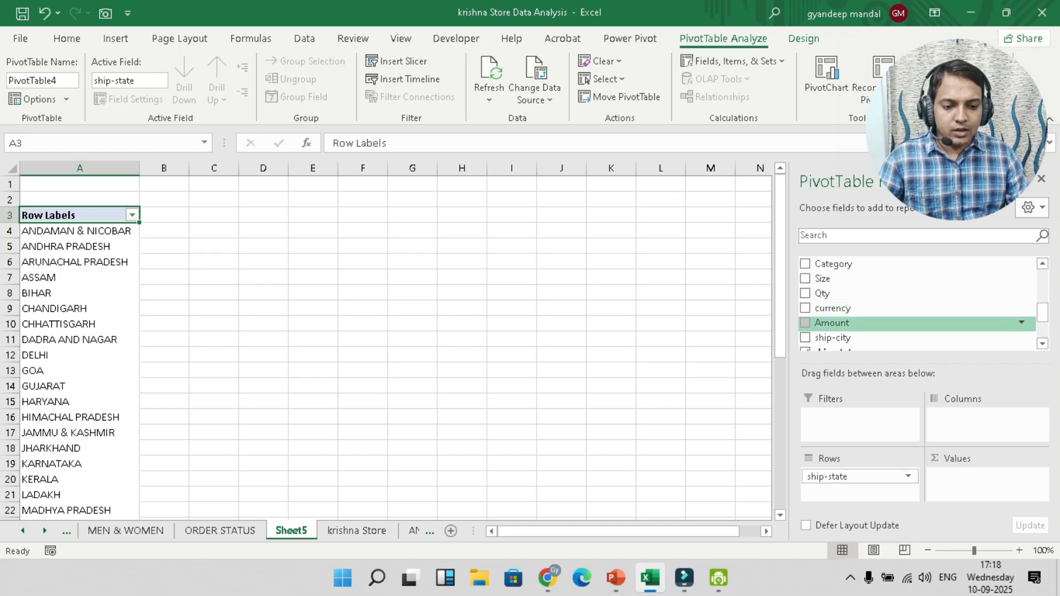
{"action": "left_click", "coordinate": [831, 322]}
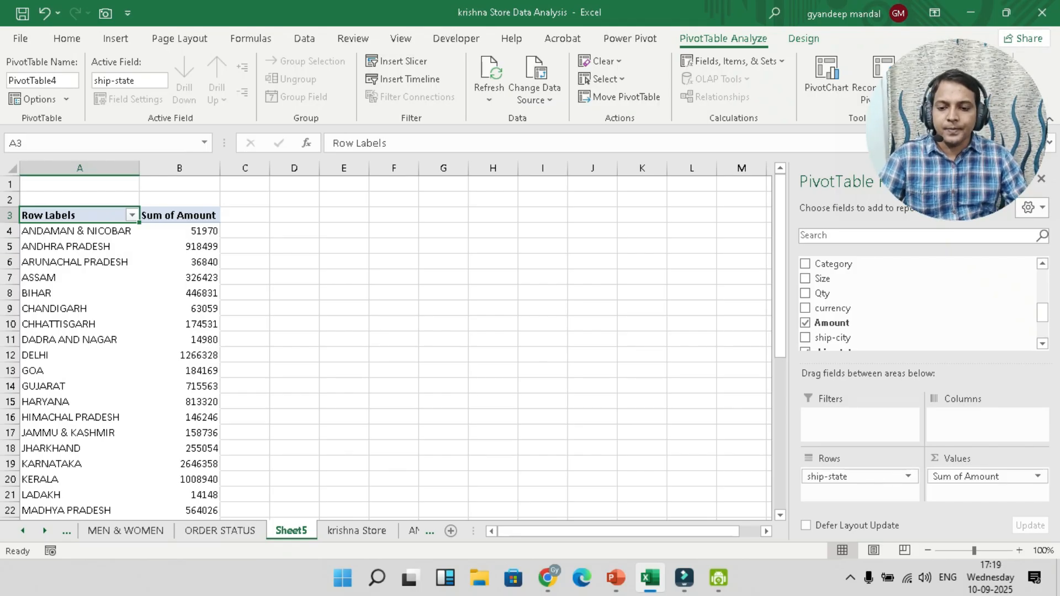
Filter the ship-state row labels to the top 5 items by Sum of Amount
{"action": "left_click", "coordinate": [80, 246]}
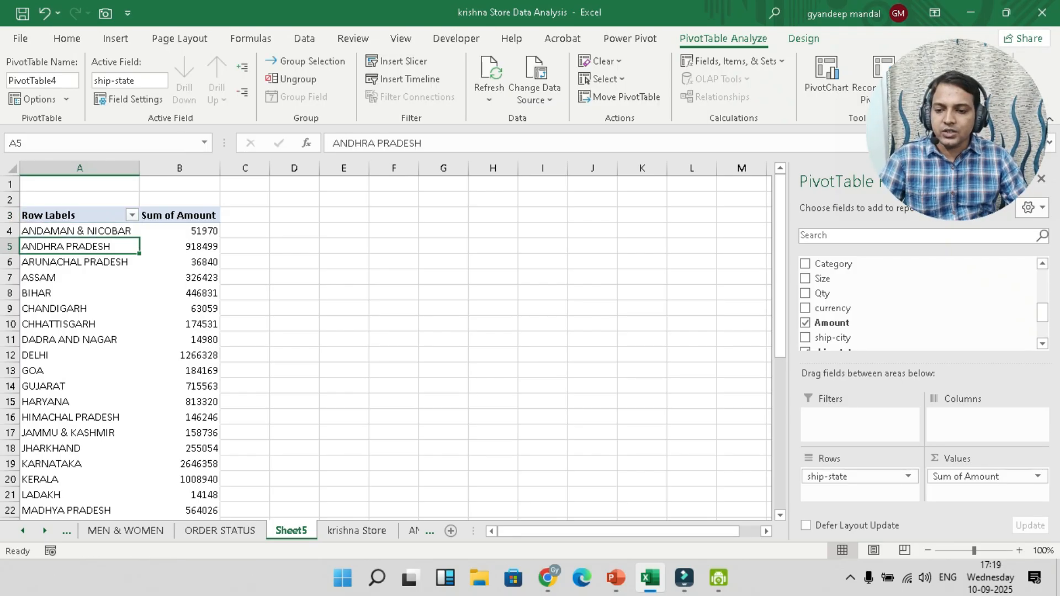
{"action": "right_click", "coordinate": [80, 246]}
{"action": "mouse_move", "coordinate": [121, 339]}
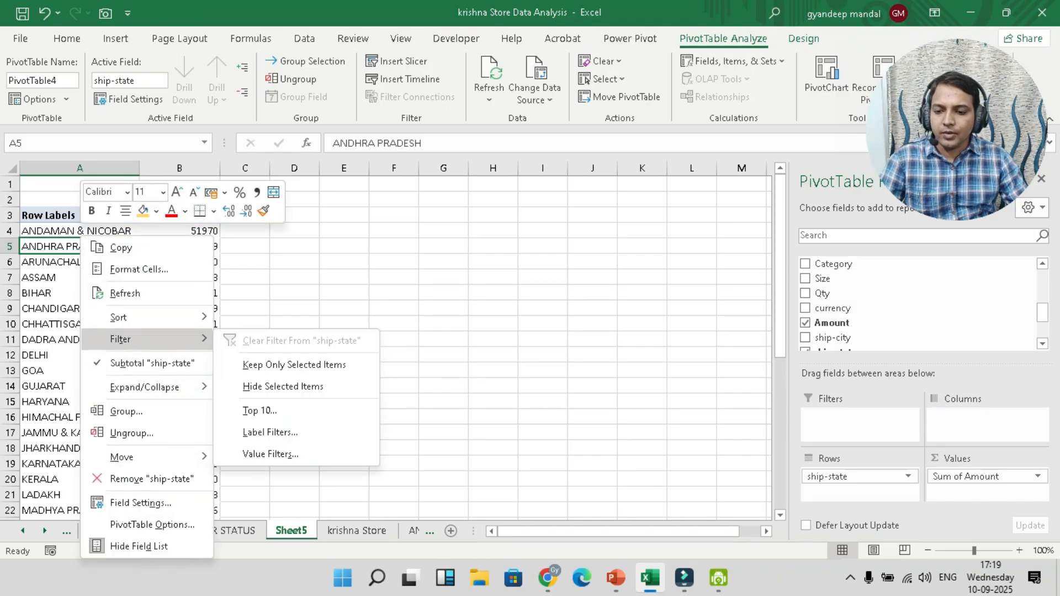
{"action": "left_click", "coordinate": [265, 407]}
{"action": "left_click_drag", "start_coordinate": [520, 294], "coordinate": [488, 294]}
{"action": "type", "text": "5"}
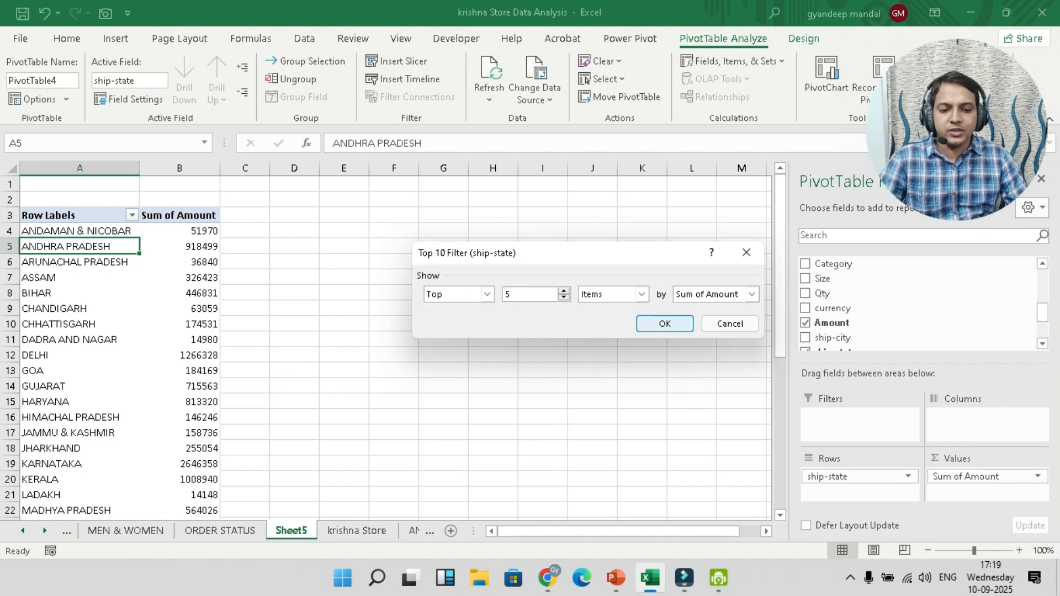
{"action": "key", "text": "Return"}
{"action": "left_click", "coordinate": [258, 324]}
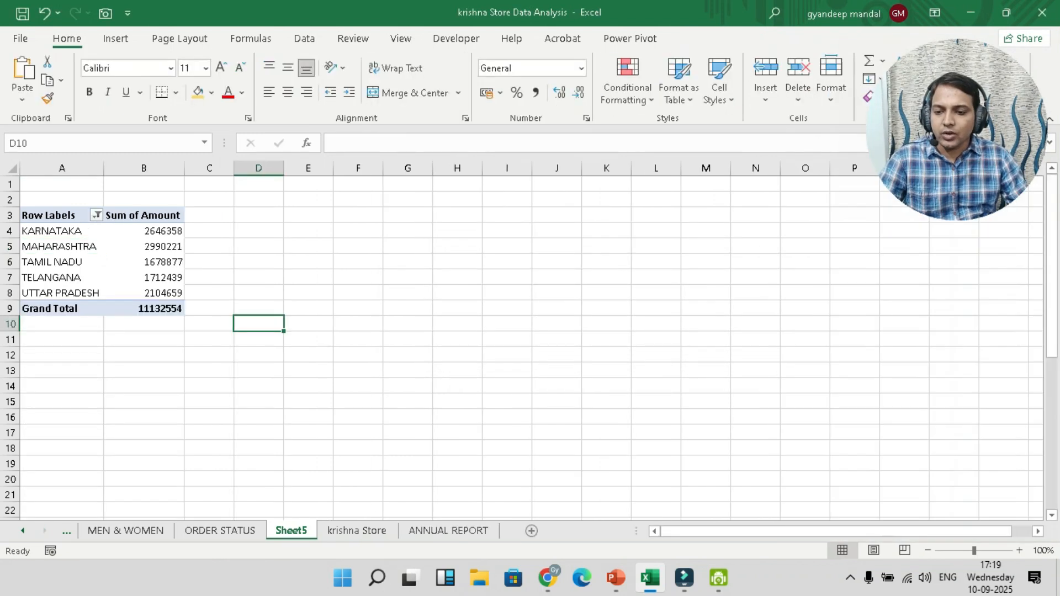
Turn off the grand totals for rows and columns in the state sales pivot table
{"action": "left_click", "coordinate": [151, 231]}
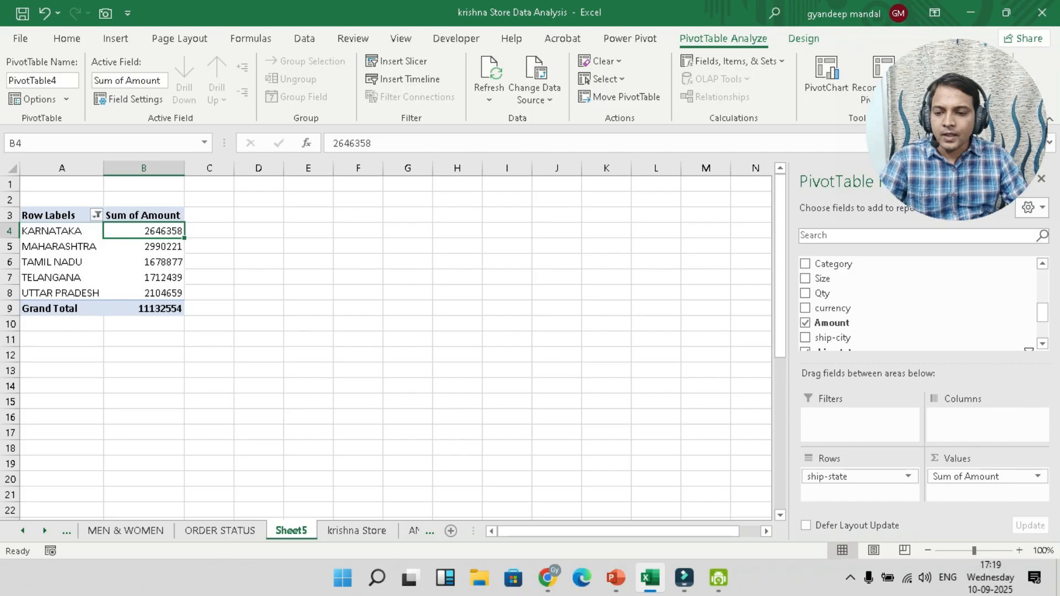
{"action": "left_click", "coordinate": [23, 308]}
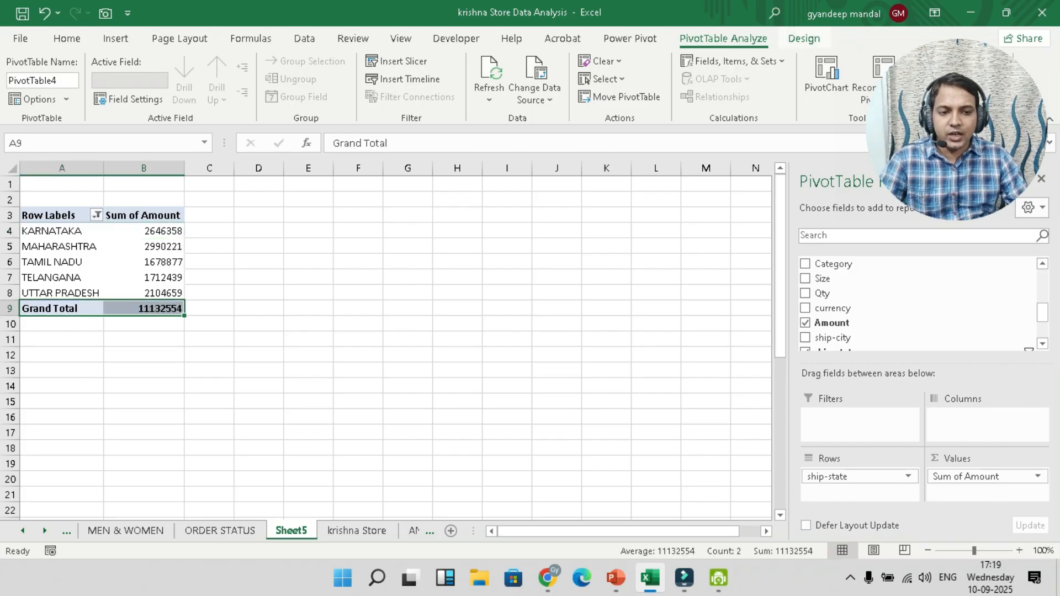
{"action": "left_click", "coordinate": [804, 38]}
{"action": "left_click", "coordinate": [111, 88]}
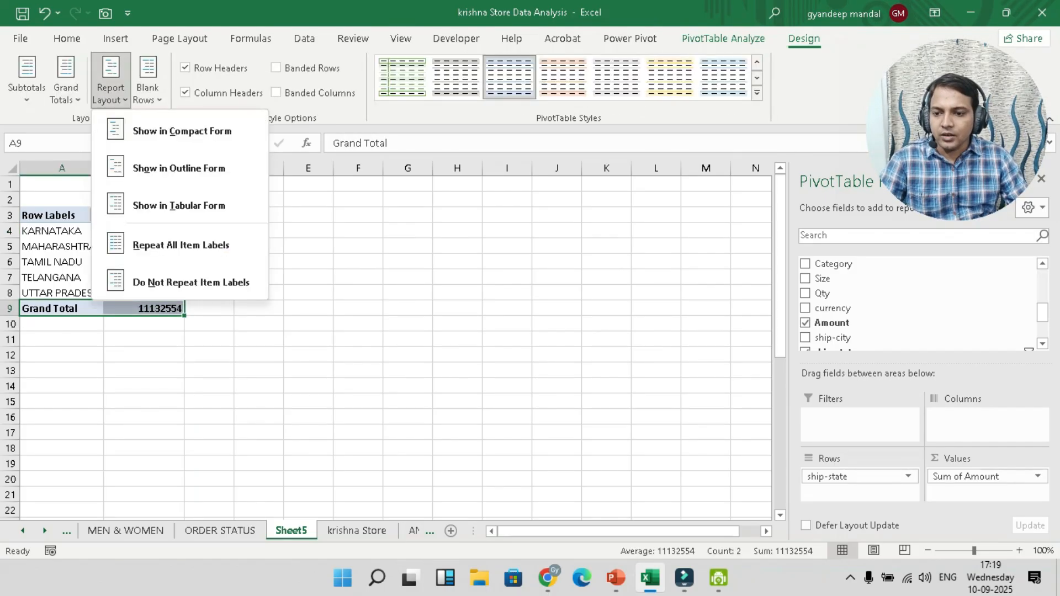
{"action": "left_click", "coordinate": [65, 89]}
{"action": "left_click", "coordinate": [147, 131]}
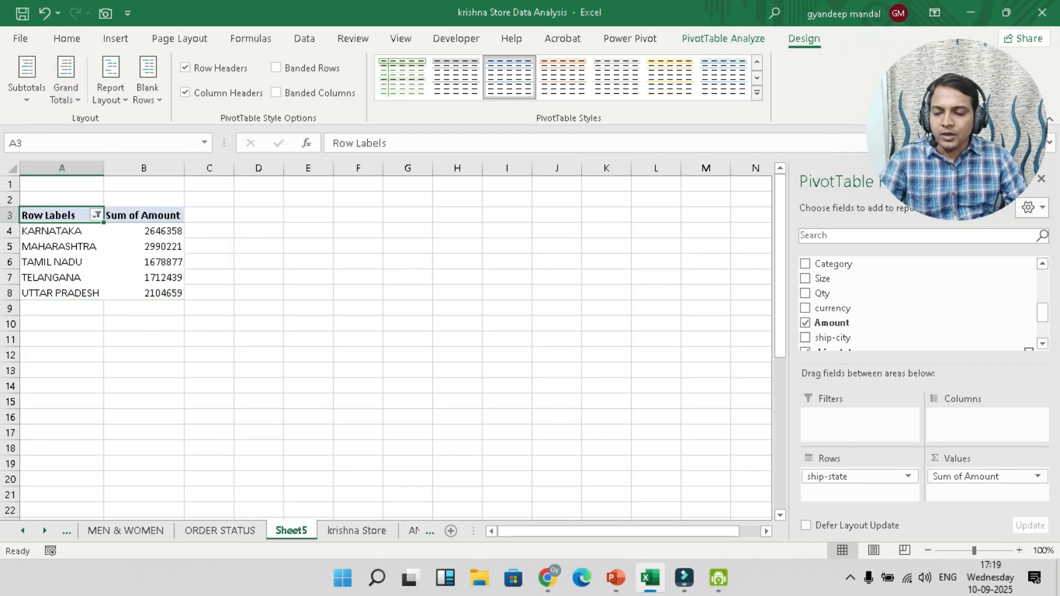
Insert a clustered bar PivotChart from the five states and their summed amounts
{"action": "left_click_drag", "start_coordinate": [62, 231], "coordinate": [149, 293]}
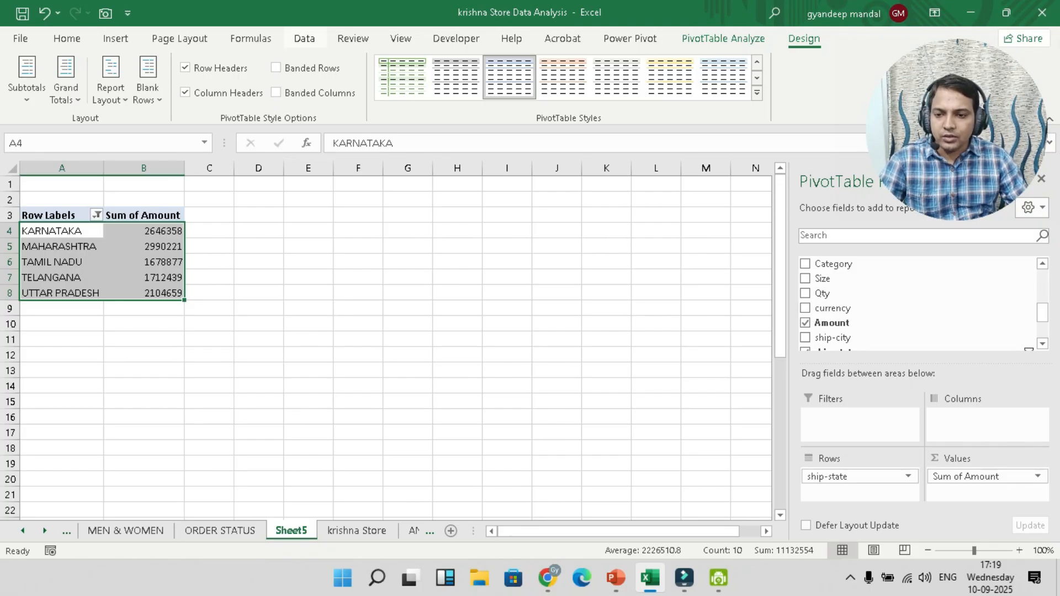
{"action": "left_click", "coordinate": [115, 38]}
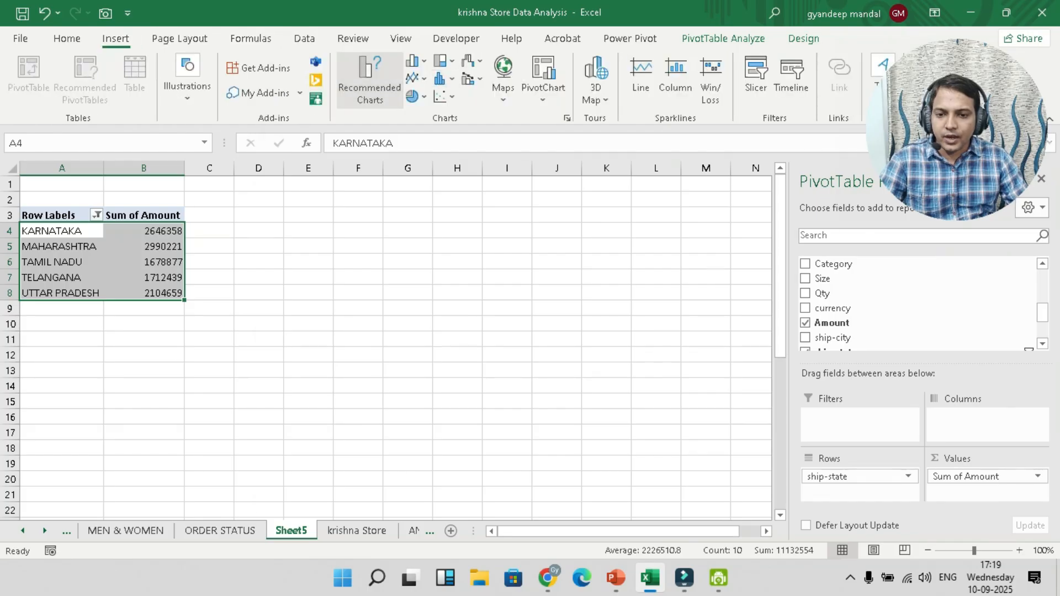
{"action": "left_click", "coordinate": [370, 80]}
{"action": "left_click", "coordinate": [313, 82]}
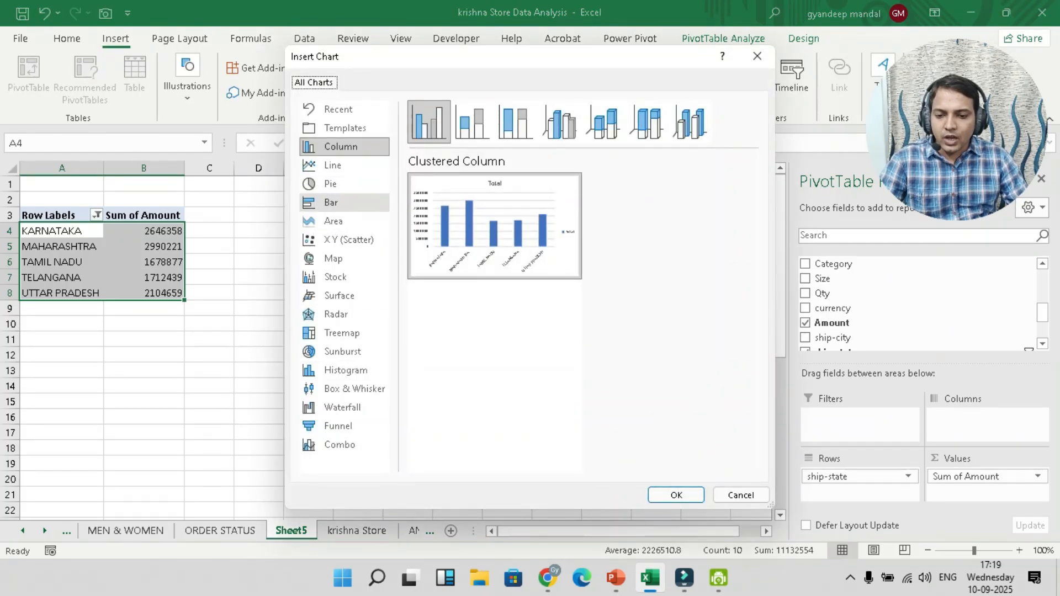
{"action": "left_click", "coordinate": [331, 202]}
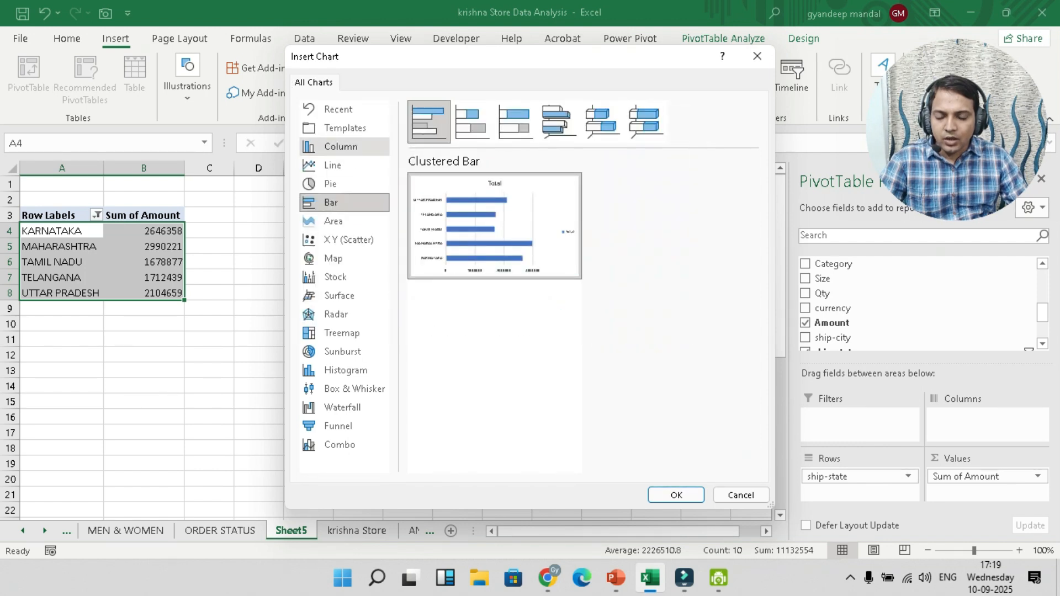
{"action": "left_click", "coordinate": [340, 146]}
{"action": "left_click", "coordinate": [330, 202]}
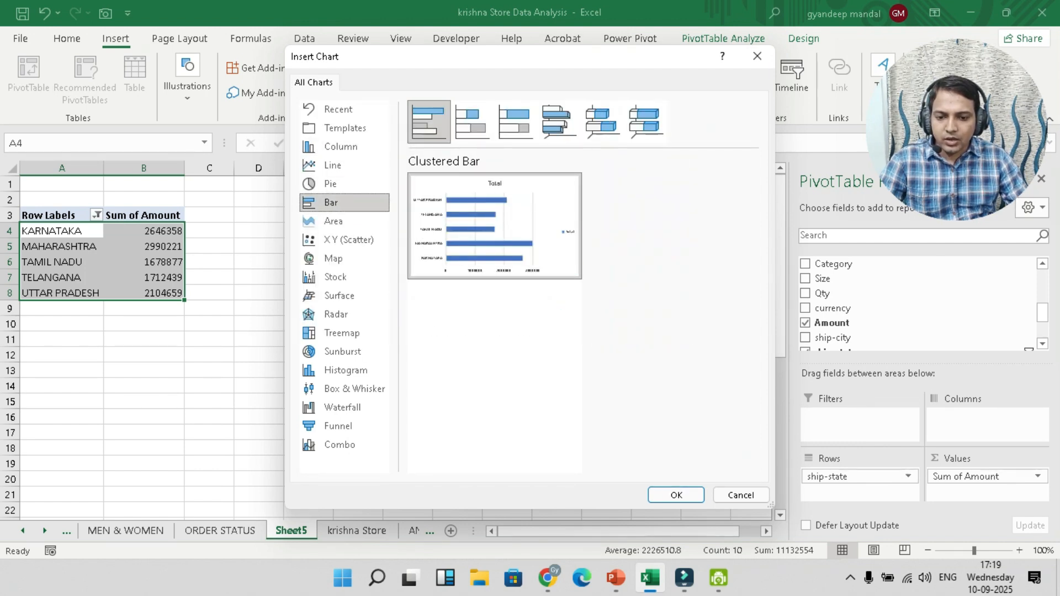
{"action": "left_click", "coordinate": [676, 495]}
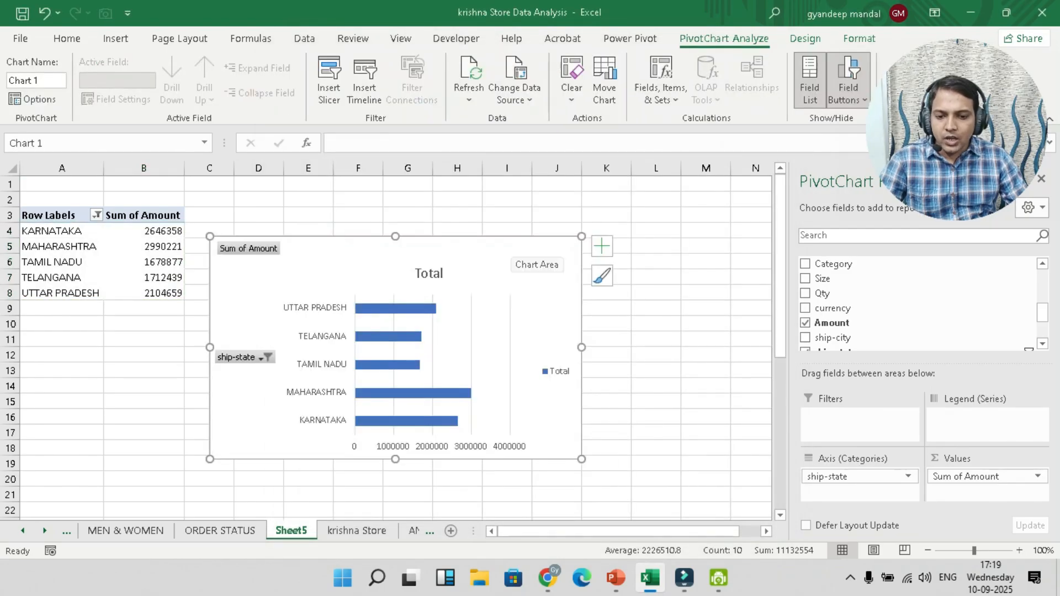
Move the bar chart slightly away from the pivot table, remove its gridlines and widen it a little
{"action": "left_click_drag", "start_coordinate": [510, 255], "coordinate": [559, 253]}
{"action": "left_click", "coordinate": [651, 245]}
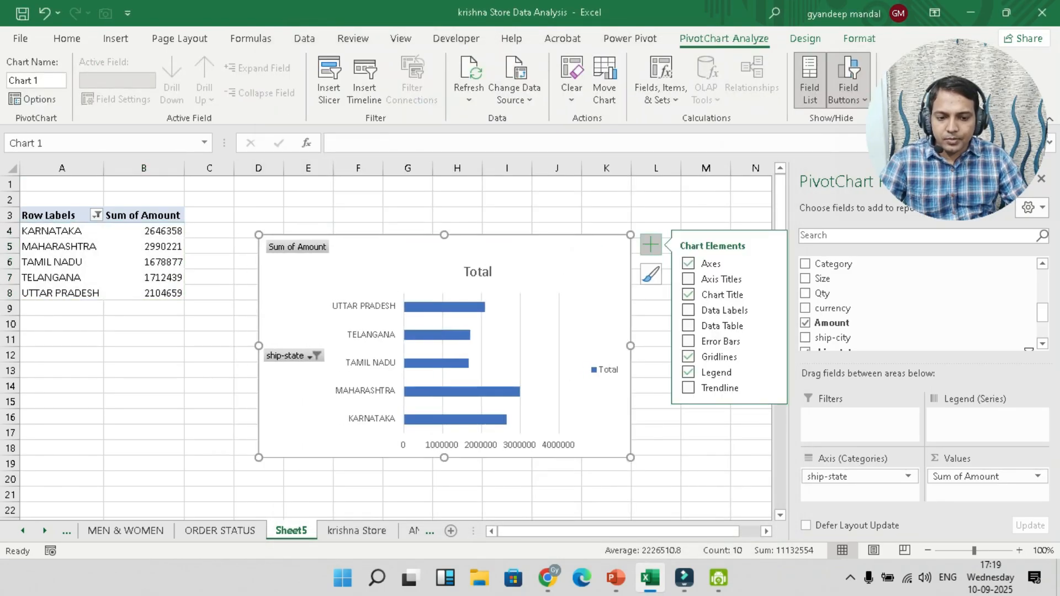
{"action": "left_click", "coordinate": [687, 356]}
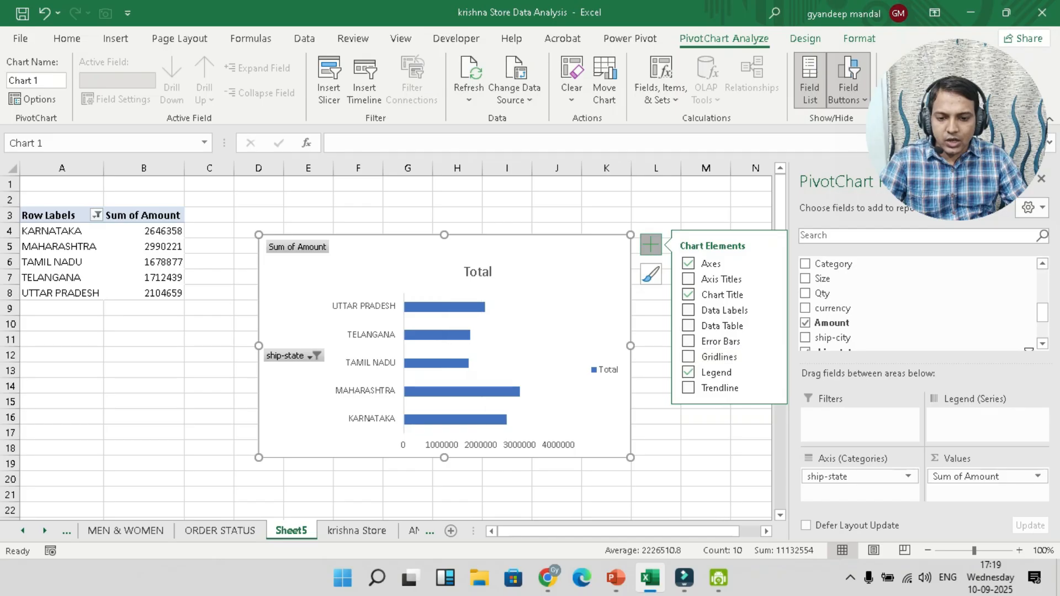
{"action": "left_click_drag", "start_coordinate": [630, 346], "coordinate": [655, 346]}
{"action": "left_click", "coordinate": [486, 391]}
{"action": "right_click", "coordinate": [489, 307]}
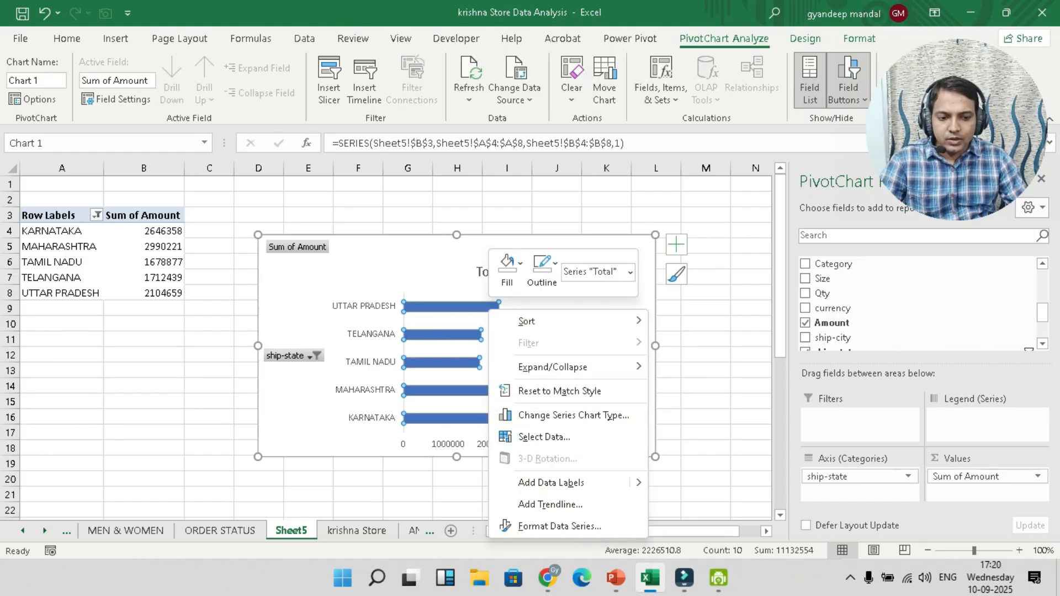
{"action": "left_click", "coordinate": [832, 308]}
{"action": "left_click", "coordinate": [833, 308]}
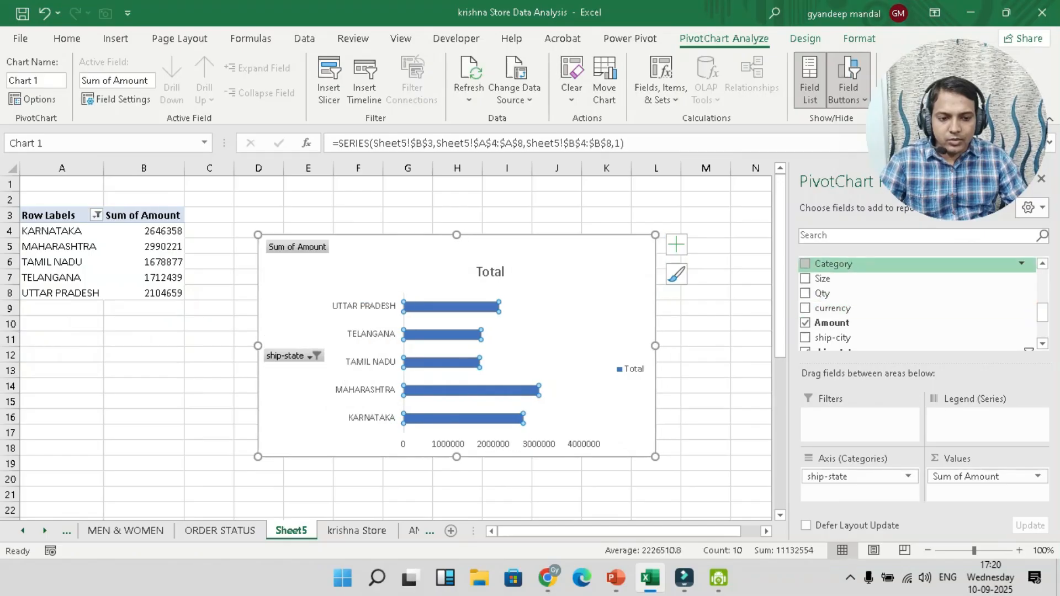
{"action": "left_click", "coordinate": [822, 279]}
{"action": "left_click", "coordinate": [822, 279]}
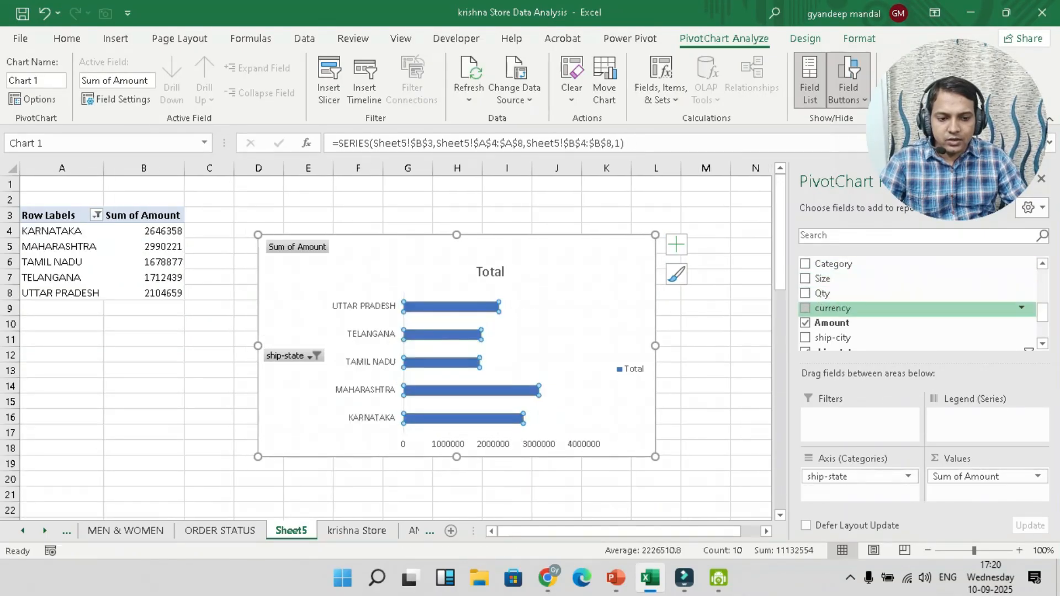
{"action": "left_click", "coordinate": [806, 293]}
{"action": "left_click", "coordinate": [805, 293]}
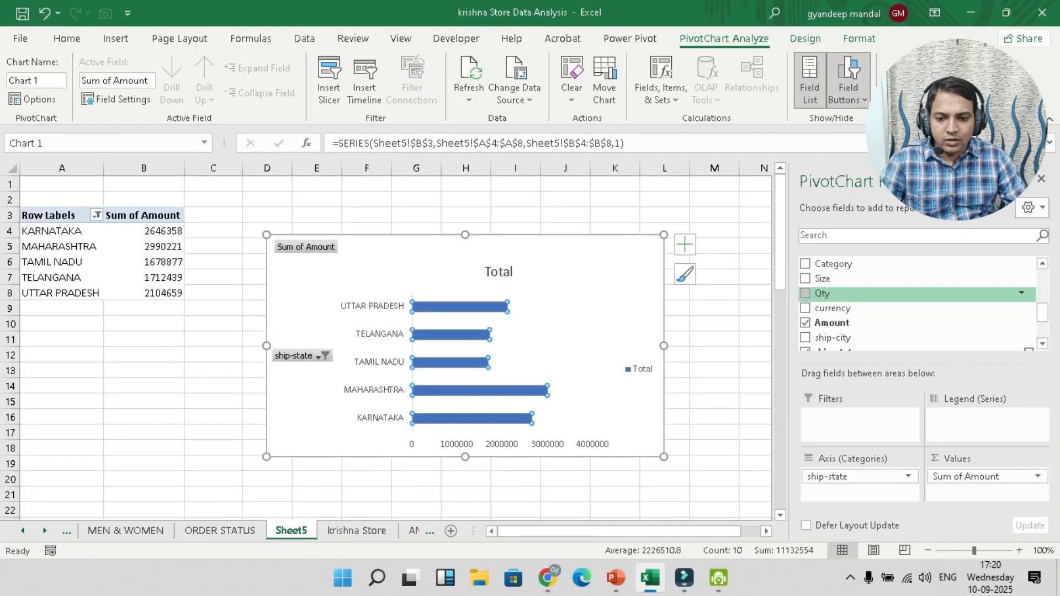
Add data labels to the state bar chart and hide all its field buttons
{"action": "left_click", "coordinate": [684, 244]}
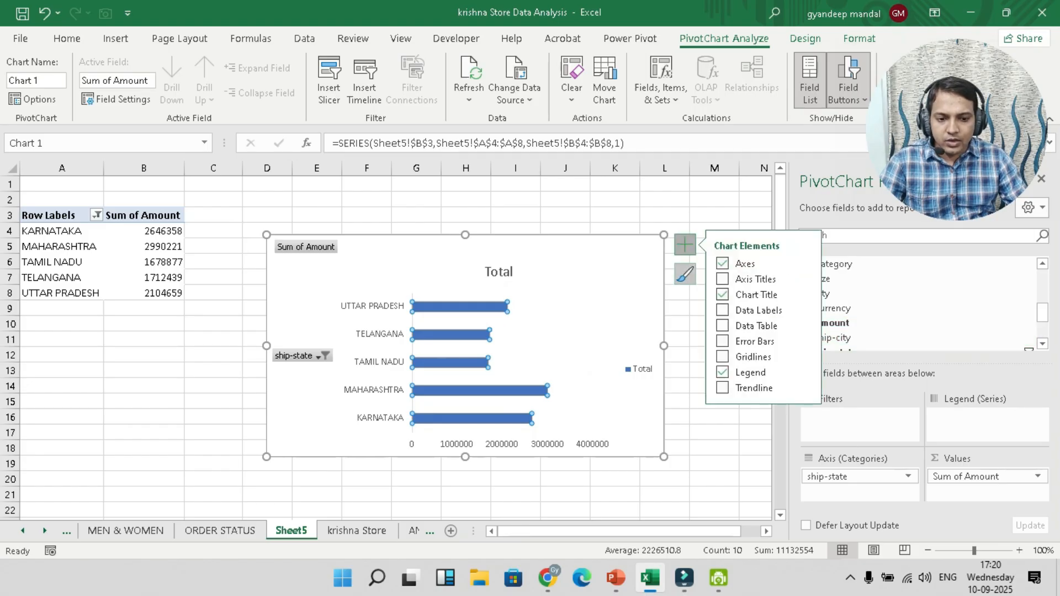
{"action": "left_click", "coordinate": [722, 309]}
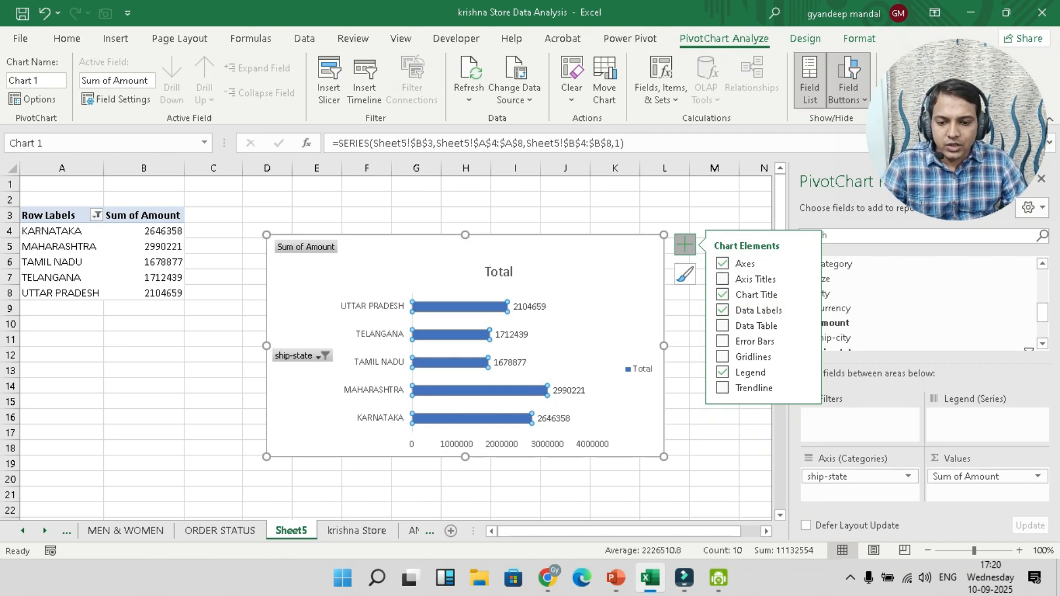
{"action": "left_click", "coordinate": [324, 355]}
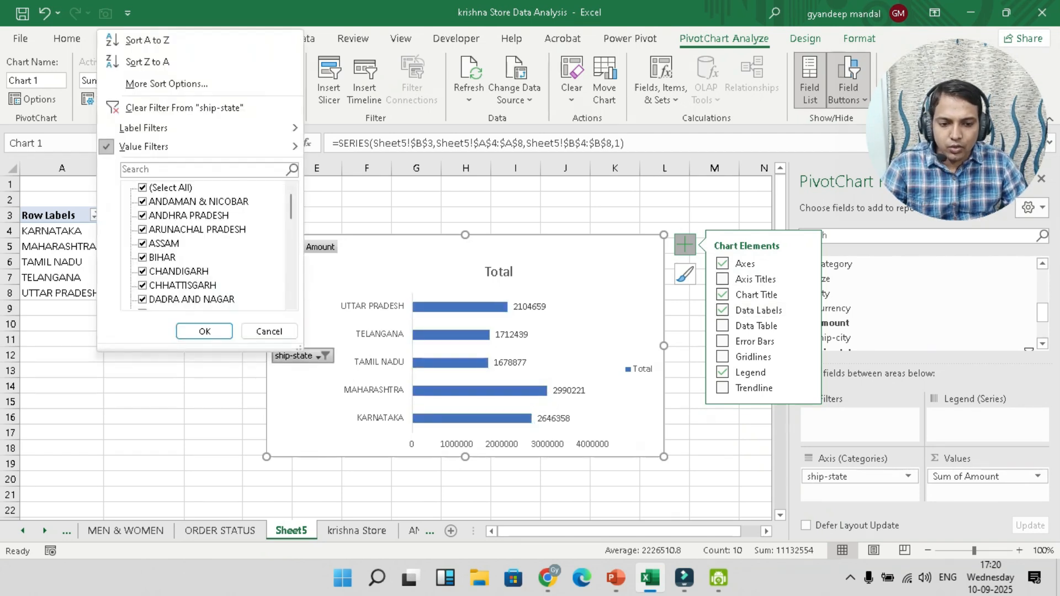
{"action": "left_click", "coordinate": [269, 331]}
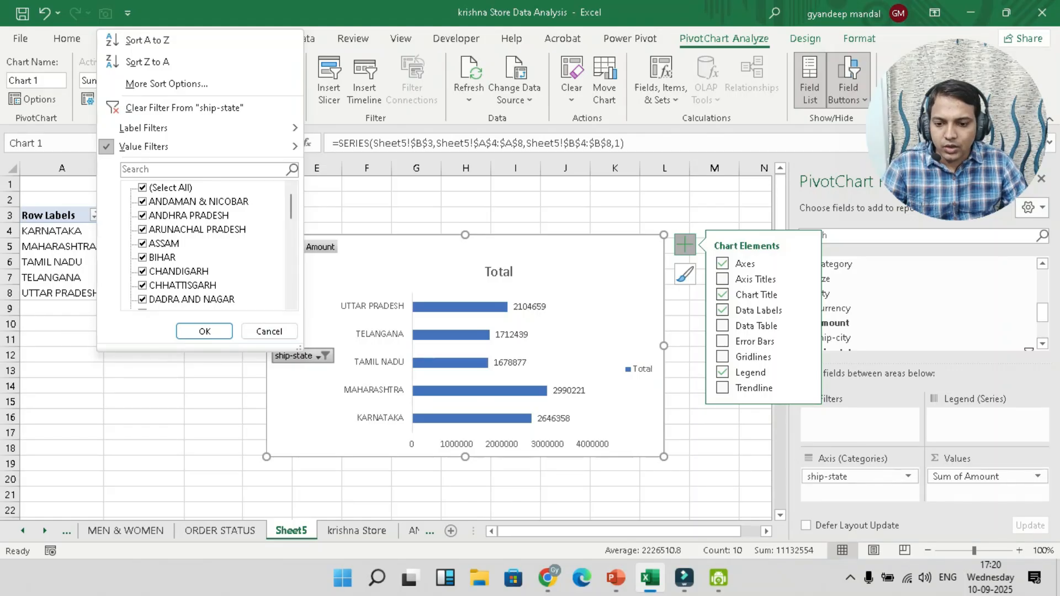
{"action": "right_click", "coordinate": [307, 355]}
{"action": "left_click", "coordinate": [359, 306]}
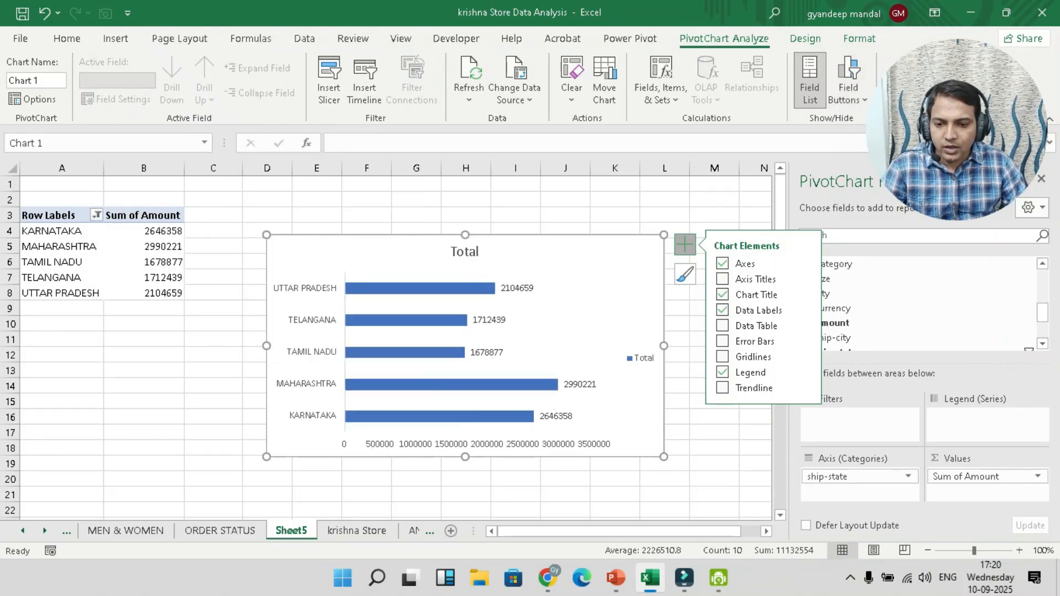
Change the bar chart's title to TOP 5 STATES
{"action": "double_click", "coordinate": [465, 252]}
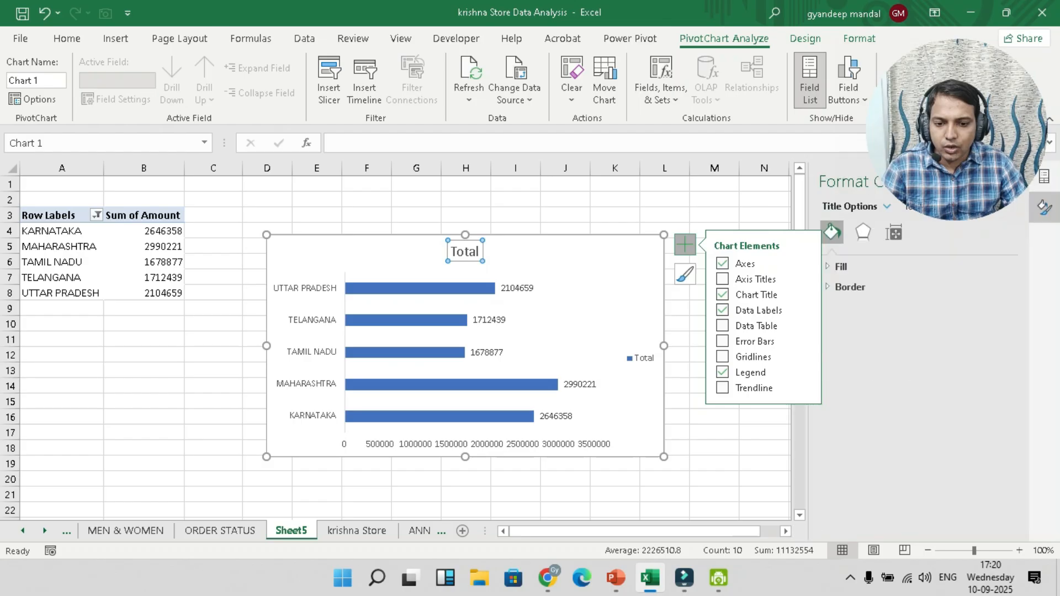
{"action": "double_click", "coordinate": [465, 251]}
{"action": "type", "text": "T"}
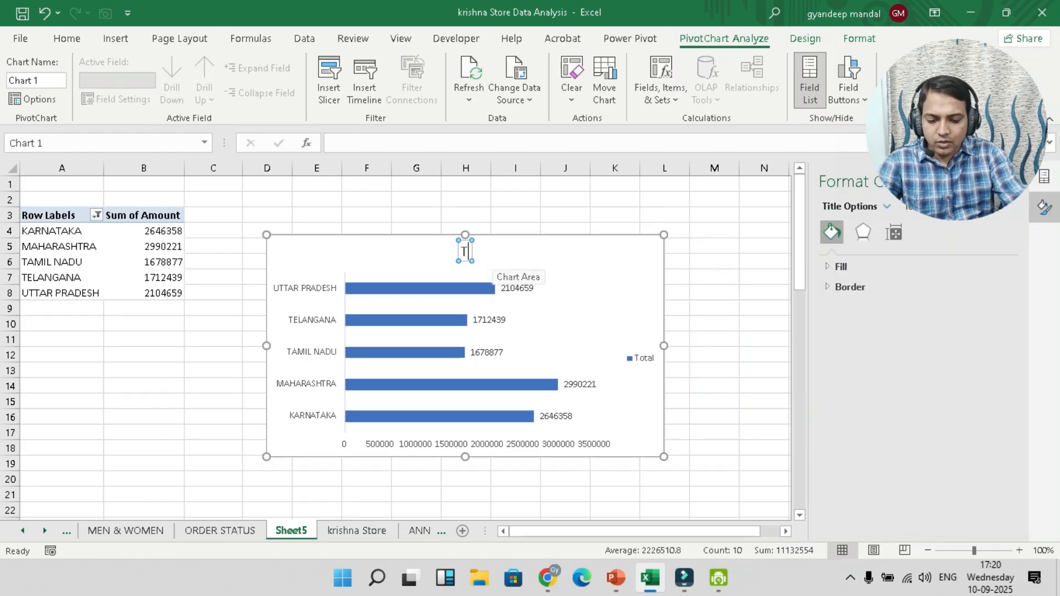
{"action": "type", "text": "OP 5 STATES"}
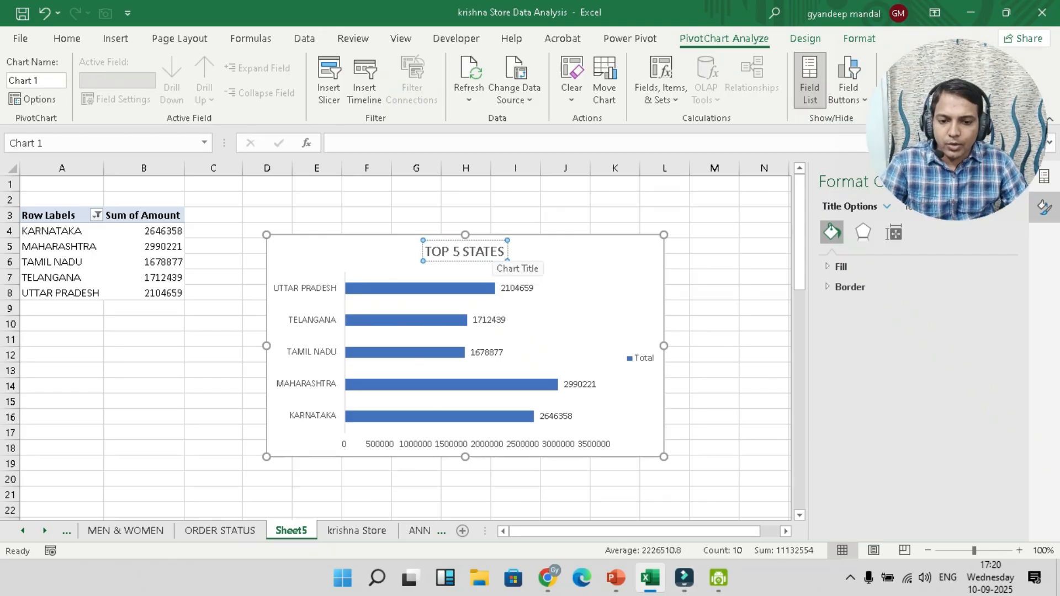
{"action": "left_click", "coordinate": [462, 252]}
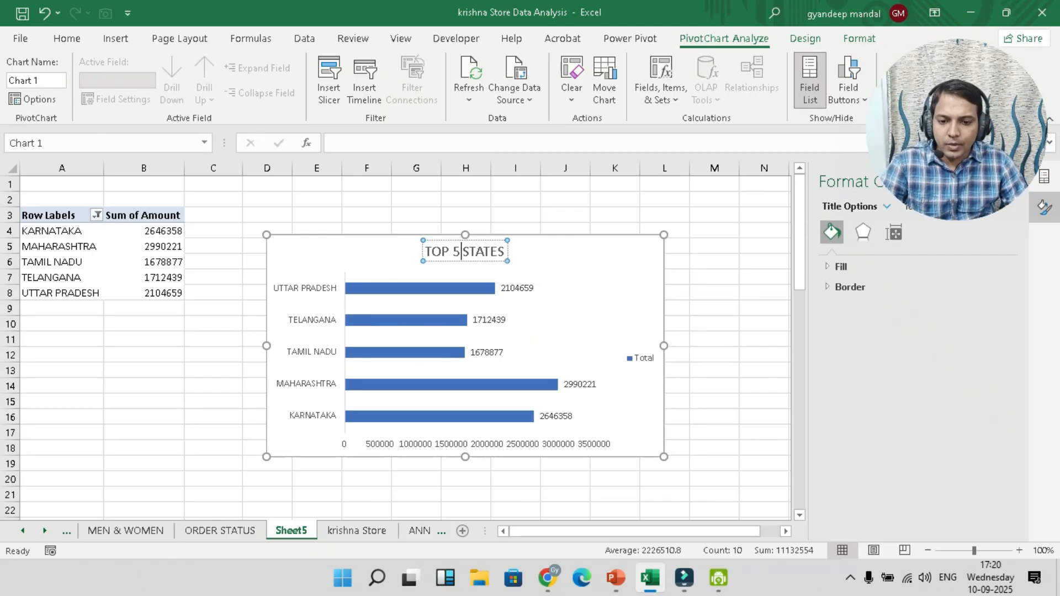
Recolour the TOP 5 STATES chart's bars with the orange monochromatic palette
{"action": "left_click", "coordinate": [436, 416]}
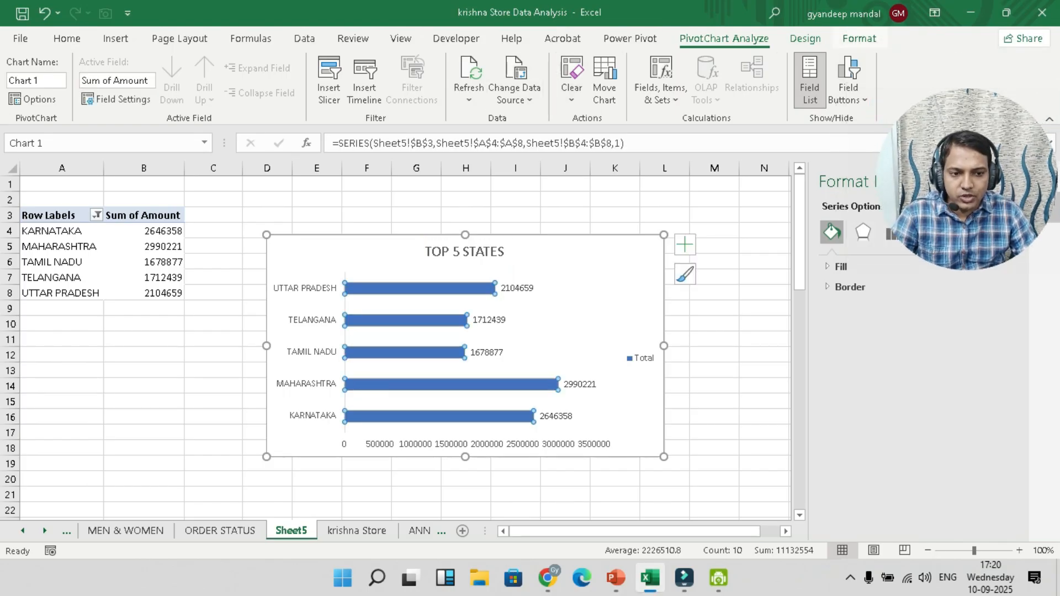
{"action": "left_click", "coordinate": [859, 38]}
{"action": "left_click", "coordinate": [429, 61]}
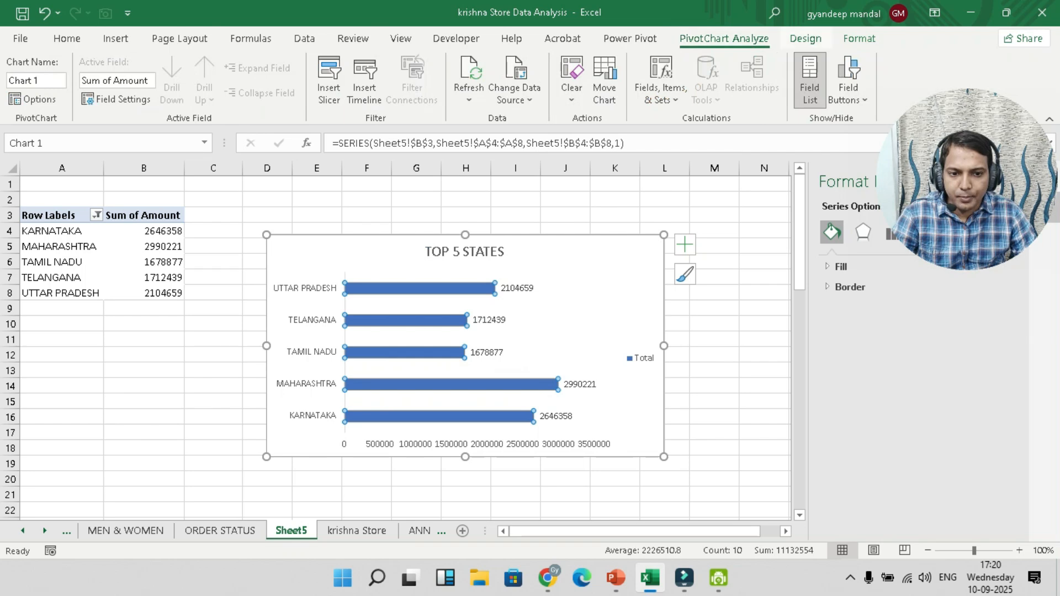
{"action": "left_click", "coordinate": [805, 39]}
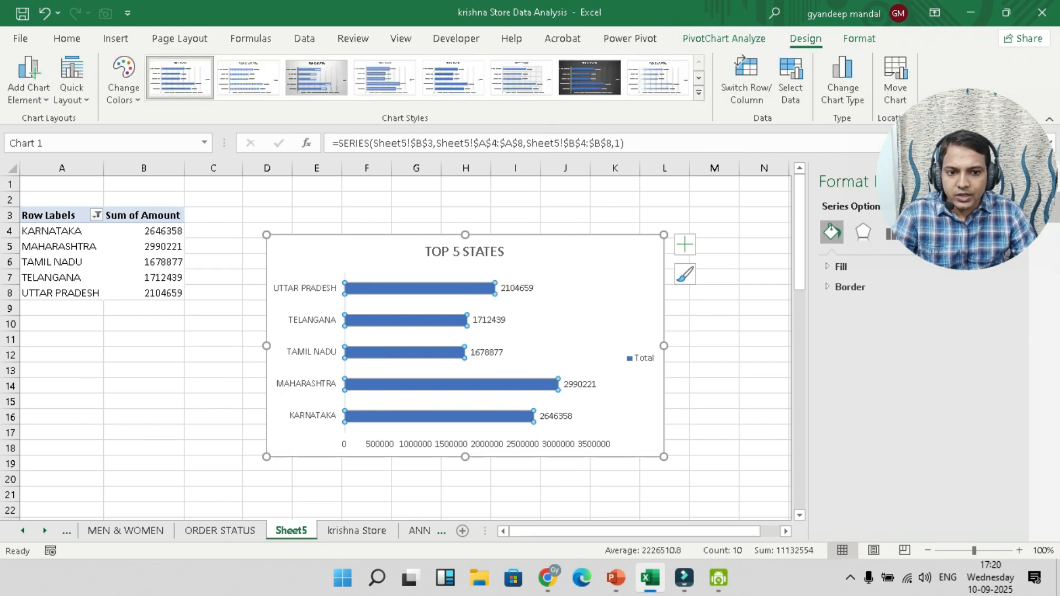
{"action": "left_click", "coordinate": [698, 79]}
{"action": "left_click", "coordinate": [385, 78]}
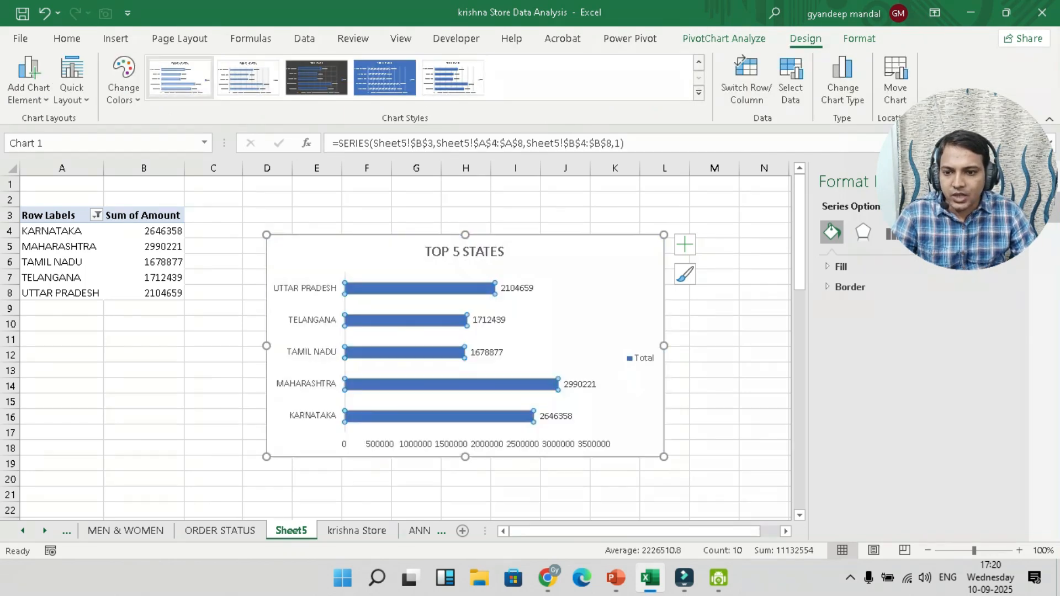
{"action": "left_click", "coordinate": [124, 80]}
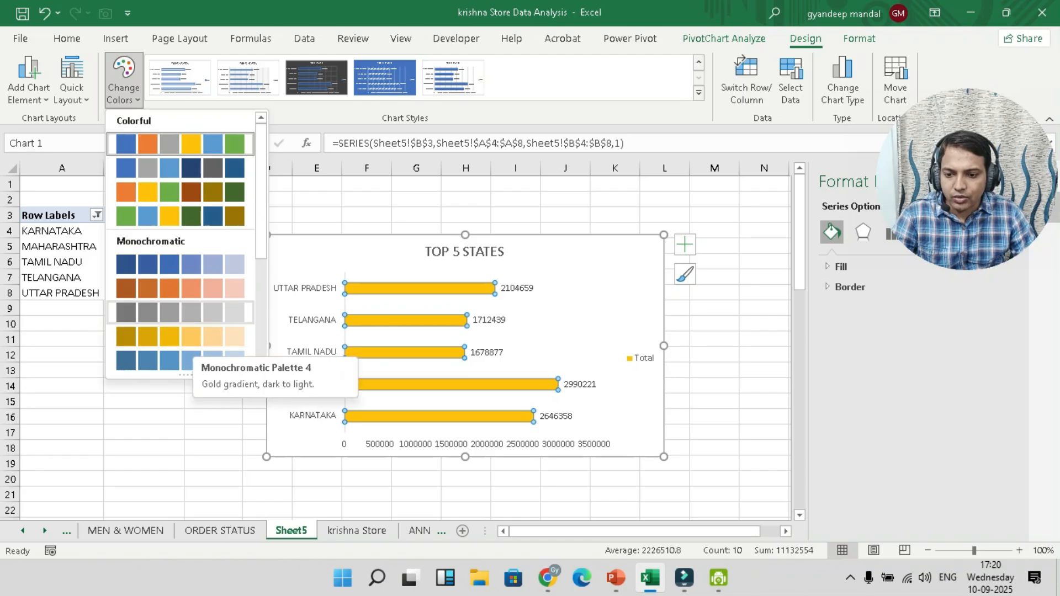
{"action": "left_click", "coordinate": [182, 288]}
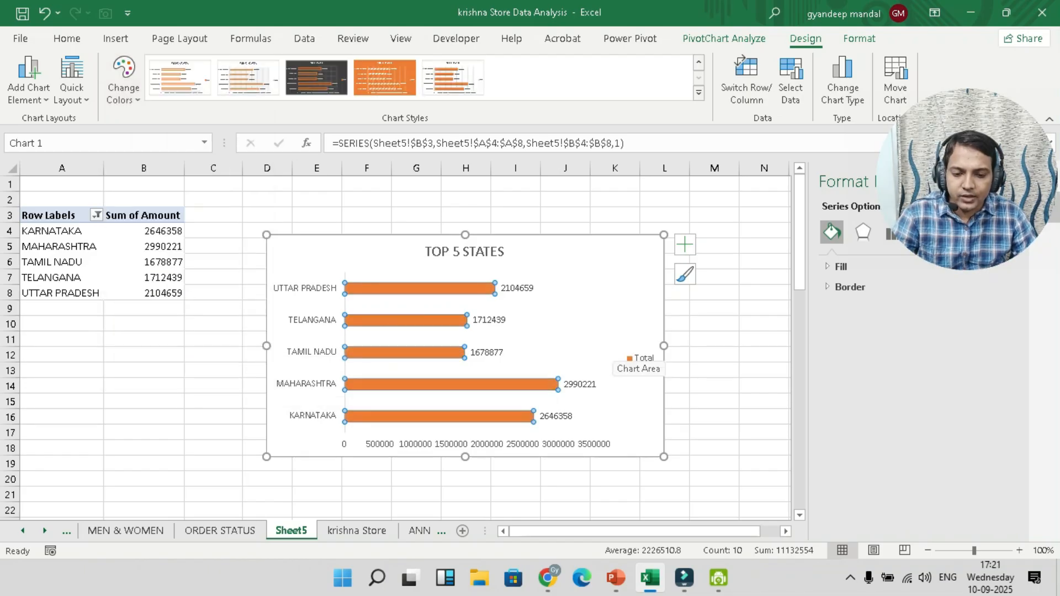
Format the TOP 5 STATES chart's value axis in millions with the custom number format code 0.00,,"M"
{"action": "left_click", "coordinate": [485, 444]}
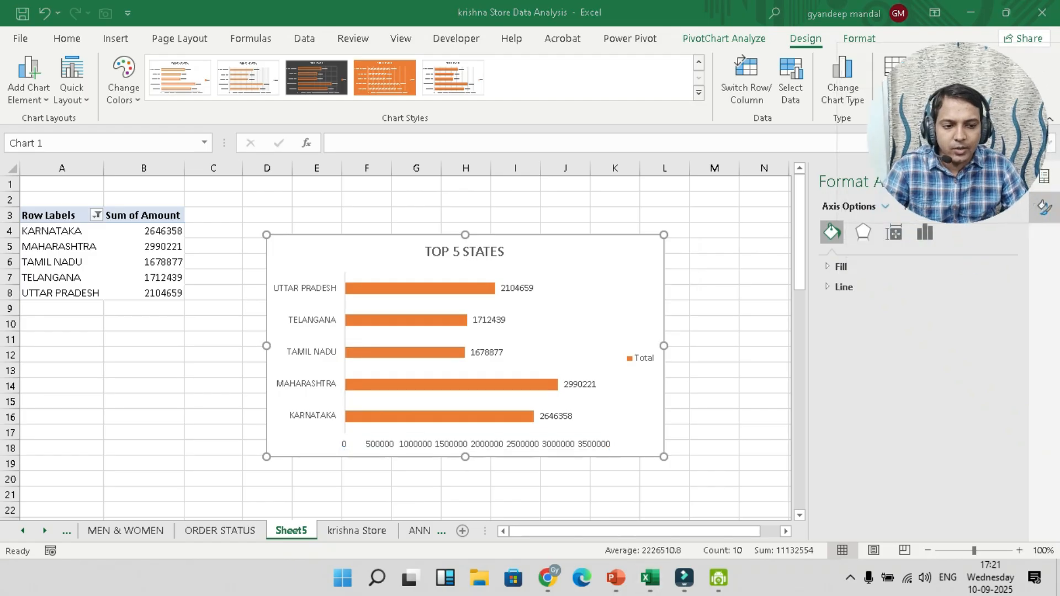
{"action": "left_click", "coordinate": [925, 232]}
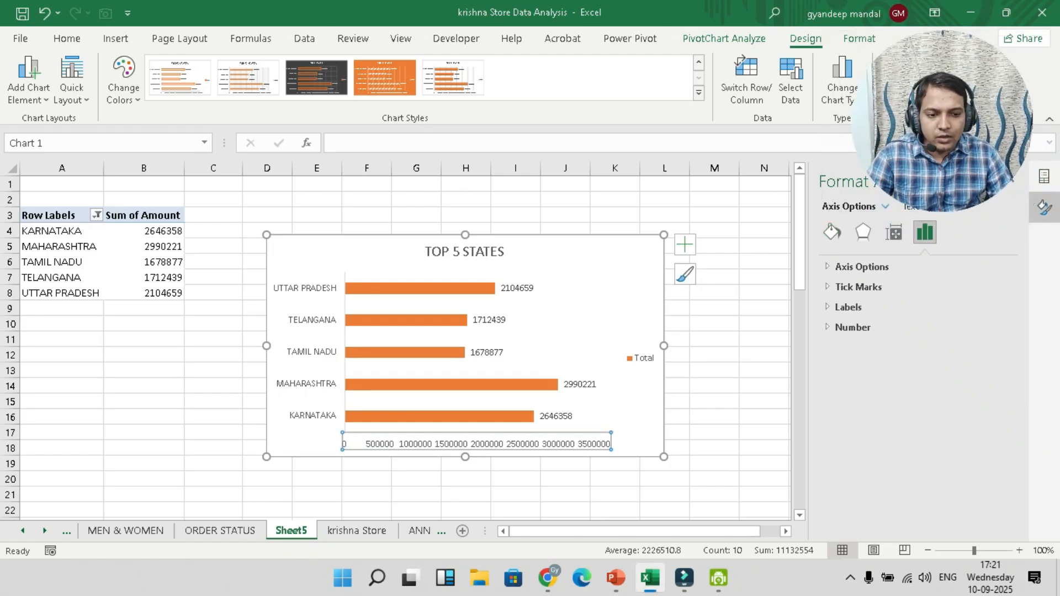
{"action": "left_click", "coordinate": [853, 327]}
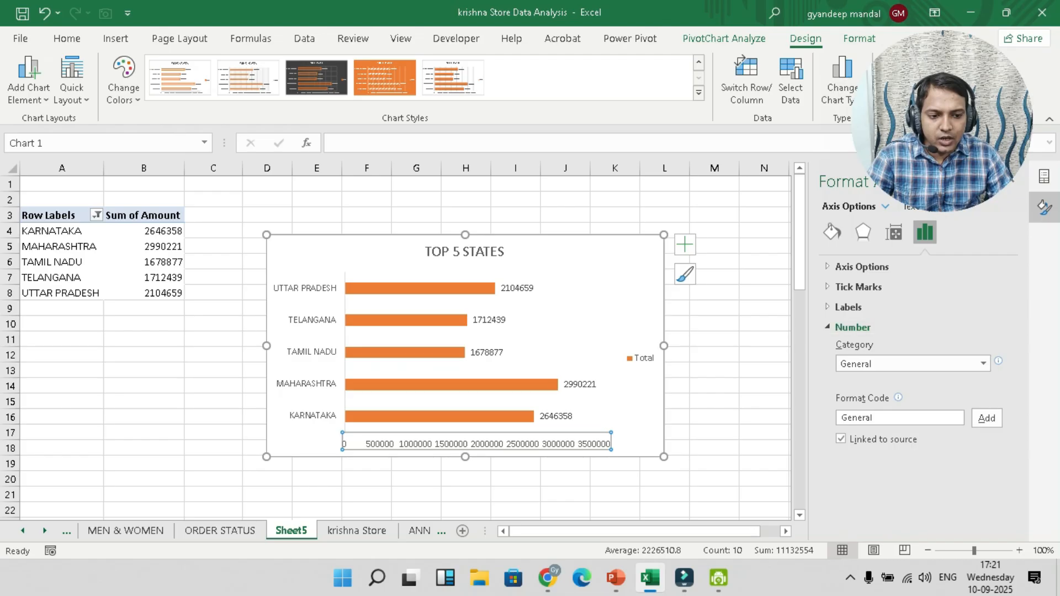
{"action": "left_click_drag", "start_coordinate": [938, 149], "coordinate": [936, 128]}
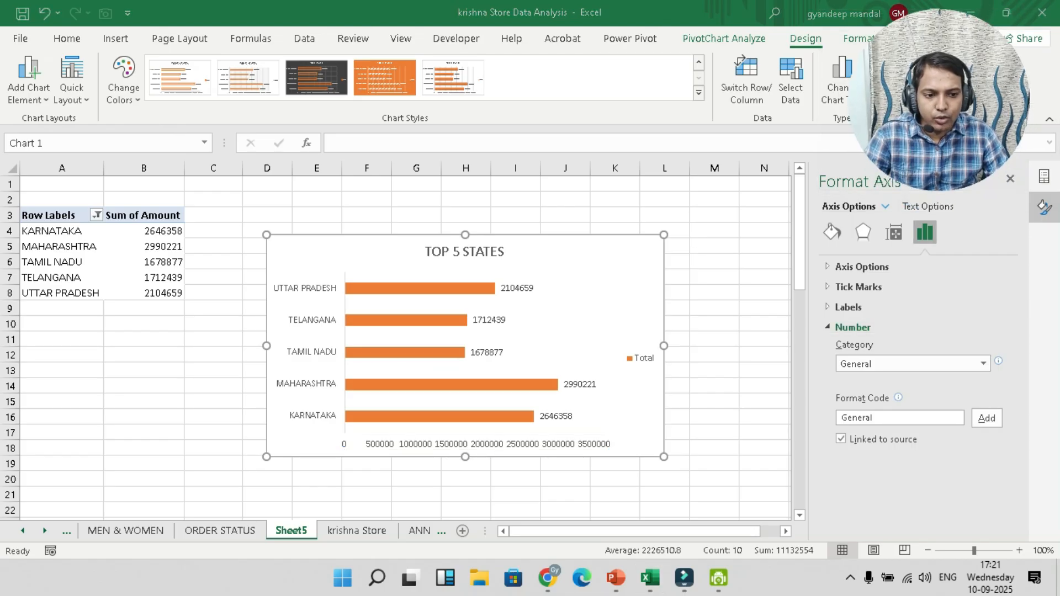
{"action": "double_click", "coordinate": [856, 418]}
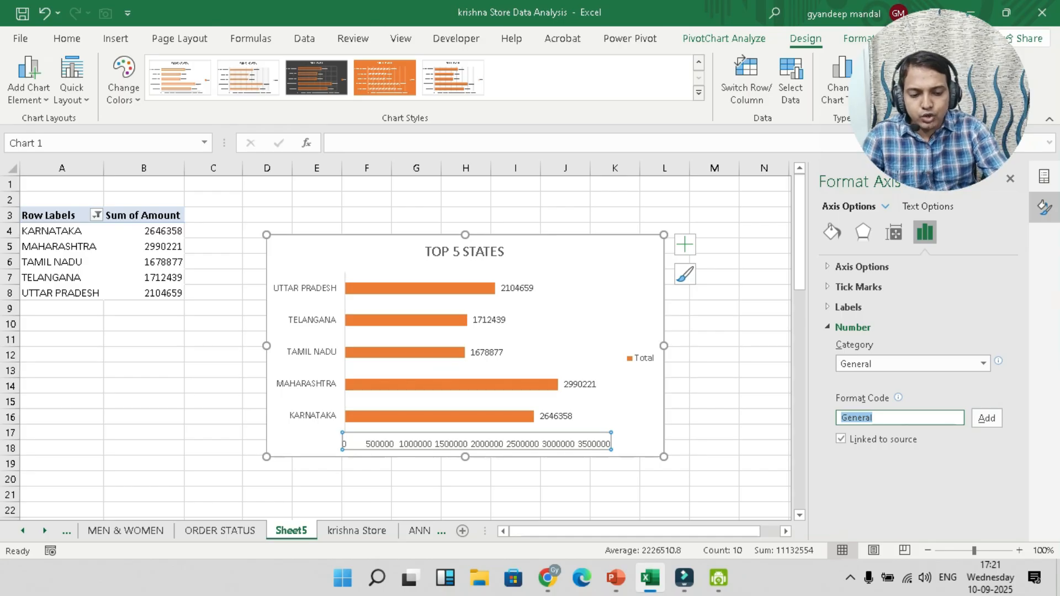
{"action": "type", "text": "0."}
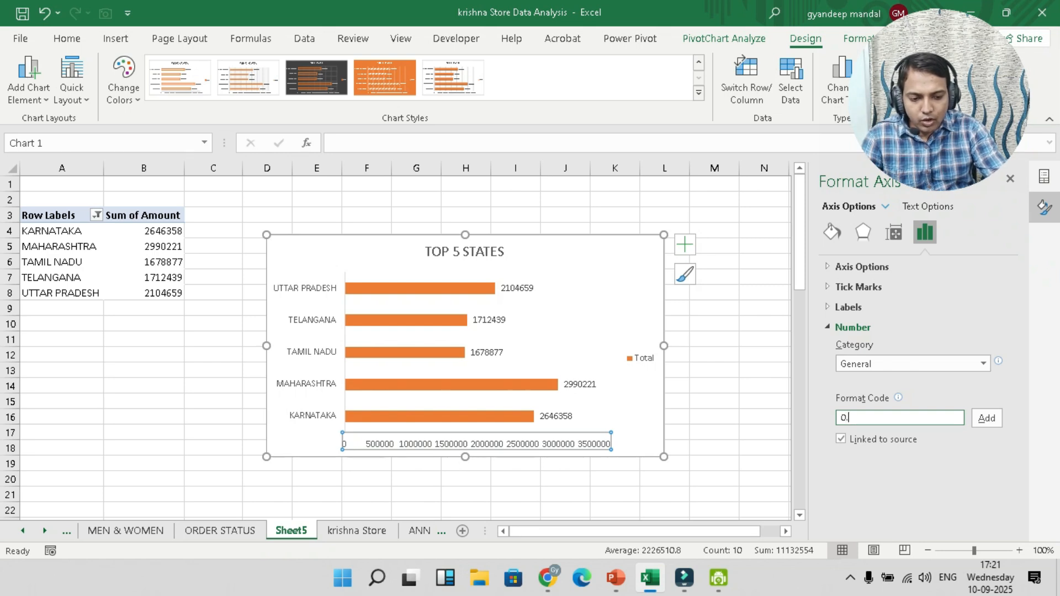
{"action": "type", "text": "00,,"}
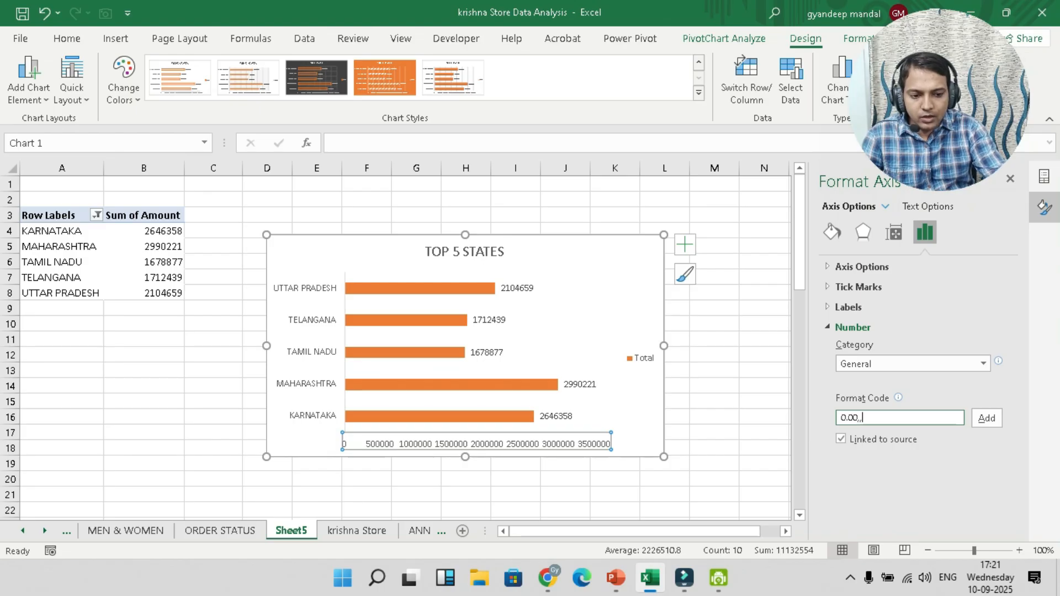
{"action": "type", "text": "\""}
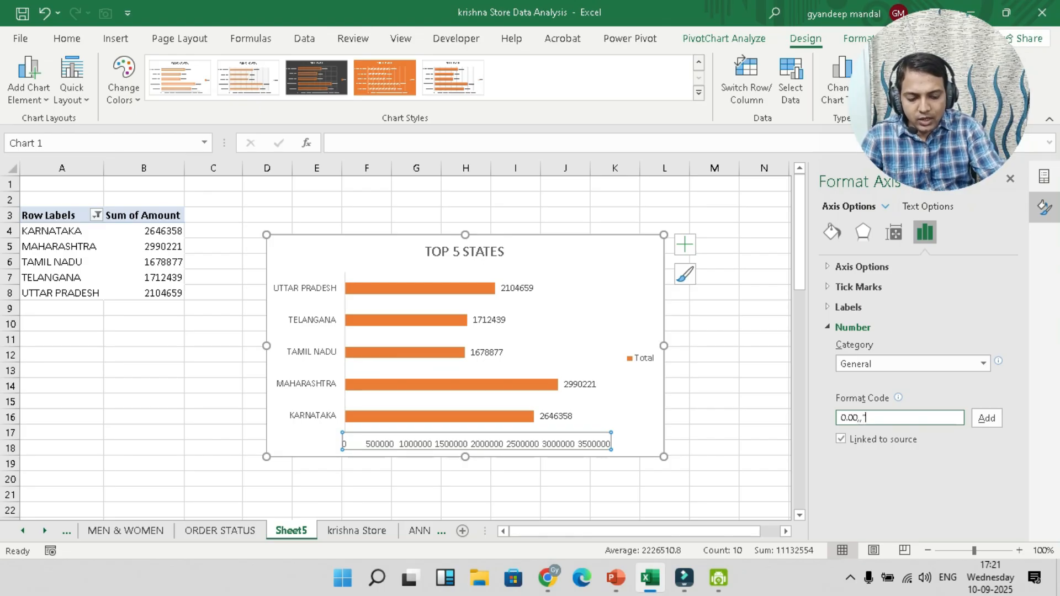
{"action": "type", "text": "M\""}
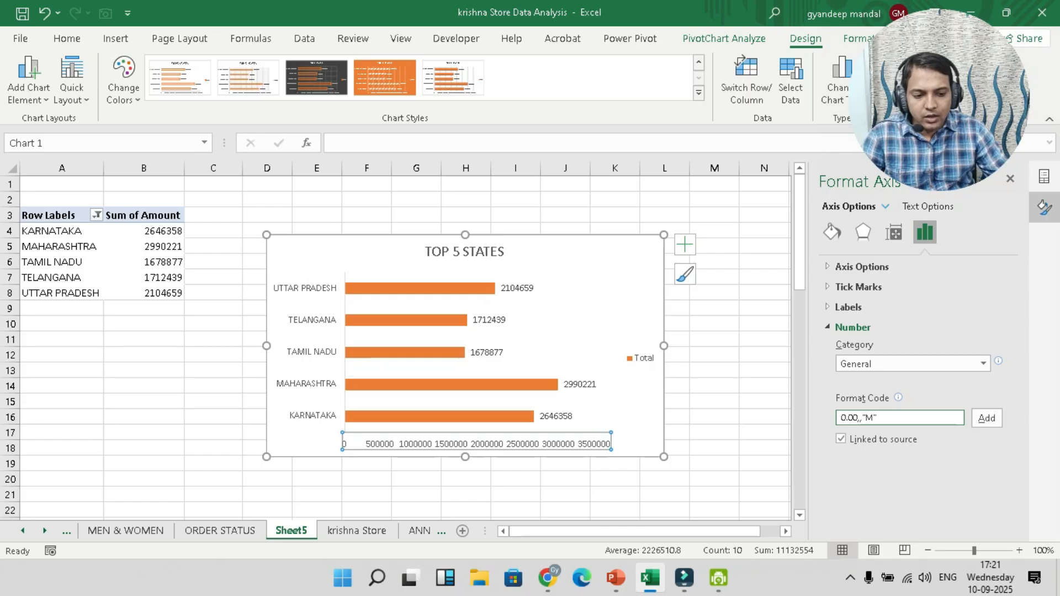
{"action": "key", "text": "Return"}
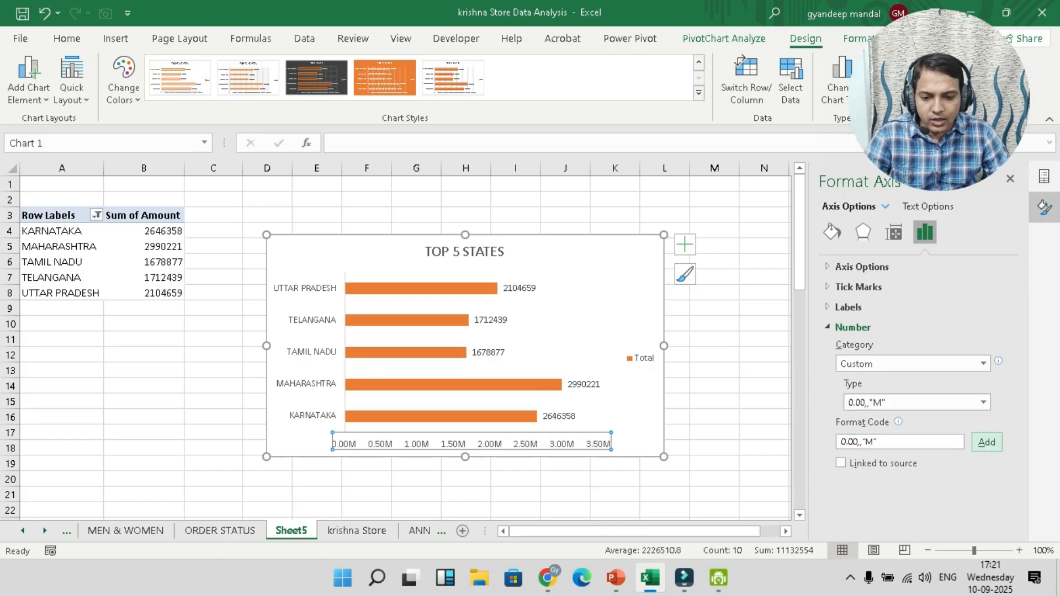
Apply the custom number format code 0.00,,"M" to the data labels of the TOP 5 STATES chart
{"action": "left_click", "coordinate": [584, 384]}
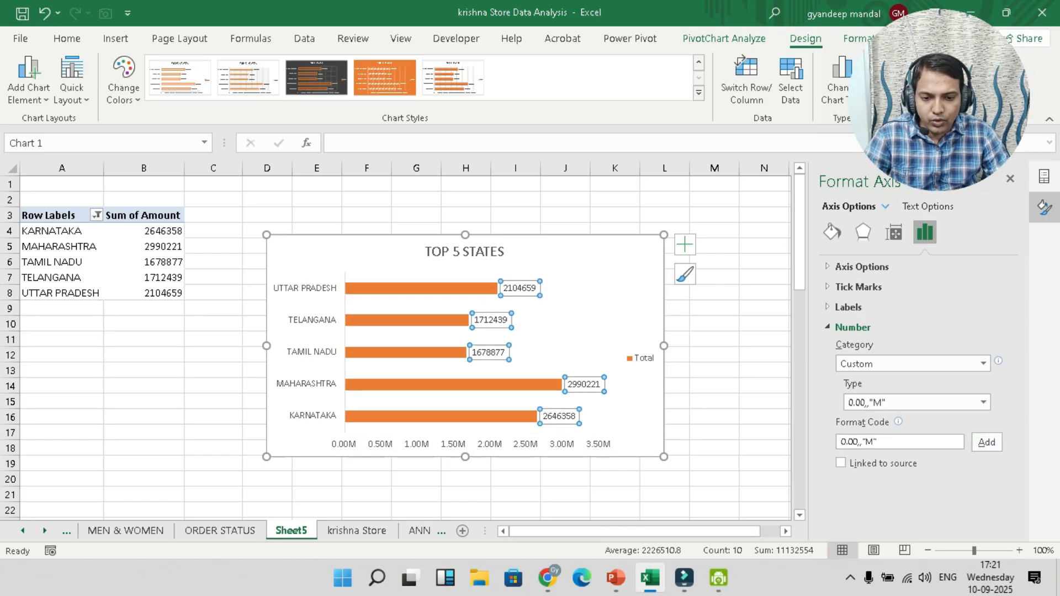
{"action": "left_click", "coordinate": [853, 287]}
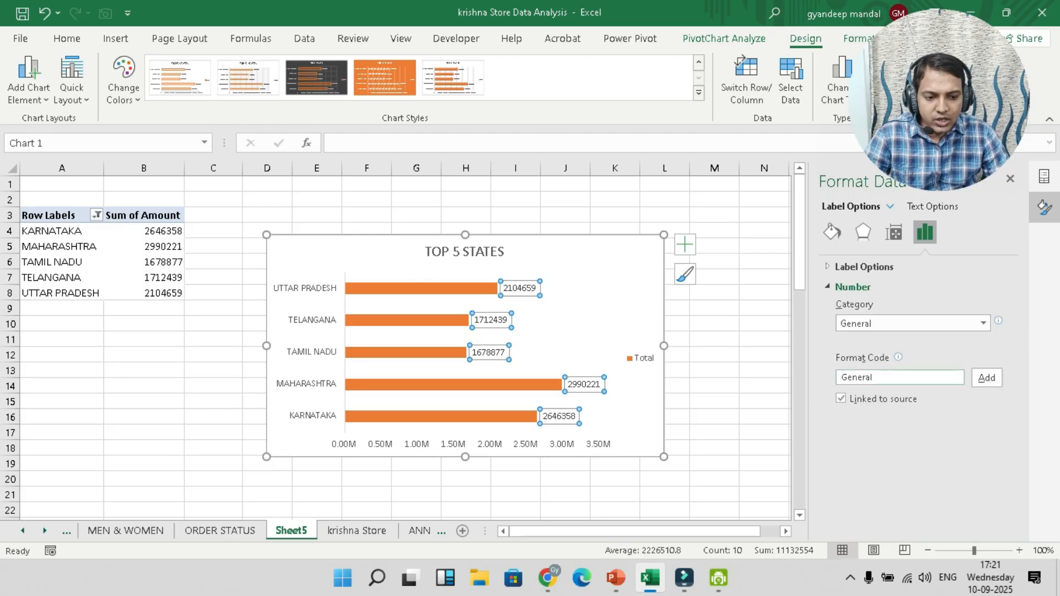
{"action": "double_click", "coordinate": [857, 377]}
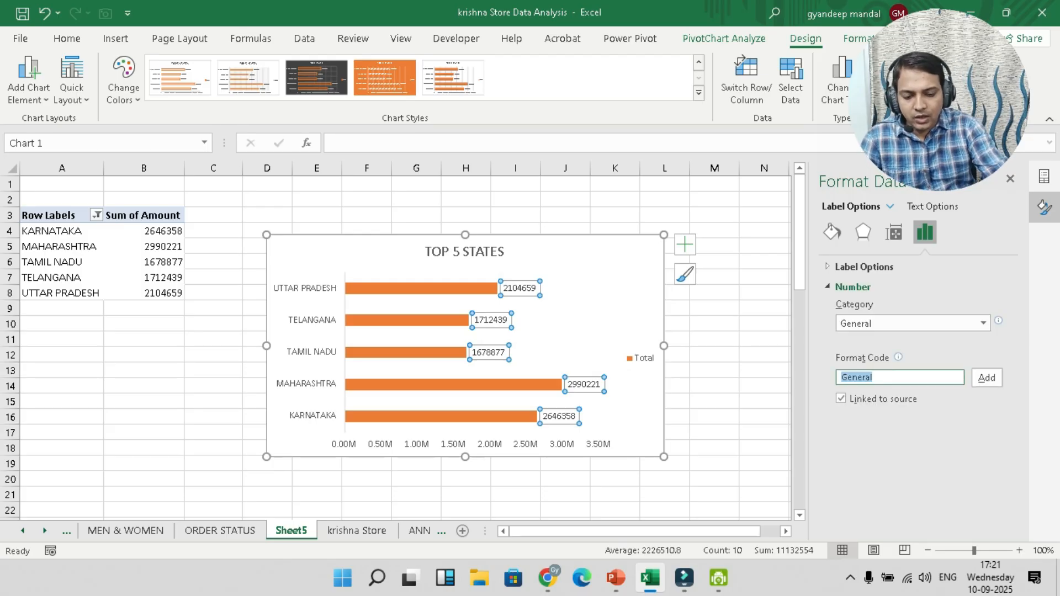
{"action": "type", "text": "0"}
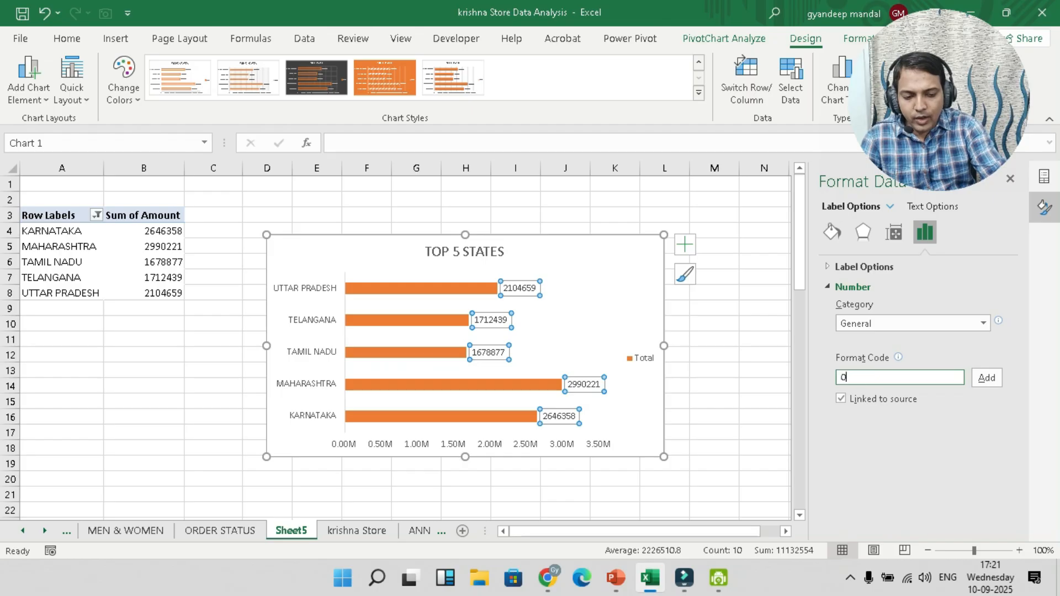
{"action": "type", "text": ".00"}
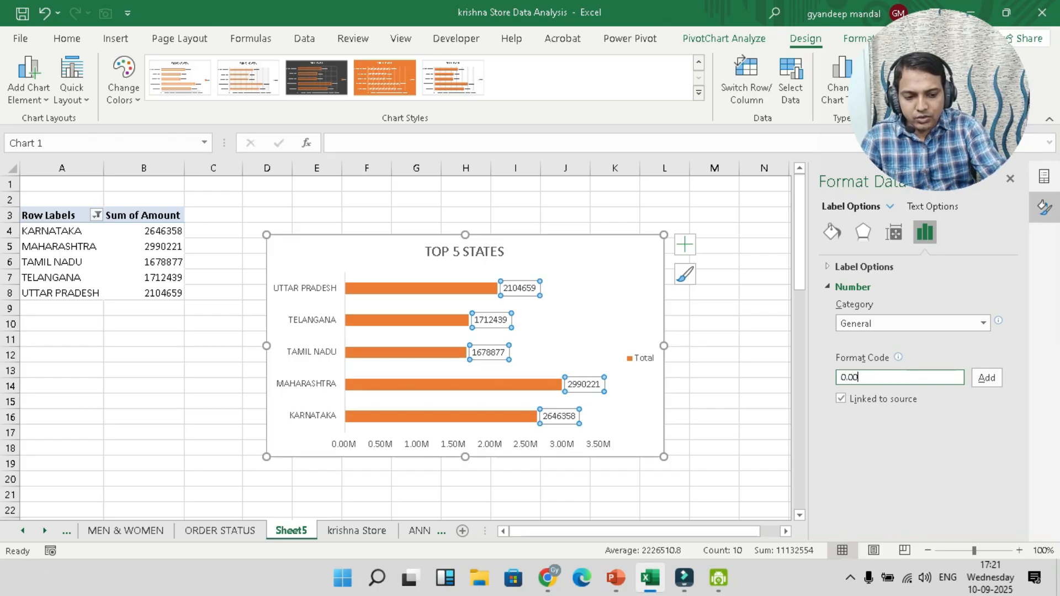
{"action": "type", "text": ",,\"M\""}
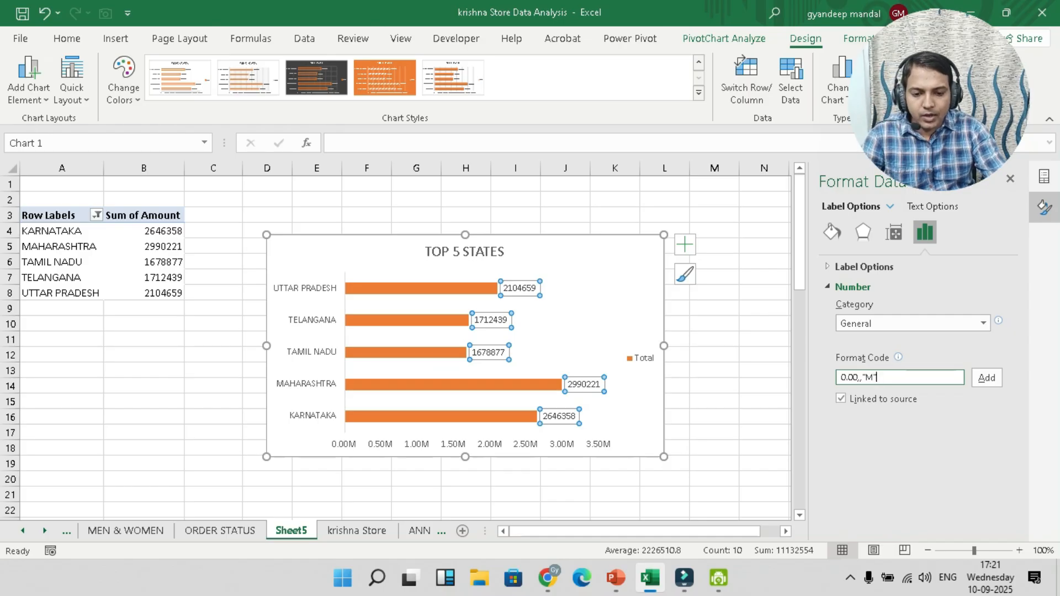
{"action": "key", "text": "Return"}
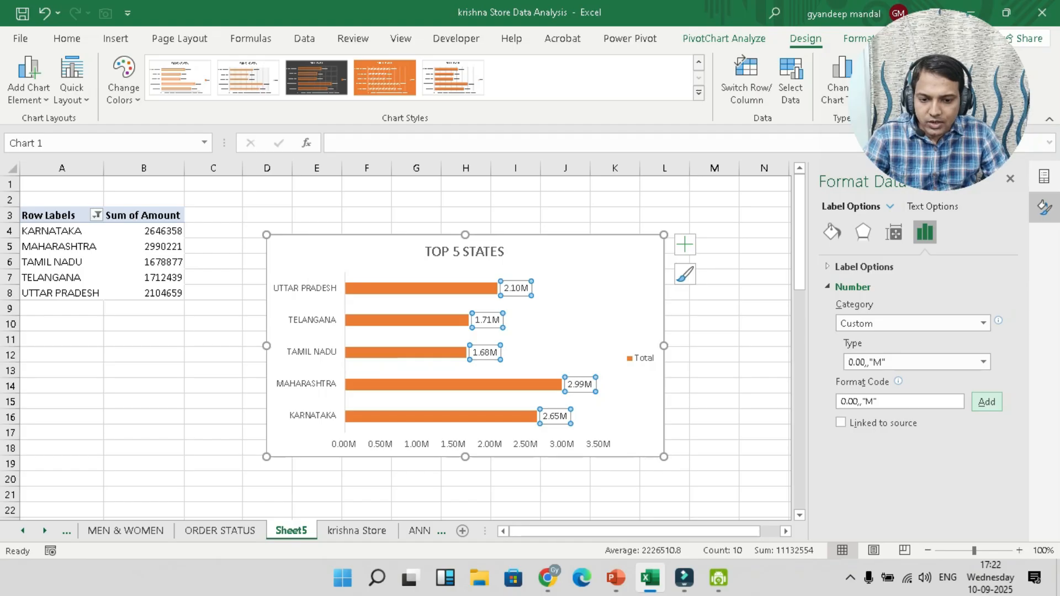
Delete the Total legend from the TOP 5 STATES chart
{"action": "left_click", "coordinate": [631, 298]}
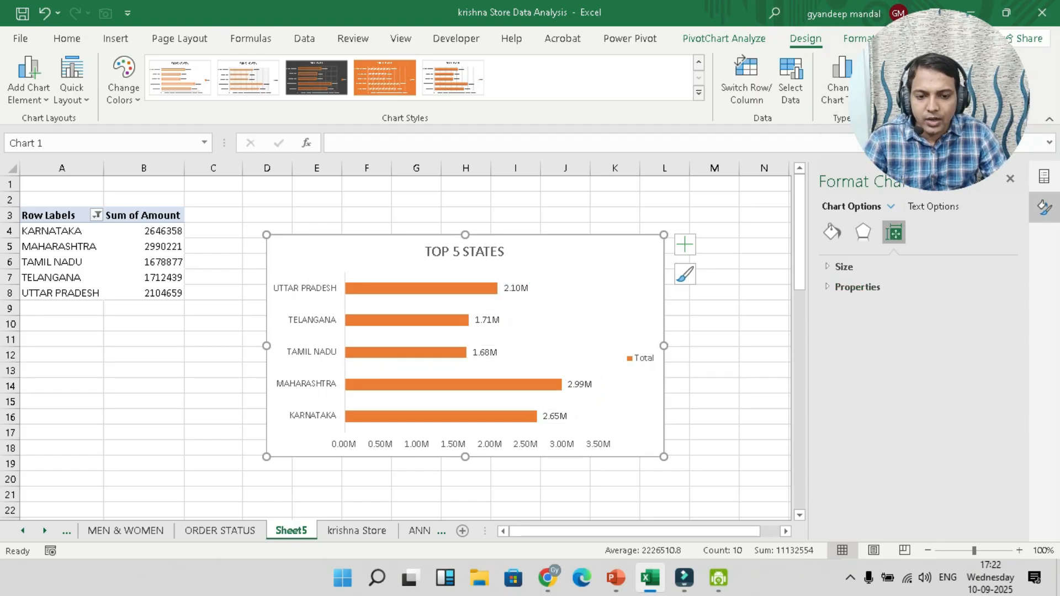
{"action": "left_click", "coordinate": [568, 331]}
{"action": "left_click", "coordinate": [630, 309]}
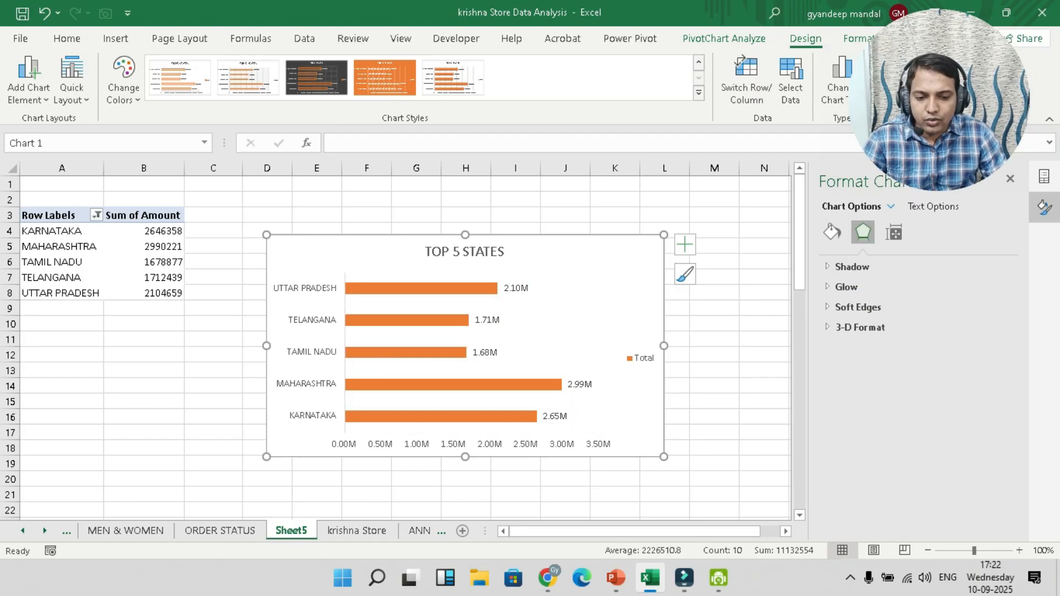
{"action": "left_click", "coordinate": [641, 358]}
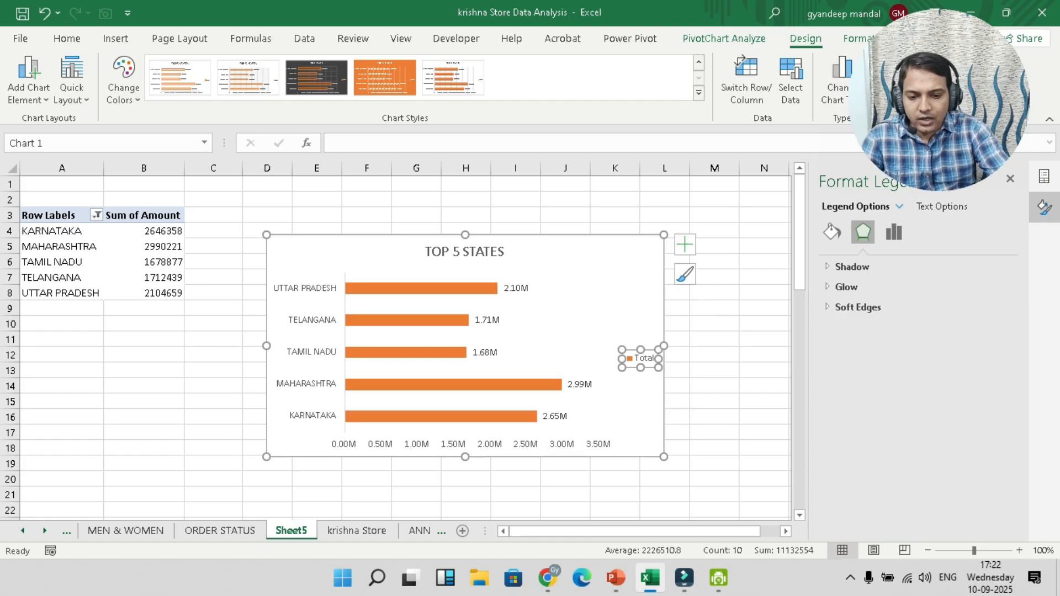
{"action": "key", "text": "Delete"}
{"action": "left_click", "coordinate": [624, 342]}
{"action": "left_click", "coordinate": [653, 342]}
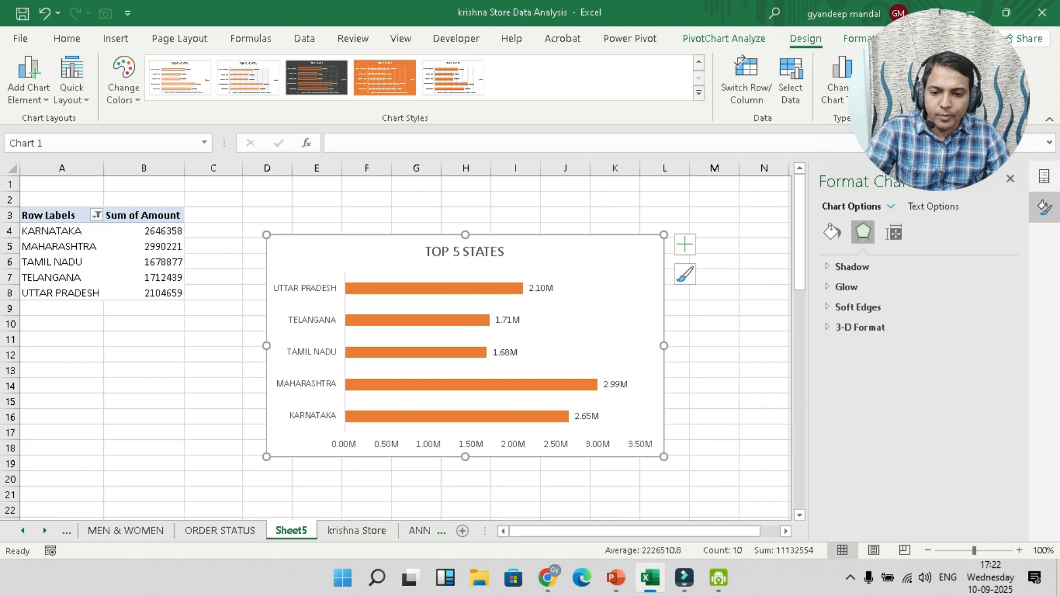
Paste the TOP 5 STATES chart into the ANNUAL REPORT sheet and place it directly below the ORDERS VS SALES chart
{"action": "left_click", "coordinate": [419, 530]}
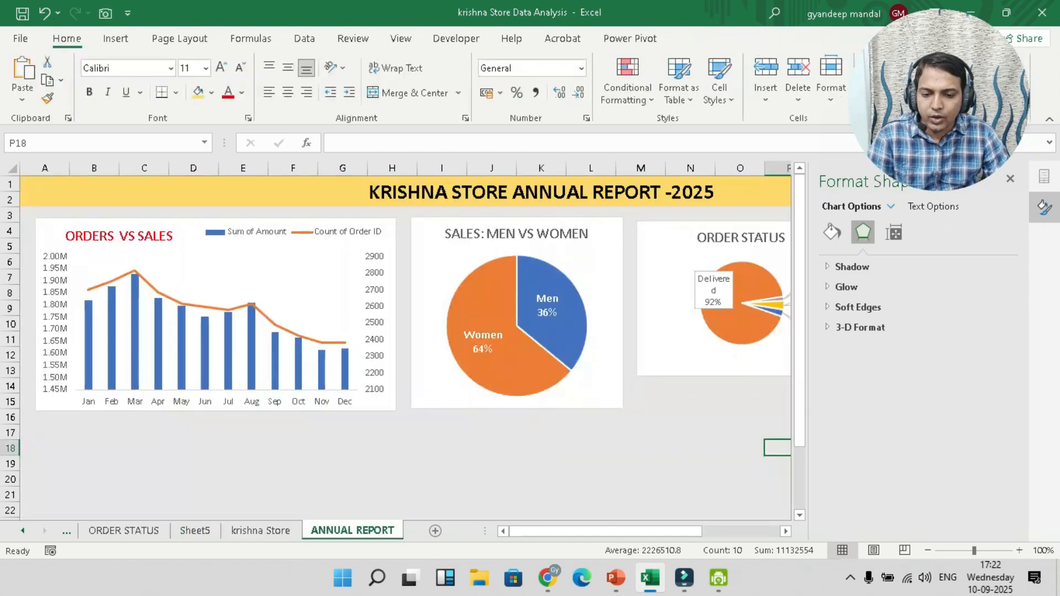
{"action": "left_click", "coordinate": [342, 463]}
{"action": "key", "text": "ctrl+v"}
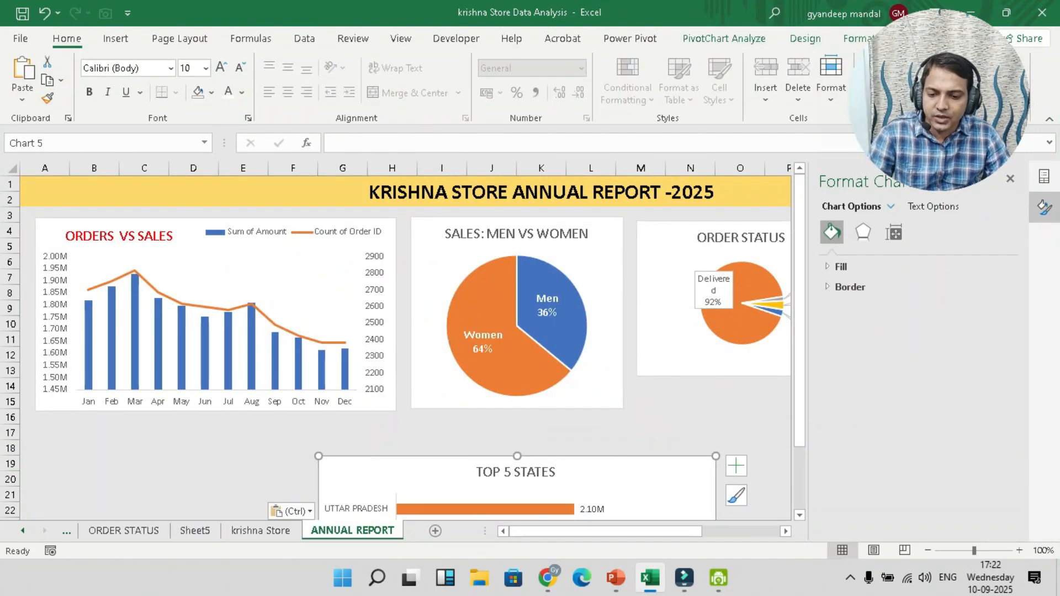
{"action": "scroll", "coordinate": [649, 466], "scroll_direction": "down", "scroll_amount": 3}
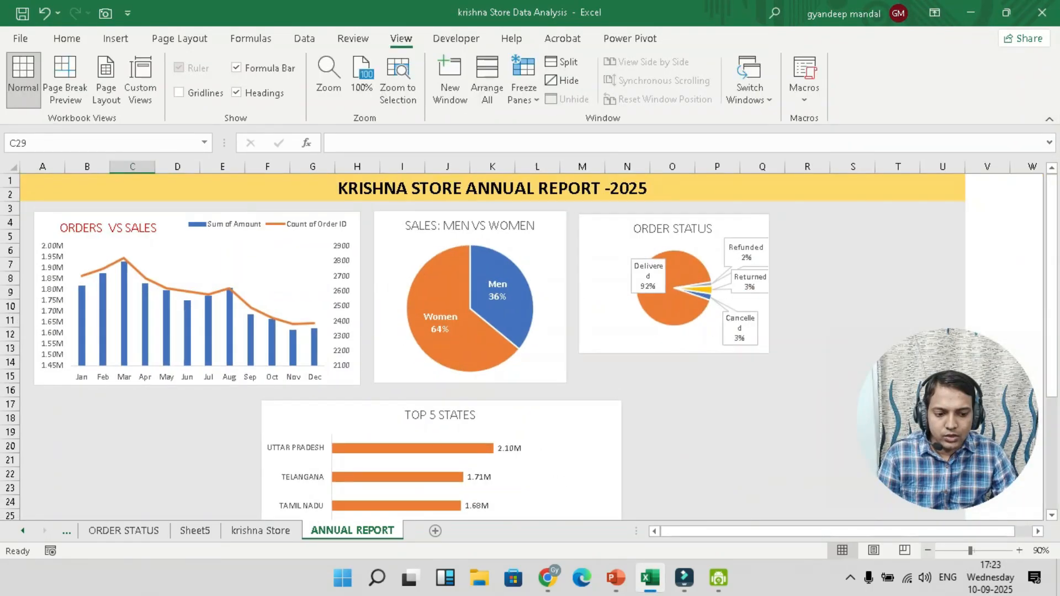
{"action": "left_click_drag", "start_coordinate": [541, 422], "coordinate": [313, 417]}
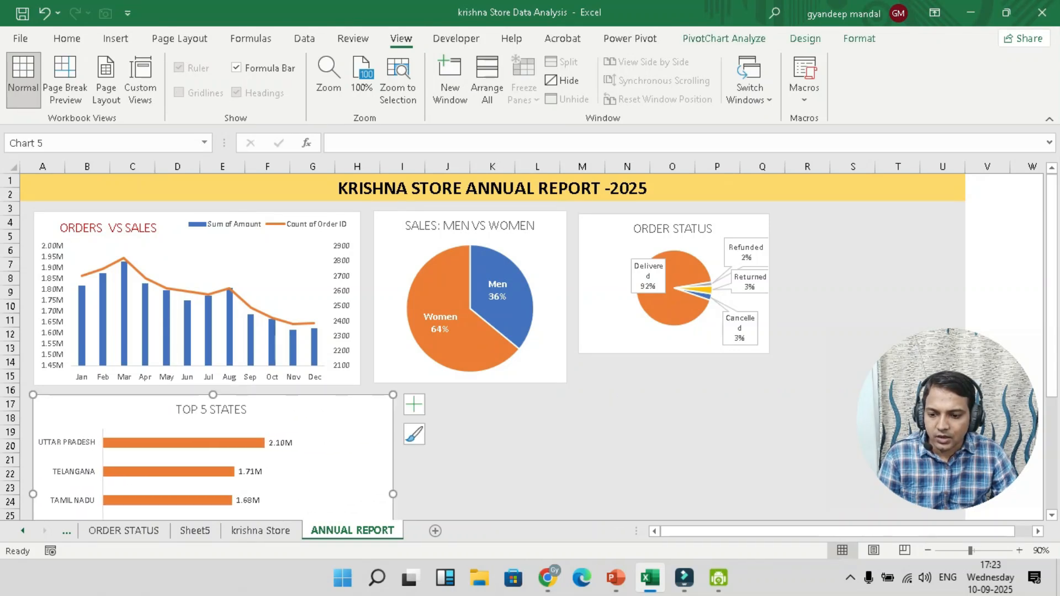
{"action": "scroll", "coordinate": [265, 353], "scroll_direction": "down", "scroll_amount": 2}
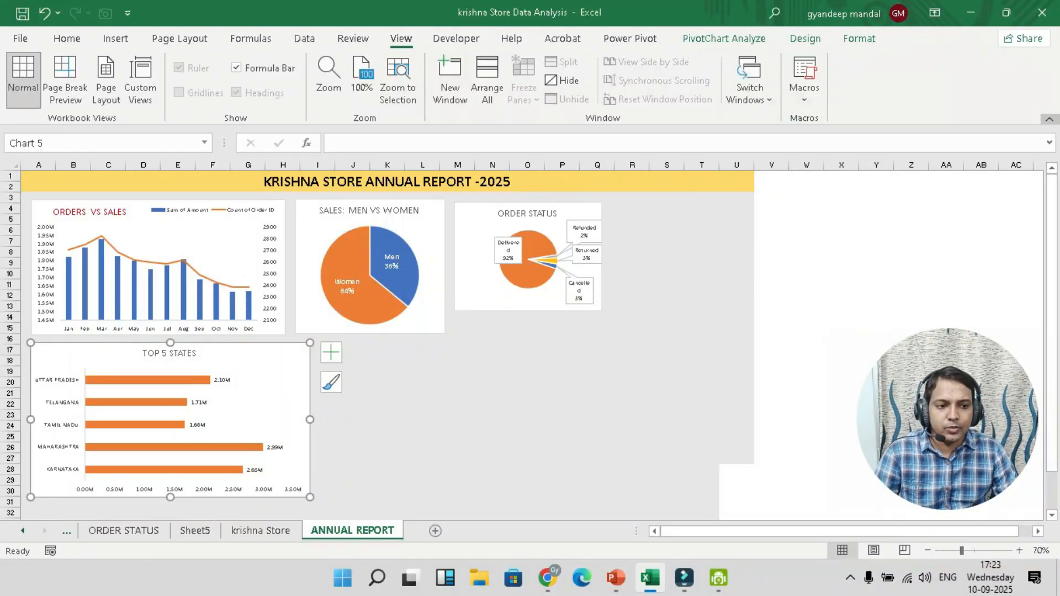
Collapse the ribbon to give the report sheet more room and set its zoom to 90%
{"action": "left_click", "coordinate": [1048, 119]}
{"action": "left_click", "coordinate": [1048, 68]}
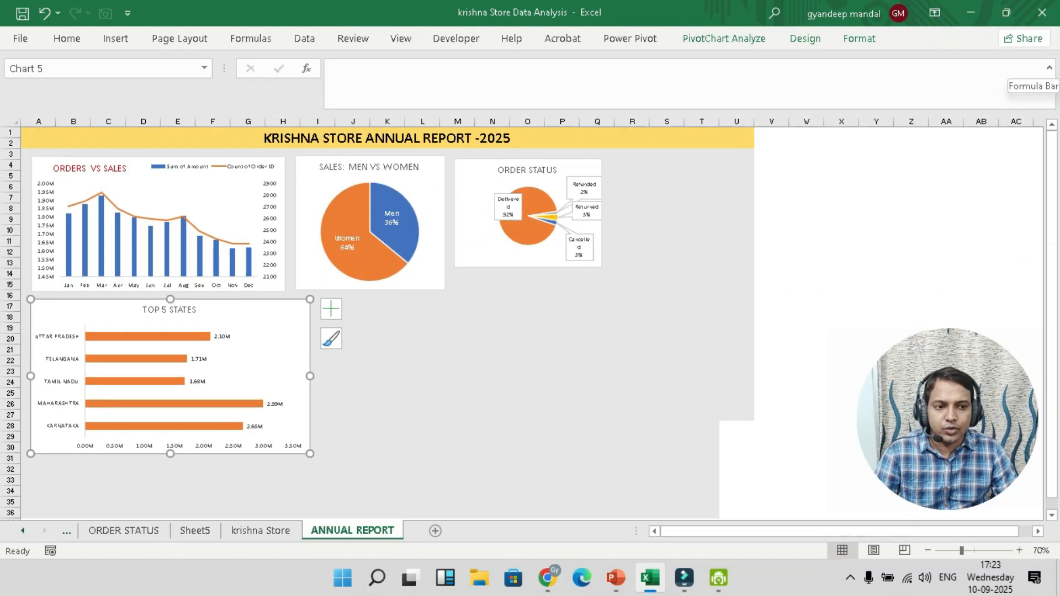
{"action": "left_click", "coordinate": [1048, 68]}
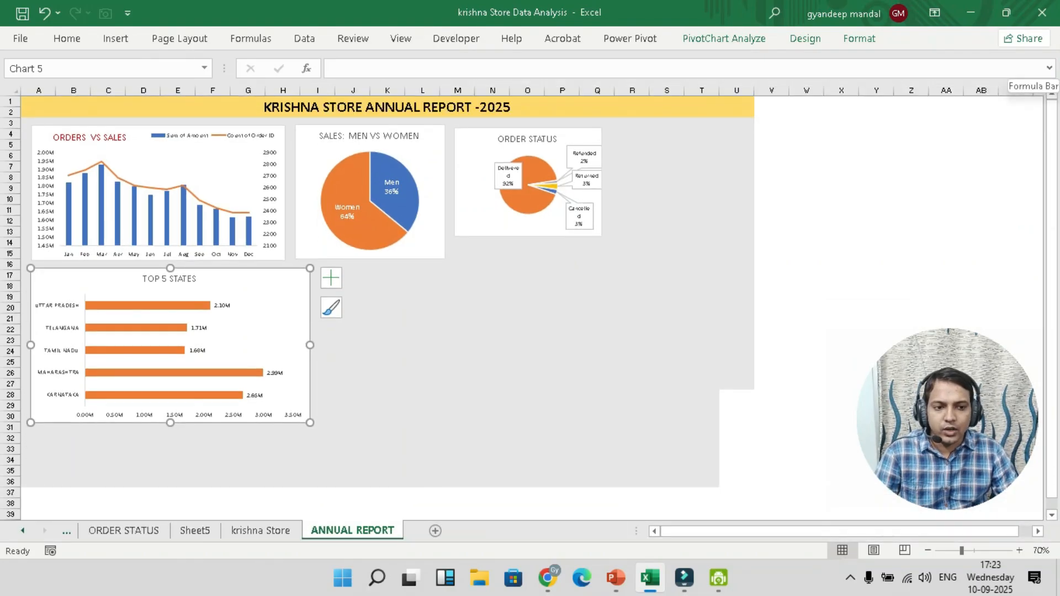
{"action": "left_click", "coordinate": [1049, 68]}
{"action": "left_click", "coordinate": [1049, 68]}
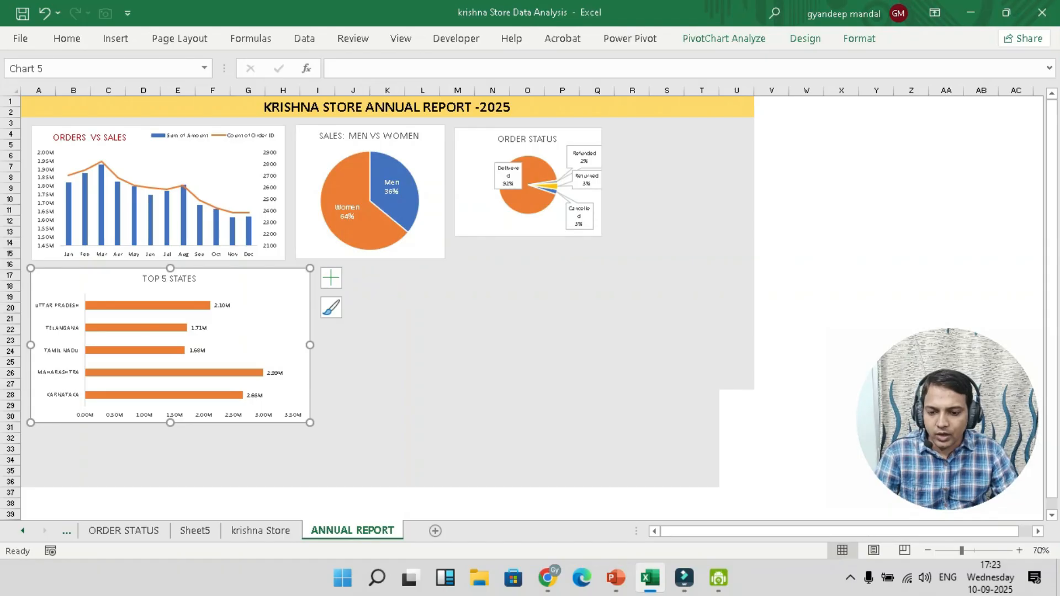
{"action": "left_click", "coordinate": [1018, 551]}
{"action": "left_click", "coordinate": [1018, 550]}
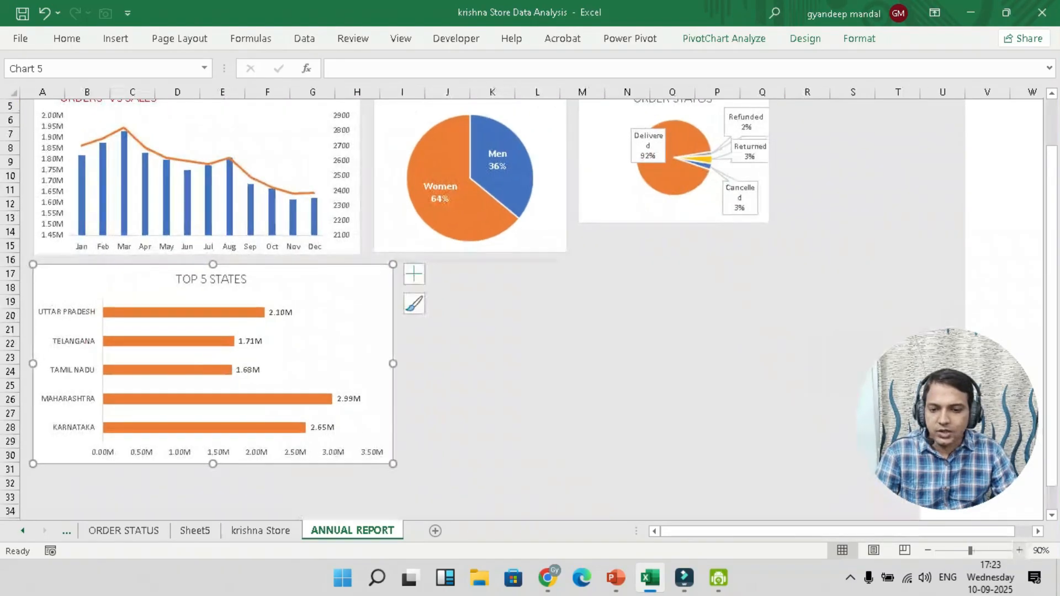
{"action": "left_click_drag", "start_coordinate": [1051, 176], "coordinate": [1052, 144]}
{"action": "scroll", "coordinate": [607, 354], "scroll_direction": "up", "scroll_amount": 1}
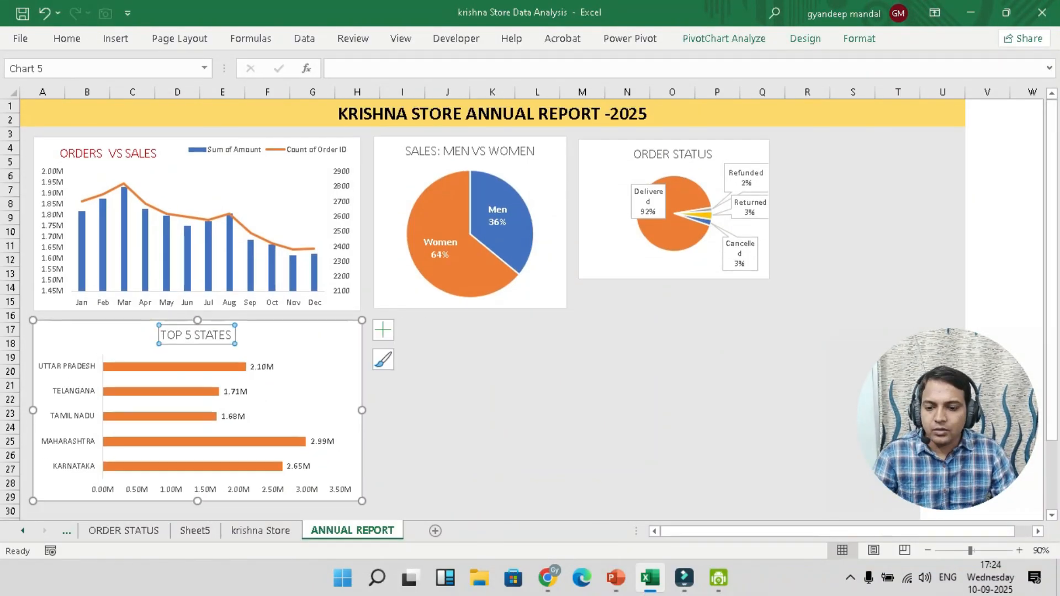
Make the title of the TOP 5 STATES chart on the report sheet bold
{"action": "left_click", "coordinate": [582, 428]}
{"action": "left_click", "coordinate": [196, 335]}
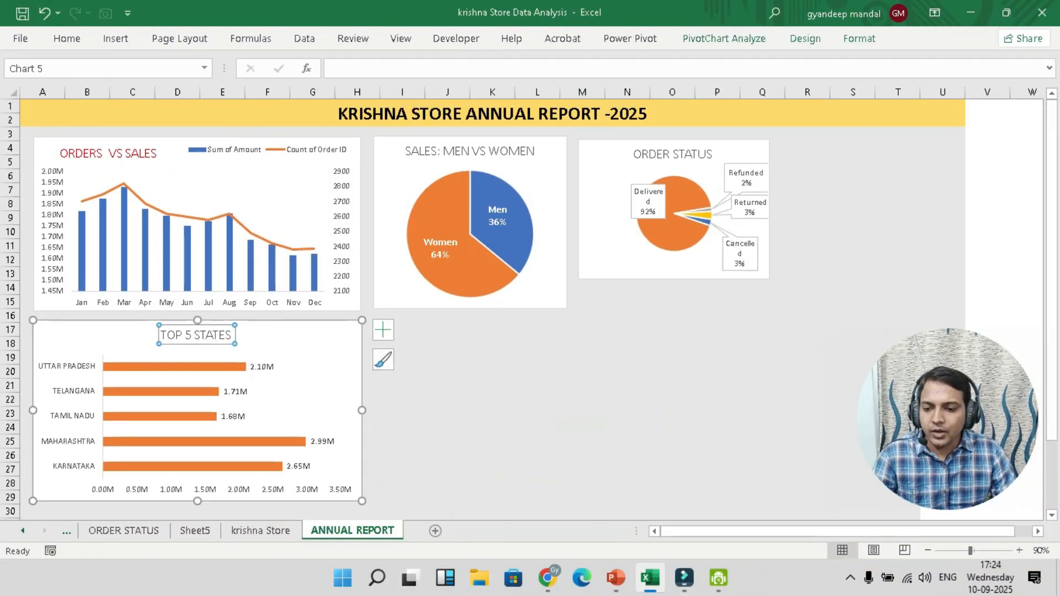
{"action": "left_click", "coordinate": [67, 38]}
{"action": "left_click", "coordinate": [89, 92]}
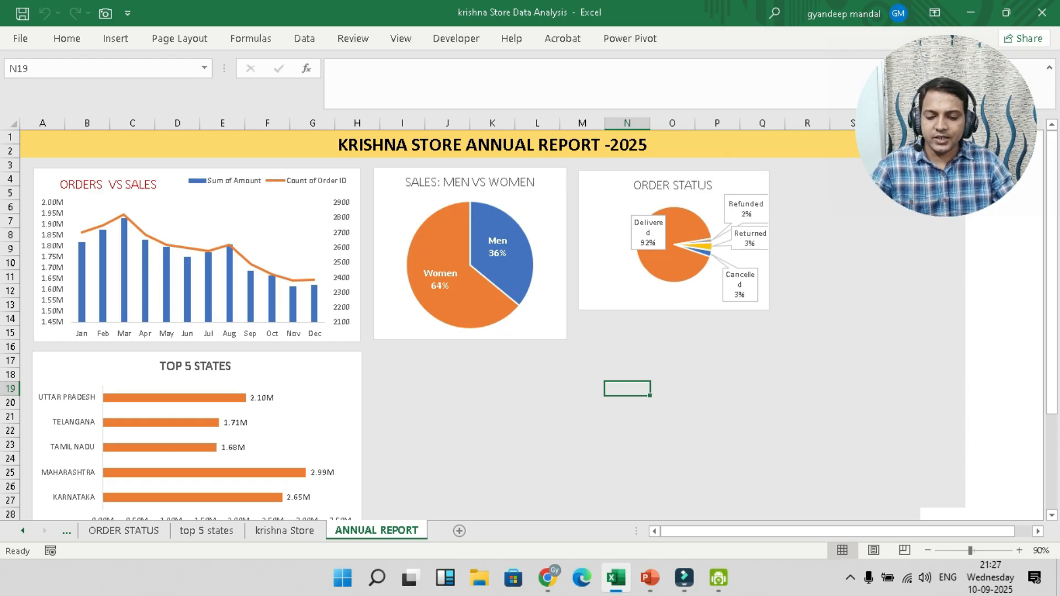
Look over the krishna Store data sheet and switch to PowerPoint to read the Sample questions slide
{"action": "left_click", "coordinate": [284, 531]}
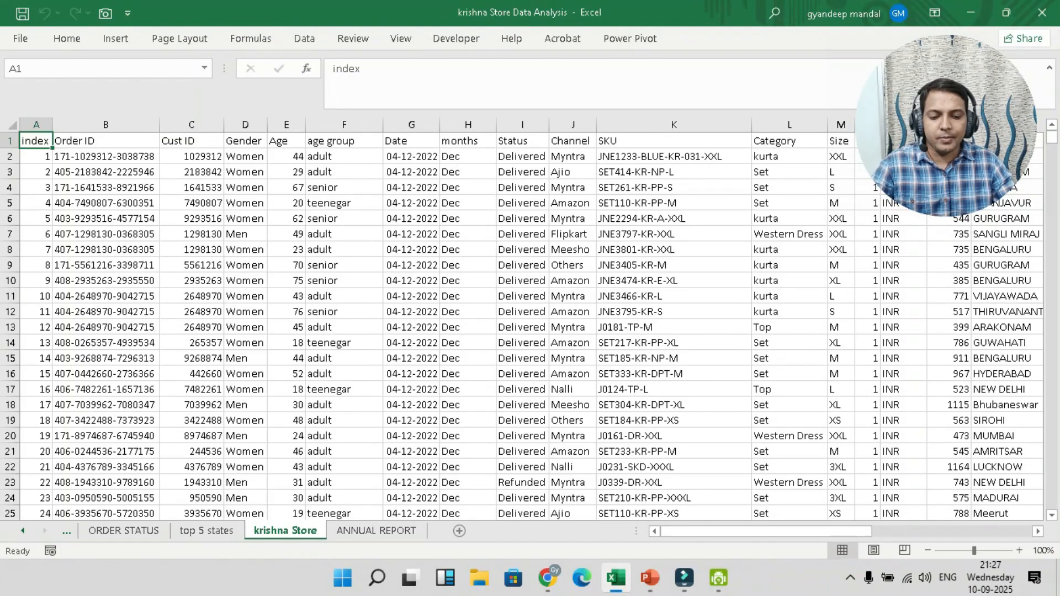
{"action": "left_click", "coordinate": [650, 578]}
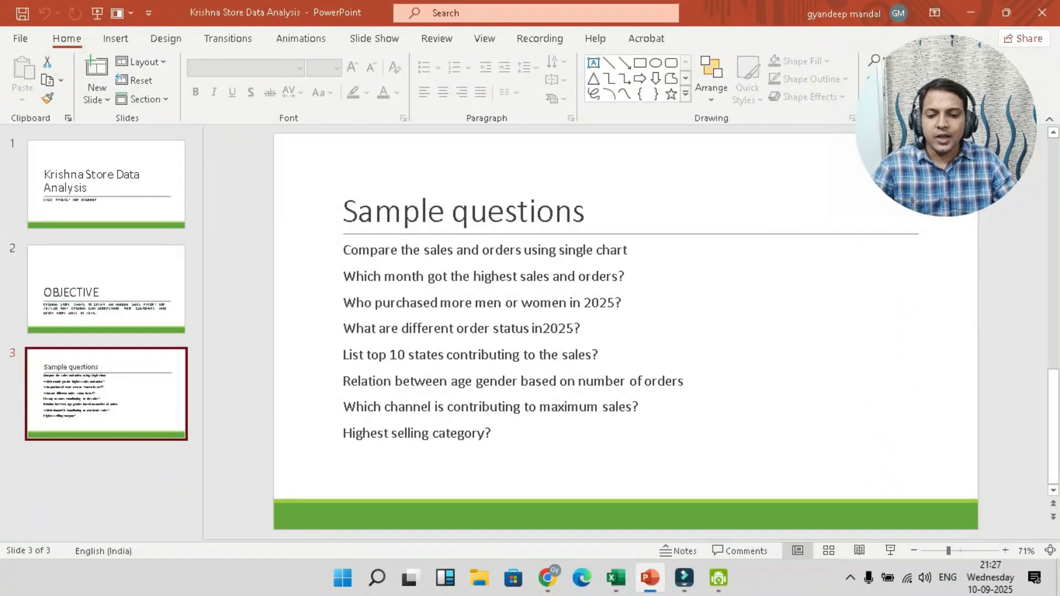
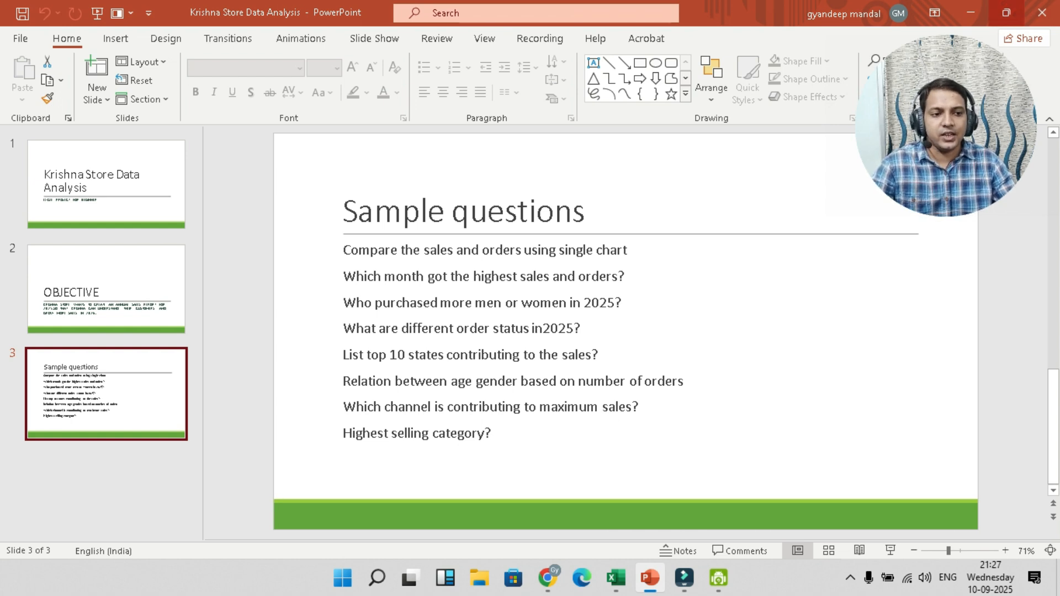
Switch back to Excel and insert a PivotTable from the krishna Store data on a new worksheet
{"action": "left_click", "coordinate": [970, 12]}
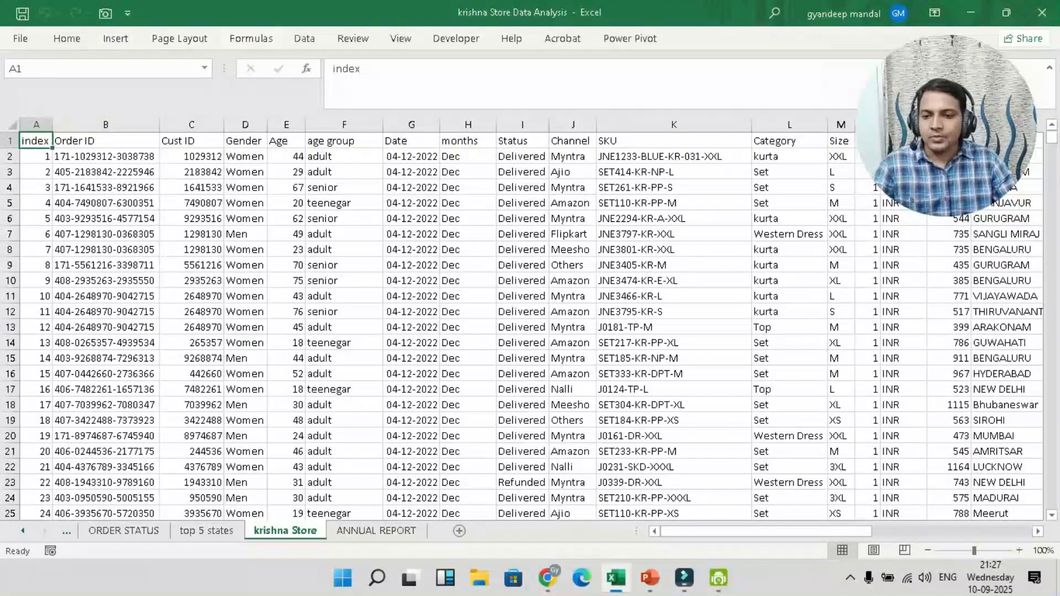
{"action": "left_click", "coordinate": [115, 38]}
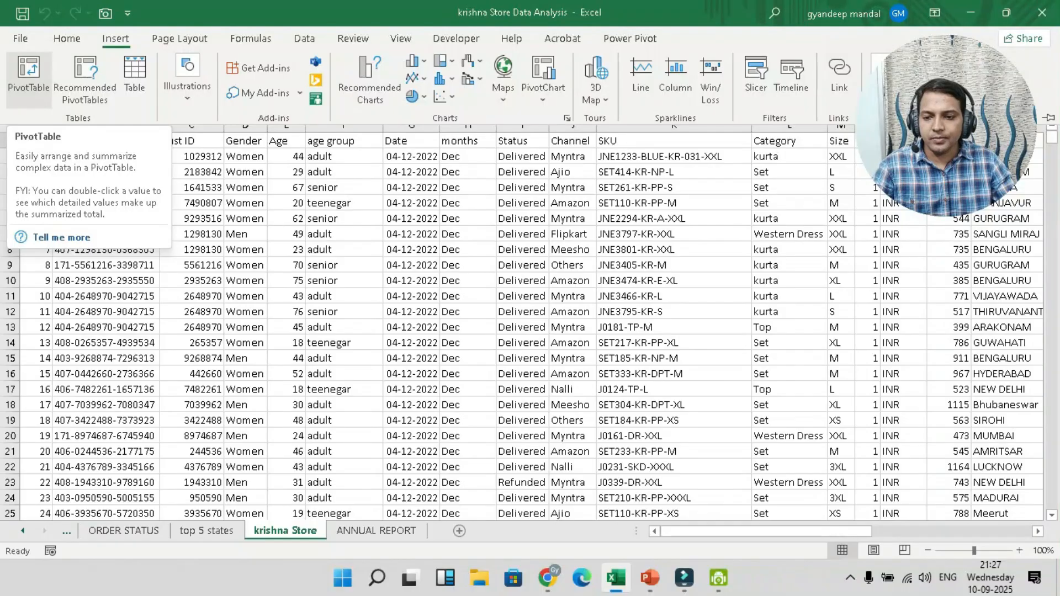
{"action": "left_click", "coordinate": [28, 71]}
{"action": "key", "text": "Return"}
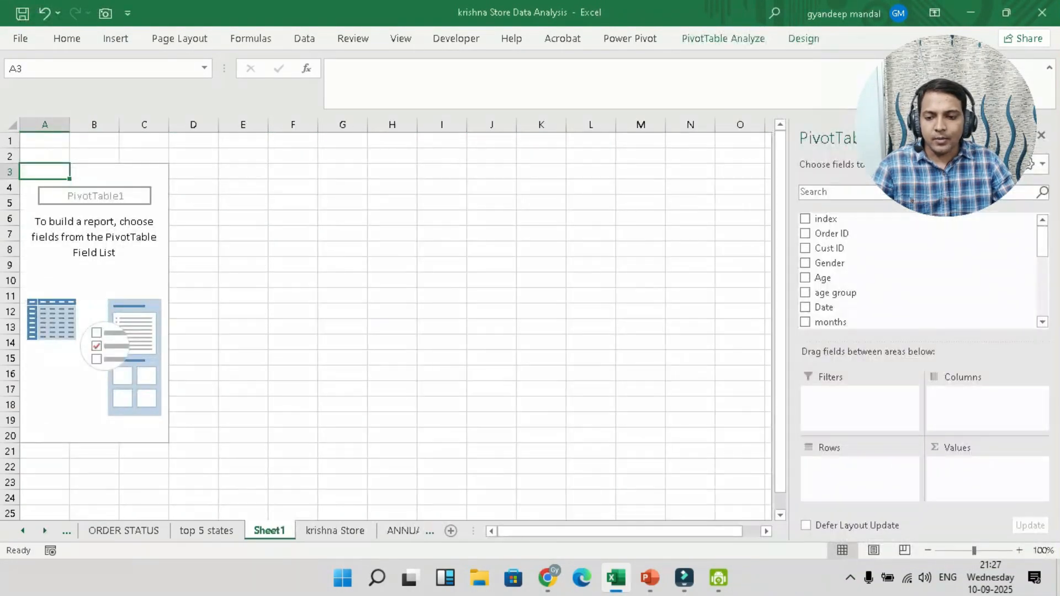
Lay out the pivot table with Age as rows, Gender as columns and the count of Order ID as values
{"action": "left_click_drag", "start_coordinate": [823, 278], "coordinate": [859, 469]}
{"action": "scroll", "coordinate": [386, 320], "scroll_direction": "down", "scroll_amount": 8}
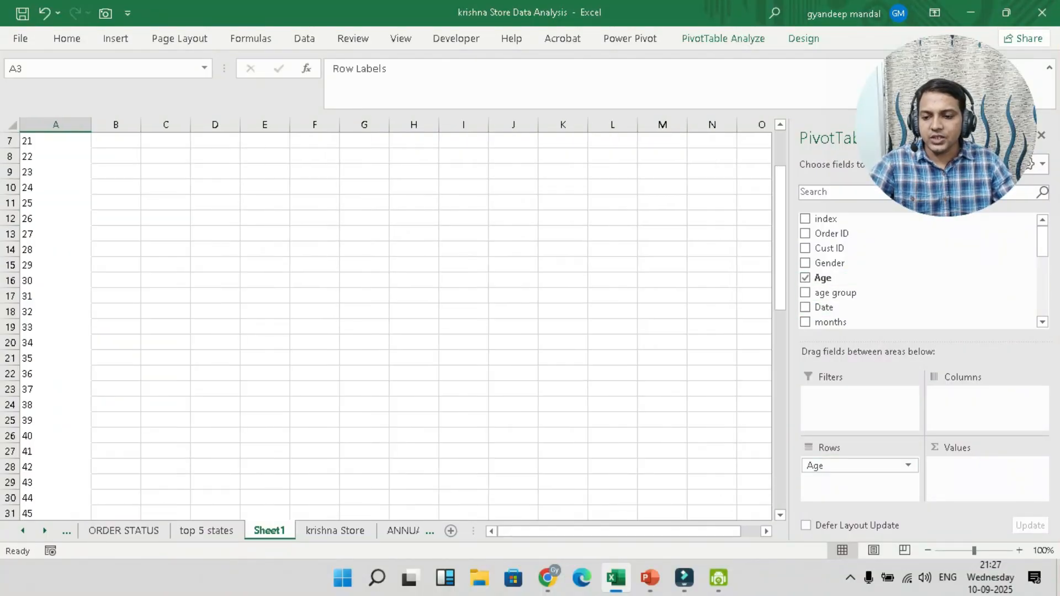
{"action": "scroll", "coordinate": [386, 320], "scroll_direction": "up", "scroll_amount": 9}
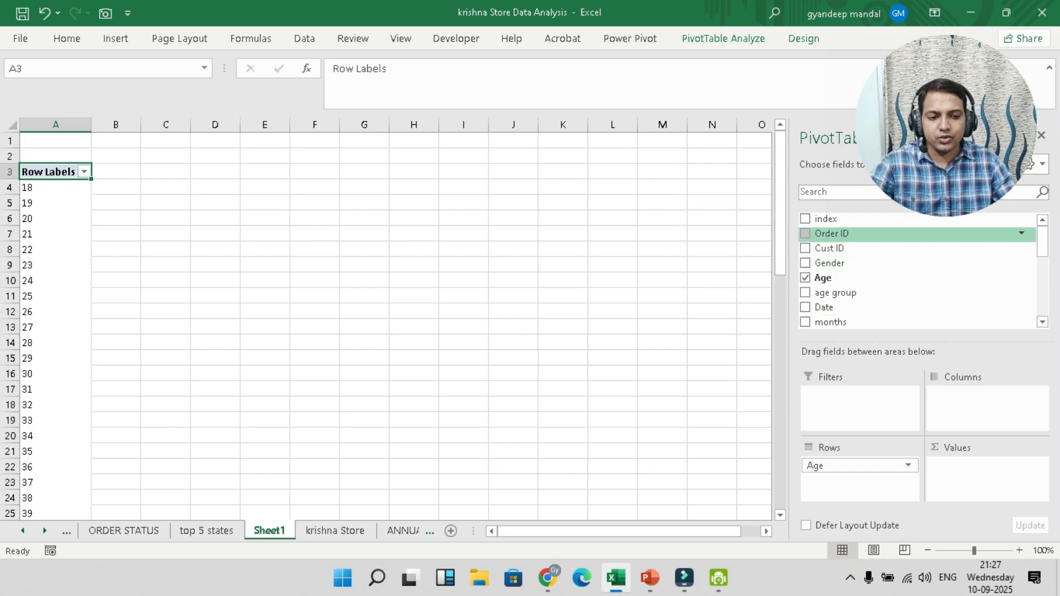
{"action": "left_click_drag", "start_coordinate": [831, 234], "coordinate": [985, 466]}
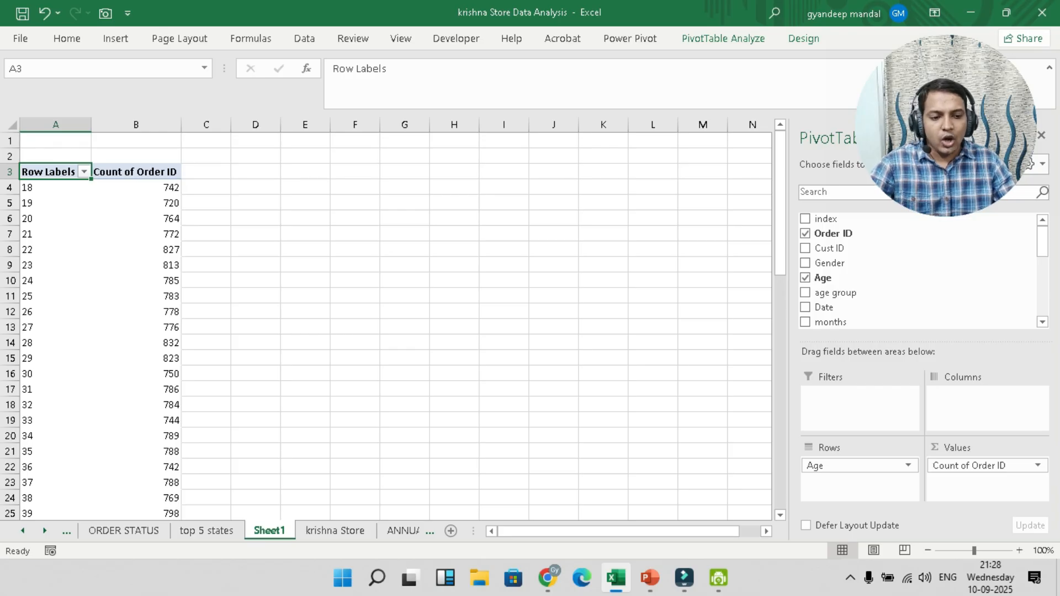
{"action": "left_click_drag", "start_coordinate": [829, 263], "coordinate": [972, 406]}
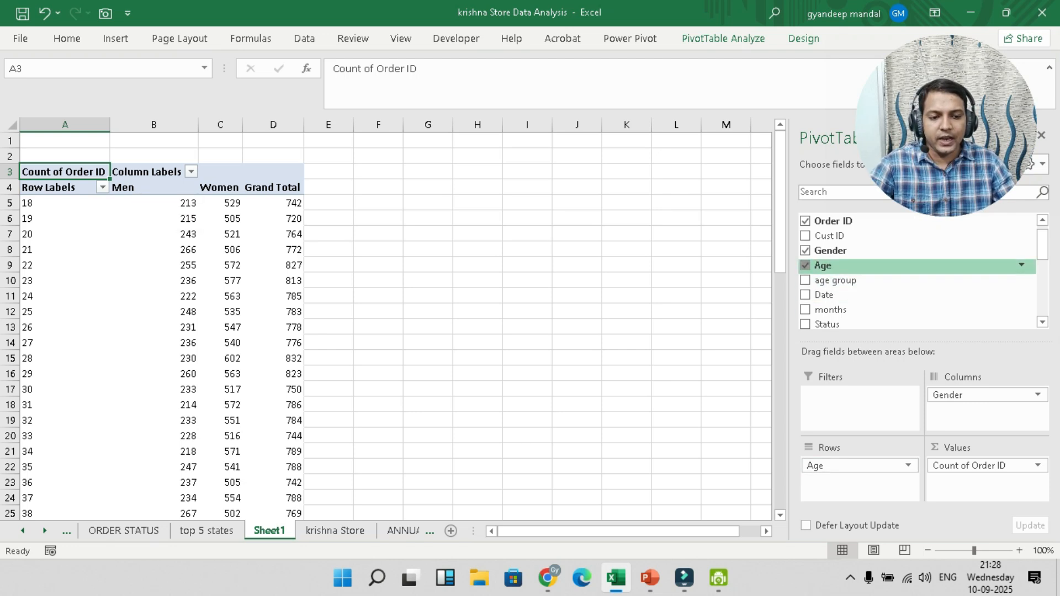
Replace Age with age group in the pivot table's rows and check the men and women order counts
{"action": "left_click", "coordinate": [805, 265]}
{"action": "left_click", "coordinate": [805, 280]}
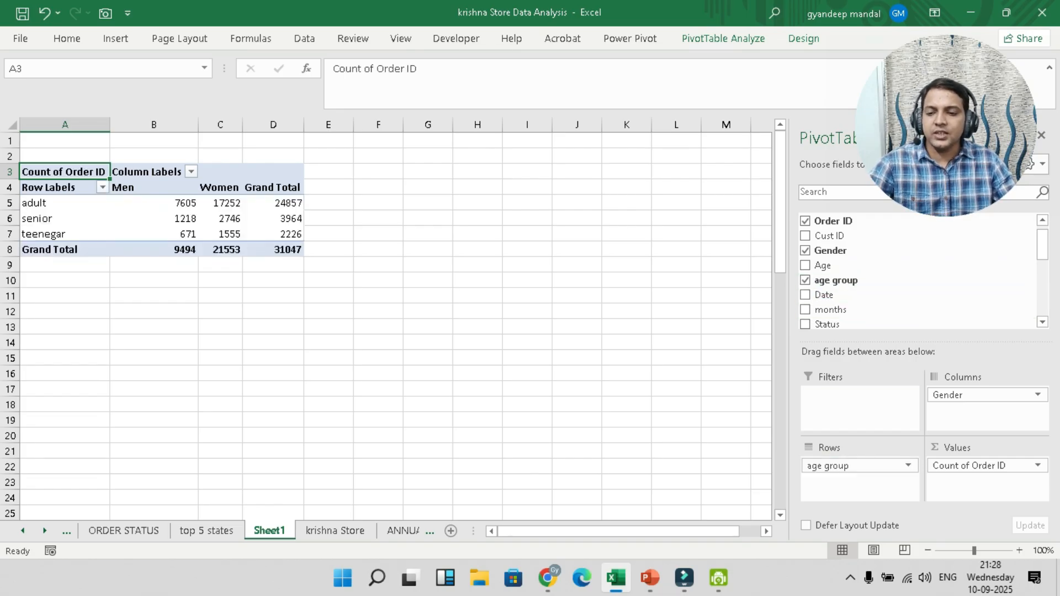
{"action": "mouse_move", "coordinate": [166, 204]}
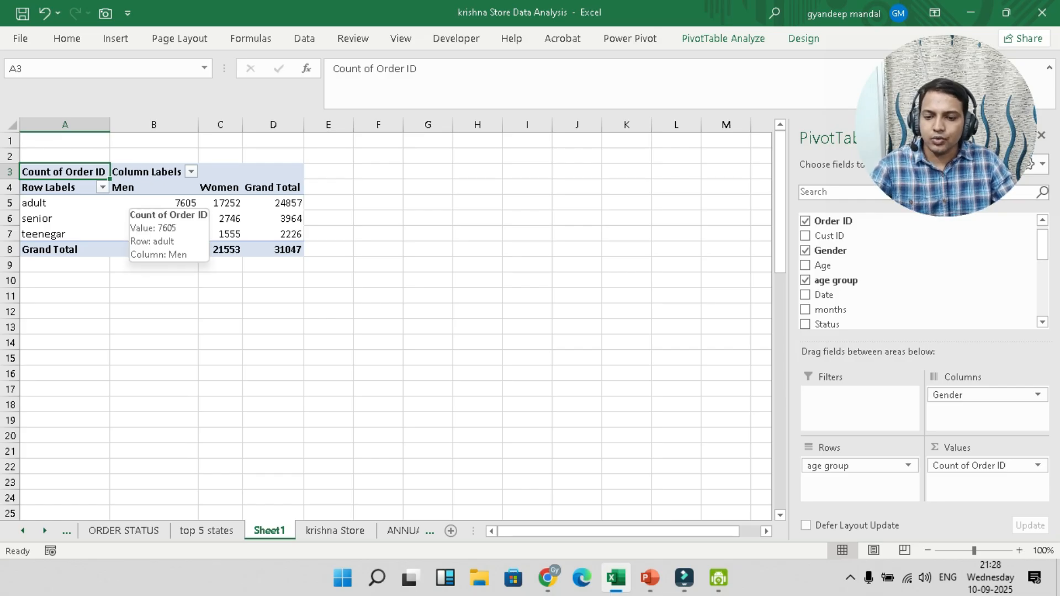
{"action": "left_click", "coordinate": [217, 204]}
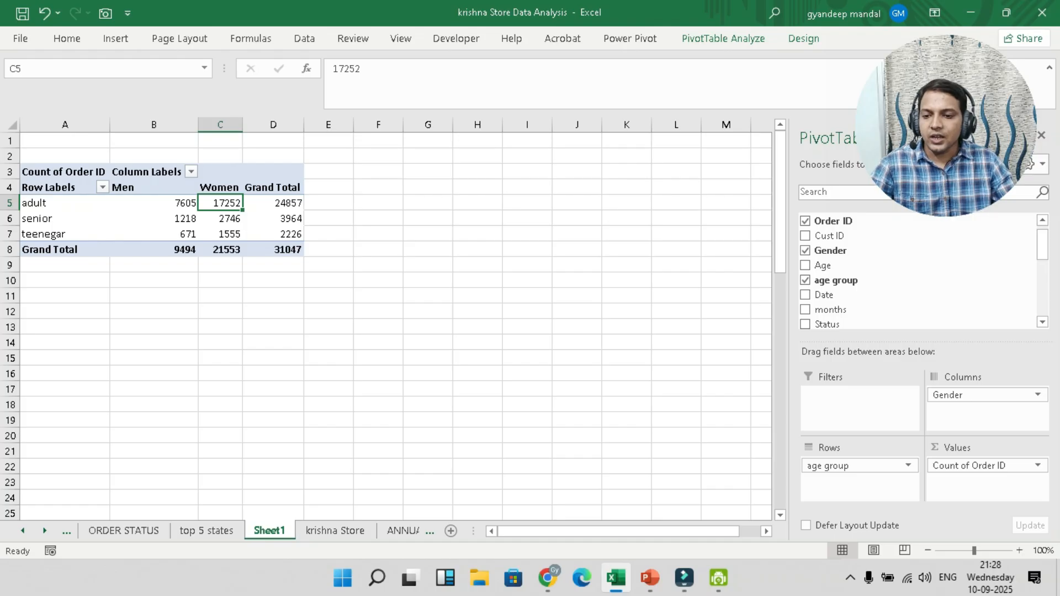
{"action": "left_click", "coordinate": [218, 217]}
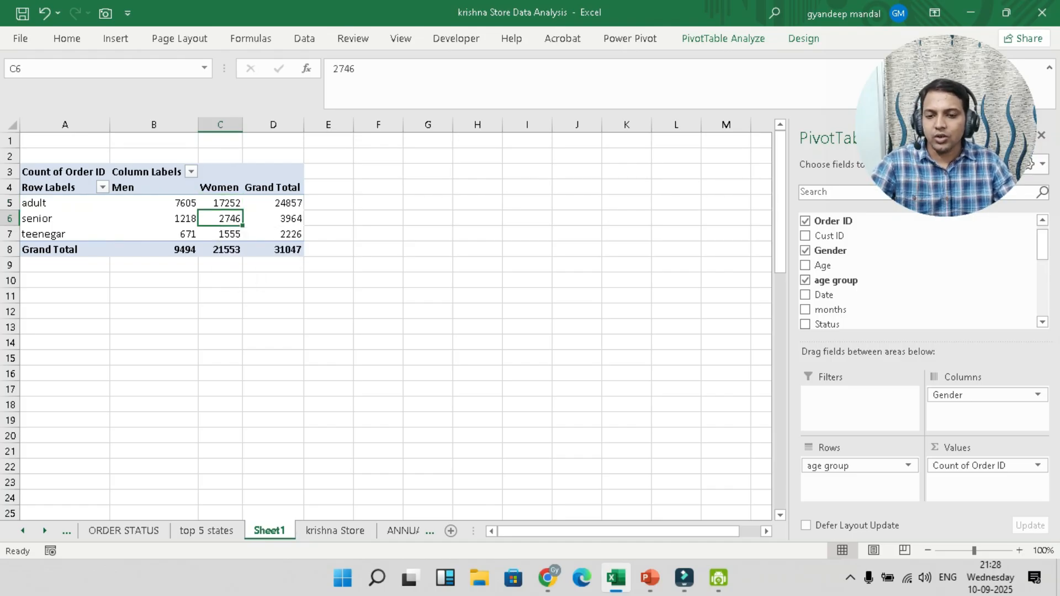
Turn off the pivot table's grand totals for both rows and columns
{"action": "left_click_drag", "start_coordinate": [66, 203], "coordinate": [65, 234]}
{"action": "left_click_drag", "start_coordinate": [65, 250], "coordinate": [221, 264]}
{"action": "left_click", "coordinate": [65, 296]}
{"action": "left_click_drag", "start_coordinate": [65, 250], "coordinate": [273, 250]}
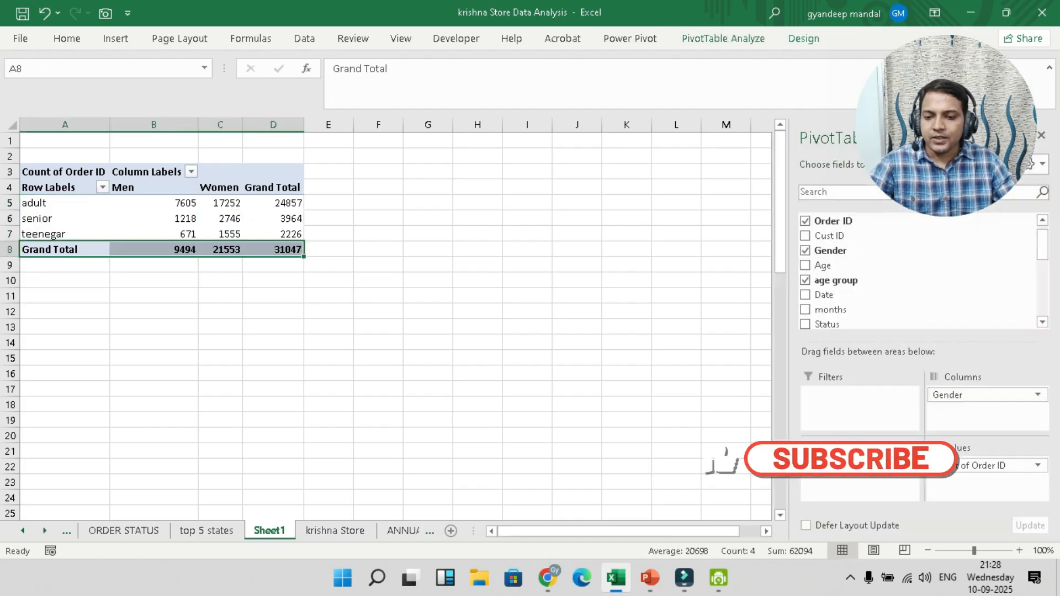
{"action": "left_click", "coordinate": [803, 38]}
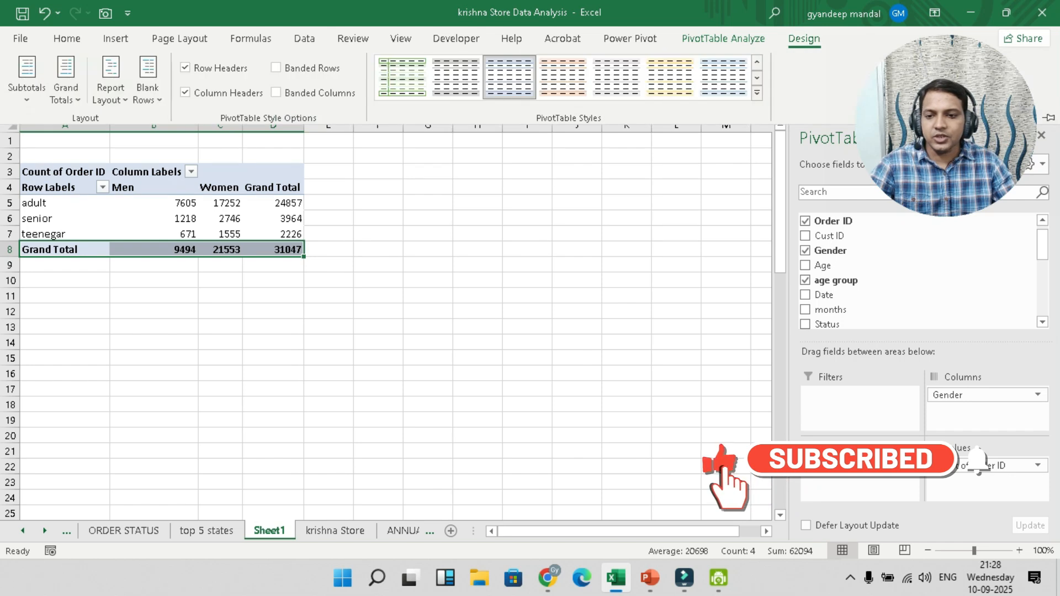
{"action": "left_click", "coordinate": [66, 80]}
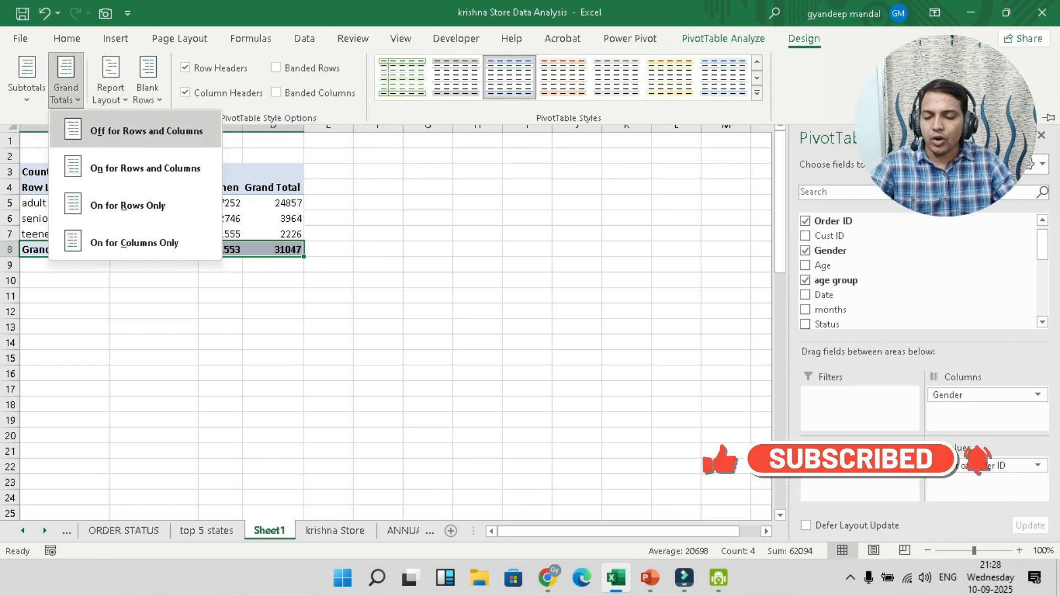
{"action": "left_click", "coordinate": [147, 131]}
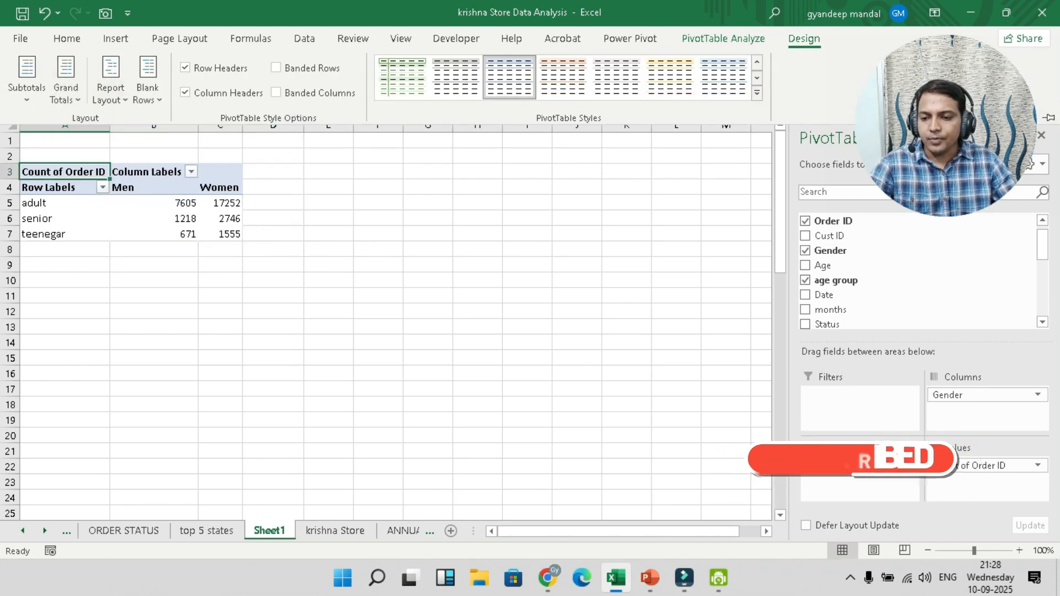
{"action": "key", "text": "Escape"}
{"action": "key", "text": "Down"}
{"action": "key", "text": "Down"}
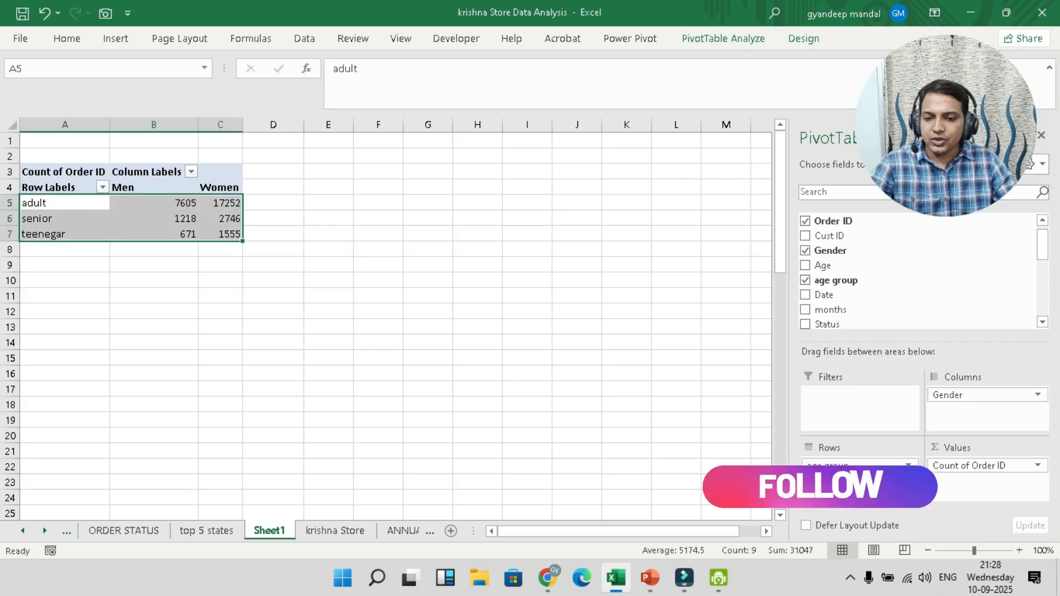
Show the pivot table's order counts as % of Grand Total
{"action": "key", "text": "Right"}
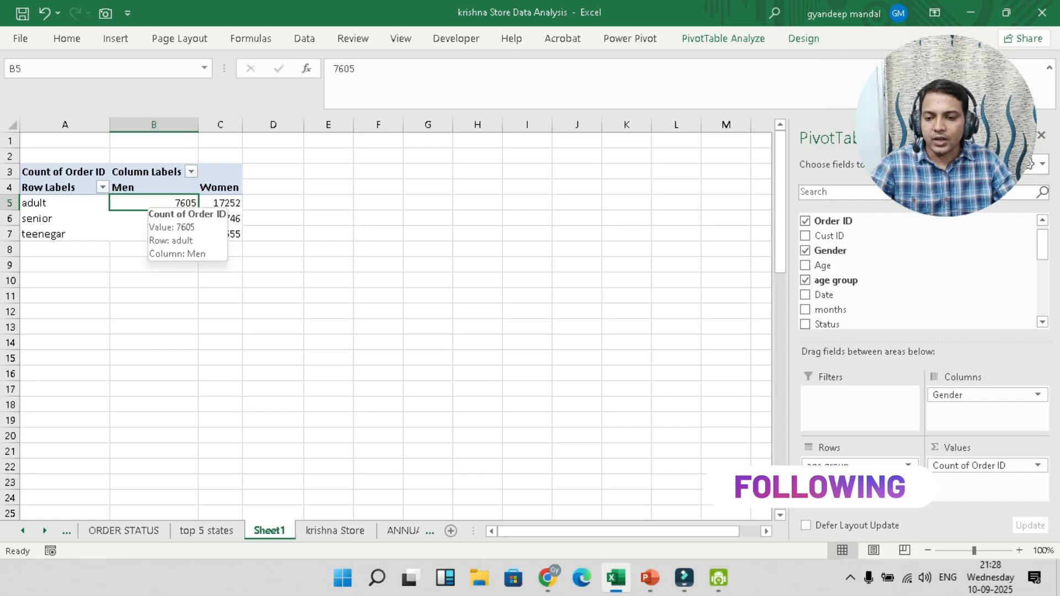
{"action": "right_click", "coordinate": [156, 203]}
{"action": "mouse_move", "coordinate": [218, 377]}
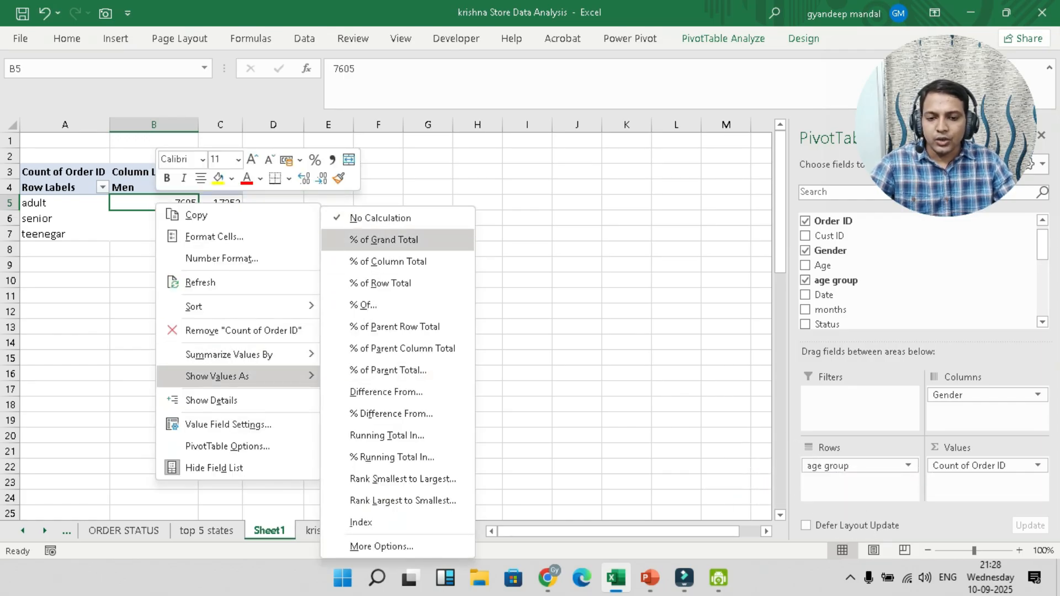
{"action": "left_click", "coordinate": [383, 240]}
{"action": "left_click", "coordinate": [220, 281]}
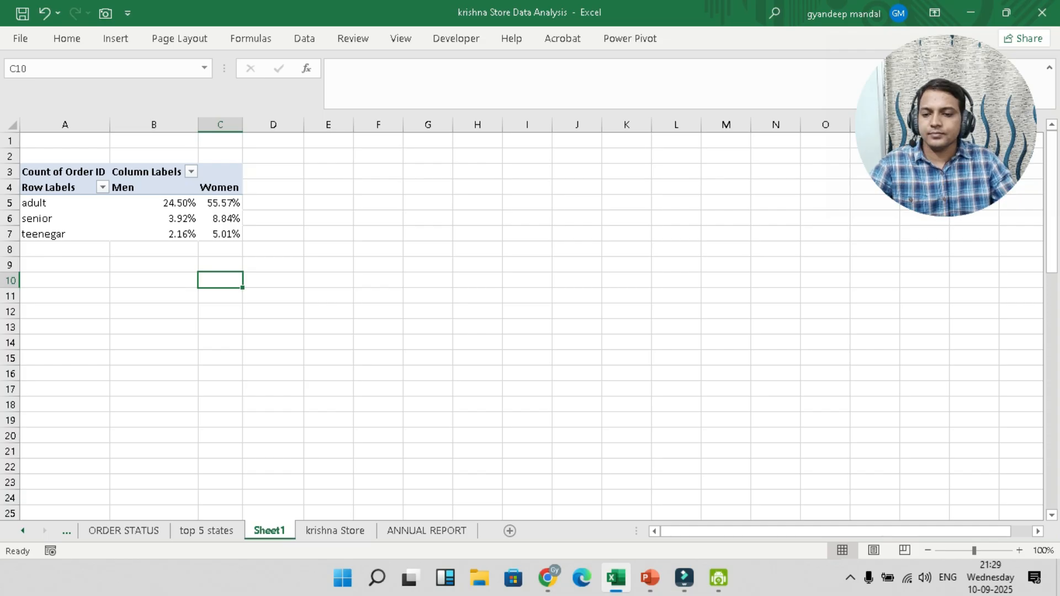
Insert a Clustered Column pivot chart of the age group and gender percentages after comparing other chart types
{"action": "left_click_drag", "start_coordinate": [65, 203], "coordinate": [220, 234]}
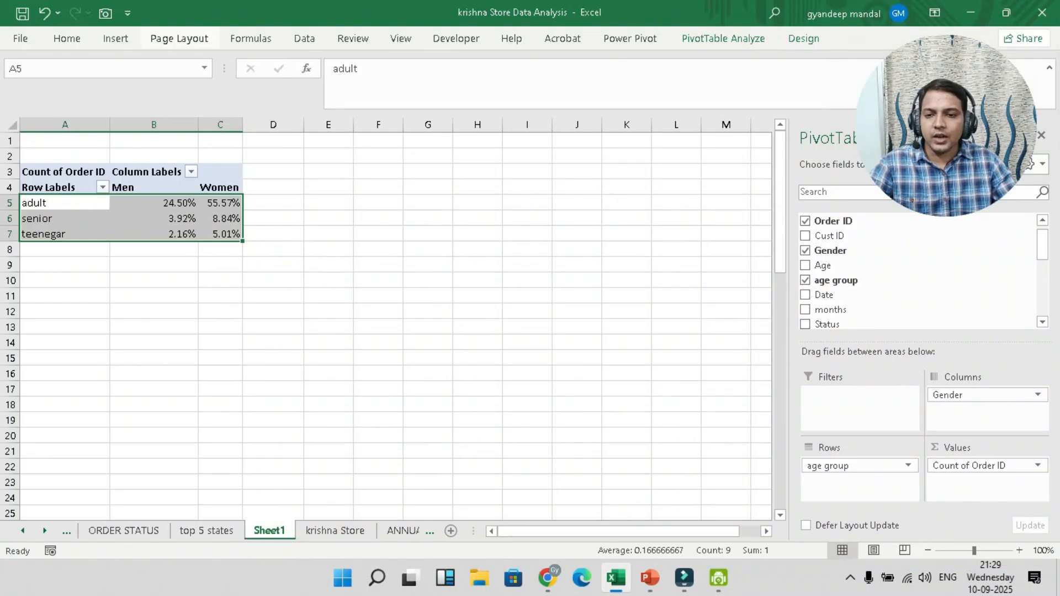
{"action": "left_click", "coordinate": [115, 38]}
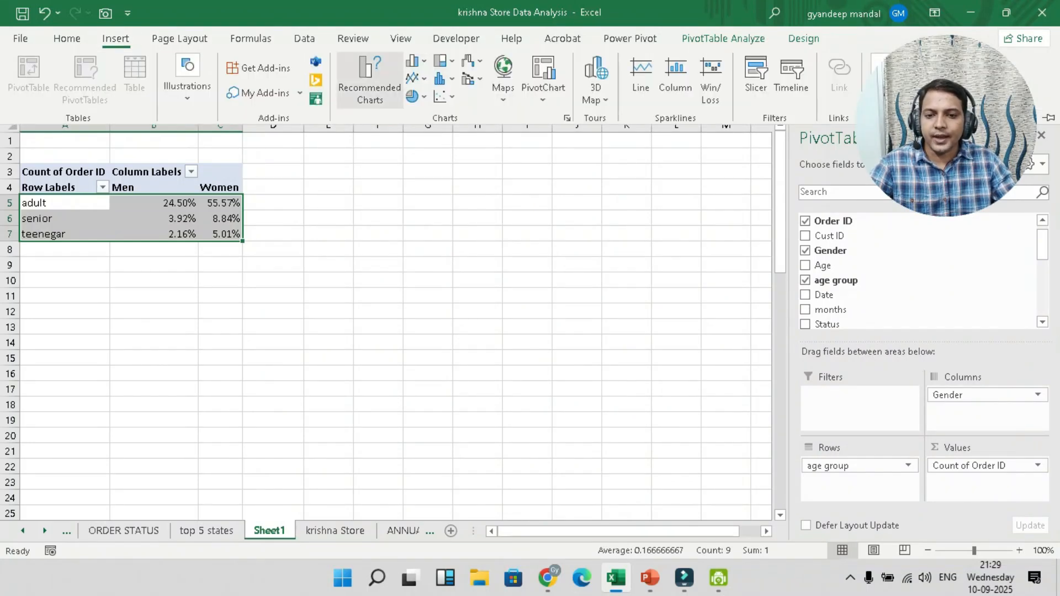
{"action": "left_click", "coordinate": [366, 89]}
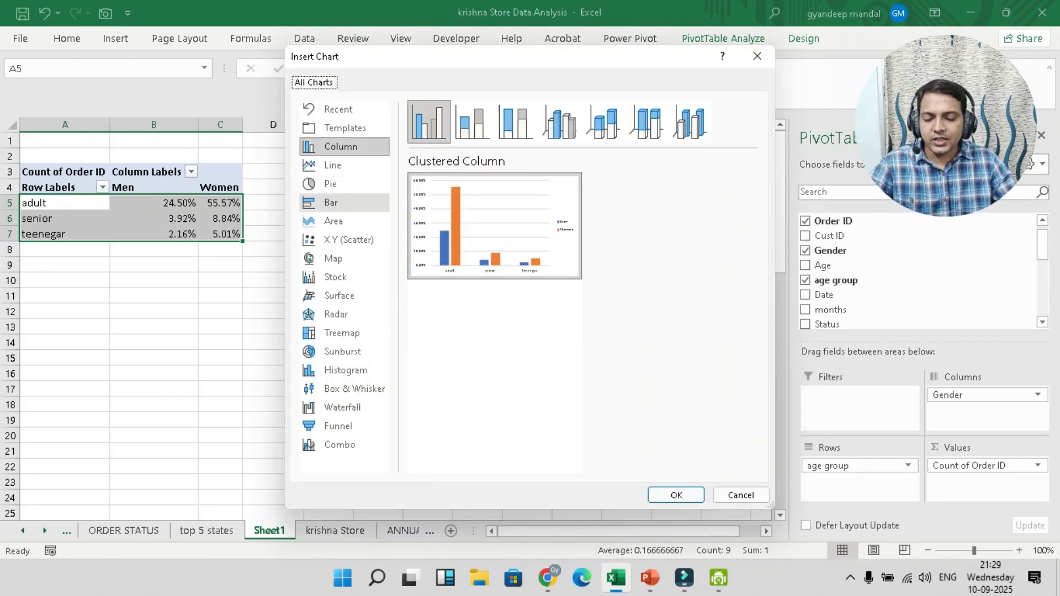
{"action": "left_click", "coordinate": [331, 184]}
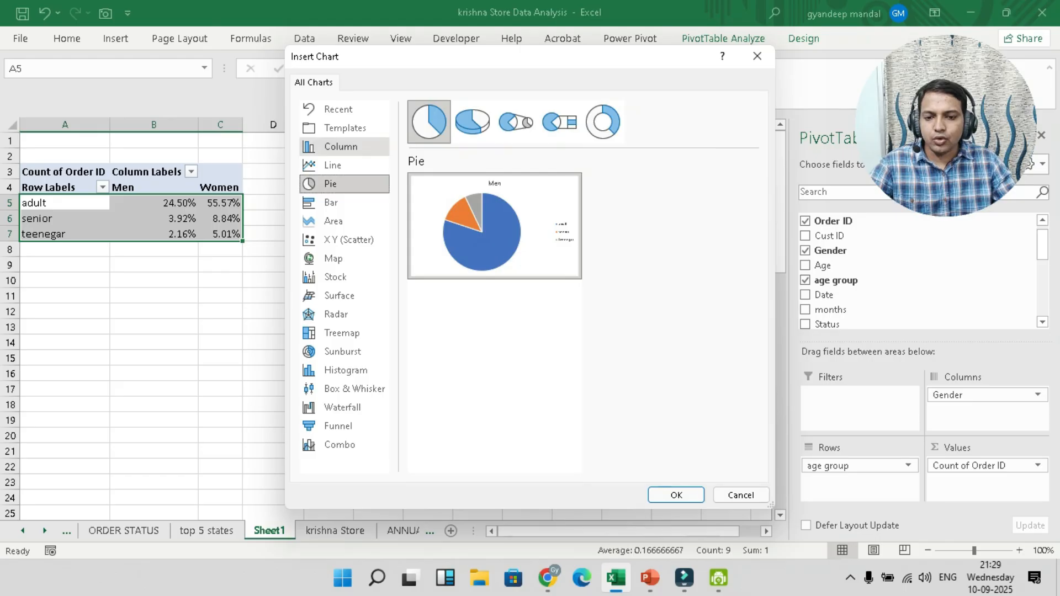
{"action": "left_click", "coordinate": [341, 147]}
{"action": "mouse_move", "coordinate": [494, 226]}
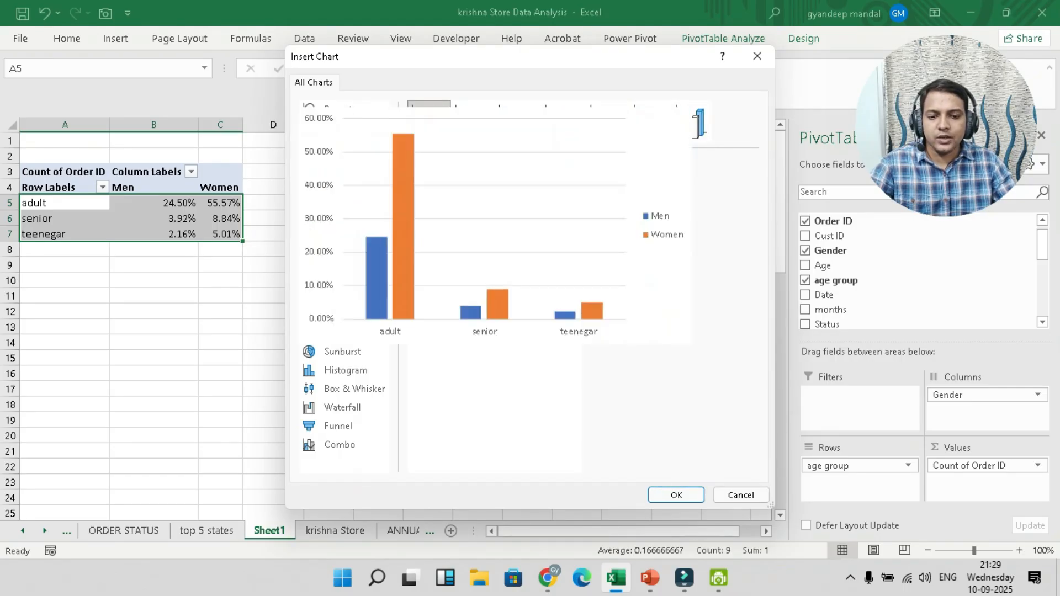
{"action": "left_click", "coordinate": [472, 122]}
{"action": "left_click", "coordinate": [516, 122]}
{"action": "left_click", "coordinate": [429, 122]}
{"action": "mouse_move", "coordinate": [494, 226]}
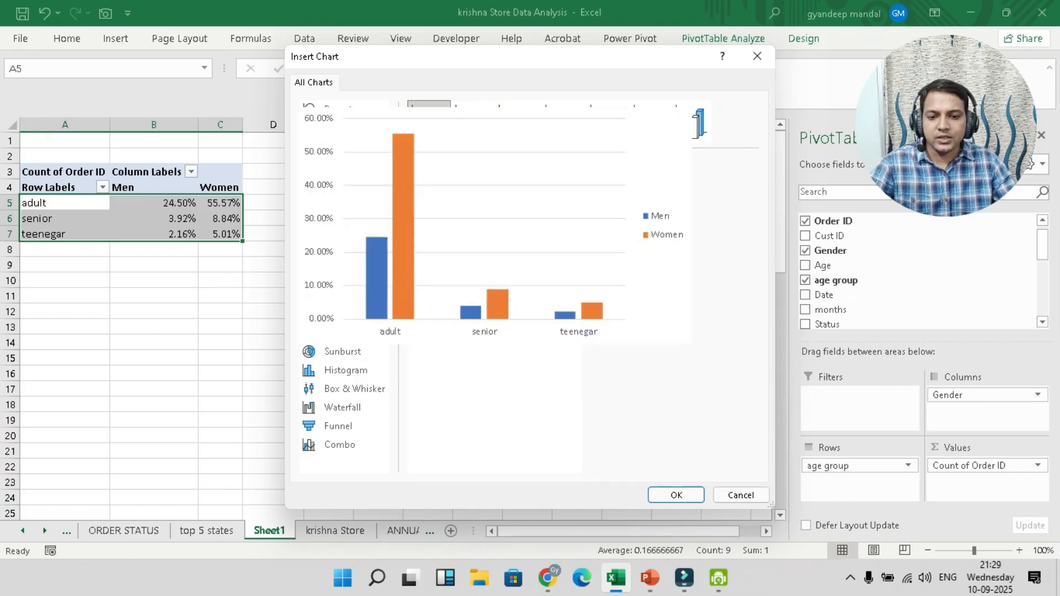
{"action": "key", "text": "Return"}
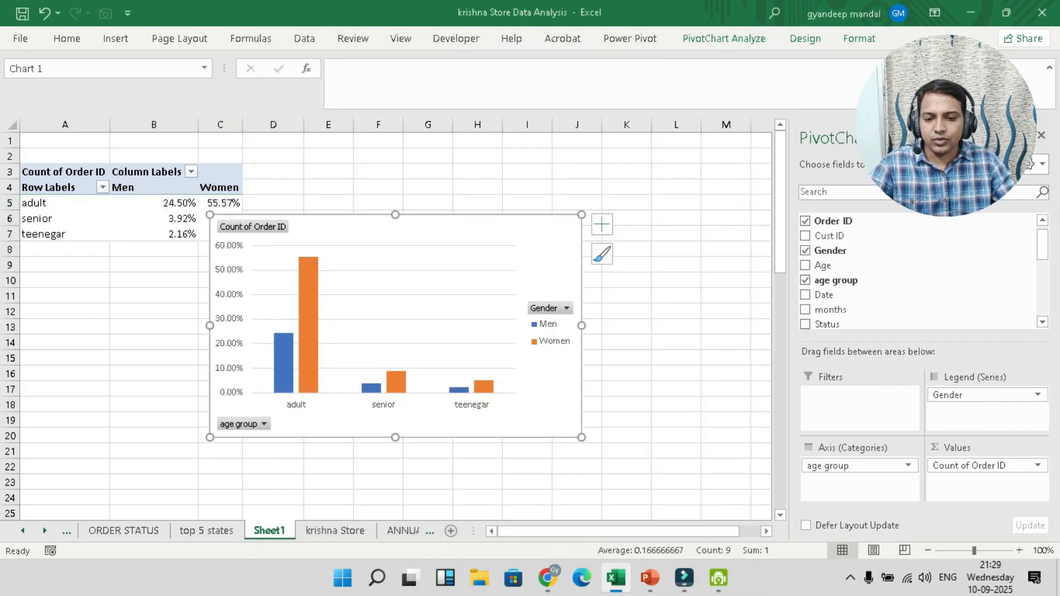
Move the new pivot chart clear of the pivot table so all its values can be read
{"action": "left_click_drag", "start_coordinate": [452, 235], "coordinate": [486, 233]}
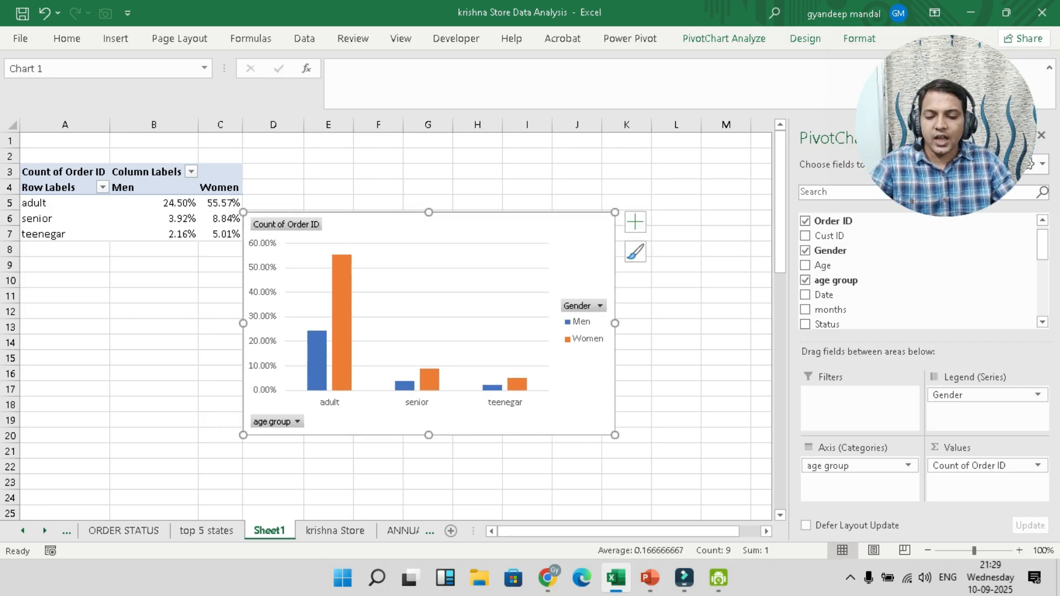
{"action": "mouse_move", "coordinate": [337, 322]}
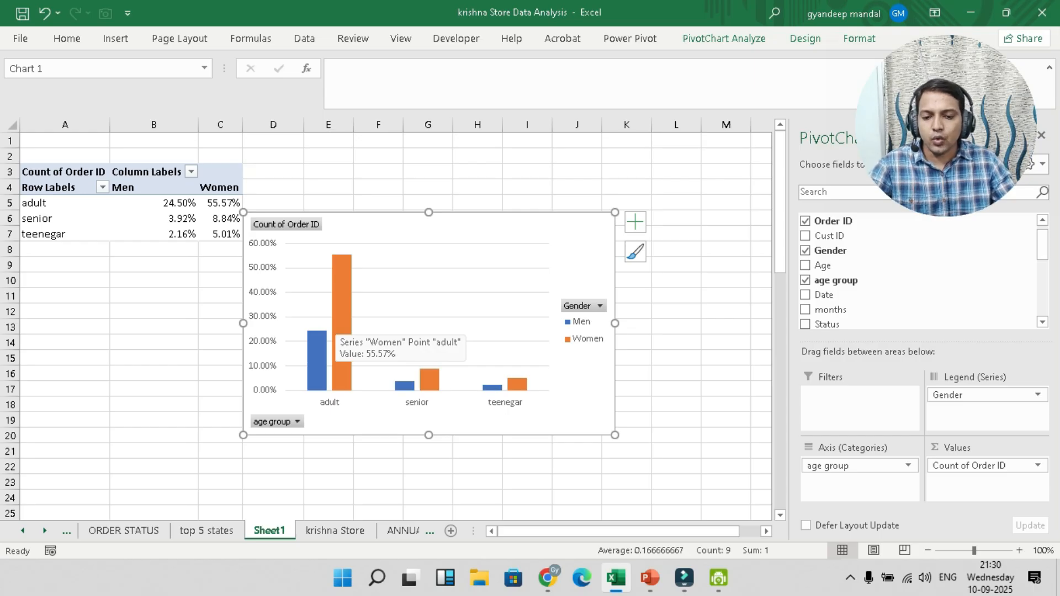
{"action": "mouse_move", "coordinate": [338, 347]}
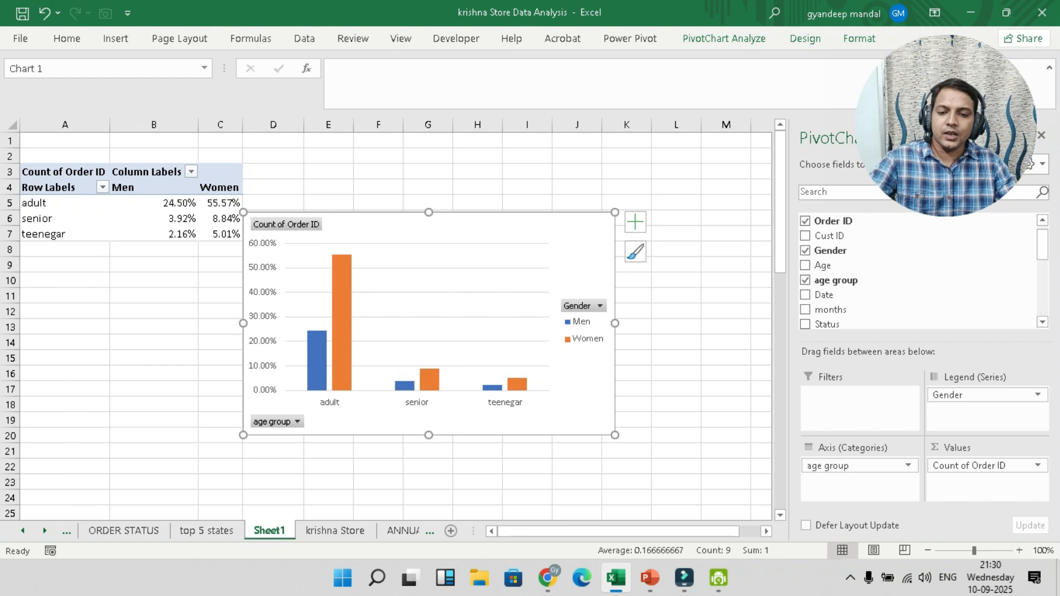
{"action": "left_click_drag", "start_coordinate": [338, 348], "coordinate": [368, 323]}
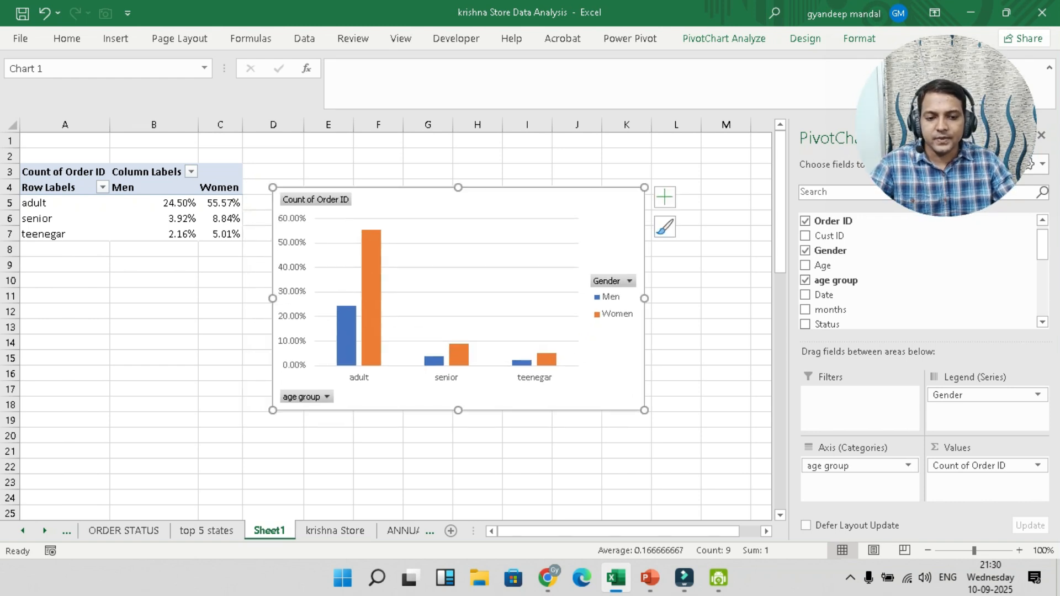
Add a chart title and data labels to the age group chart and remove its gridlines
{"action": "left_click", "coordinate": [664, 197]}
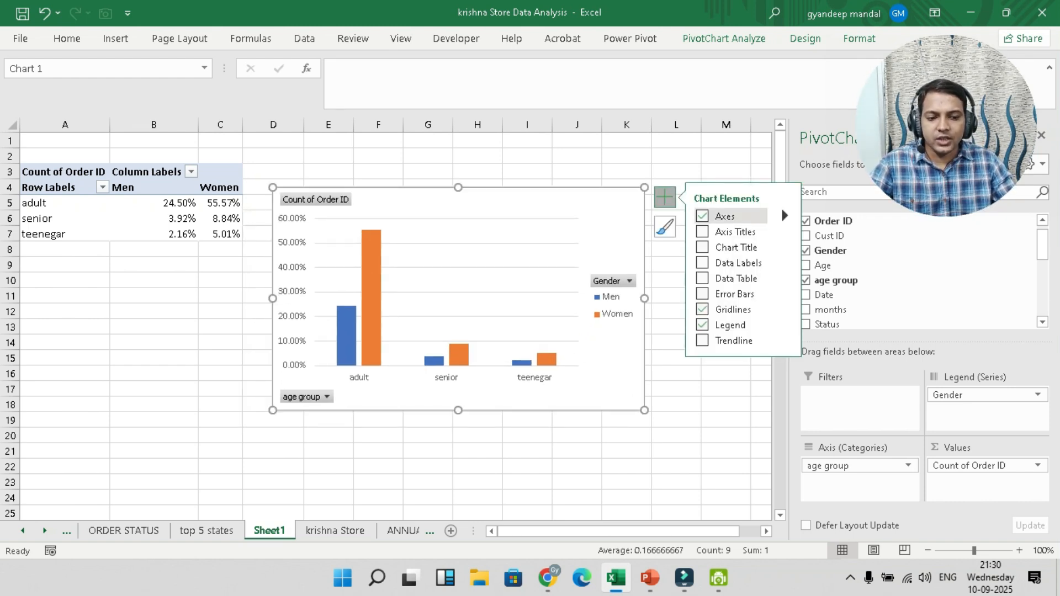
{"action": "left_click", "coordinate": [718, 247]}
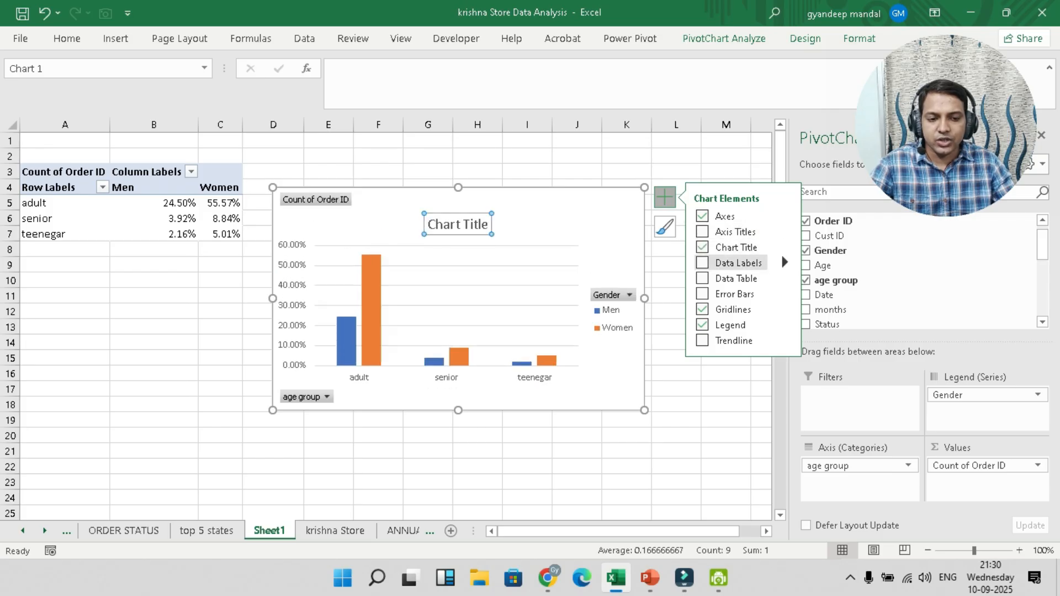
{"action": "left_click", "coordinate": [717, 309]}
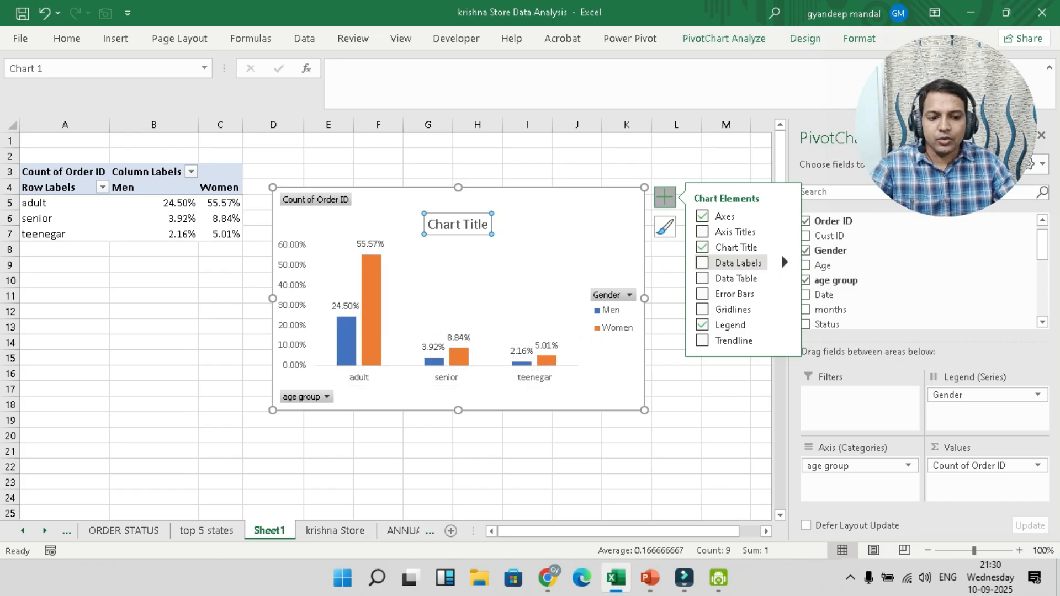
{"action": "left_click", "coordinate": [717, 262]}
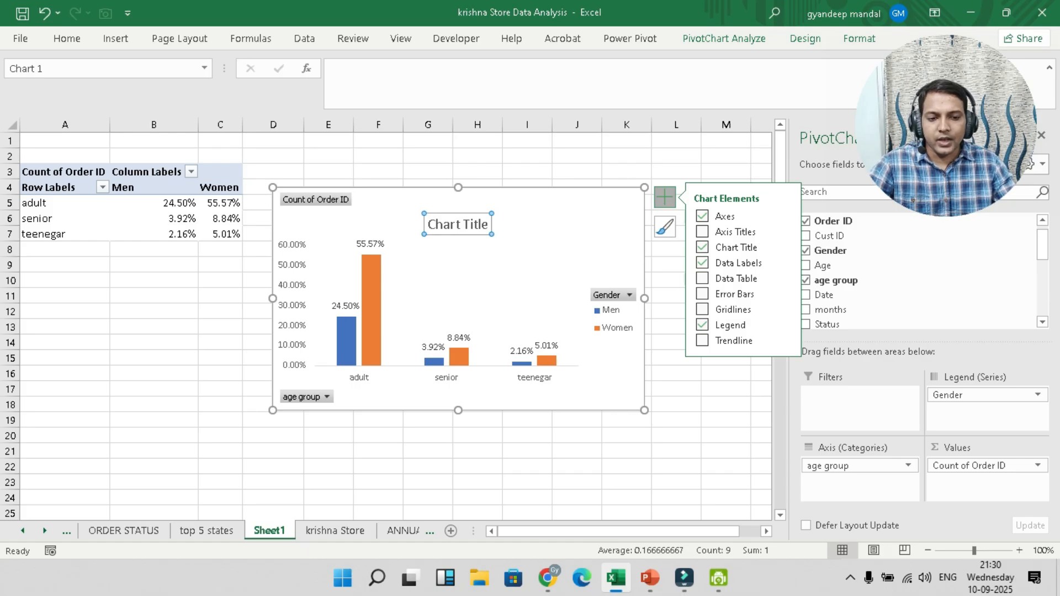
Replace the age group chart's placeholder title with "Age vs Order"
{"action": "left_click", "coordinate": [576, 171]}
{"action": "left_click", "coordinate": [458, 224]}
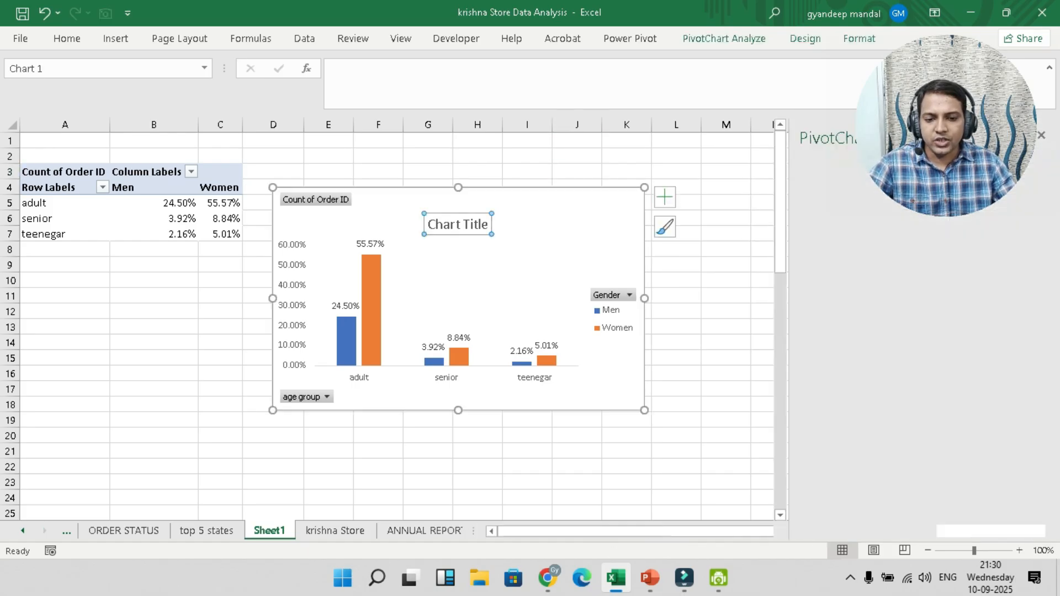
{"action": "triple_click", "coordinate": [469, 224]}
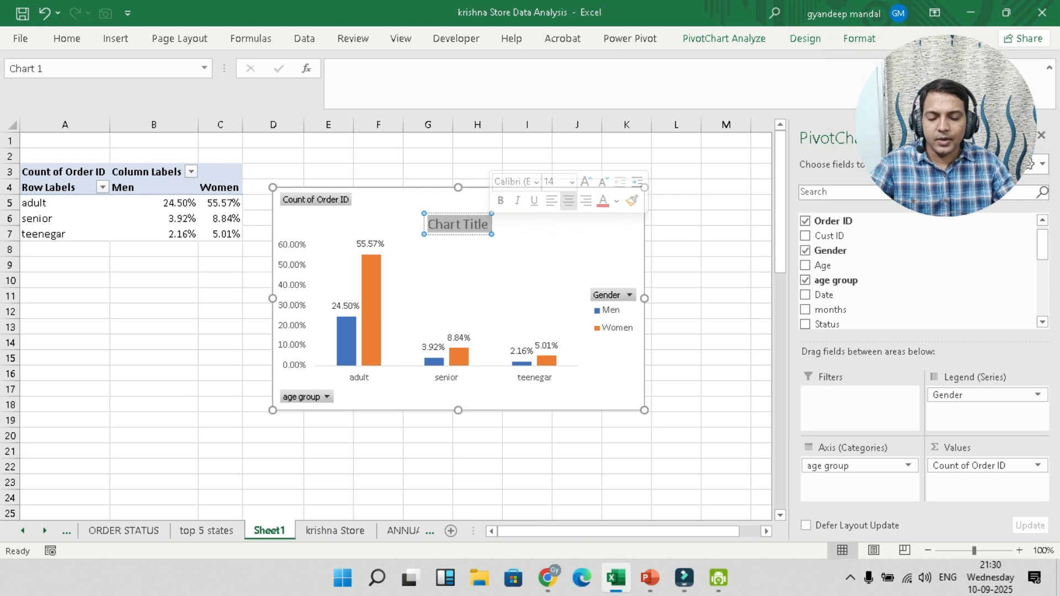
{"action": "type", "text": "Age vs"}
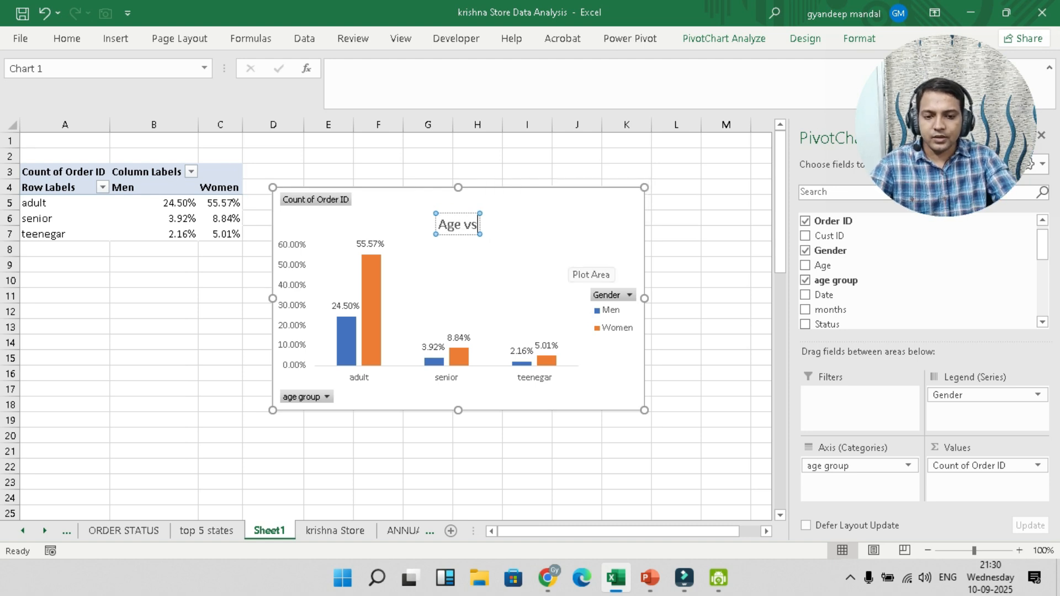
{"action": "type", "text": " order"}
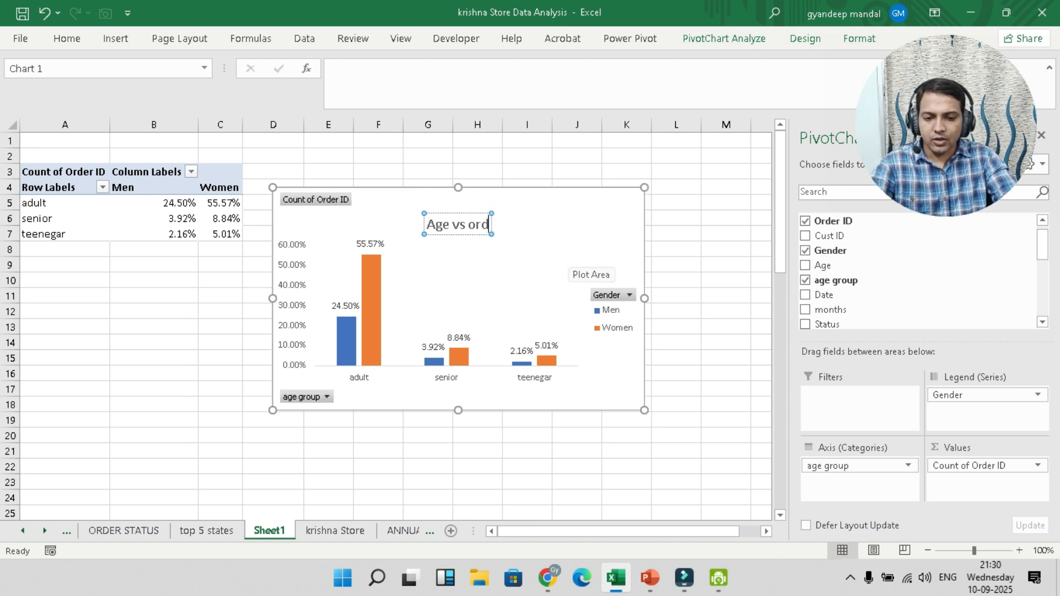
{"action": "key", "text": "BackSpace"}
{"action": "key", "text": "BackSpace"}
{"action": "key", "text": "BackSpace"}
{"action": "key", "text": "BackSpace"}
{"action": "key", "text": "BackSpace"}
{"action": "key", "text": "BackSpace"}
{"action": "type", "text": "Order"}
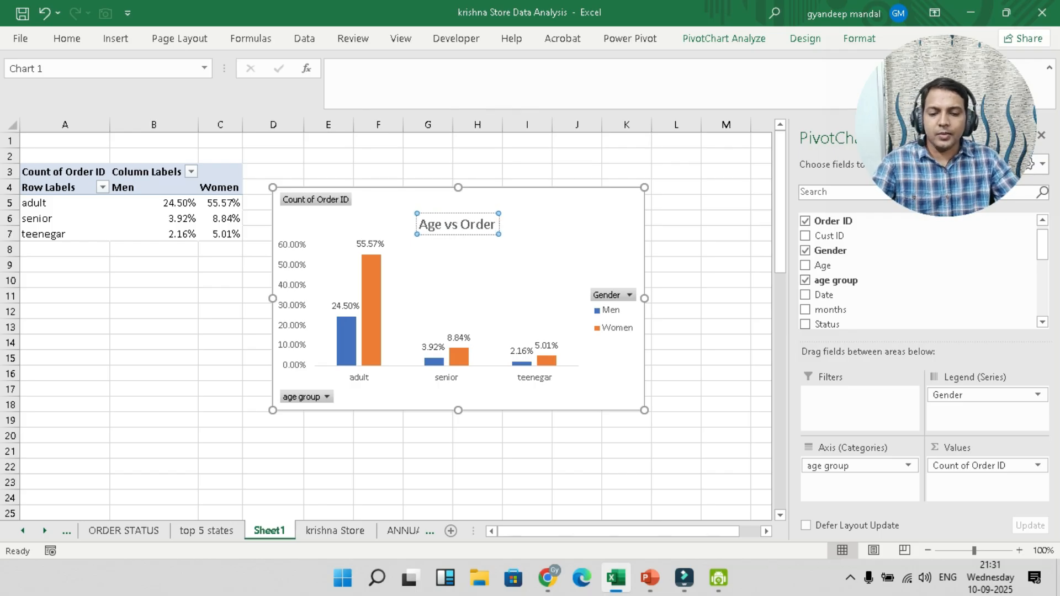
{"action": "key", "text": "Escape"}
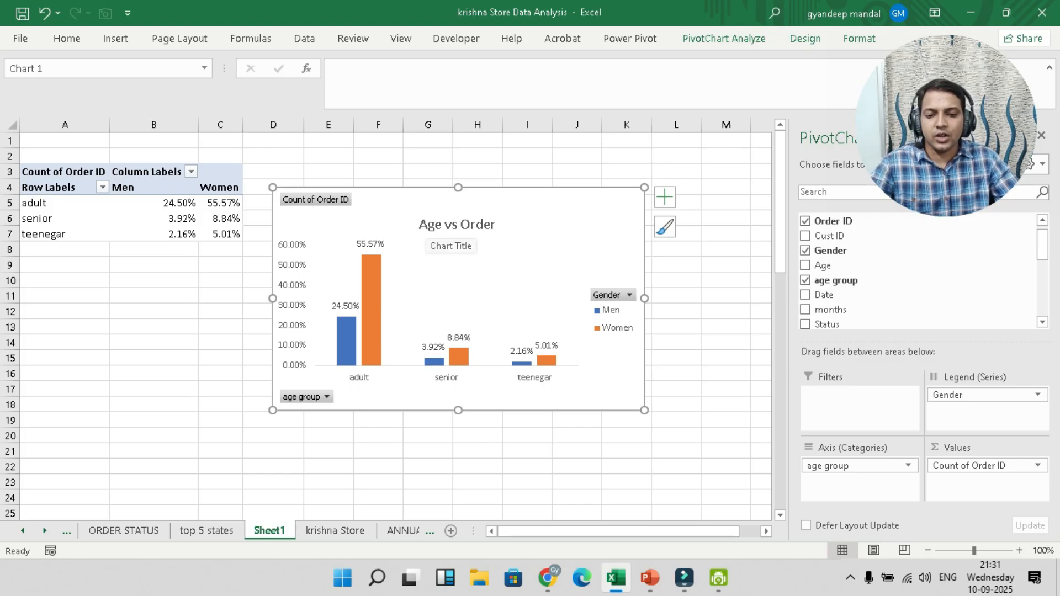
Rename the age group pivot worksheet as "age vs order"
{"action": "right_click", "coordinate": [271, 530]}
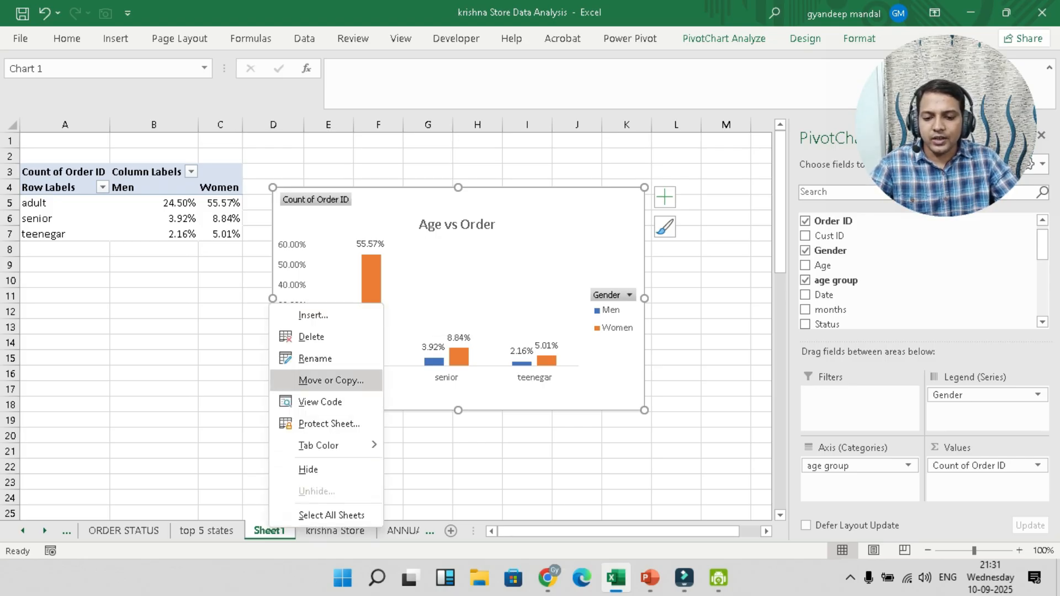
{"action": "left_click", "coordinate": [315, 359]}
{"action": "type", "text": "a"}
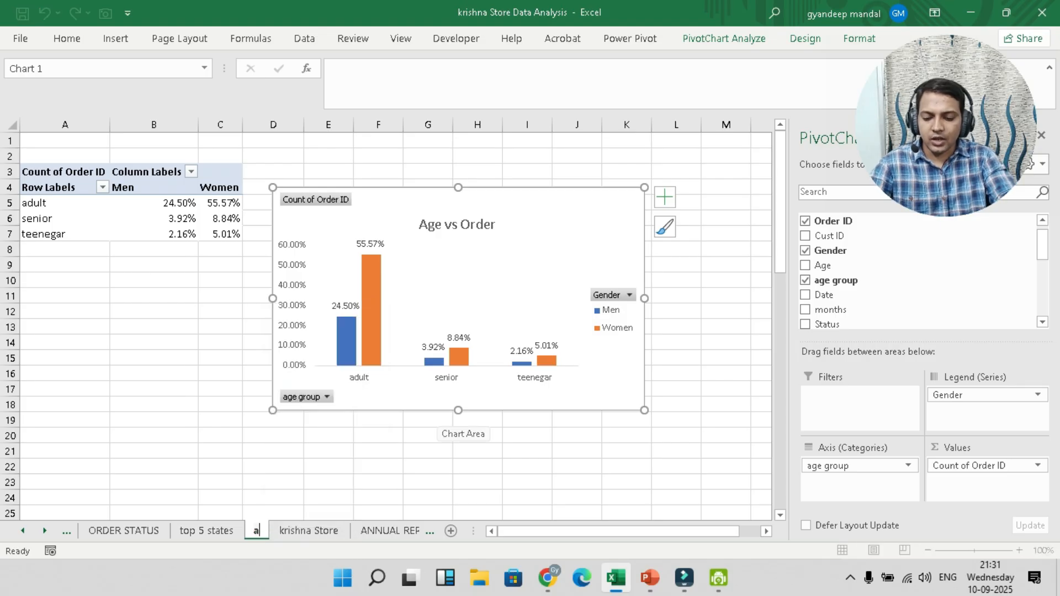
{"action": "type", "text": "ge vs"}
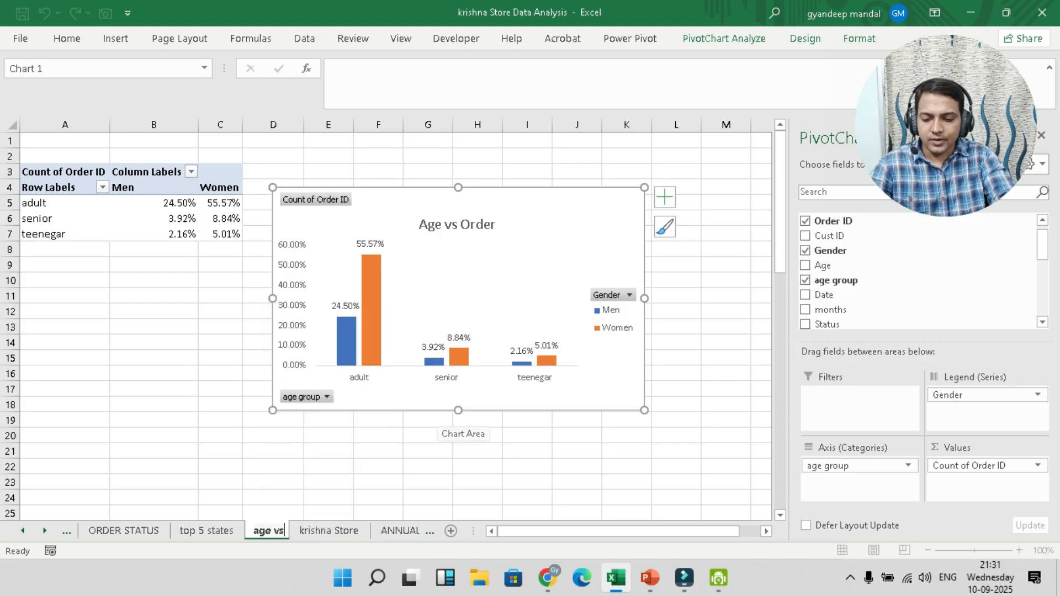
{"action": "type", "text": " order"}
{"action": "key", "text": "Return"}
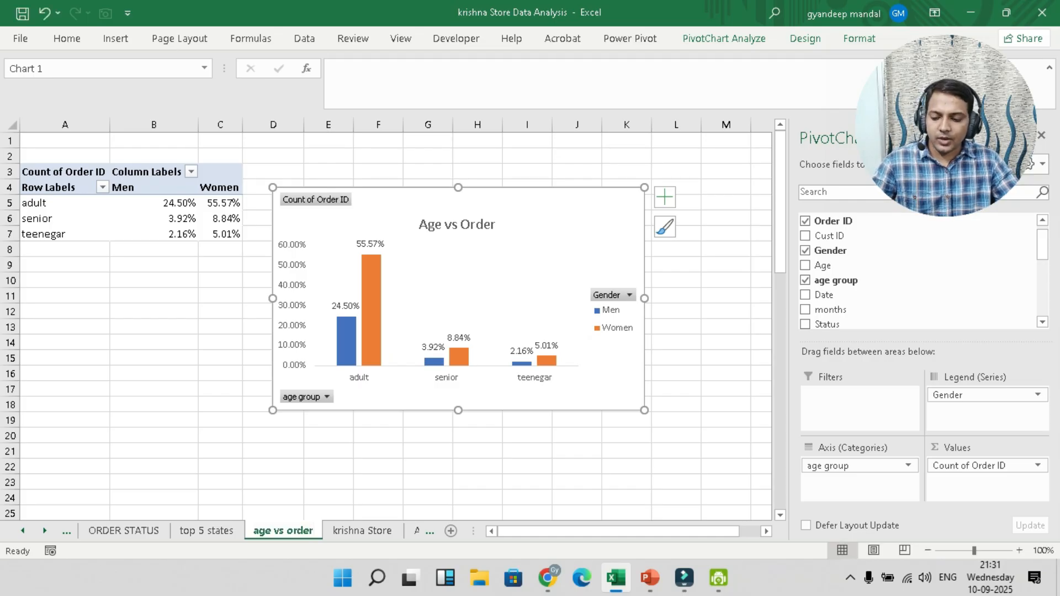
Hide all field buttons on the Age vs Order chart and paste a copy of it into the ANNUAL REPORT sheet
{"action": "right_click", "coordinate": [311, 199]}
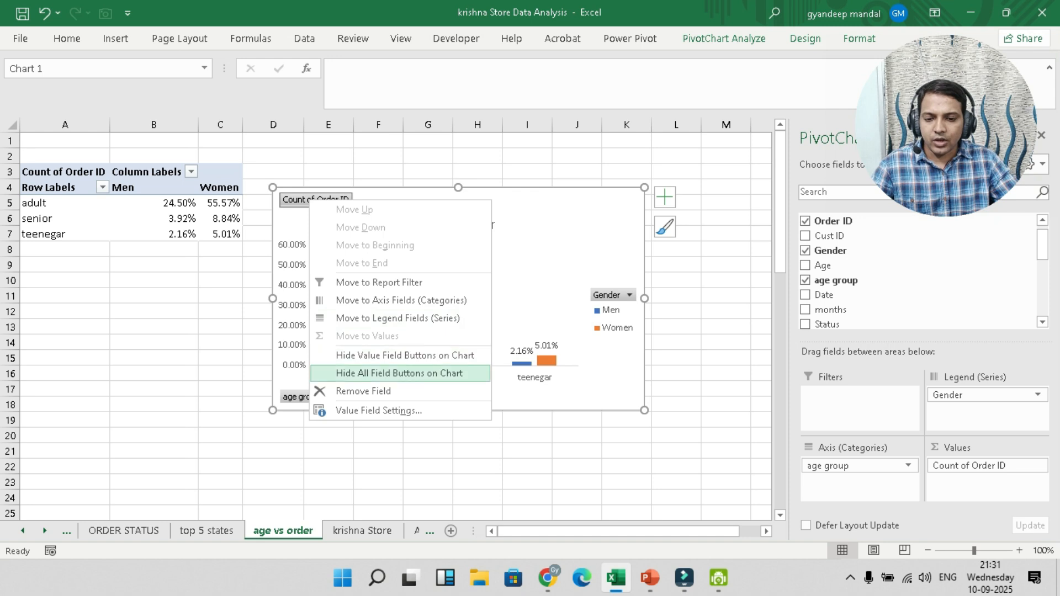
{"action": "left_click", "coordinate": [399, 373]}
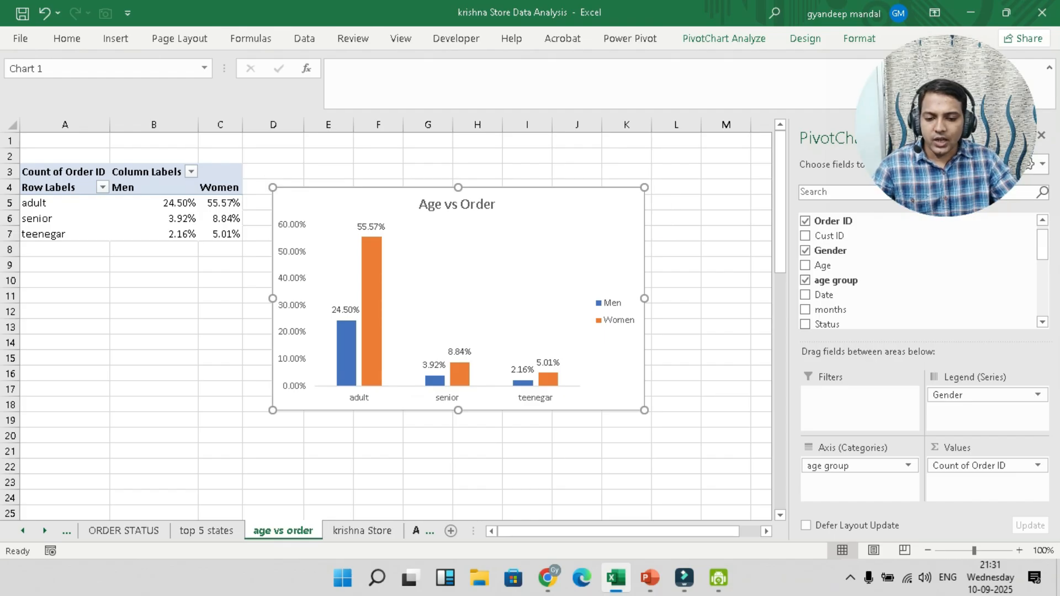
{"action": "left_click", "coordinate": [417, 530]}
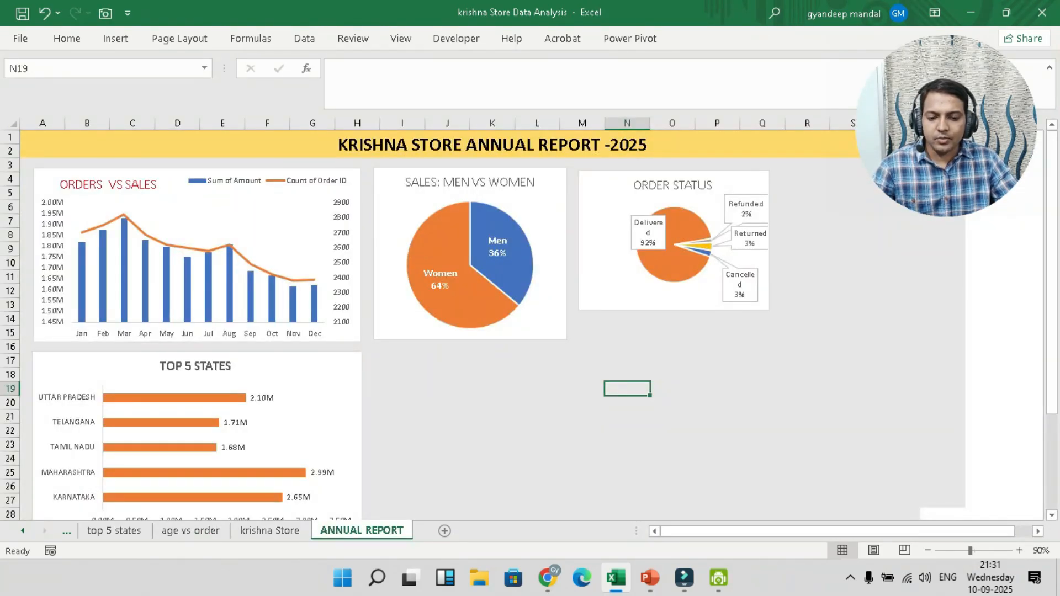
{"action": "key", "text": "ctrl+v"}
Shrink the pasted Age vs Order chart and fit it beside the TOP 5 STATES chart, below the men versus women pie
{"action": "left_click_drag", "start_coordinate": [637, 407], "coordinate": [471, 414]}
{"action": "left_click", "coordinate": [544, 479]}
{"action": "left_click_drag", "start_coordinate": [645, 439], "coordinate": [552, 381]}
{"action": "left_click_drag", "start_coordinate": [630, 496], "coordinate": [640, 507]}
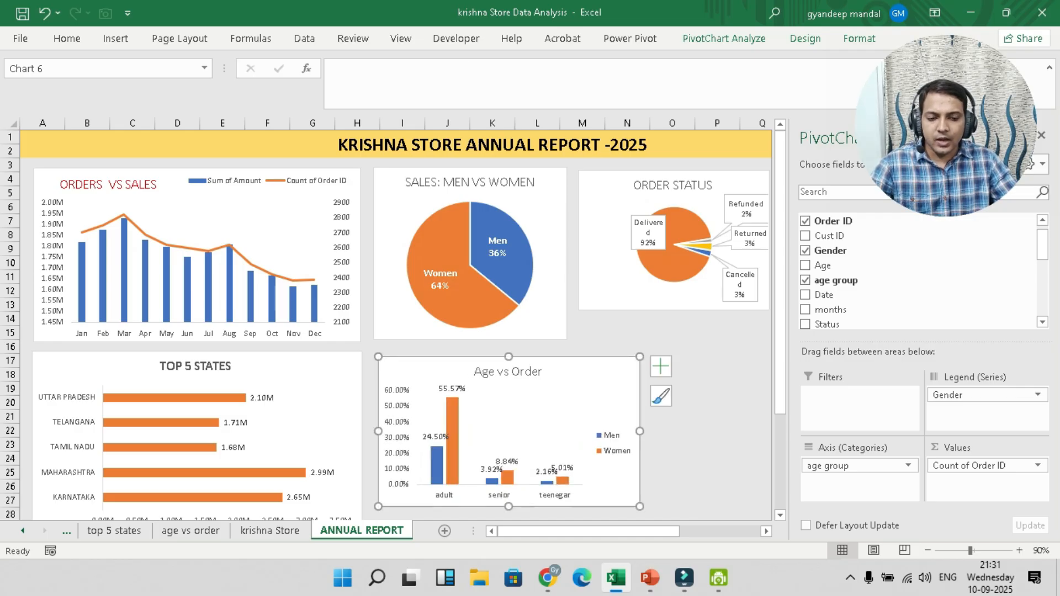
{"action": "left_click_drag", "start_coordinate": [640, 431], "coordinate": [650, 431]}
{"action": "left_click_drag", "start_coordinate": [650, 506], "coordinate": [652, 507]}
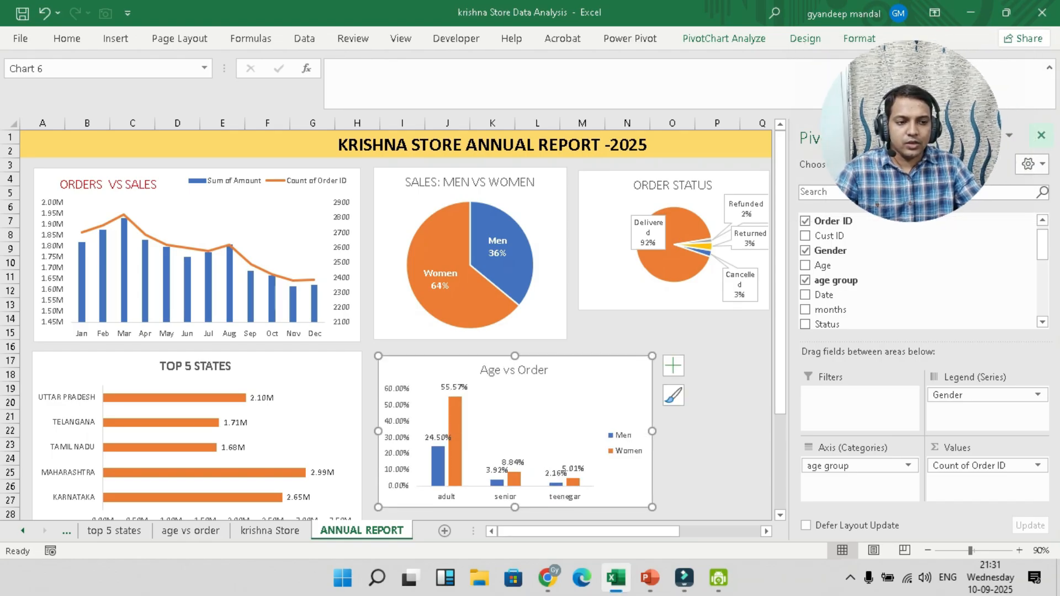
{"action": "left_click", "coordinate": [1041, 135]}
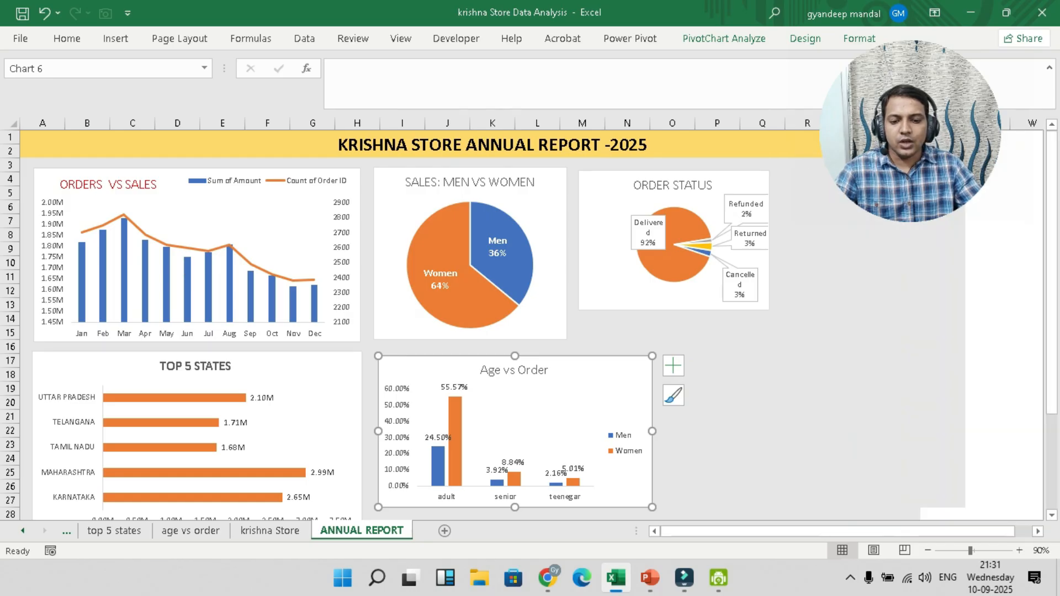
{"action": "left_click", "coordinate": [1019, 550]}
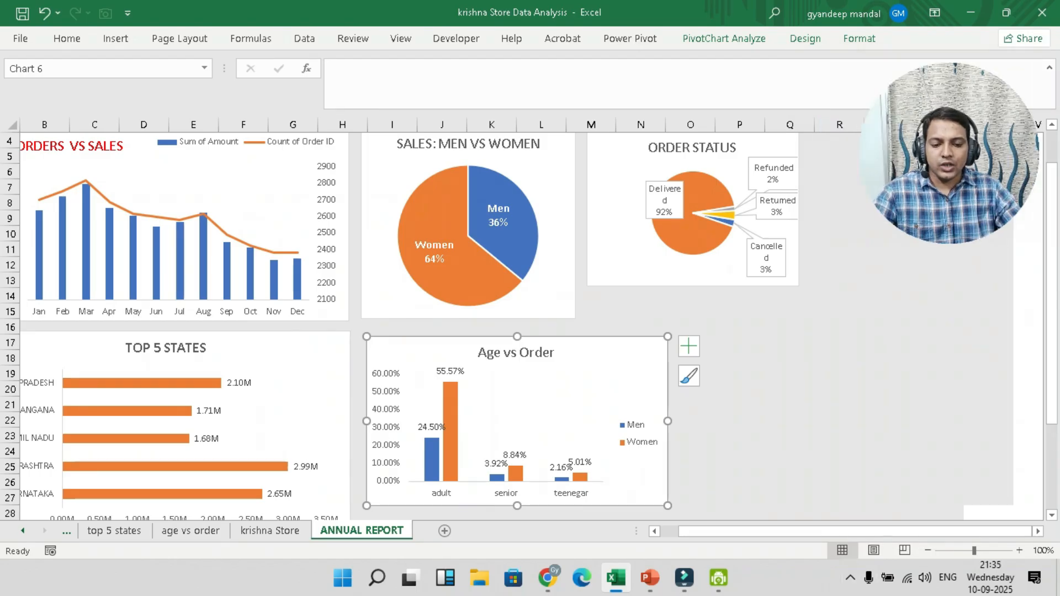
Check the sample questions in PowerPoint, then return to Excel and insert a PivotTable of the krishna Store data on a new worksheet
{"action": "left_click", "coordinate": [649, 578]}
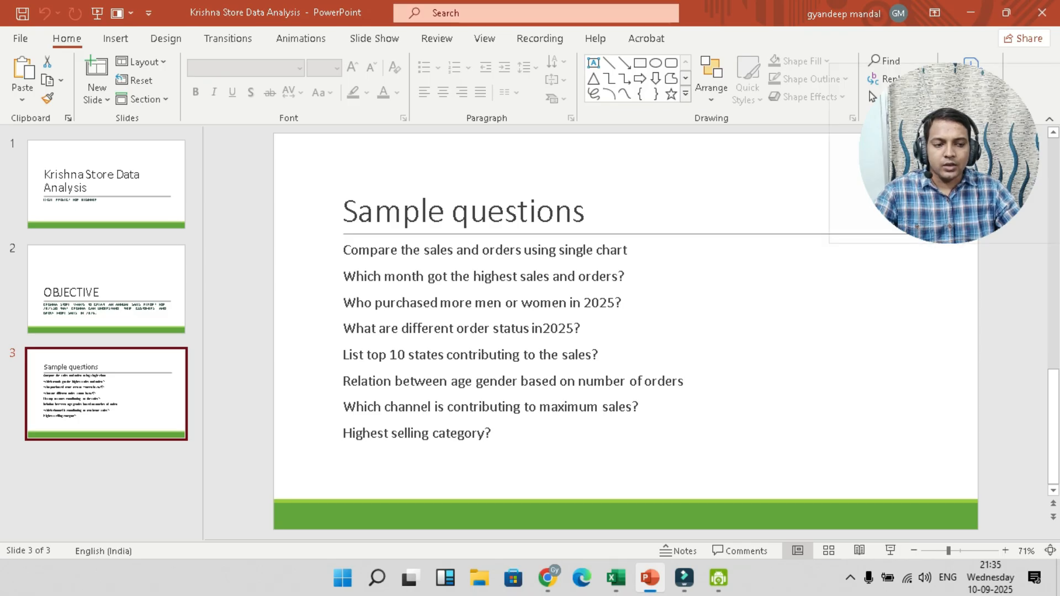
{"action": "key", "text": "alt+Tab"}
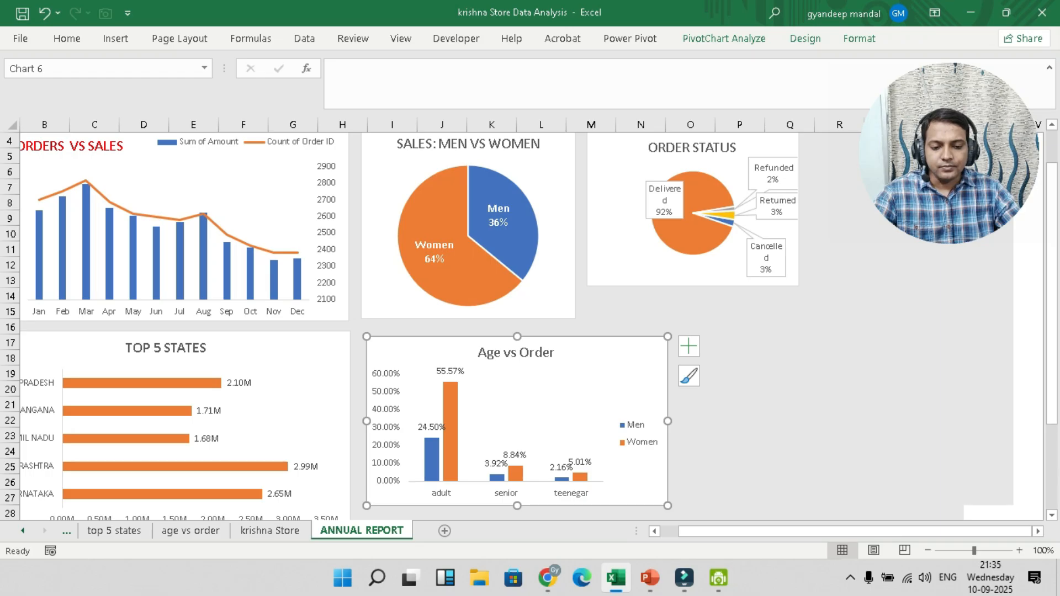
{"action": "left_click", "coordinate": [270, 530]}
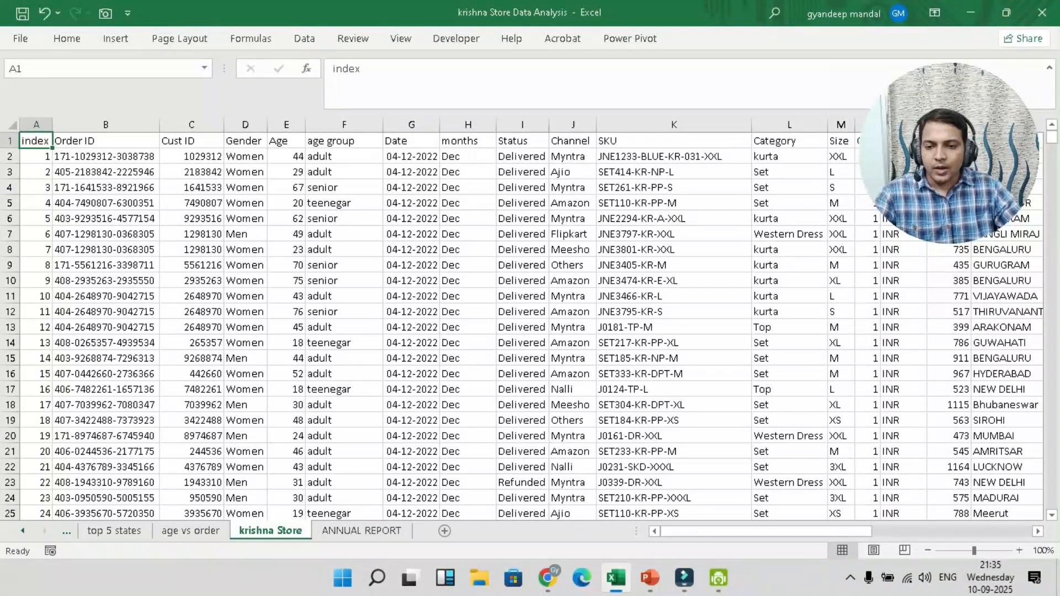
{"action": "left_click", "coordinate": [116, 38]}
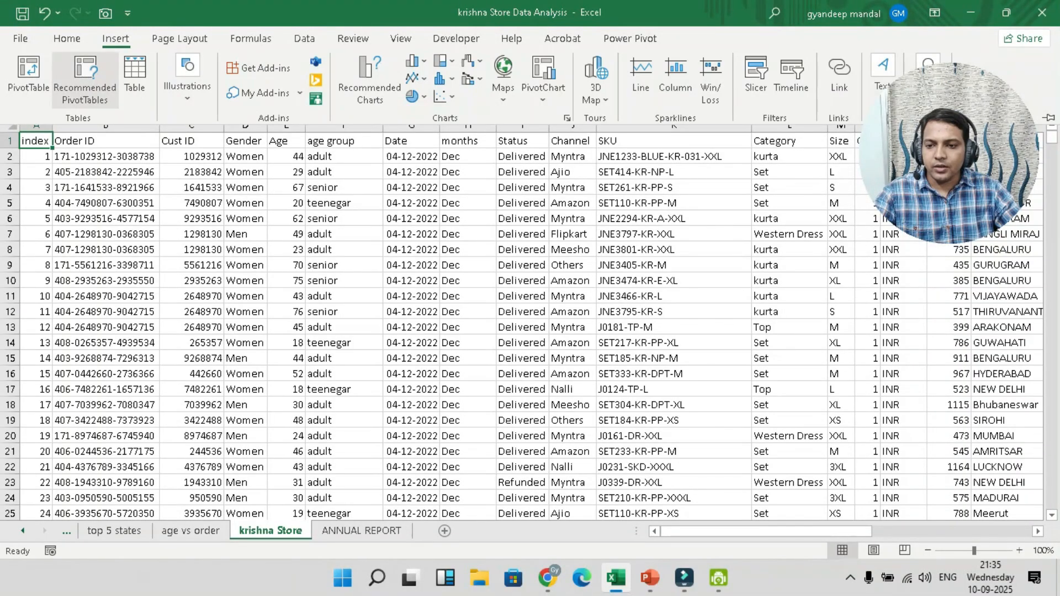
{"action": "left_click", "coordinate": [28, 71]}
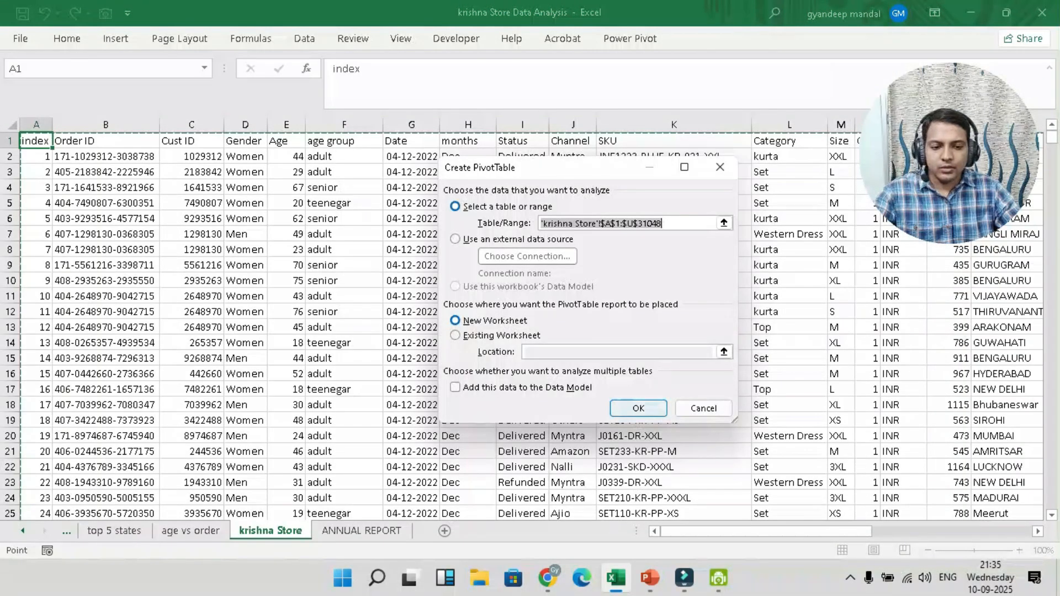
{"action": "left_click", "coordinate": [639, 408]}
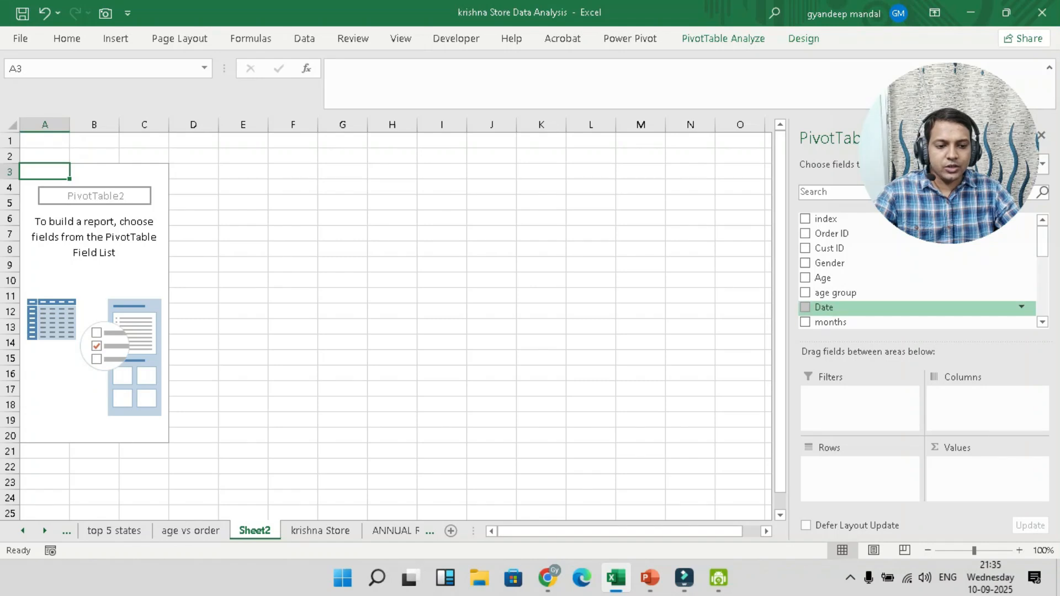
Set Channel as the pivot table's rows and the count of Order ID as its values
{"action": "scroll", "coordinate": [911, 296], "scroll_direction": "down", "scroll_amount": 5}
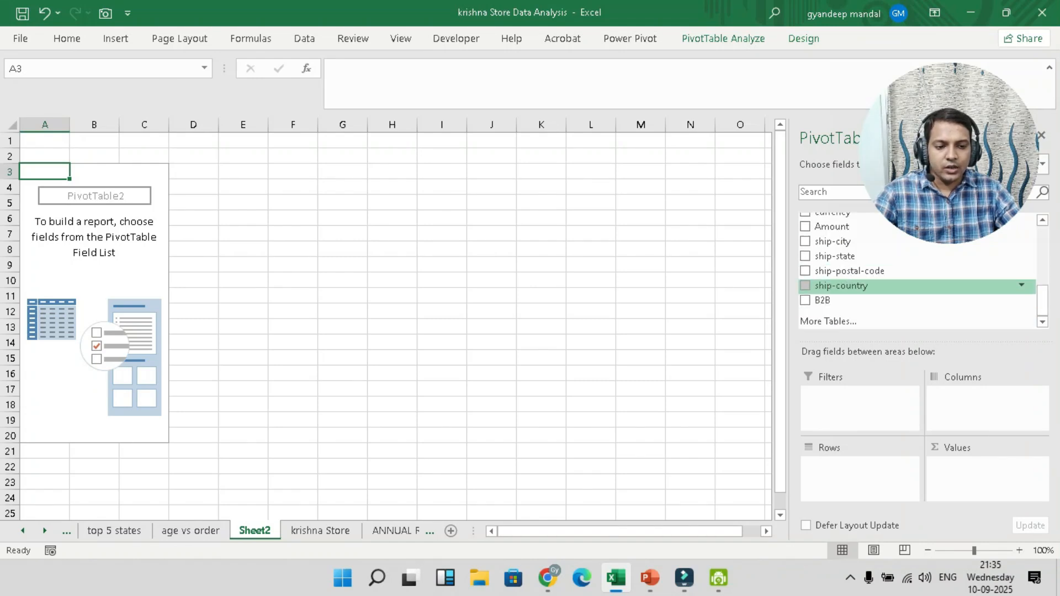
{"action": "scroll", "coordinate": [911, 293], "scroll_direction": "up", "scroll_amount": 5}
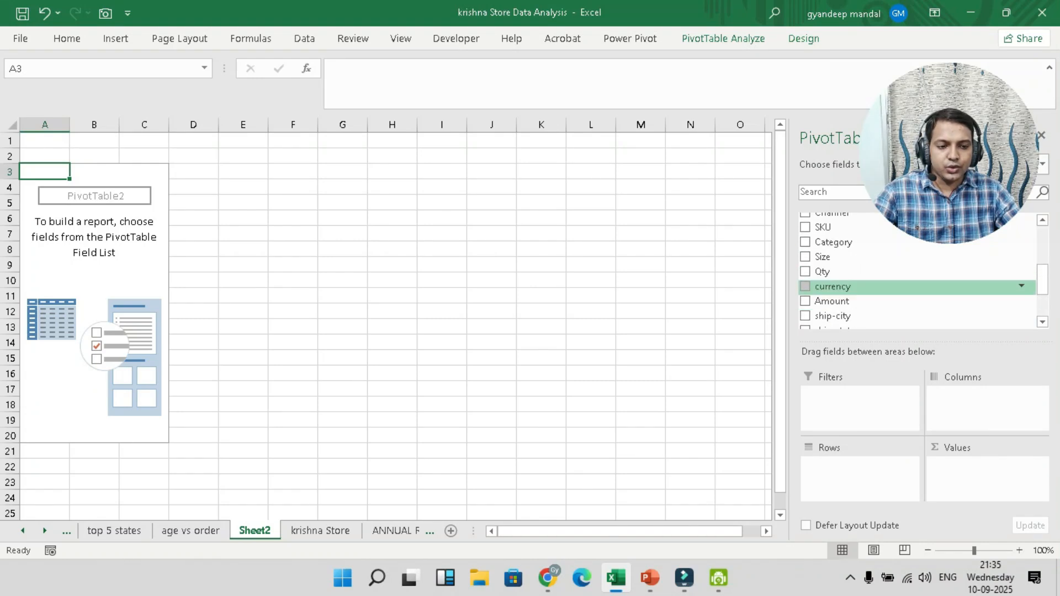
{"action": "scroll", "coordinate": [911, 287], "scroll_direction": "up", "scroll_amount": 5}
{"action": "left_click", "coordinate": [911, 287]}
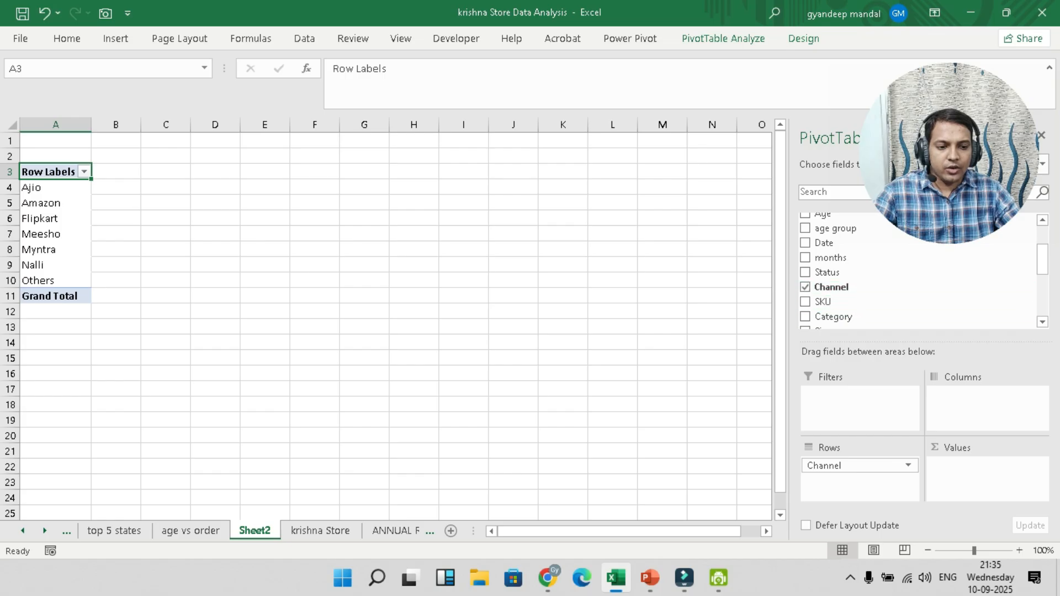
{"action": "scroll", "coordinate": [916, 302], "scroll_direction": "down", "scroll_amount": 2}
{"action": "scroll", "coordinate": [916, 301], "scroll_direction": "up", "scroll_amount": 4}
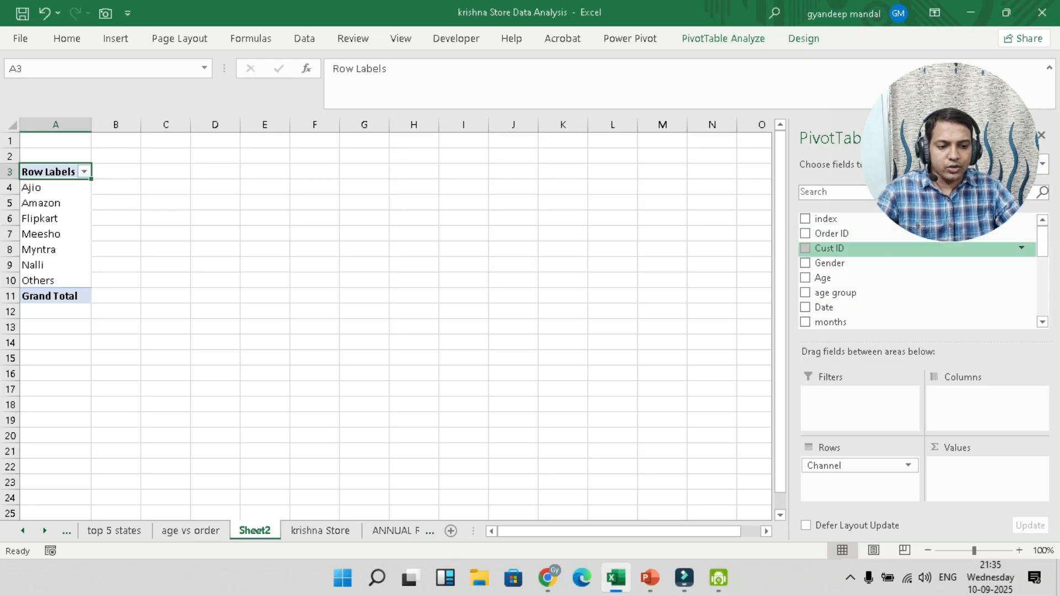
{"action": "left_click_drag", "start_coordinate": [832, 234], "coordinate": [977, 468]}
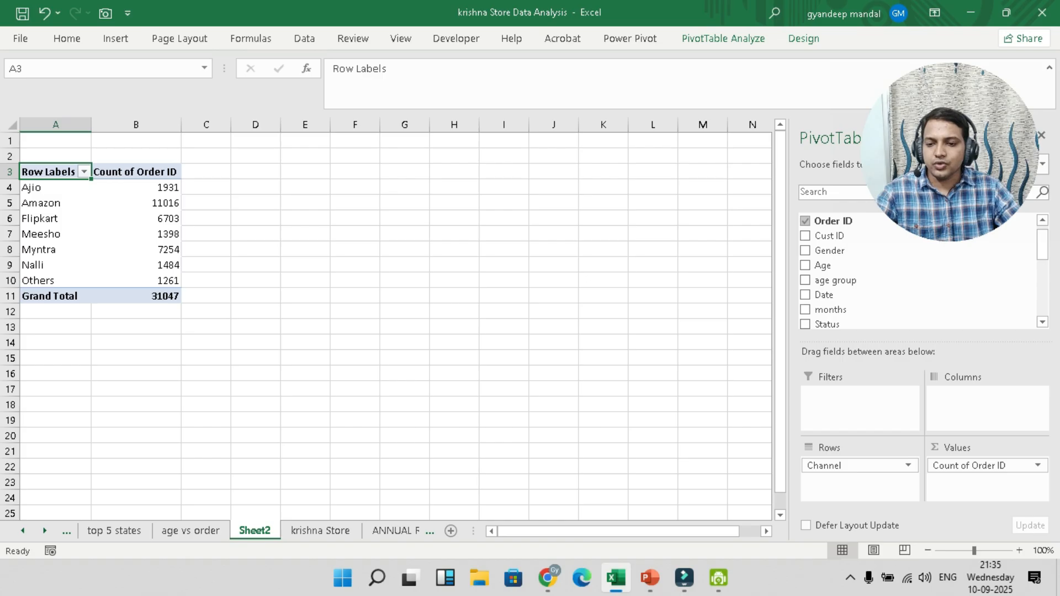
Show the channel order counts as % of Grand Total
{"action": "right_click", "coordinate": [143, 189]}
{"action": "mouse_move", "coordinate": [220, 341]}
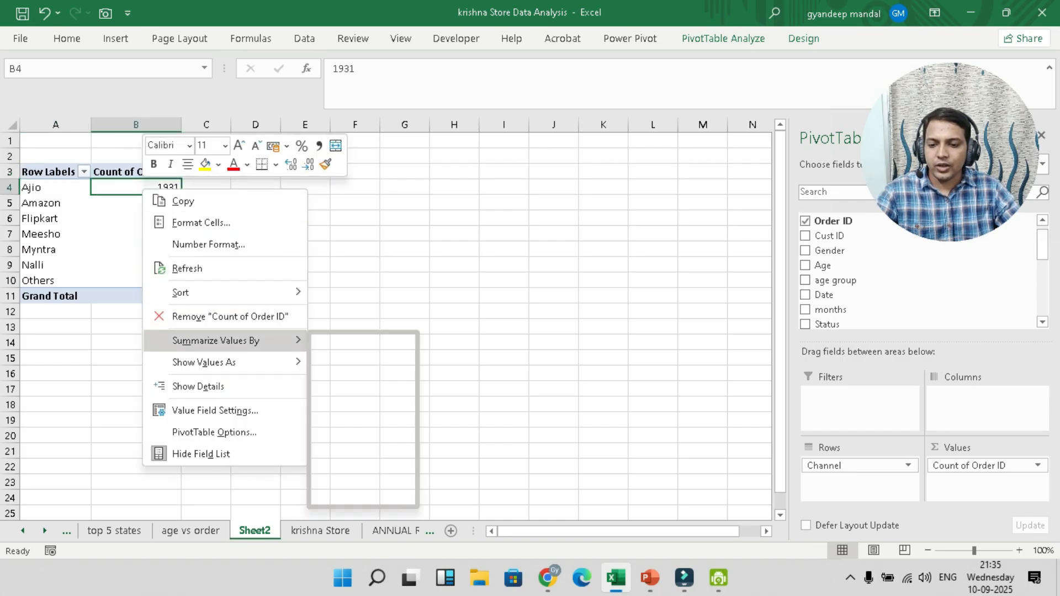
{"action": "mouse_move", "coordinate": [221, 293]}
{"action": "mouse_move", "coordinate": [221, 363]}
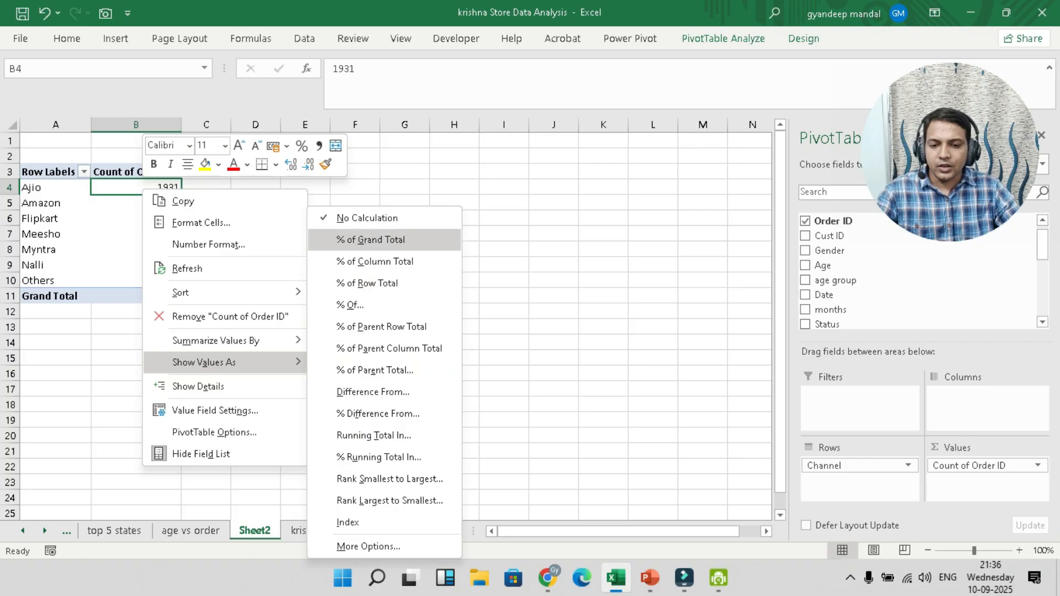
{"action": "left_click", "coordinate": [369, 239]}
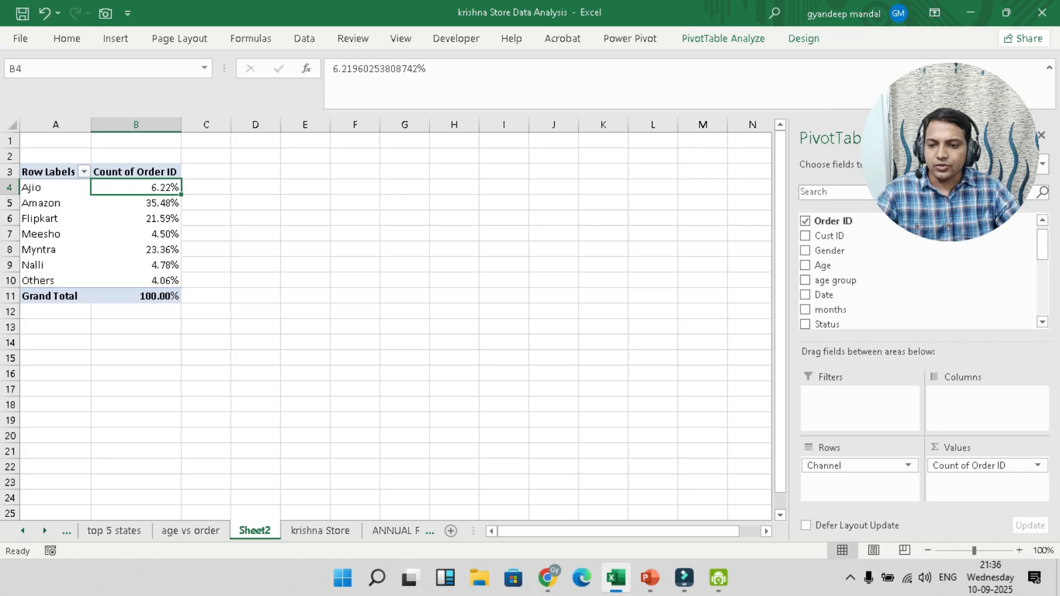
Turn off the grand totals for rows and columns in the channel pivot table
{"action": "left_click", "coordinate": [55, 296]}
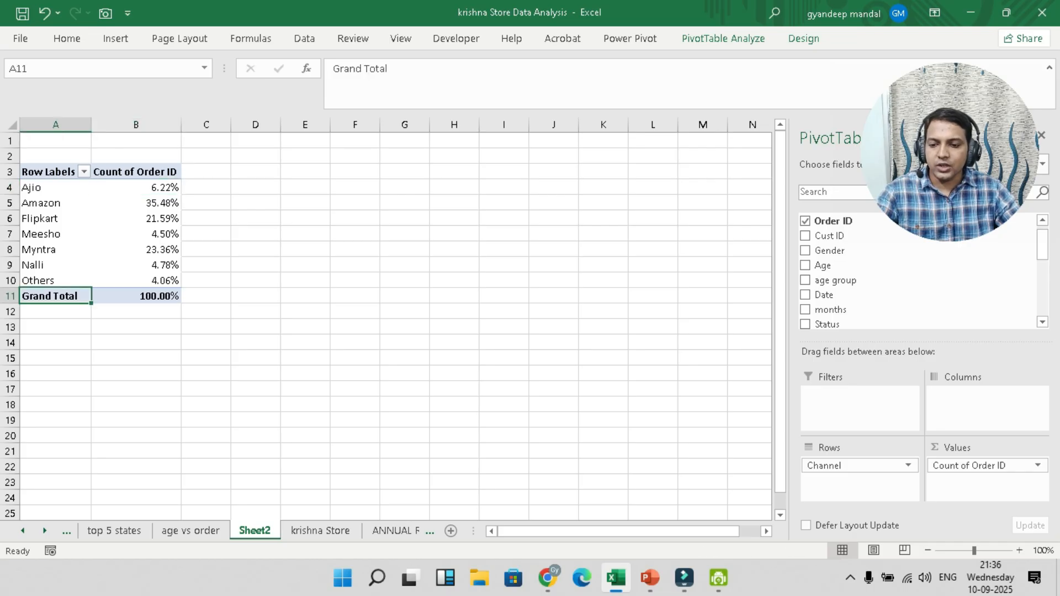
{"action": "left_click_drag", "start_coordinate": [56, 297], "coordinate": [136, 297]}
{"action": "left_click", "coordinate": [803, 38]}
{"action": "left_click", "coordinate": [66, 80]}
{"action": "left_click", "coordinate": [138, 130]}
{"action": "left_click", "coordinate": [136, 327]}
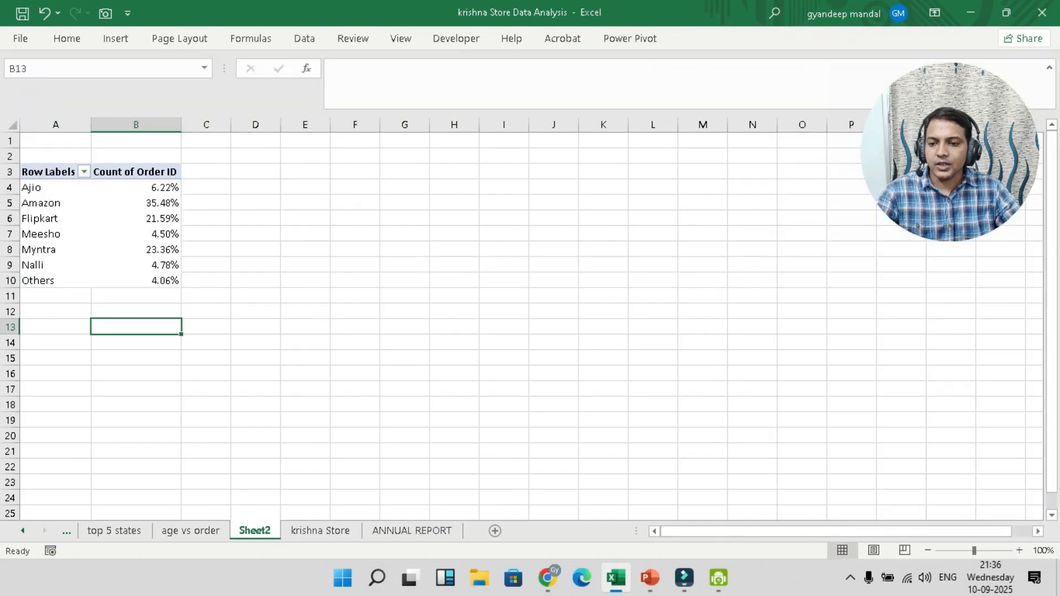
Insert a pie pivot chart from the channel percentages in the pivot table
{"action": "left_click_drag", "start_coordinate": [55, 188], "coordinate": [135, 281]}
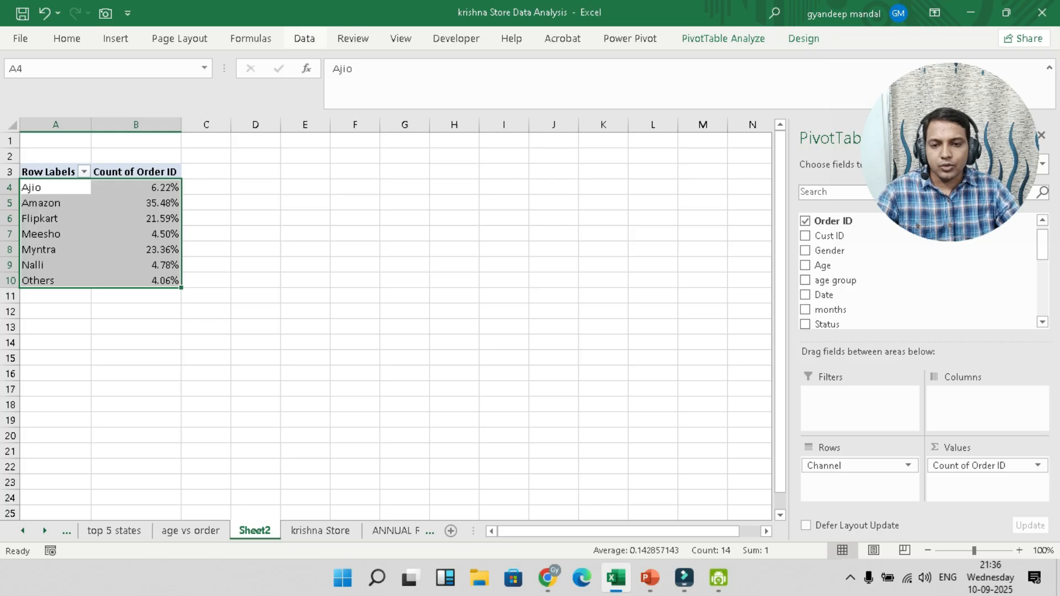
{"action": "left_click", "coordinate": [115, 38]}
{"action": "left_click", "coordinate": [369, 77]}
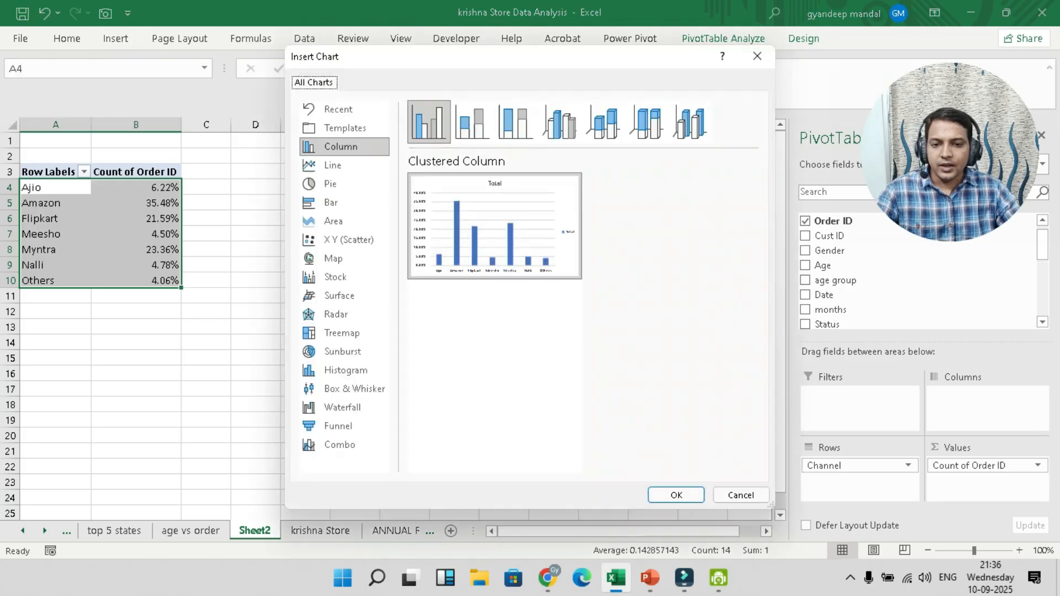
{"action": "left_click", "coordinate": [331, 184]}
{"action": "mouse_move", "coordinate": [486, 226]}
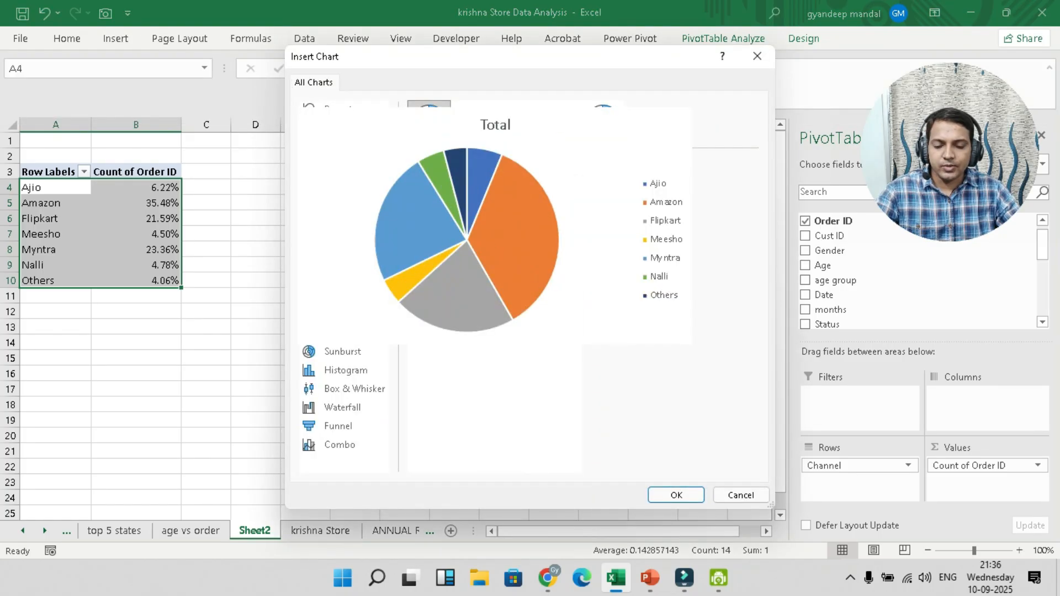
{"action": "left_click", "coordinate": [676, 495]}
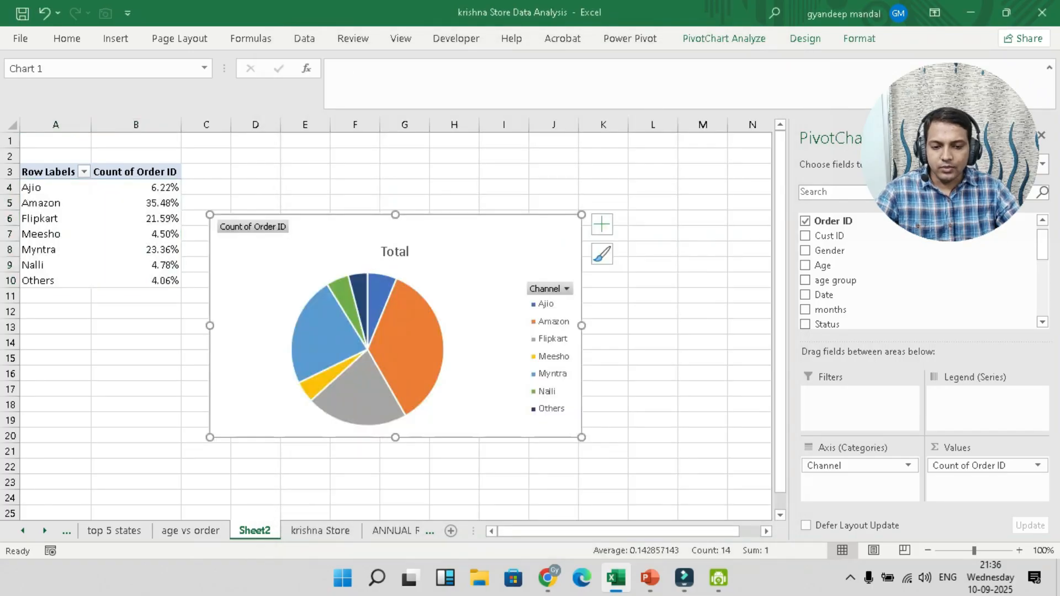
Add data callout labels to the channel pie chart
{"action": "left_click", "coordinate": [602, 224]}
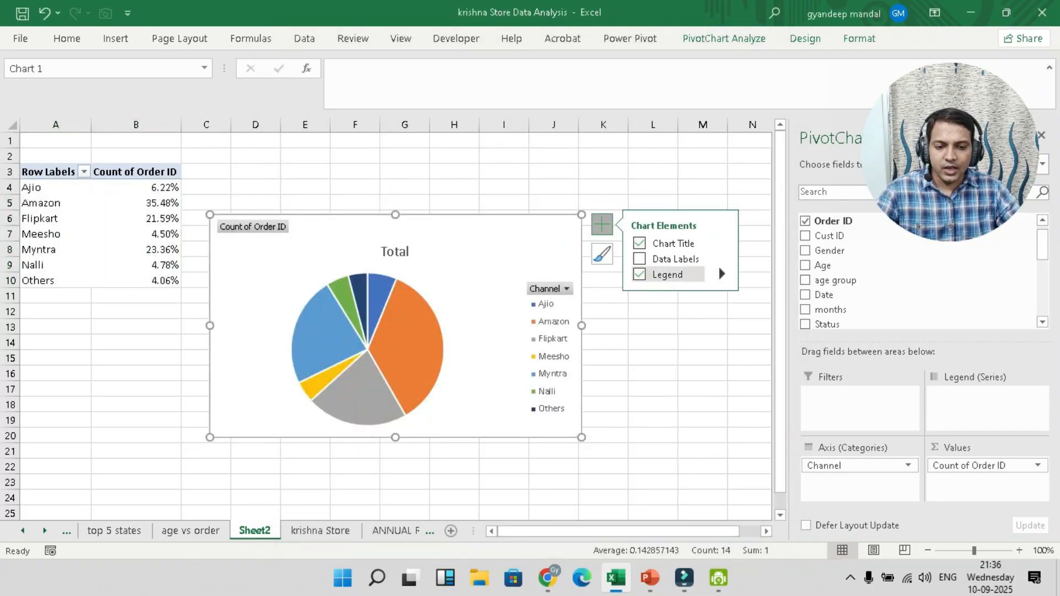
{"action": "left_click", "coordinate": [639, 259]}
{"action": "left_click", "coordinate": [722, 257]}
{"action": "left_click", "coordinate": [774, 337]}
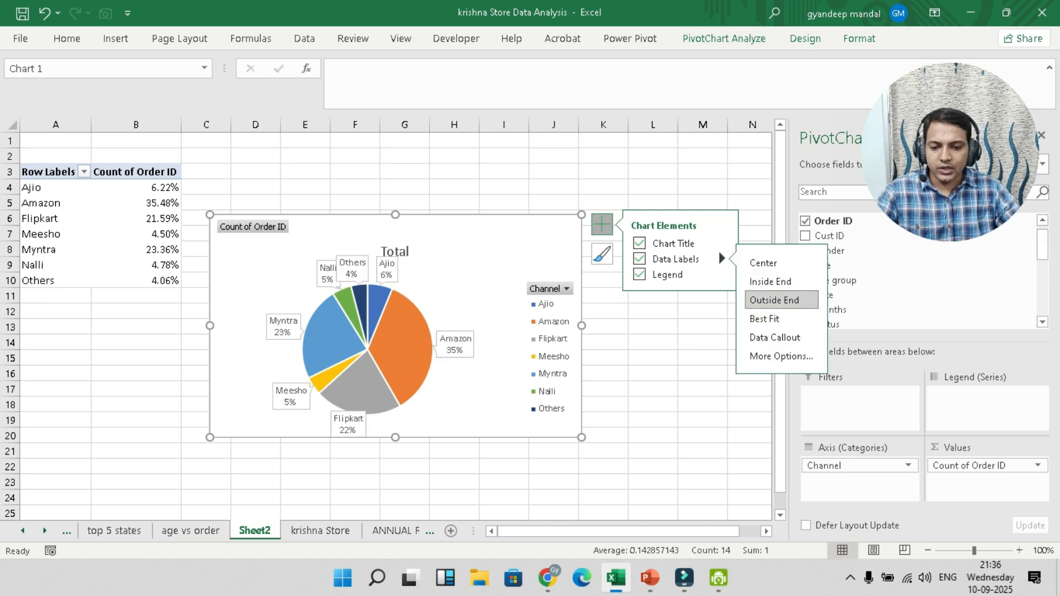
Hide all field buttons on the channel pie chart
{"action": "left_click", "coordinate": [551, 288]}
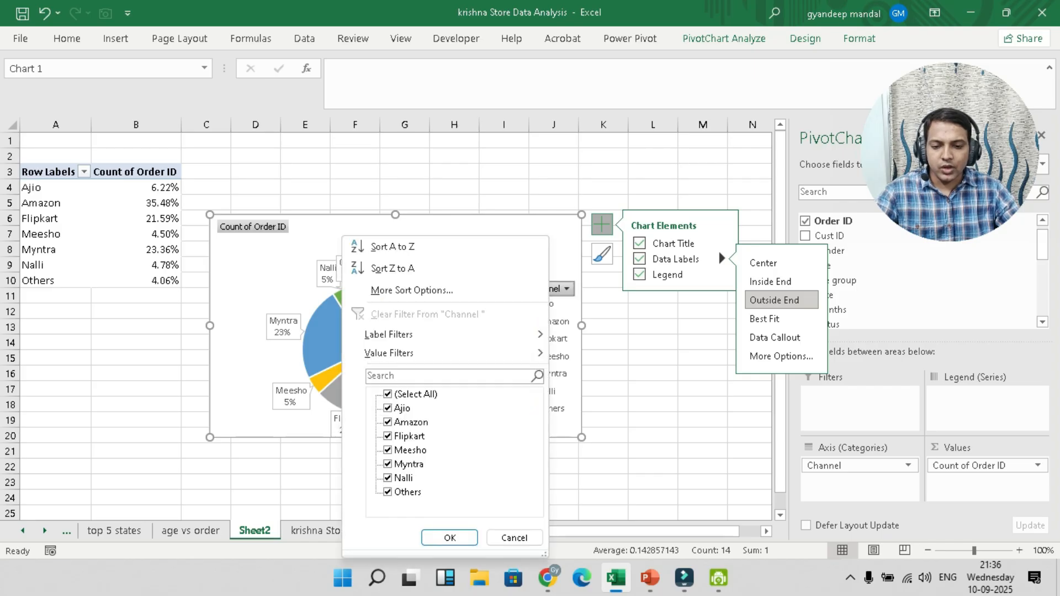
{"action": "left_click", "coordinate": [562, 289]}
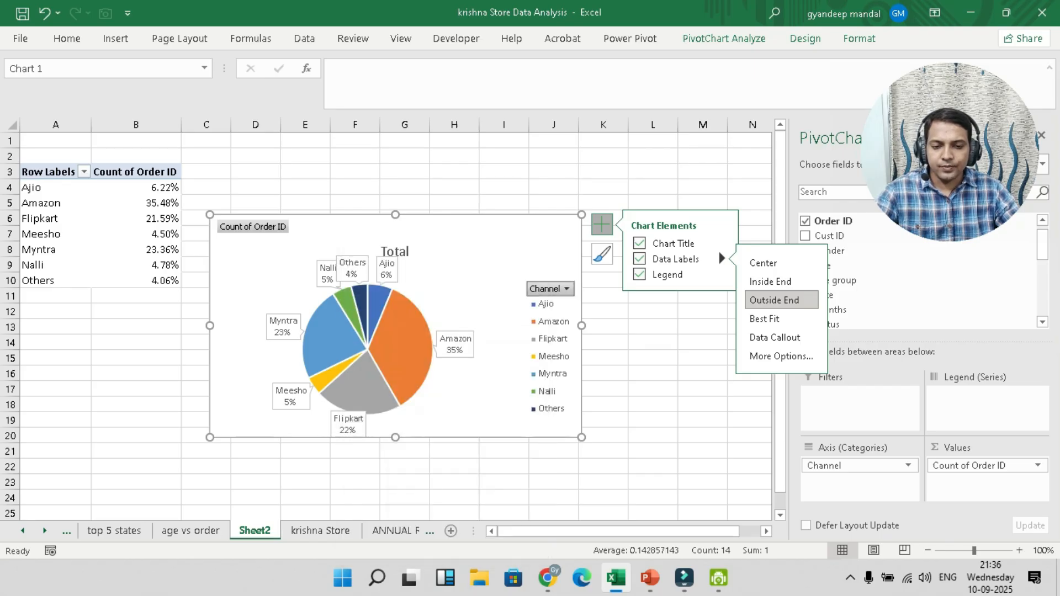
{"action": "left_click", "coordinate": [566, 288]}
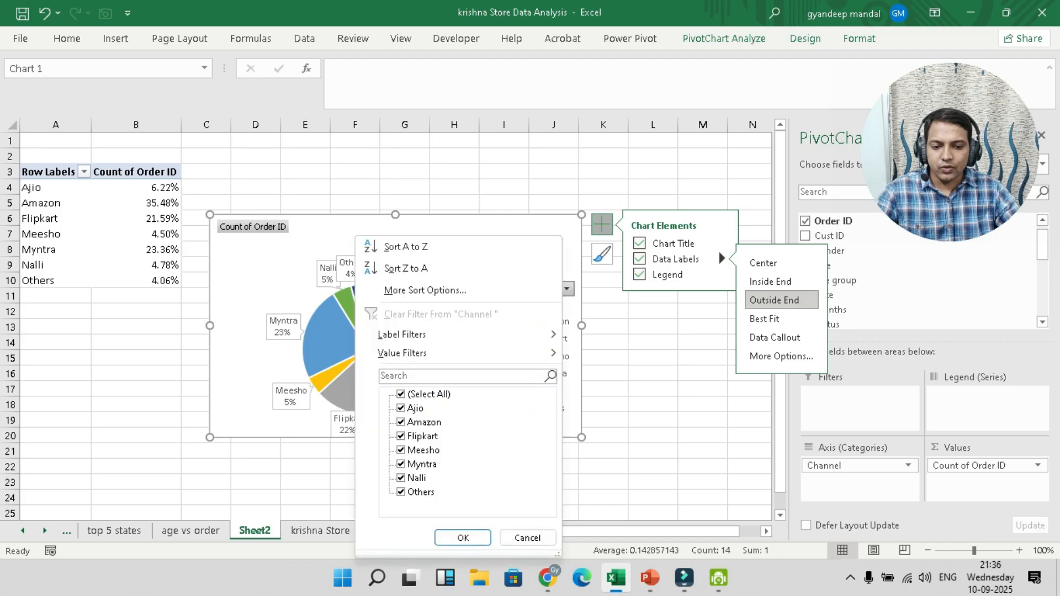
{"action": "left_click", "coordinate": [567, 289]}
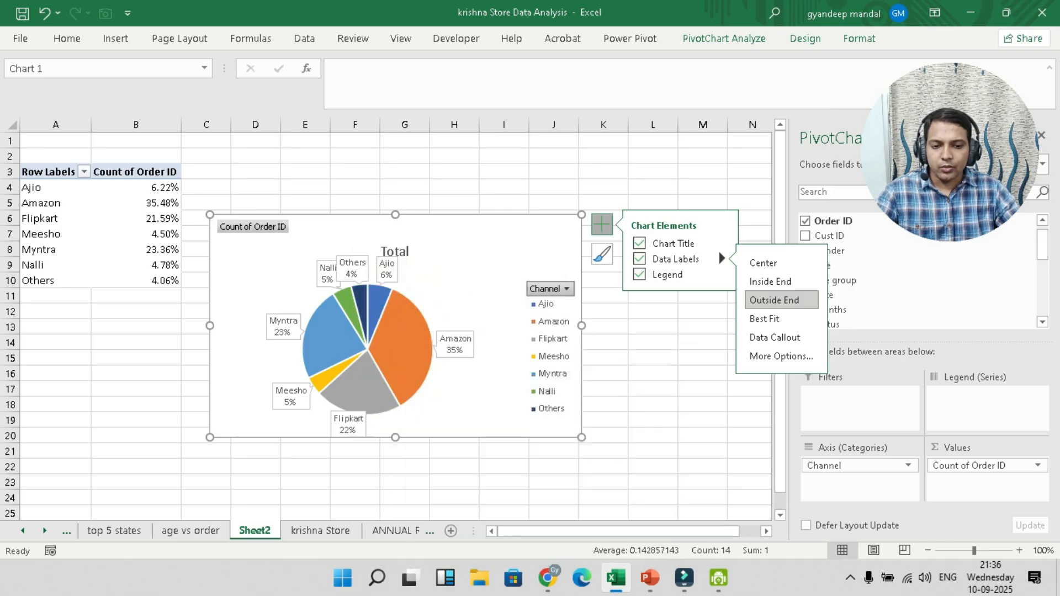
{"action": "right_click", "coordinate": [547, 289]}
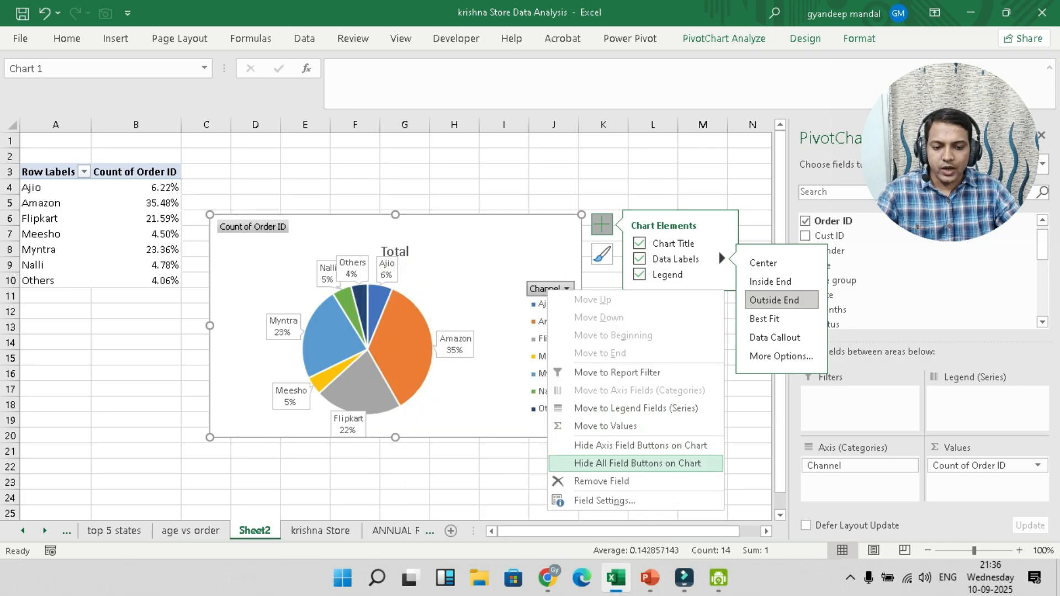
{"action": "left_click", "coordinate": [637, 463]}
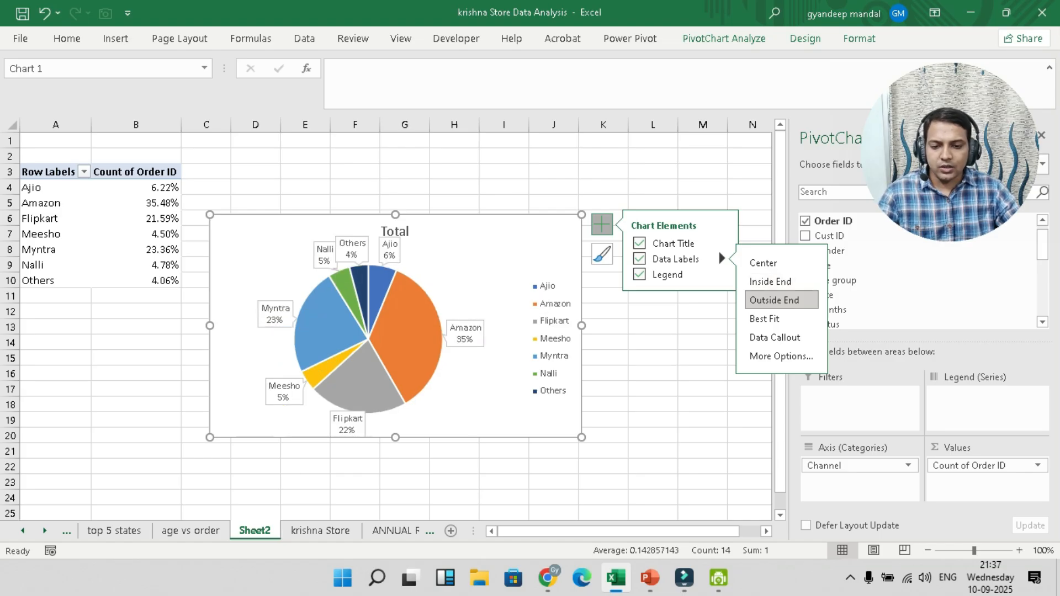
Change the pie chart's title to "sale: channel vs order"
{"action": "left_click", "coordinate": [394, 232]}
{"action": "double_click", "coordinate": [399, 231]}
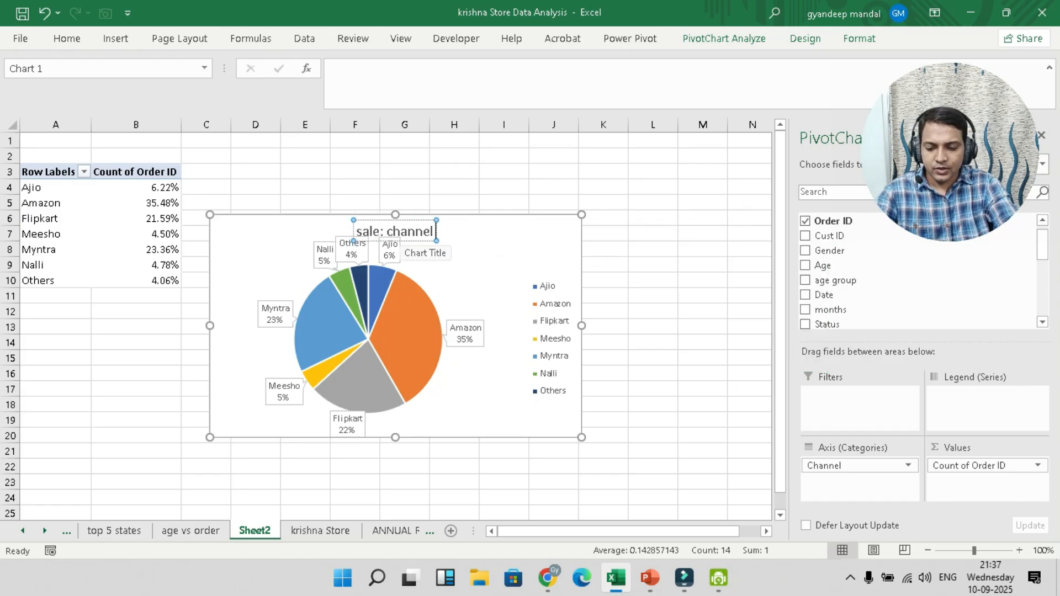
{"action": "type", "text": "vs order"}
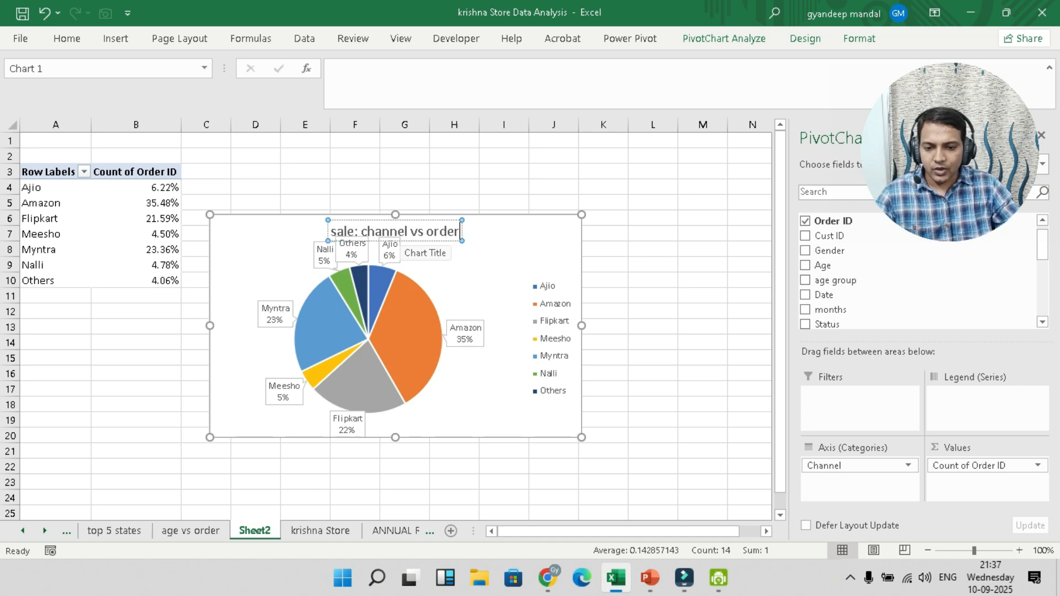
{"action": "left_click", "coordinate": [503, 246]}
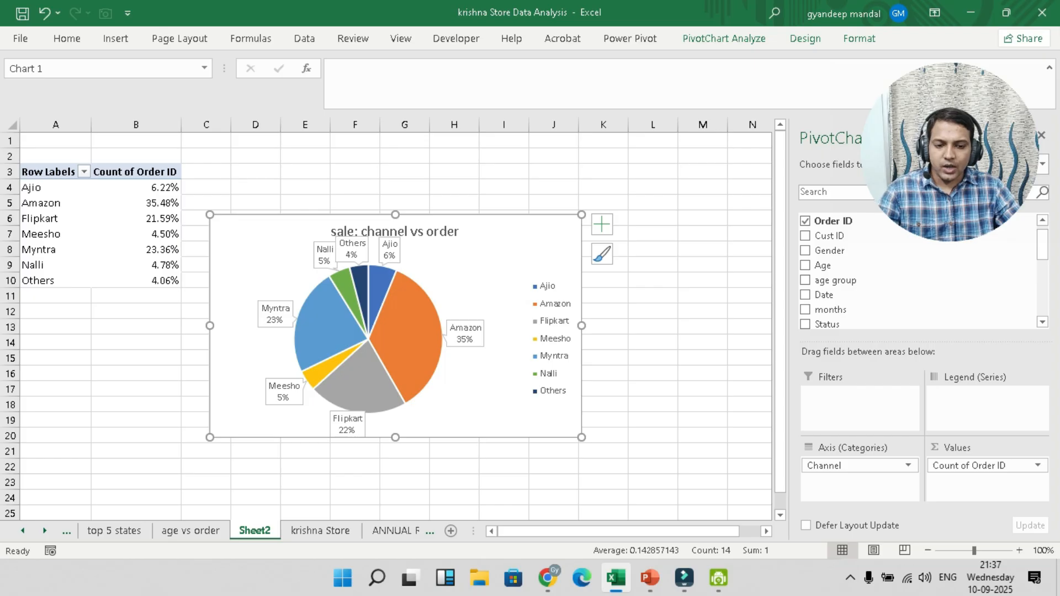
Narrow the channel chart to about 11.75 cm and rotate the pie to a first slice angle of about 82°
{"action": "left_click_drag", "start_coordinate": [581, 326], "coordinate": [553, 326]}
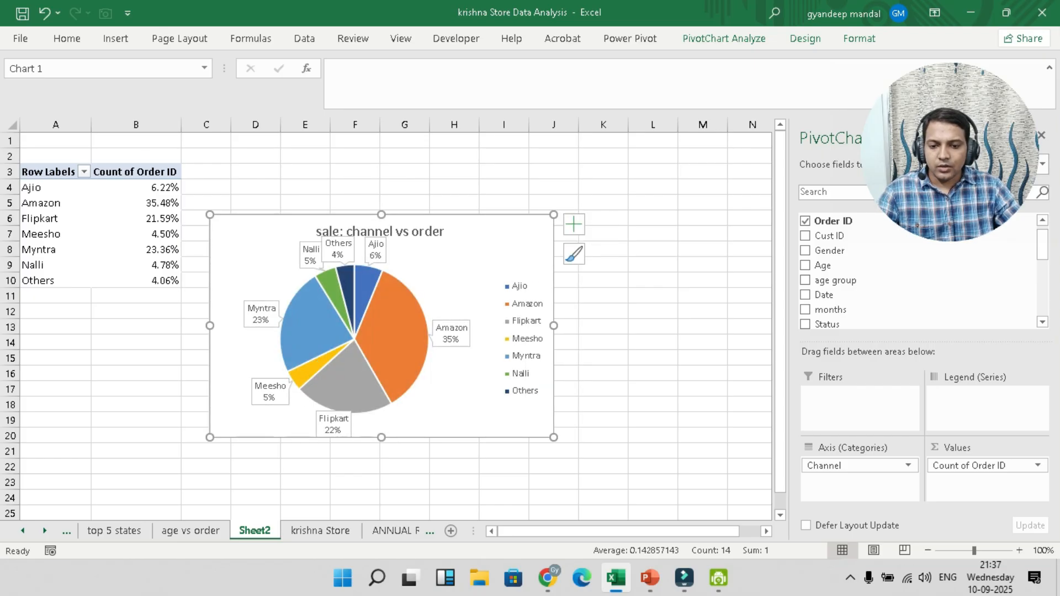
{"action": "left_click", "coordinate": [381, 331]}
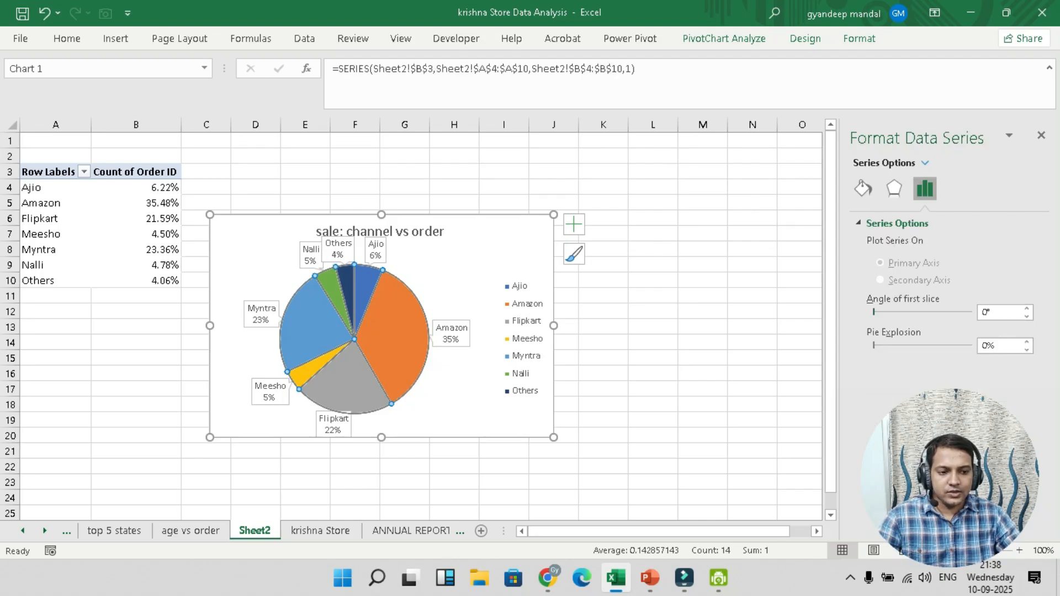
{"action": "left_click_drag", "start_coordinate": [876, 312], "coordinate": [895, 312]}
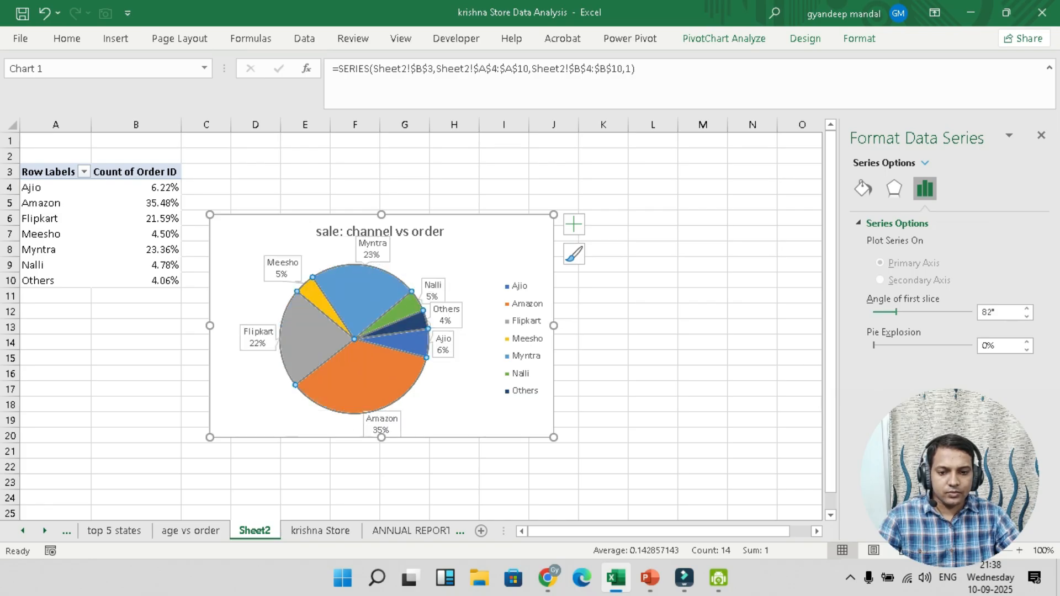
{"action": "key", "text": "Escape"}
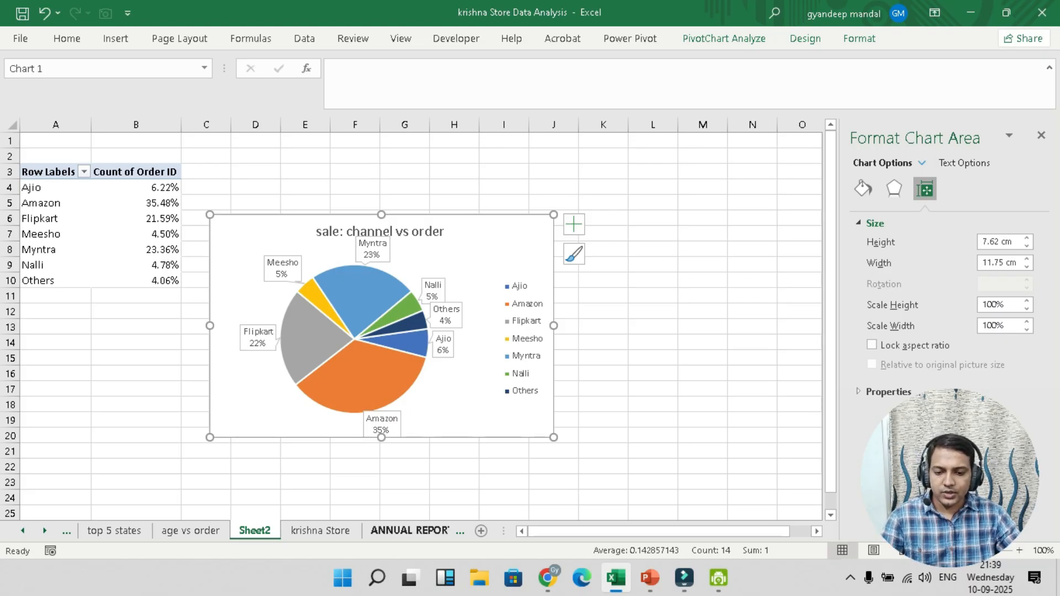
Paste the channel pie chart into the ANNUAL REPORT sheet, in the empty space beside the Age vs Order chart
{"action": "left_click", "coordinate": [411, 531]}
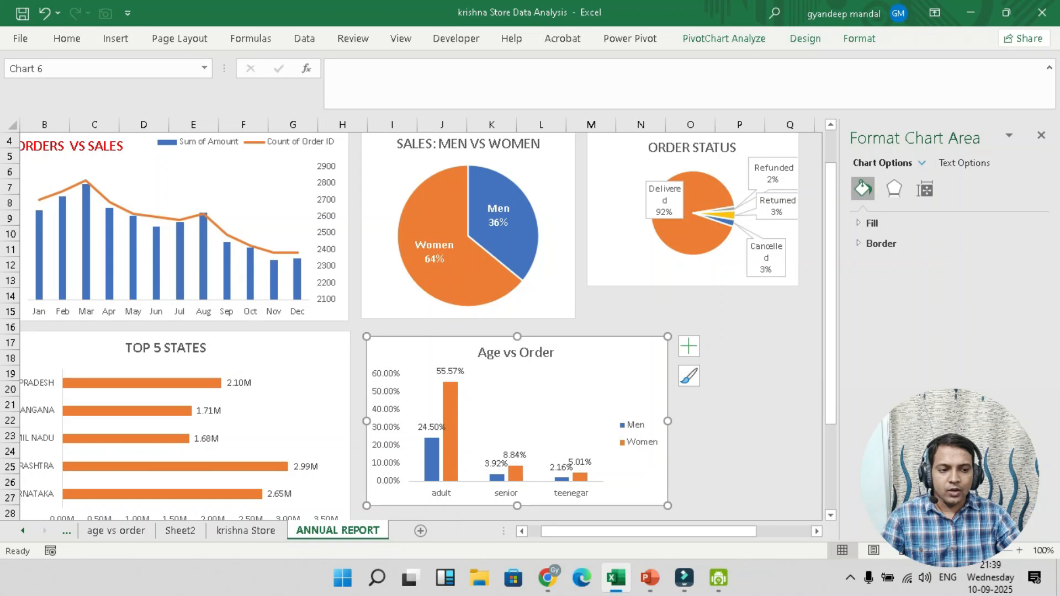
{"action": "left_click", "coordinate": [1041, 135]}
{"action": "left_click", "coordinate": [789, 373]}
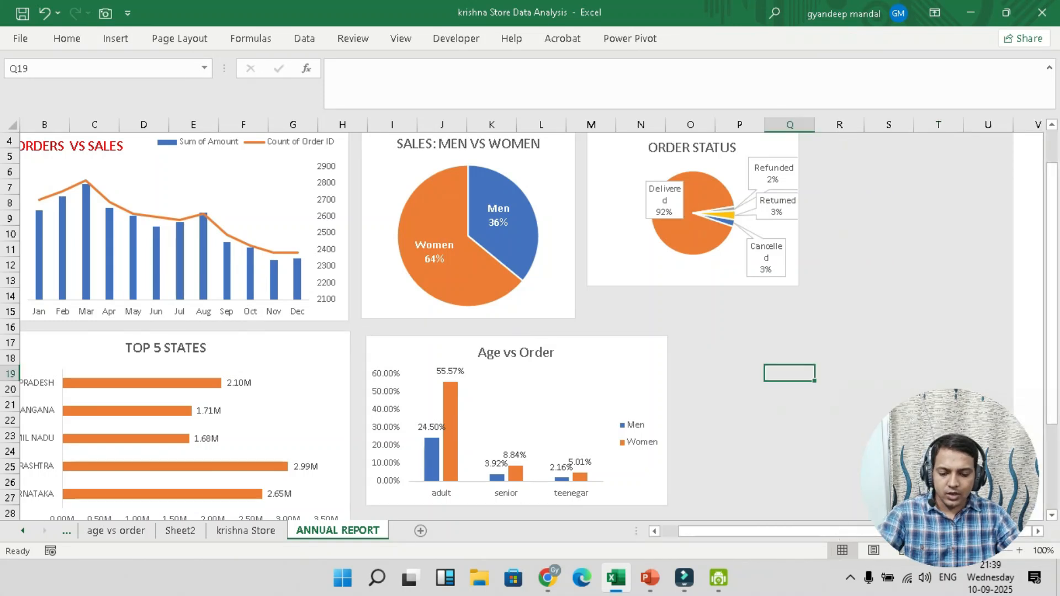
{"action": "key", "text": "ctrl+v"}
{"action": "left_click_drag", "start_coordinate": [838, 389], "coordinate": [783, 340]}
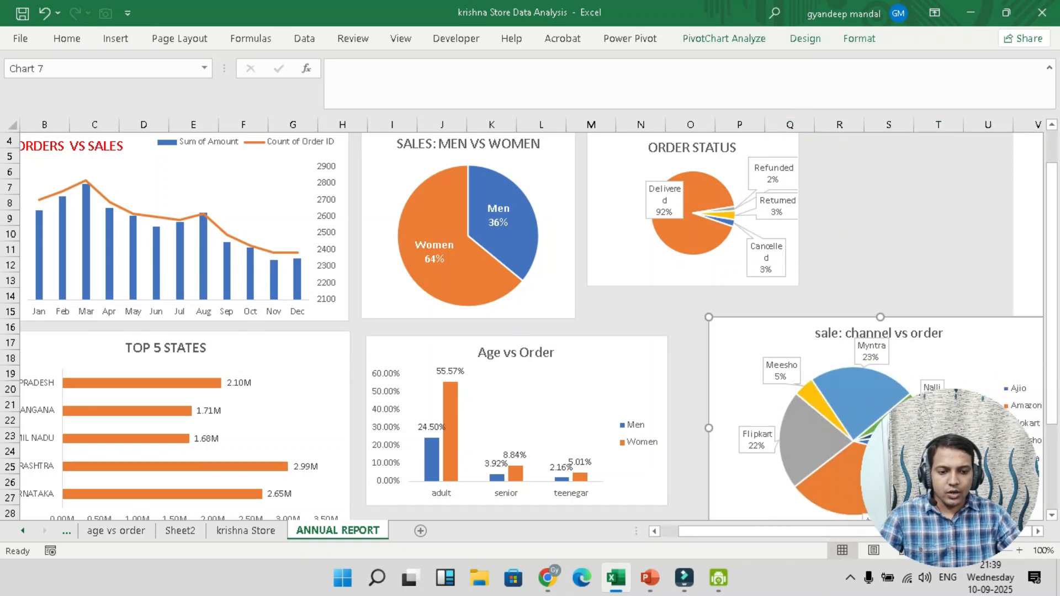
Shrink the pasted channel chart and position it between the Age vs Order chart and the report area's outer edge, below ORDER STATUS
{"action": "mouse_move", "coordinate": [709, 317]}
{"action": "left_mouse_down"}
{"action": "mouse_move", "coordinate": [783, 336]}
{"action": "mouse_move", "coordinate": [687, 326]}
{"action": "mouse_move", "coordinate": [714, 315]}
{"action": "left_mouse_up"}
{"action": "left_click_drag", "start_coordinate": [976, 461], "coordinate": [989, 114]}
{"action": "left_click", "coordinate": [803, 390]}
{"action": "left_click_drag", "start_coordinate": [803, 390], "coordinate": [793, 396]}
{"action": "scroll", "coordinate": [793, 396], "scroll_direction": "up", "scroll_amount": 1}
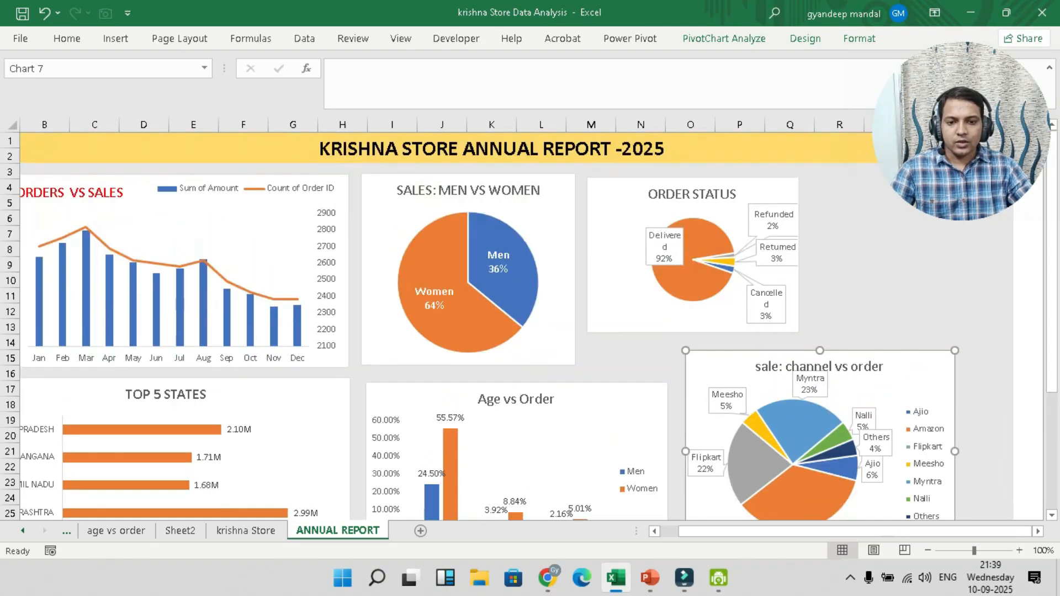
{"action": "left_click", "coordinate": [552, 458]}
{"action": "left_click_drag", "start_coordinate": [552, 458], "coordinate": [556, 444]}
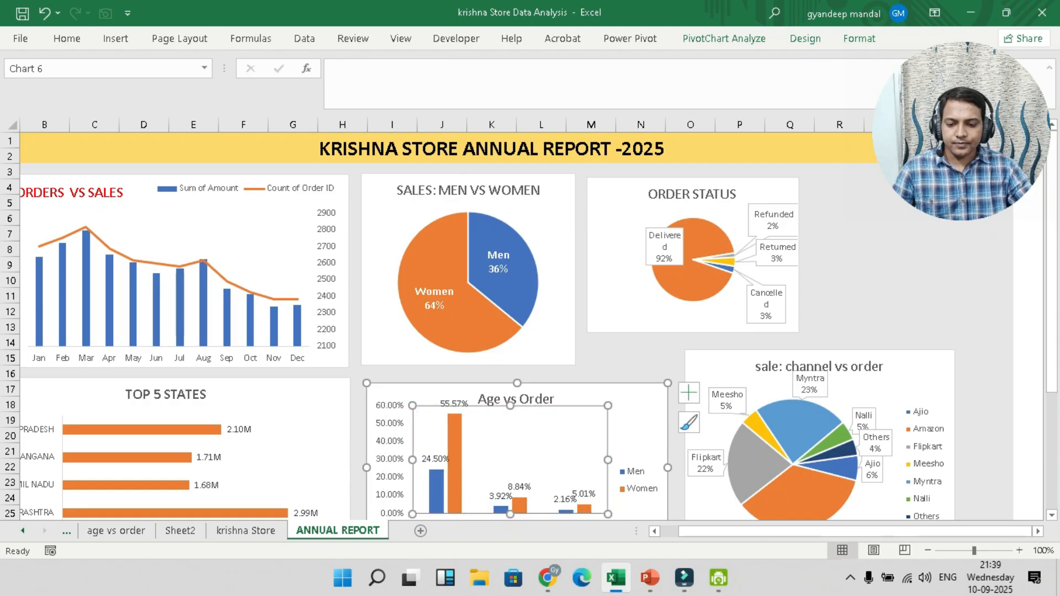
{"action": "key", "text": "ctrl+z"}
Nudge the Age vs Order and TOP 5 STATES charts upward, and slightly enlarge the ORDER STATUS chart
{"action": "left_click_drag", "start_coordinate": [585, 406], "coordinate": [584, 396]}
{"action": "left_click_drag", "start_coordinate": [271, 406], "coordinate": [271, 399]}
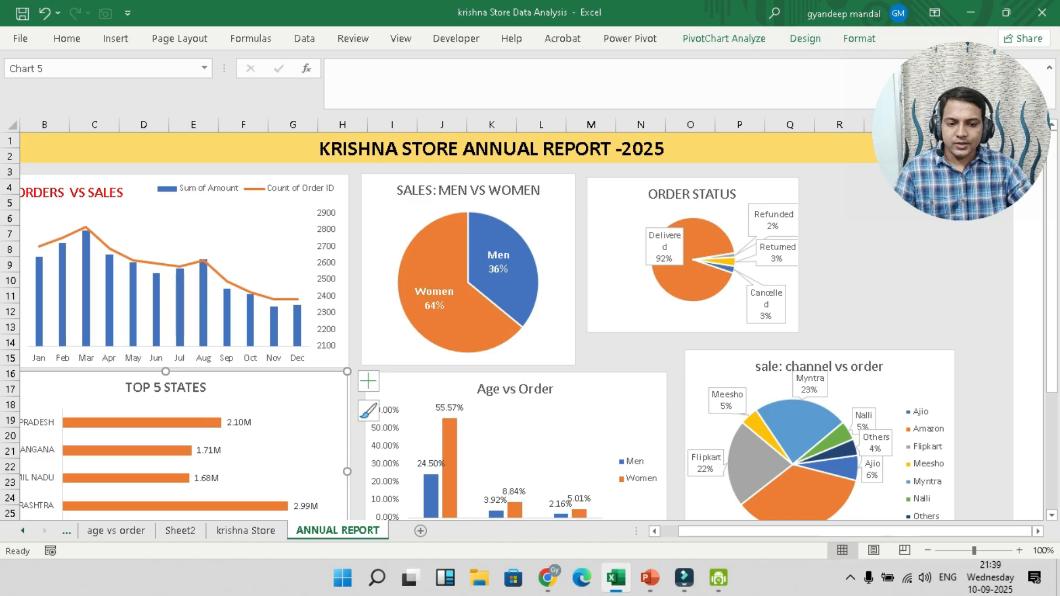
{"action": "left_click", "coordinate": [618, 215]}
{"action": "left_click_drag", "start_coordinate": [796, 333], "coordinate": [820, 341]}
{"action": "left_click_drag", "start_coordinate": [704, 178], "coordinate": [704, 175]}
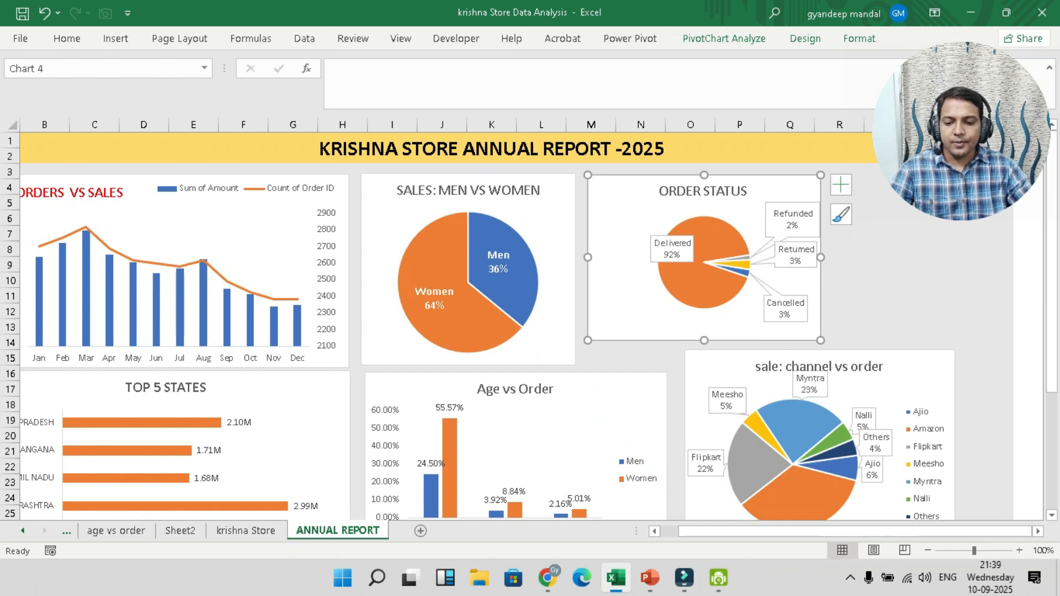
{"action": "left_click", "coordinate": [246, 531]}
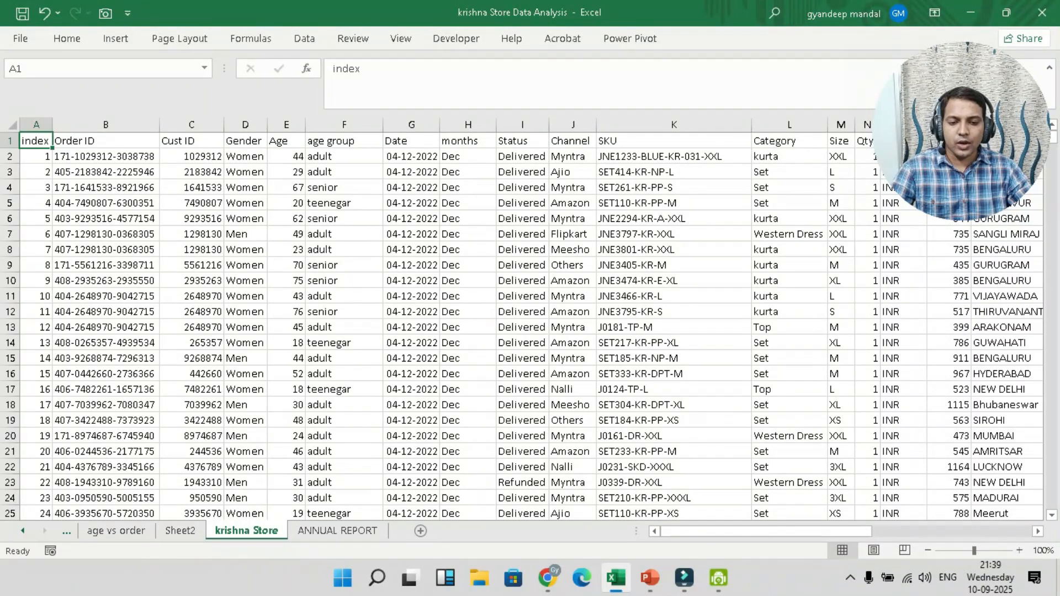
{"action": "left_click", "coordinate": [337, 530]}
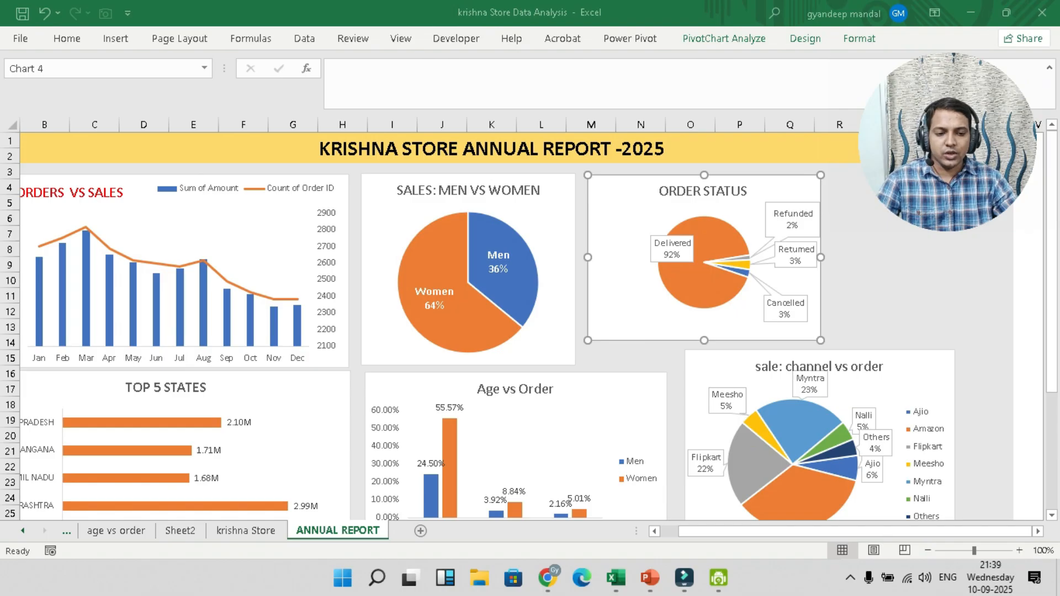
{"action": "scroll", "coordinate": [585, 339], "scroll_direction": "down", "scroll_amount": 1}
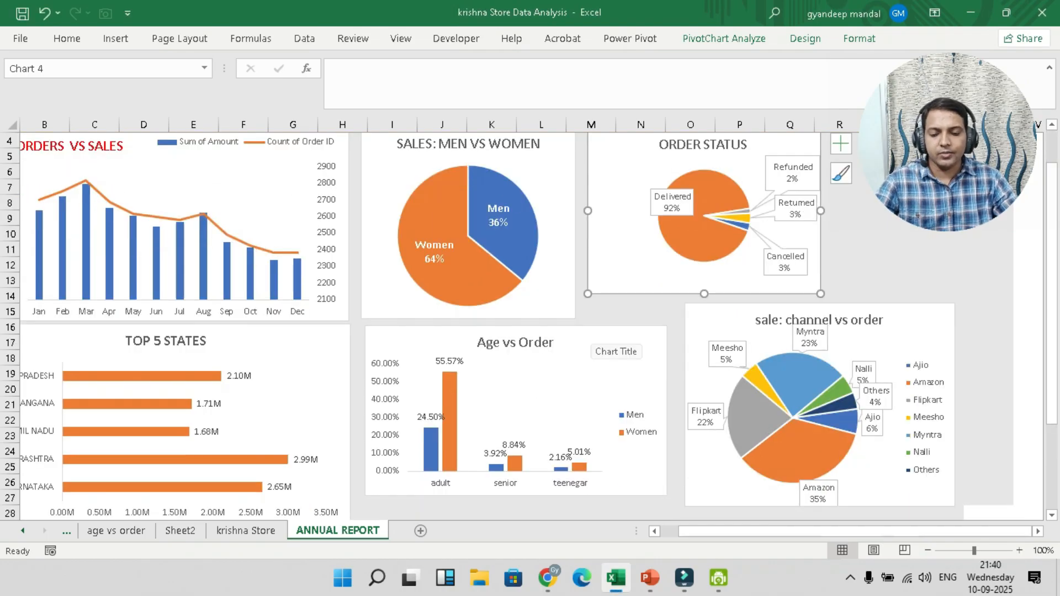
{"action": "left_click", "coordinate": [888, 264]}
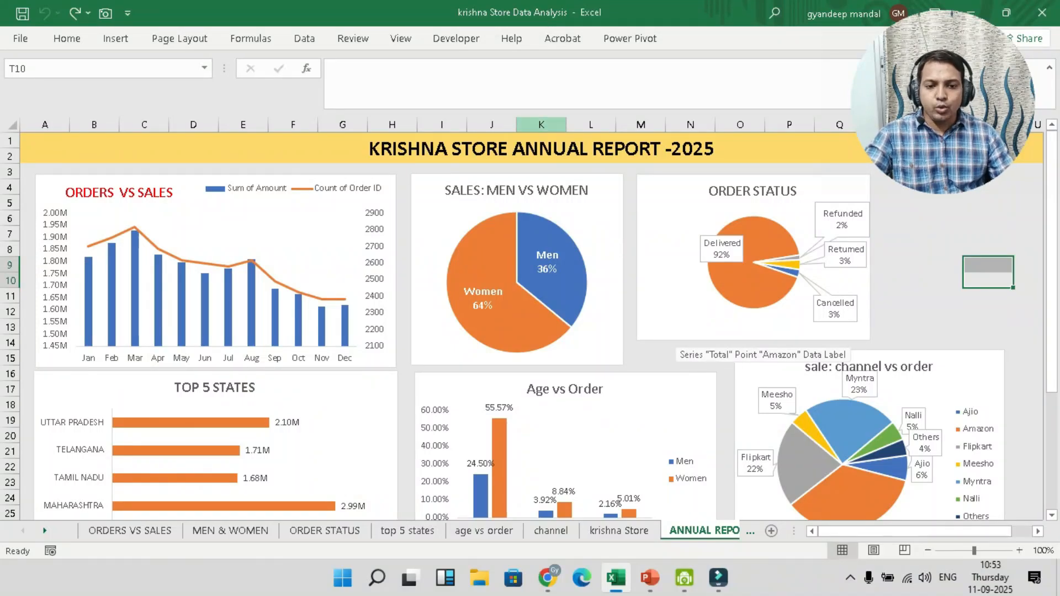
Zoom the ANNUAL REPORT sheet out to 90%
{"action": "left_click", "coordinate": [927, 550]}
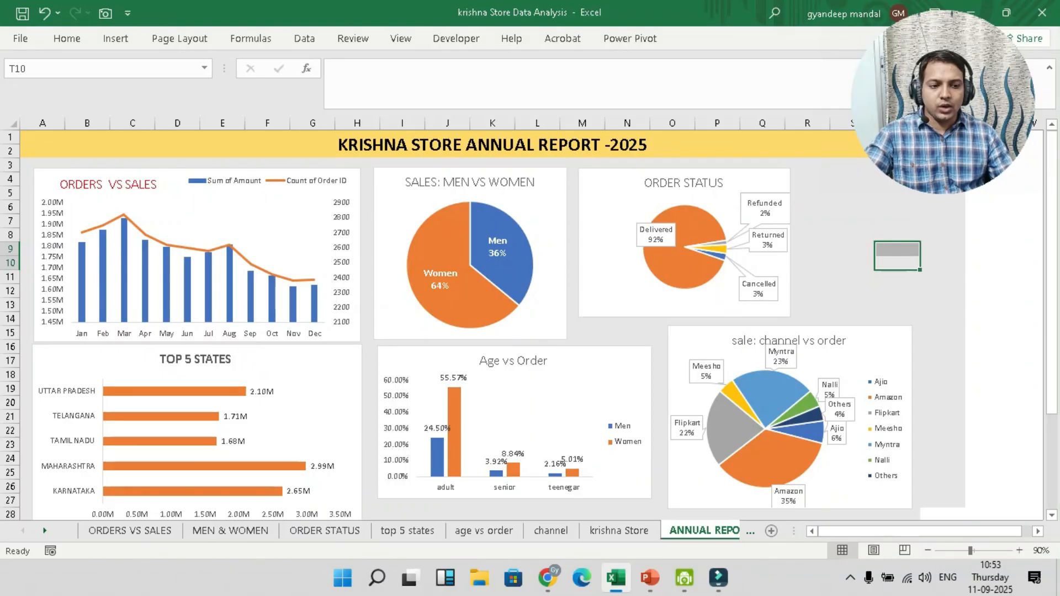
{"action": "left_click", "coordinate": [852, 220]}
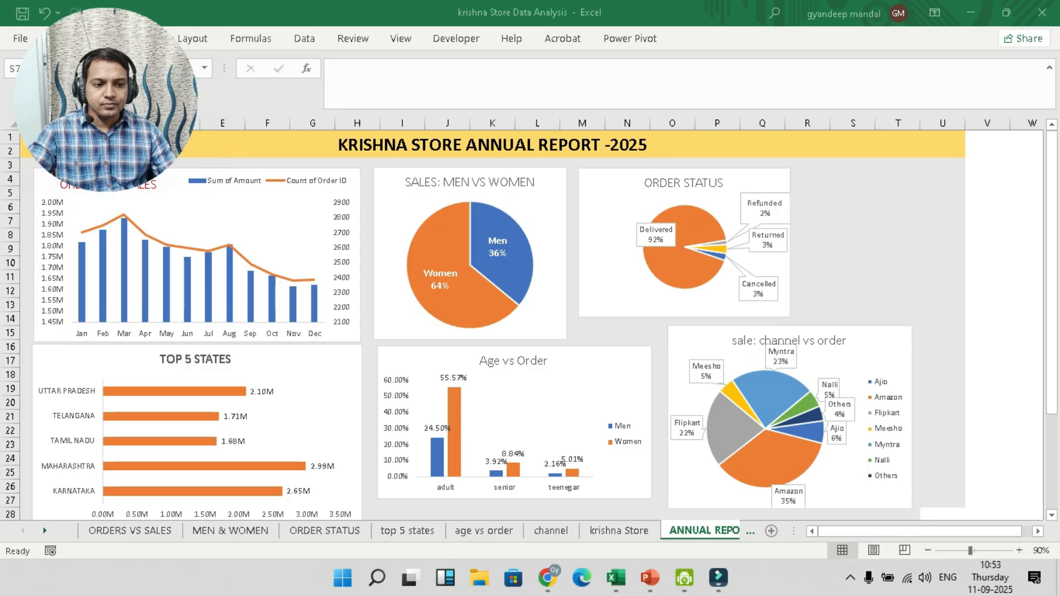
{"action": "left_click", "coordinate": [851, 221]}
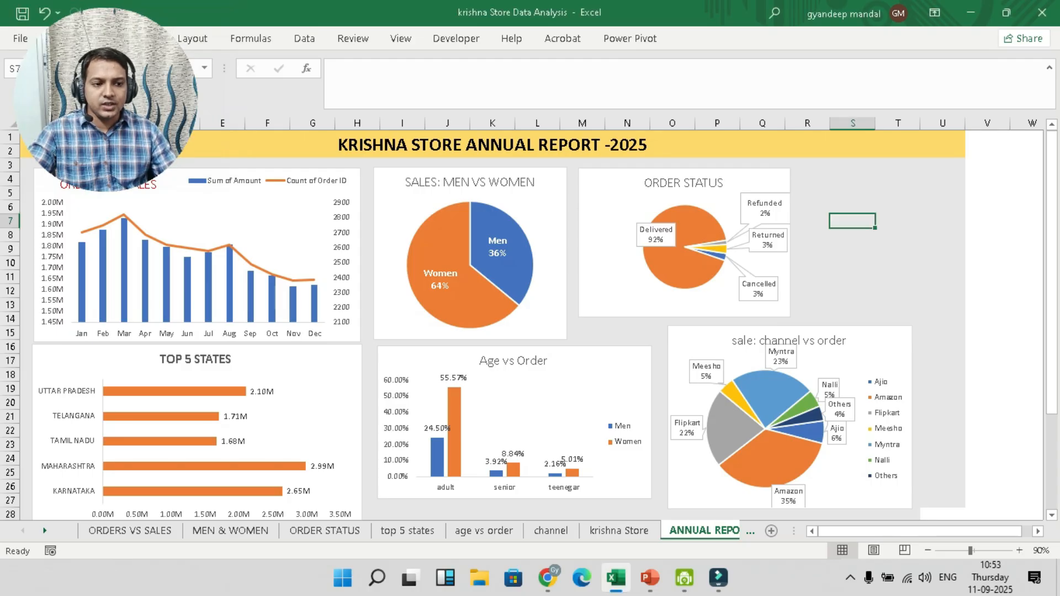
Extend the ANNUAL REPORT sheet's light grey background fill over the blank columns V and W beside the report area
{"action": "left_click", "coordinate": [987, 151]}
{"action": "left_click_drag", "start_coordinate": [987, 137], "coordinate": [1028, 508]}
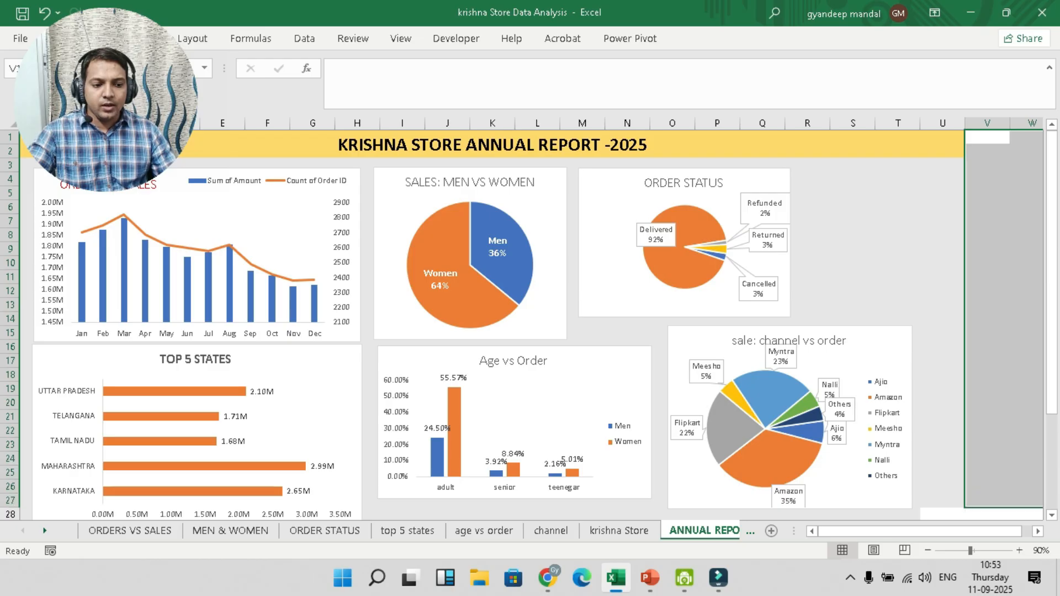
{"action": "left_click_drag", "start_coordinate": [110, 122], "coordinate": [940, 122]}
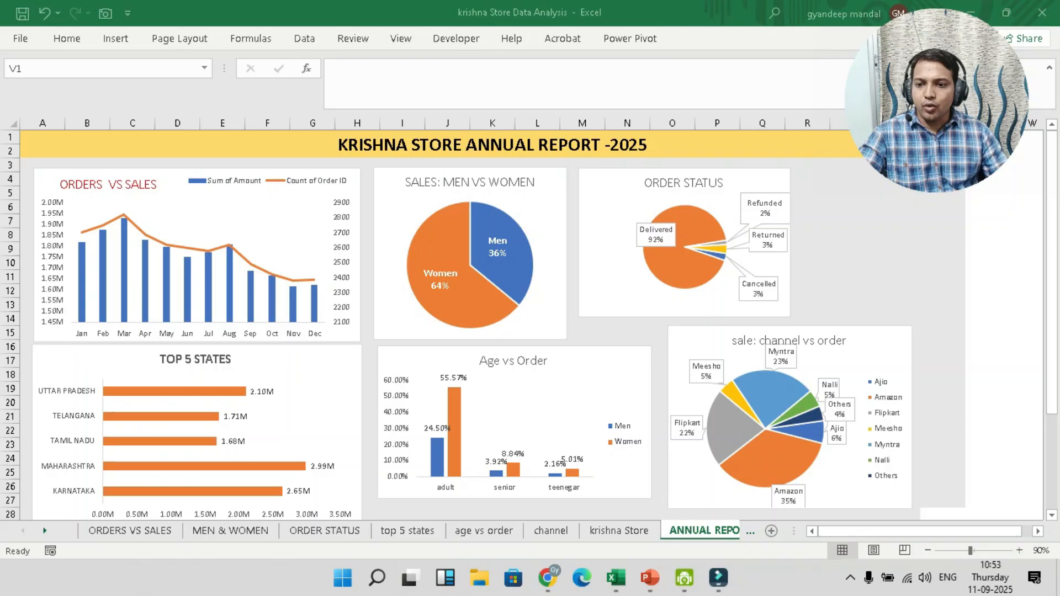
{"action": "left_click", "coordinate": [67, 39]}
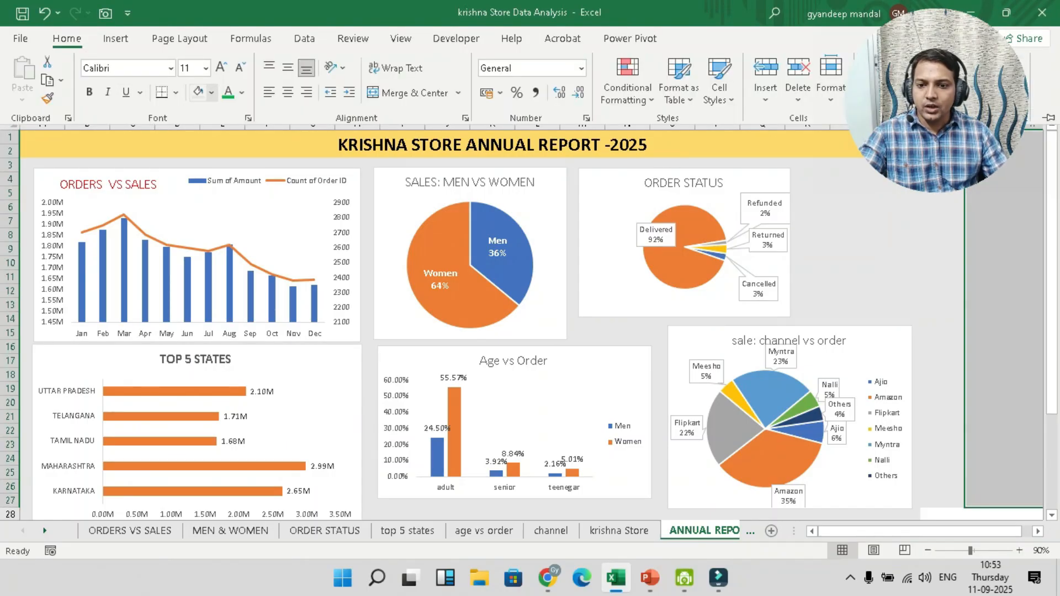
{"action": "left_click", "coordinate": [211, 92]}
{"action": "left_click", "coordinate": [224, 131]}
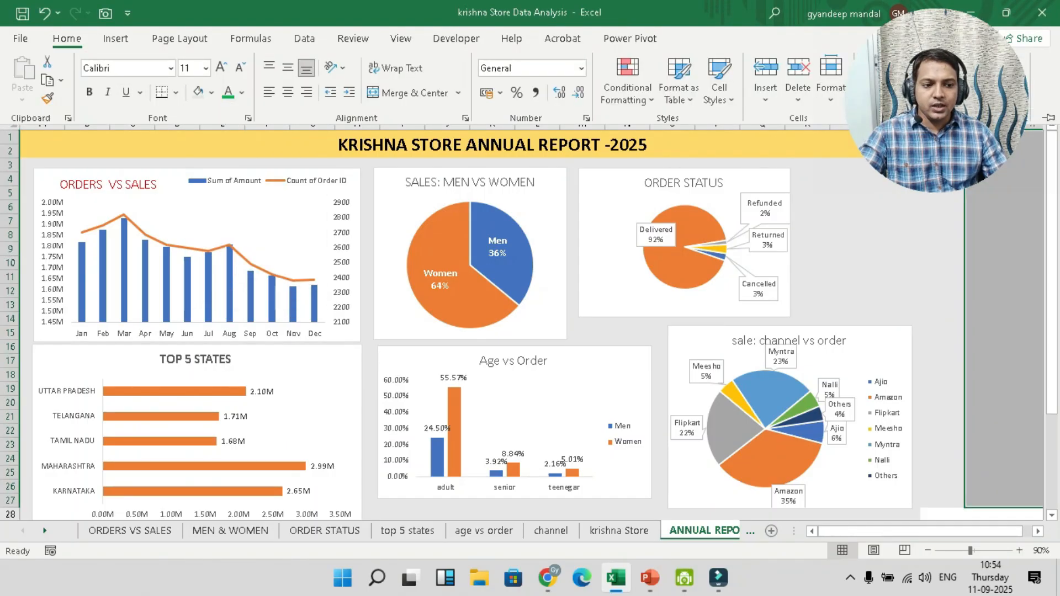
{"action": "left_click", "coordinate": [897, 234]}
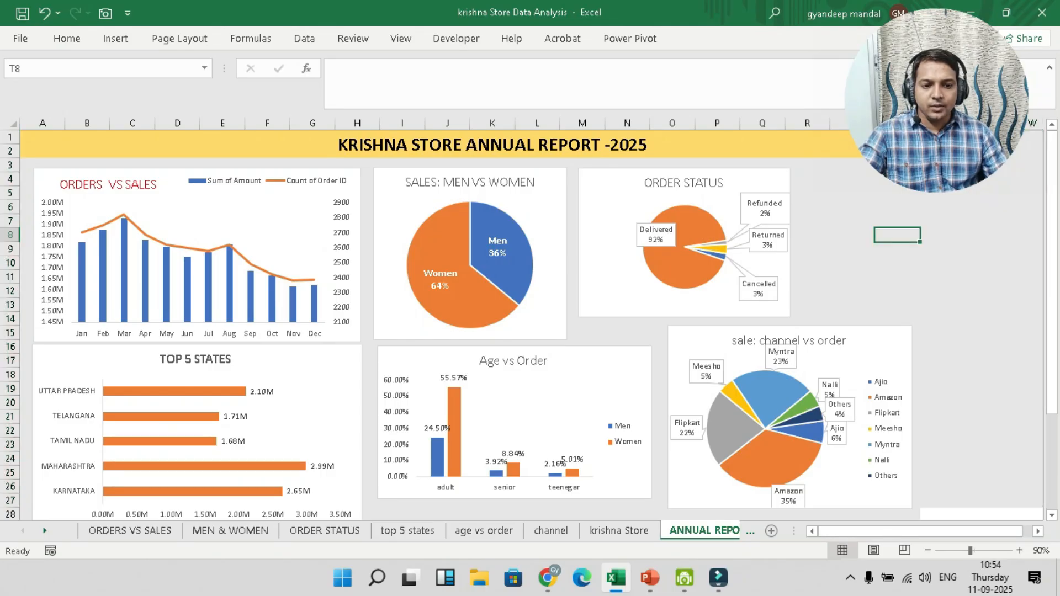
Shift the channel, ORDER STATUS, SALES: MEN VS WOMEN and Age vs Order charts toward the widened area, shrinking MEN VS WOMEN and heightening Age vs Order
{"action": "left_click_drag", "start_coordinate": [877, 353], "coordinate": [999, 345]}
{"action": "left_click_drag", "start_coordinate": [612, 295], "coordinate": [836, 289]}
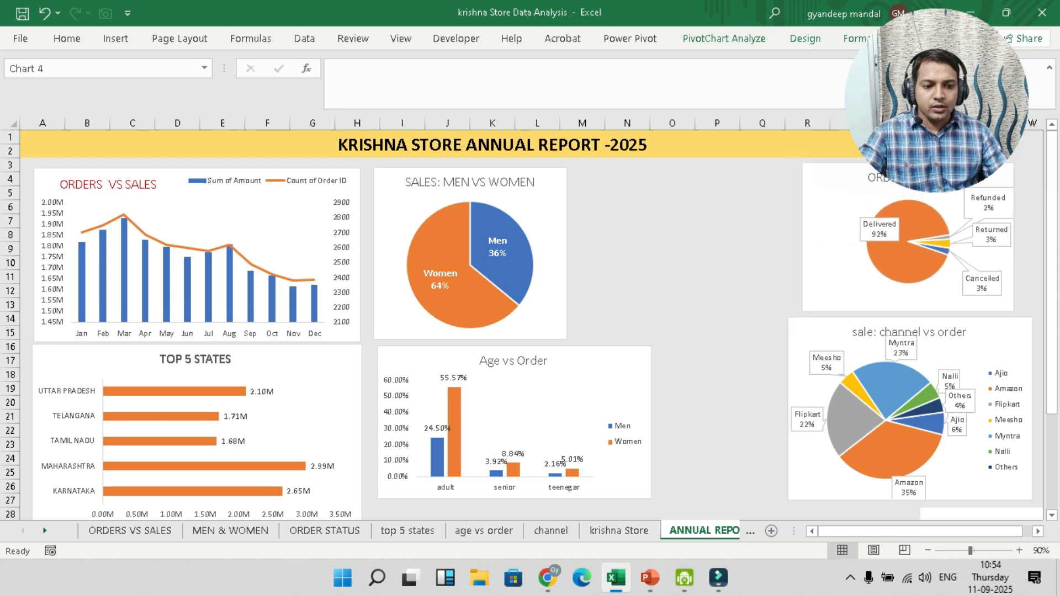
{"action": "left_click", "coordinate": [545, 310]}
{"action": "left_click_drag", "start_coordinate": [546, 311], "coordinate": [785, 311]}
{"action": "left_click", "coordinate": [623, 381]}
{"action": "left_click_drag", "start_coordinate": [623, 381], "coordinate": [753, 381]}
{"action": "left_click_drag", "start_coordinate": [645, 336], "coordinate": [644, 328]}
Move the ORDERS VS SALES chart next to the SALES: MEN VS WOMEN chart and reduce its height to match that row
{"action": "left_click", "coordinate": [276, 234]}
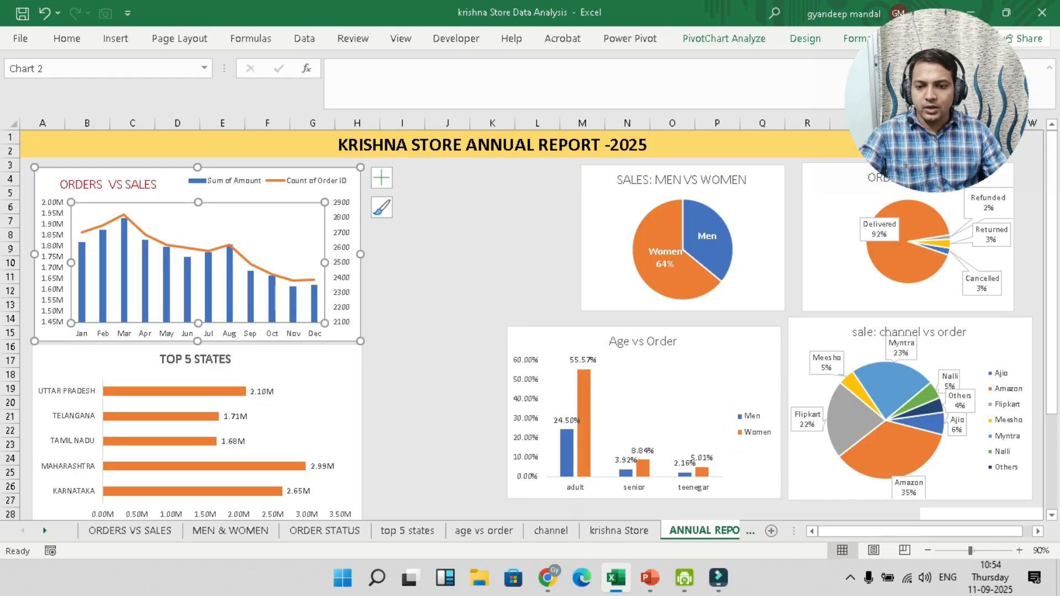
{"action": "left_click_drag", "start_coordinate": [221, 188], "coordinate": [346, 183]}
{"action": "left_click_drag", "start_coordinate": [323, 335], "coordinate": [323, 314]}
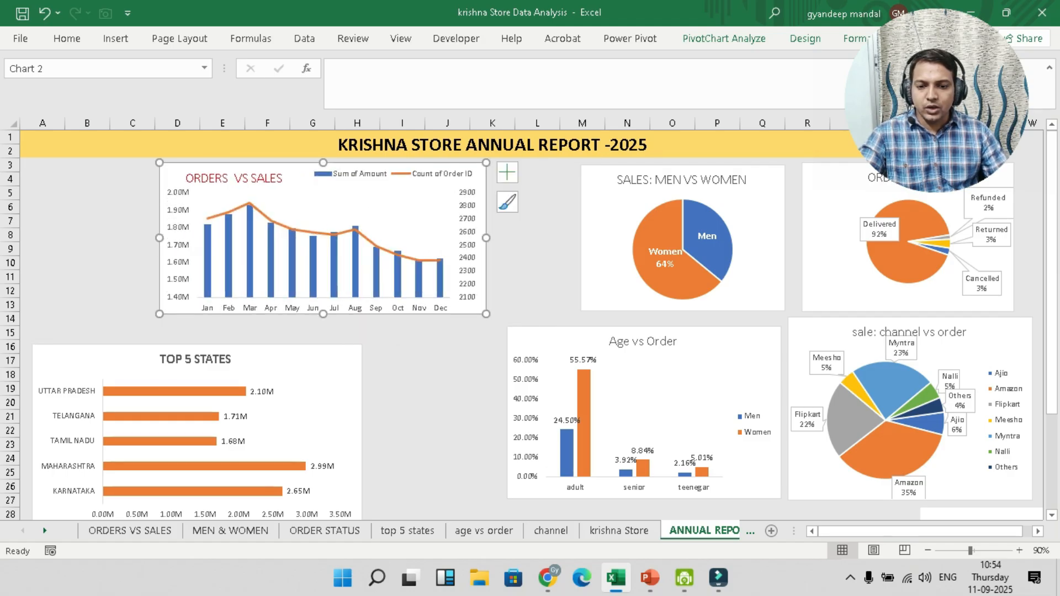
{"action": "left_click_drag", "start_coordinate": [298, 186], "coordinate": [373, 189]}
Shrink the TOP 5 STATES chart and place it below ORDERS VS SALES, next to the Age vs Order chart
{"action": "left_click", "coordinate": [166, 375]}
{"action": "left_click_drag", "start_coordinate": [165, 375], "coordinate": [192, 299]}
{"action": "left_click_drag", "start_coordinate": [58, 270], "coordinate": [85, 294]}
{"action": "left_click_drag", "start_coordinate": [136, 322], "coordinate": [239, 354]}
{"action": "left_click_drag", "start_coordinate": [338, 481], "coordinate": [338, 500]}
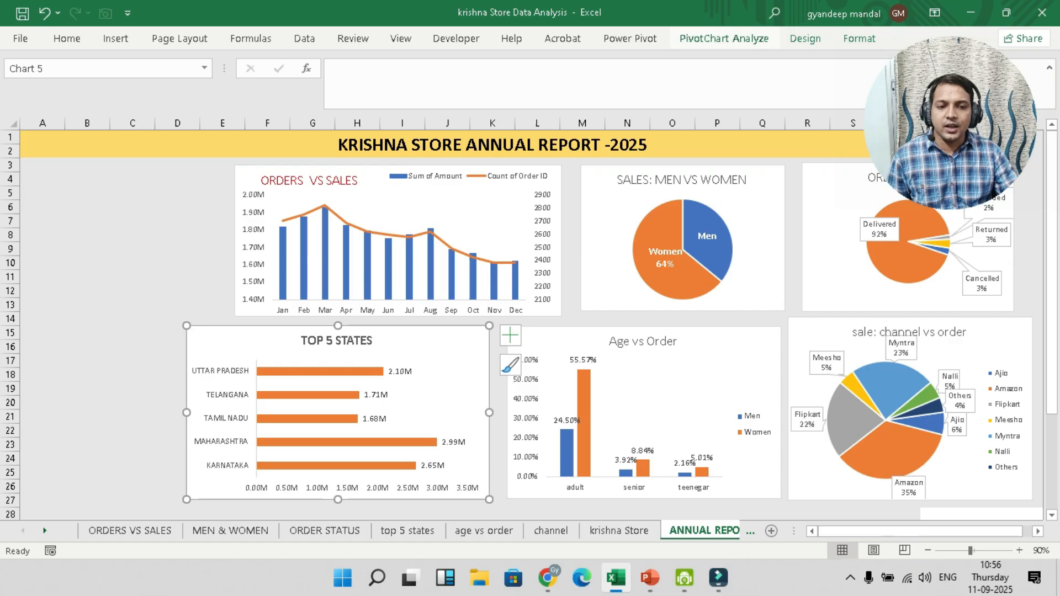
Insert slicers for months, Channel and Category from the TOP 5 STATES pivot chart
{"action": "left_click", "coordinate": [723, 38]}
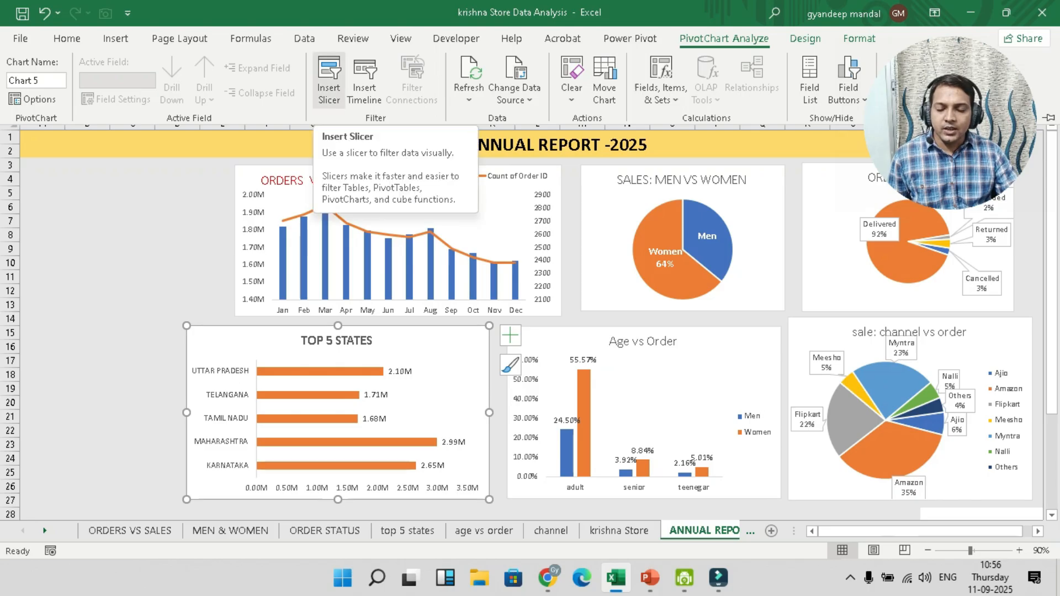
{"action": "left_click", "coordinate": [329, 82]}
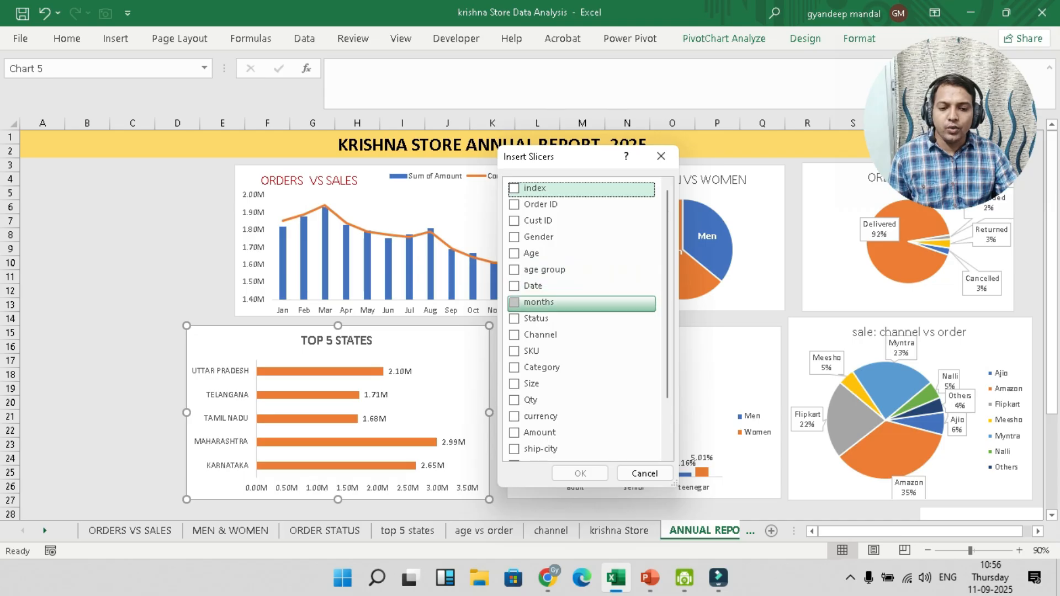
{"action": "left_click", "coordinate": [535, 302]}
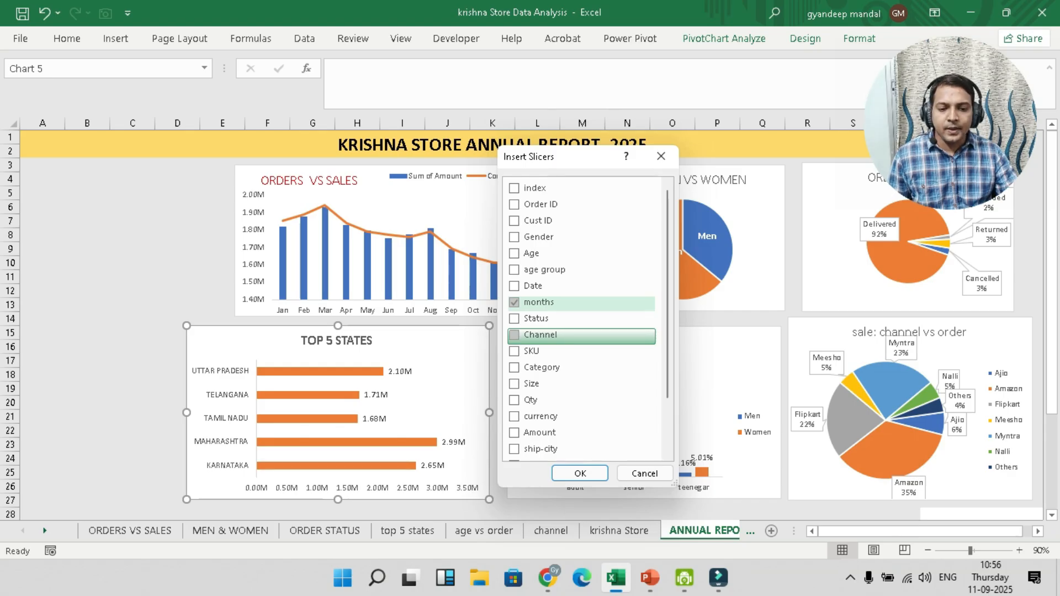
{"action": "left_click", "coordinate": [538, 335]}
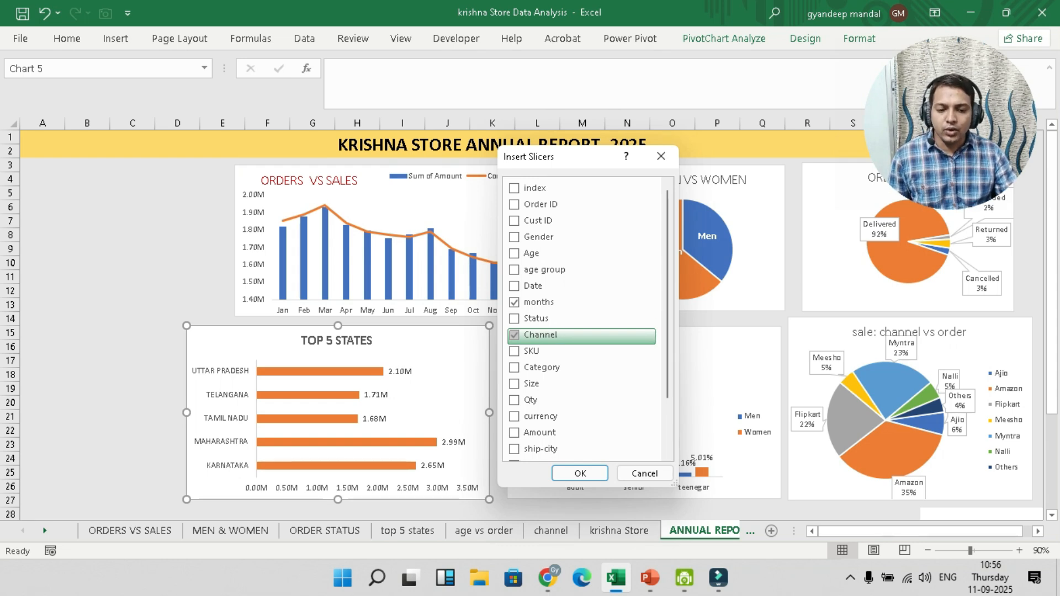
{"action": "left_click", "coordinate": [541, 368]}
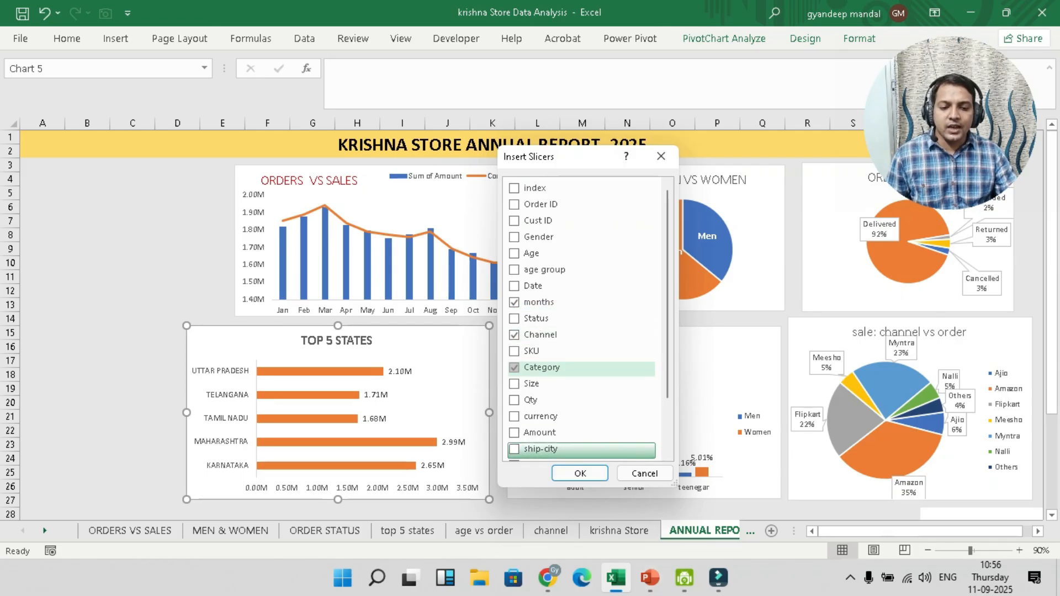
{"action": "left_click", "coordinate": [580, 473]}
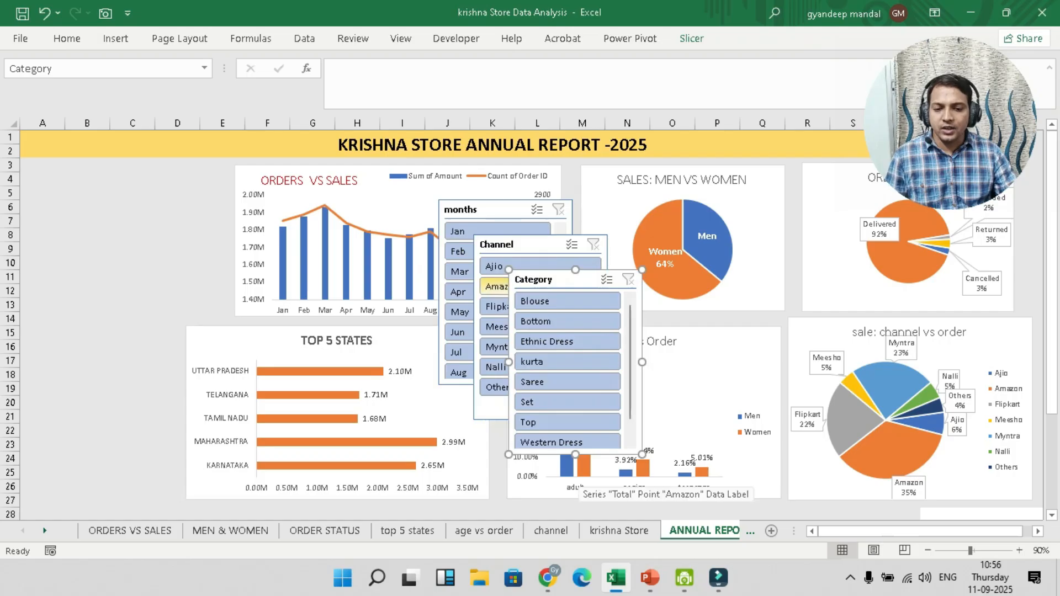
Connect the months slicer to the age vs order, channel, MEN_WOMEN, ORDER STATUS and ORDERS VS SALES pivot tables, keeping top 5 states connected
{"action": "right_click", "coordinate": [485, 211]}
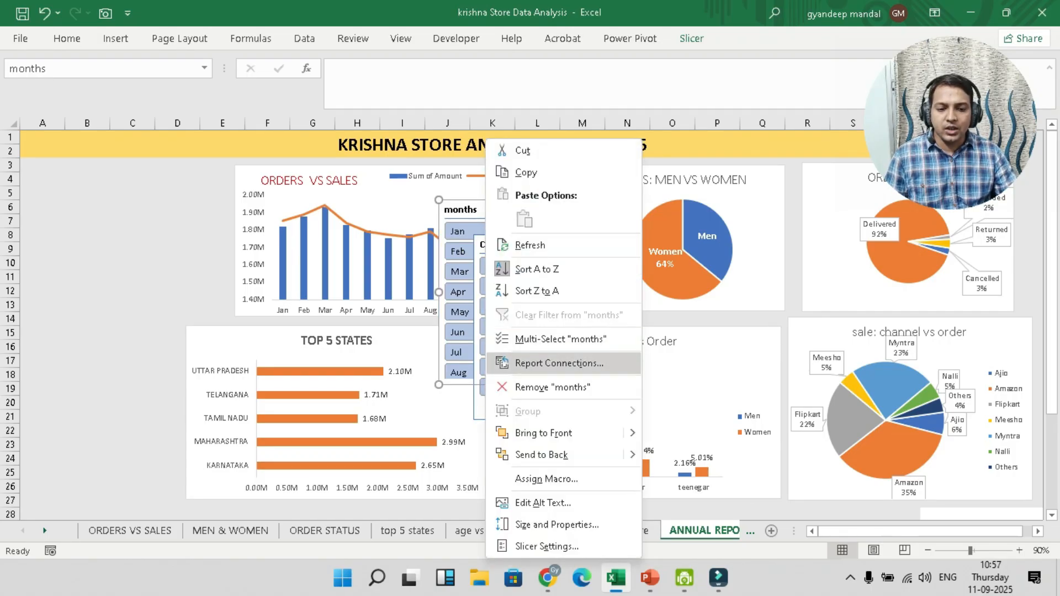
{"action": "left_click", "coordinate": [558, 363]}
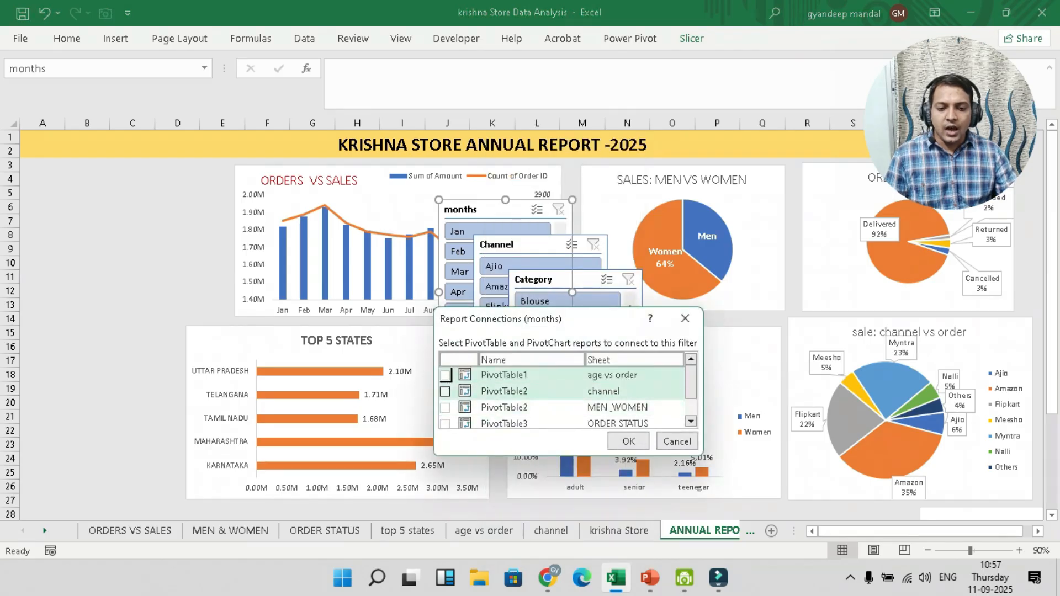
{"action": "left_click_drag", "start_coordinate": [690, 382], "coordinate": [691, 400]}
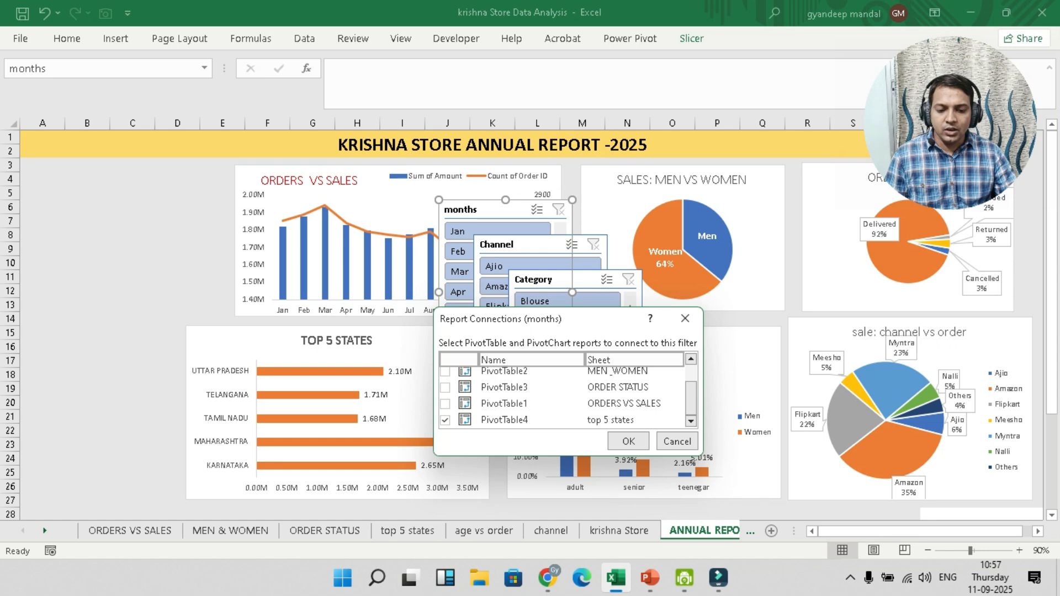
{"action": "scroll", "coordinate": [445, 375], "scroll_direction": "up", "scroll_amount": 2}
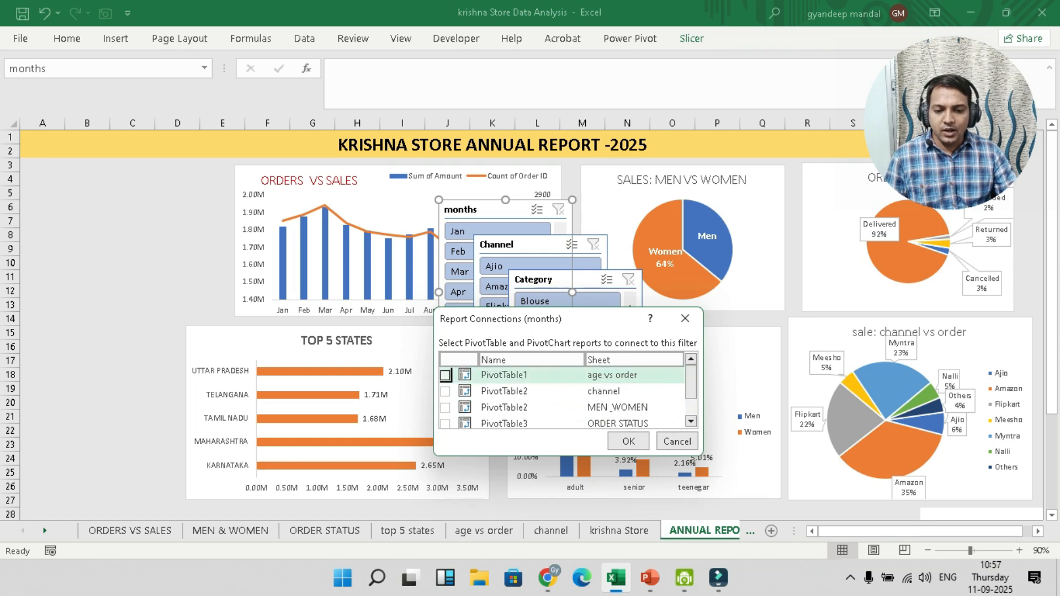
{"action": "left_click", "coordinate": [445, 375]}
{"action": "left_click", "coordinate": [445, 390]}
{"action": "left_click", "coordinate": [444, 408]}
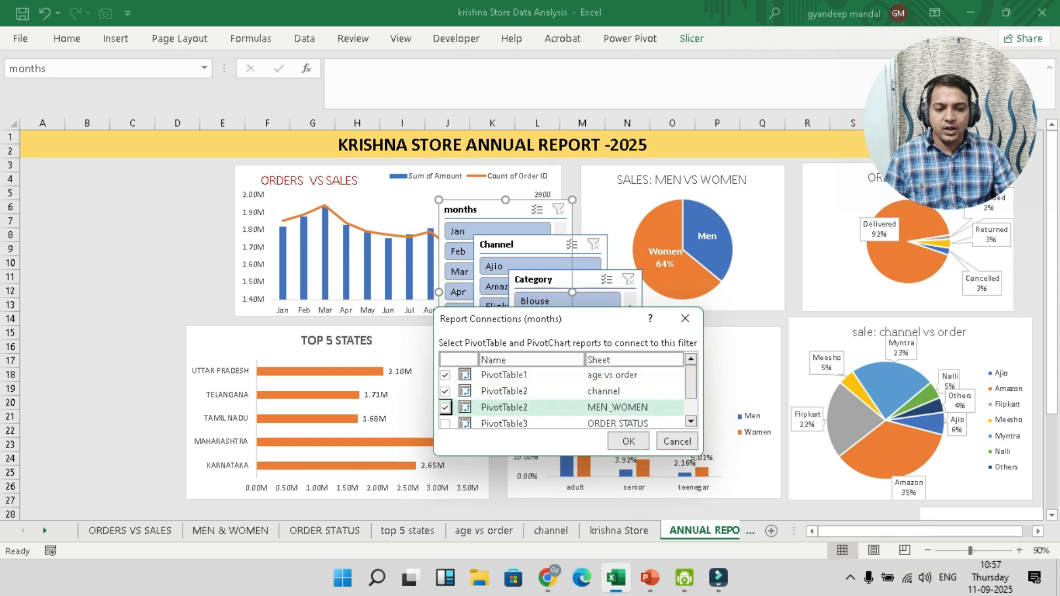
{"action": "scroll", "coordinate": [445, 407], "scroll_direction": "down", "scroll_amount": 1}
{"action": "left_click", "coordinate": [445, 387]}
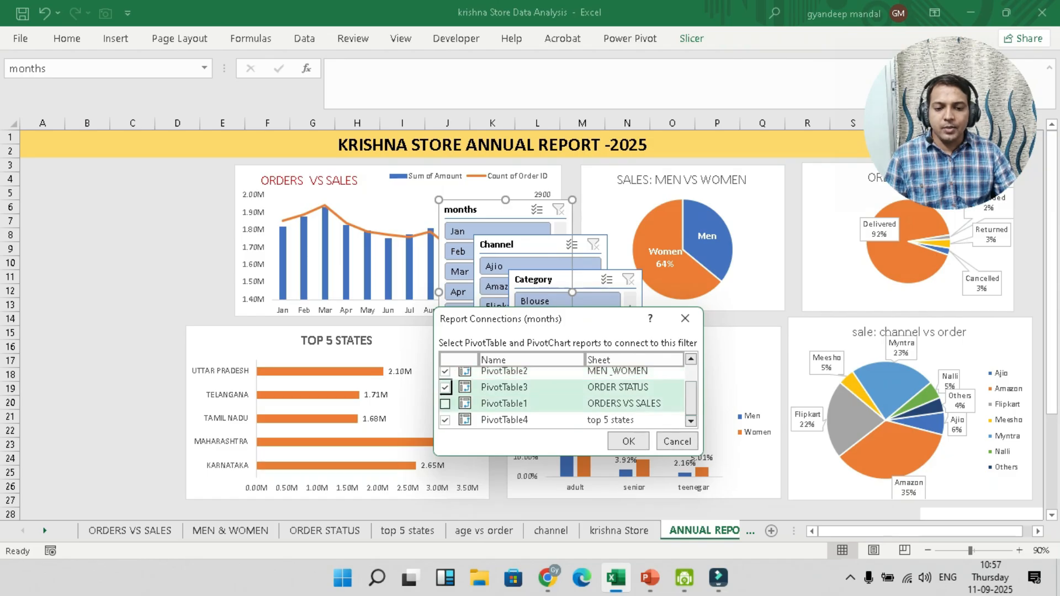
{"action": "left_click", "coordinate": [444, 404]}
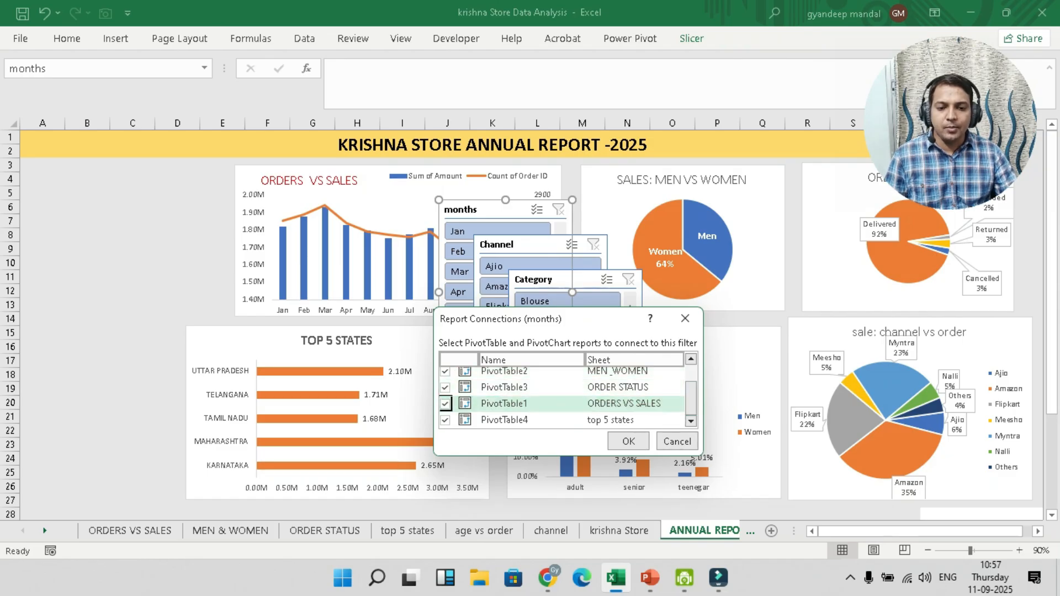
{"action": "left_click", "coordinate": [629, 441]}
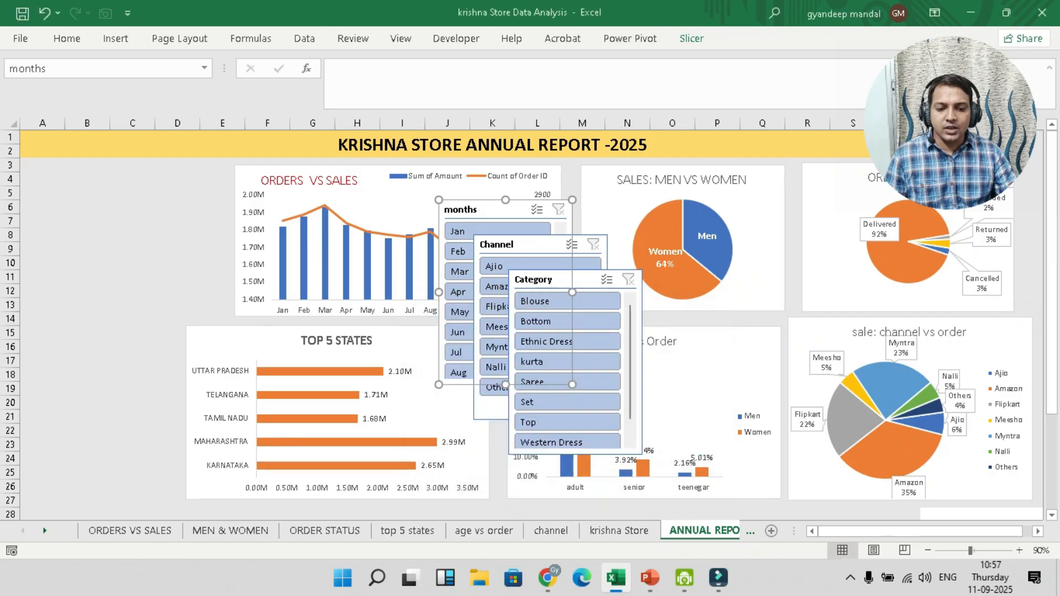
Shrink the months and Channel slicers and place them side by side under the report title, in the space before the ORDERS VS SALES chart
{"action": "left_click_drag", "start_coordinate": [486, 209], "coordinate": [70, 173]}
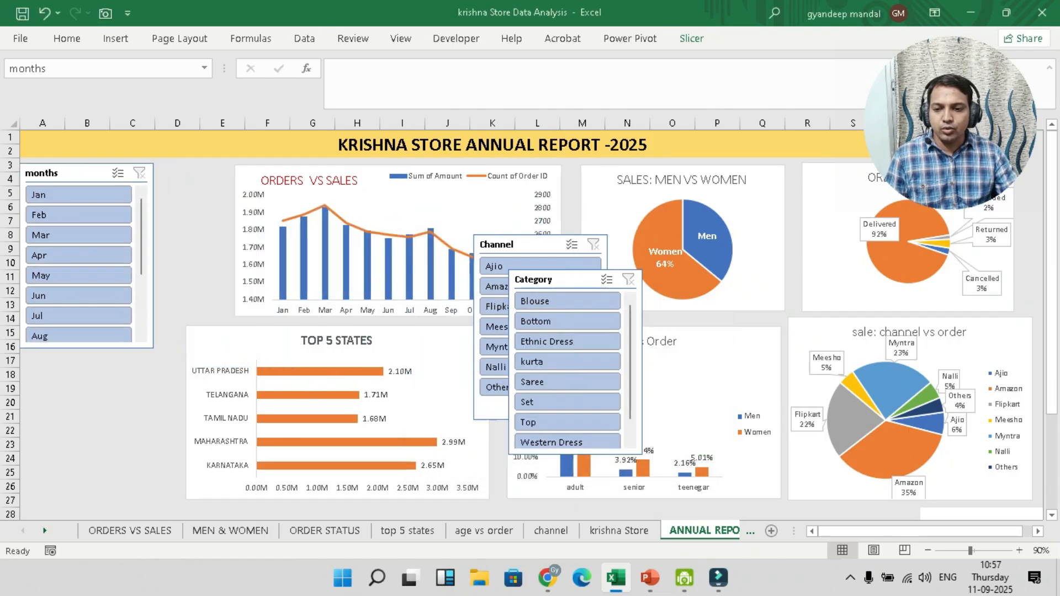
{"action": "left_click_drag", "start_coordinate": [156, 347], "coordinate": [126, 302]}
{"action": "left_click_drag", "start_coordinate": [491, 244], "coordinate": [43, 318]}
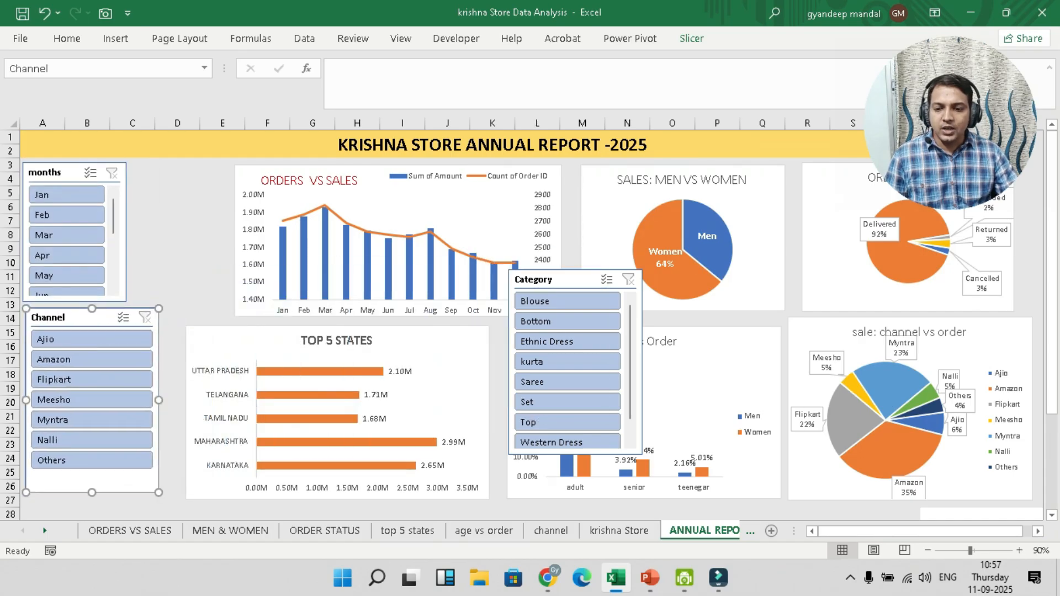
{"action": "left_click_drag", "start_coordinate": [158, 400], "coordinate": [116, 400]}
{"action": "left_click_drag", "start_coordinate": [58, 317], "coordinate": [158, 166]}
{"action": "left_click_drag", "start_coordinate": [171, 342], "coordinate": [171, 317]}
{"action": "left_click_drag", "start_coordinate": [150, 166], "coordinate": [157, 172]}
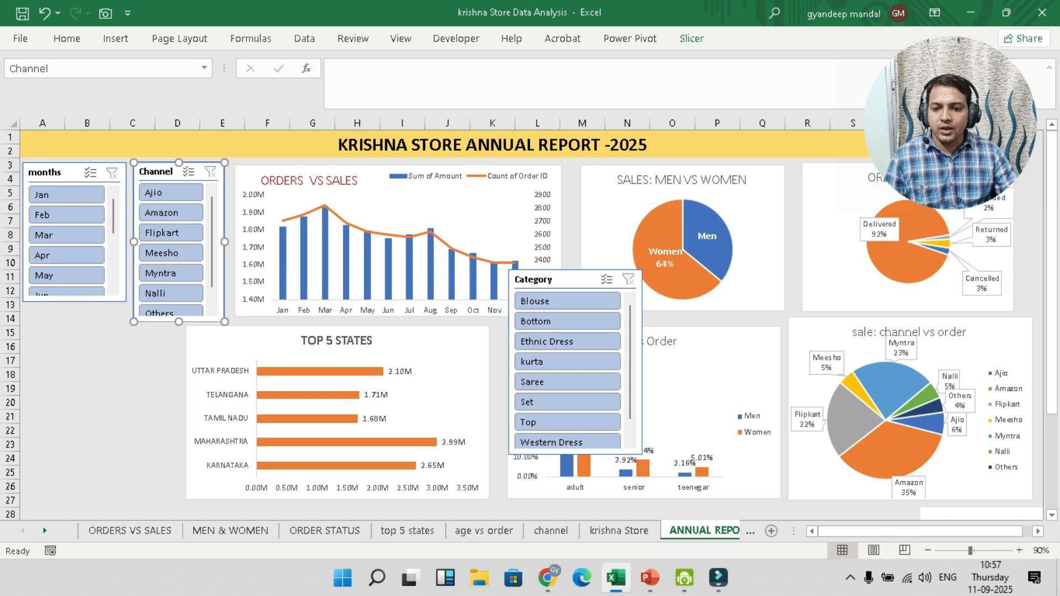
Connect the Channel slicer to the age vs order, channel, MEN_WOMEN, ORDER STATUS and ORDERS VS SALES pivot tables, keeping top 5 states connected
{"action": "right_click", "coordinate": [161, 172]}
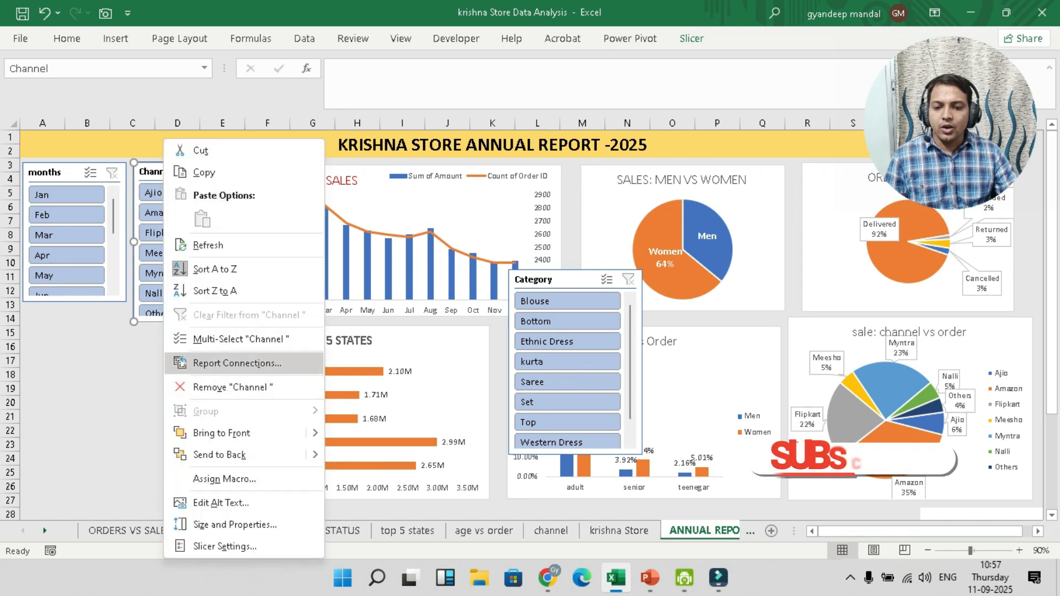
{"action": "left_click", "coordinate": [204, 363]}
{"action": "left_click", "coordinate": [130, 374]}
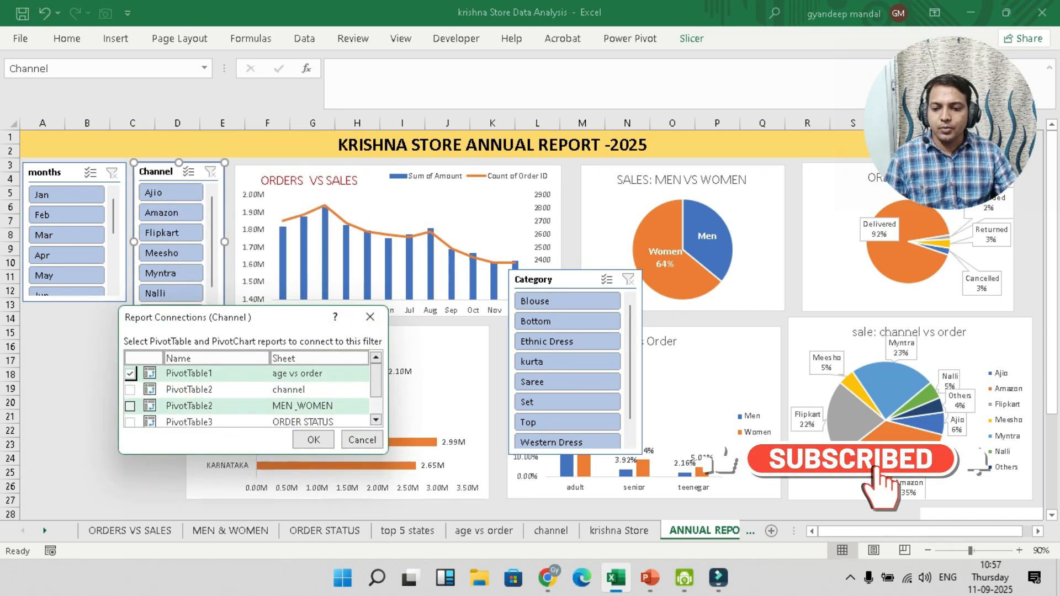
{"action": "left_click", "coordinate": [130, 389]}
{"action": "left_click", "coordinate": [130, 406]}
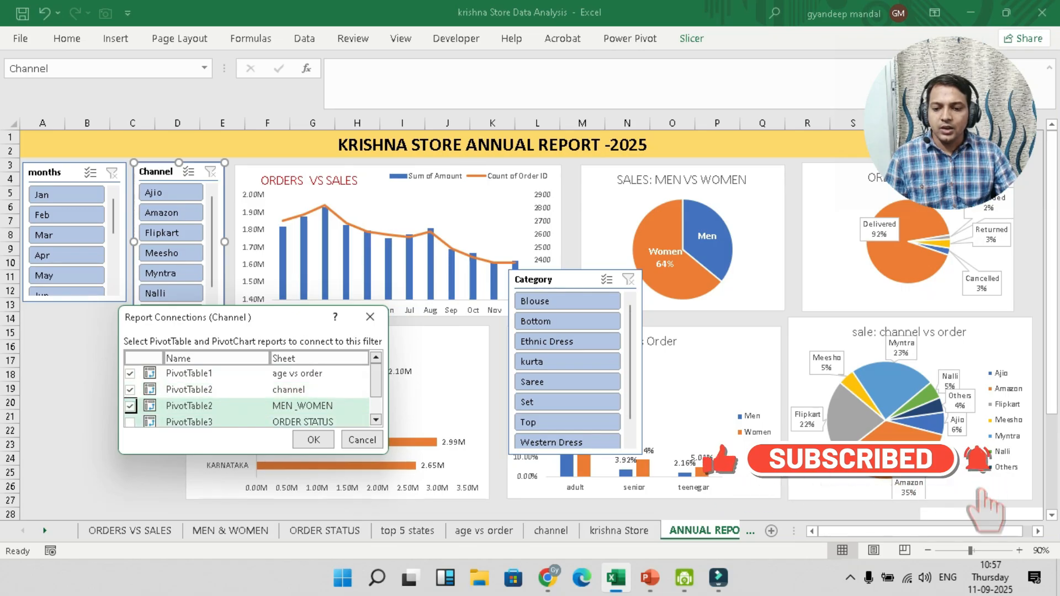
{"action": "left_click_drag", "start_coordinate": [376, 385], "coordinate": [376, 408]}
{"action": "left_click", "coordinate": [130, 386]}
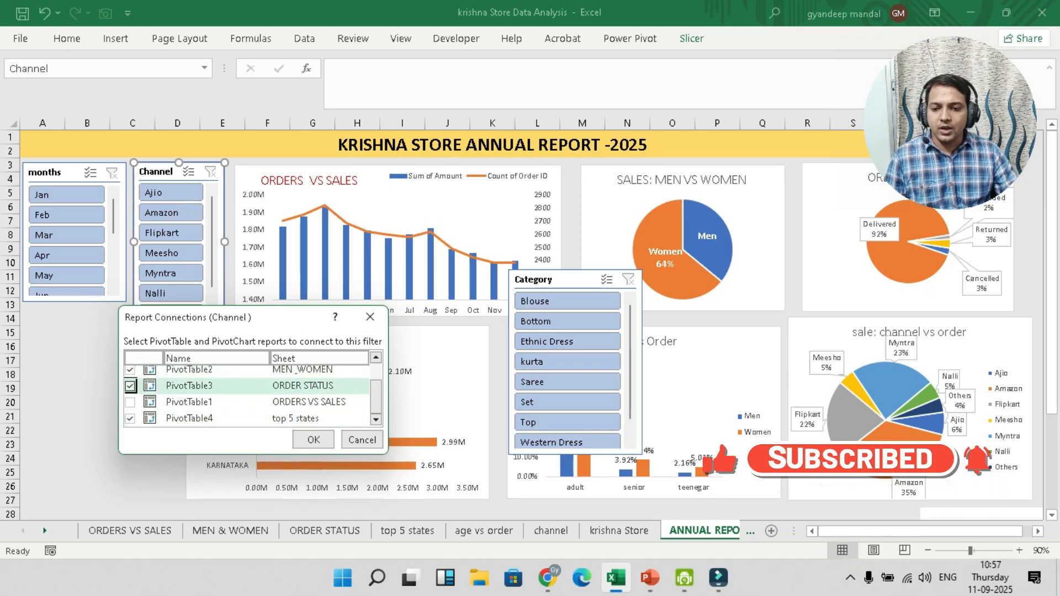
{"action": "left_click", "coordinate": [130, 401]}
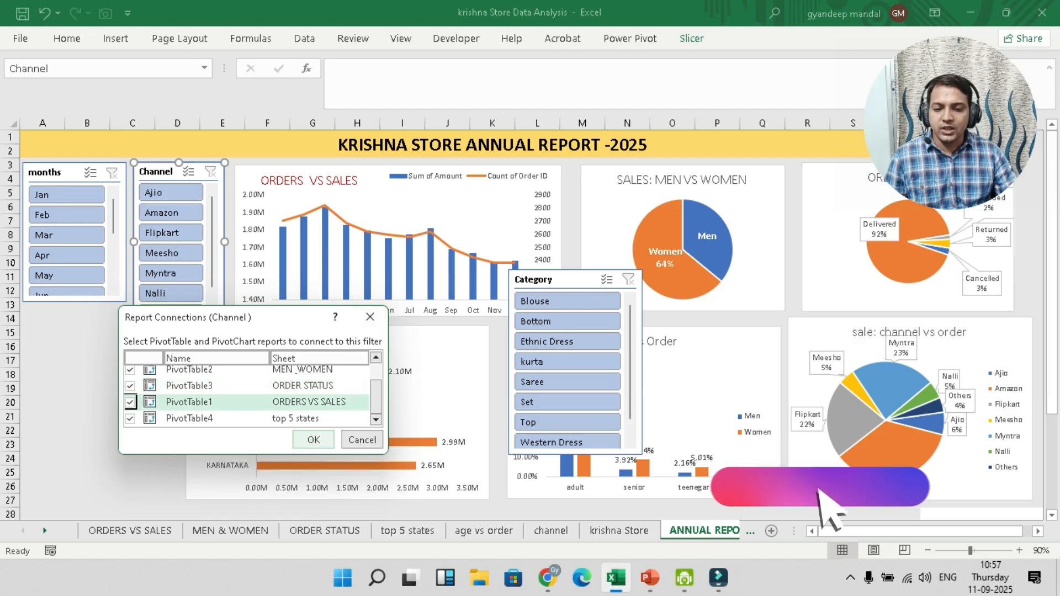
{"action": "left_click", "coordinate": [313, 439]}
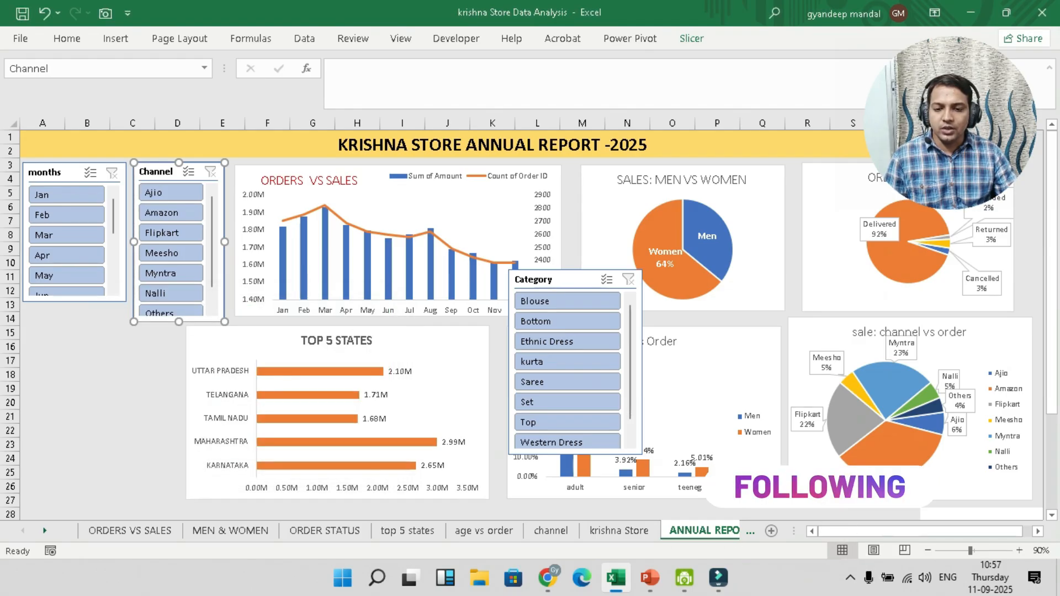
Move the Category slicer directly below the months slicer and shrink it to about the same width
{"action": "left_click_drag", "start_coordinate": [552, 279], "coordinate": [81, 327]}
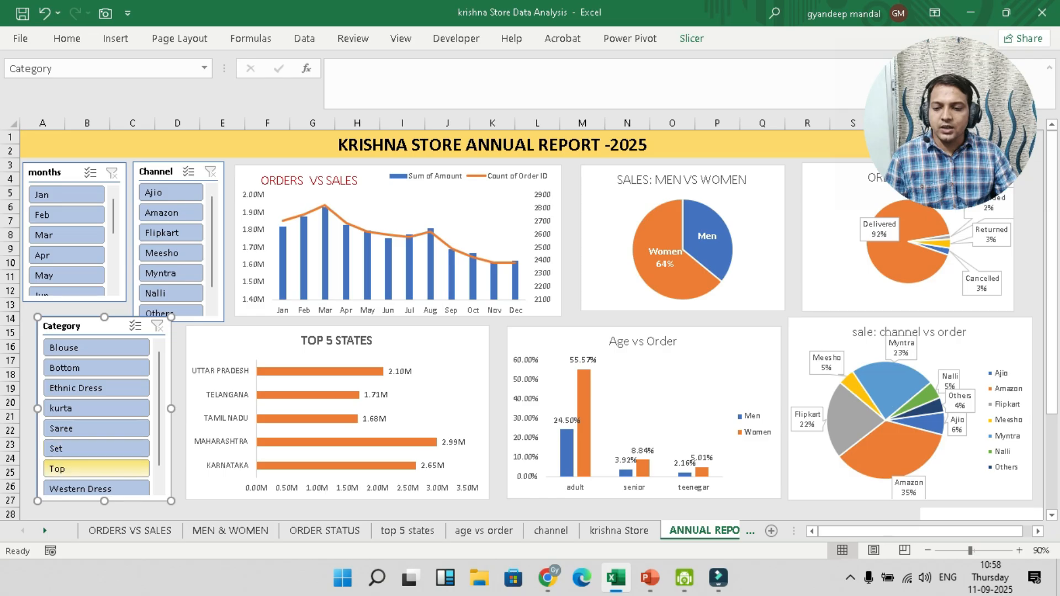
{"action": "scroll", "coordinate": [530, 324], "scroll_direction": "down", "scroll_amount": 2}
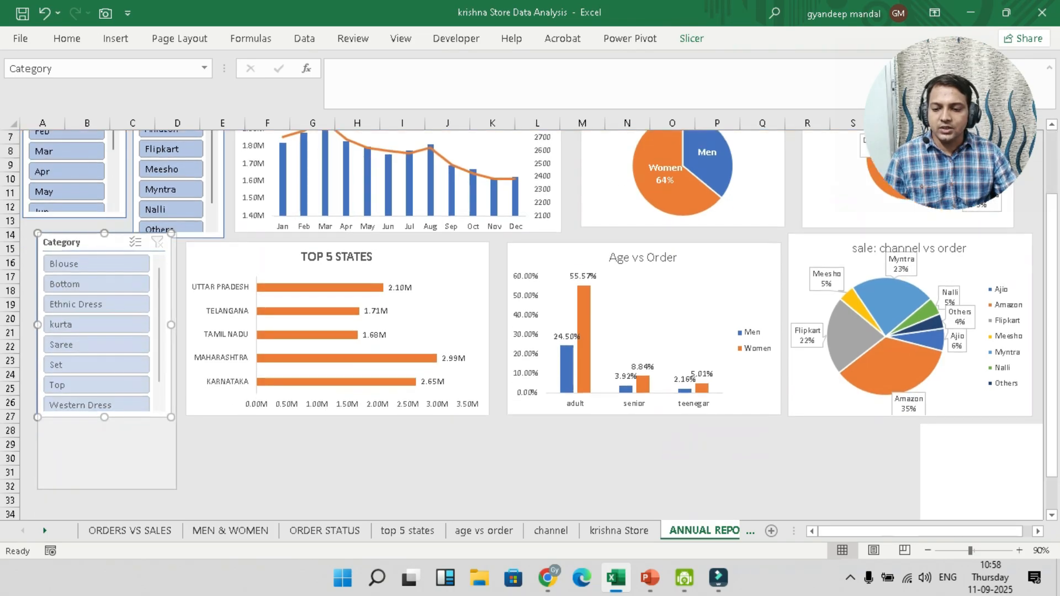
{"action": "left_click_drag", "start_coordinate": [136, 398], "coordinate": [137, 398]}
{"action": "left_click_drag", "start_coordinate": [79, 244], "coordinate": [64, 242]}
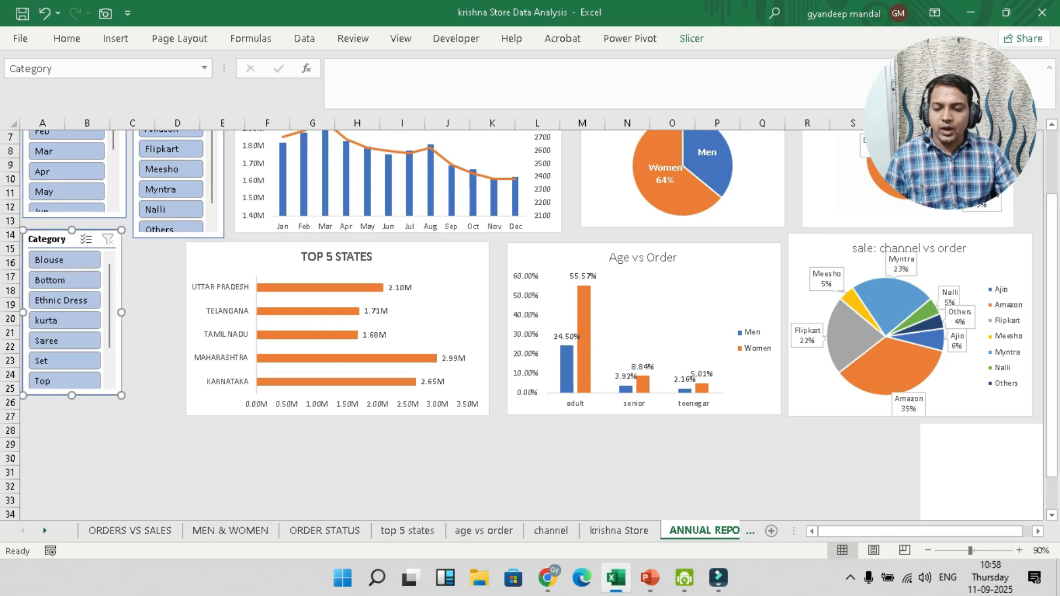
Connect the Category slicer to the age vs order, channel, MEN_WOMEN, ORDER STATUS and ORDERS VS SALES pivot tables, keeping top 5 states connected
{"action": "right_click", "coordinate": [64, 241]}
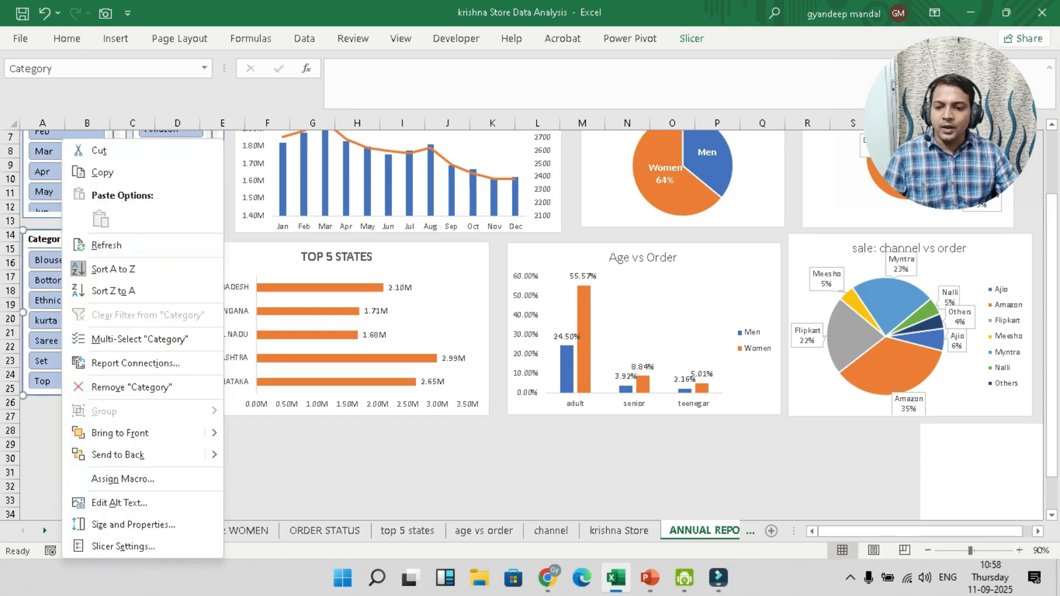
{"action": "left_click", "coordinate": [136, 363]}
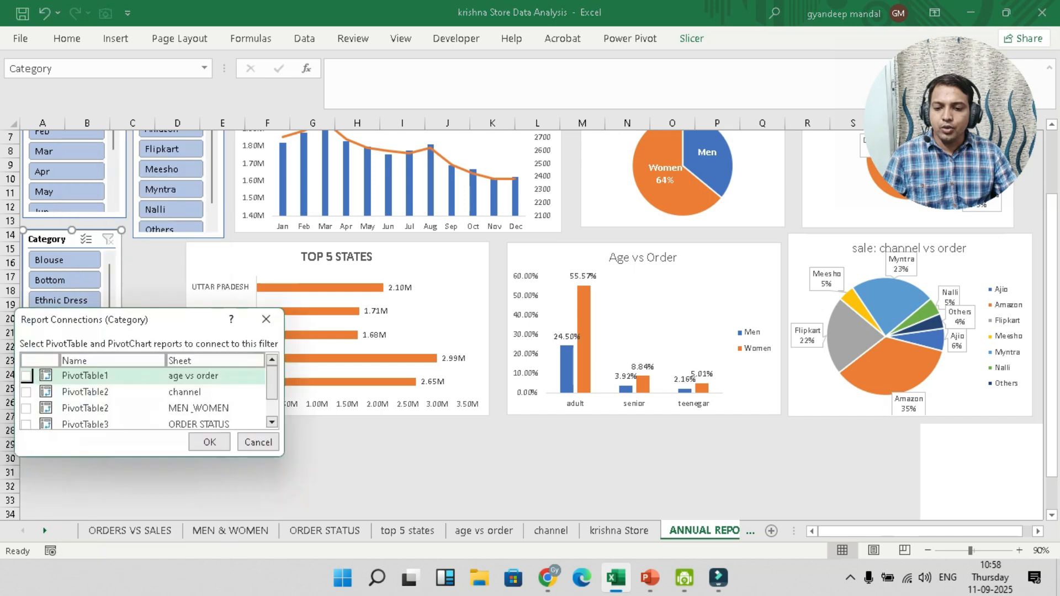
{"action": "left_click", "coordinate": [26, 375]}
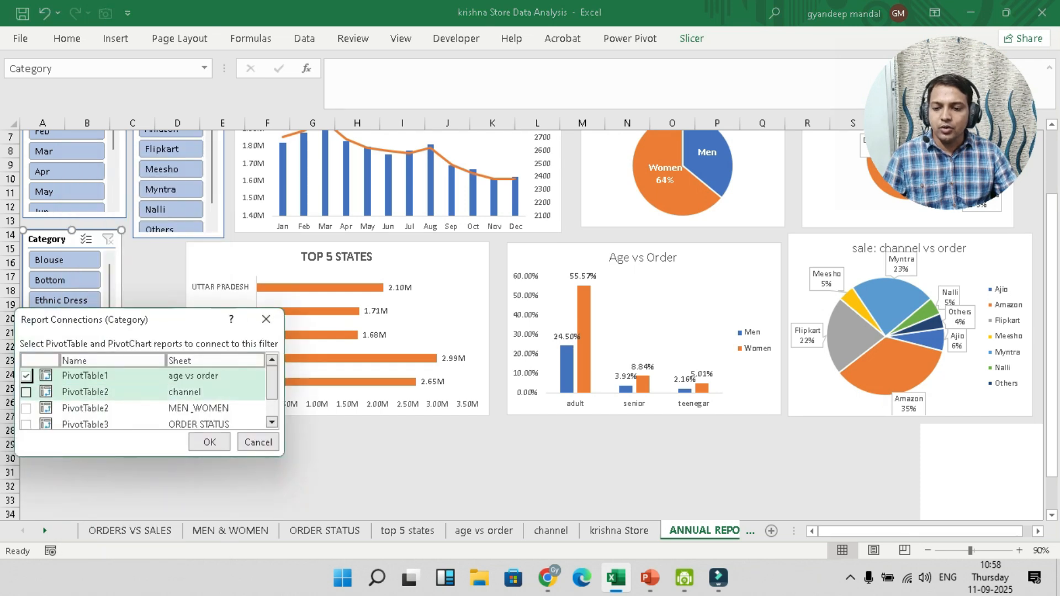
{"action": "left_click", "coordinate": [26, 392]}
{"action": "left_click", "coordinate": [26, 408]}
{"action": "left_click", "coordinate": [26, 423]}
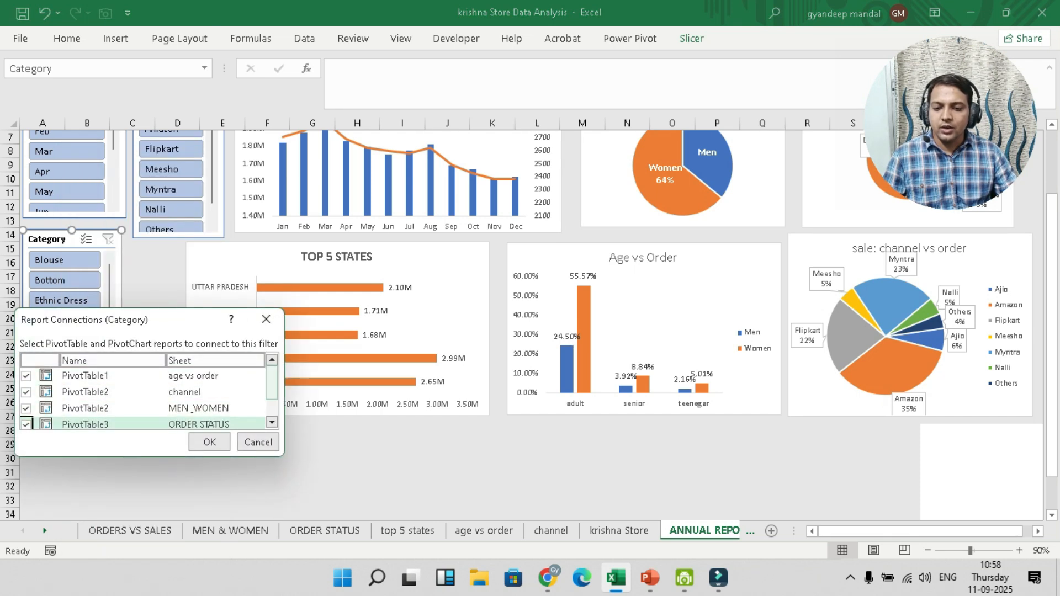
{"action": "left_click_drag", "start_coordinate": [271, 383], "coordinate": [271, 402]}
{"action": "left_click", "coordinate": [26, 405]}
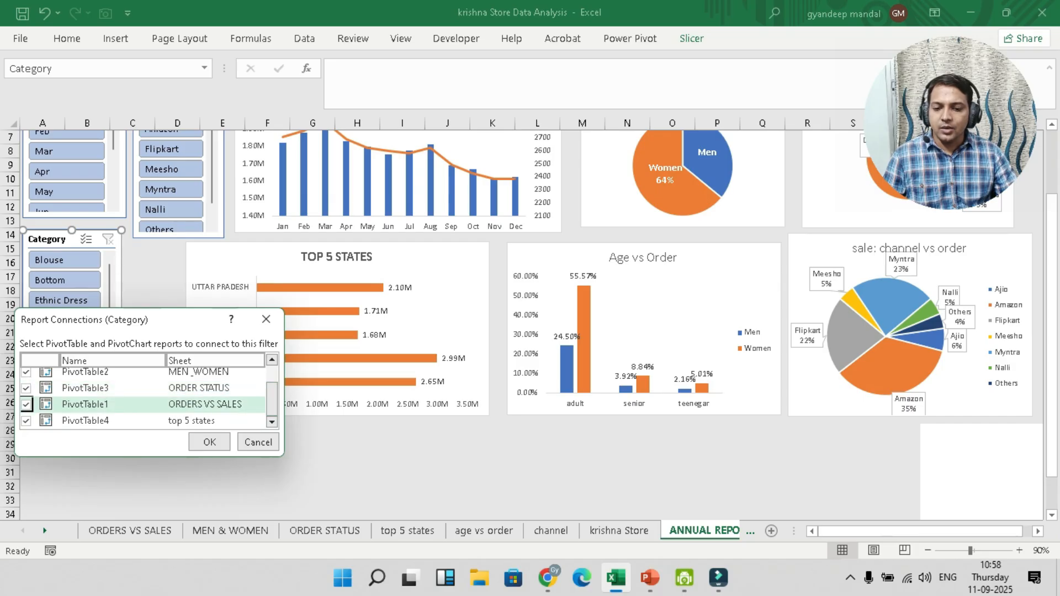
{"action": "left_click", "coordinate": [210, 441]}
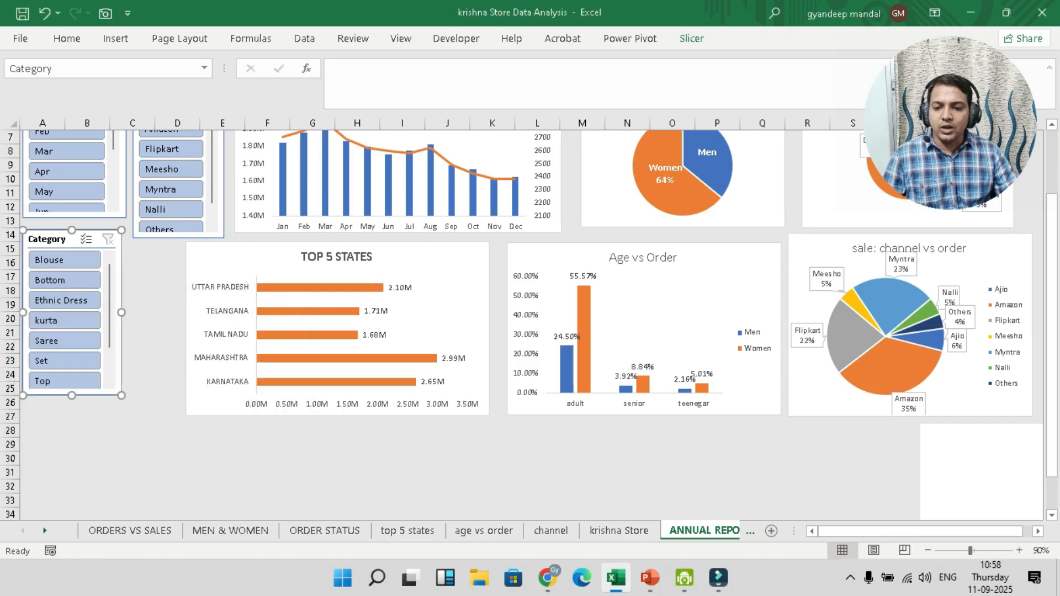
Try the slicers by filtering the report to Mar and switching the channel from Amazon to Flipkart to Meesho
{"action": "scroll", "coordinate": [530, 320], "scroll_direction": "up", "scroll_amount": 2}
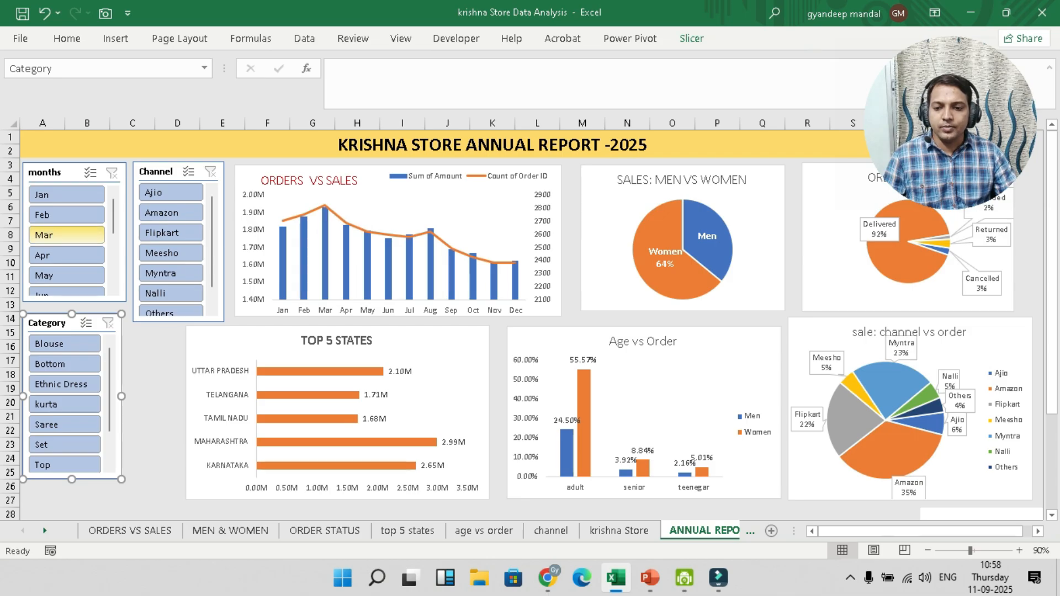
{"action": "left_click", "coordinate": [66, 235]}
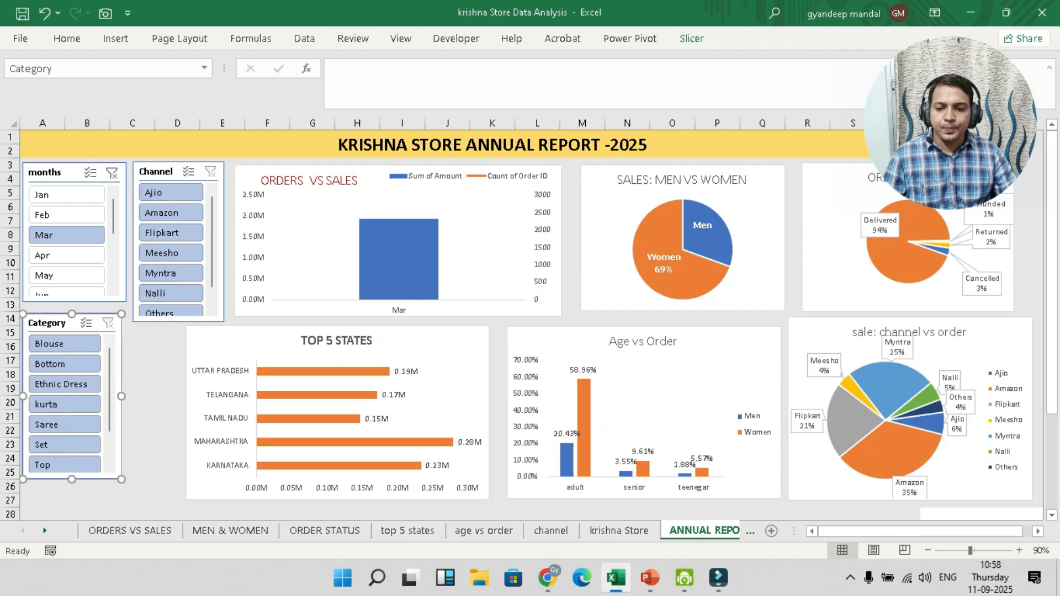
{"action": "left_click", "coordinate": [171, 212]}
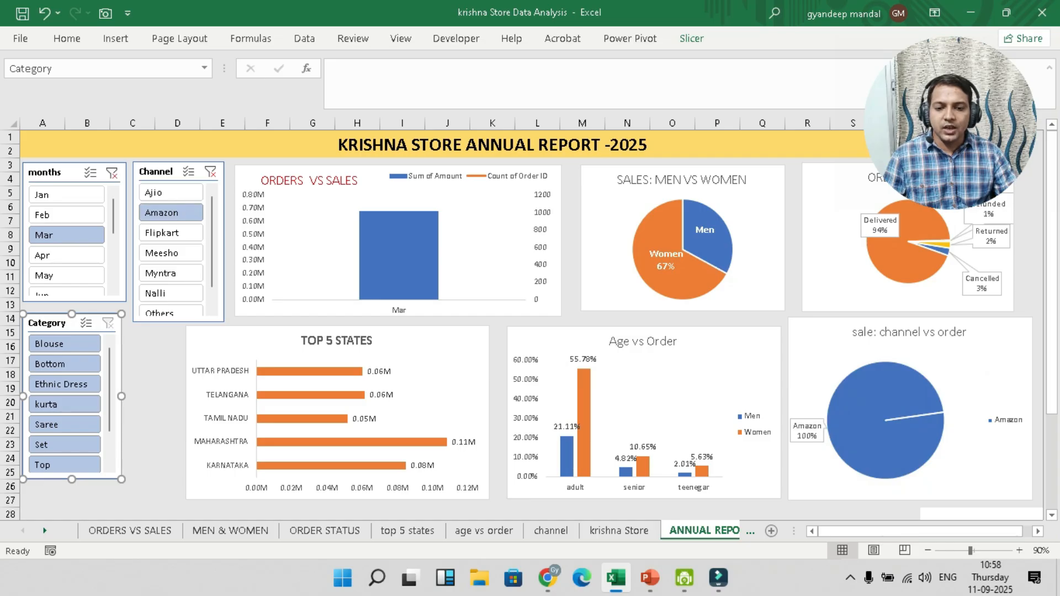
{"action": "mouse_move", "coordinate": [395, 298]}
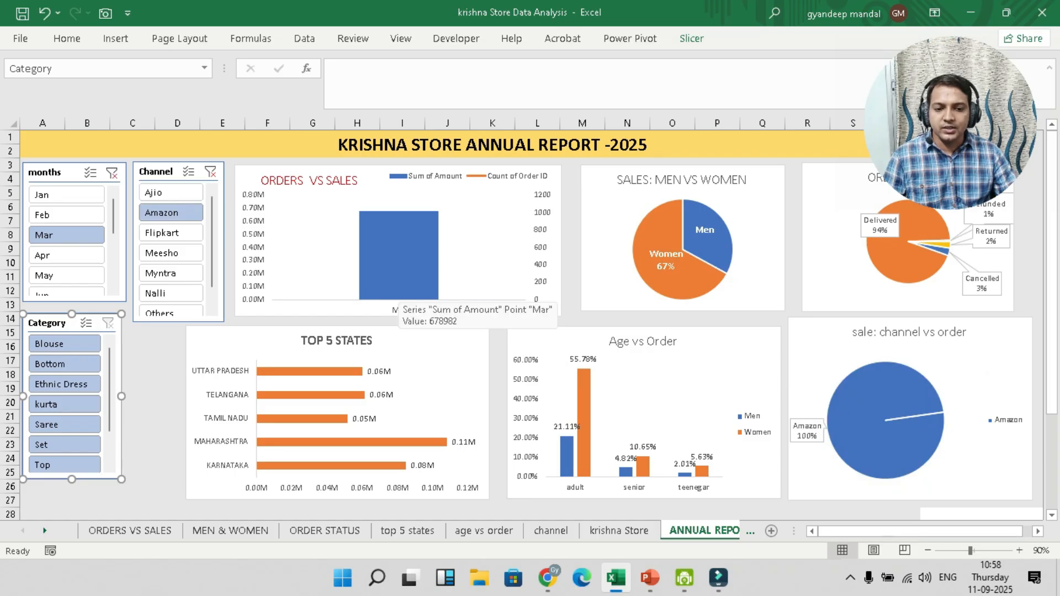
{"action": "left_click", "coordinate": [170, 232]}
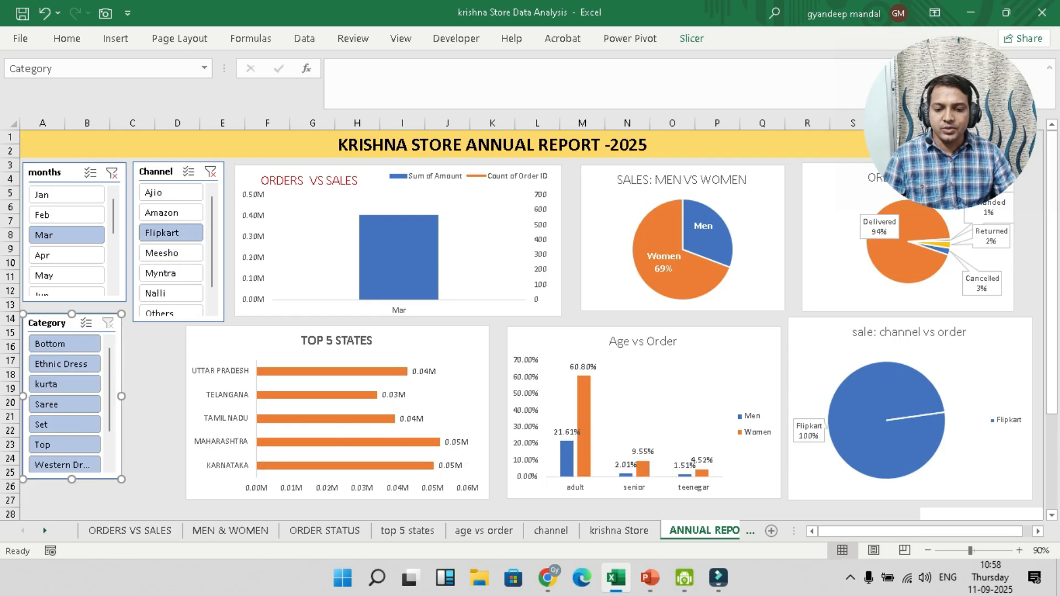
{"action": "left_click", "coordinate": [166, 252]}
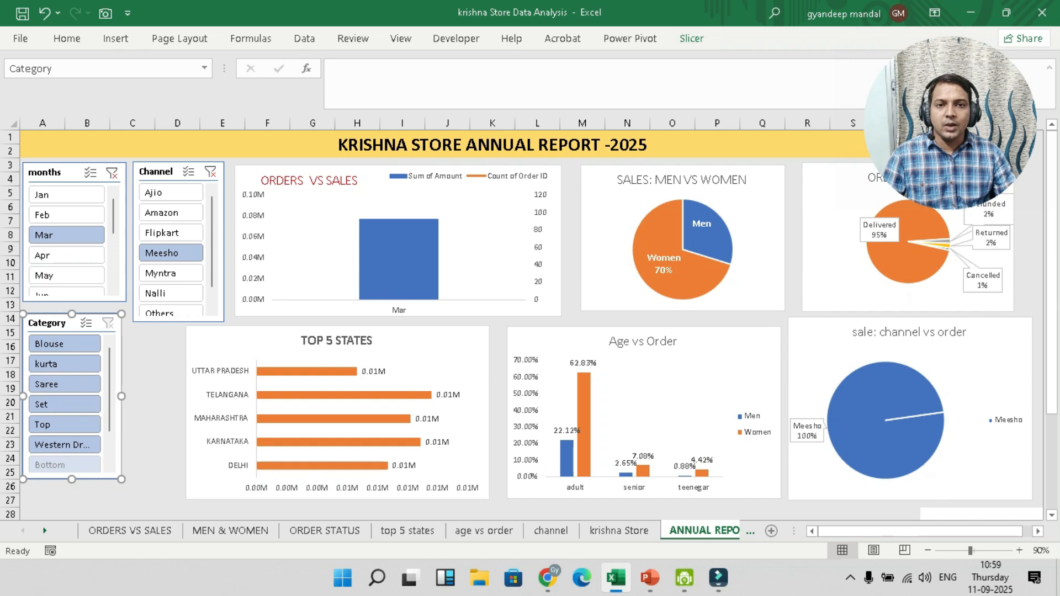
{"action": "mouse_move", "coordinate": [383, 255]}
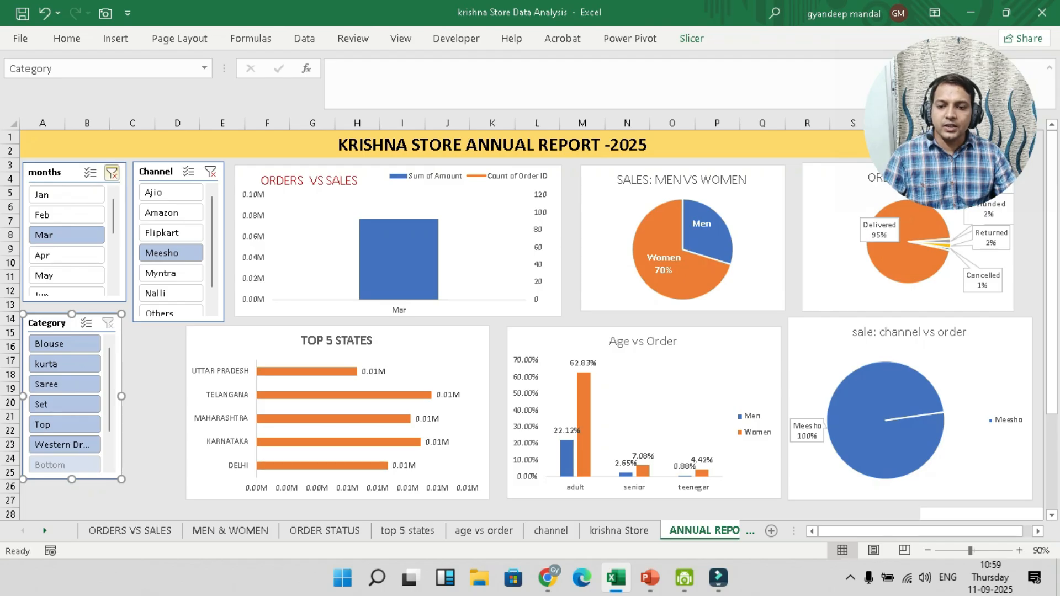
Clear the months and Channel slicer filters and filter the report to the kurta category
{"action": "left_click", "coordinate": [112, 174]}
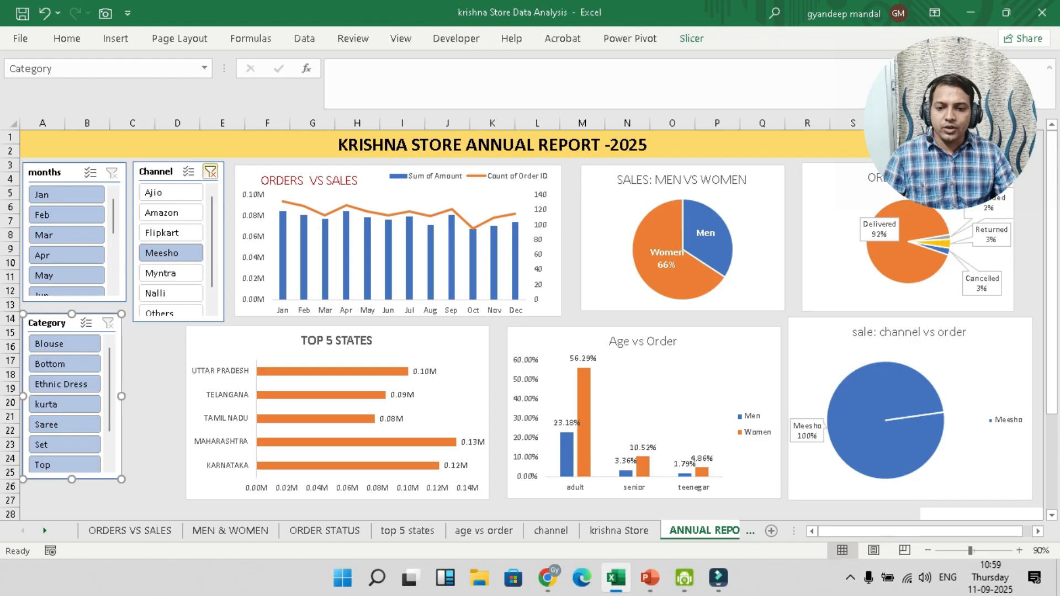
{"action": "left_click", "coordinate": [210, 172]}
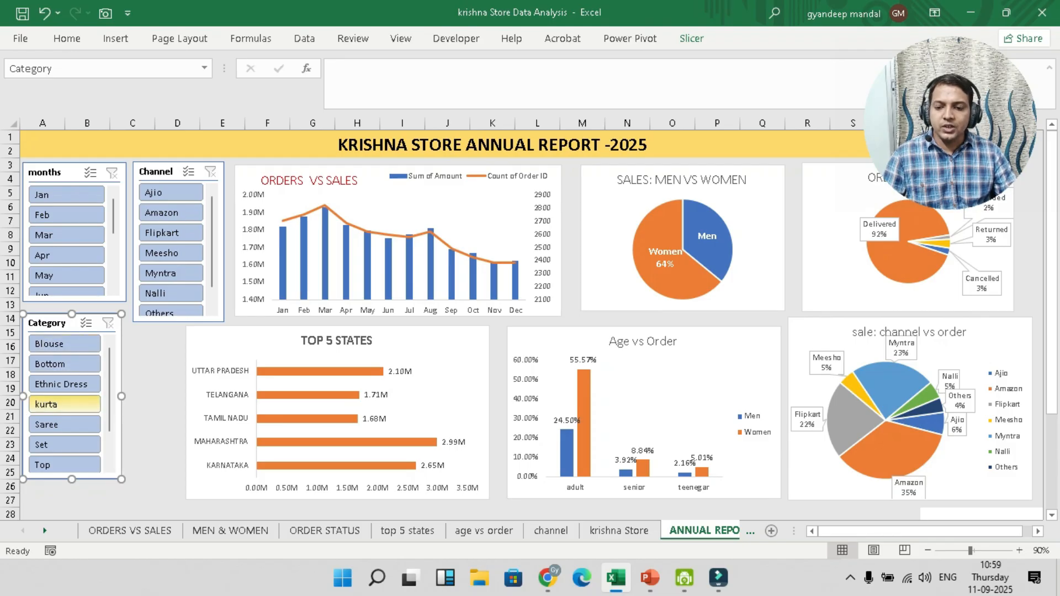
{"action": "left_click", "coordinate": [63, 404]}
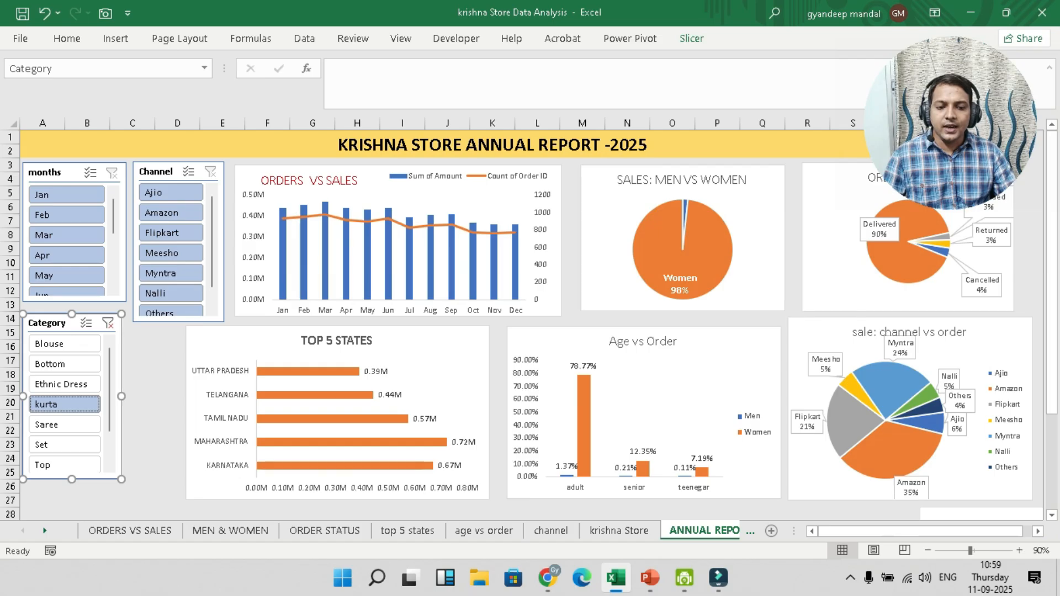
{"action": "mouse_move", "coordinate": [584, 424]}
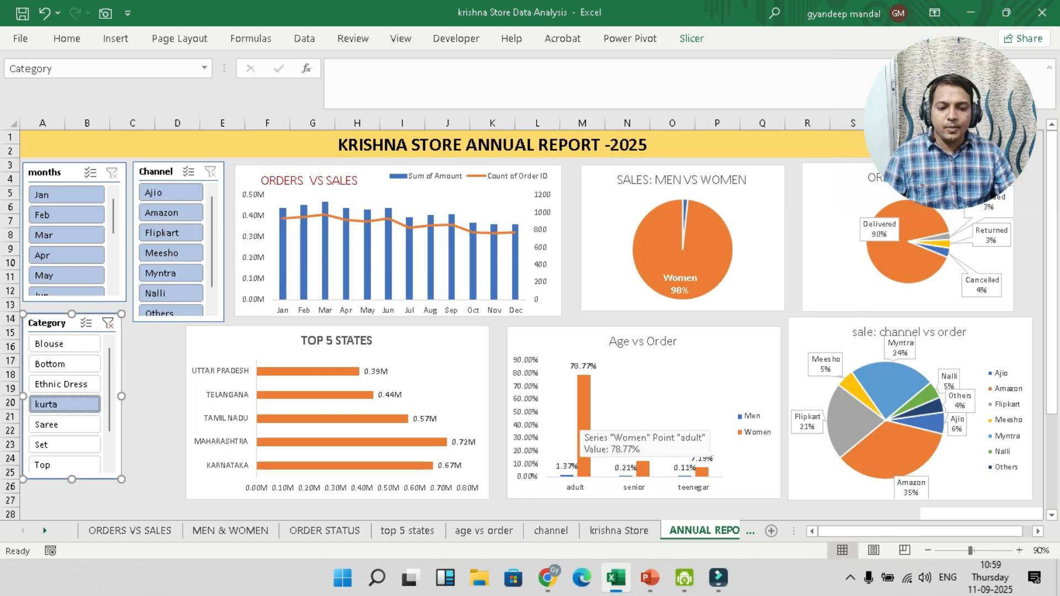